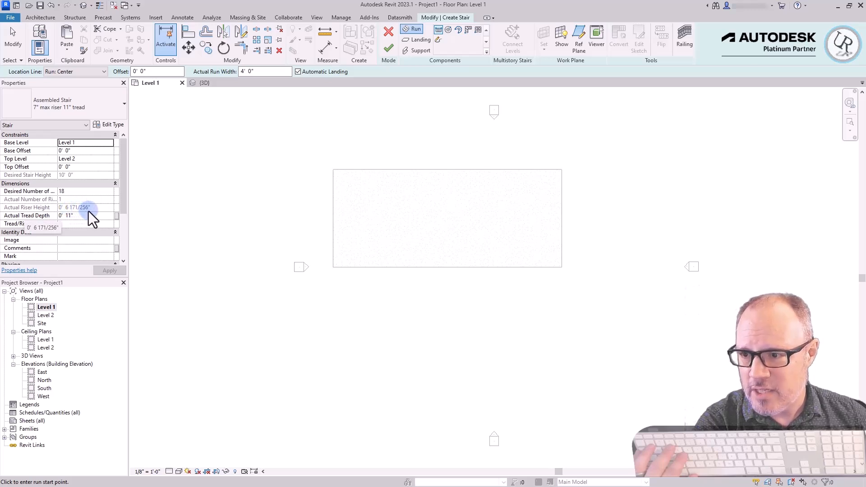
Draw a straight vertical 18-riser stair run, 4'-0" wide, near the floor's lower-left corner on Level 1 and finish the stair
{"action": "scroll", "coordinate": [347, 247], "scroll_direction": "up", "scroll_amount": 2}
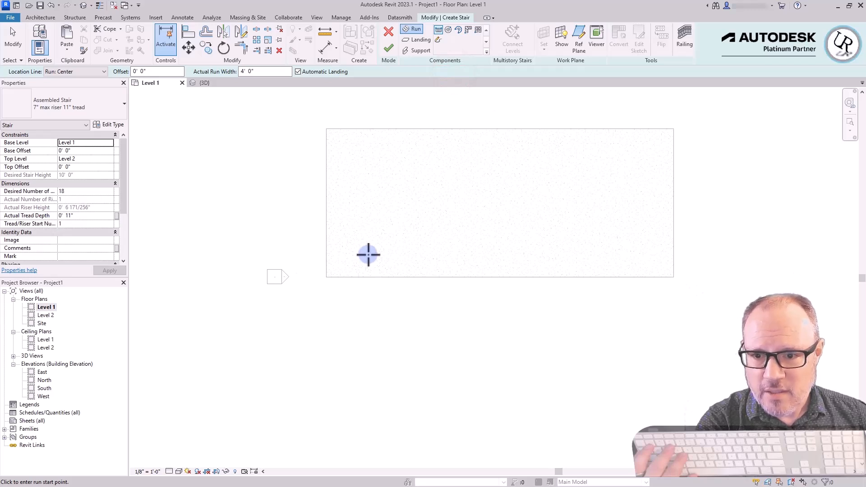
{"action": "left_click", "coordinate": [368, 255]}
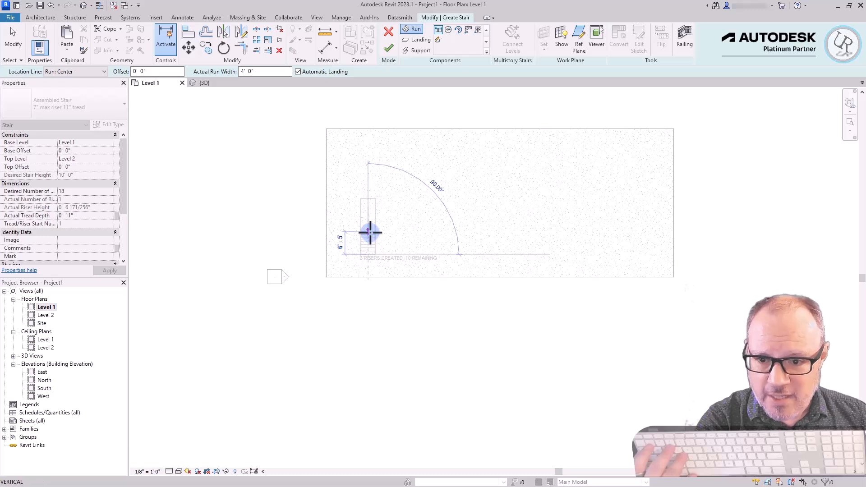
{"action": "left_click", "coordinate": [366, 172]}
{"action": "key", "text": "Escape"}
{"action": "scroll", "coordinate": [357, 237], "scroll_direction": "up", "scroll_amount": 5}
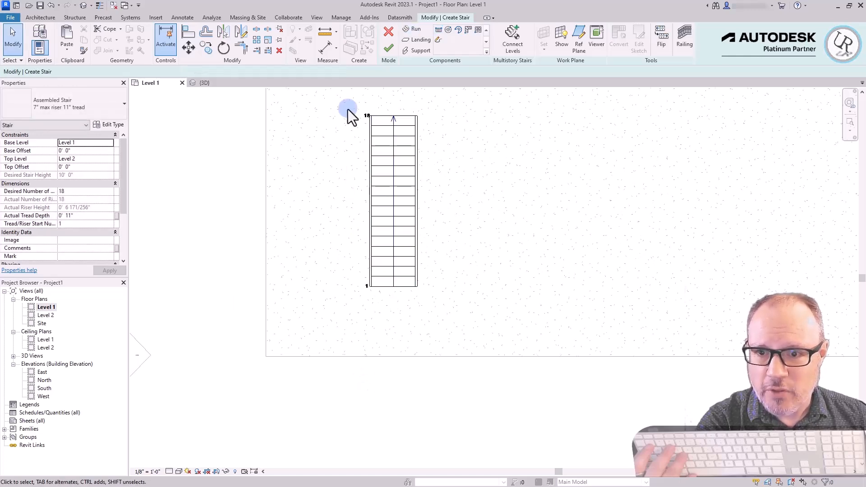
{"action": "left_click", "coordinate": [389, 50]}
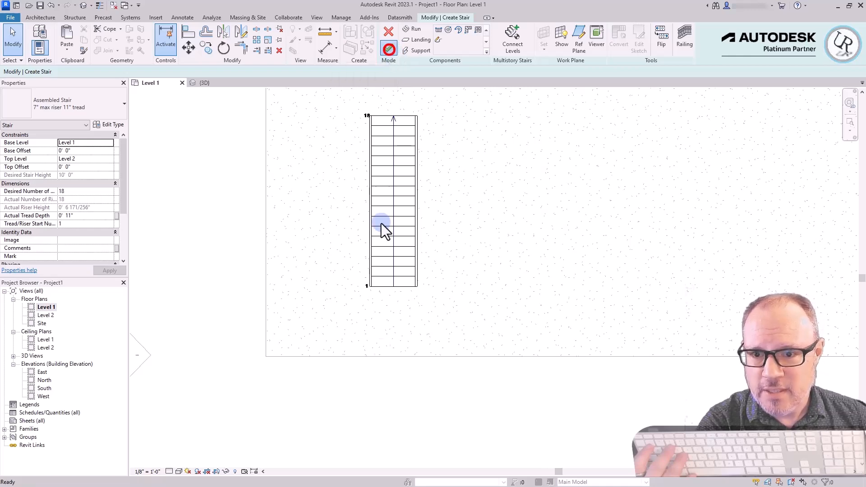
{"action": "scroll", "coordinate": [395, 271], "scroll_direction": "up", "scroll_amount": 3}
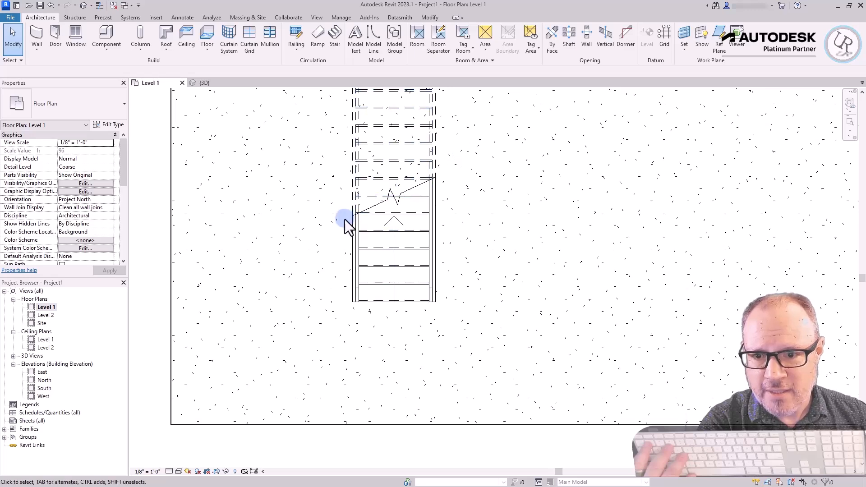
{"action": "scroll", "coordinate": [406, 264], "scroll_direction": "down", "scroll_amount": 2}
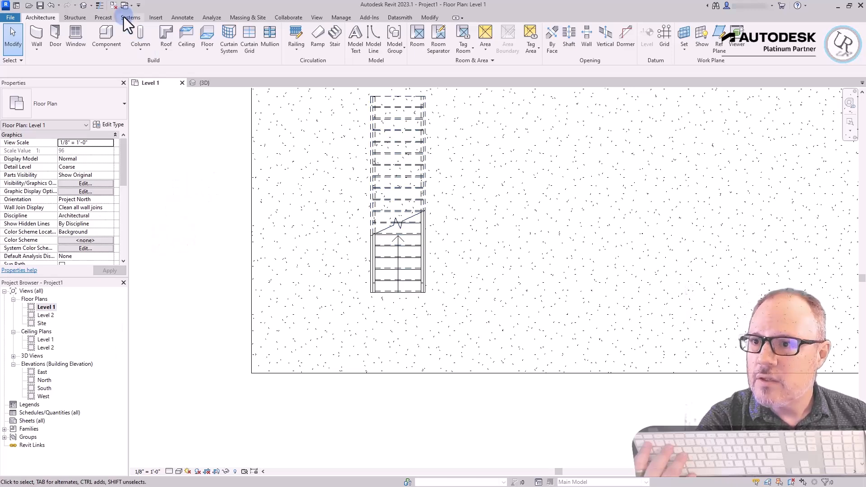
Switch to the 3D view, set its visual style to Consistent Colors, and inspect the straight stair
{"action": "left_click", "coordinate": [84, 6]}
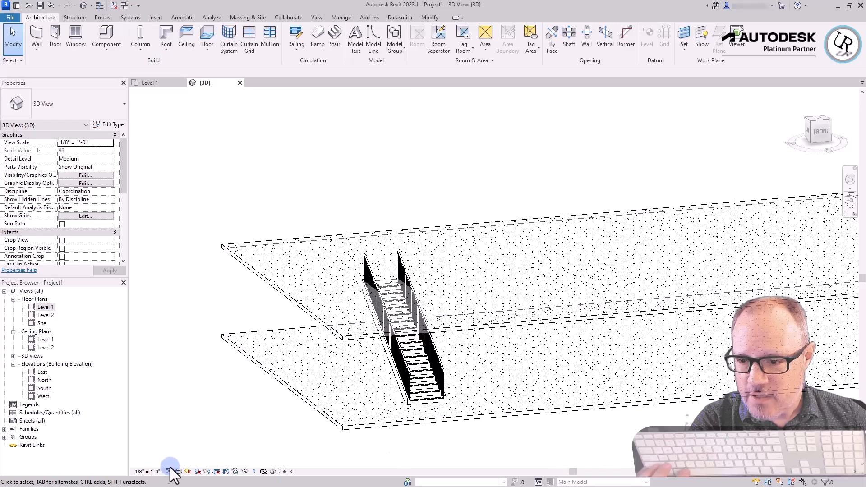
{"action": "left_click", "coordinate": [176, 472]}
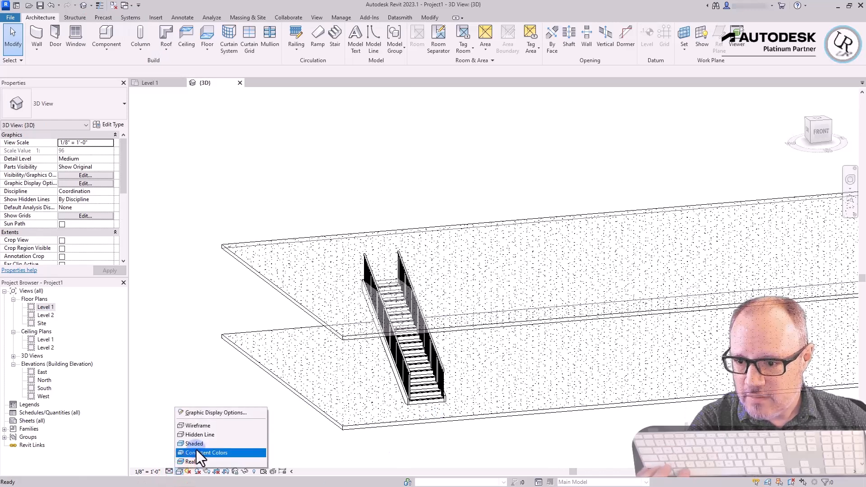
{"action": "left_click", "coordinate": [196, 451]}
{"action": "middle_click_drag", "start_coordinate": [485, 377], "coordinate": [359, 424], "text": "shift"}
{"action": "scroll", "coordinate": [430, 275], "scroll_direction": "up", "scroll_amount": 4}
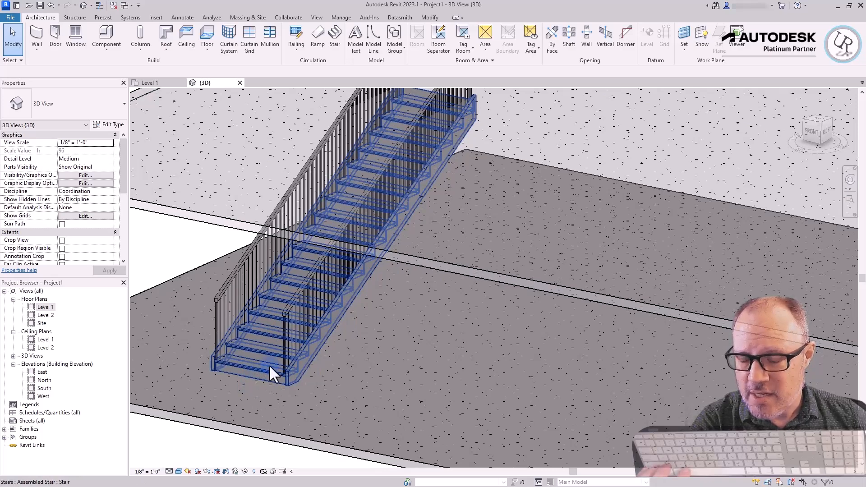
{"action": "scroll", "coordinate": [270, 364], "scroll_direction": "down", "scroll_amount": 3}
{"action": "scroll", "coordinate": [370, 274], "scroll_direction": "down", "scroll_amount": 3}
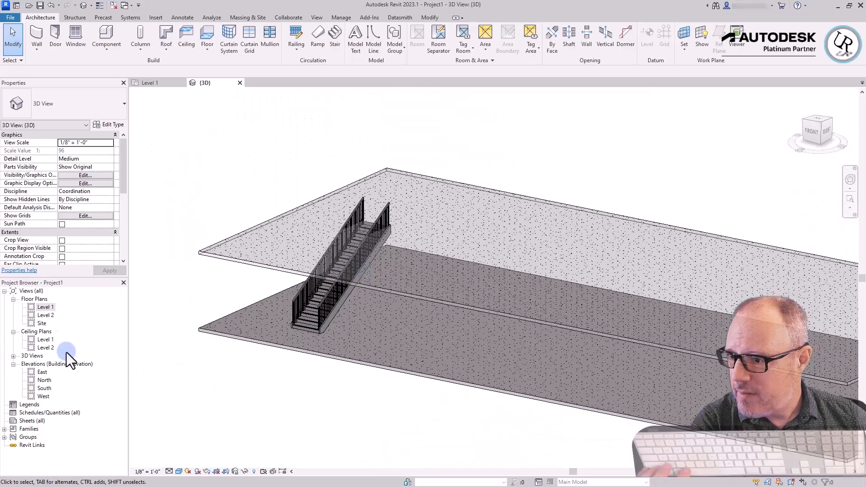
On the Level 1 plan, start a second stair beside the straight one with an upward 9-riser run about 7'-4" long
{"action": "double_click", "coordinate": [45, 307]}
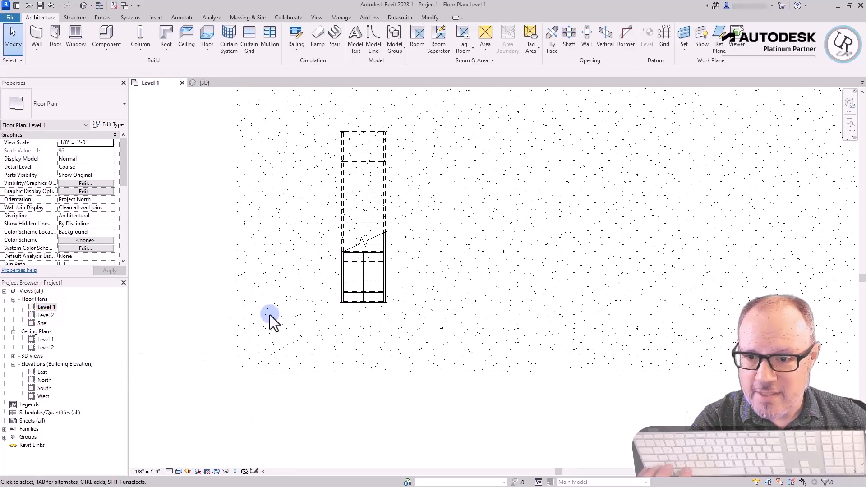
{"action": "scroll", "coordinate": [270, 315], "scroll_direction": "down", "scroll_amount": 2}
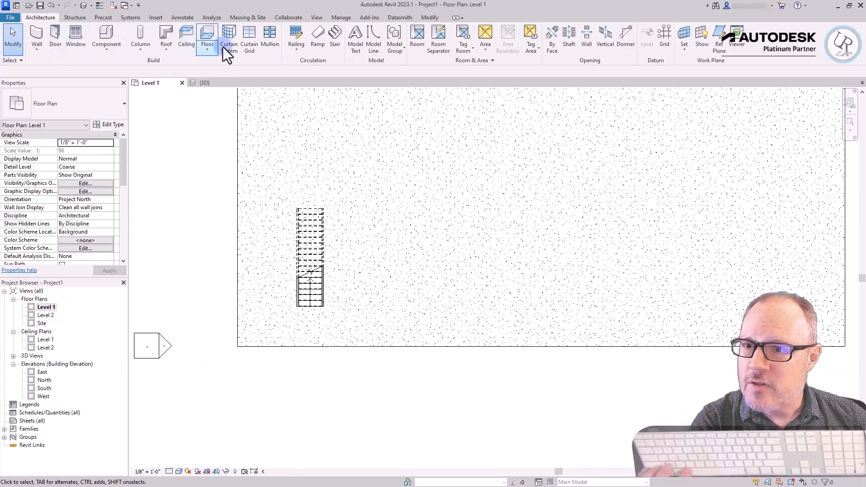
{"action": "left_click", "coordinate": [335, 40]}
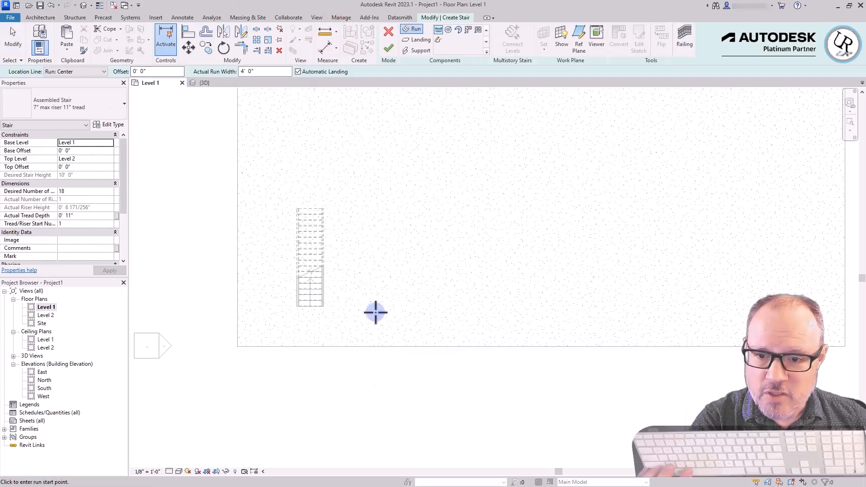
{"action": "left_click", "coordinate": [375, 312]}
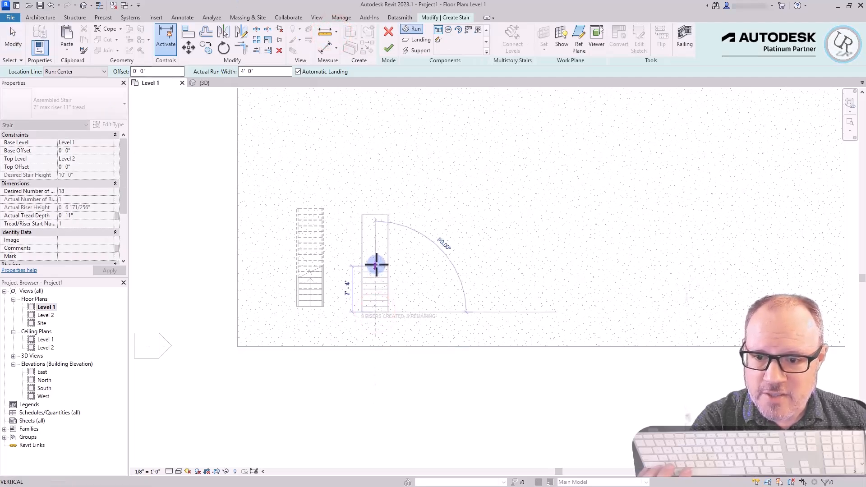
{"action": "left_click", "coordinate": [375, 266]}
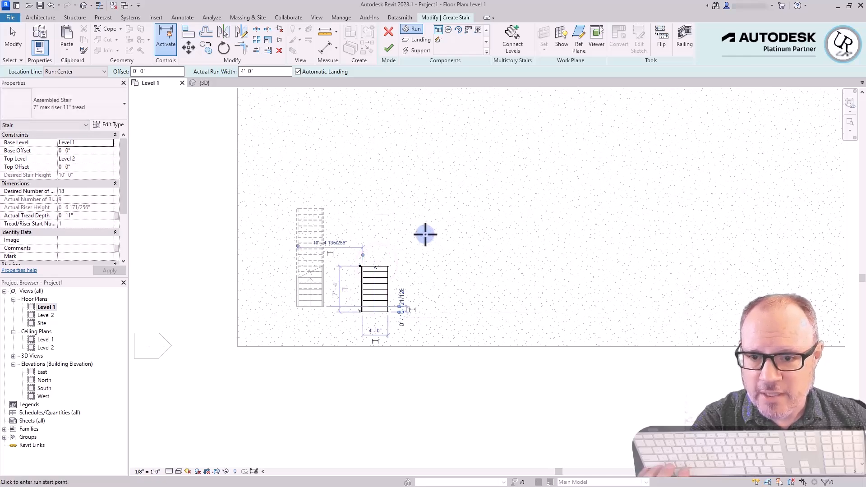
Add the remaining 9 risers as a parallel upward run, offset up and to the right with an automatic landing, and finish the stair
{"action": "left_click", "coordinate": [425, 235]}
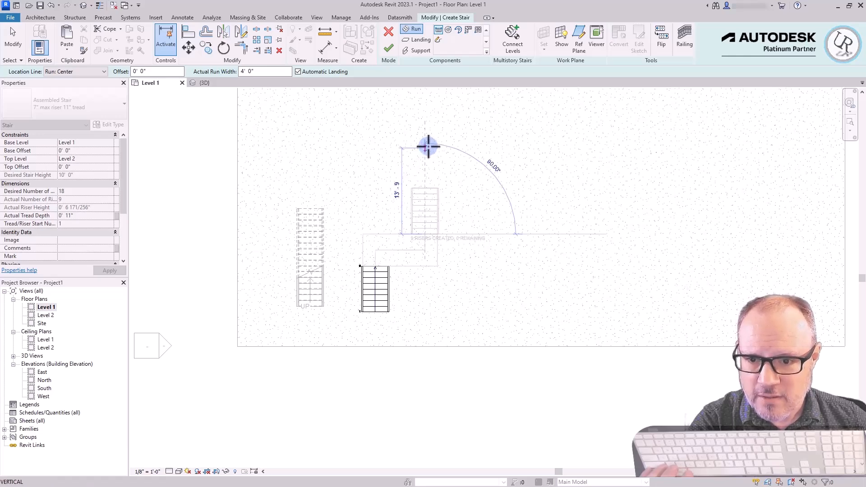
{"action": "left_click", "coordinate": [428, 147]}
{"action": "key", "text": "Escape"}
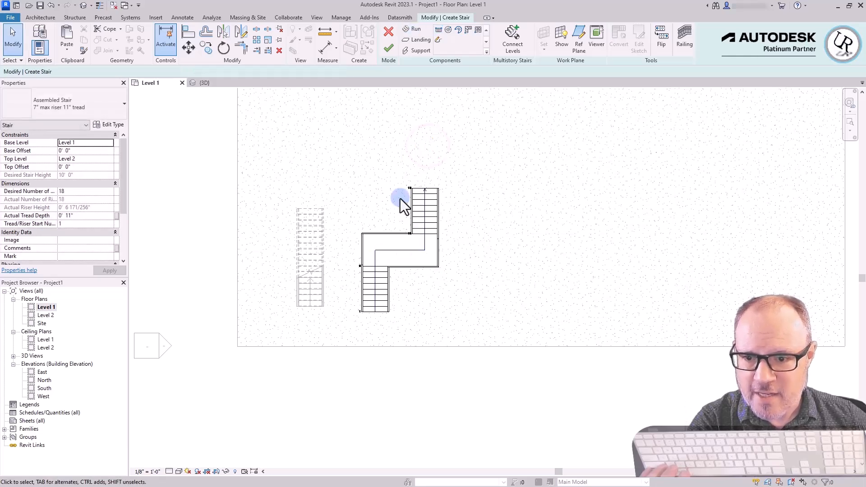
{"action": "left_click", "coordinate": [389, 49]}
{"action": "scroll", "coordinate": [363, 280], "scroll_direction": "up", "scroll_amount": 3}
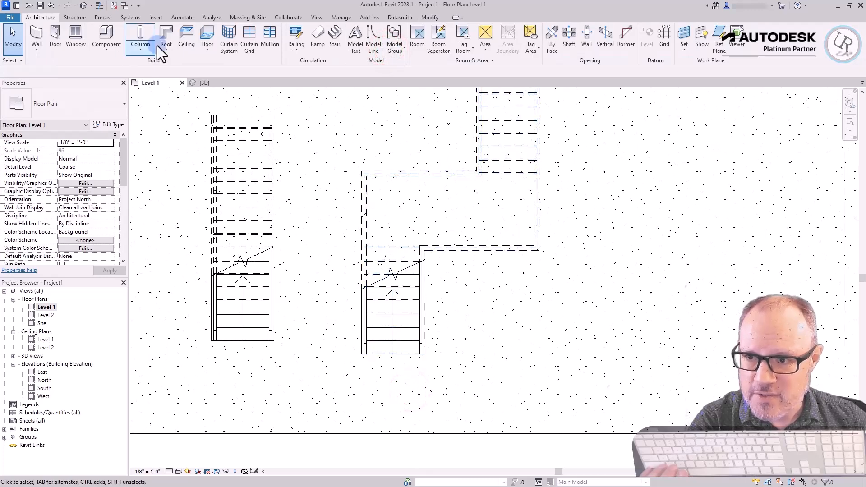
Examine the offset two-run stair and its landing in the 3D view
{"action": "left_click", "coordinate": [207, 83]}
{"action": "middle_click_drag", "start_coordinate": [385, 319], "coordinate": [574, 384], "text": "shift"}
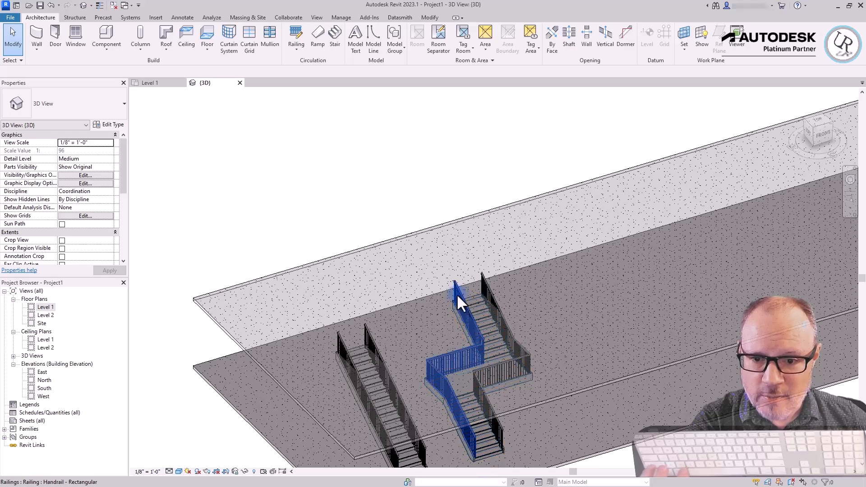
{"action": "scroll", "coordinate": [452, 296], "scroll_direction": "down", "scroll_amount": 3}
{"action": "middle_click_drag", "start_coordinate": [635, 340], "coordinate": [572, 377], "text": "shift"}
On the Level 1 plan, start a third stair right of the offset one with an upward 9-riser run about 7'-4" long
{"action": "left_click", "coordinate": [150, 83]}
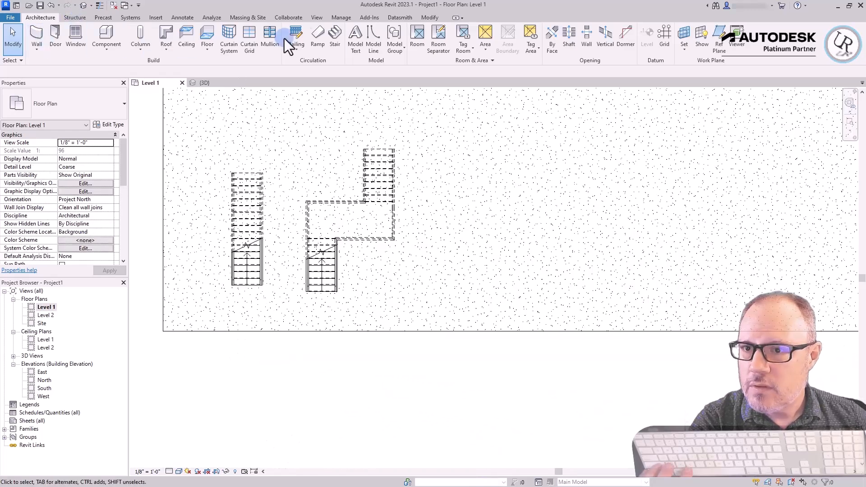
{"action": "left_click", "coordinate": [333, 40]}
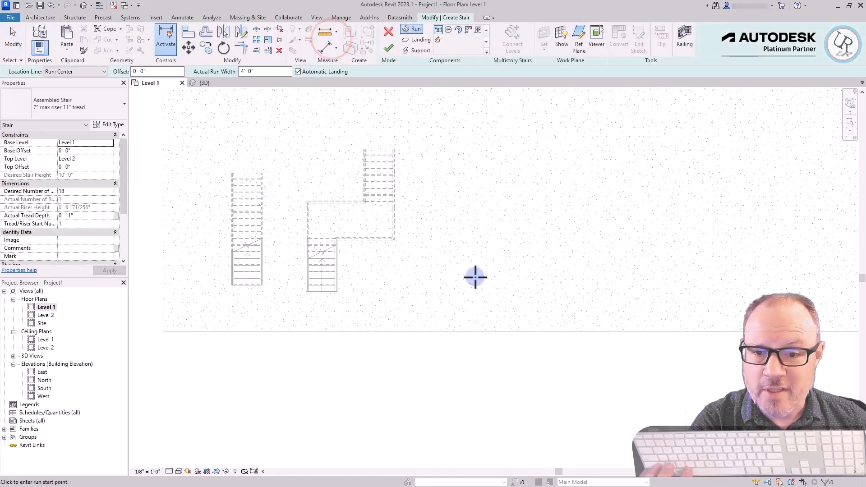
{"action": "left_click", "coordinate": [459, 296]}
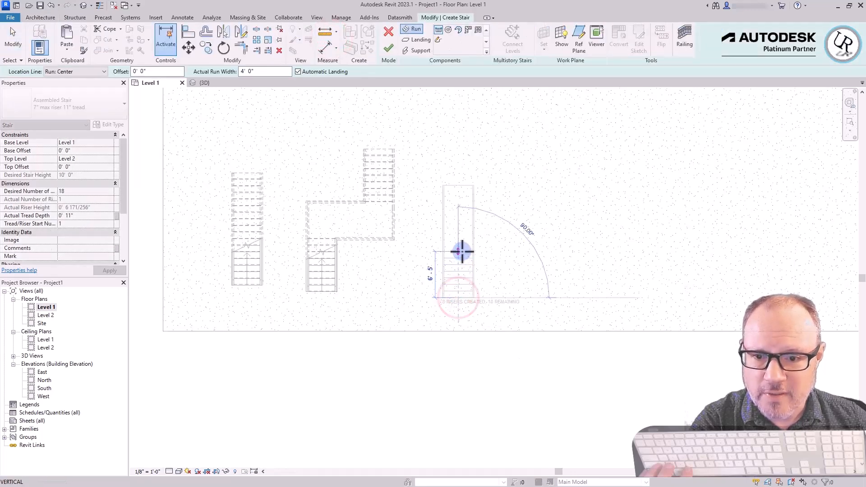
{"action": "left_click", "coordinate": [461, 247]}
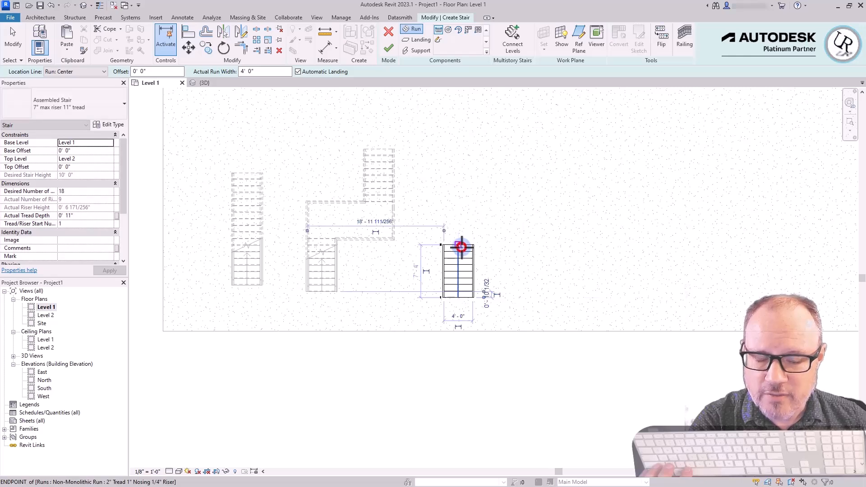
Add the remaining 9 risers as a downward return run beside the first, forming a U-shaped stair with an automatic landing, and finish it
{"action": "left_click", "coordinate": [511, 250]}
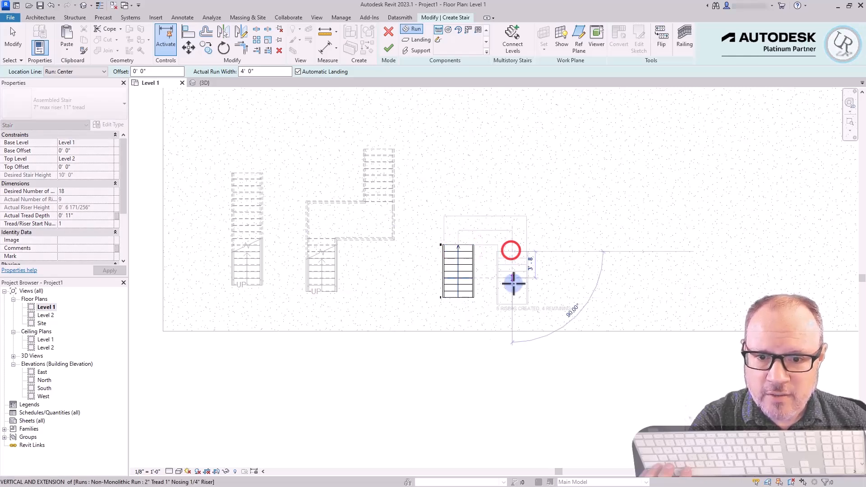
{"action": "left_click", "coordinate": [513, 357]}
{"action": "key", "text": "Escape"}
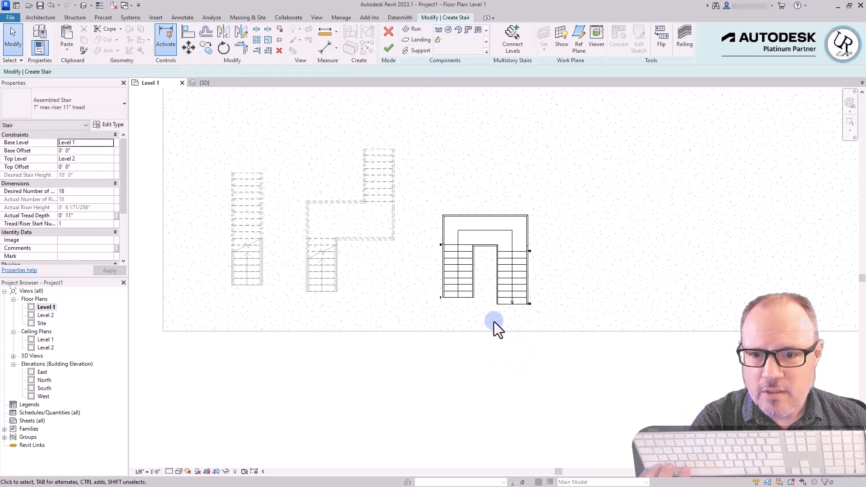
{"action": "left_click", "coordinate": [203, 83]}
{"action": "left_click", "coordinate": [387, 49]}
Examine the U-shaped stair alongside the straight and offset stairs from several angles in the 3D view
{"action": "middle_click_drag", "start_coordinate": [646, 426], "coordinate": [567, 371], "text": "shift"}
{"action": "scroll", "coordinate": [585, 338], "scroll_direction": "up", "scroll_amount": 5}
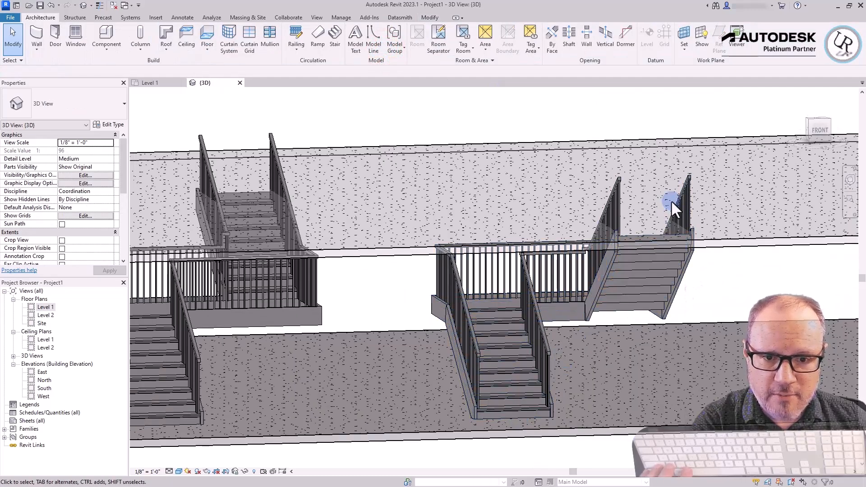
{"action": "scroll", "coordinate": [497, 213], "scroll_direction": "down", "scroll_amount": 5}
{"action": "middle_click_drag", "start_coordinate": [571, 224], "coordinate": [420, 270], "text": "shift"}
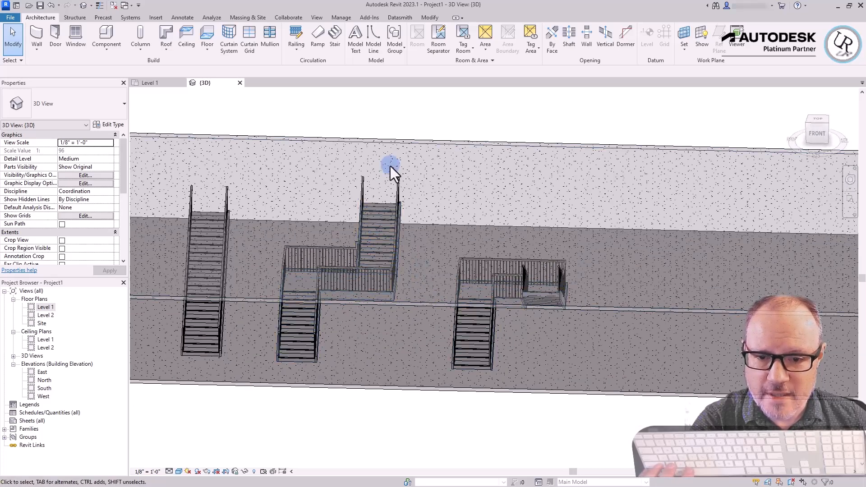
{"action": "scroll", "coordinate": [409, 256], "scroll_direction": "down", "scroll_amount": 2}
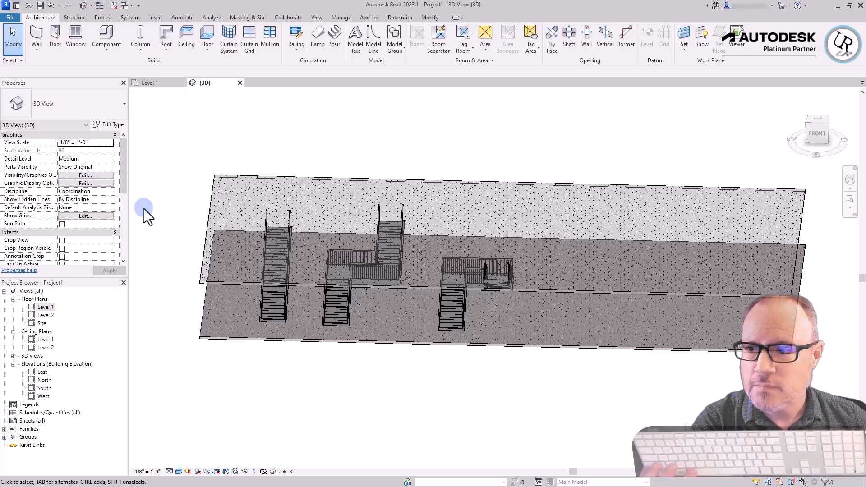
{"action": "scroll", "coordinate": [496, 316], "scroll_direction": "up", "scroll_amount": 3}
{"action": "middle_click_drag", "start_coordinate": [493, 310], "coordinate": [235, 370], "text": "shift"}
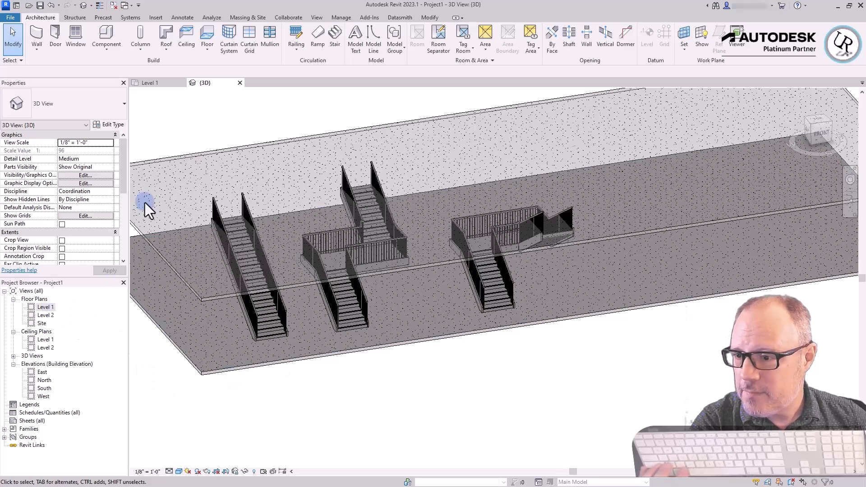
On the Level 1 plan, create a full-step spiral stair with a 2'-6" radius right of the U-shaped stair and finish it
{"action": "left_click", "coordinate": [150, 83]}
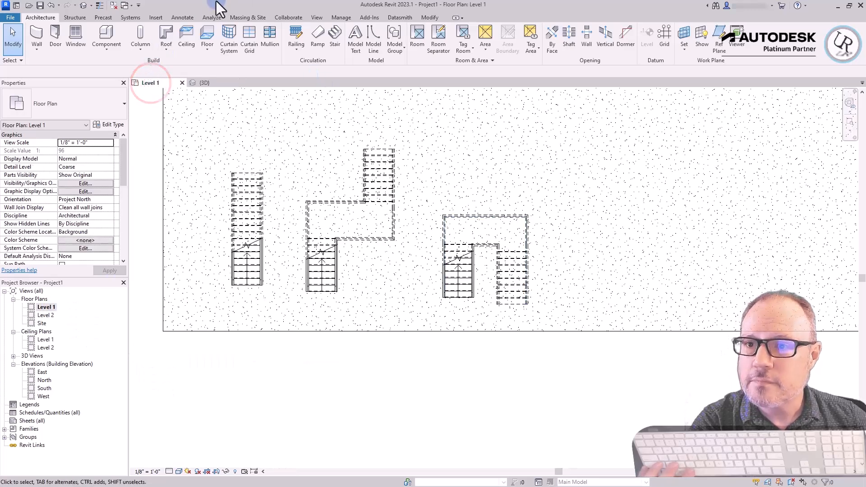
{"action": "left_click", "coordinate": [336, 38]}
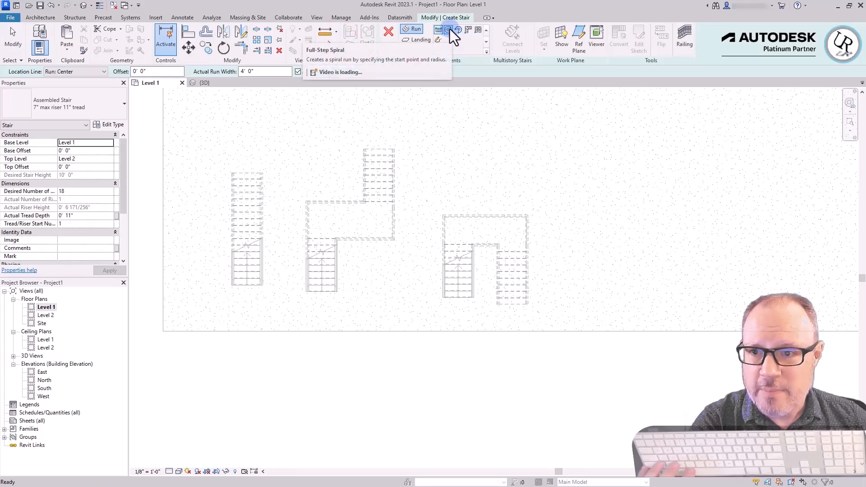
{"action": "left_click", "coordinate": [449, 29]}
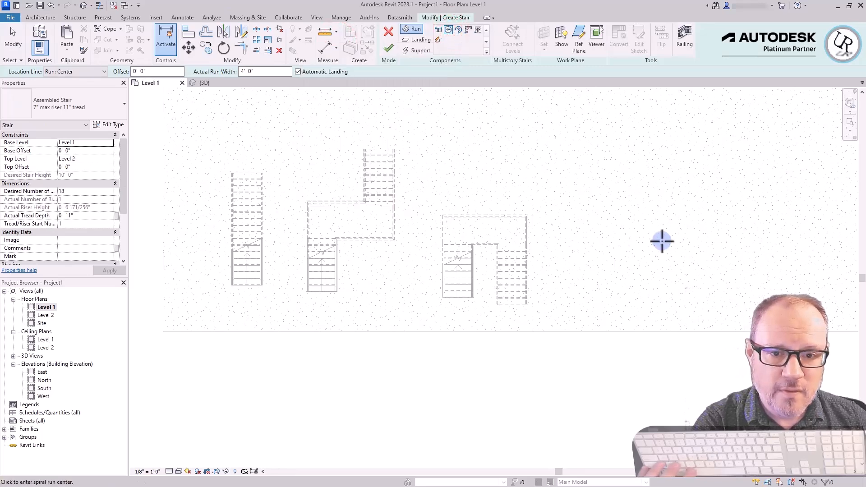
{"action": "left_click", "coordinate": [633, 233]}
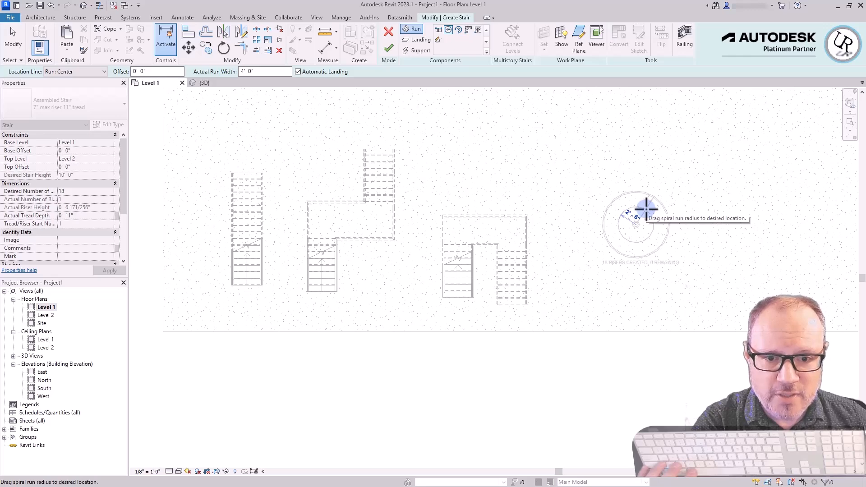
{"action": "left_click", "coordinate": [646, 208]}
{"action": "key", "text": "Escape"}
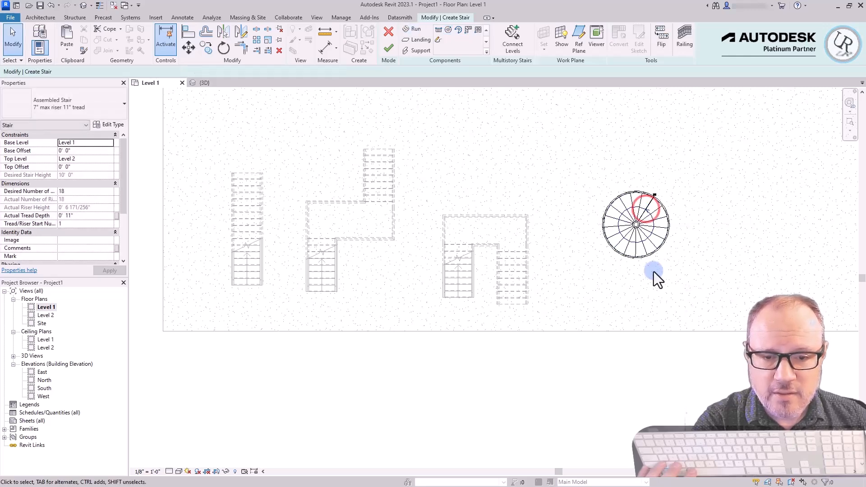
{"action": "scroll", "coordinate": [716, 244], "scroll_direction": "up", "scroll_amount": 5}
{"action": "scroll", "coordinate": [594, 169], "scroll_direction": "down", "scroll_amount": 3}
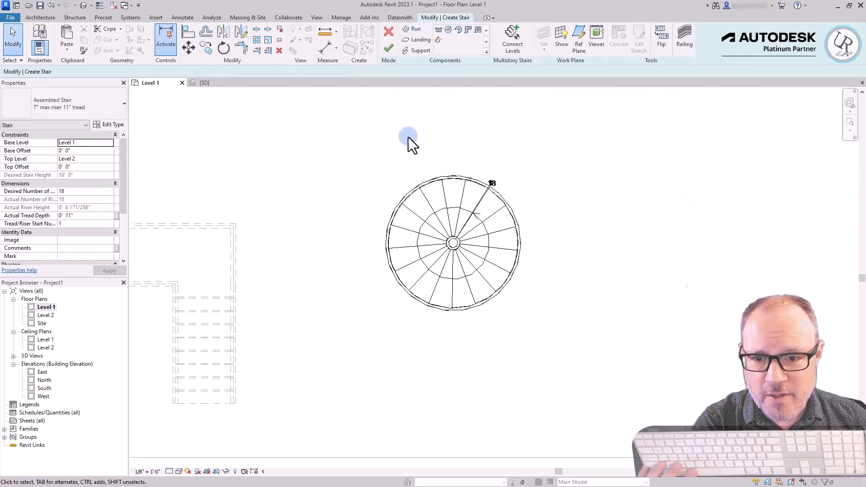
{"action": "left_click", "coordinate": [389, 47]}
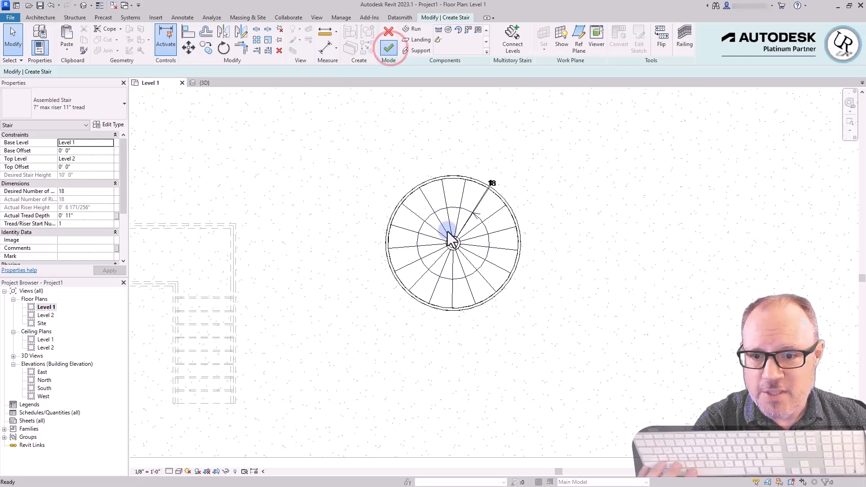
Examine the spiral stair's treads, stringers and lower and upper ends from several angles in the 3D view
{"action": "left_click", "coordinate": [200, 83]}
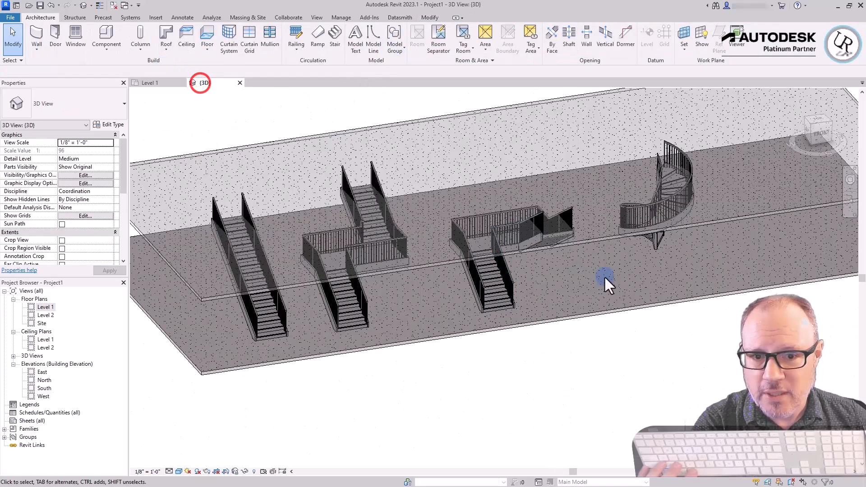
{"action": "scroll", "coordinate": [586, 301], "scroll_direction": "up", "scroll_amount": 3}
{"action": "left_click", "coordinate": [594, 288]}
{"action": "middle_click_drag", "start_coordinate": [594, 288], "coordinate": [600, 377], "text": "shift"}
{"action": "left_click", "coordinate": [595, 380]}
{"action": "scroll", "coordinate": [634, 316], "scroll_direction": "up", "scroll_amount": 4}
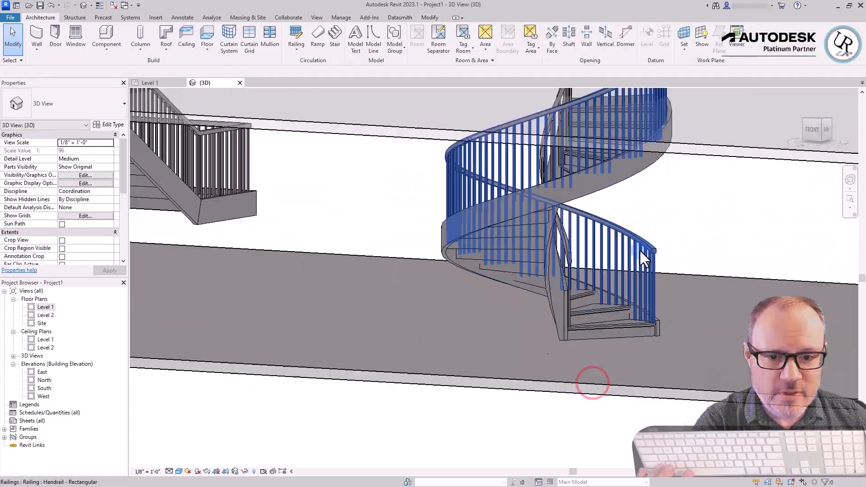
{"action": "left_click", "coordinate": [621, 339]}
{"action": "middle_click_drag", "start_coordinate": [621, 339], "coordinate": [569, 429], "text": "shift"}
{"action": "scroll", "coordinate": [659, 255], "scroll_direction": "up", "scroll_amount": 5}
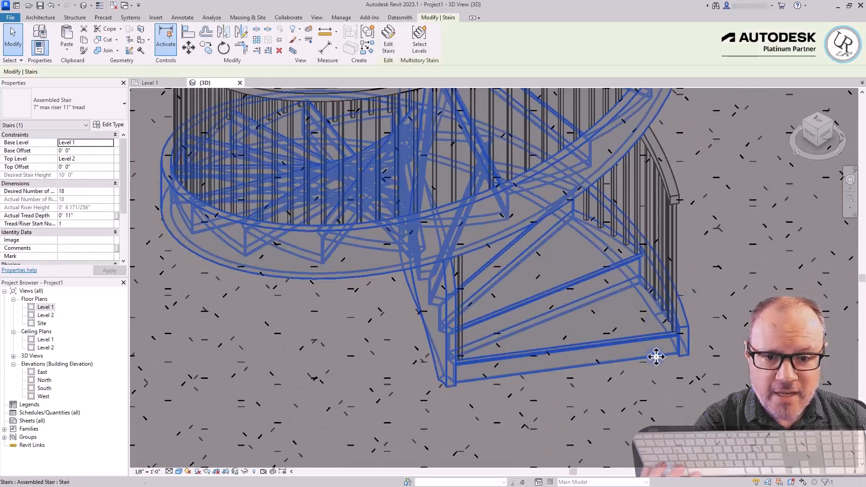
{"action": "scroll", "coordinate": [676, 327], "scroll_direction": "down", "scroll_amount": 1}
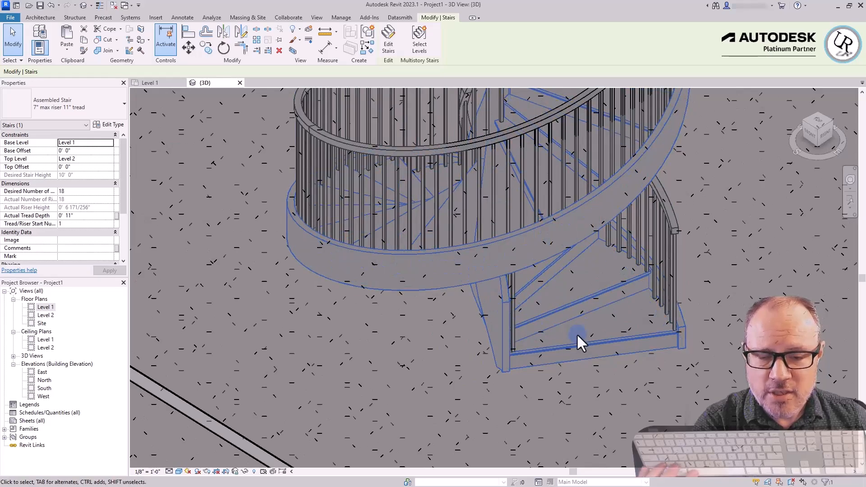
{"action": "scroll", "coordinate": [596, 393], "scroll_direction": "down", "scroll_amount": 4}
{"action": "scroll", "coordinate": [593, 272], "scroll_direction": "up", "scroll_amount": 3}
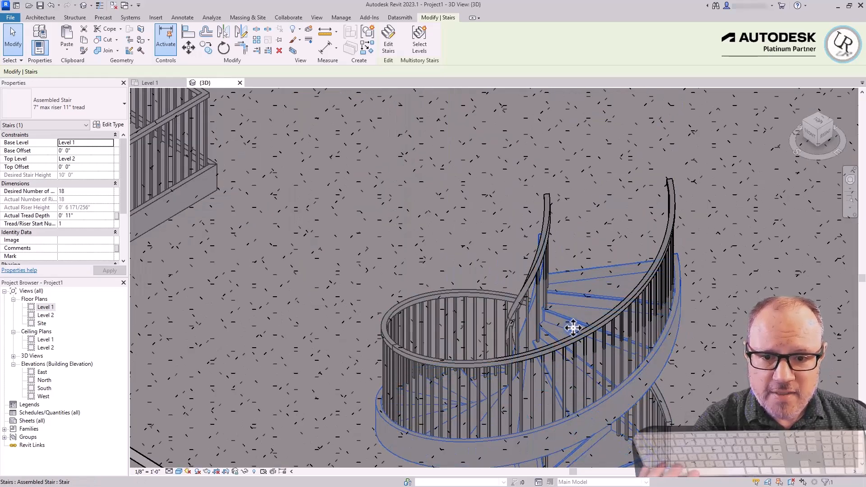
{"action": "middle_click_drag", "start_coordinate": [584, 309], "coordinate": [611, 267], "text": "shift"}
{"action": "scroll", "coordinate": [592, 194], "scroll_direction": "down", "scroll_amount": 3}
{"action": "scroll", "coordinate": [579, 336], "scroll_direction": "up", "scroll_amount": 3}
{"action": "middle_click_drag", "start_coordinate": [580, 336], "coordinate": [590, 358]}
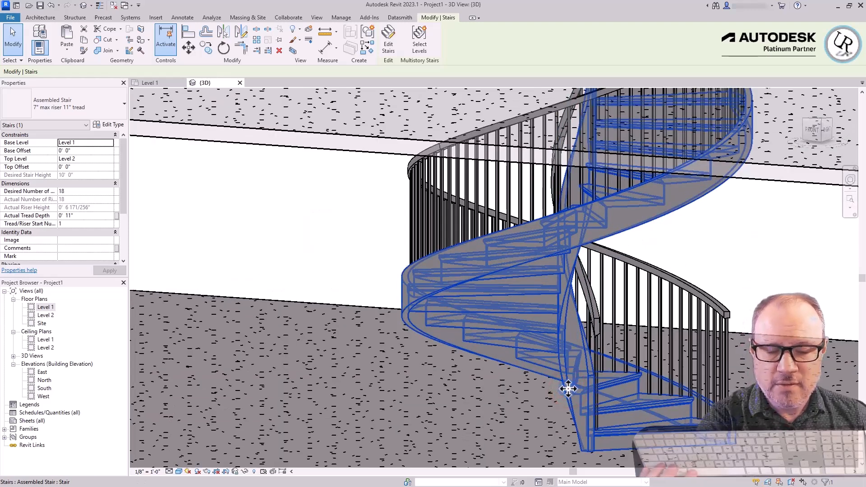
{"action": "key", "text": "Escape"}
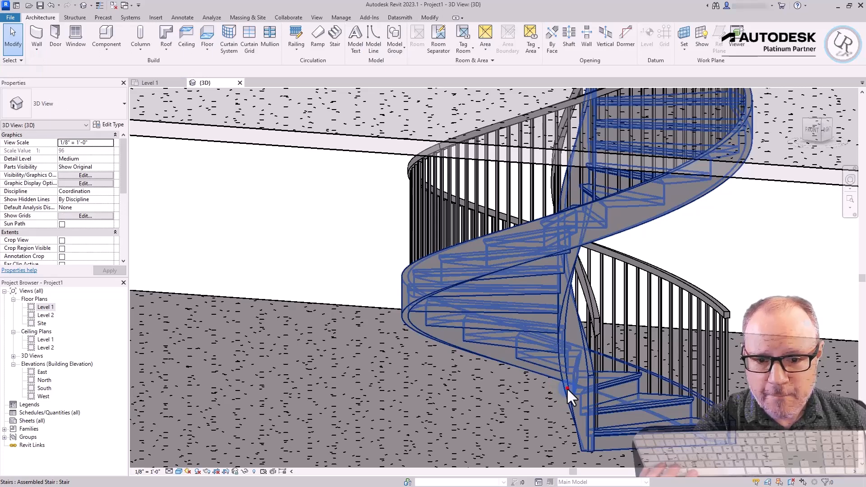
Inspect the spiral stair's center and inner railing, and compare the stair with the neighbouring ones in 3D
{"action": "left_click", "coordinate": [567, 388]}
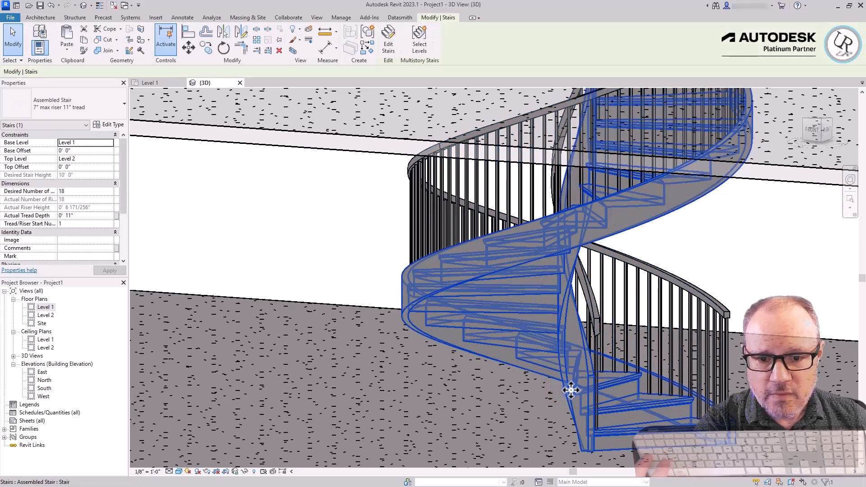
{"action": "left_click", "coordinate": [594, 317]}
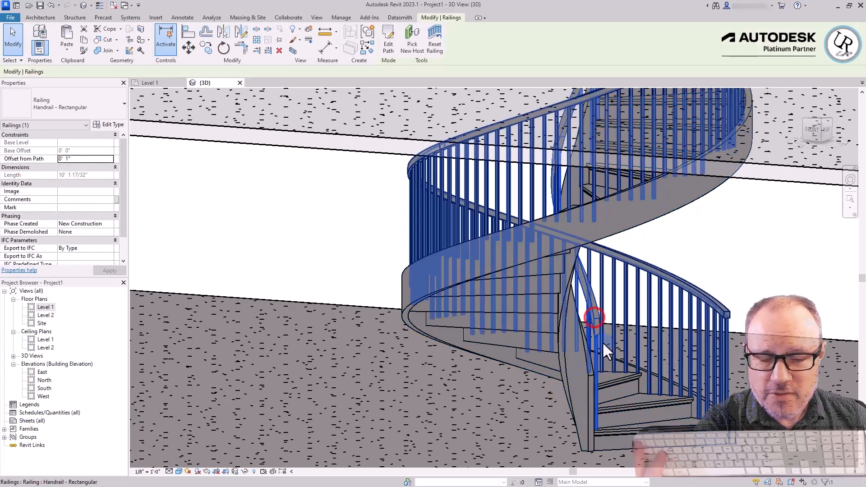
{"action": "scroll", "coordinate": [603, 343], "scroll_direction": "down", "scroll_amount": 3}
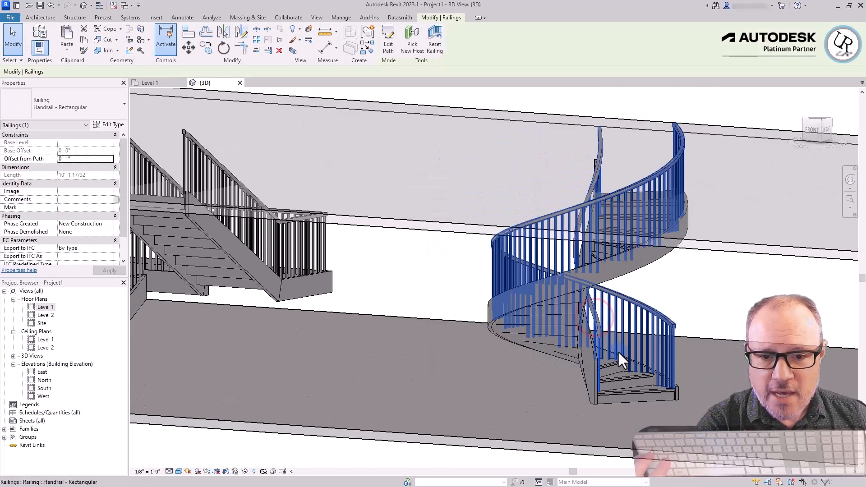
{"action": "left_click", "coordinate": [589, 396]}
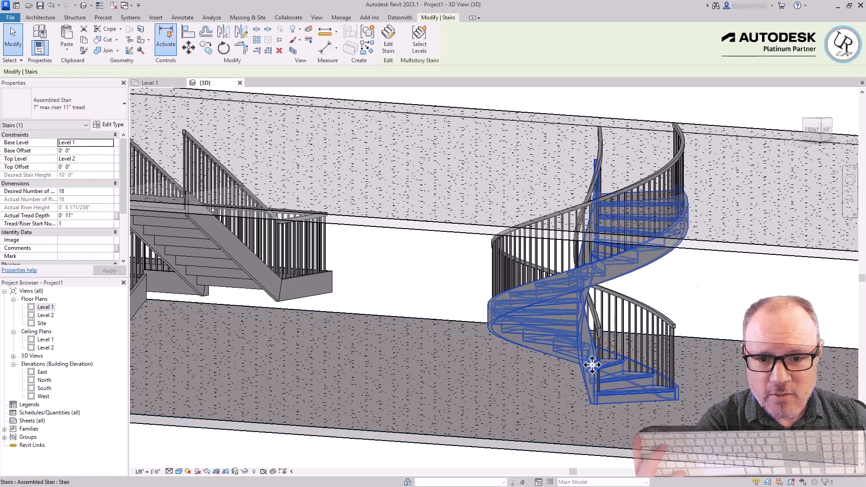
{"action": "scroll", "coordinate": [587, 363], "scroll_direction": "down", "scroll_amount": 4}
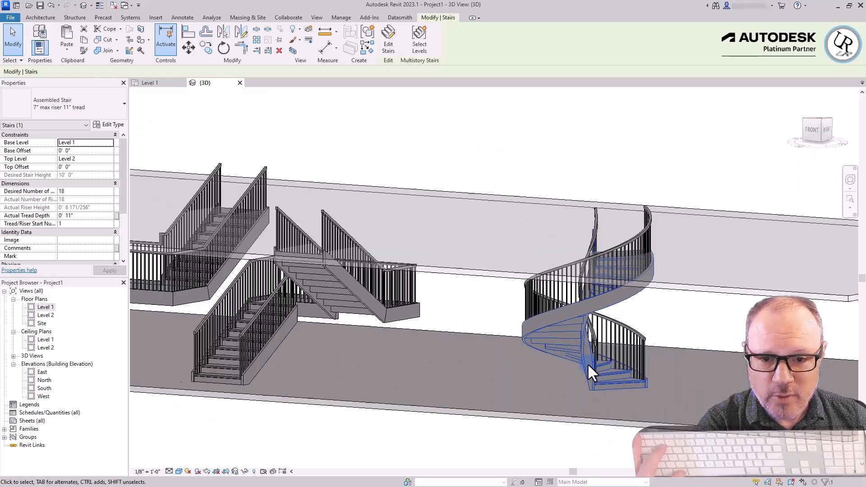
{"action": "scroll", "coordinate": [632, 399], "scroll_direction": "up", "scroll_amount": 5}
{"action": "middle_click_drag", "start_coordinate": [631, 399], "coordinate": [543, 410], "text": "shift"}
{"action": "scroll", "coordinate": [543, 410], "scroll_direction": "down", "scroll_amount": 4}
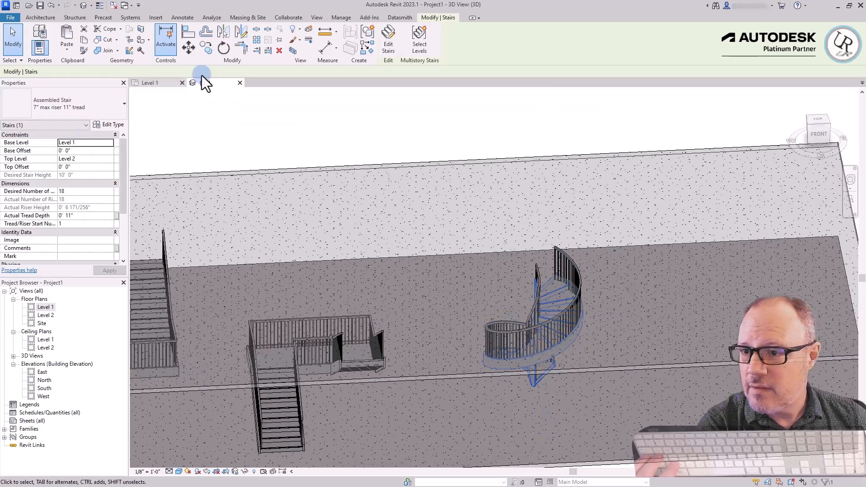
On the Level 1 plan, start a center-ends spiral stair right of the full spiral with a 14-riser run, 2'-6" radius and about 275° sweep
{"action": "left_click", "coordinate": [154, 83]}
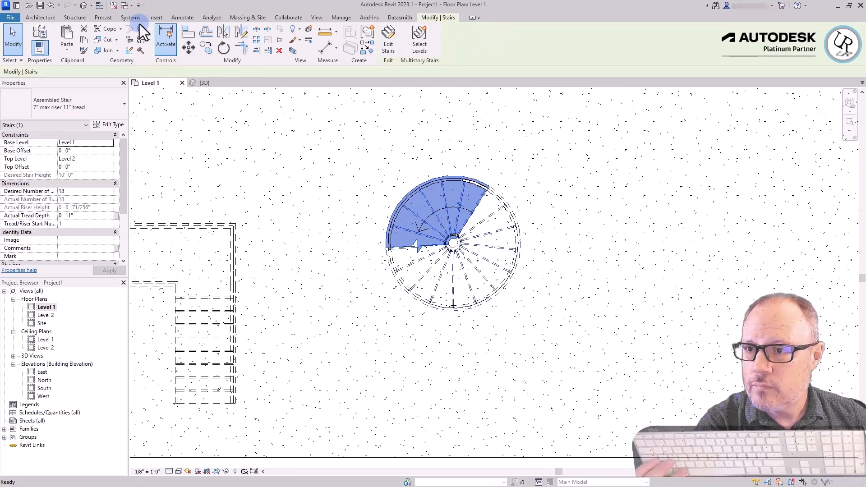
{"action": "left_click", "coordinate": [27, 17]}
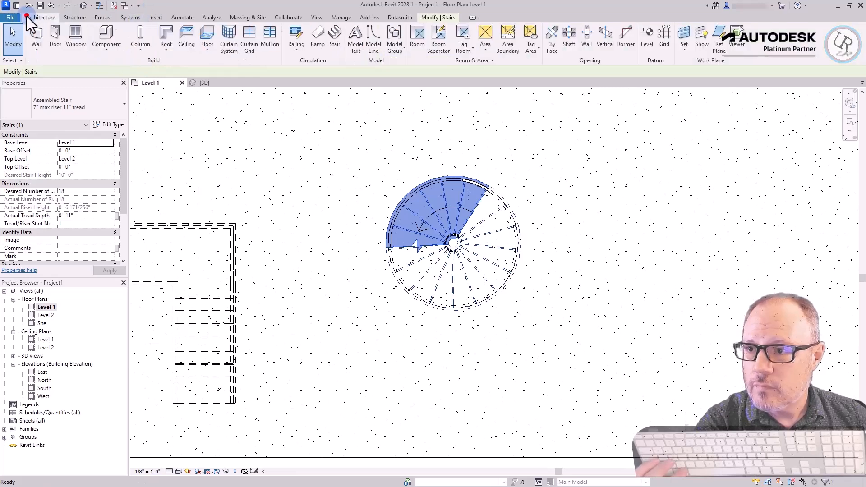
{"action": "left_click", "coordinate": [336, 41]}
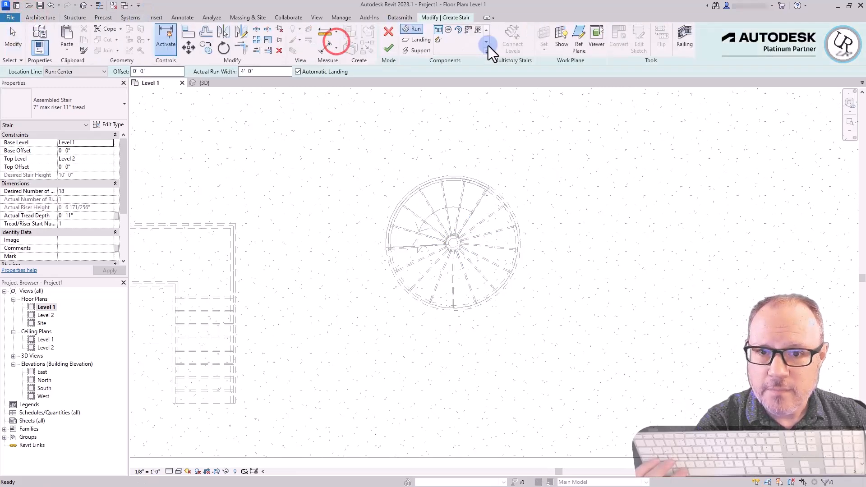
{"action": "left_click", "coordinate": [458, 31]}
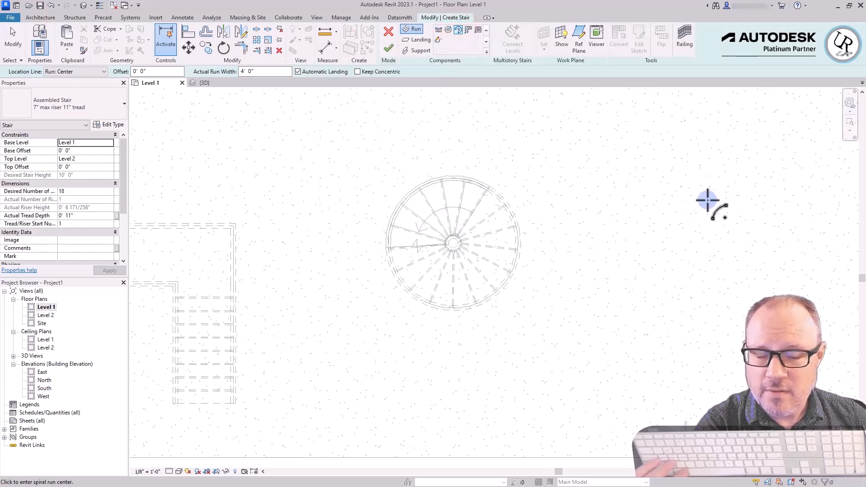
{"action": "middle_click_drag", "start_coordinate": [623, 227], "coordinate": [491, 226]}
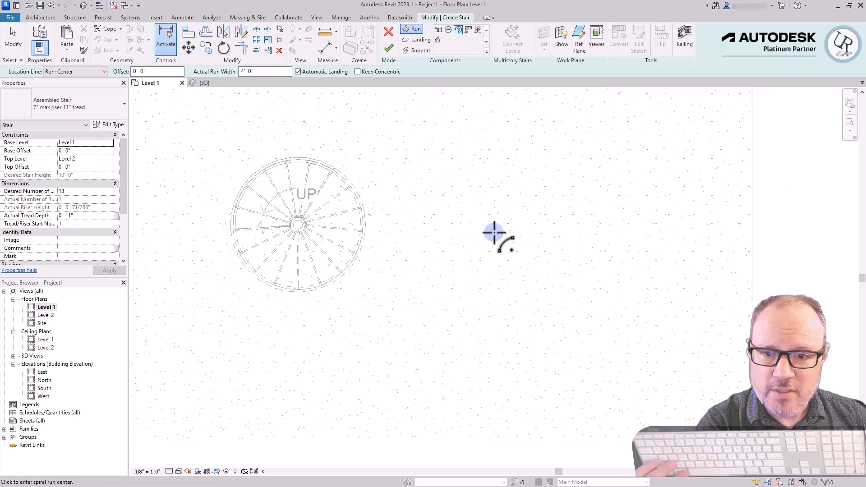
{"action": "left_click", "coordinate": [493, 228]}
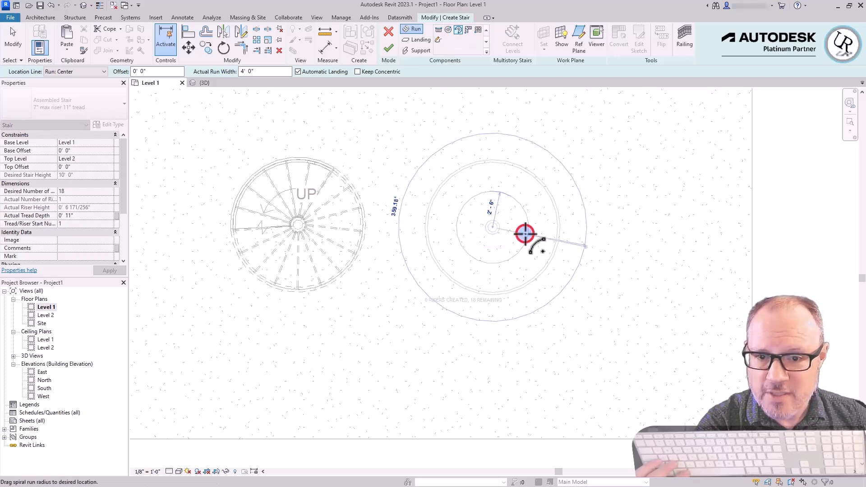
{"action": "left_click", "coordinate": [525, 234]}
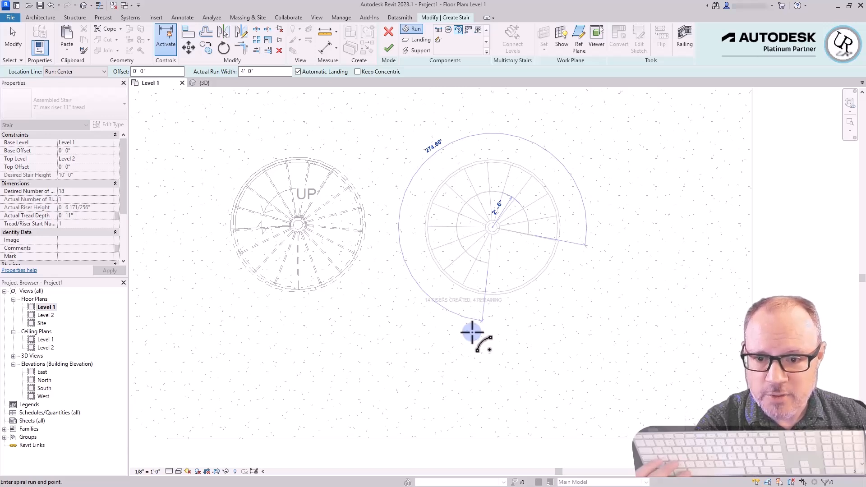
{"action": "left_click", "coordinate": [481, 376]}
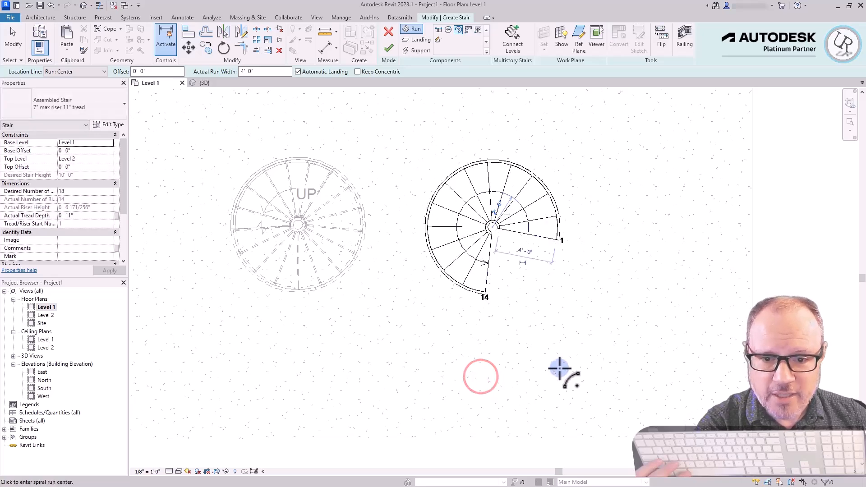
Add a second center-ends spiral run with the remaining 4 risers, a radius of about 31'-6" and a 5° sweep, joined by an automatic landing
{"action": "left_click", "coordinate": [634, 370]}
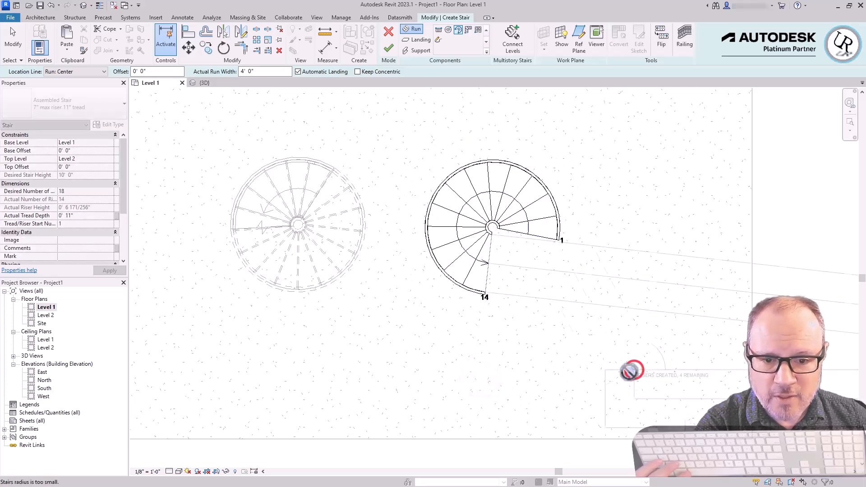
{"action": "scroll", "coordinate": [539, 341], "scroll_direction": "down", "scroll_amount": 4}
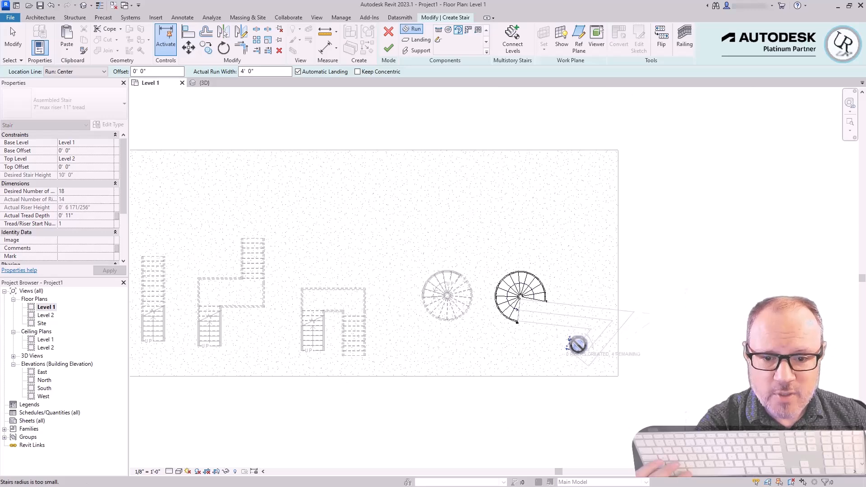
{"action": "scroll", "coordinate": [574, 350], "scroll_direction": "up", "scroll_amount": 3}
{"action": "scroll", "coordinate": [573, 348], "scroll_direction": "down", "scroll_amount": 5}
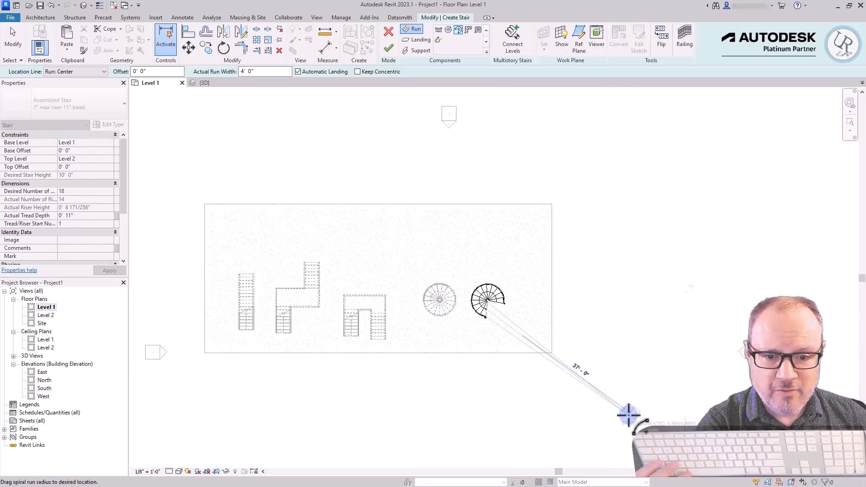
{"action": "scroll", "coordinate": [586, 280], "scroll_direction": "down", "scroll_amount": 4}
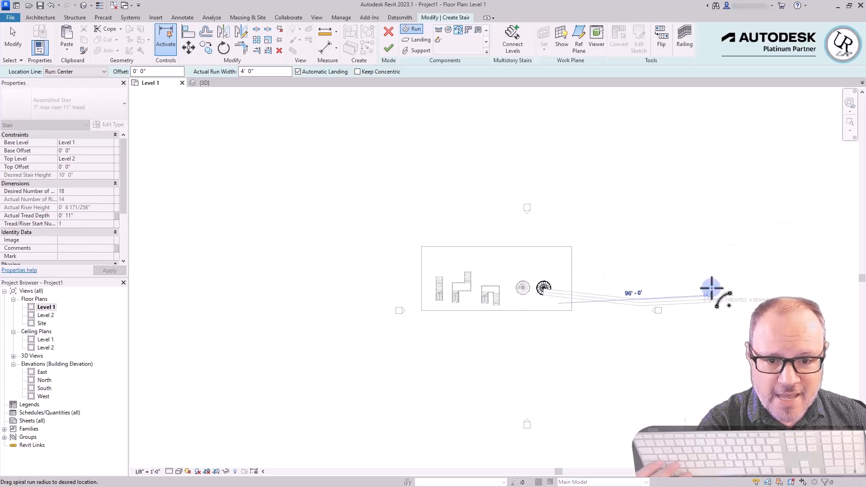
{"action": "scroll", "coordinate": [558, 285], "scroll_direction": "up", "scroll_amount": 3}
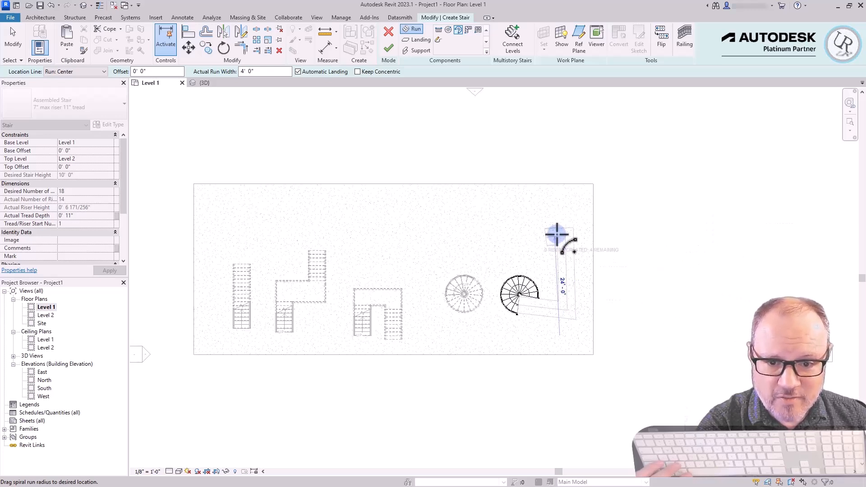
{"action": "scroll", "coordinate": [553, 256], "scroll_direction": "up", "scroll_amount": 2}
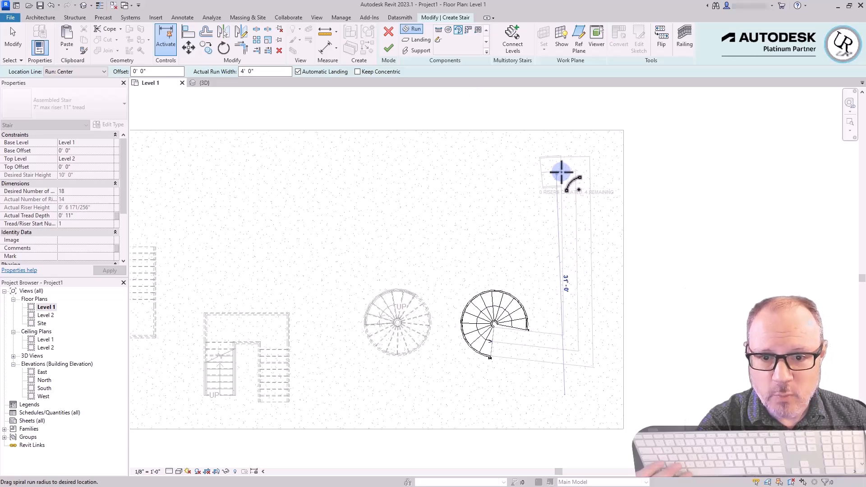
{"action": "left_click", "coordinate": [559, 169]}
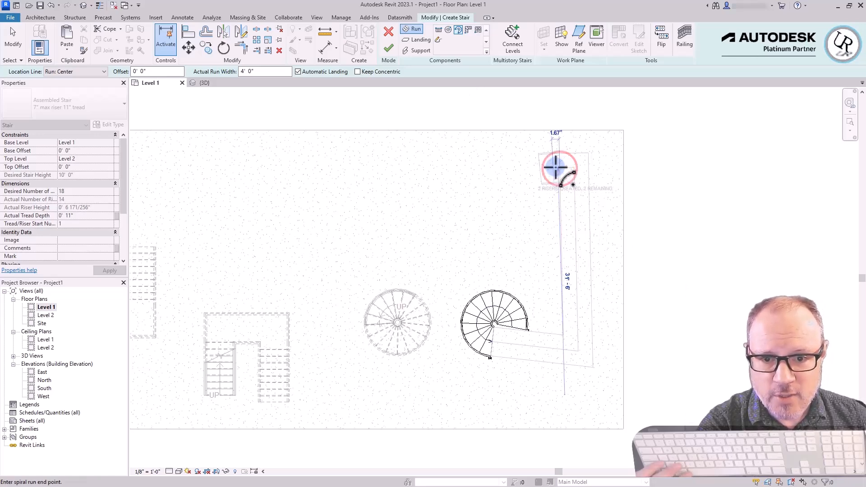
{"action": "left_click", "coordinate": [507, 172]}
{"action": "scroll", "coordinate": [541, 352], "scroll_direction": "up", "scroll_amount": 3}
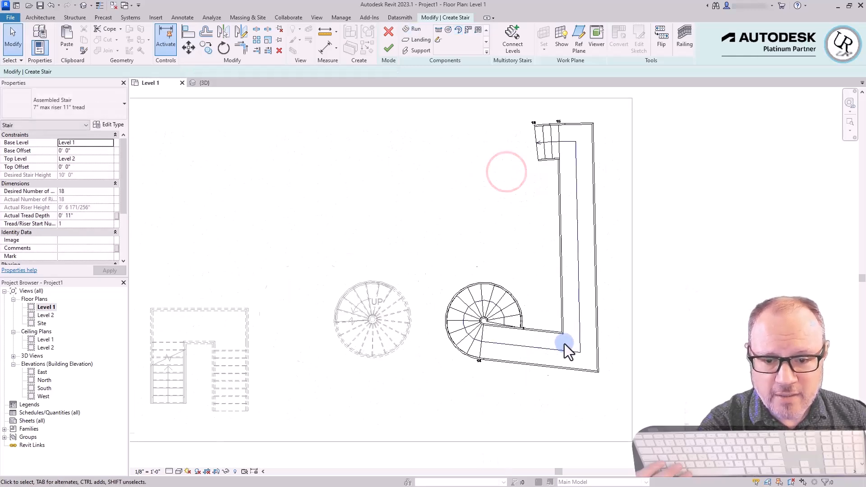
Check the long connecting landing between the two spiral runs in 3D and finish the stair
{"action": "scroll", "coordinate": [588, 340], "scroll_direction": "down", "scroll_amount": 3}
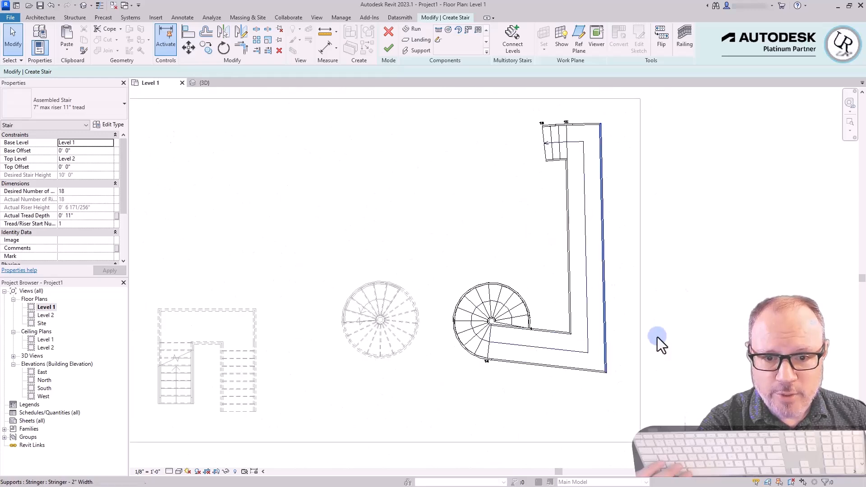
{"action": "scroll", "coordinate": [643, 324], "scroll_direction": "down", "scroll_amount": 2}
{"action": "scroll", "coordinate": [643, 324], "scroll_direction": "down", "scroll_amount": 1}
{"action": "middle_click_drag", "start_coordinate": [617, 403], "coordinate": [602, 374]}
{"action": "left_click", "coordinate": [201, 83]}
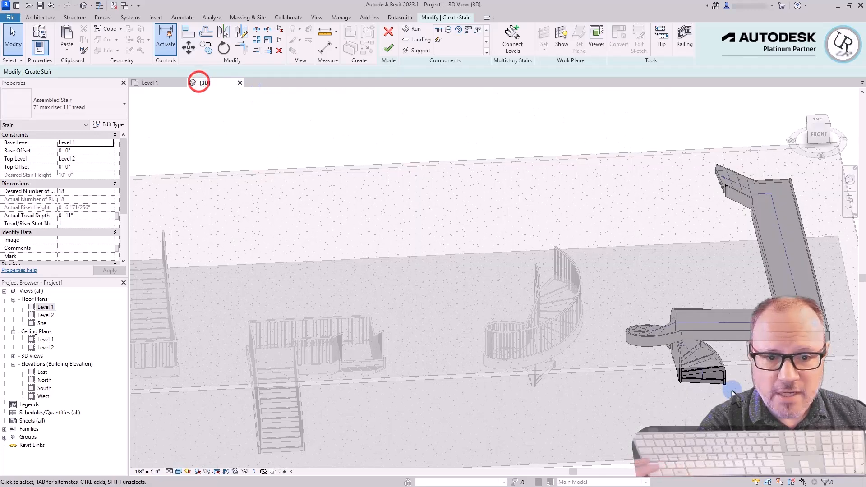
{"action": "middle_click_drag", "start_coordinate": [669, 259], "coordinate": [636, 271], "text": "shift"}
{"action": "scroll", "coordinate": [751, 377], "scroll_direction": "up", "scroll_amount": 3}
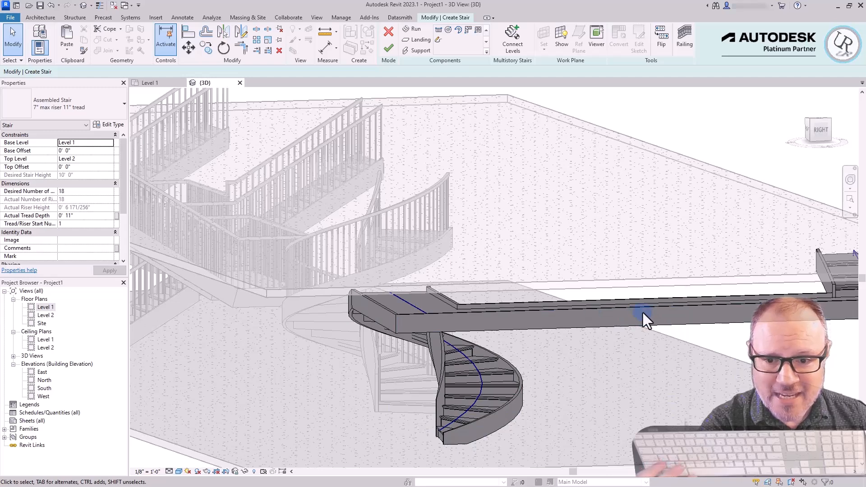
{"action": "left_click", "coordinate": [388, 48]}
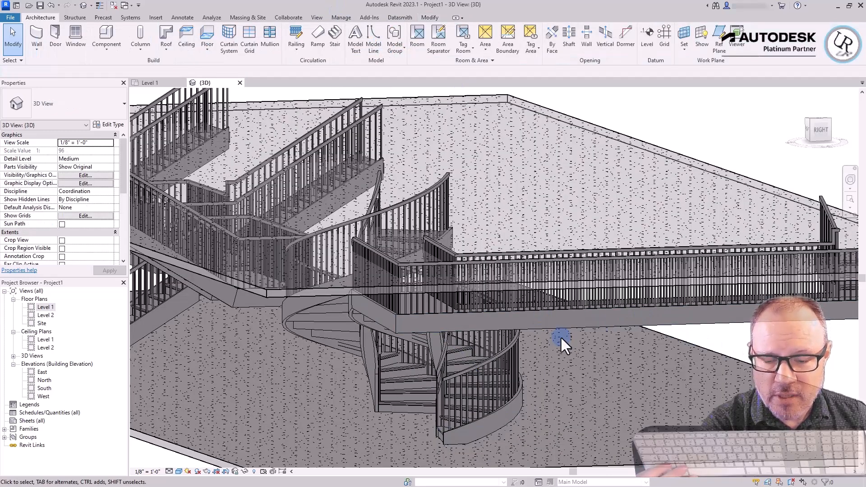
Open the offset-landing stair for editing in the top-down 3D view
{"action": "left_click", "coordinate": [574, 324]}
{"action": "scroll", "coordinate": [574, 324], "scroll_direction": "down", "scroll_amount": 3}
{"action": "middle_click_drag", "start_coordinate": [575, 325], "coordinate": [821, 438], "text": "shift"}
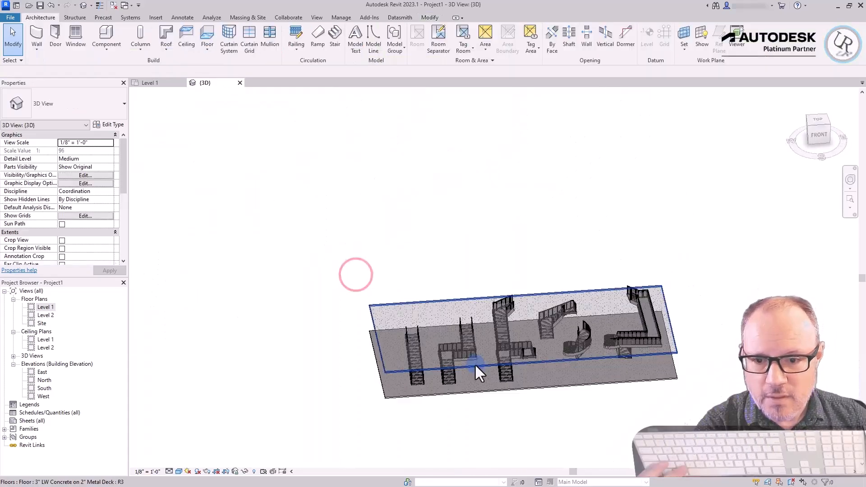
{"action": "scroll", "coordinate": [474, 364], "scroll_direction": "up", "scroll_amount": 5}
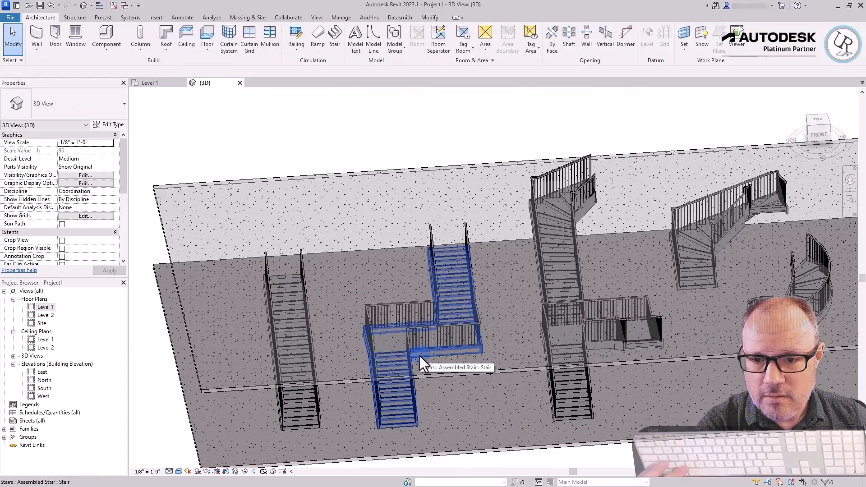
{"action": "left_click", "coordinate": [455, 292]}
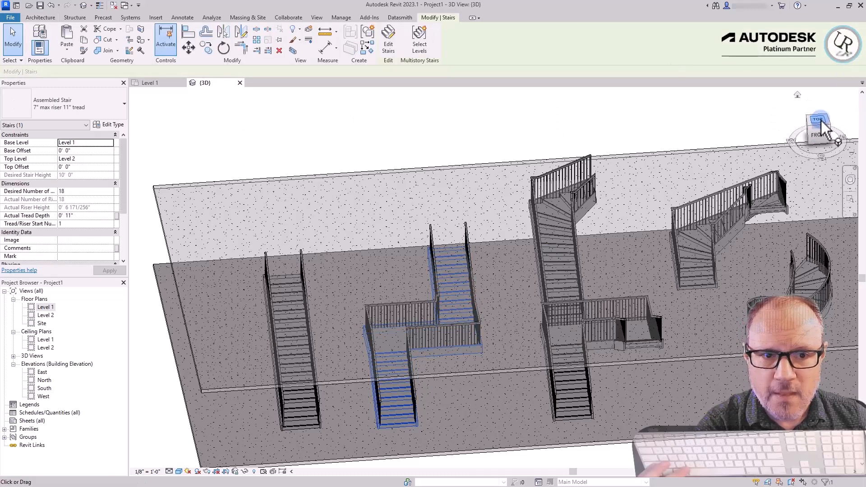
{"action": "left_click", "coordinate": [819, 120]}
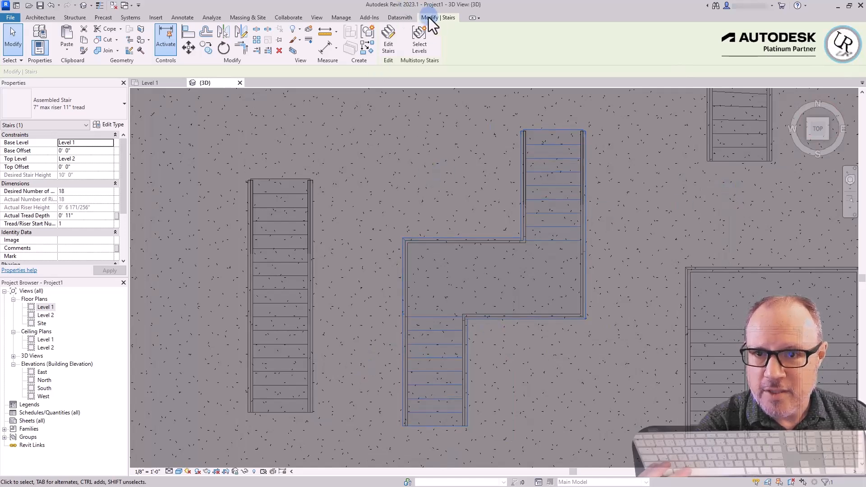
{"action": "left_click", "coordinate": [384, 45]}
Select the offset stair's landing, lower run and upper run in turn to inspect its separate components
{"action": "left_click", "coordinate": [552, 225]}
{"action": "left_click", "coordinate": [508, 277]}
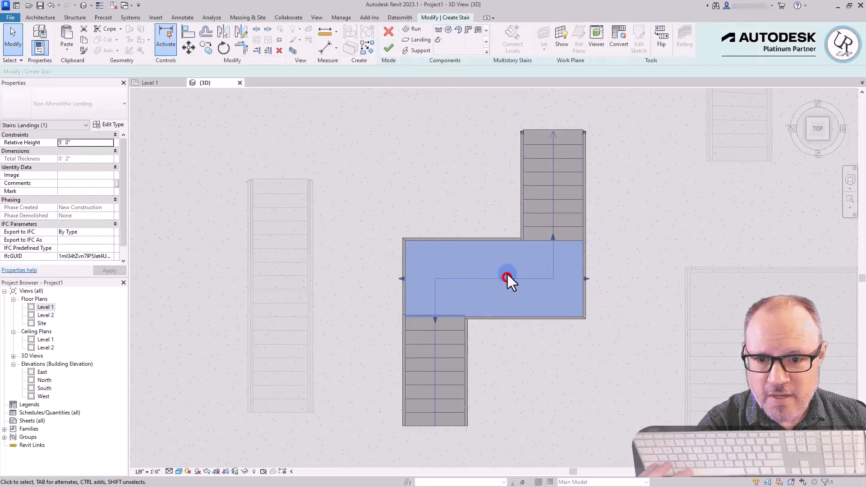
{"action": "left_click", "coordinate": [432, 349]}
{"action": "left_click", "coordinate": [551, 197]}
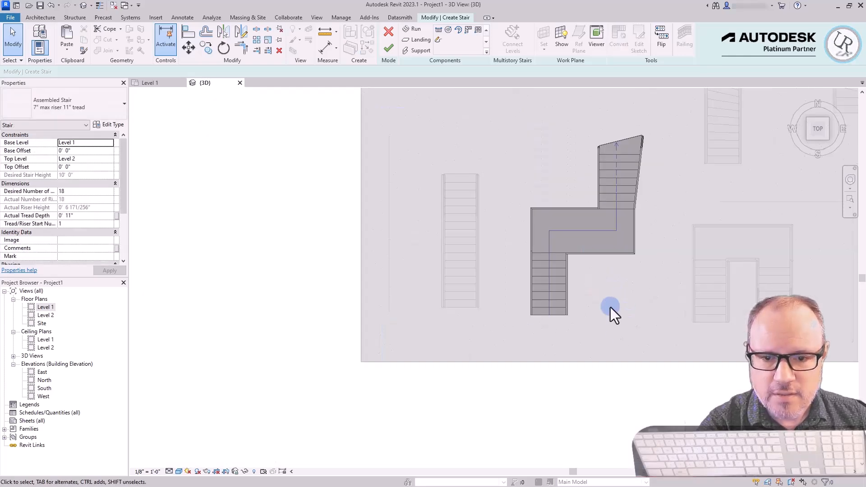
Convert the offset stair's landing to a sketch-based component and open its sketch for editing
{"action": "scroll", "coordinate": [607, 291], "scroll_direction": "up", "scroll_amount": 3}
{"action": "scroll", "coordinate": [597, 234], "scroll_direction": "down", "scroll_amount": 1}
{"action": "scroll", "coordinate": [570, 243], "scroll_direction": "up", "scroll_amount": 2}
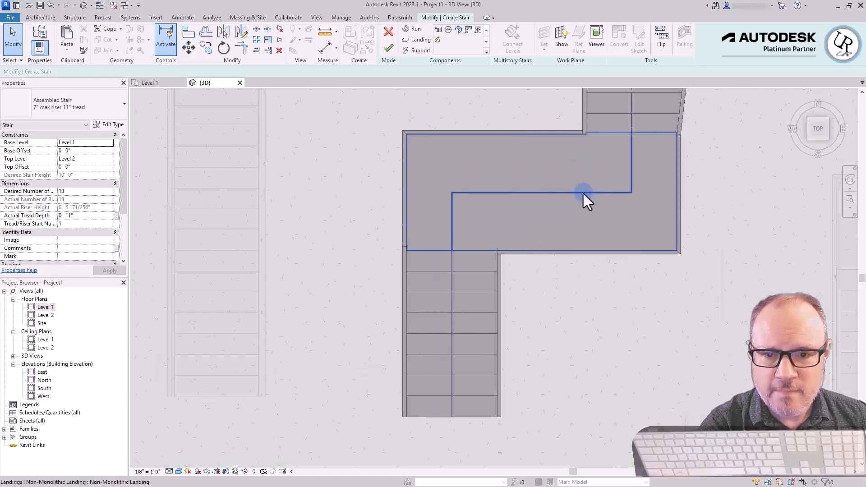
{"action": "left_click", "coordinate": [583, 193]}
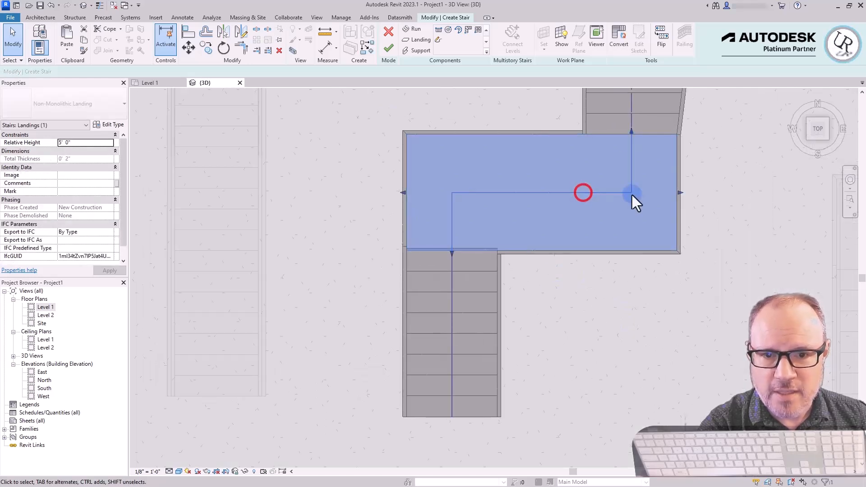
{"action": "left_click", "coordinate": [621, 48]}
{"action": "left_click", "coordinate": [481, 259]}
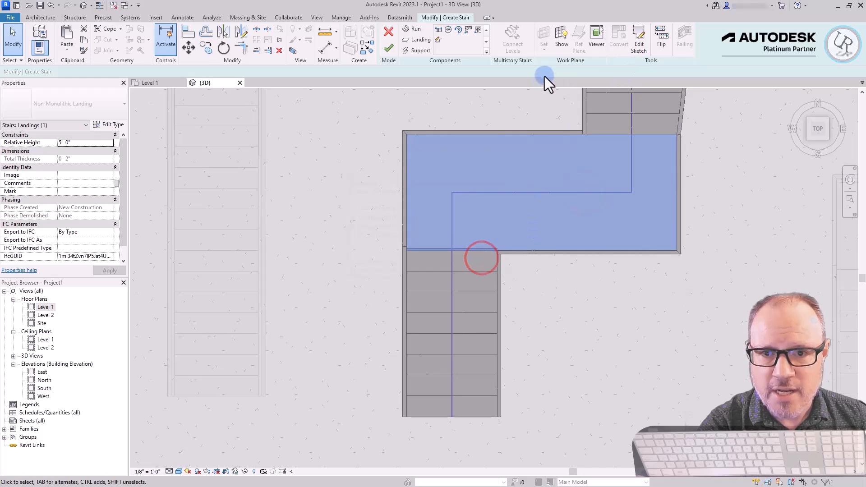
{"action": "left_click", "coordinate": [643, 38]}
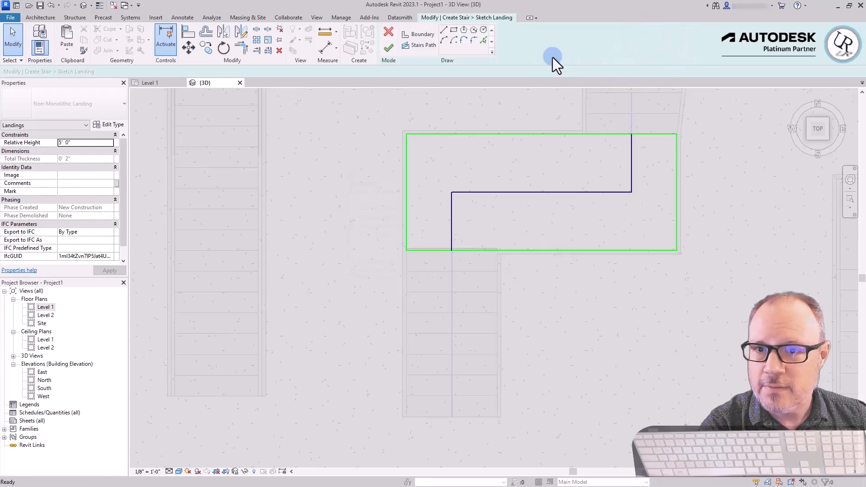
Draw a start-end-radius boundary arc of about 5'-0" radius bulging outward from the landing's upper edge to its left edge
{"action": "left_click", "coordinate": [416, 37]}
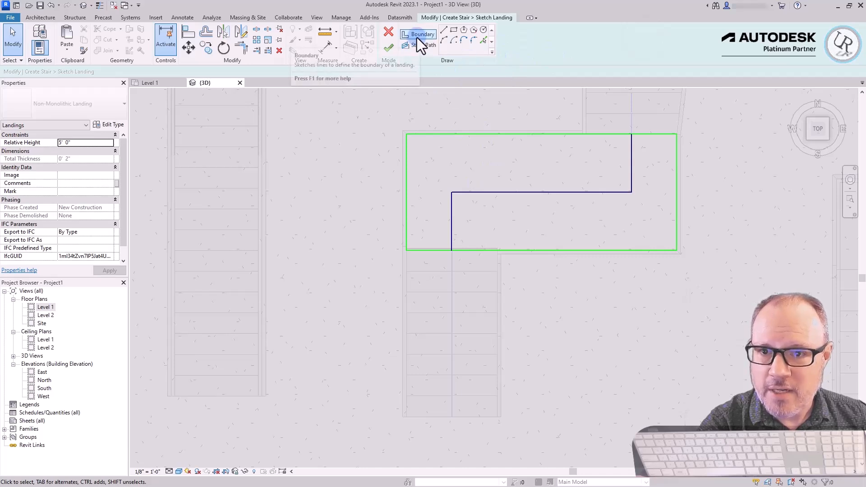
{"action": "left_click", "coordinate": [444, 40]}
{"action": "left_click", "coordinate": [572, 134]}
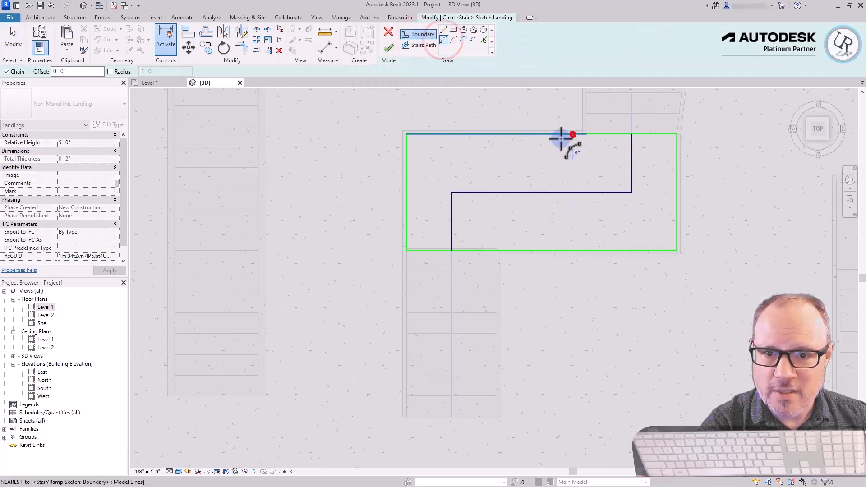
{"action": "left_click", "coordinate": [405, 238]}
{"action": "scroll", "coordinate": [451, 266], "scroll_direction": "down", "scroll_amount": 3}
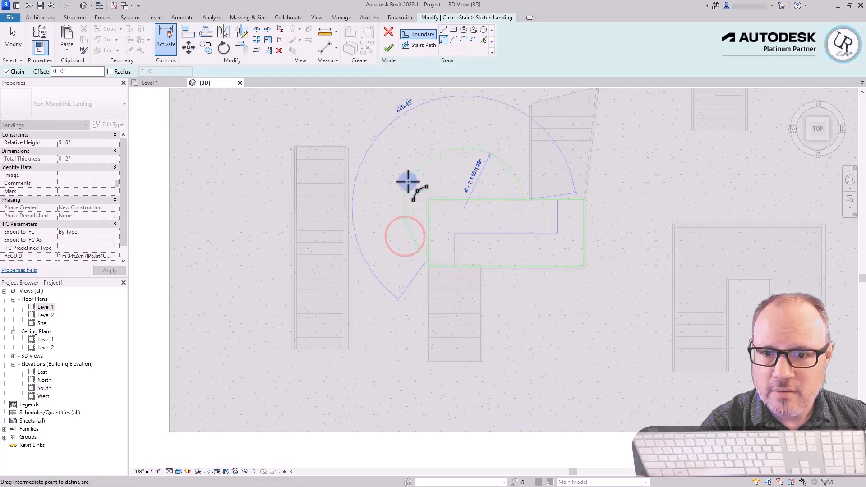
{"action": "left_click", "coordinate": [401, 170]}
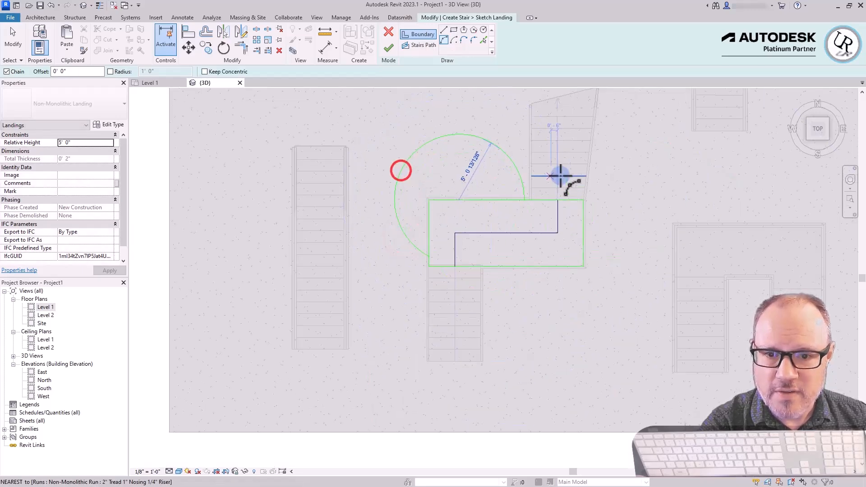
Draw a second boundary arc of about 4'-5" radius bulging outward from the landing's right edge to its lower edge
{"action": "left_click", "coordinate": [583, 209]}
{"action": "left_click", "coordinate": [491, 269]}
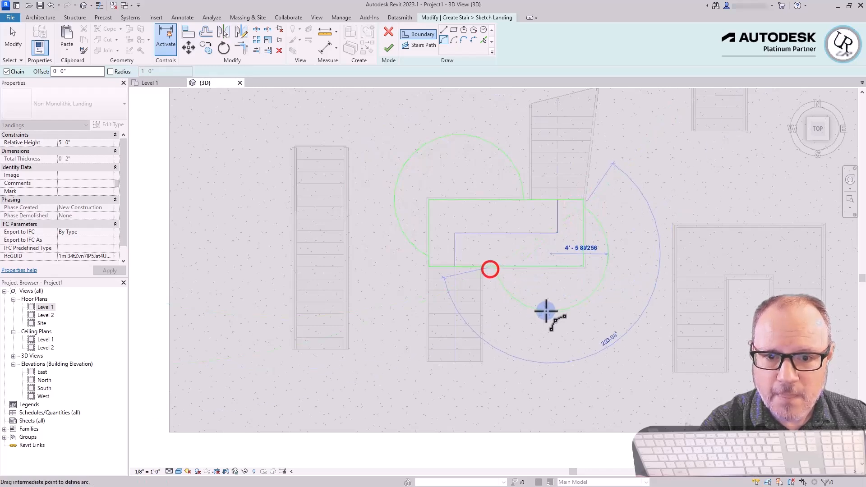
{"action": "left_click", "coordinate": [548, 311]}
{"action": "key", "text": "Escape"}
{"action": "key", "text": "Escape"}
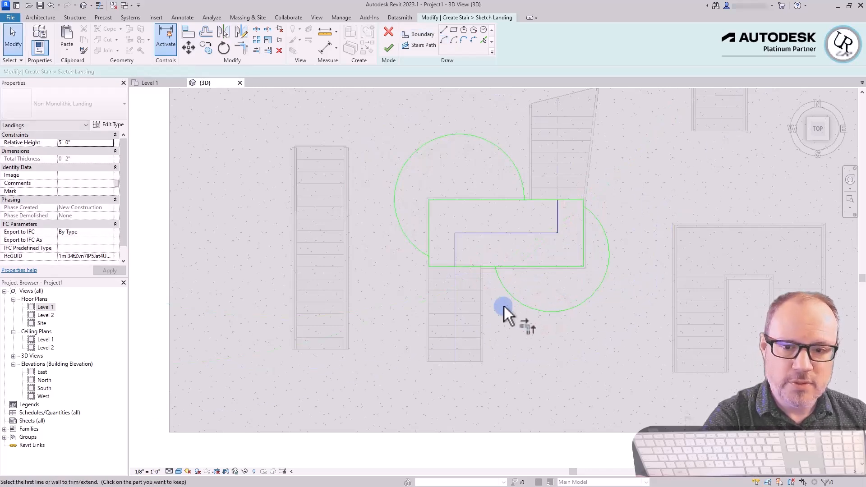
Trim the landing's lower edge to the lower-right arc and its left edge to the upper-left arc
{"action": "key", "text": "t"}
{"action": "key", "text": "r"}
{"action": "scroll", "coordinate": [478, 287], "scroll_direction": "up", "scroll_amount": 5}
{"action": "left_click", "coordinate": [544, 232]}
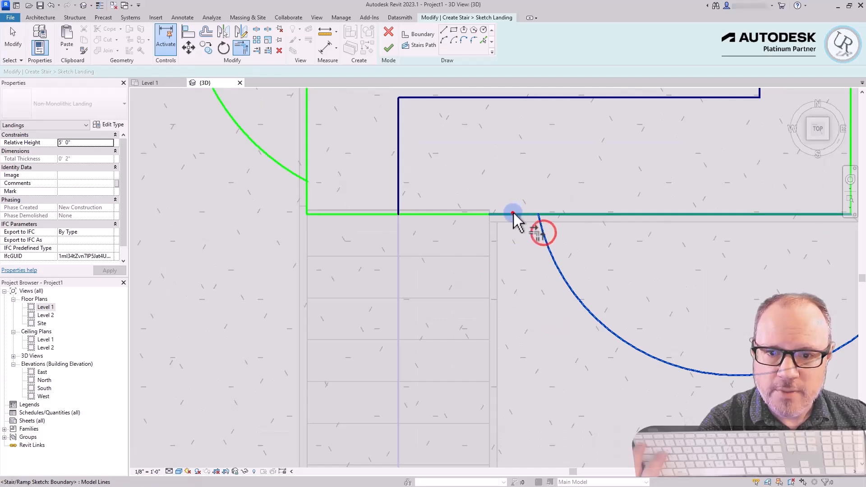
{"action": "left_click", "coordinate": [512, 214]}
{"action": "scroll", "coordinate": [461, 242], "scroll_direction": "down", "scroll_amount": 2}
{"action": "left_click", "coordinate": [351, 206]}
{"action": "left_click", "coordinate": [334, 189]}
Trim the landing's upper edge to the upper-left arc and its right edge to the lower-right arc
{"action": "scroll", "coordinate": [343, 243], "scroll_direction": "down", "scroll_amount": 4}
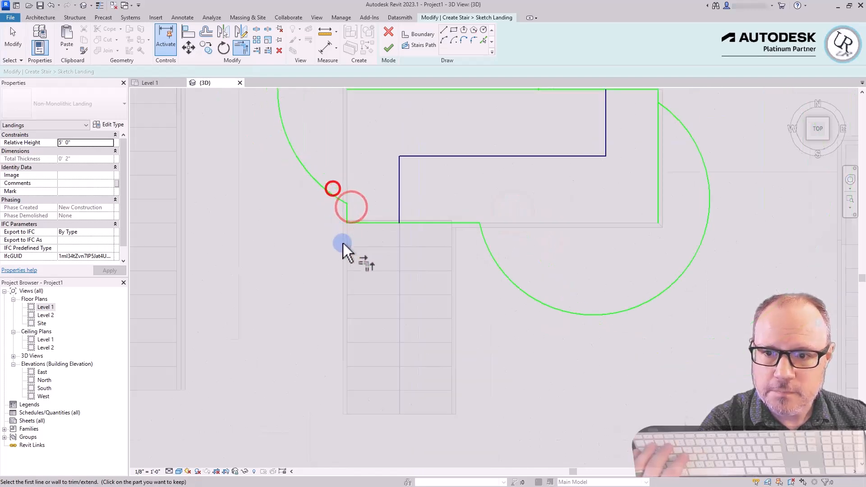
{"action": "scroll", "coordinate": [384, 122], "scroll_direction": "up", "scroll_amount": 3}
{"action": "left_click", "coordinate": [474, 237]}
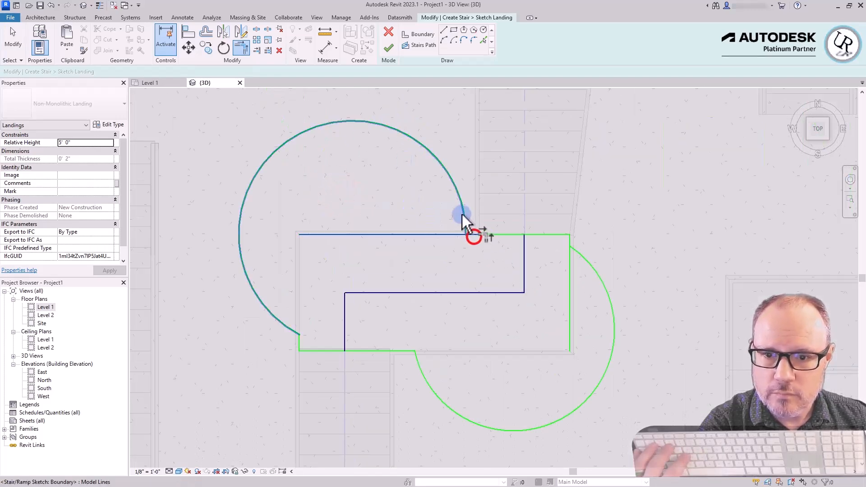
{"action": "left_click", "coordinate": [549, 233]}
{"action": "left_click", "coordinate": [580, 252]}
{"action": "left_click", "coordinate": [573, 246]}
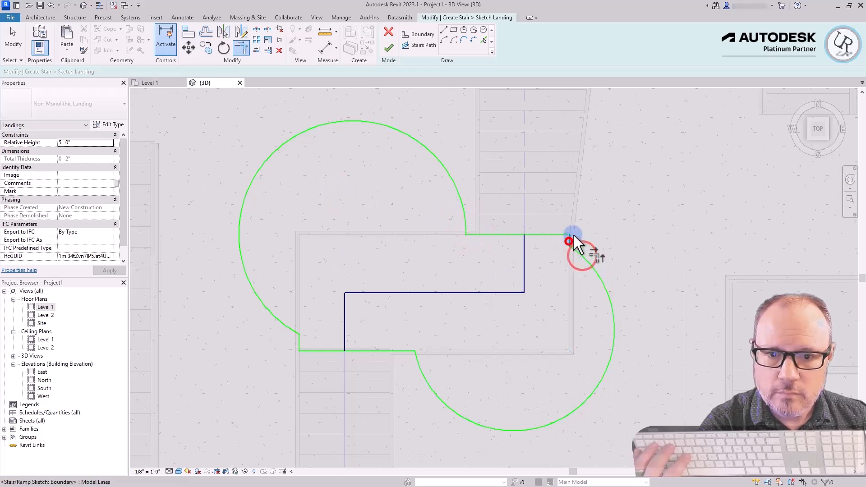
Finish the landing's boundary sketch and check the reshaped landing with its curved edges
{"action": "scroll", "coordinate": [577, 221], "scroll_direction": "down", "scroll_amount": 2}
{"action": "left_click", "coordinate": [388, 48]}
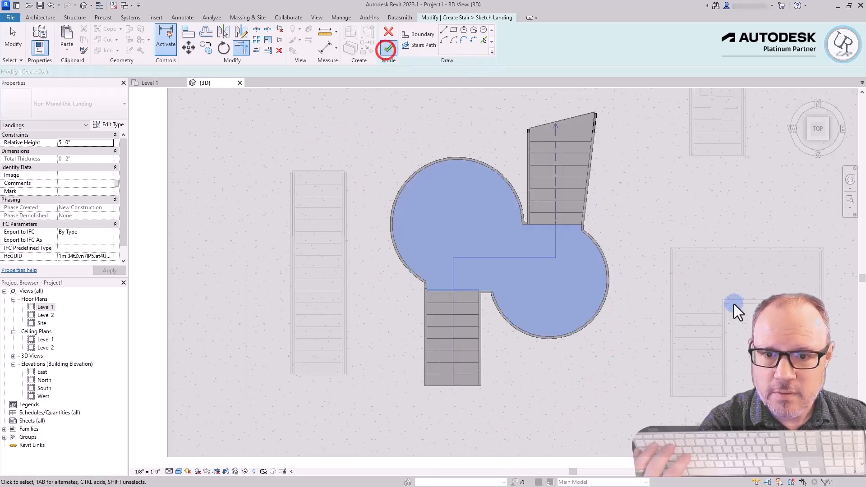
{"action": "left_click", "coordinate": [672, 209]}
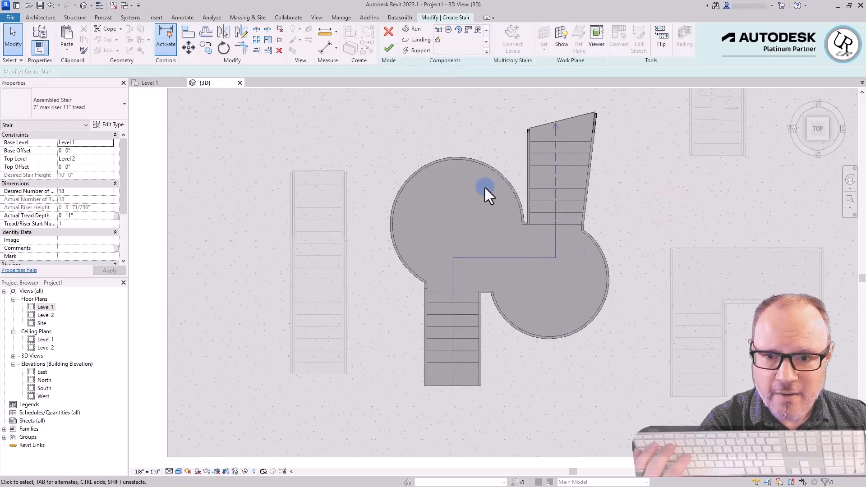
{"action": "left_click", "coordinate": [503, 175]}
{"action": "key", "text": "Escape"}
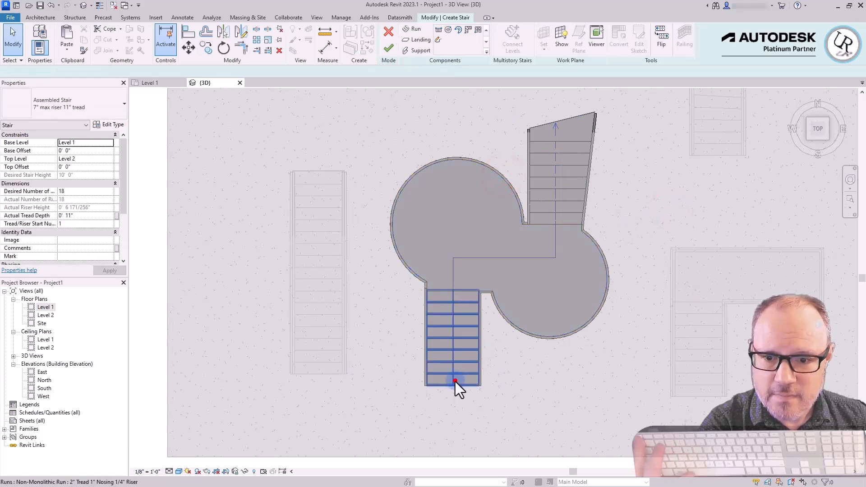
Convert the lower stair run to a custom sketch-based component and open its sketch for editing
{"action": "left_click", "coordinate": [456, 381]}
{"action": "left_click", "coordinate": [618, 37]}
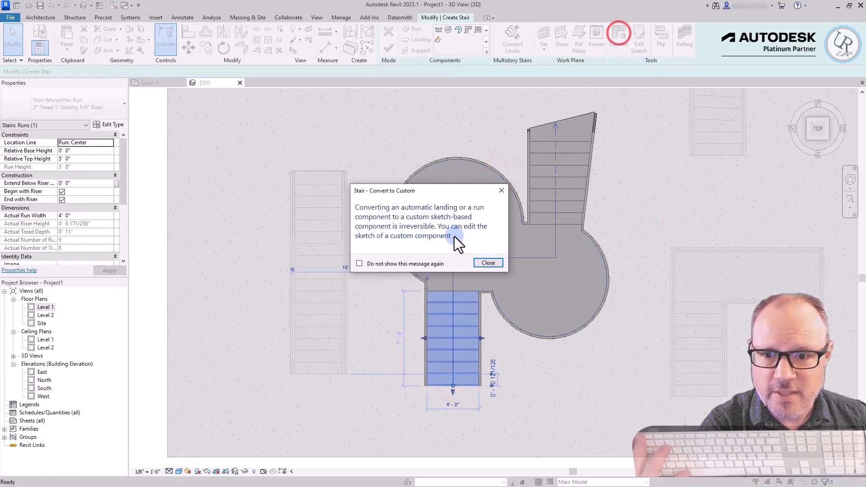
{"action": "left_click", "coordinate": [487, 263]}
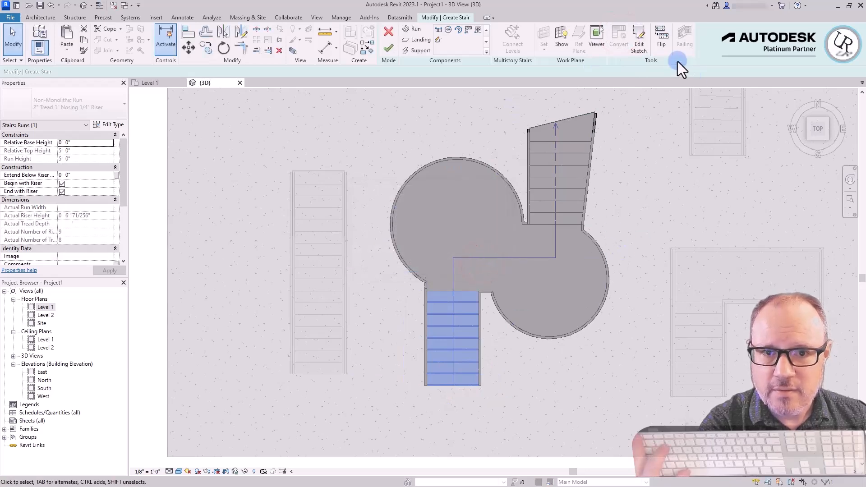
{"action": "left_click", "coordinate": [640, 41]}
{"action": "scroll", "coordinate": [470, 415], "scroll_direction": "up", "scroll_amount": 5}
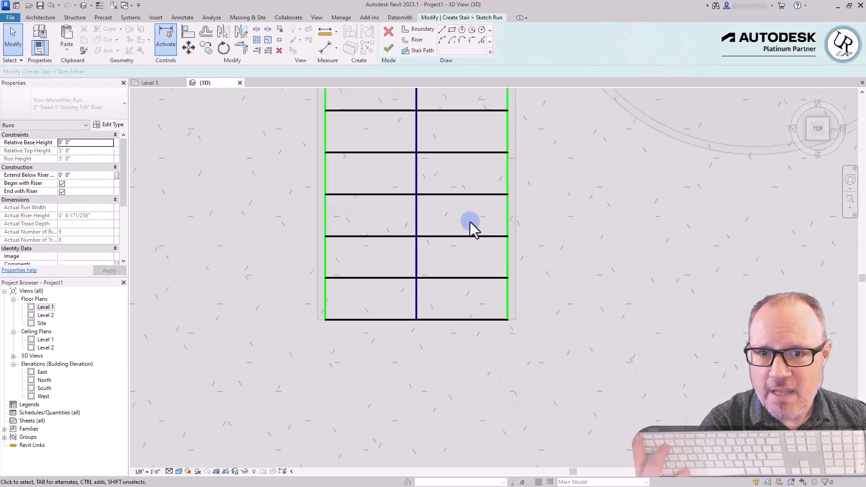
Draw semicircular riser arcs of about 5 1/2" radius bulging outward at both ends of the run's first tread
{"action": "left_click", "coordinate": [441, 41]}
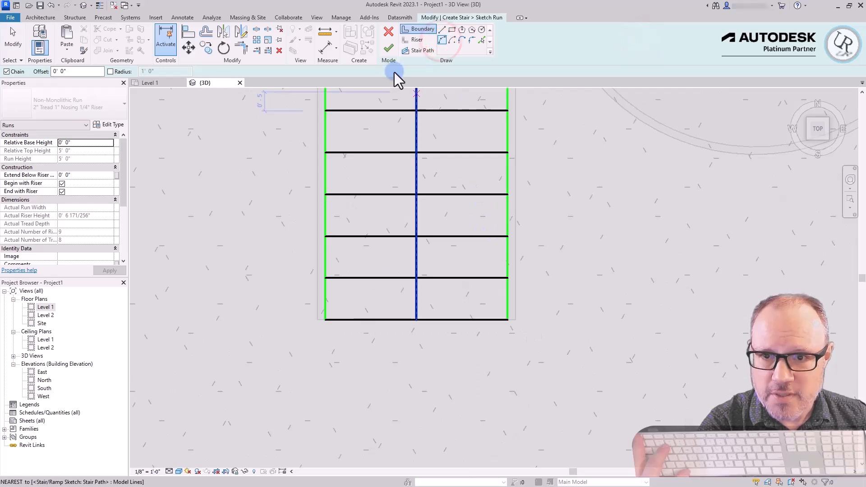
{"action": "left_click", "coordinate": [411, 40]}
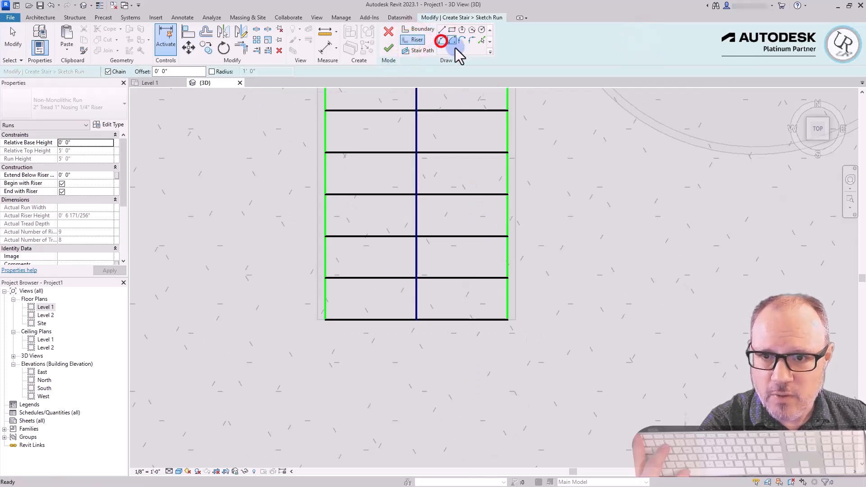
{"action": "left_click", "coordinate": [509, 319]}
{"action": "left_click", "coordinate": [507, 278]}
{"action": "left_click", "coordinate": [526, 288]}
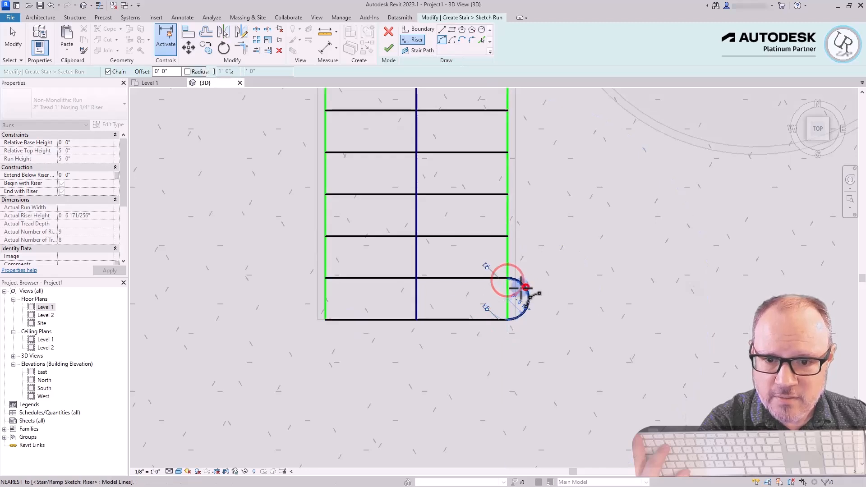
{"action": "left_click", "coordinate": [324, 320]}
{"action": "left_click", "coordinate": [325, 279]}
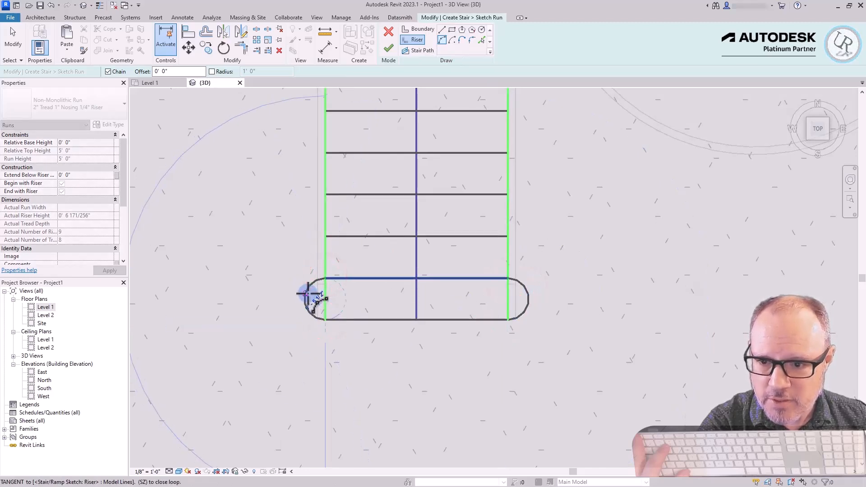
{"action": "left_click", "coordinate": [307, 294]}
{"action": "key", "text": "Escape"}
{"action": "key", "text": "Escape"}
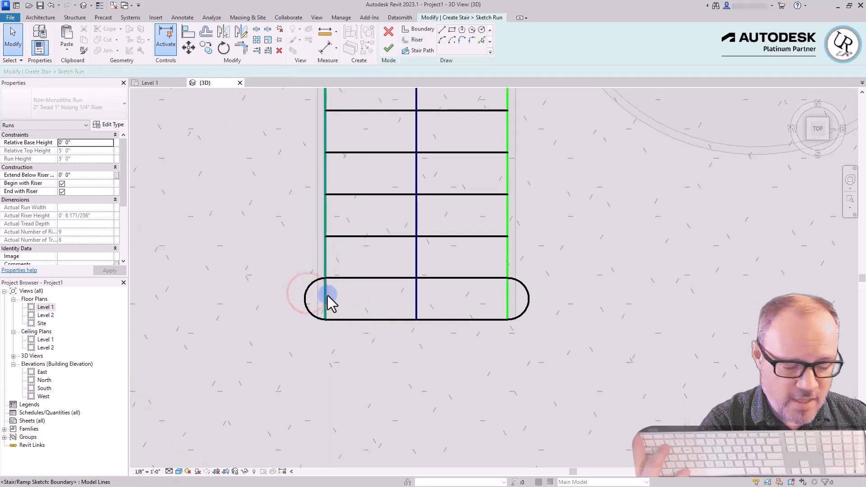
Shorten both side boundary lines of the run so they start at the second riser
{"action": "left_click", "coordinate": [324, 297]}
{"action": "left_click_drag", "start_coordinate": [324, 319], "coordinate": [325, 278]}
{"action": "left_click", "coordinate": [507, 300]}
{"action": "left_click_drag", "start_coordinate": [506, 318], "coordinate": [507, 278]}
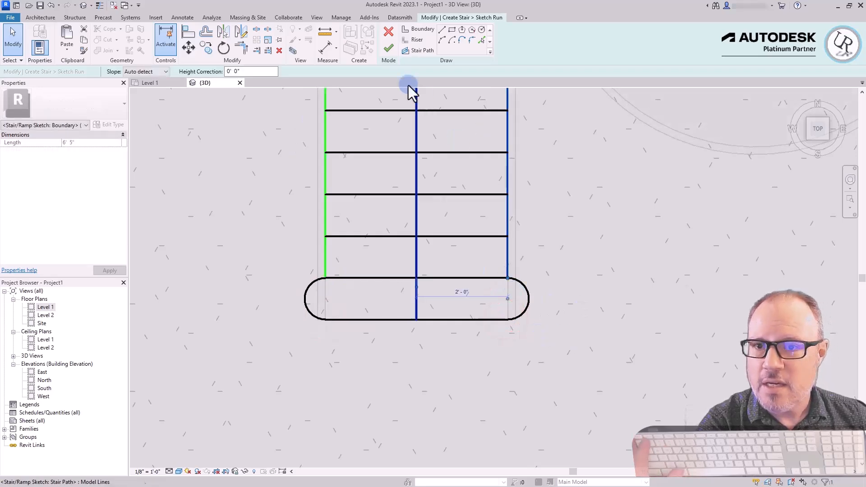
Finish the run's sketch and complete the edit of the offset-landing stair
{"action": "left_click", "coordinate": [389, 47]}
{"action": "left_click", "coordinate": [603, 343]}
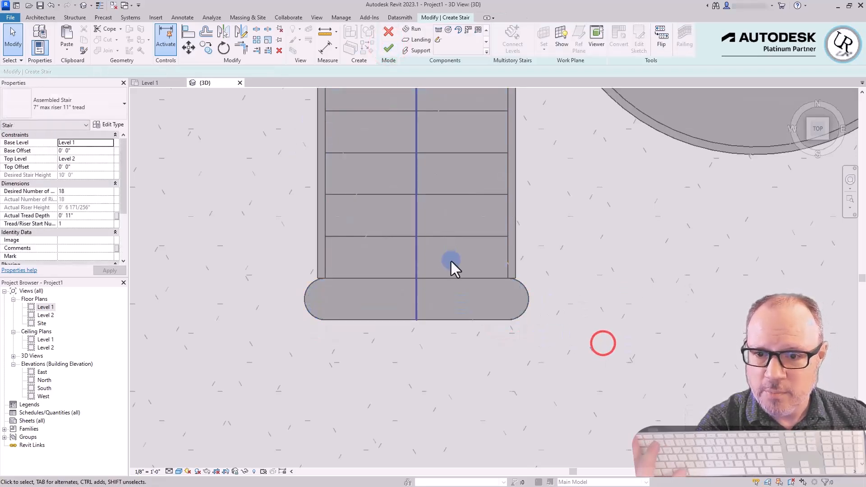
{"action": "scroll", "coordinate": [468, 306], "scroll_direction": "down", "scroll_amount": 4}
{"action": "left_click", "coordinate": [385, 47]}
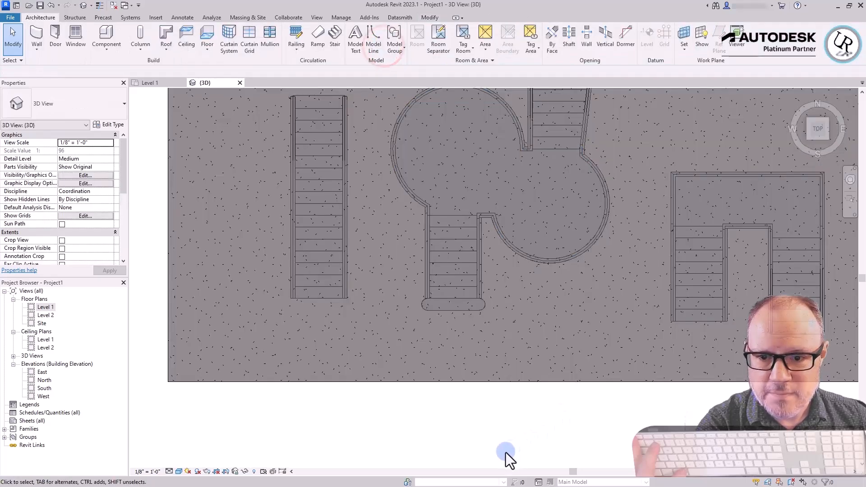
{"action": "left_click", "coordinate": [505, 453]}
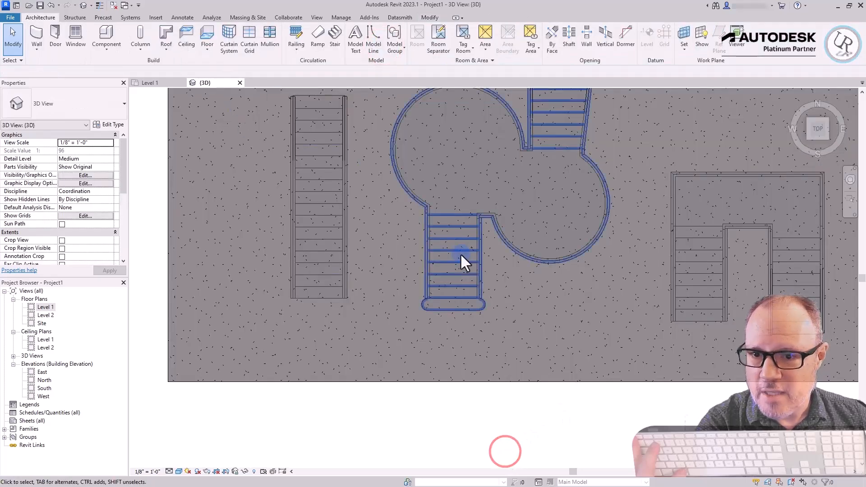
Examine the rounded first step, the stair's stringers and the railing along the reshaped landing in 3D
{"action": "middle_click_drag", "start_coordinate": [620, 331], "coordinate": [420, 311], "text": "shift"}
{"action": "scroll", "coordinate": [332, 188], "scroll_direction": "up", "scroll_amount": 2}
{"action": "scroll", "coordinate": [467, 267], "scroll_direction": "up", "scroll_amount": 2}
{"action": "scroll", "coordinate": [513, 335], "scroll_direction": "up", "scroll_amount": 2}
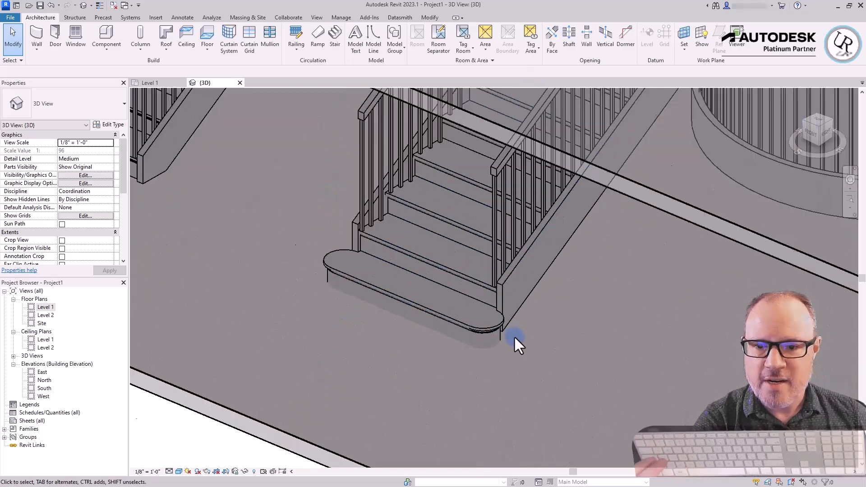
{"action": "scroll", "coordinate": [492, 299], "scroll_direction": "up", "scroll_amount": 2}
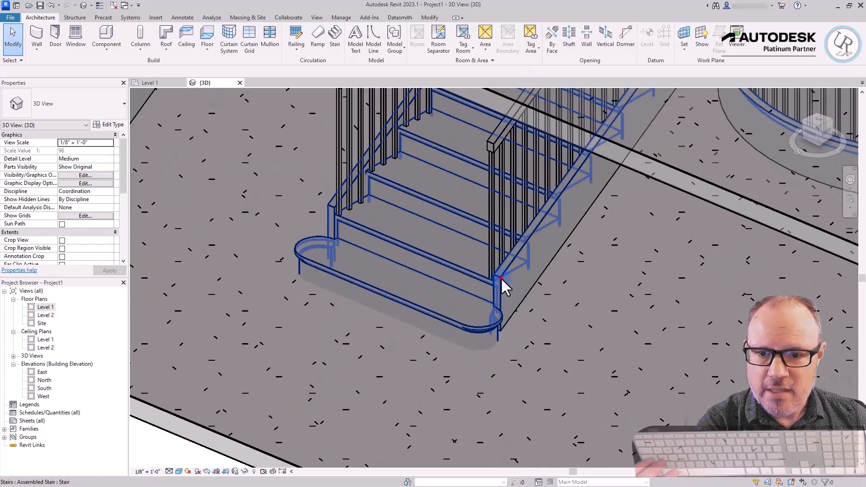
{"action": "left_click", "coordinate": [496, 287]}
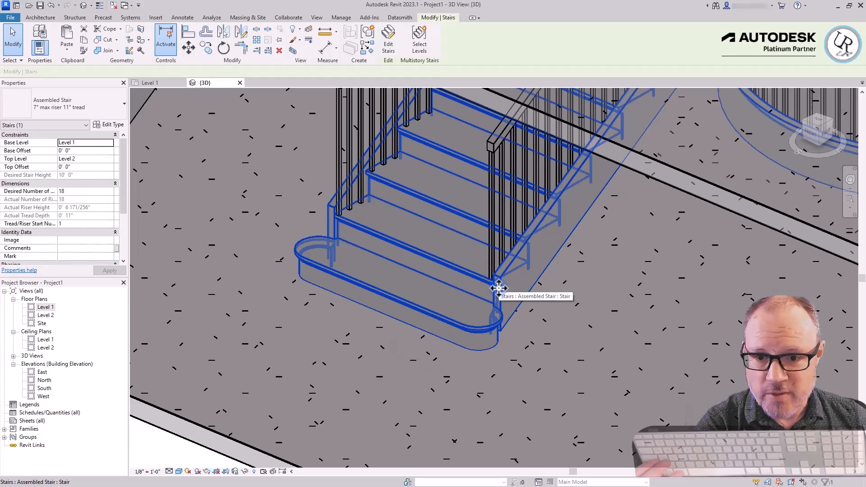
{"action": "left_click", "coordinate": [491, 140]}
{"action": "scroll", "coordinate": [353, 397], "scroll_direction": "down", "scroll_amount": 4}
{"action": "middle_click_drag", "start_coordinate": [538, 231], "coordinate": [514, 240], "text": "shift"}
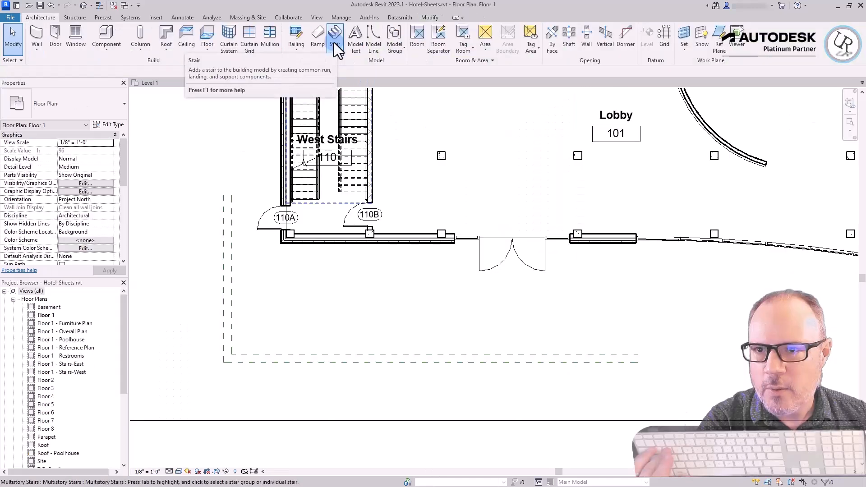
Start a sketched stair run on Floor 1 of the hotel project and create risers from the four reference planes around the building corner
{"action": "left_click", "coordinate": [334, 43]}
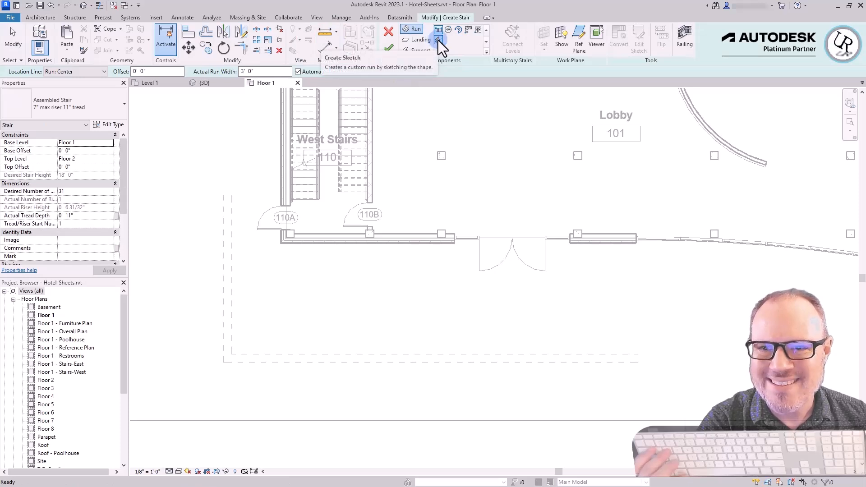
{"action": "left_click", "coordinate": [438, 40]}
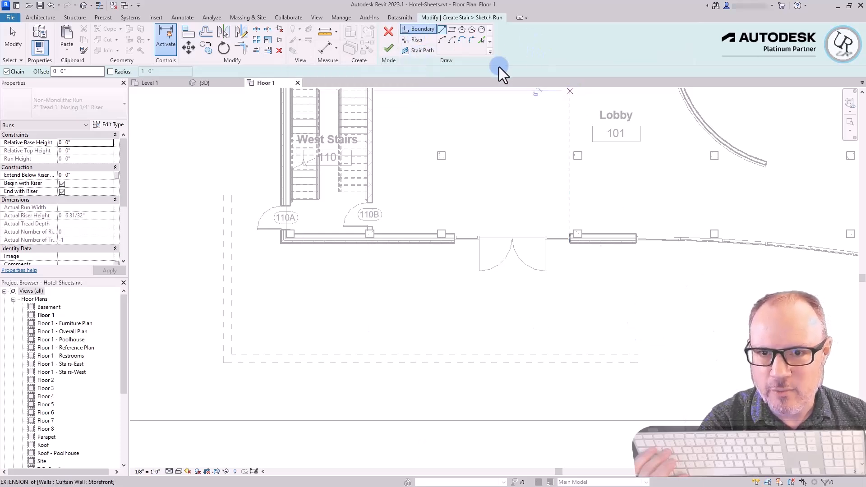
{"action": "left_click", "coordinate": [412, 39]}
{"action": "left_click", "coordinate": [482, 40]}
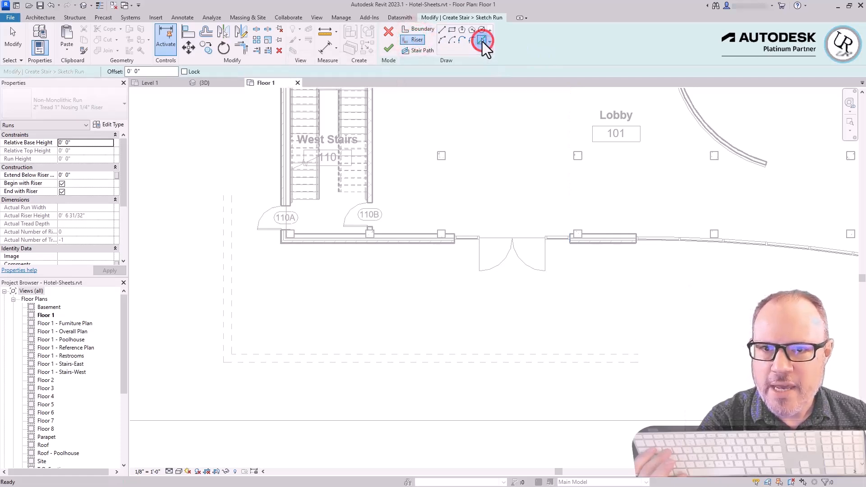
{"action": "left_click", "coordinate": [229, 288]}
{"action": "left_click", "coordinate": [256, 357]}
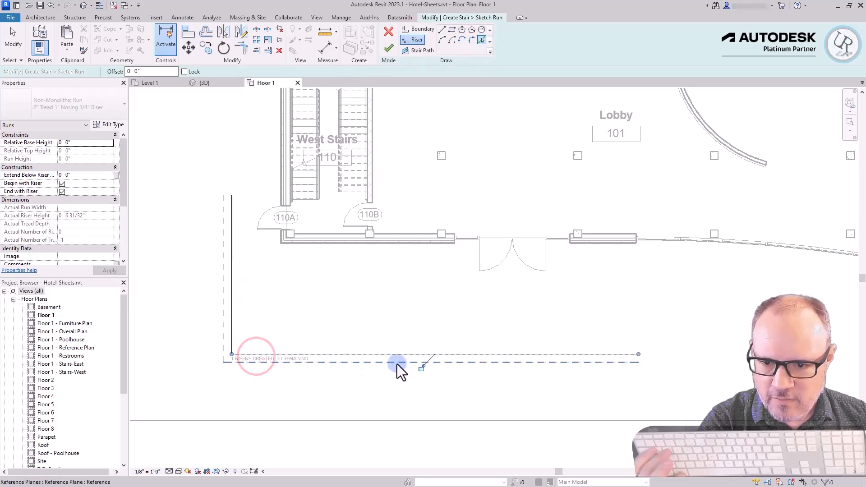
{"action": "left_click", "coordinate": [397, 363]}
{"action": "left_click", "coordinate": [222, 322]}
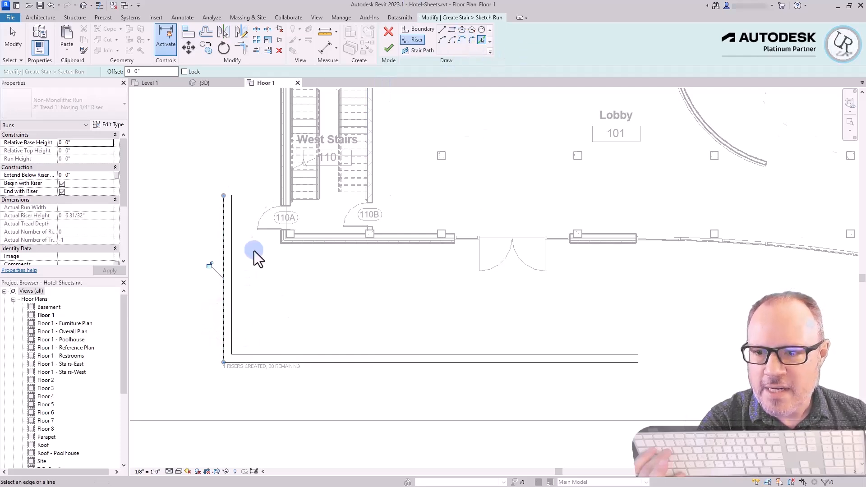
Draw the upper riser along the front wall's outer face from its east end to the corner and about 10'-0" up the west wall
{"action": "scroll", "coordinate": [258, 255], "scroll_direction": "up", "scroll_amount": 5}
{"action": "scroll", "coordinate": [437, 182], "scroll_direction": "down", "scroll_amount": 2}
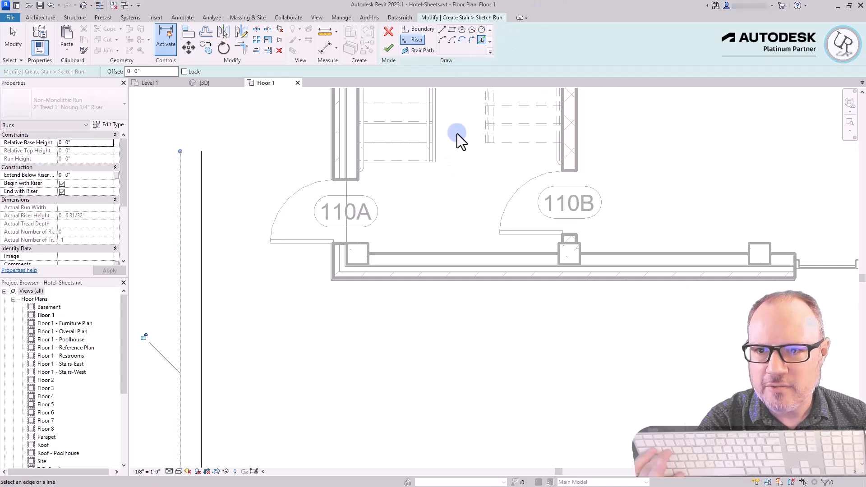
{"action": "left_click", "coordinate": [442, 30]}
{"action": "scroll", "coordinate": [432, 306], "scroll_direction": "down", "scroll_amount": 2}
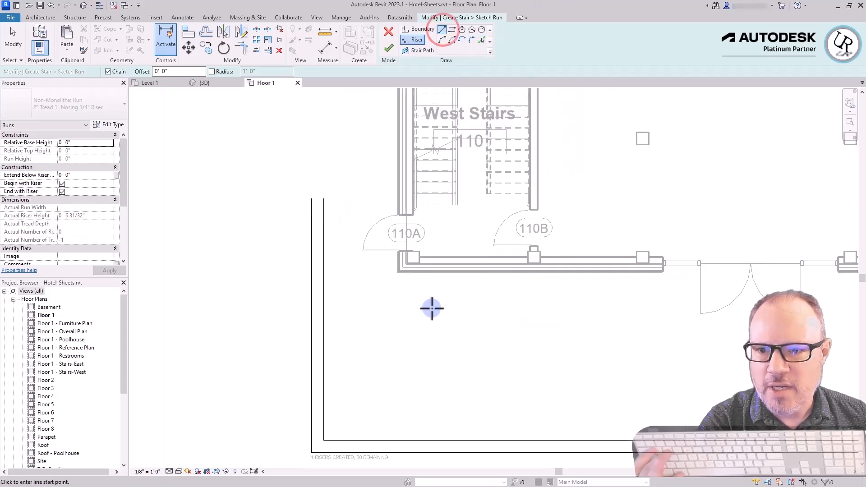
{"action": "scroll", "coordinate": [722, 284], "scroll_direction": "down", "scroll_amount": 2}
{"action": "scroll", "coordinate": [802, 271], "scroll_direction": "up", "scroll_amount": 1}
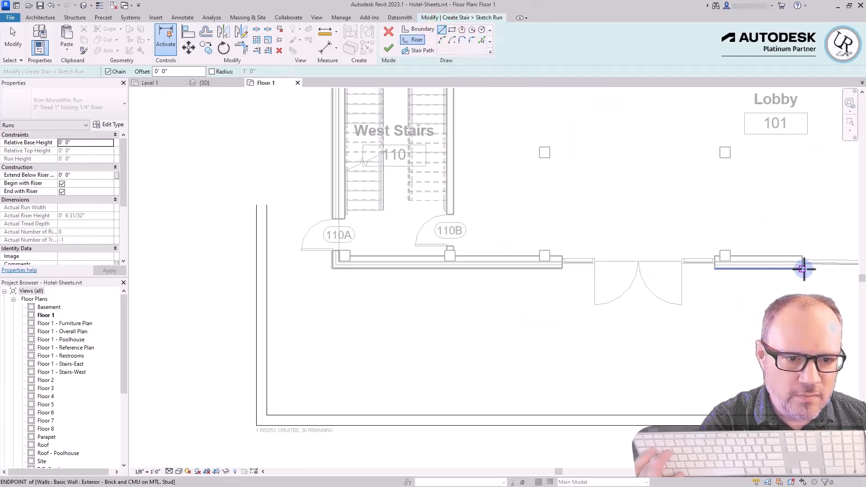
{"action": "left_click", "coordinate": [803, 270]}
{"action": "scroll", "coordinate": [329, 272], "scroll_direction": "up", "scroll_amount": 4}
{"action": "left_click", "coordinate": [337, 264]}
{"action": "scroll", "coordinate": [368, 346], "scroll_direction": "down", "scroll_amount": 3}
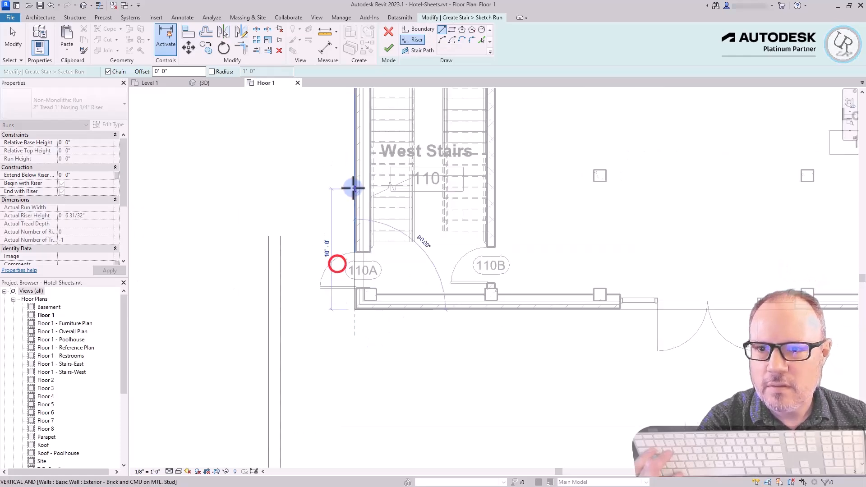
{"action": "left_click", "coordinate": [353, 188]}
{"action": "key", "text": "Escape"}
{"action": "key", "text": "Escape"}
Draw a boundary line about 6'-10" long from the upper end of the outermost west riser to the building's west wall
{"action": "left_click", "coordinate": [415, 30]}
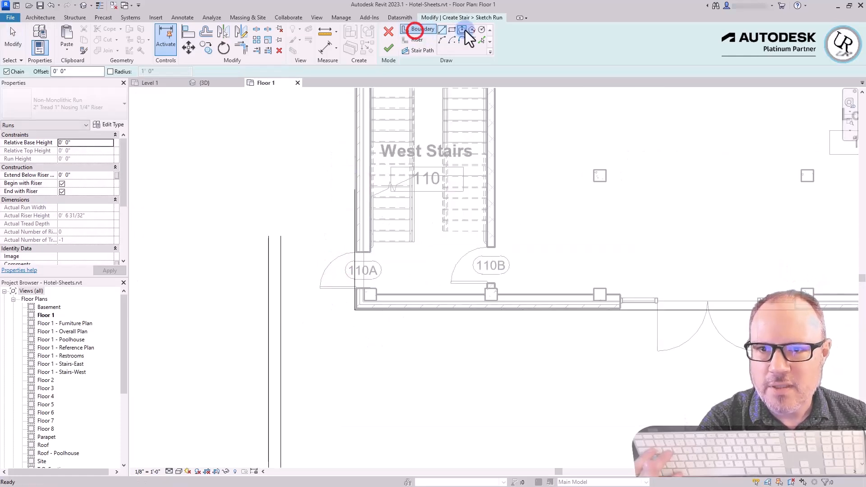
{"action": "left_click", "coordinate": [441, 30]}
{"action": "scroll", "coordinate": [260, 259], "scroll_direction": "up", "scroll_amount": 2}
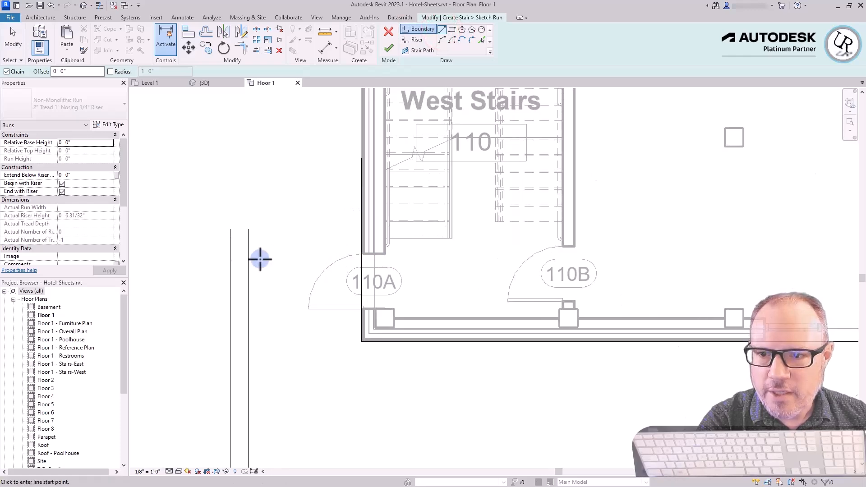
{"action": "left_click", "coordinate": [230, 229]}
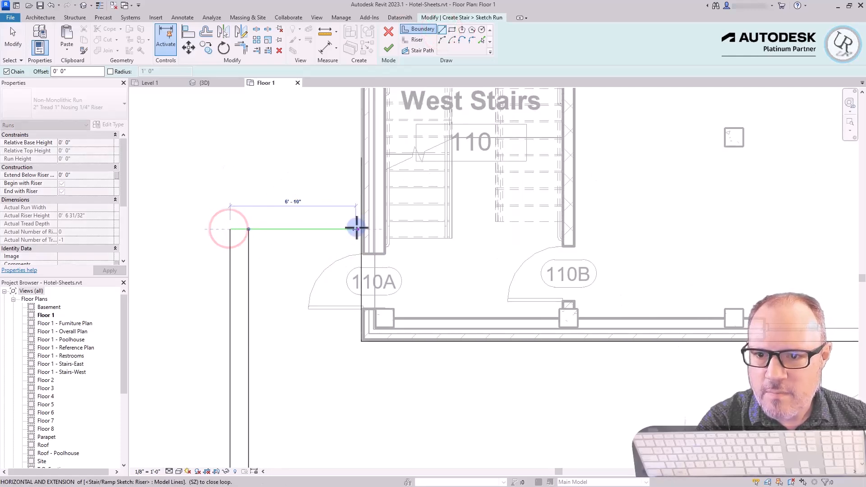
{"action": "left_click", "coordinate": [358, 228]}
Draw a second boundary line about 14'-10" long from the east end of the outermost front riser up to the front wall
{"action": "scroll", "coordinate": [280, 257], "scroll_direction": "down", "scroll_amount": 3}
{"action": "scroll", "coordinate": [590, 377], "scroll_direction": "up", "scroll_amount": 3}
{"action": "left_click", "coordinate": [586, 375]}
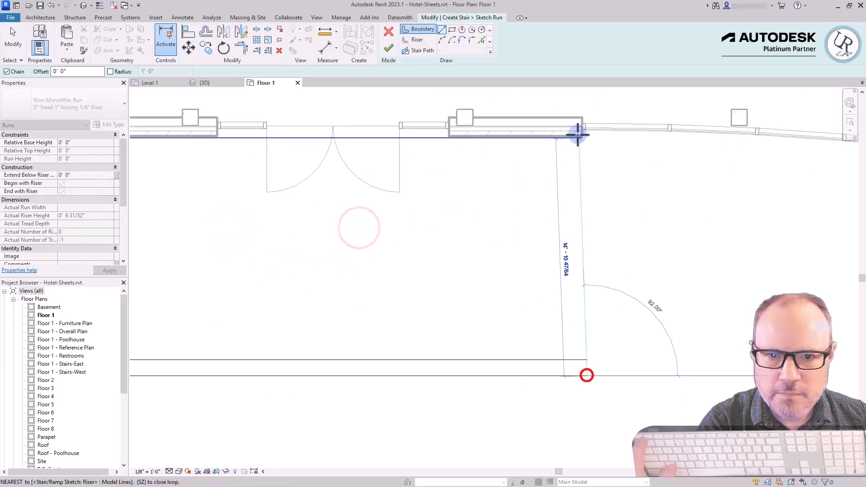
{"action": "left_click", "coordinate": [579, 135]}
{"action": "key", "text": "Escape"}
{"action": "key", "text": "Escape"}
Trim the riser along the west wall to a corner with the west boundary line
{"action": "scroll", "coordinate": [572, 232], "scroll_direction": "down", "scroll_amount": 3}
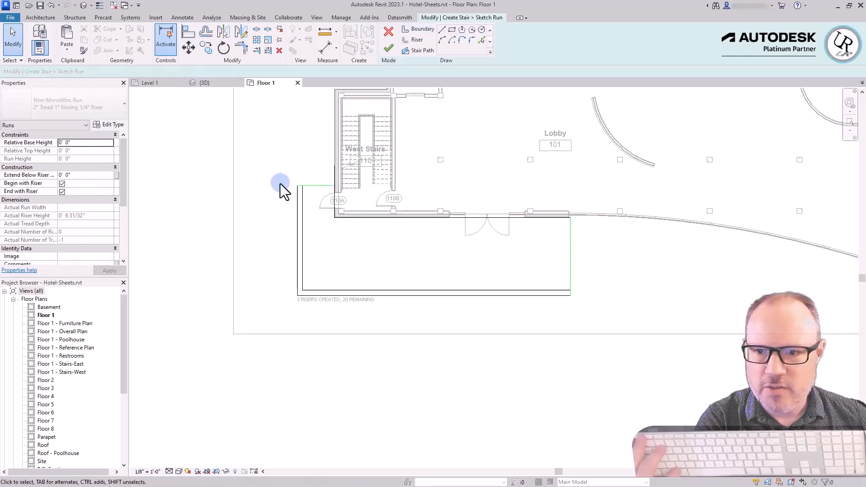
{"action": "key", "text": "t"}
{"action": "key", "text": "r"}
{"action": "scroll", "coordinate": [315, 194], "scroll_direction": "up", "scroll_amount": 4}
{"action": "left_click", "coordinate": [350, 180]}
{"action": "left_click", "coordinate": [331, 154]}
{"action": "scroll", "coordinate": [648, 257], "scroll_direction": "down", "scroll_amount": 3}
Finish the wraparound run's sketch and deselect the run
{"action": "left_click", "coordinate": [388, 48]}
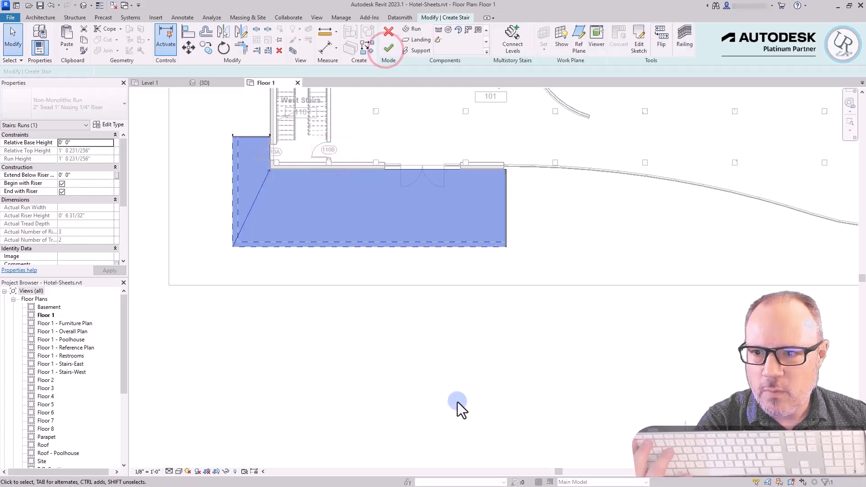
{"action": "left_click", "coordinate": [460, 394]}
{"action": "scroll", "coordinate": [317, 212], "scroll_direction": "up", "scroll_amount": 5}
Check the wraparound run in the default 3D view and finish the stair
{"action": "left_click", "coordinate": [81, 7]}
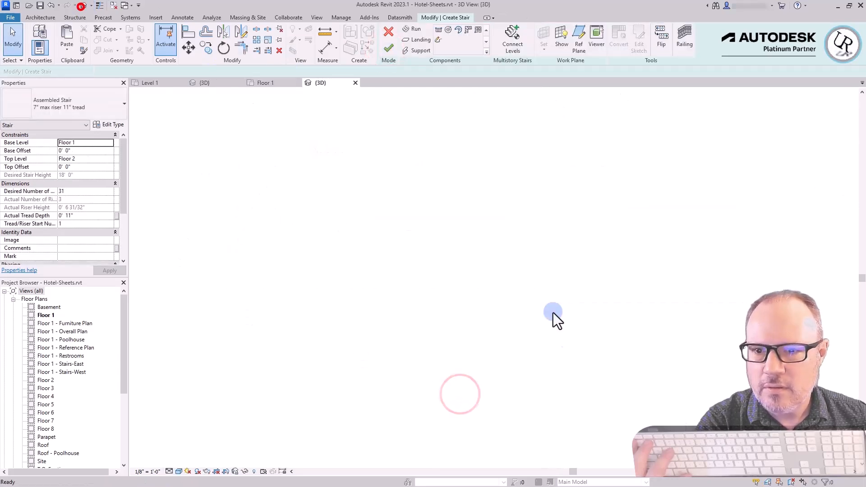
{"action": "scroll", "coordinate": [621, 445], "scroll_direction": "up", "scroll_amount": 3}
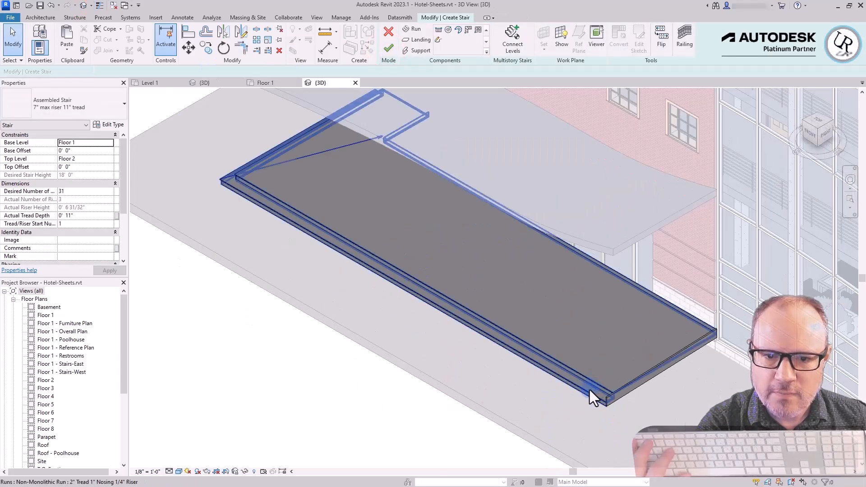
{"action": "left_click", "coordinate": [589, 390]}
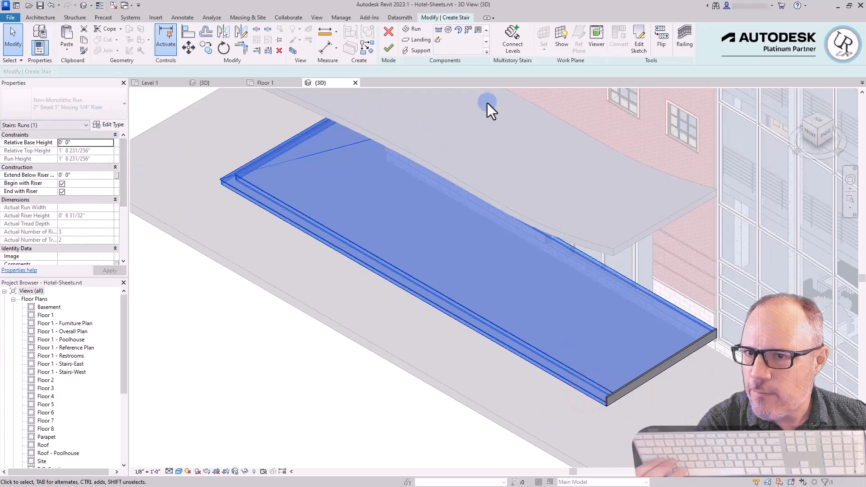
{"action": "left_click", "coordinate": [389, 50]}
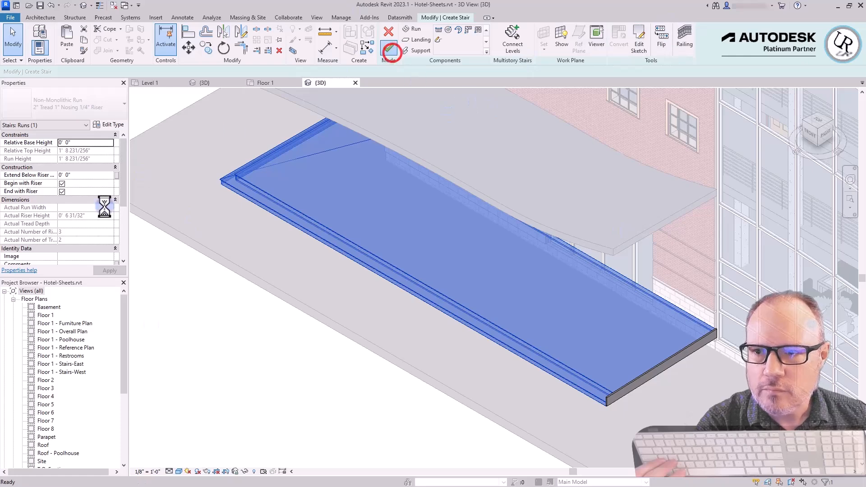
Set the wraparound entry stair's base level to Floor 1, base offset to -1' 0" and top level to Floor 1, and inspect the result
{"action": "left_click", "coordinate": [309, 417]}
{"action": "left_click", "coordinate": [330, 235]}
{"action": "left_click", "coordinate": [110, 144]}
{"action": "left_click", "coordinate": [110, 144]}
{"action": "left_click", "coordinate": [100, 152]}
{"action": "type", "text": "-1"}
{"action": "key", "text": "Return"}
{"action": "left_click", "coordinate": [108, 158]}
{"action": "left_click", "coordinate": [62, 183]}
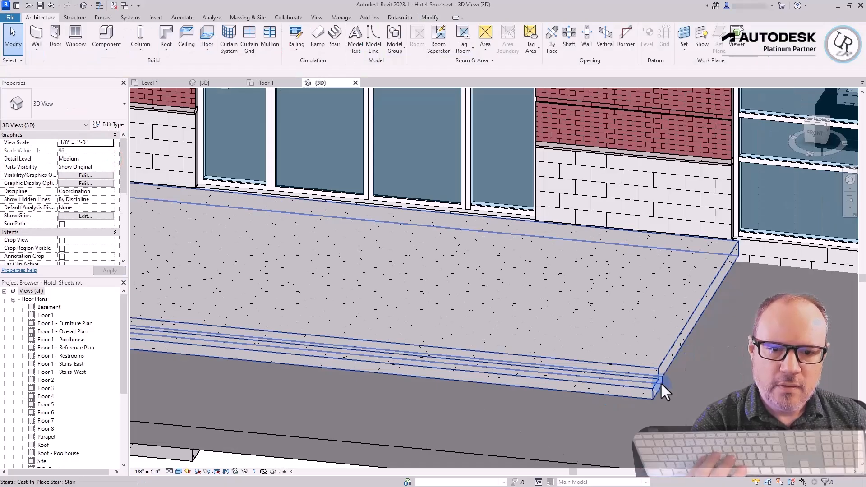
{"action": "left_click", "coordinate": [661, 383]}
{"action": "middle_click_drag", "start_coordinate": [758, 431], "coordinate": [697, 396], "text": "shift"}
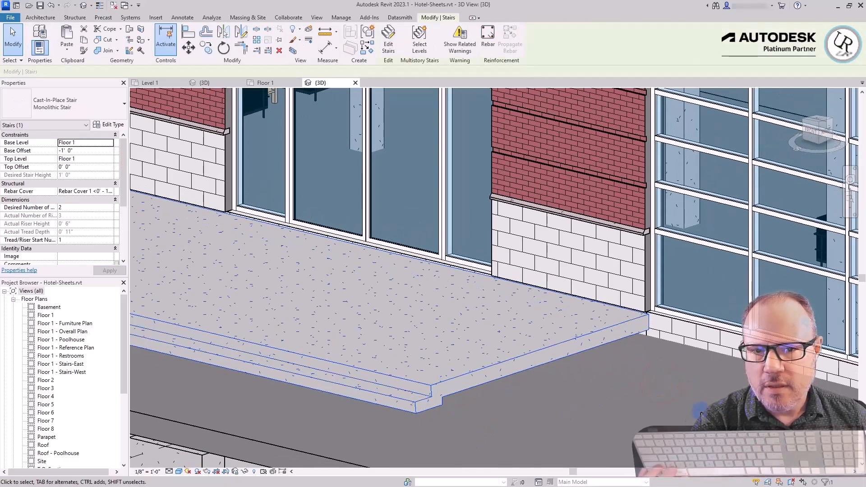
{"action": "scroll", "coordinate": [715, 405], "scroll_direction": "down", "scroll_amount": 3}
{"action": "middle_click_drag", "start_coordinate": [420, 345], "coordinate": [598, 332], "text": "shift"}
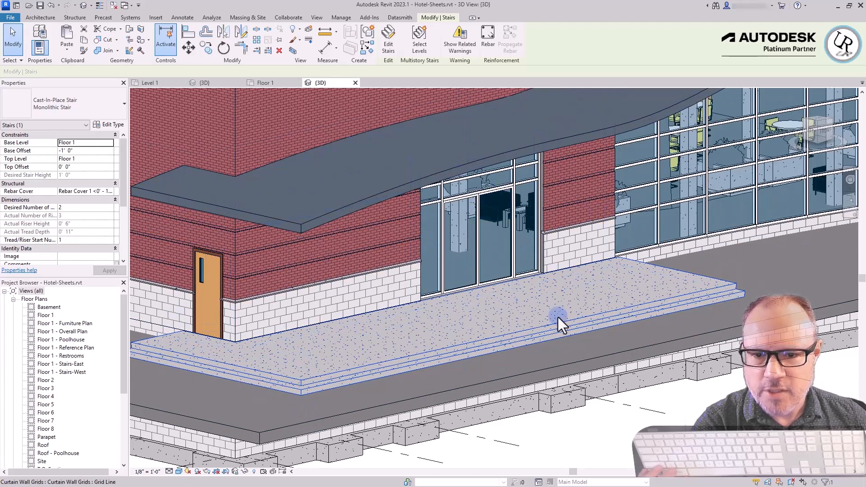
{"action": "left_click", "coordinate": [745, 448]}
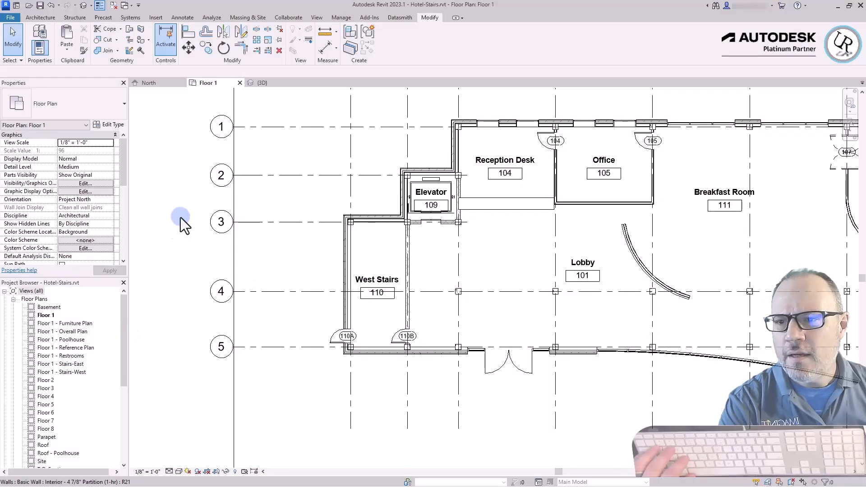
Start a straight-run stair in the Hotel-Stairs Floor 1 plan using the Assembled Stair type Hotel Stairs, and review its riser and tread settings
{"action": "left_click", "coordinate": [171, 176]}
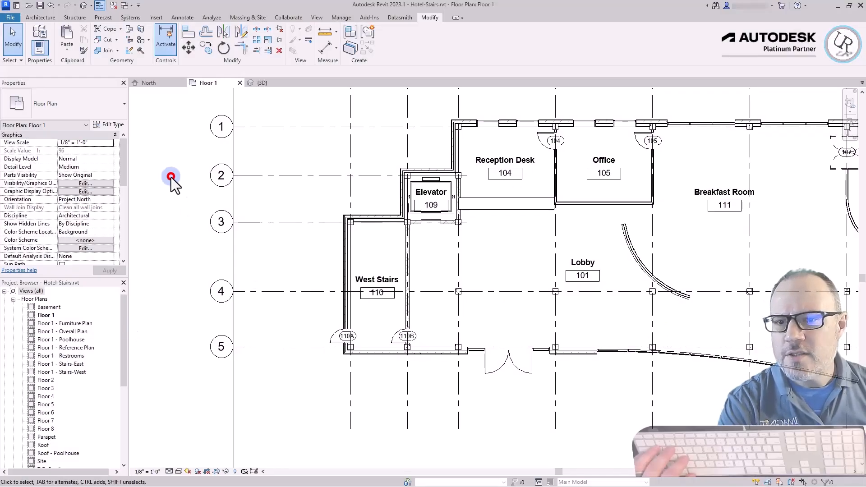
{"action": "left_click", "coordinate": [163, 157]}
{"action": "left_click", "coordinate": [172, 129]}
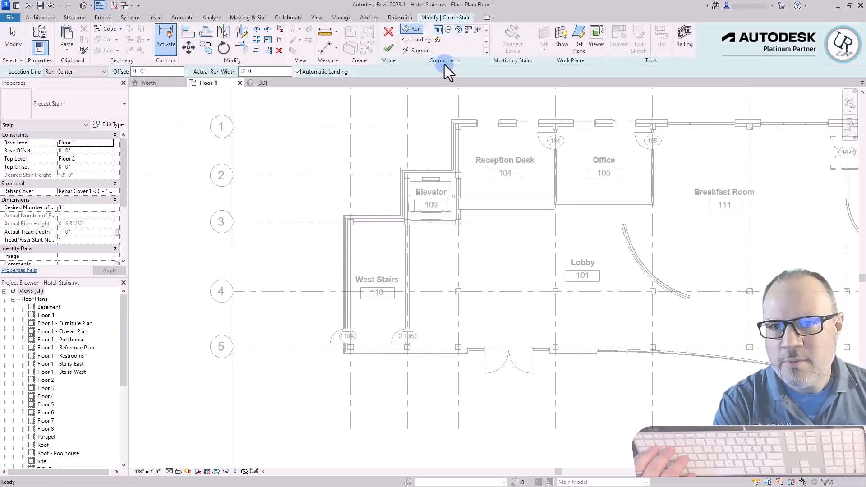
{"action": "left_click", "coordinate": [441, 31]}
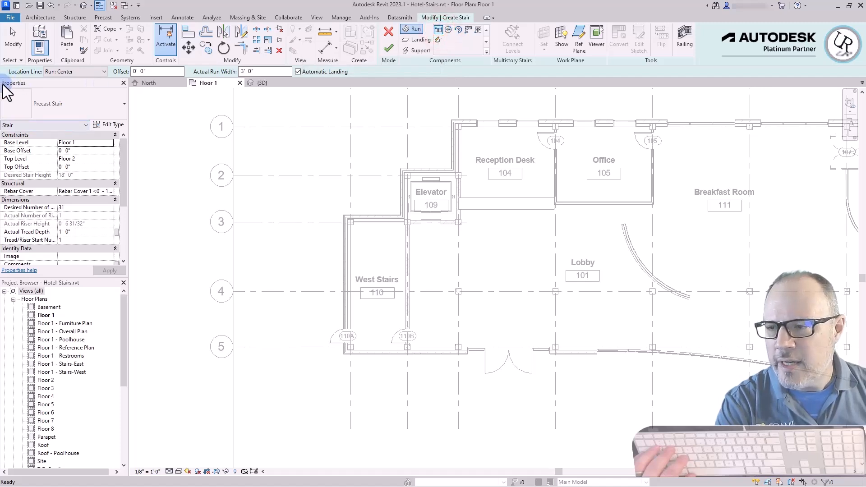
{"action": "left_click", "coordinate": [113, 105]}
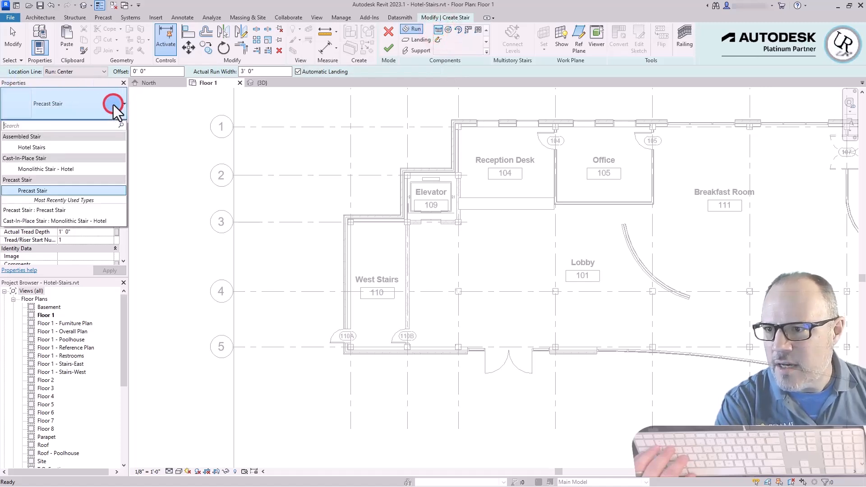
{"action": "left_click", "coordinate": [36, 148]}
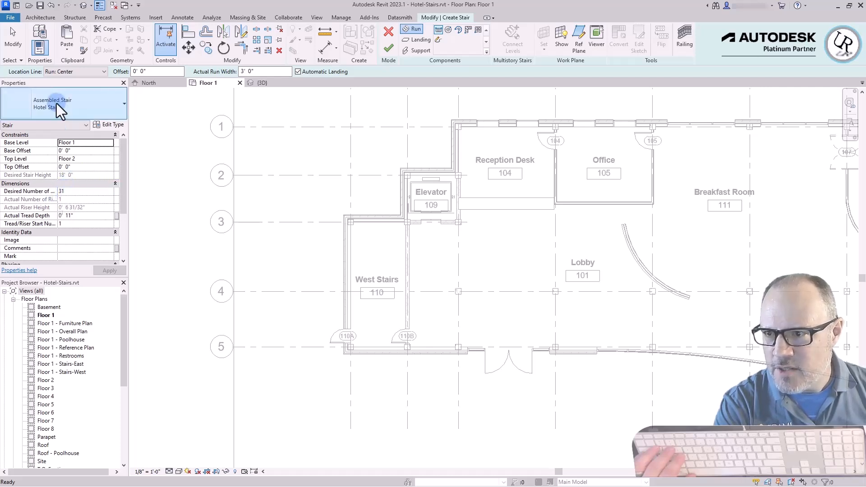
{"action": "left_click", "coordinate": [71, 192]}
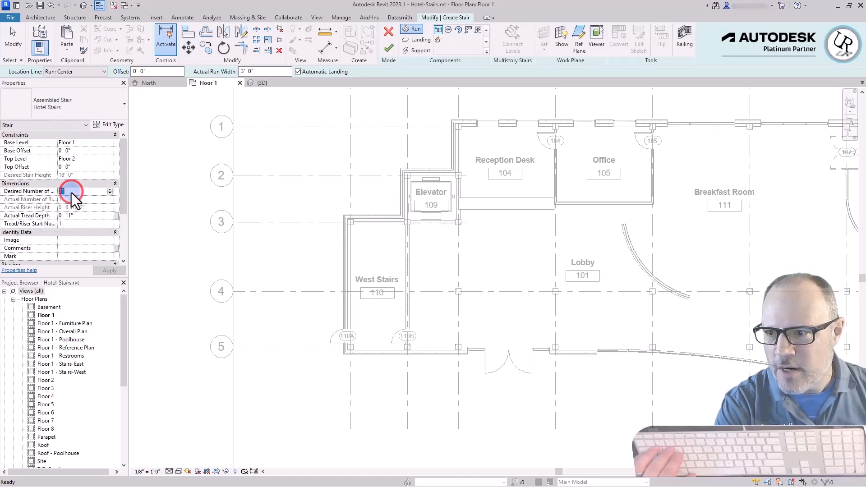
{"action": "left_click", "coordinate": [71, 192]}
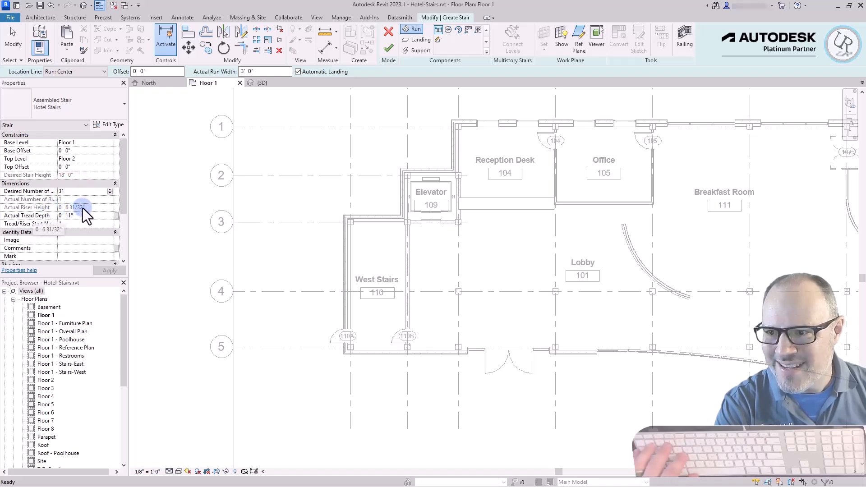
{"action": "left_click", "coordinate": [80, 217]}
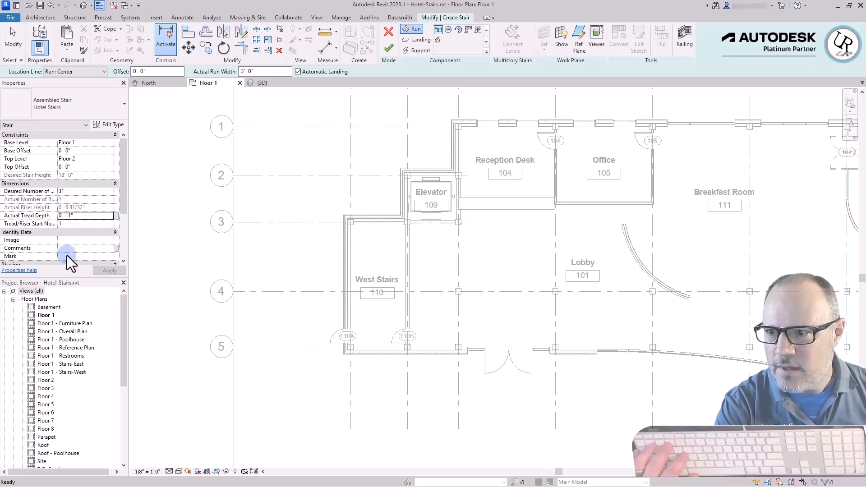
{"action": "left_click", "coordinate": [70, 226]}
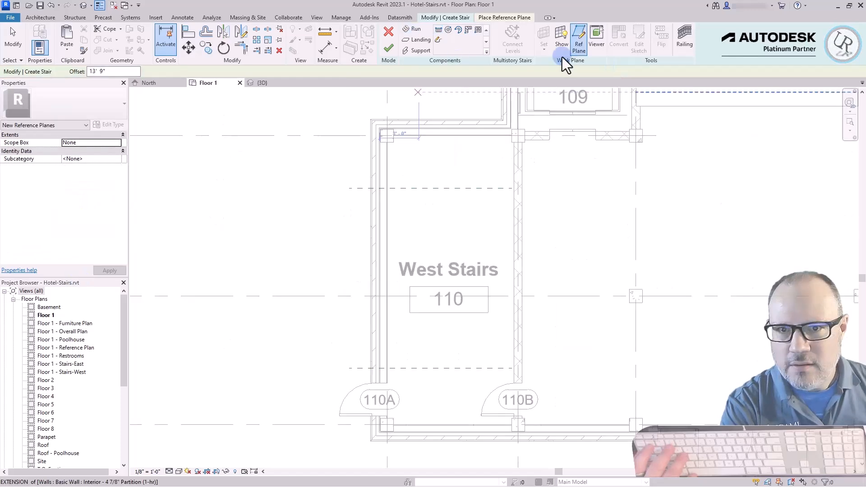
Draw a straight run 13'-9" long along the West Stairs' west wall, from the lower reference plane up to the upper one
{"action": "left_click", "coordinate": [439, 31]}
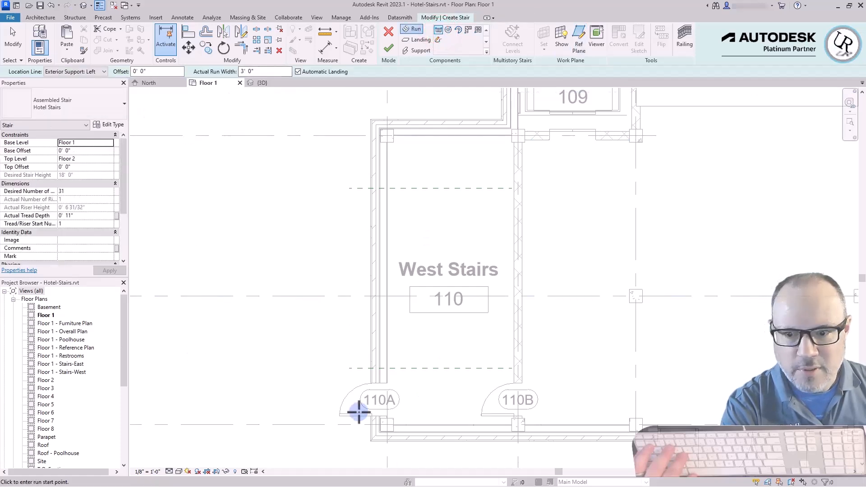
{"action": "scroll", "coordinate": [389, 365], "scroll_direction": "up", "scroll_amount": 3}
{"action": "scroll", "coordinate": [387, 364], "scroll_direction": "up", "scroll_amount": 2}
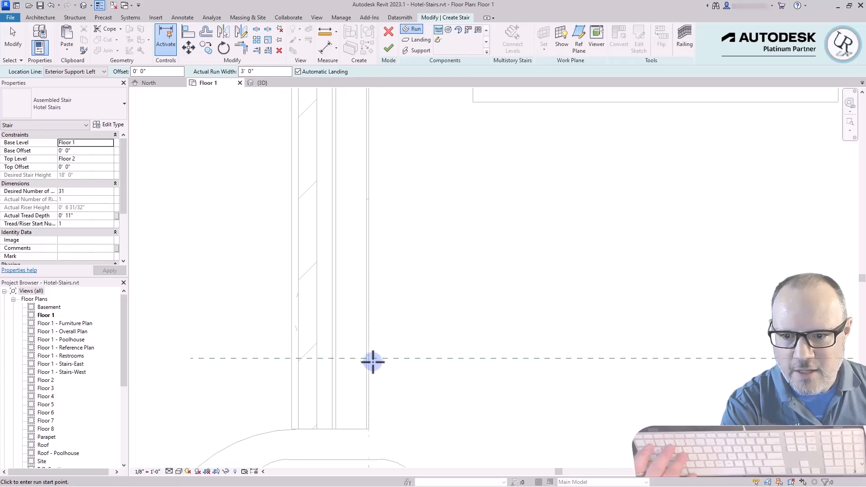
{"action": "left_click", "coordinate": [370, 360]}
{"action": "scroll", "coordinate": [400, 439], "scroll_direction": "down", "scroll_amount": 3}
{"action": "scroll", "coordinate": [399, 439], "scroll_direction": "down", "scroll_amount": 1}
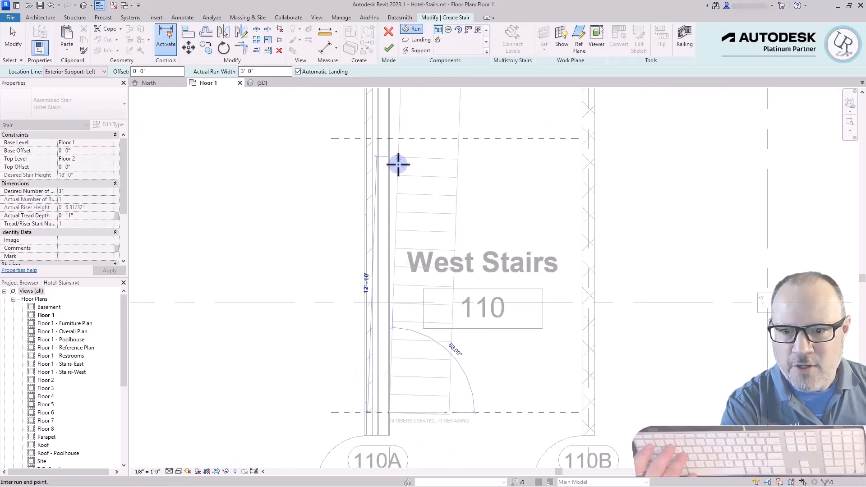
{"action": "left_click", "coordinate": [388, 138]}
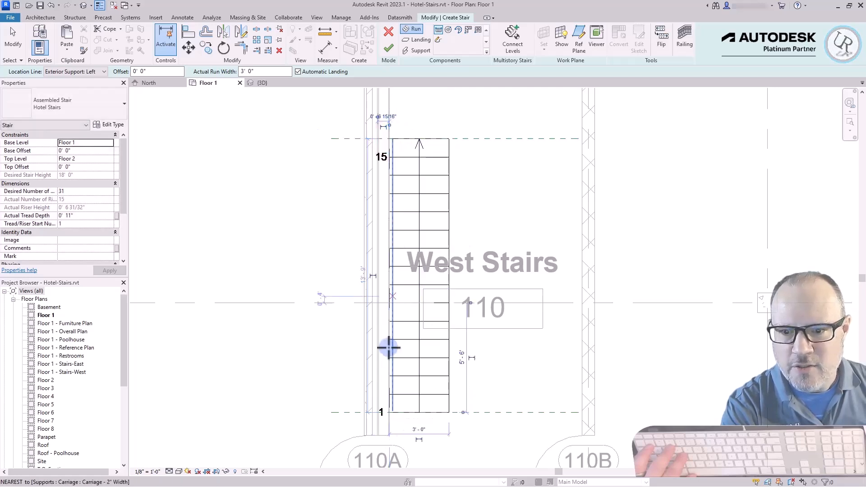
Draw the second run with the remaining 16 risers down the east wall, from the upper reference plane toward door 110B
{"action": "scroll", "coordinate": [356, 228], "scroll_direction": "down", "scroll_amount": 1}
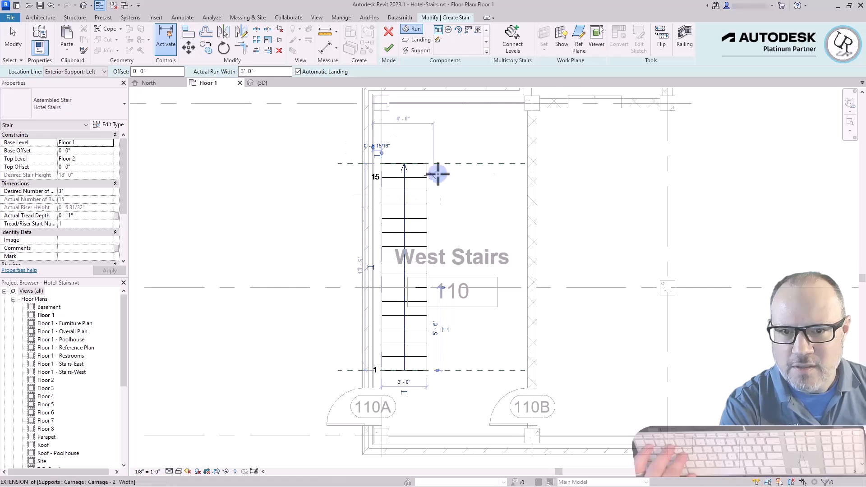
{"action": "scroll", "coordinate": [541, 155], "scroll_direction": "up", "scroll_amount": 1}
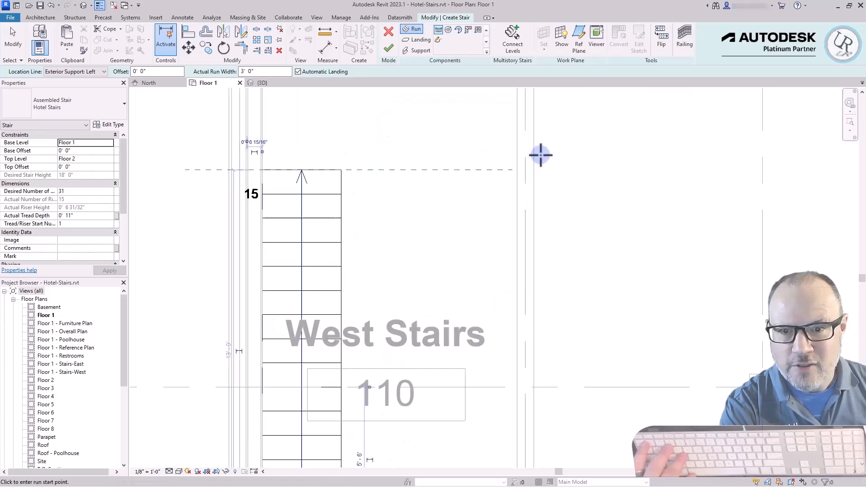
{"action": "left_click", "coordinate": [517, 170]}
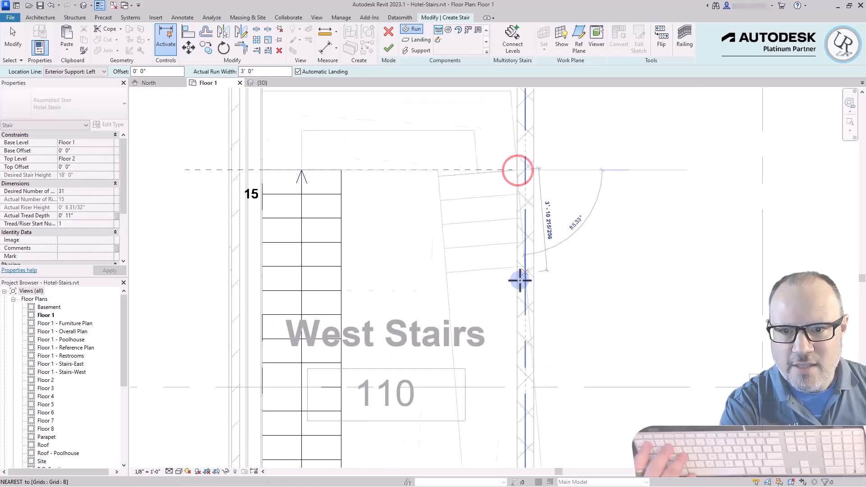
{"action": "scroll", "coordinate": [499, 305], "scroll_direction": "down", "scroll_amount": 1}
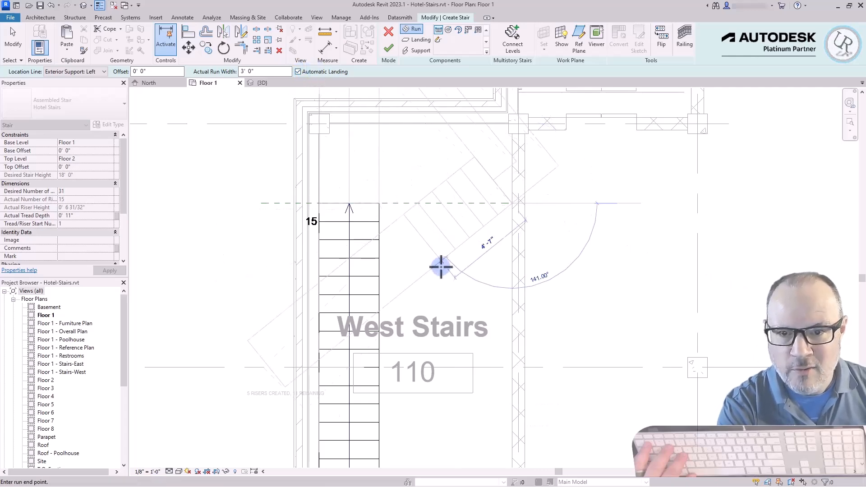
{"action": "scroll", "coordinate": [461, 181], "scroll_direction": "down", "scroll_amount": 1}
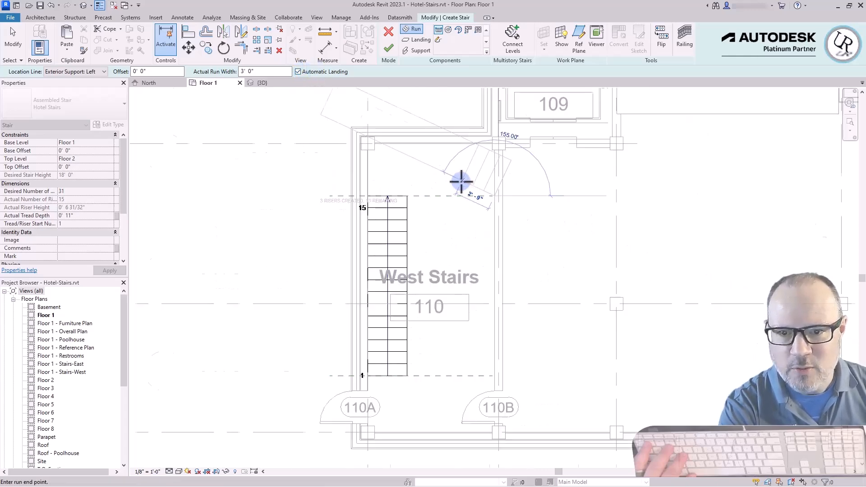
{"action": "scroll", "coordinate": [461, 182], "scroll_direction": "down", "scroll_amount": 2}
{"action": "scroll", "coordinate": [483, 284], "scroll_direction": "up", "scroll_amount": 2}
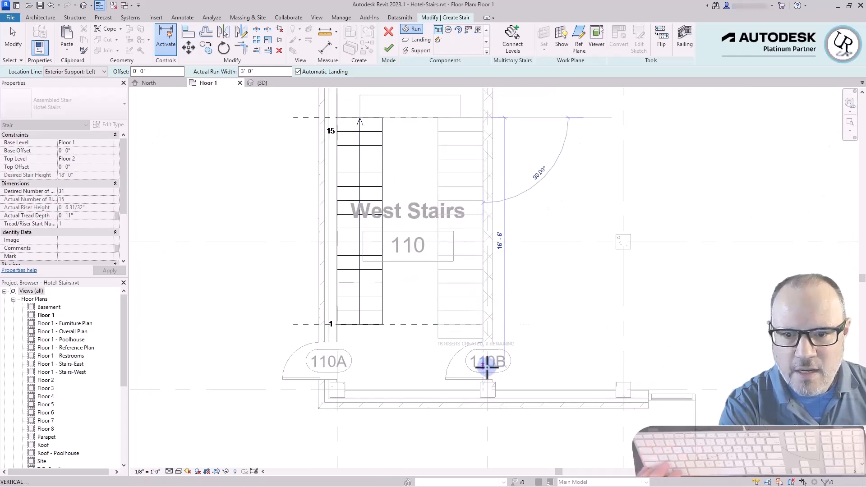
{"action": "scroll", "coordinate": [487, 368], "scroll_direction": "up", "scroll_amount": 1}
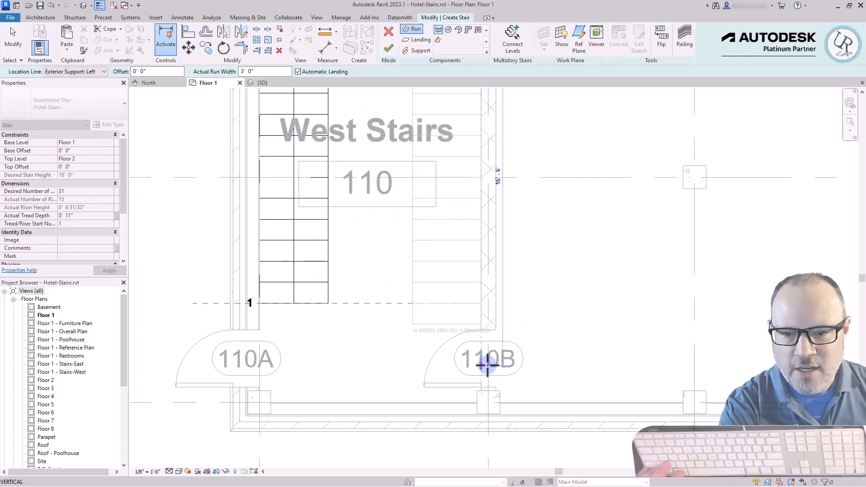
{"action": "left_click", "coordinate": [481, 326]}
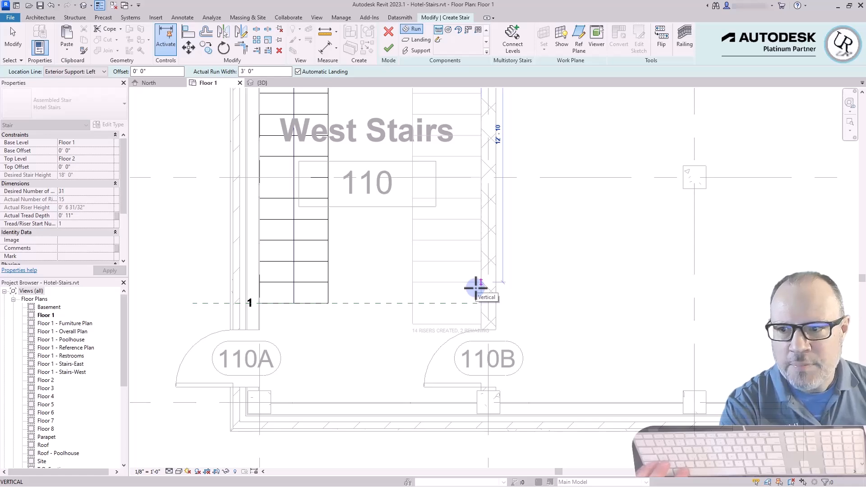
{"action": "left_click", "coordinate": [477, 338]}
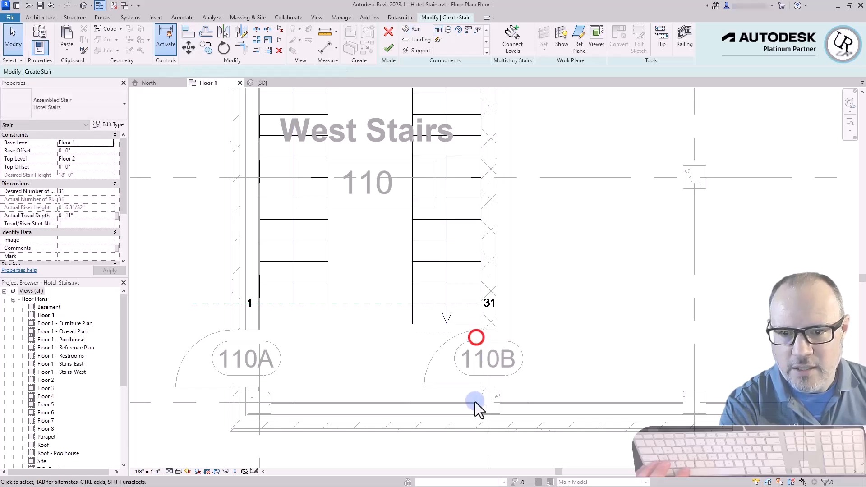
{"action": "key", "text": "Escape"}
Finish the U-shaped West Stairs and return to the Floor 1 plan
{"action": "scroll", "coordinate": [484, 336], "scroll_direction": "down", "scroll_amount": 3}
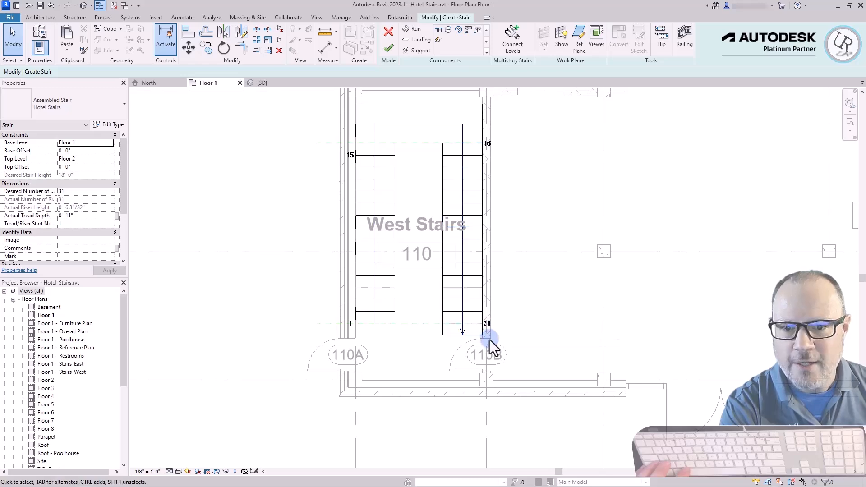
{"action": "left_click", "coordinate": [558, 211]}
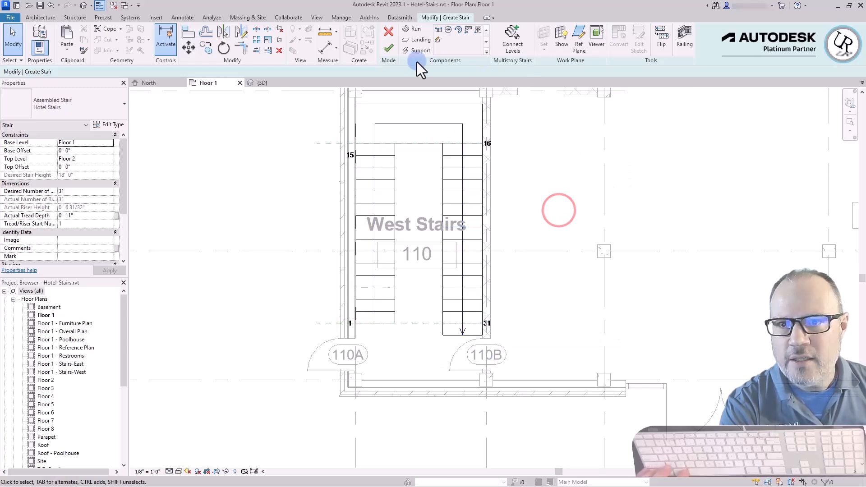
{"action": "left_click", "coordinate": [389, 48]}
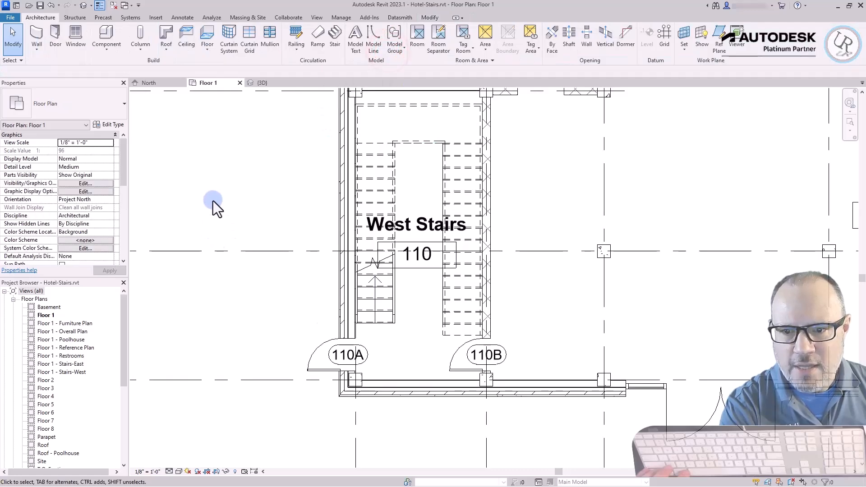
{"action": "left_click", "coordinate": [243, 169]}
Examine the West Stairs' direction arrow, inner railing and stair element in the Floor 1 plan
{"action": "scroll", "coordinate": [448, 377], "scroll_direction": "down", "scroll_amount": 2}
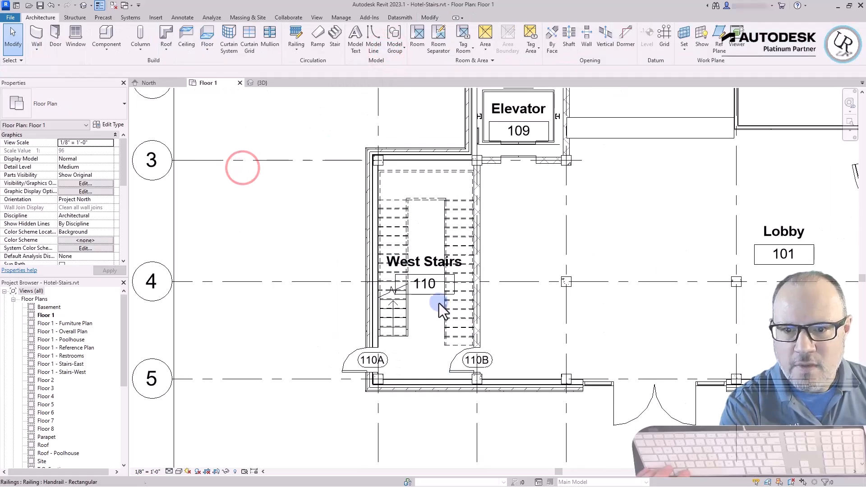
{"action": "left_click", "coordinate": [400, 336]}
{"action": "scroll", "coordinate": [496, 190], "scroll_direction": "up", "scroll_amount": 2}
{"action": "left_click", "coordinate": [538, 256]}
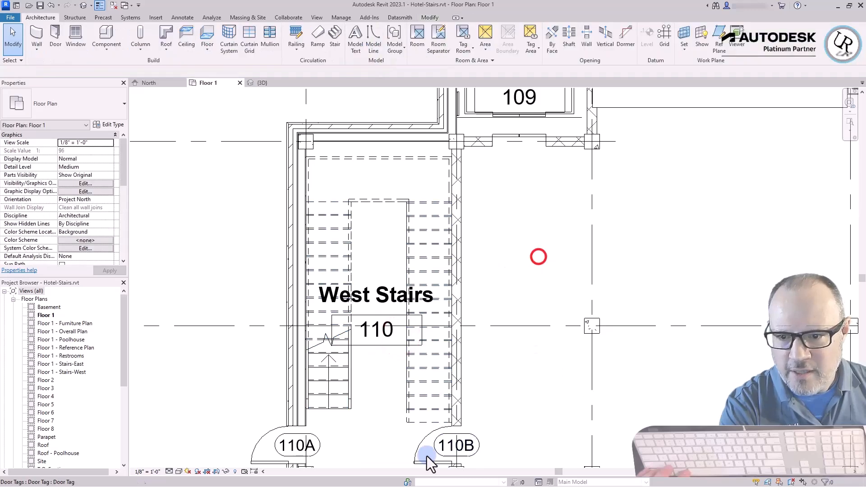
{"action": "scroll", "coordinate": [335, 418], "scroll_direction": "up", "scroll_amount": 3}
{"action": "scroll", "coordinate": [341, 439], "scroll_direction": "up", "scroll_amount": 1}
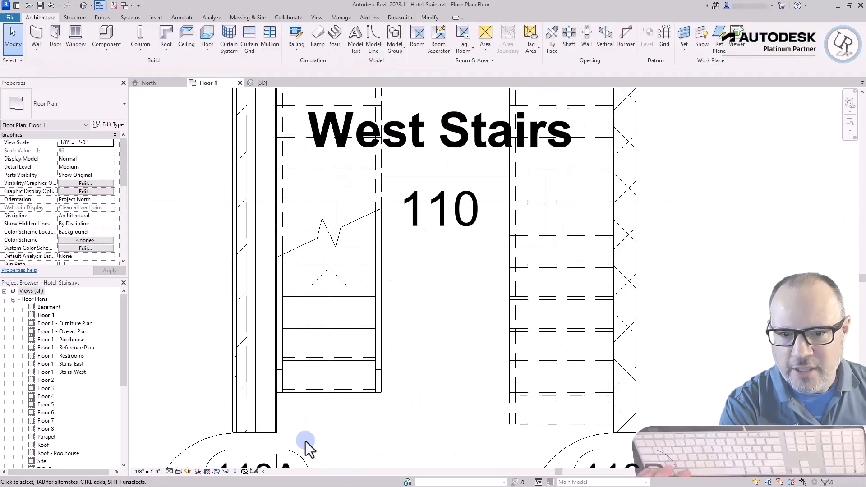
{"action": "left_click", "coordinate": [322, 393]}
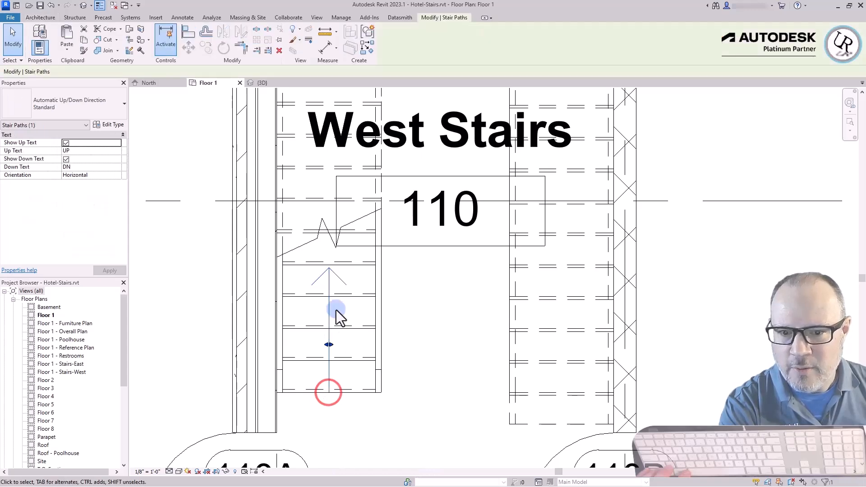
{"action": "left_click", "coordinate": [513, 422]}
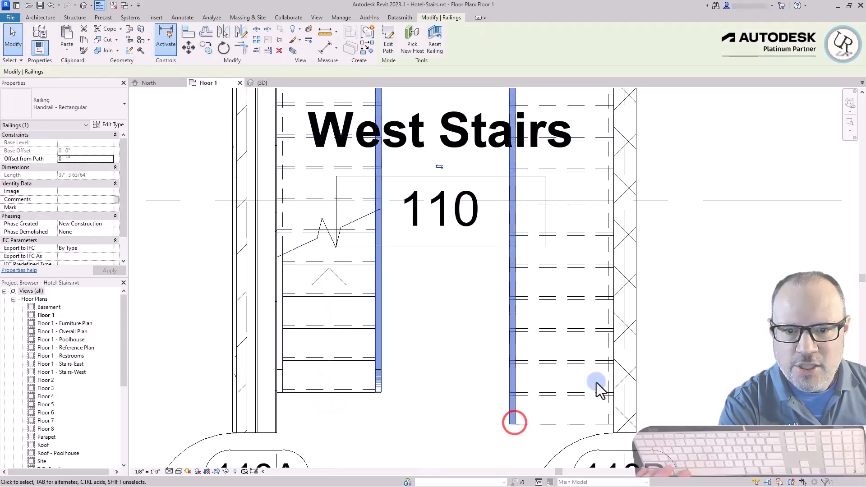
{"action": "left_click", "coordinate": [572, 394]}
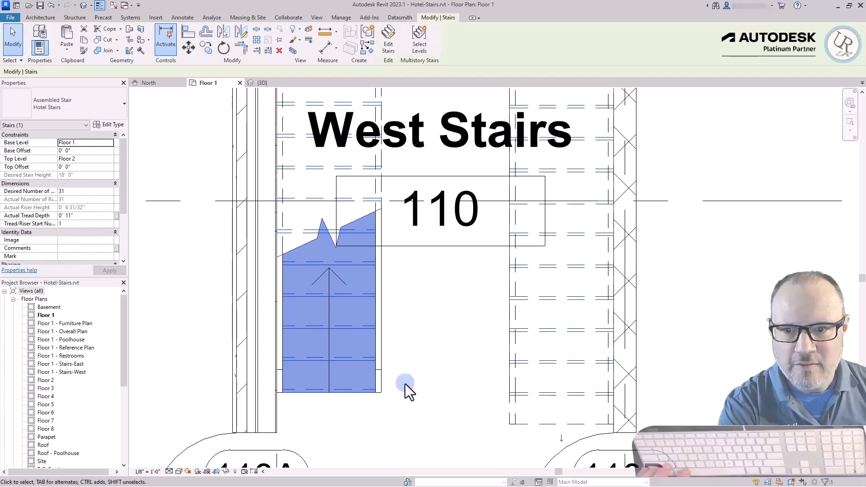
{"action": "scroll", "coordinate": [420, 384], "scroll_direction": "down", "scroll_amount": 2}
{"action": "left_click", "coordinate": [269, 226]}
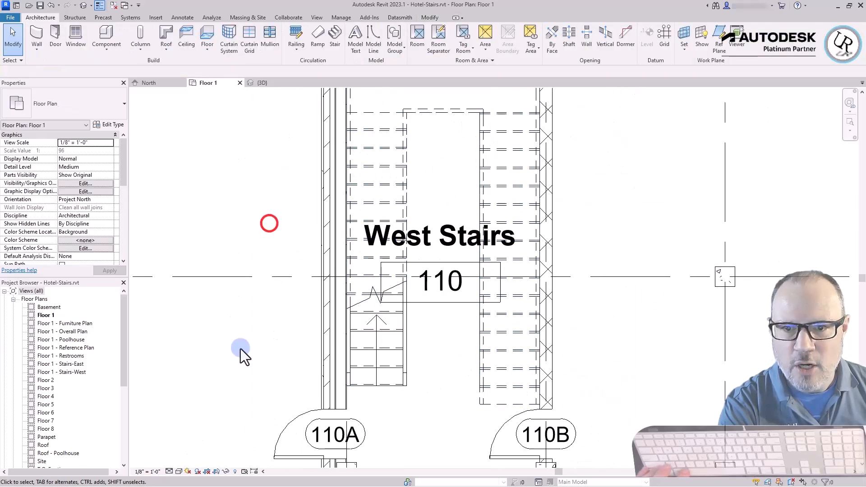
Open the Floor 2 plan and inspect the stair railing beside door 210 in West Stairs
{"action": "scroll", "coordinate": [393, 403], "scroll_direction": "up", "scroll_amount": 2}
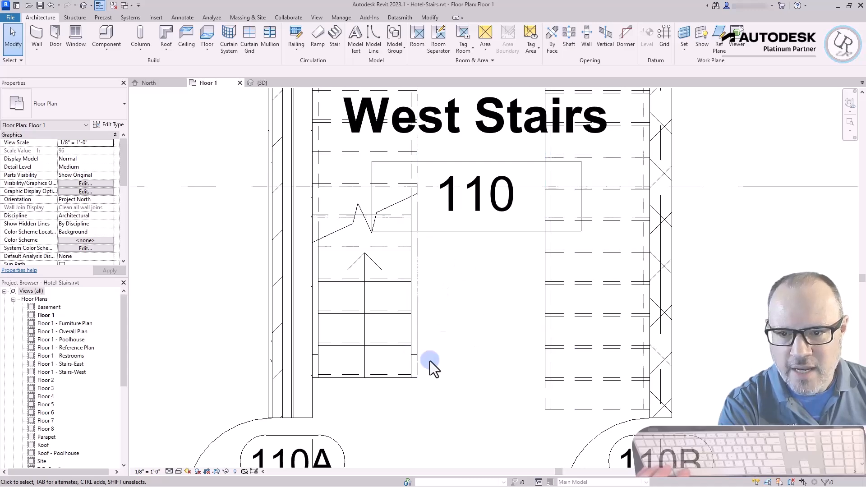
{"action": "scroll", "coordinate": [345, 373], "scroll_direction": "down", "scroll_amount": 2}
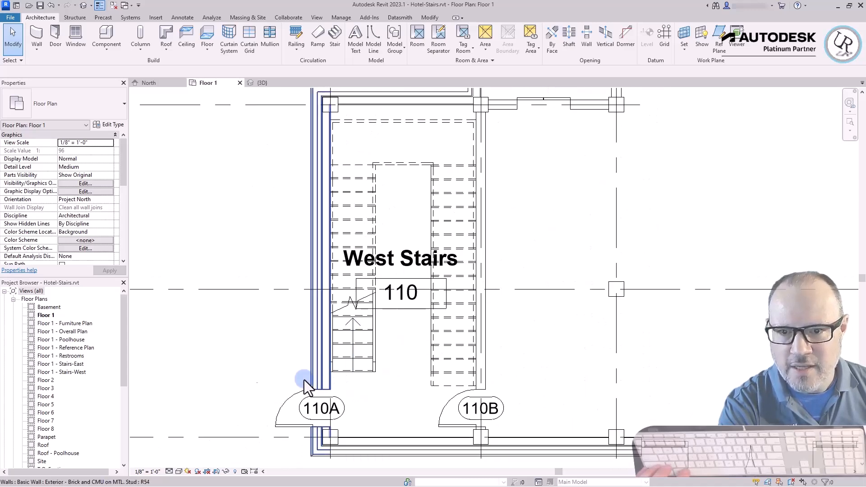
{"action": "left_click", "coordinate": [50, 382]}
{"action": "double_click", "coordinate": [50, 382]}
{"action": "left_click", "coordinate": [194, 323]}
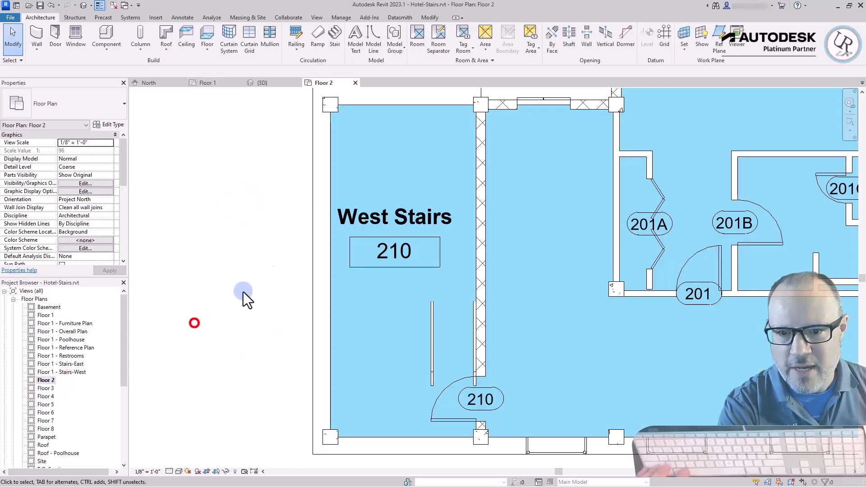
{"action": "scroll", "coordinate": [282, 279], "scroll_direction": "down", "scroll_amount": 2}
{"action": "left_click", "coordinate": [393, 336]}
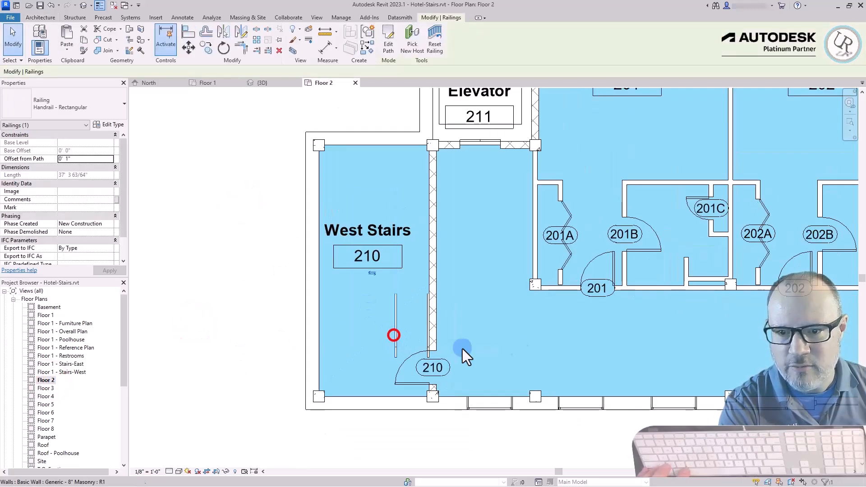
{"action": "left_click", "coordinate": [527, 360]}
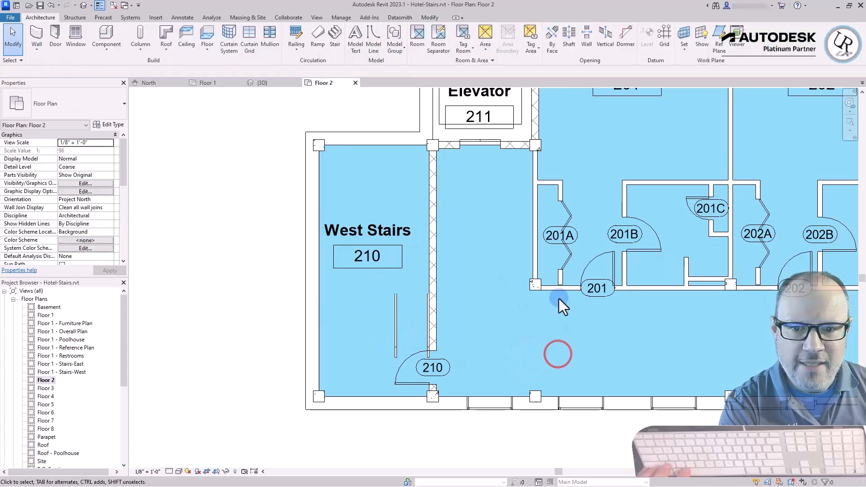
{"action": "left_click", "coordinate": [592, 327]}
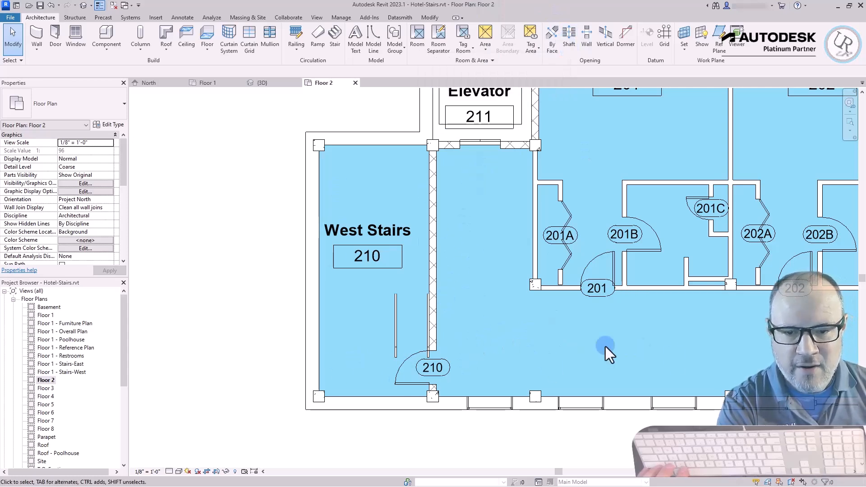
{"action": "left_click", "coordinate": [678, 358]}
Enable selecting elements by face, select the Floor 2 slab in the hall, and open its boundary for editing
{"action": "left_click", "coordinate": [790, 483]}
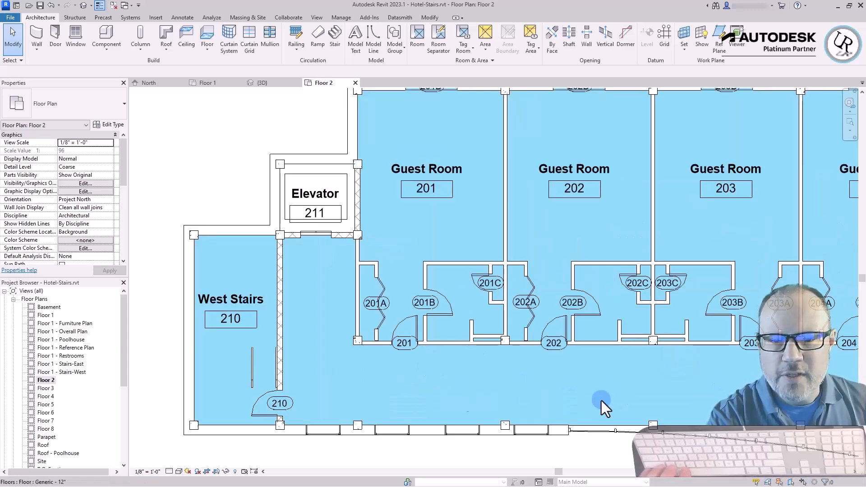
{"action": "left_click", "coordinate": [441, 388]}
{"action": "left_click", "coordinate": [489, 388]}
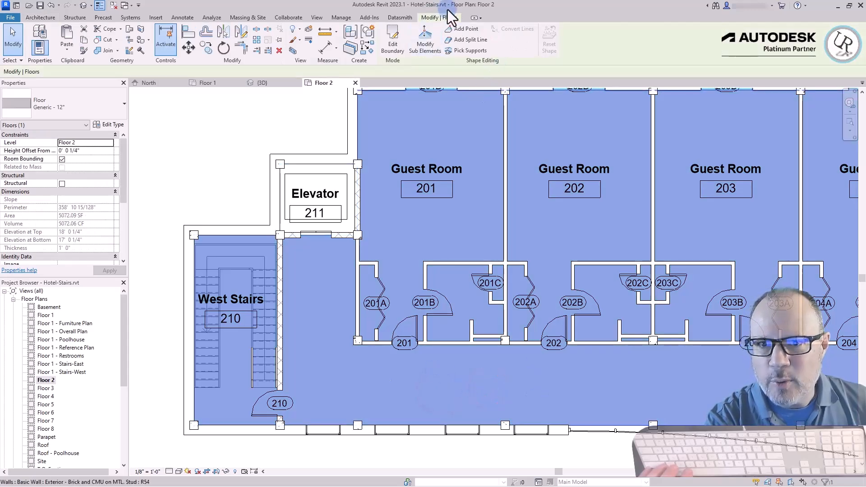
{"action": "left_click", "coordinate": [391, 42]}
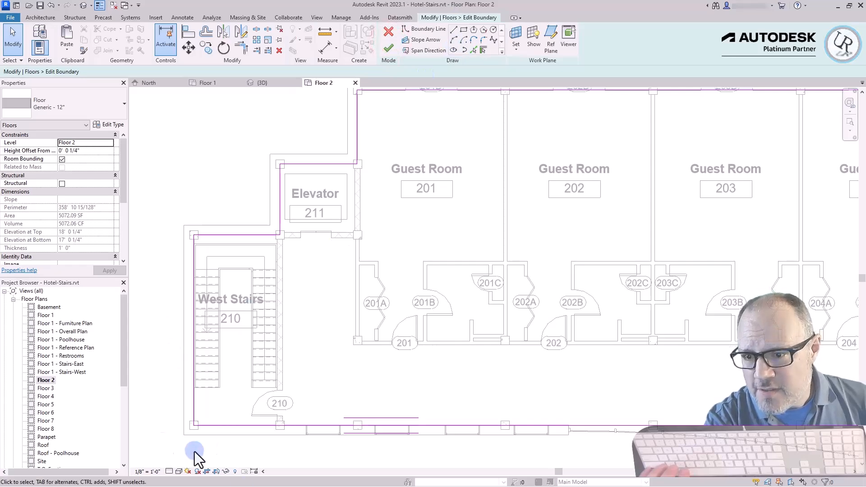
Draw a horizontal boundary line from the east run's wall-side end near door 210 across to the west slab edge
{"action": "scroll", "coordinate": [199, 422], "scroll_direction": "up", "scroll_amount": 5}
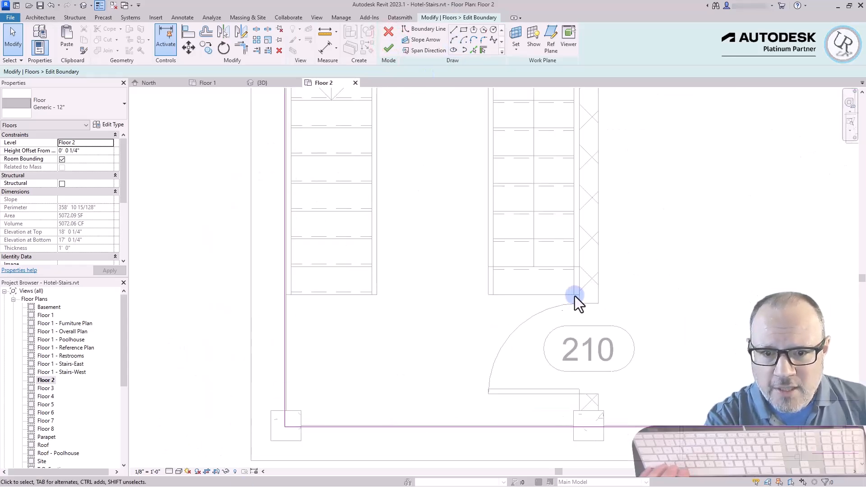
{"action": "scroll", "coordinate": [285, 332], "scroll_direction": "down", "scroll_amount": 3}
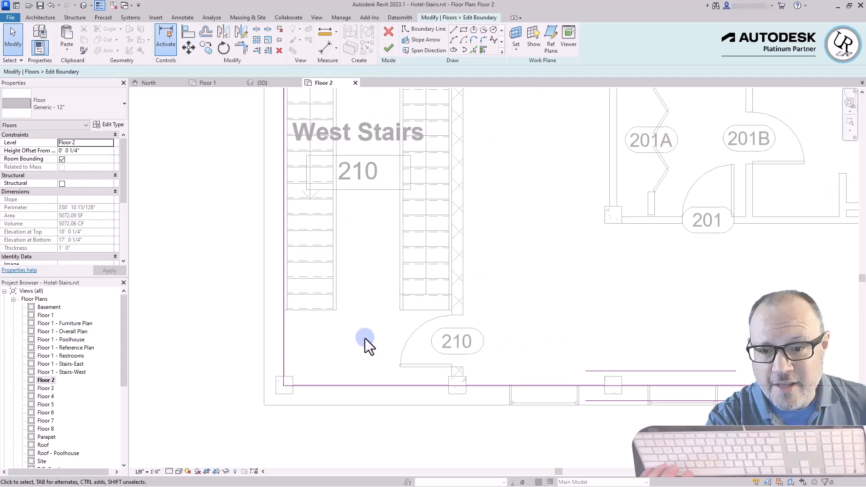
{"action": "left_click", "coordinate": [454, 30]}
{"action": "scroll", "coordinate": [406, 306], "scroll_direction": "up", "scroll_amount": 2}
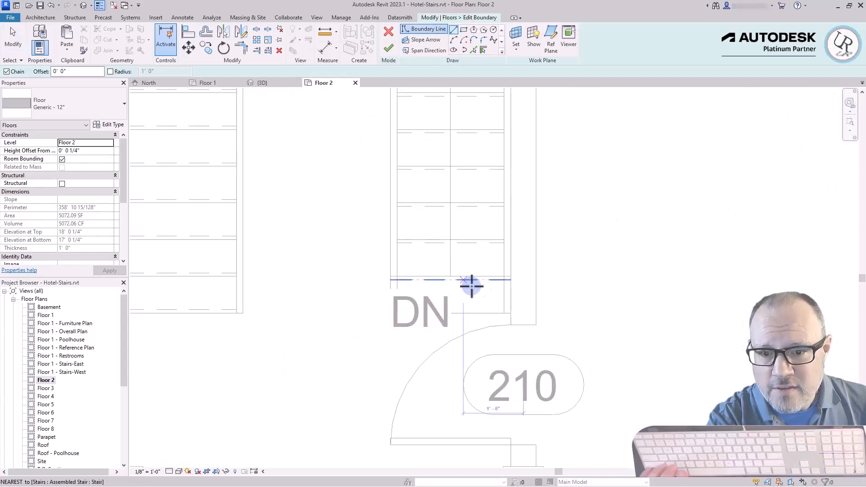
{"action": "left_click", "coordinate": [510, 314]}
{"action": "scroll", "coordinate": [574, 292], "scroll_direction": "down", "scroll_amount": 1}
{"action": "scroll", "coordinate": [275, 282], "scroll_direction": "up", "scroll_amount": 4}
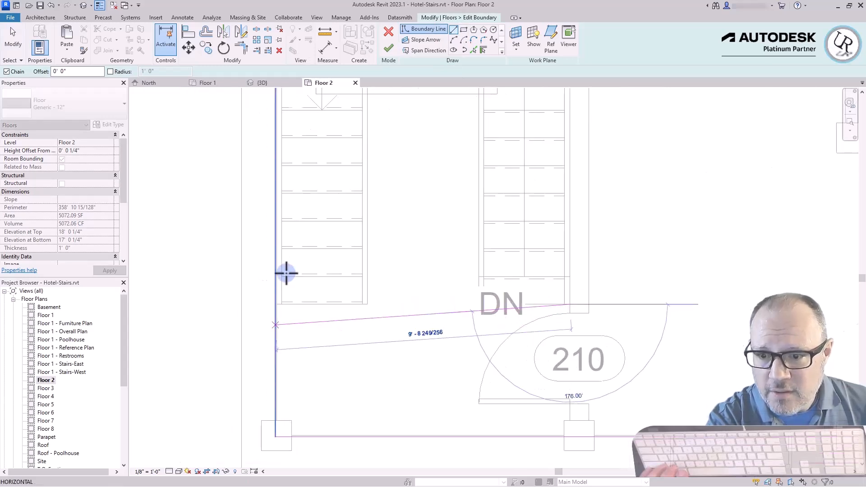
{"action": "left_click", "coordinate": [270, 283]}
{"action": "key", "text": "Escape"}
{"action": "key", "text": "Escape"}
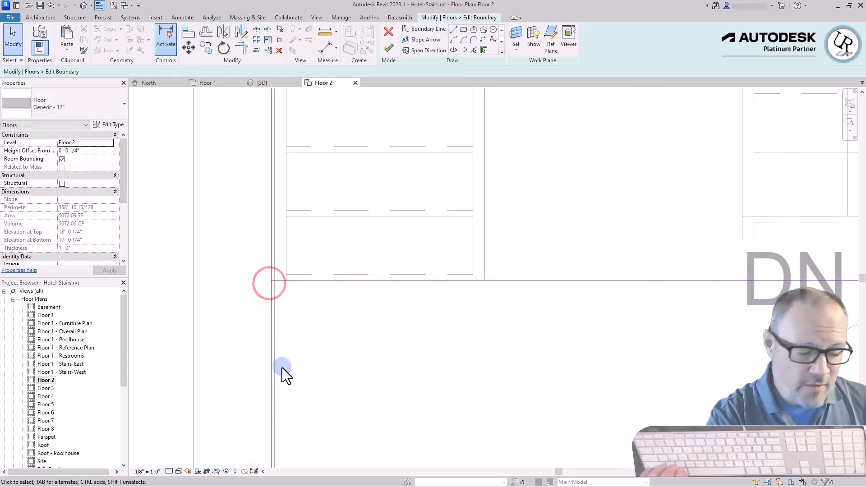
Trim the west slab edge and the new horizontal line to a corner, keeping the landing part beside door 210
{"action": "left_click", "coordinate": [271, 322]}
{"action": "left_click", "coordinate": [308, 280]}
{"action": "scroll", "coordinate": [323, 411], "scroll_direction": "down", "scroll_amount": 2}
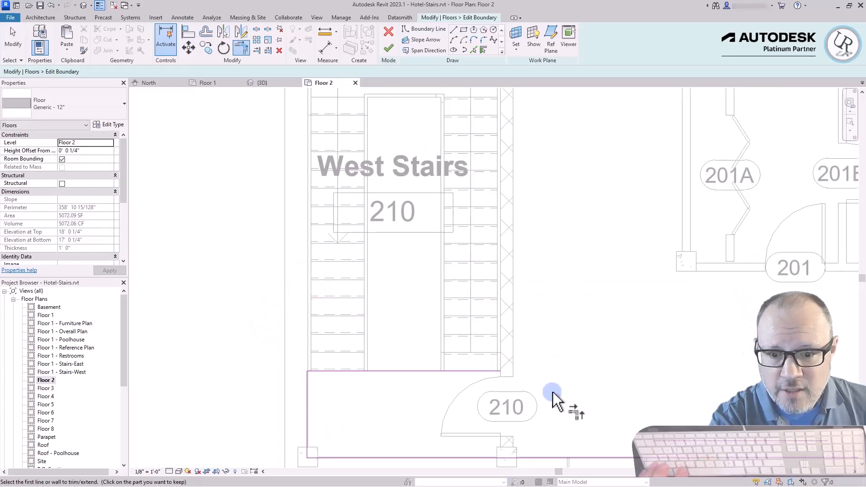
Draw a vertical boundary line along the stair side of the east wall, from the landing line up to the north slab edge
{"action": "scroll", "coordinate": [550, 375], "scroll_direction": "down", "scroll_amount": 2}
{"action": "scroll", "coordinate": [535, 203], "scroll_direction": "up", "scroll_amount": 2}
{"action": "scroll", "coordinate": [529, 206], "scroll_direction": "down", "scroll_amount": 2}
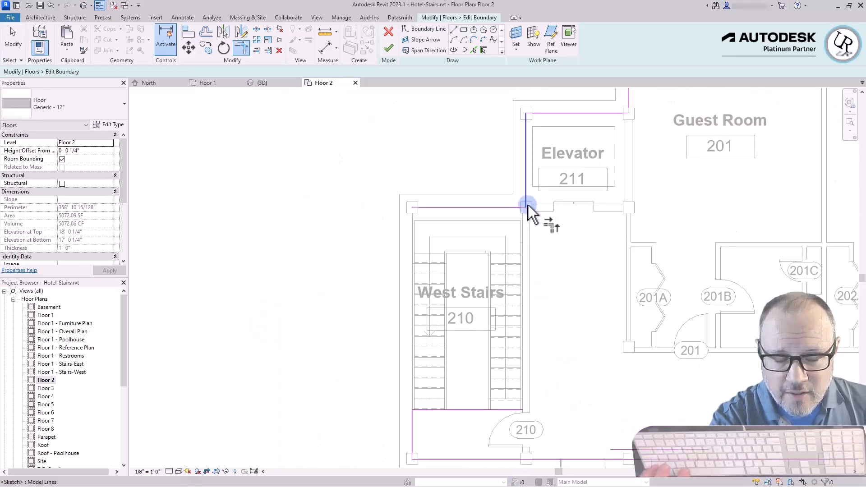
{"action": "left_click", "coordinate": [454, 29]}
{"action": "scroll", "coordinate": [546, 432], "scroll_direction": "up", "scroll_amount": 4}
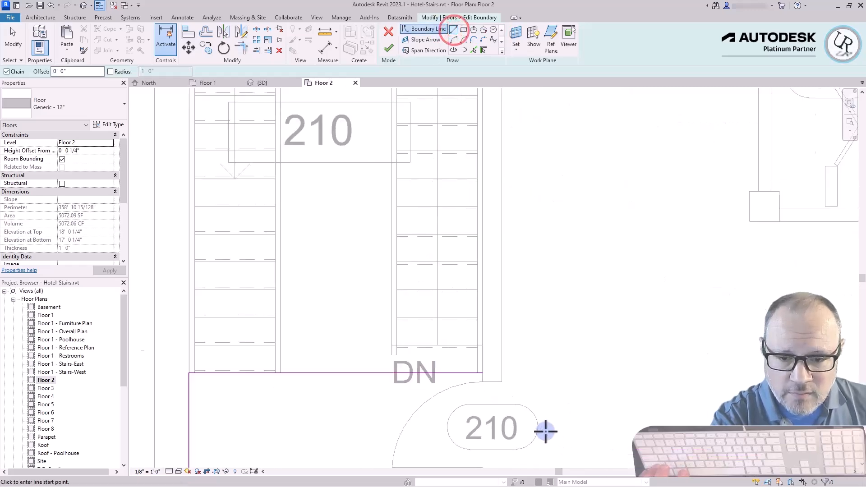
{"action": "left_click", "coordinate": [464, 356]}
{"action": "scroll", "coordinate": [492, 431], "scroll_direction": "down", "scroll_amount": 4}
{"action": "scroll", "coordinate": [501, 419], "scroll_direction": "up", "scroll_amount": 5}
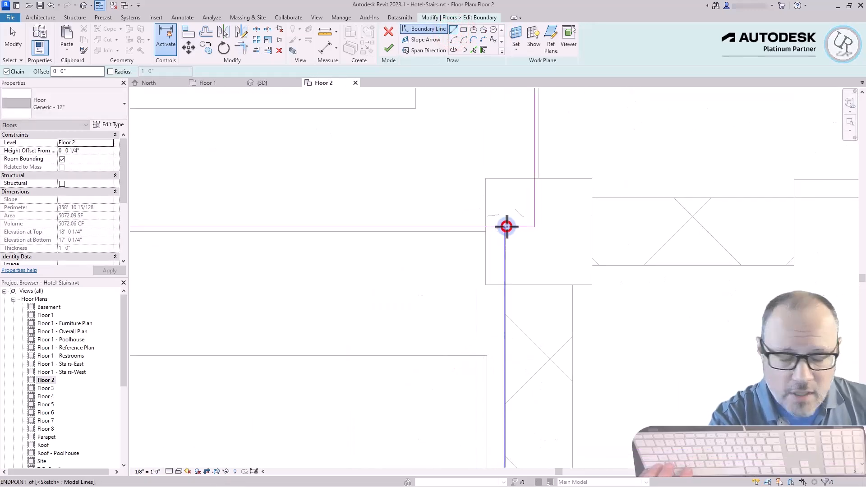
{"action": "left_click", "coordinate": [506, 228]}
{"action": "key", "text": "Escape"}
{"action": "key", "text": "Escape"}
Trim the vertical line and the short north edge to a corner at the column beside the elevator, excluding the stairwell
{"action": "key", "text": "t"}
{"action": "key", "text": "r"}
{"action": "left_click", "coordinate": [505, 236]}
{"action": "left_click", "coordinate": [516, 226]}
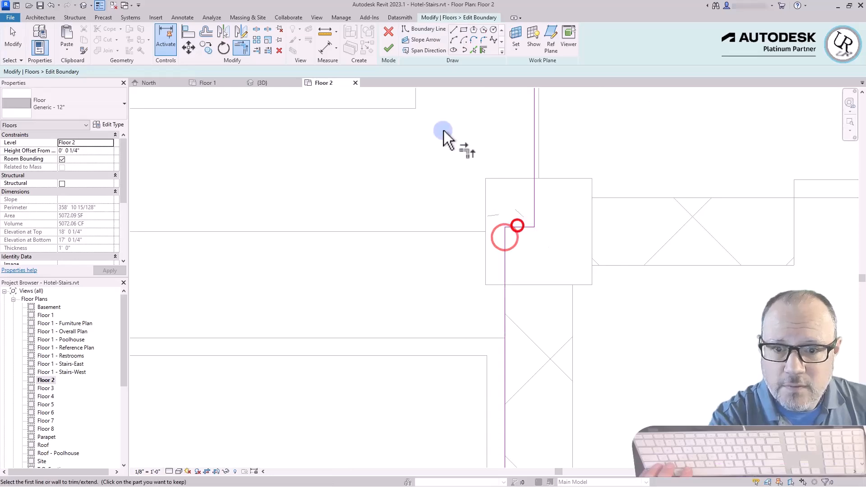
{"action": "scroll", "coordinate": [429, 126], "scroll_direction": "down", "scroll_amount": 5}
{"action": "scroll", "coordinate": [459, 343], "scroll_direction": "down", "scroll_amount": 3}
{"action": "scroll", "coordinate": [252, 267], "scroll_direction": "down", "scroll_amount": 2}
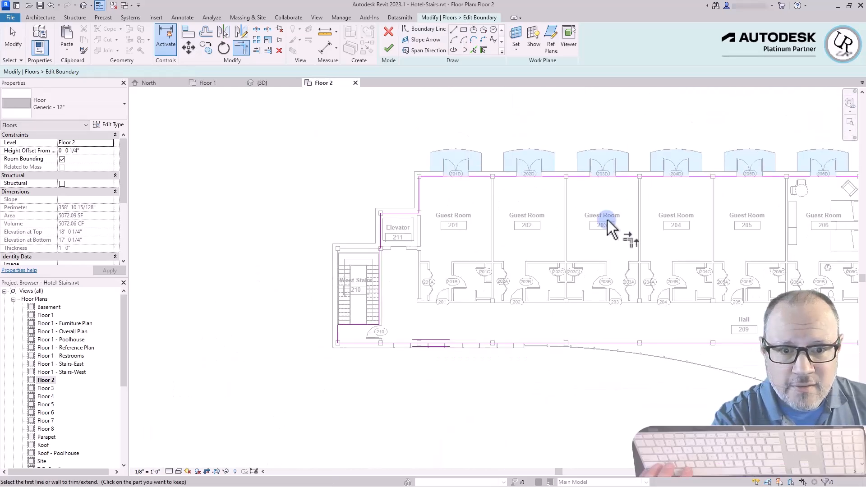
Finish the floor boundary edit and check the reshaped Floor 2 slab around West Stairs 210
{"action": "key", "text": "Escape"}
{"action": "left_click", "coordinate": [388, 48]}
{"action": "left_click", "coordinate": [485, 253]}
{"action": "left_click", "coordinate": [288, 321]}
{"action": "scroll", "coordinate": [383, 338], "scroll_direction": "up", "scroll_amount": 5}
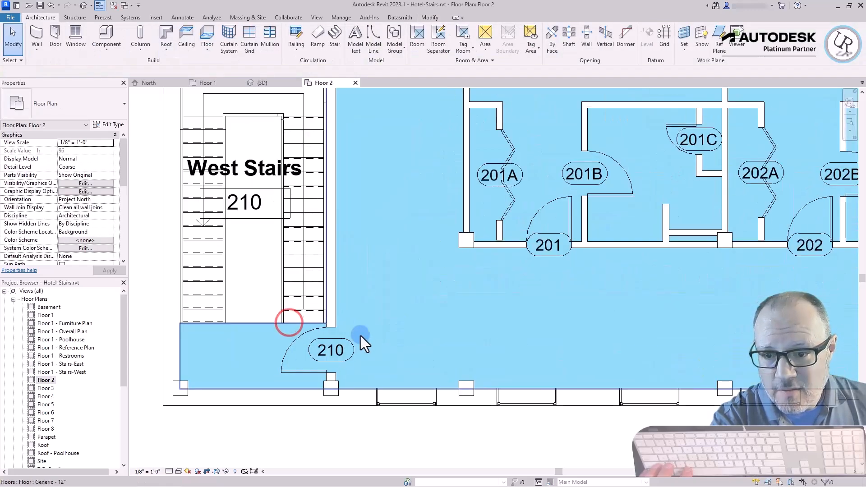
{"action": "left_click", "coordinate": [234, 357]}
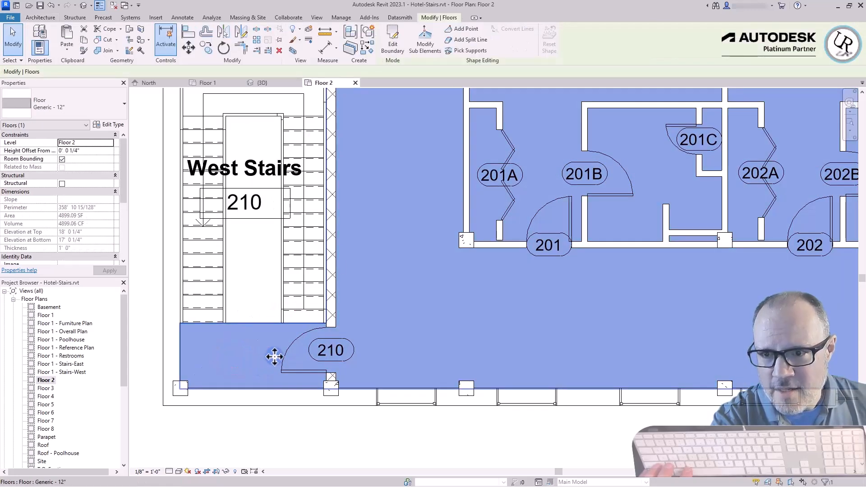
{"action": "scroll", "coordinate": [258, 391], "scroll_direction": "down", "scroll_amount": 1}
{"action": "scroll", "coordinate": [259, 391], "scroll_direction": "down", "scroll_amount": 1}
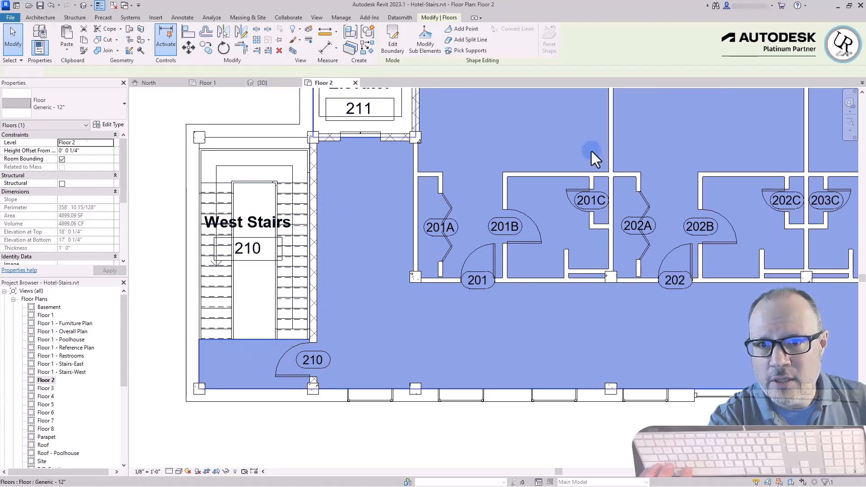
{"action": "key", "text": "Escape"}
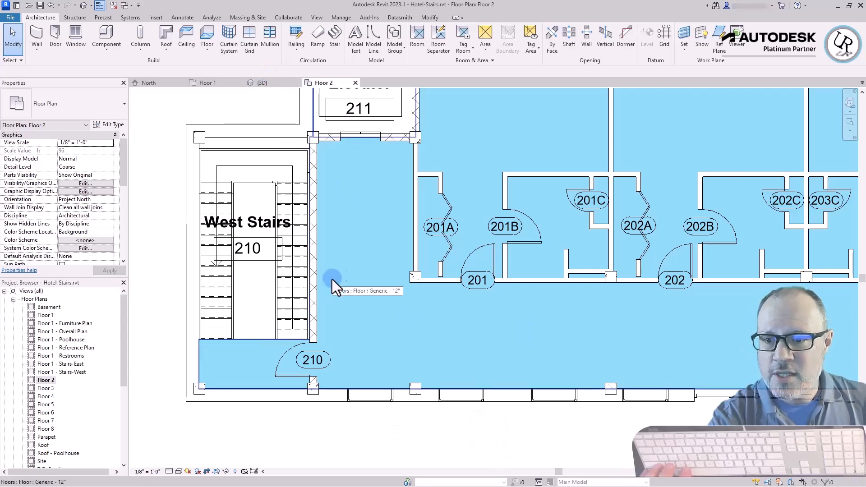
Examine in the 3D view how the West Stairs meet the Floor 2 slab at the top and the floor at the base
{"action": "left_click", "coordinate": [275, 85]}
{"action": "middle_click_drag", "start_coordinate": [619, 405], "coordinate": [610, 324], "text": "shift"}
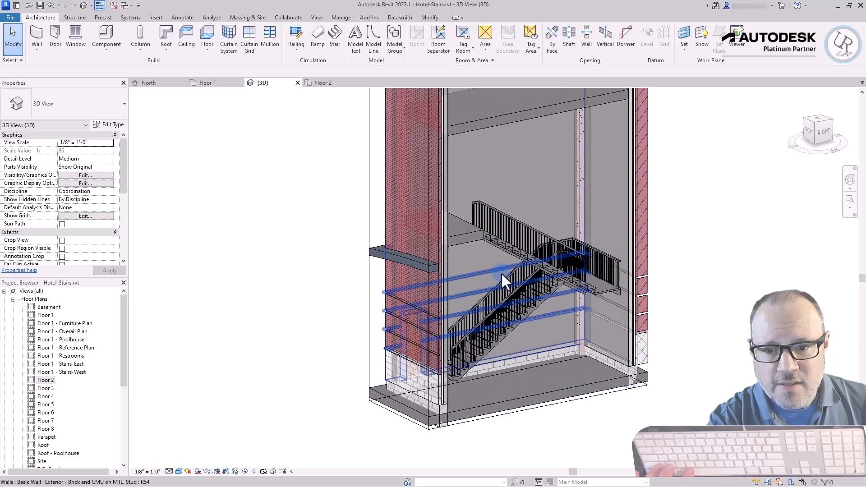
{"action": "scroll", "coordinate": [475, 210], "scroll_direction": "up", "scroll_amount": 5}
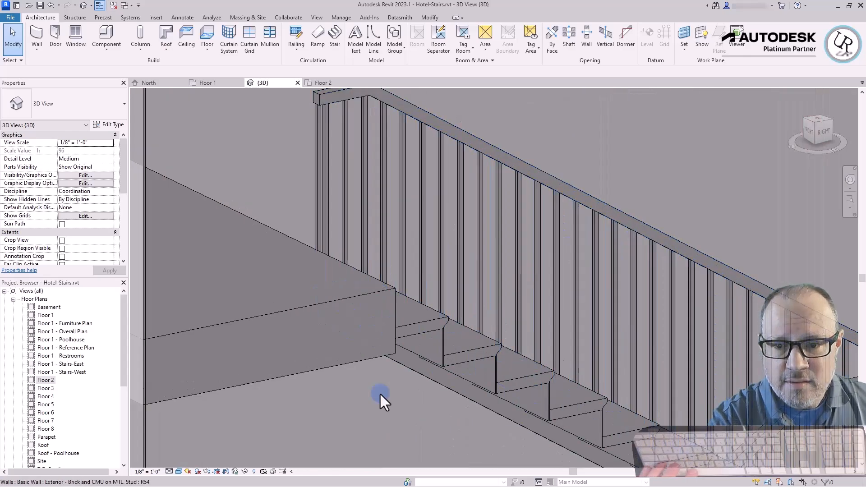
{"action": "left_click", "coordinate": [404, 330]}
{"action": "middle_click_drag", "start_coordinate": [404, 330], "coordinate": [469, 397], "text": "shift"}
{"action": "scroll", "coordinate": [311, 253], "scroll_direction": "down", "scroll_amount": 3}
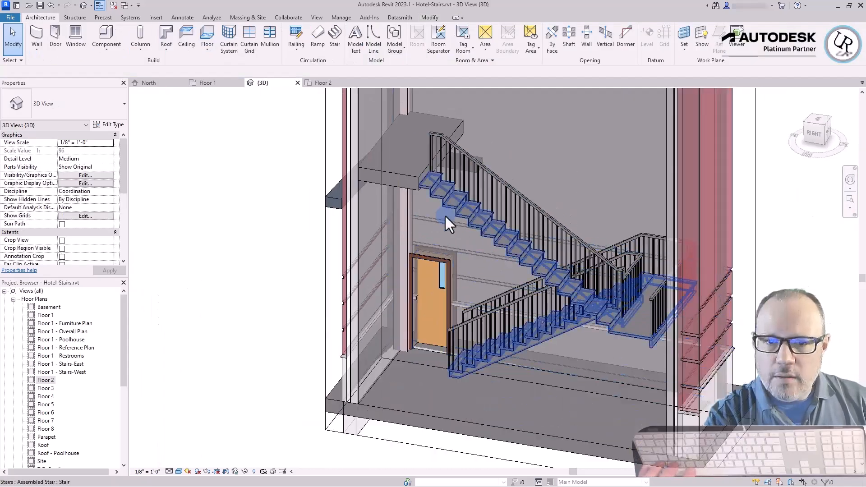
{"action": "scroll", "coordinate": [445, 214], "scroll_direction": "up", "scroll_amount": 2}
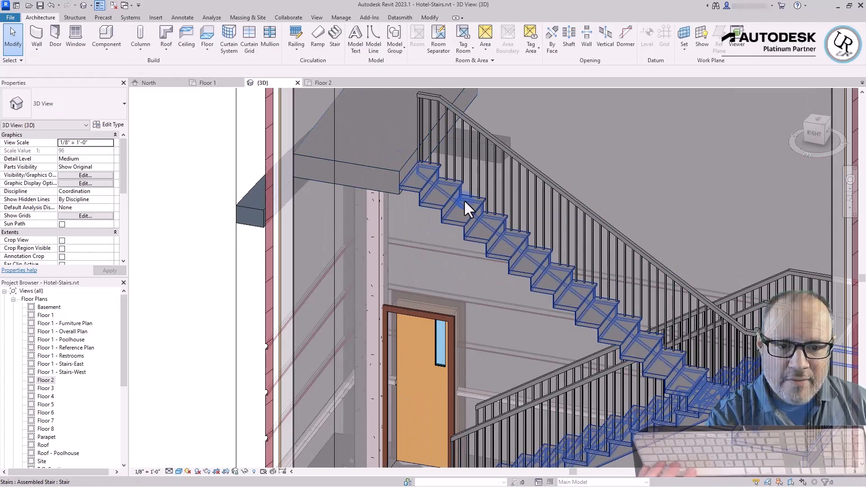
{"action": "middle_click_drag", "start_coordinate": [718, 376], "coordinate": [663, 336], "text": "shift"}
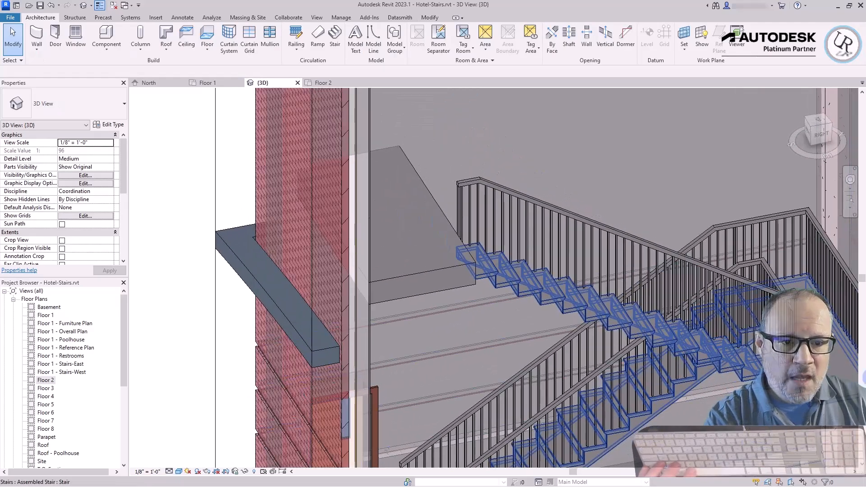
{"action": "scroll", "coordinate": [665, 156], "scroll_direction": "down", "scroll_amount": 2}
{"action": "scroll", "coordinate": [513, 441], "scroll_direction": "up", "scroll_amount": 4}
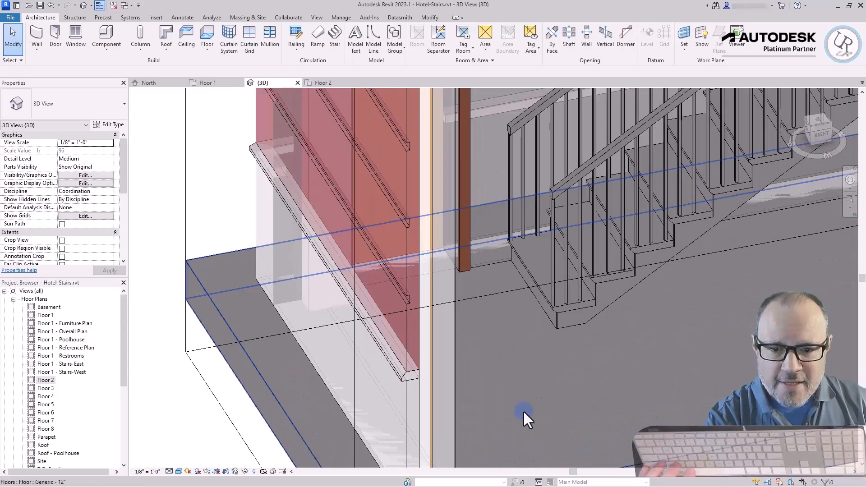
{"action": "scroll", "coordinate": [537, 339], "scroll_direction": "down", "scroll_amount": 2}
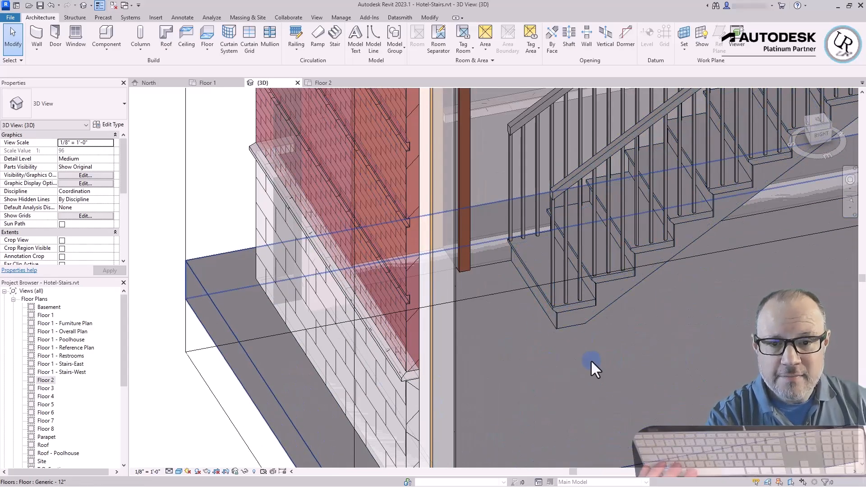
{"action": "scroll", "coordinate": [609, 343], "scroll_direction": "down", "scroll_amount": 2}
Change the type of the West Stairs' outer wall-side railing to Handrail - Pipe
{"action": "left_click", "coordinate": [610, 255]}
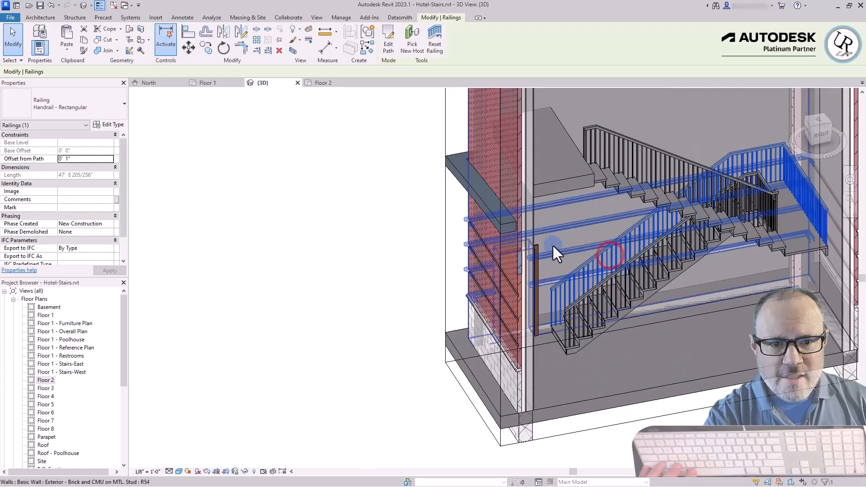
{"action": "scroll", "coordinate": [548, 247], "scroll_direction": "down", "scroll_amount": 1}
{"action": "scroll", "coordinate": [751, 186], "scroll_direction": "up", "scroll_amount": 3}
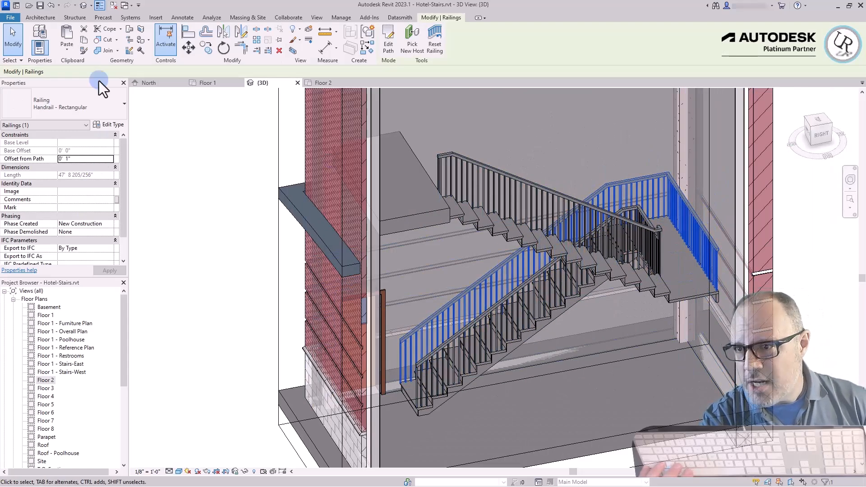
{"action": "left_click", "coordinate": [83, 104]}
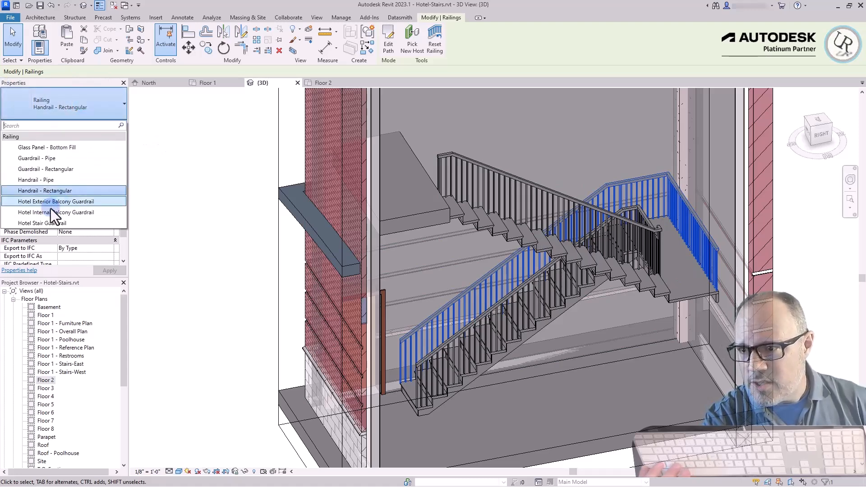
{"action": "left_click", "coordinate": [63, 179]}
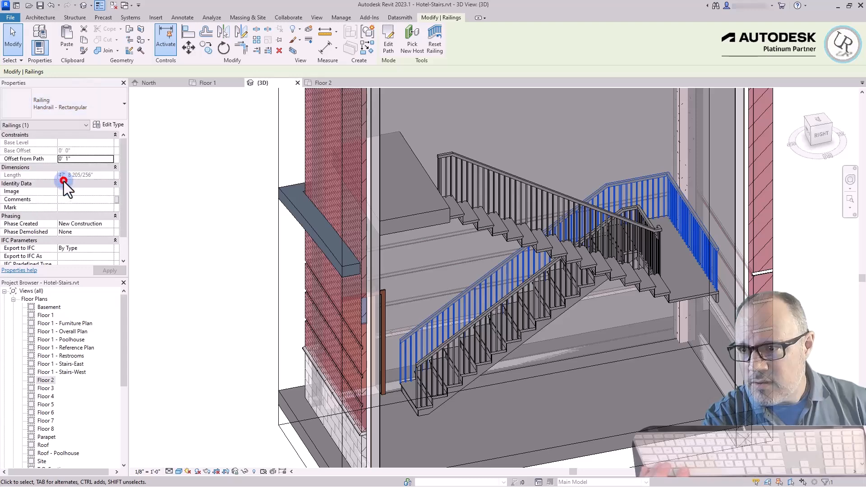
Set the type of the West Stairs' outer wall-side railing back to Handrail - Rectangular
{"action": "left_click", "coordinate": [61, 105]}
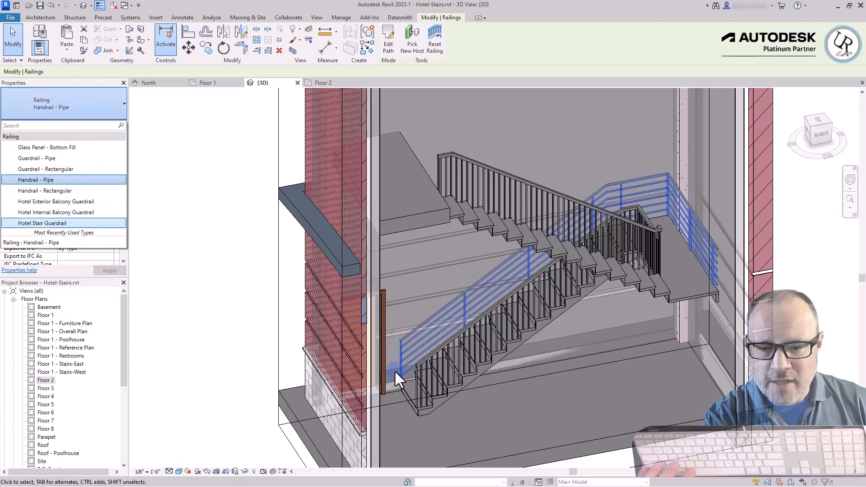
{"action": "left_click", "coordinate": [66, 104]}
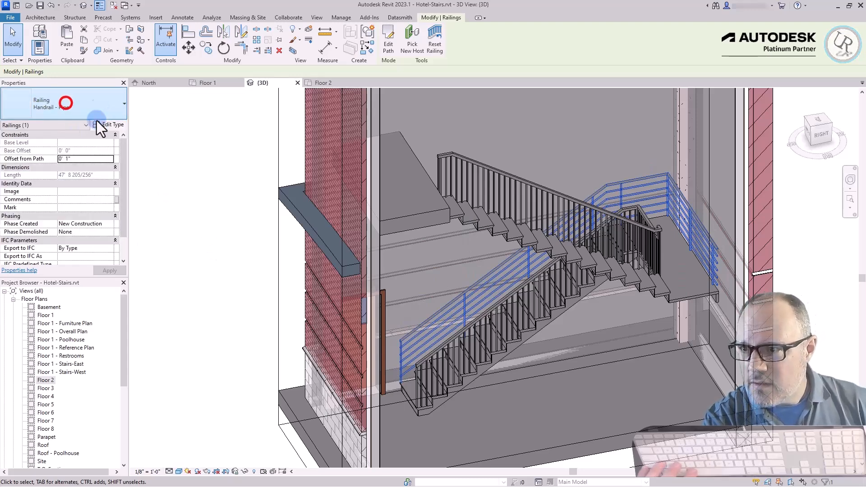
{"action": "left_click", "coordinate": [98, 106]}
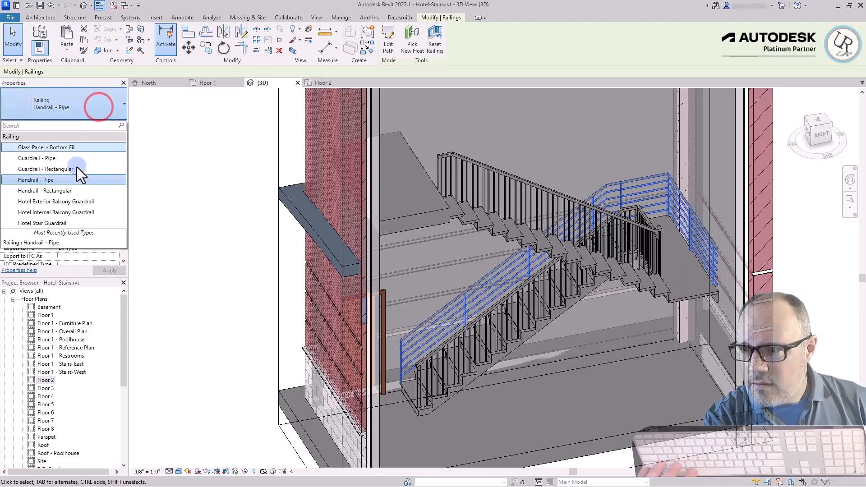
{"action": "left_click", "coordinate": [33, 191]}
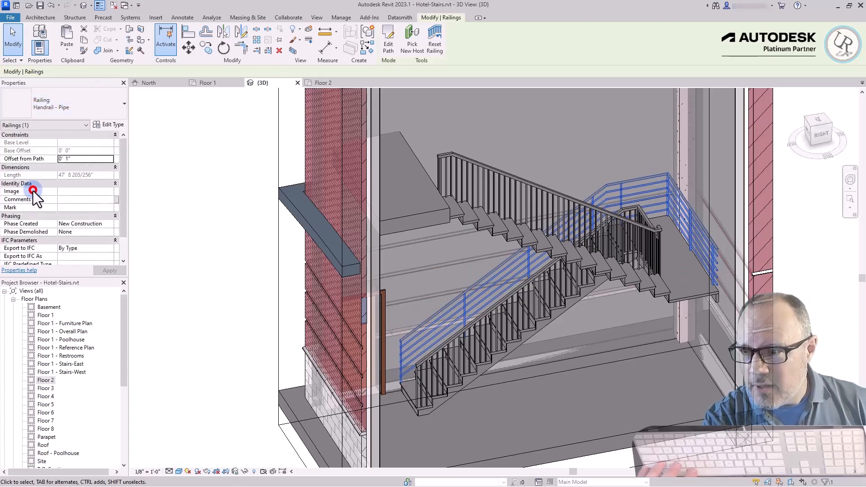
Duplicate the wall-side railing's type as Handrail - Wall Mount and review its non-continuous rail structure
{"action": "left_click", "coordinate": [108, 125]}
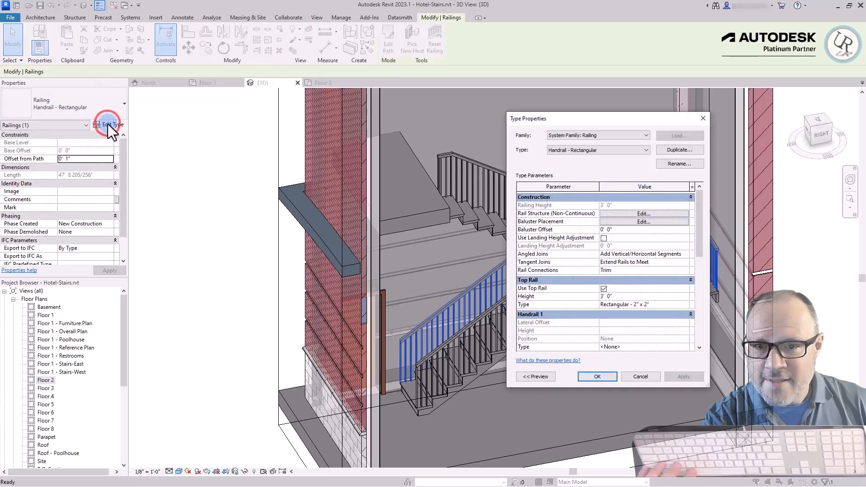
{"action": "left_click", "coordinate": [683, 148]}
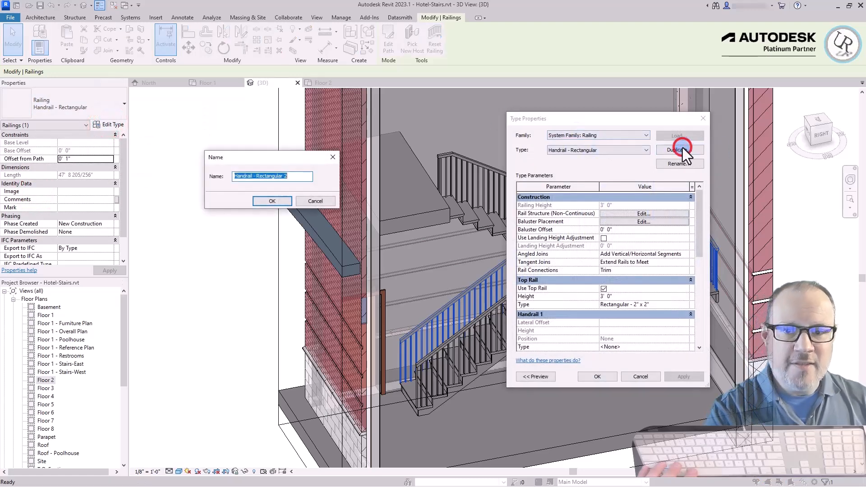
{"action": "key", "text": "End"}
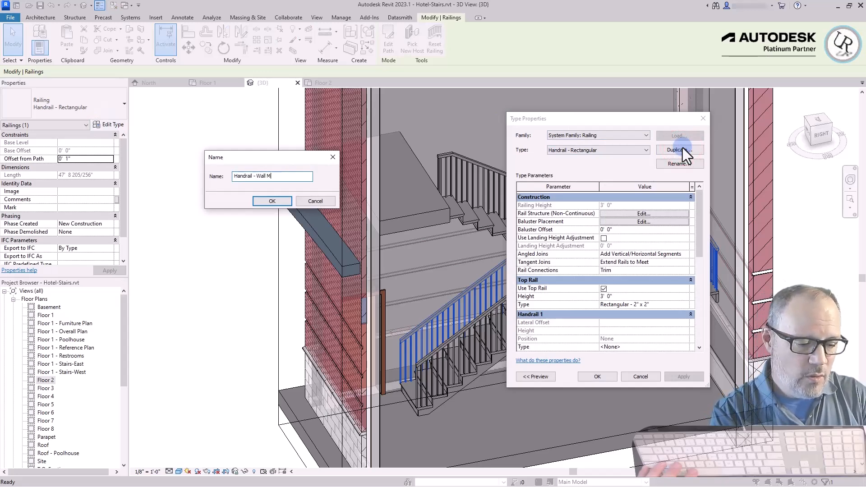
{"action": "key", "text": "Return"}
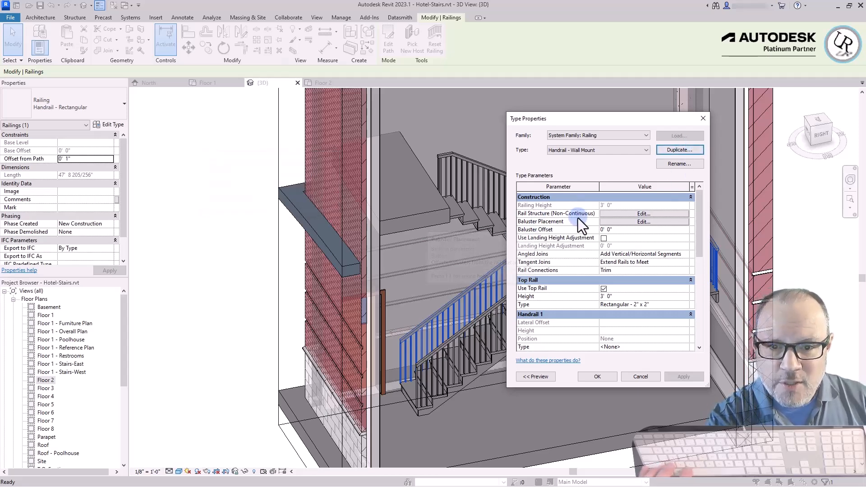
{"action": "left_click", "coordinate": [628, 214]}
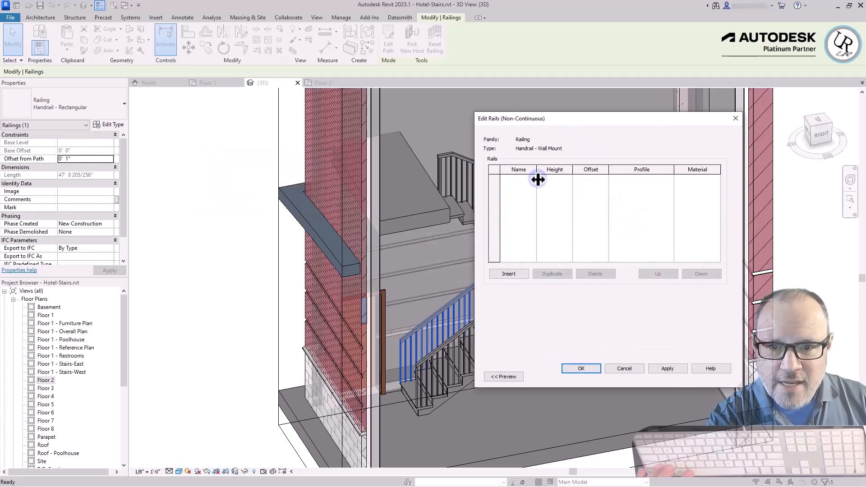
{"action": "left_click", "coordinate": [570, 368]}
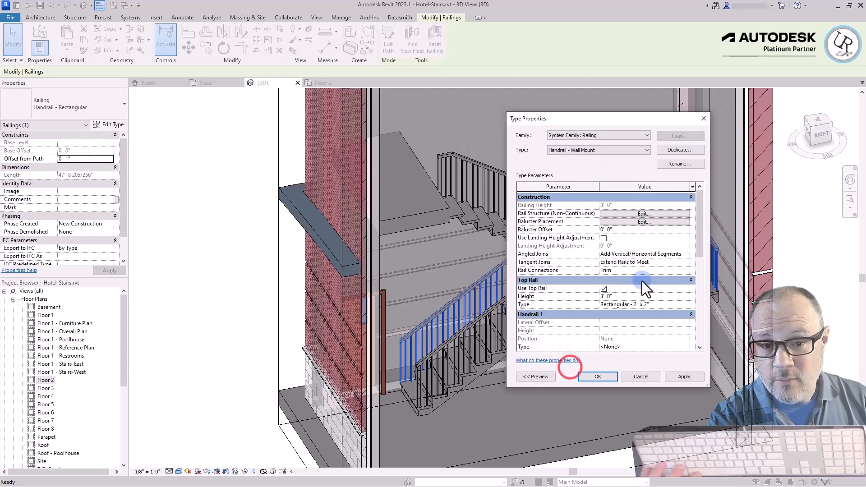
Set the regular baluster's family to None in the main baluster pattern of the Handrail - Wall Mount type
{"action": "left_click", "coordinate": [643, 222]}
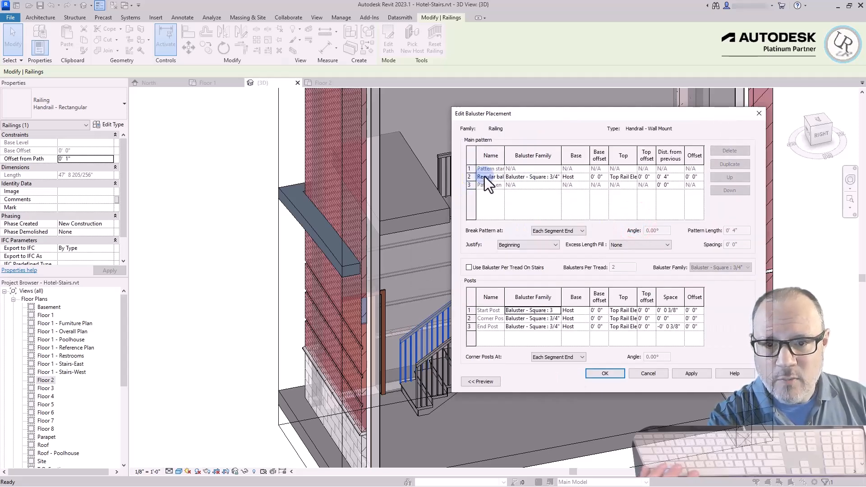
{"action": "left_click_drag", "start_coordinate": [504, 154], "coordinate": [513, 174]}
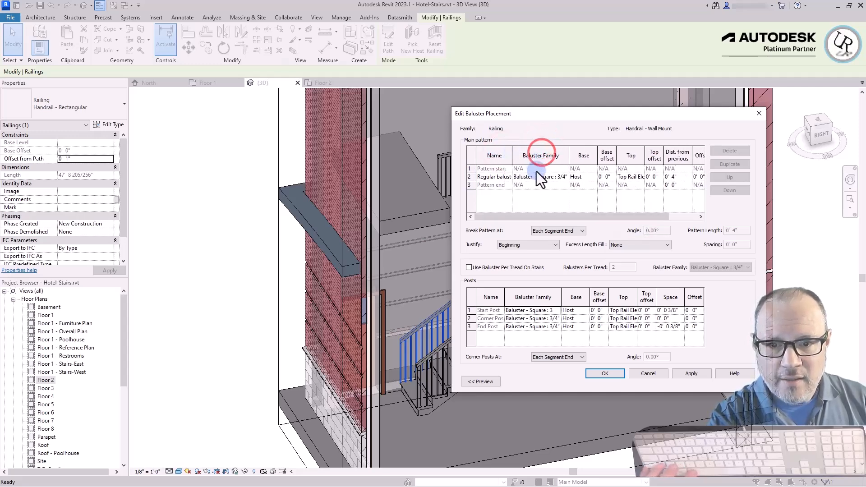
{"action": "left_click", "coordinate": [528, 178]}
{"action": "left_click", "coordinate": [565, 177]}
{"action": "left_click", "coordinate": [565, 177]}
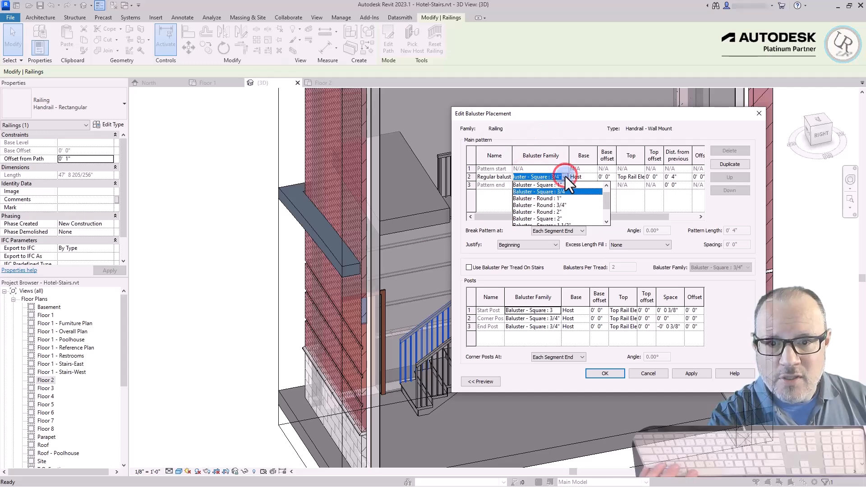
{"action": "scroll", "coordinate": [556, 222], "scroll_direction": "up", "scroll_amount": 1}
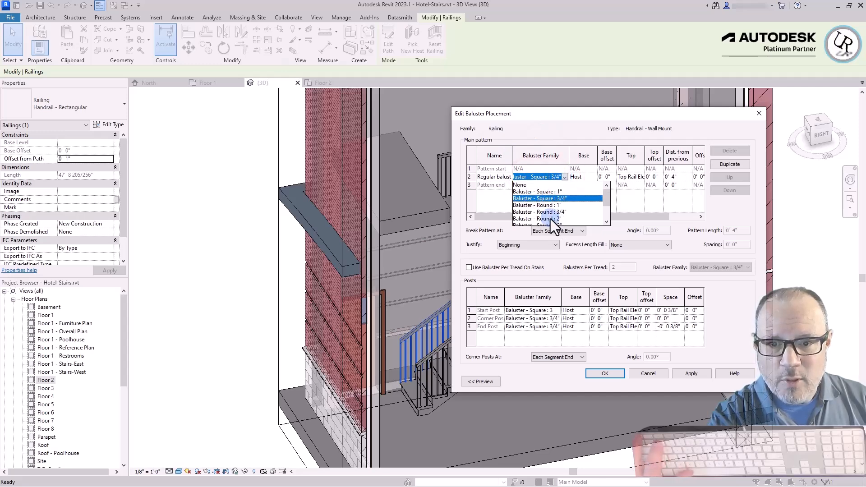
{"action": "left_click", "coordinate": [520, 186]}
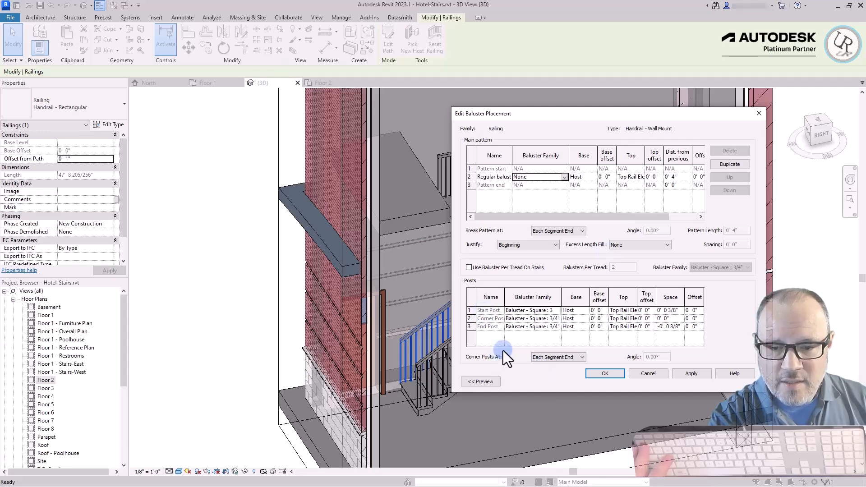
Set the start, corner and end posts of Handrail - Wall Mount to None and apply the type changes
{"action": "left_click", "coordinate": [556, 311]}
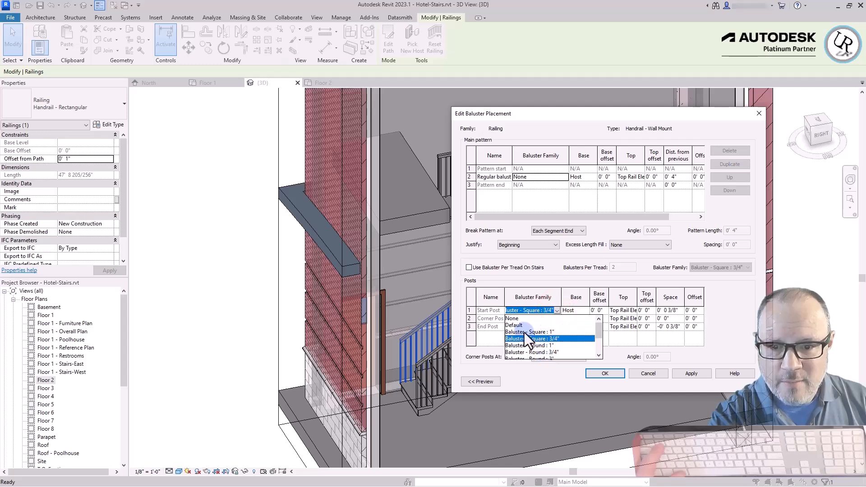
{"action": "left_click", "coordinate": [513, 319]}
{"action": "left_click", "coordinate": [557, 319]}
{"action": "left_click", "coordinate": [512, 327]}
{"action": "left_click", "coordinate": [557, 326]}
{"action": "left_click", "coordinate": [513, 336]}
{"action": "left_click", "coordinate": [605, 374]}
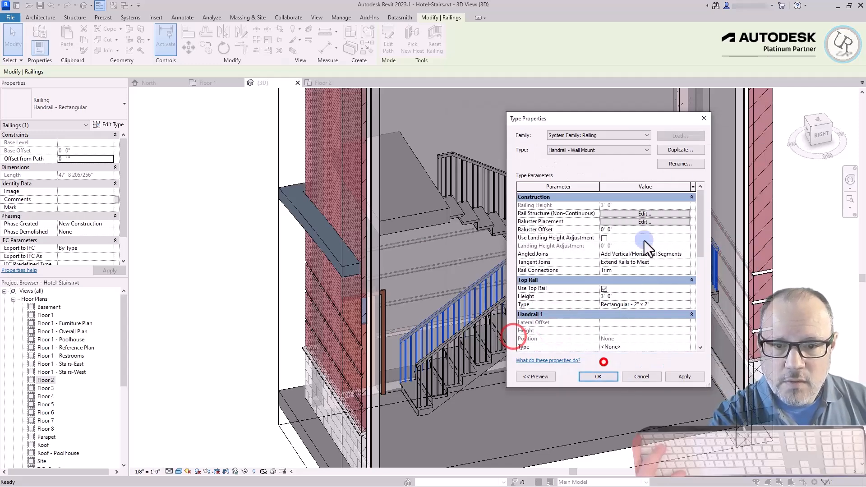
{"action": "left_click", "coordinate": [599, 377]}
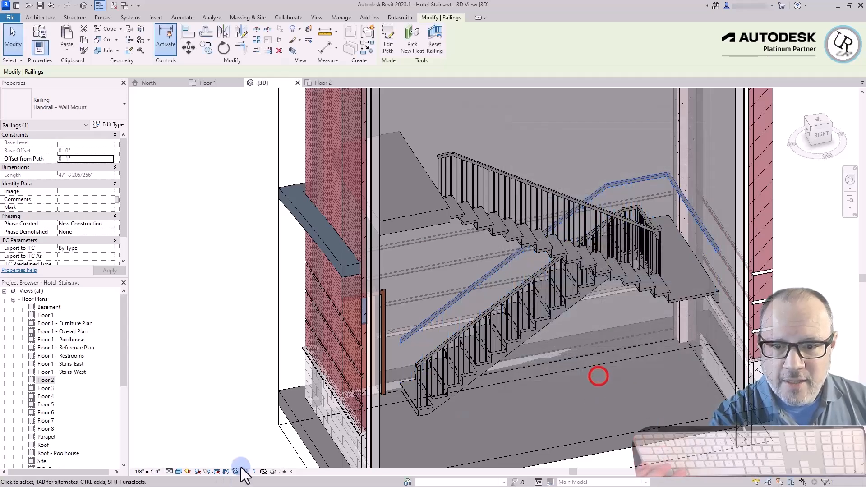
Change the type of the West Stairs' inner railing to Hotel Stair Guardrail
{"action": "left_click", "coordinate": [212, 383]}
{"action": "left_click", "coordinate": [610, 190]}
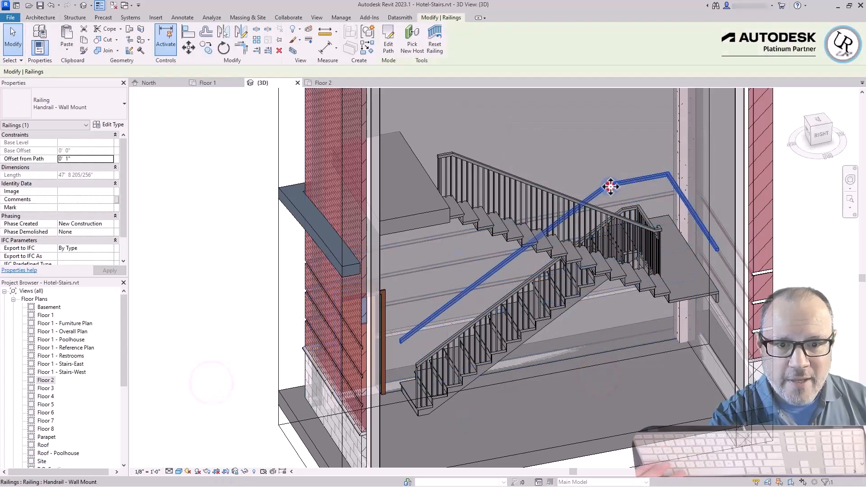
{"action": "scroll", "coordinate": [604, 184], "scroll_direction": "down", "scroll_amount": 1}
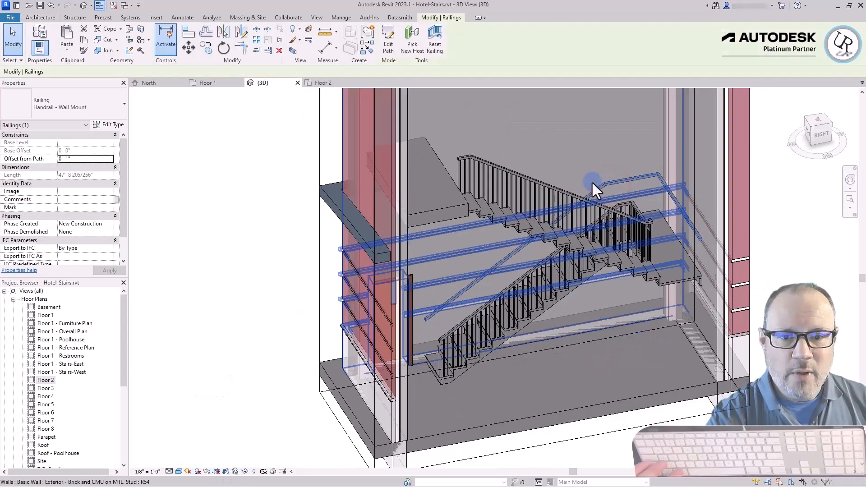
{"action": "left_click", "coordinate": [523, 183]}
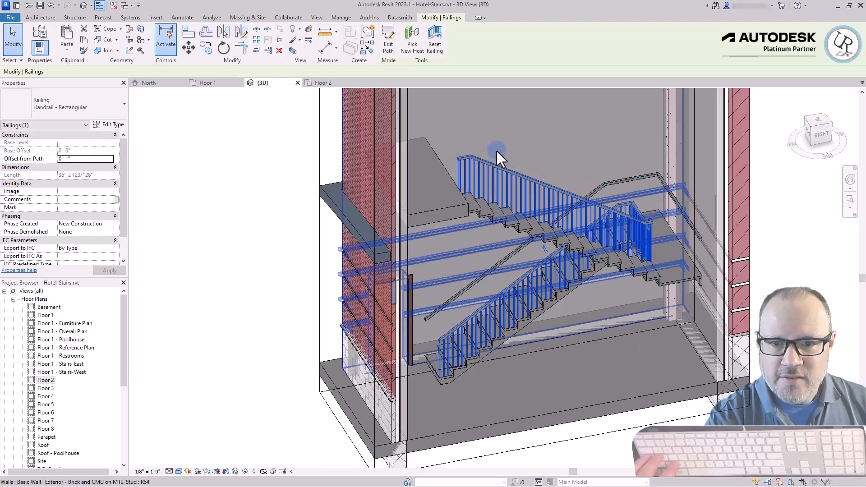
{"action": "left_click", "coordinate": [100, 103]}
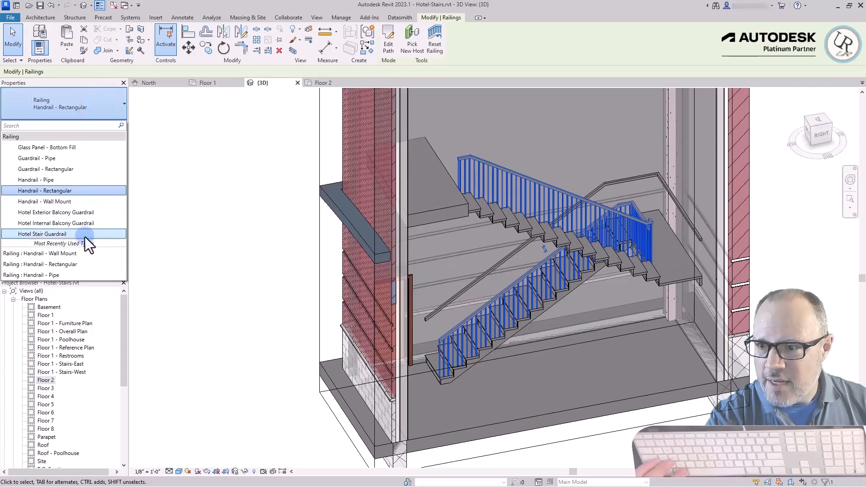
{"action": "left_click", "coordinate": [80, 235]}
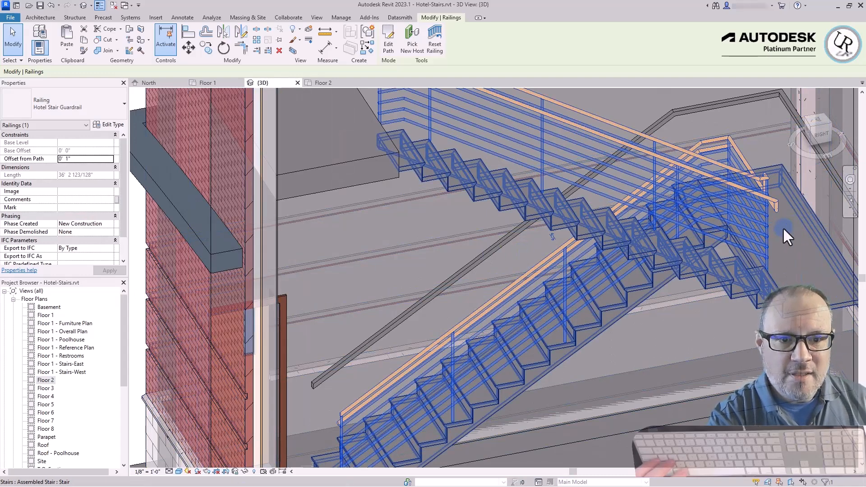
Examine the inner guardrail's top rail and handrail ends near the landing, and both railings along the whole stair
{"action": "key", "text": "Escape"}
{"action": "scroll", "coordinate": [729, 217], "scroll_direction": "up", "scroll_amount": 5}
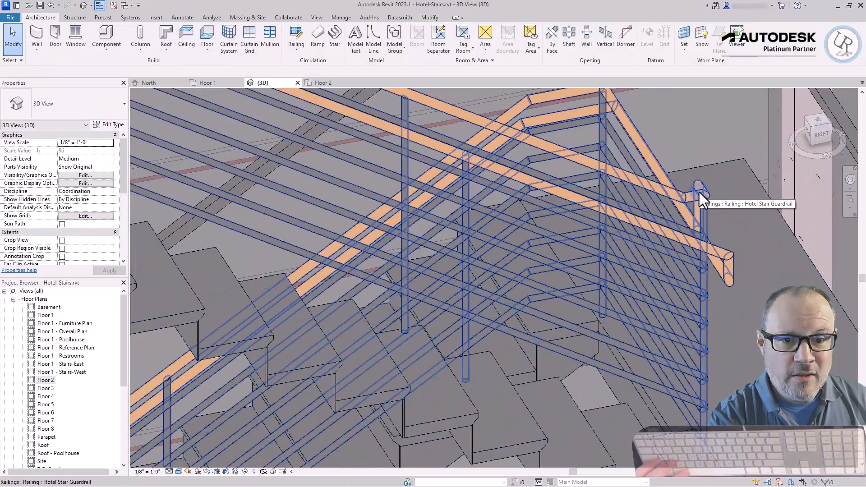
{"action": "scroll", "coordinate": [740, 278], "scroll_direction": "down", "scroll_amount": 5}
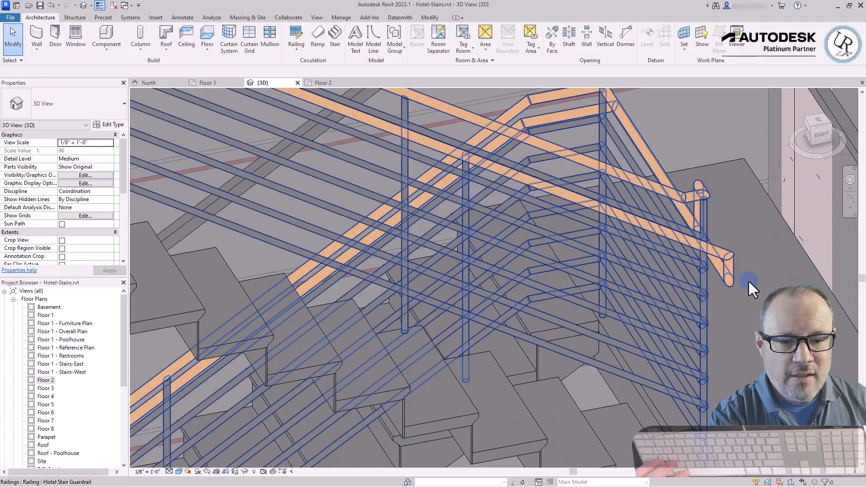
{"action": "left_click", "coordinate": [727, 272]}
{"action": "scroll", "coordinate": [727, 272], "scroll_direction": "down", "scroll_amount": 5}
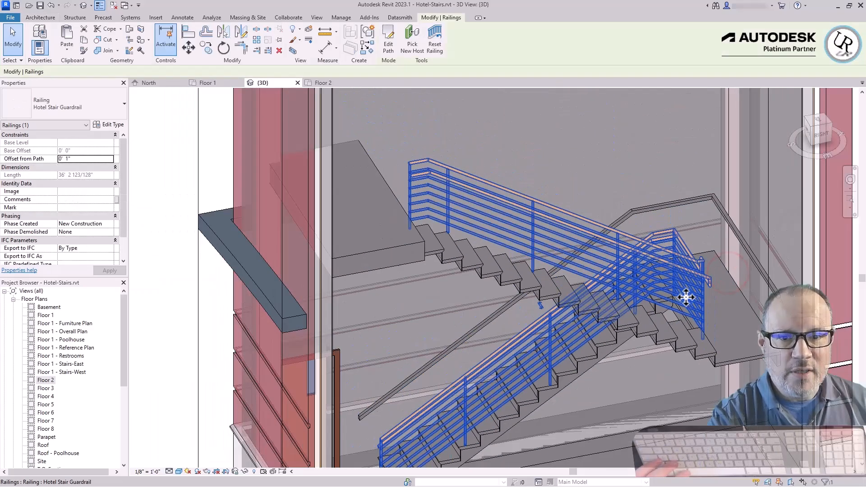
{"action": "middle_click_drag", "start_coordinate": [555, 266], "coordinate": [600, 172], "text": "shift"}
{"action": "scroll", "coordinate": [542, 116], "scroll_direction": "down", "scroll_amount": 4}
{"action": "left_click", "coordinate": [218, 295]}
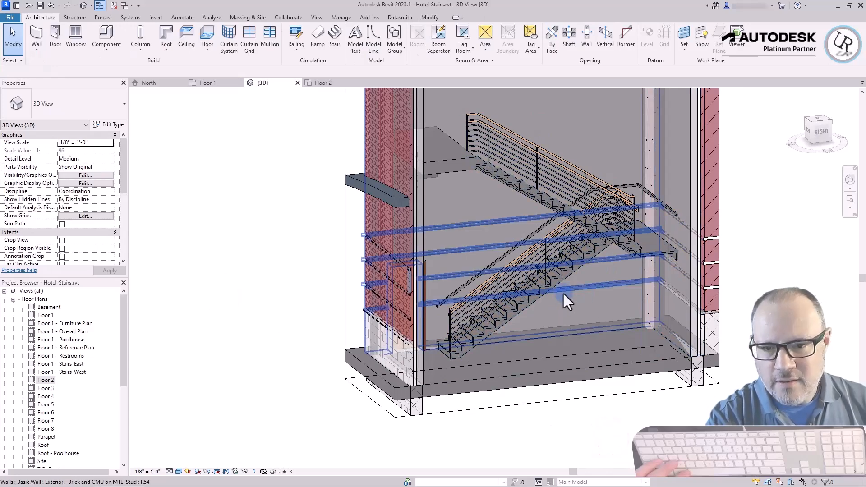
Set the Circular-Cherry handrail type's beginning and end extension lengths to 1' 0", with Plus Tread Depth enabled at the beginning
{"action": "scroll", "coordinate": [493, 324], "scroll_direction": "up", "scroll_amount": 2}
{"action": "scroll", "coordinate": [431, 306], "scroll_direction": "up", "scroll_amount": 2}
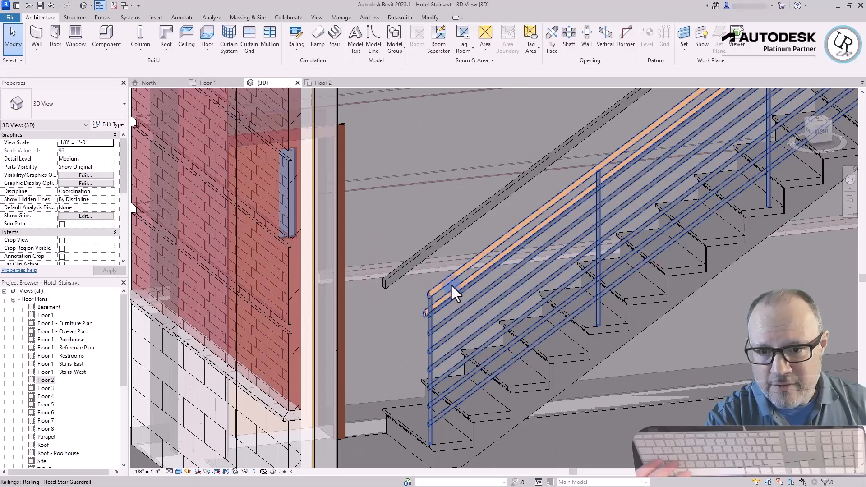
{"action": "key", "text": "Tab"}
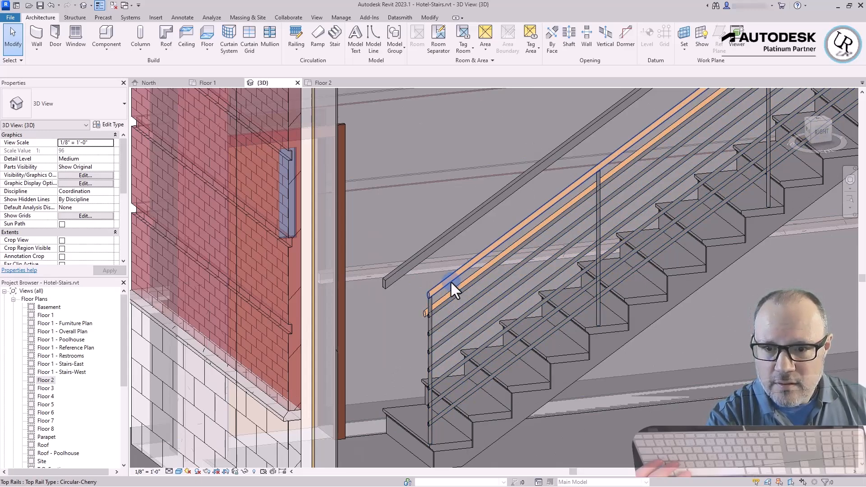
{"action": "left_click", "coordinate": [447, 295]}
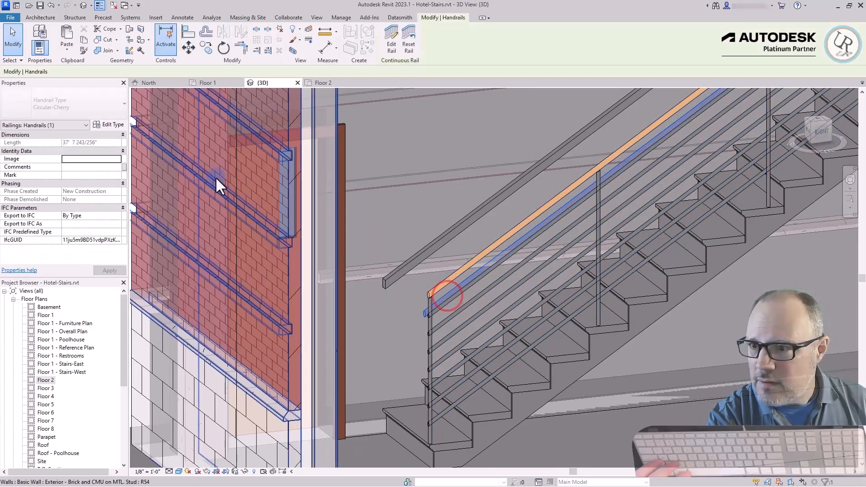
{"action": "left_click", "coordinate": [109, 125]}
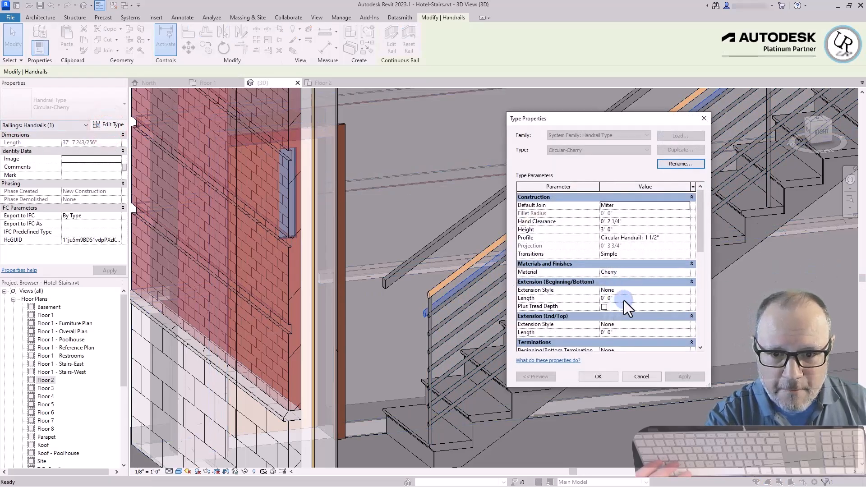
{"action": "left_click", "coordinate": [622, 298]}
{"action": "type", "text": "1"}
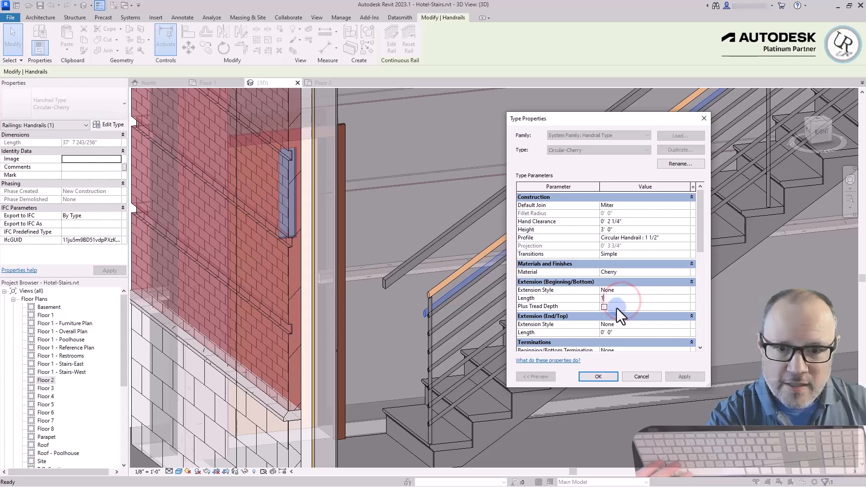
{"action": "key", "text": "Return"}
{"action": "left_click", "coordinate": [623, 333]}
{"action": "type", "text": "1"}
{"action": "left_click", "coordinate": [602, 377]}
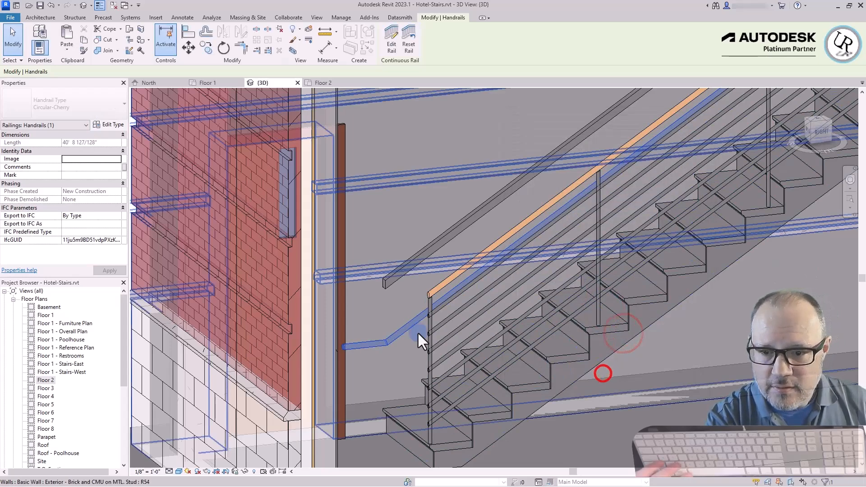
Change the Circular-Cherry handrail type's beginning and end extension styles so both ends return to the guardrail posts
{"action": "left_click", "coordinate": [113, 124]}
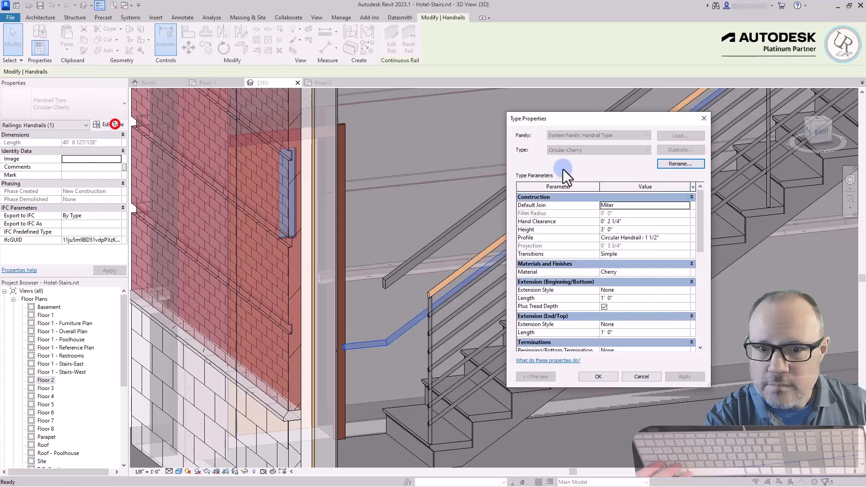
{"action": "left_click", "coordinate": [686, 290]}
{"action": "left_click", "coordinate": [609, 318]}
{"action": "left_click", "coordinate": [688, 324]}
{"action": "left_click", "coordinate": [610, 354]}
{"action": "left_click", "coordinate": [598, 376]}
{"action": "key", "text": "Escape"}
{"action": "scroll", "coordinate": [461, 284], "scroll_direction": "down", "scroll_amount": 2}
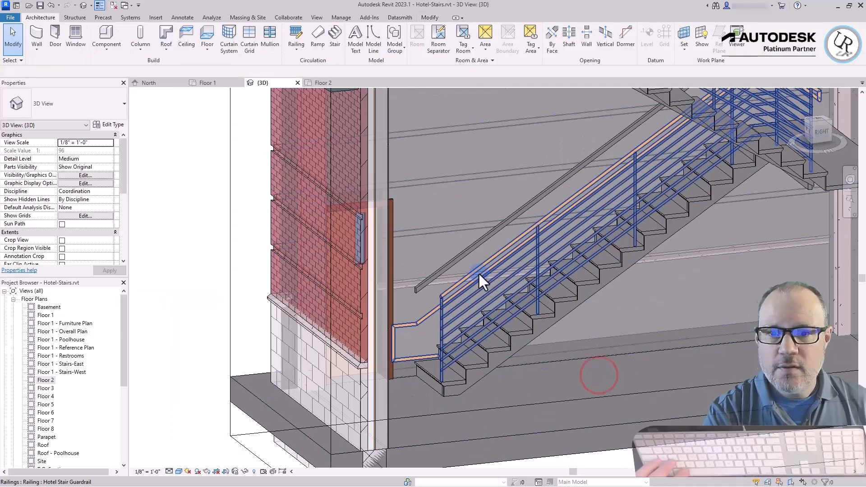
Set the wall-mounted handrail's Rectangular - 2" x 2" top rail type to a 1' 0" beginning extension with Plus Tread Depth enabled
{"action": "left_click", "coordinate": [434, 279]}
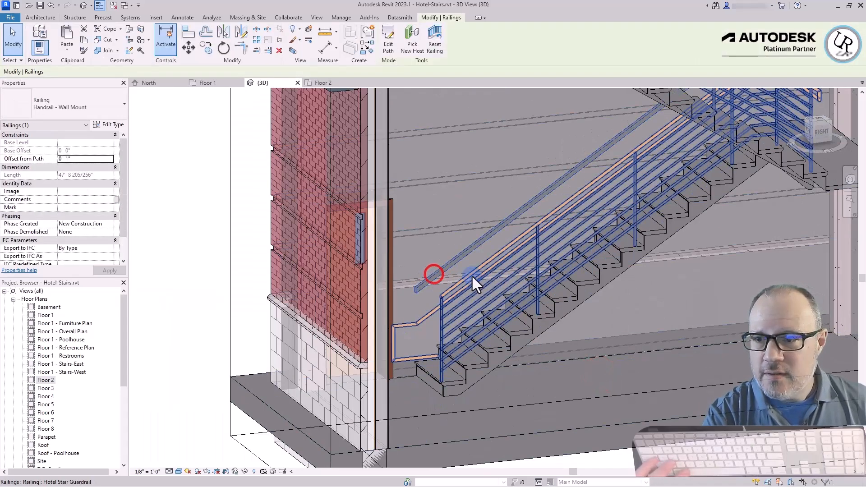
{"action": "key", "text": "Tab"}
{"action": "left_click", "coordinate": [423, 284]}
{"action": "left_click", "coordinate": [115, 125]}
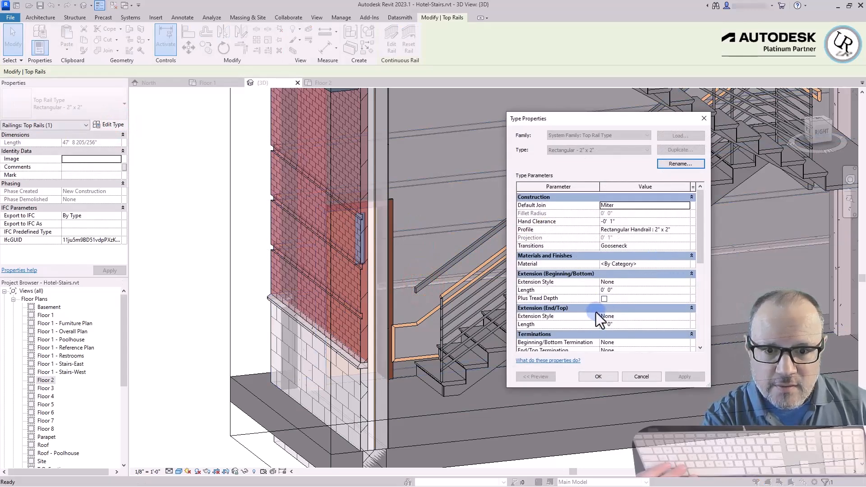
{"action": "left_click", "coordinate": [618, 290]}
{"action": "type", "text": "1"}
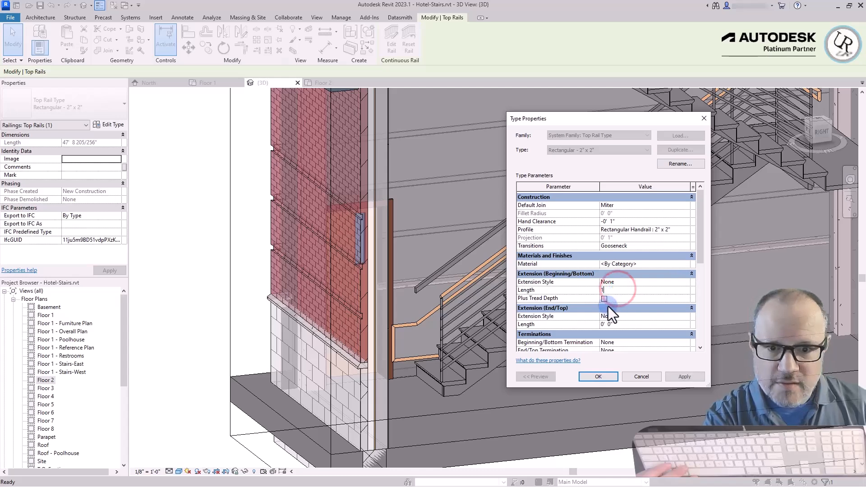
{"action": "left_click", "coordinate": [604, 298]}
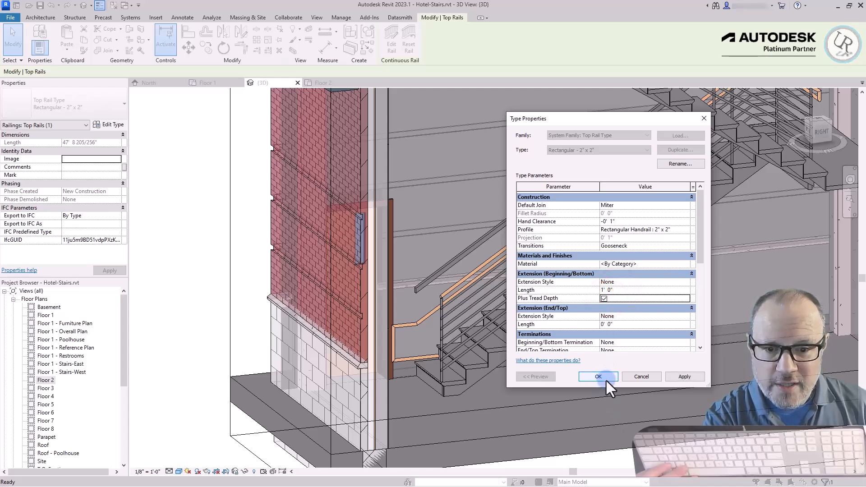
{"action": "left_click", "coordinate": [607, 379]}
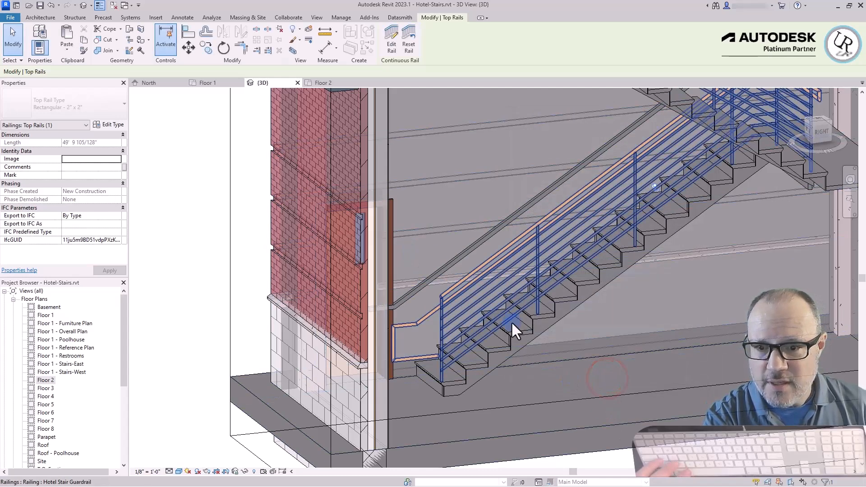
Revise the beginning extension length in the wall-mounted handrail's top rail type and clear the selection
{"action": "left_click", "coordinate": [413, 295]}
{"action": "left_click", "coordinate": [109, 124]}
{"action": "left_click", "coordinate": [622, 290]}
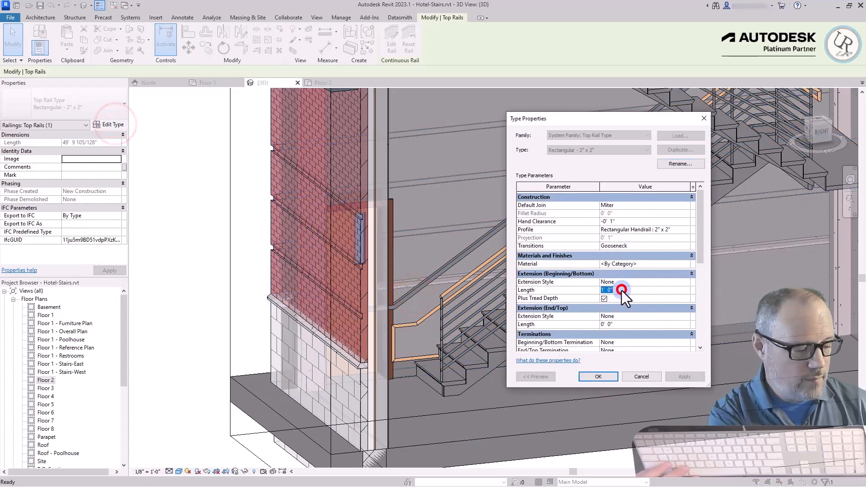
{"action": "left_click", "coordinate": [589, 376]}
{"action": "scroll", "coordinate": [439, 235], "scroll_direction": "down", "scroll_amount": 5}
{"action": "left_click", "coordinate": [593, 380]}
{"action": "left_click", "coordinate": [277, 216]}
Examine the whole West Stairs with its wall handrail and inner guardrail from several angles
{"action": "middle_click_drag", "start_coordinate": [258, 166], "coordinate": [313, 273], "text": "shift"}
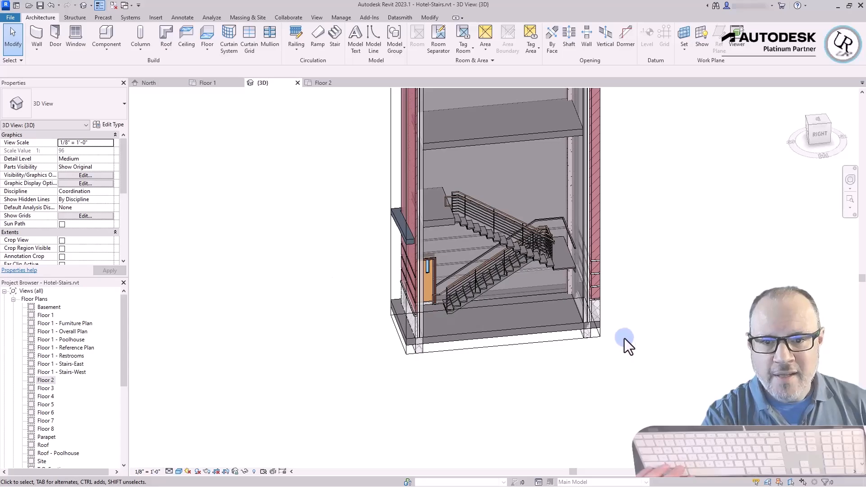
{"action": "middle_click_drag", "start_coordinate": [458, 367], "coordinate": [555, 343], "text": "shift"}
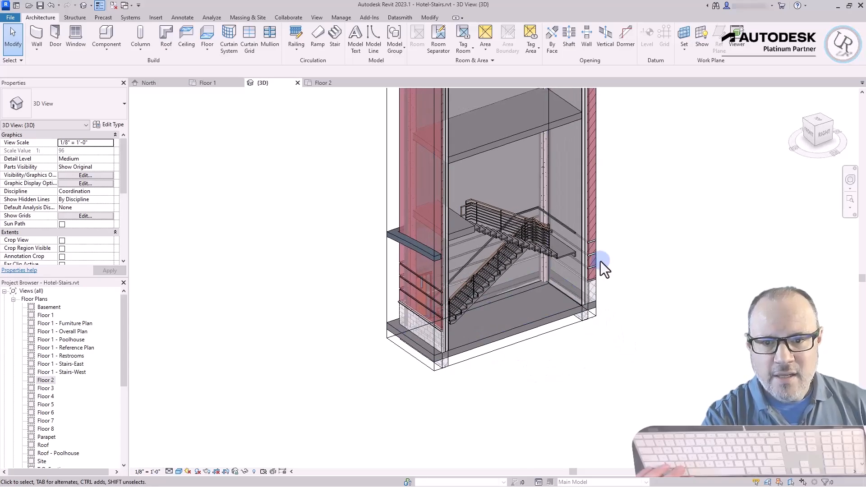
{"action": "scroll", "coordinate": [596, 261], "scroll_direction": "up", "scroll_amount": 4}
{"action": "middle_click_drag", "start_coordinate": [597, 261], "coordinate": [422, 301], "text": "shift"}
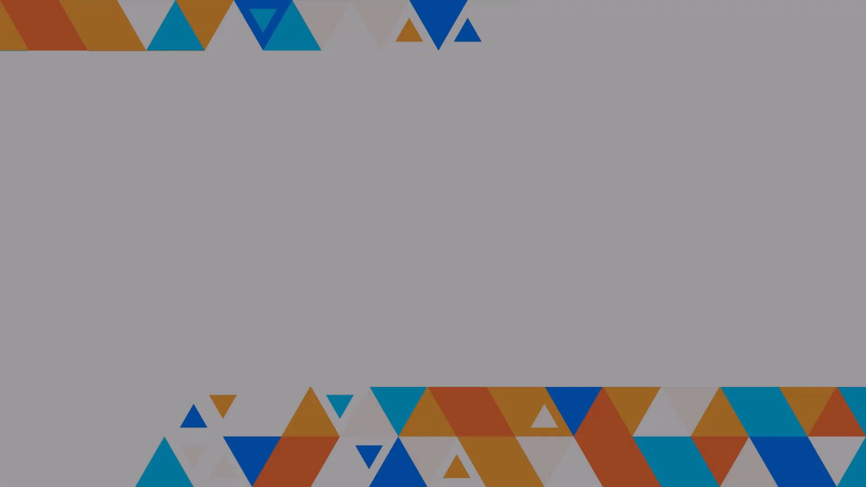
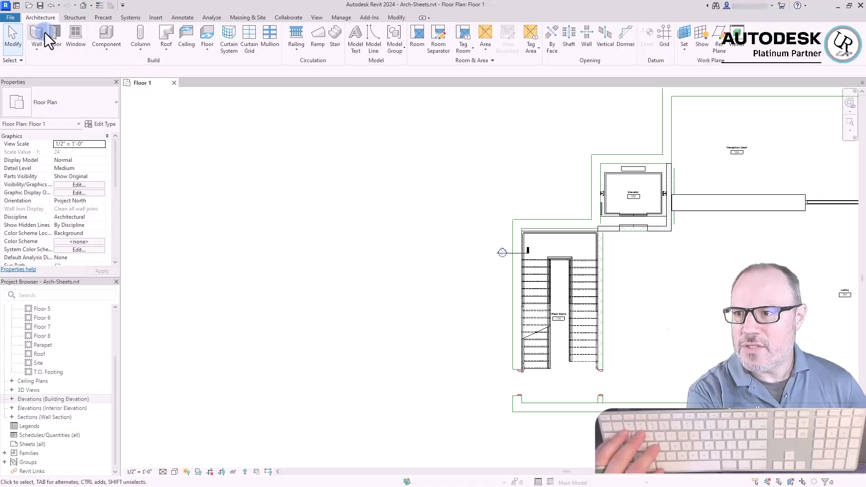
Start a new wall defined by height, with its top constrained up to level Floor 2
{"action": "left_click", "coordinate": [39, 33]}
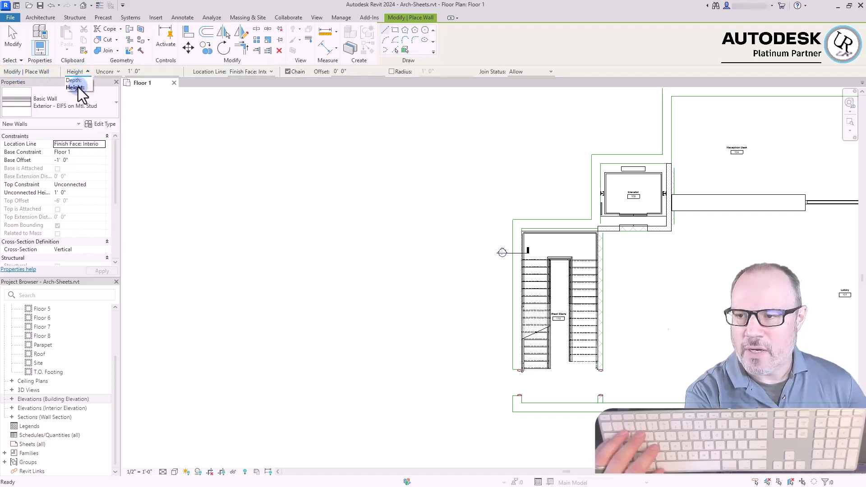
{"action": "left_click", "coordinate": [78, 87]}
{"action": "left_click", "coordinate": [116, 72]}
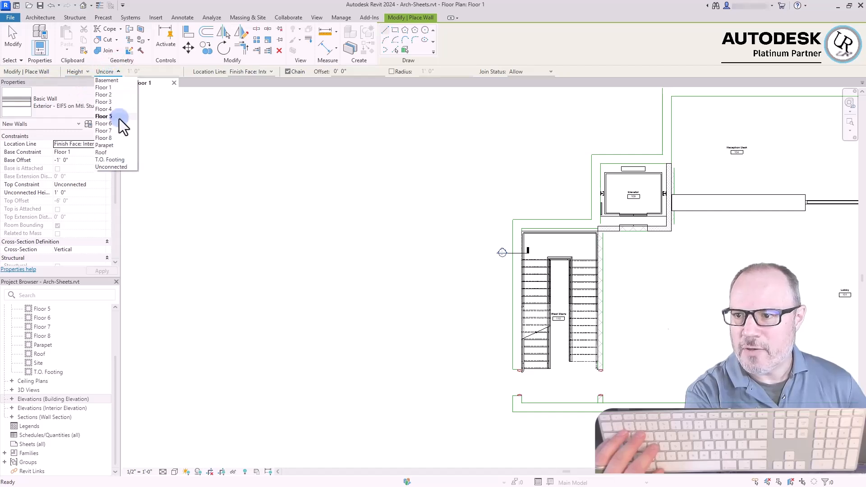
{"action": "left_click", "coordinate": [104, 167]}
{"action": "left_click", "coordinate": [103, 71]}
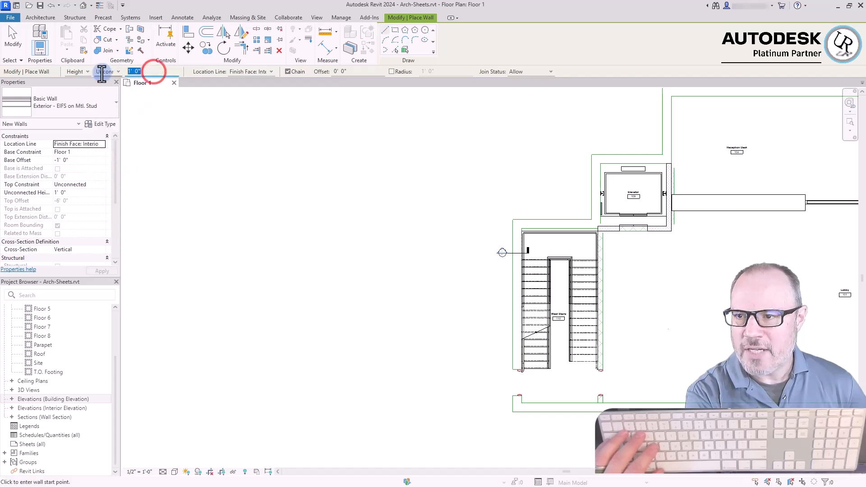
{"action": "left_click", "coordinate": [106, 95]}
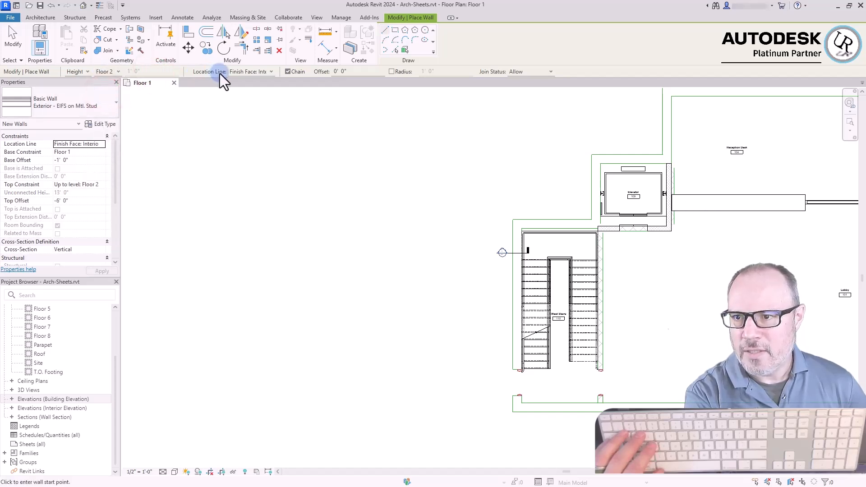
Examine the wall placement options for location line, chain, offset, radius and join status
{"action": "left_click", "coordinate": [239, 71]}
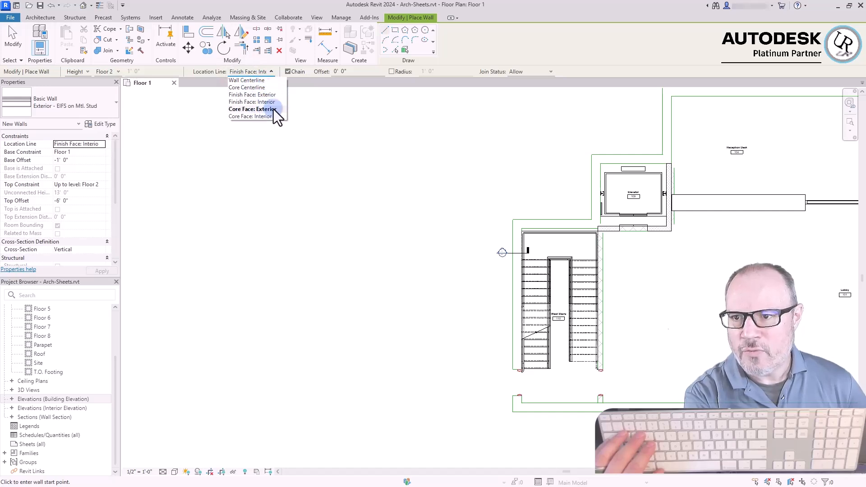
{"action": "left_click", "coordinate": [288, 72]}
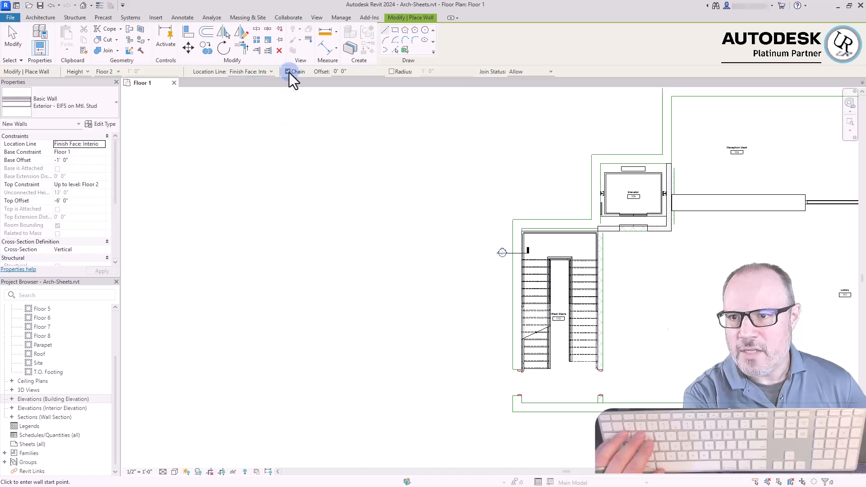
{"action": "left_click", "coordinate": [289, 74]}
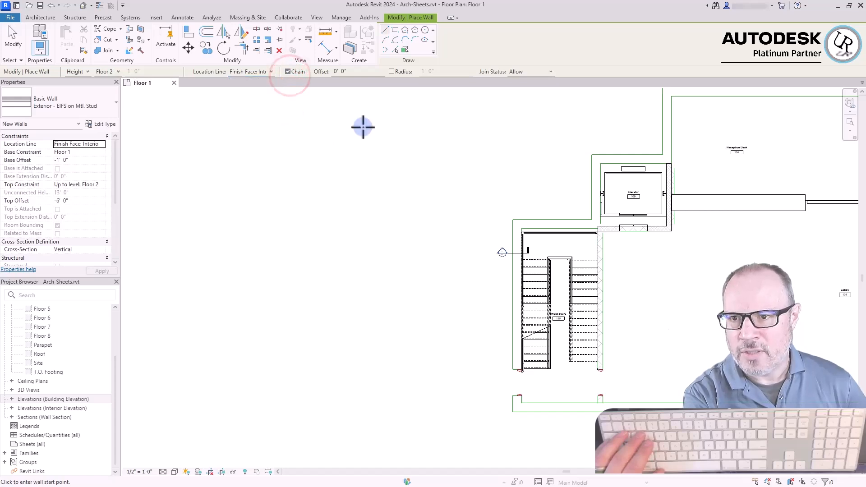
{"action": "left_click", "coordinate": [481, 43]}
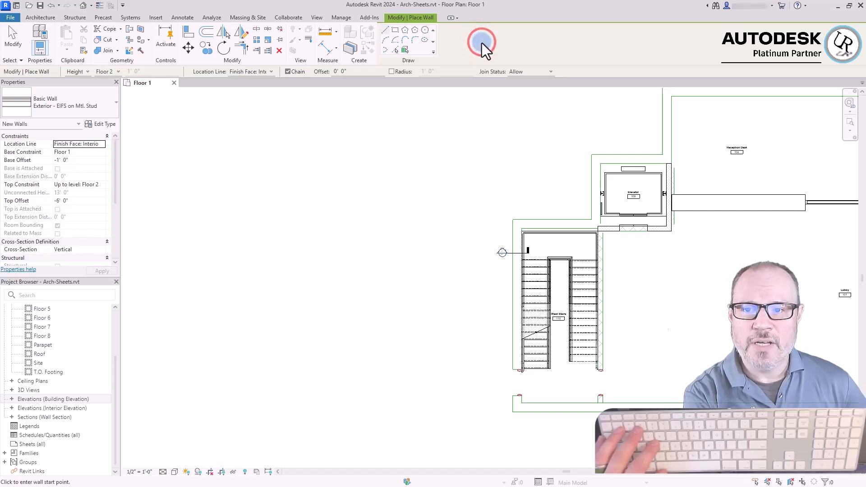
{"action": "left_click", "coordinate": [482, 42]}
{"action": "left_click_drag", "start_coordinate": [362, 69], "coordinate": [307, 66]}
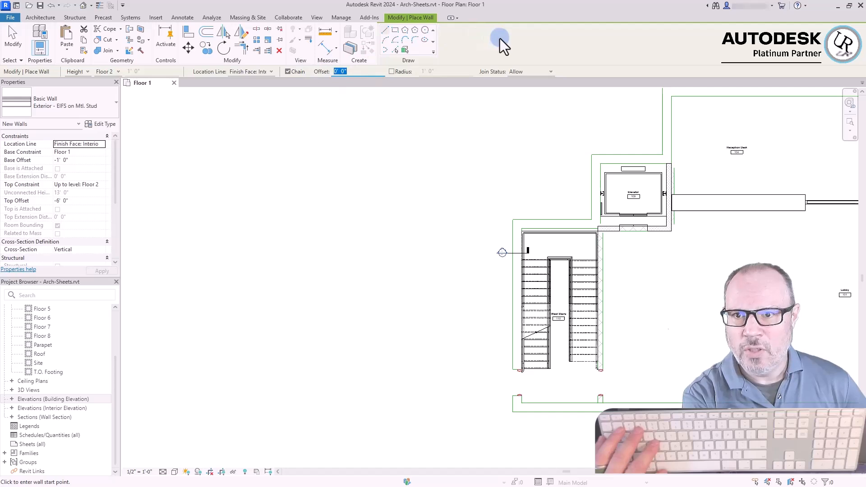
{"action": "left_click", "coordinate": [392, 71]}
{"action": "left_click", "coordinate": [452, 73]}
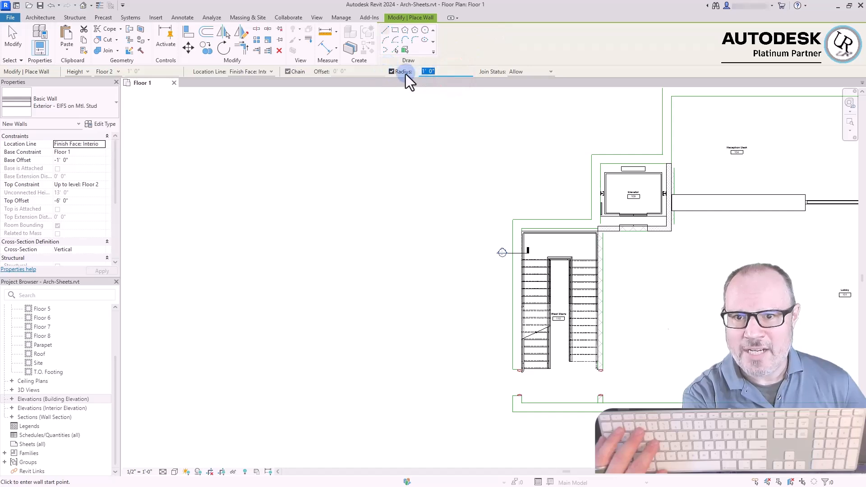
{"action": "left_click", "coordinate": [550, 72]}
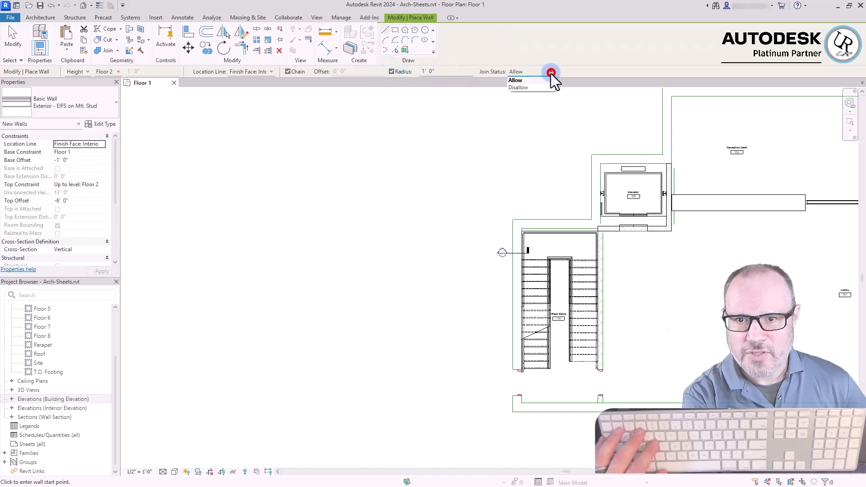
{"action": "left_click", "coordinate": [529, 88]}
{"action": "left_click", "coordinate": [386, 31]}
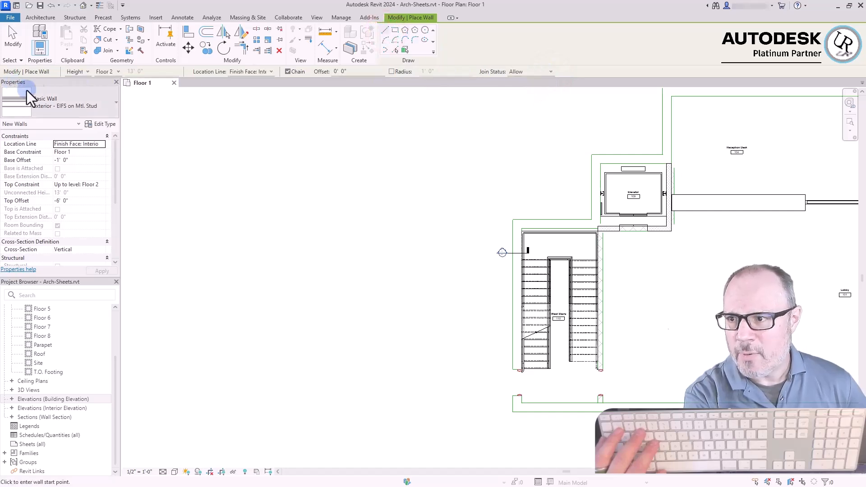
Choose the Generic - 8" basic wall type for the new wall
{"action": "left_click", "coordinate": [70, 100]}
{"action": "left_click", "coordinate": [123, 177]}
{"action": "left_click_drag", "start_coordinate": [123, 178], "coordinate": [127, 224]}
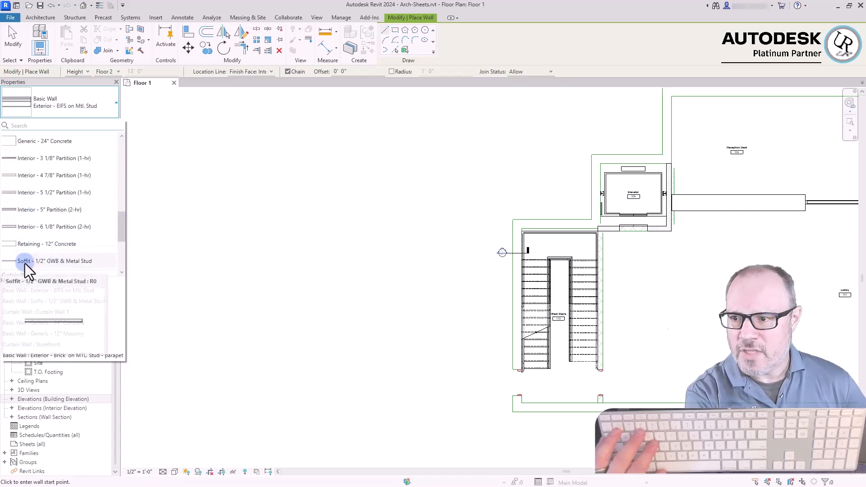
{"action": "left_click_drag", "start_coordinate": [122, 224], "coordinate": [79, 213]}
{"action": "left_click", "coordinate": [120, 209]}
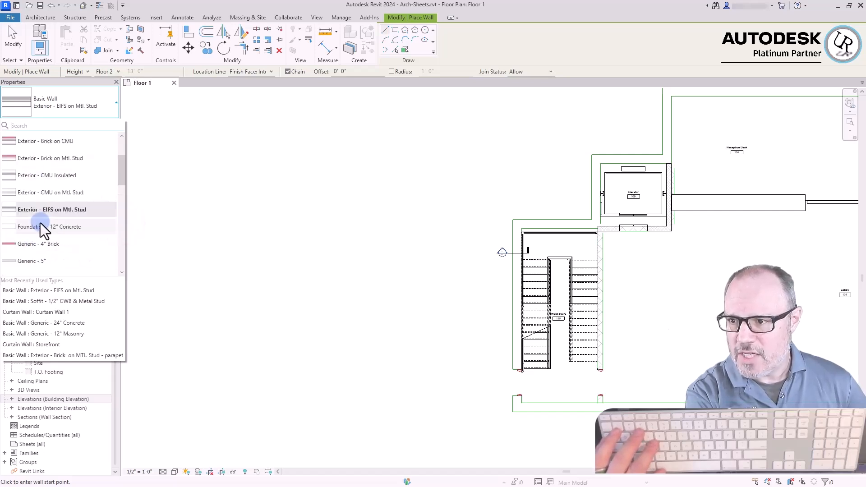
{"action": "scroll", "coordinate": [124, 159], "scroll_direction": "up", "scroll_amount": 2}
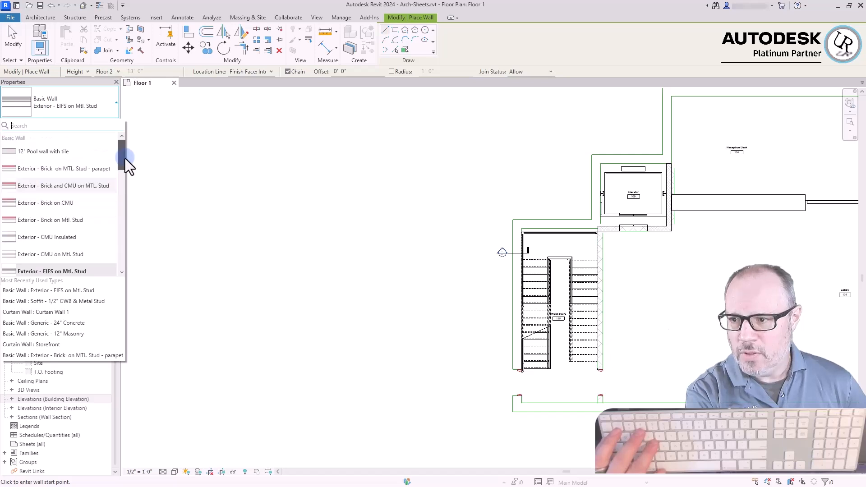
{"action": "left_click_drag", "start_coordinate": [126, 163], "coordinate": [125, 172]}
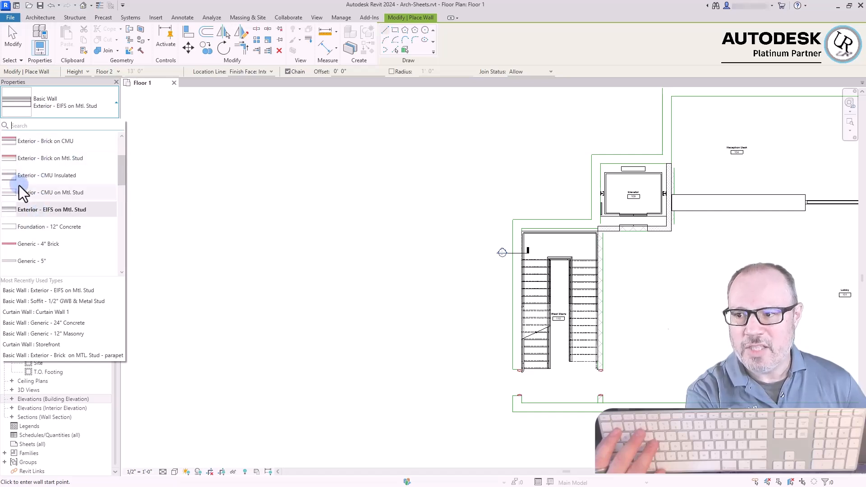
{"action": "left_click_drag", "start_coordinate": [122, 168], "coordinate": [124, 199]}
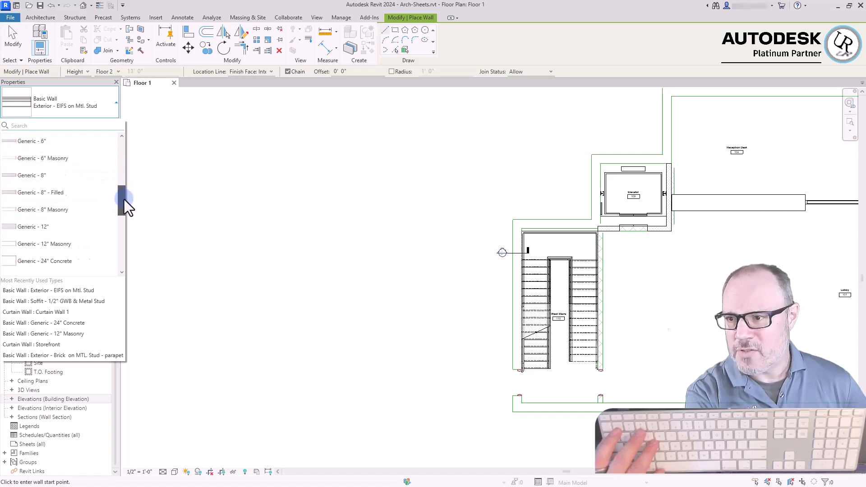
{"action": "left_click", "coordinate": [24, 175]}
Set the new wall's location line to Wall Centerline and both its base and top offsets to 0
{"action": "left_click", "coordinate": [58, 144]}
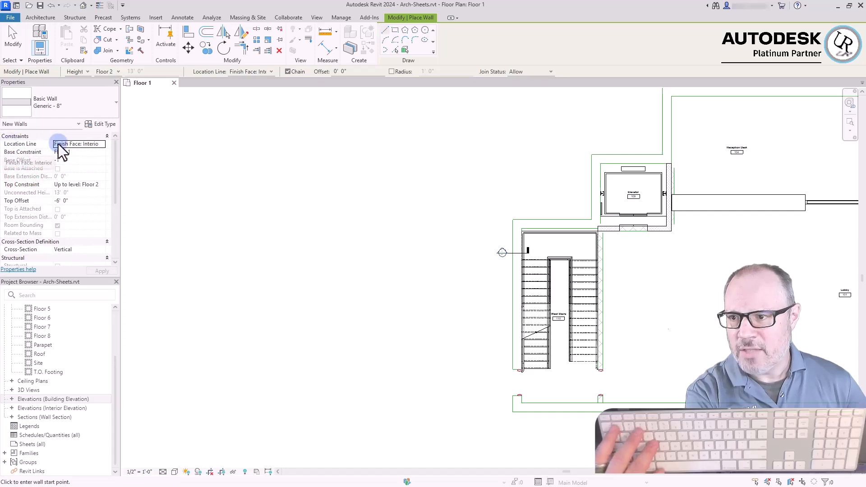
{"action": "left_click", "coordinate": [101, 145]}
{"action": "left_click", "coordinate": [77, 152]}
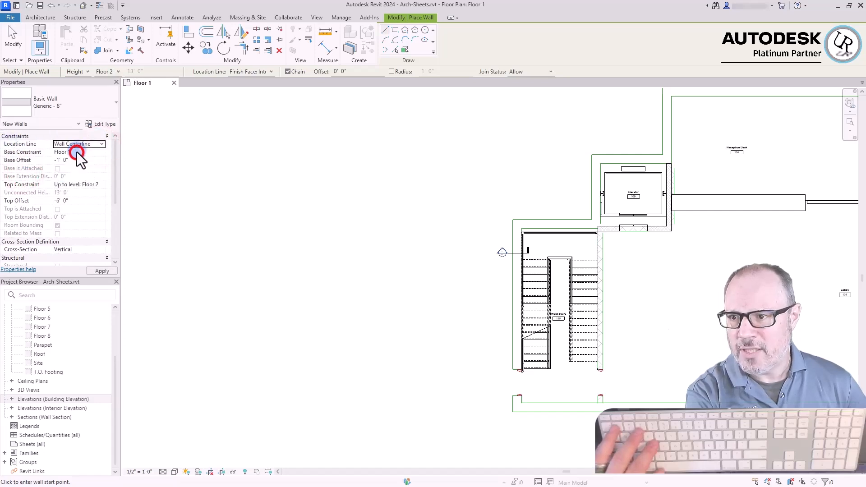
{"action": "left_click", "coordinate": [72, 162]}
{"action": "type", "text": "0"}
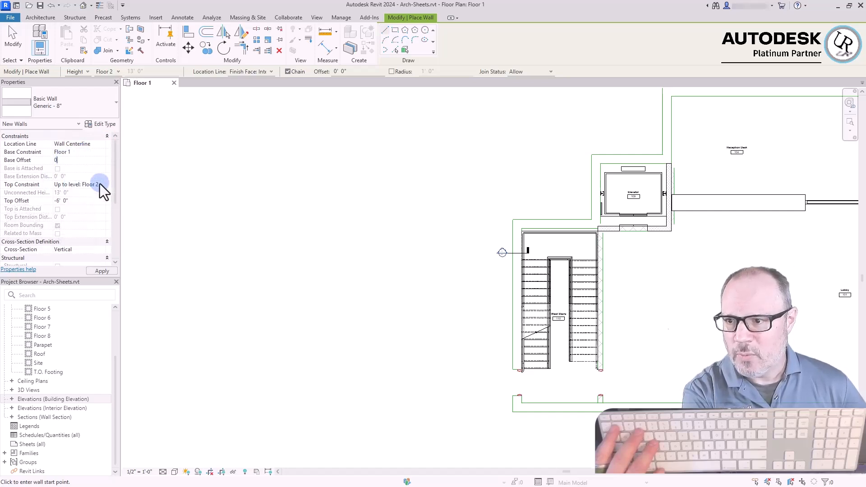
{"action": "left_click", "coordinate": [77, 200]}
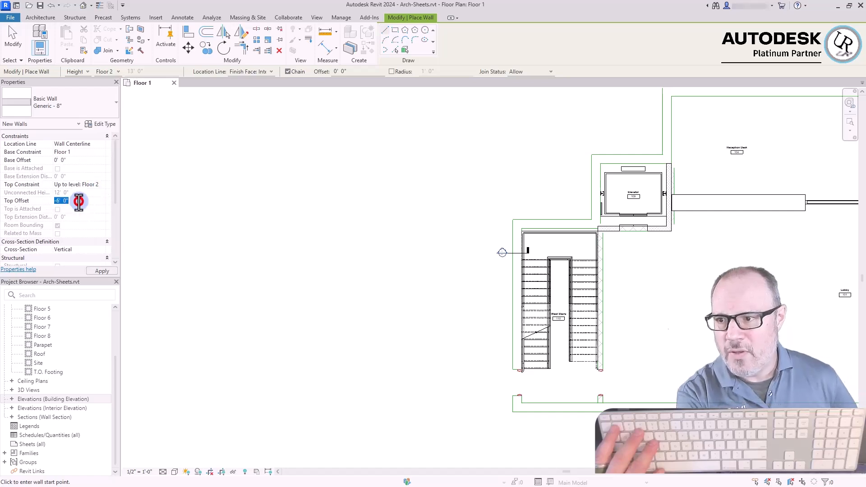
{"action": "type", "text": "0"}
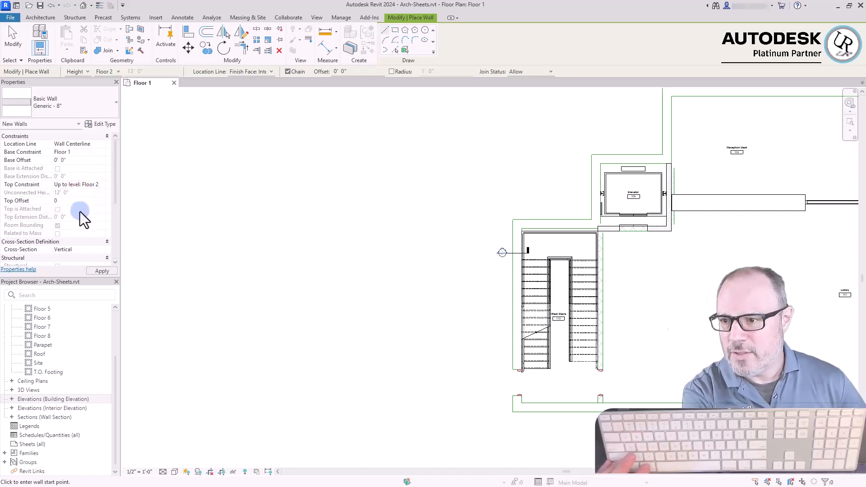
Draw a vertical wall about 10' 0" long in the empty area west of the stairs
{"action": "left_click", "coordinate": [377, 164]}
{"action": "left_click", "coordinate": [377, 244]}
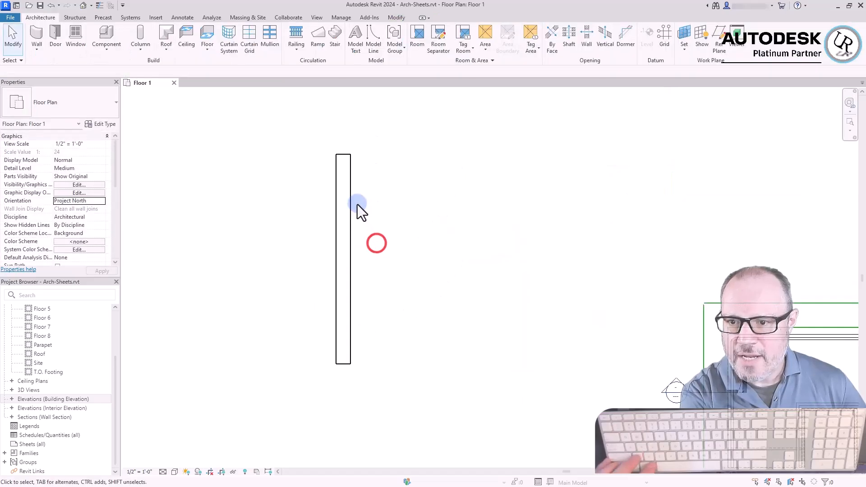
{"action": "left_click", "coordinate": [349, 202]}
{"action": "scroll", "coordinate": [348, 170], "scroll_direction": "up", "scroll_amount": 3}
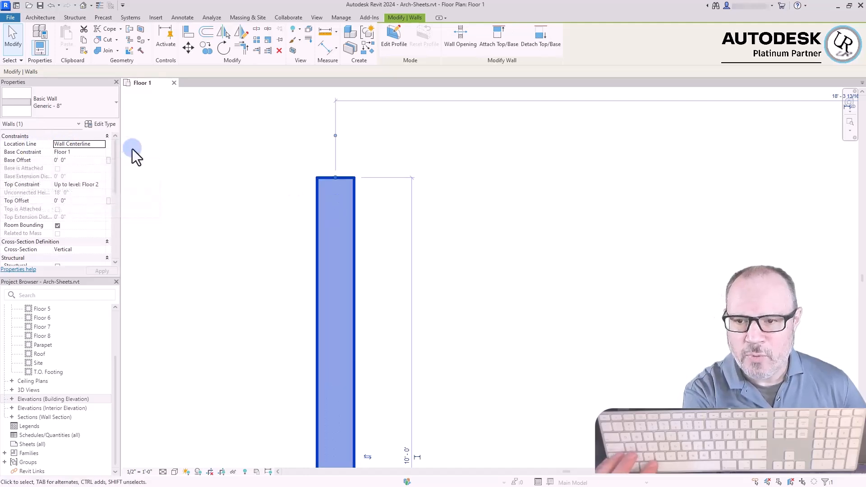
{"action": "left_click", "coordinate": [257, 194]}
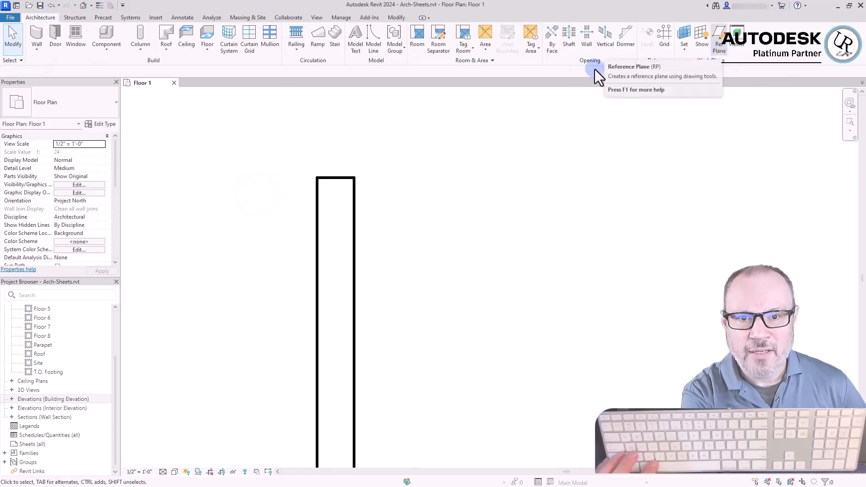
Draw two vertical reference planes along the wall's two long faces, extending past its upper end
{"action": "left_click", "coordinate": [720, 48]}
{"action": "left_click", "coordinate": [355, 354]}
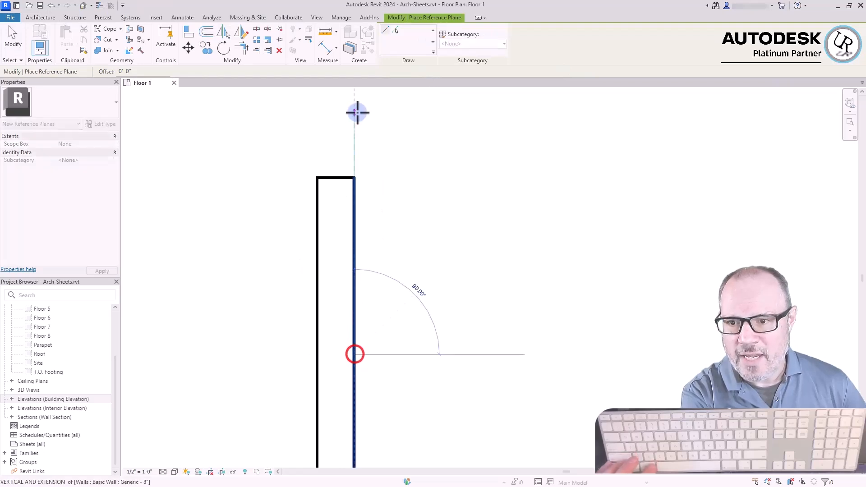
{"action": "left_click", "coordinate": [358, 97]}
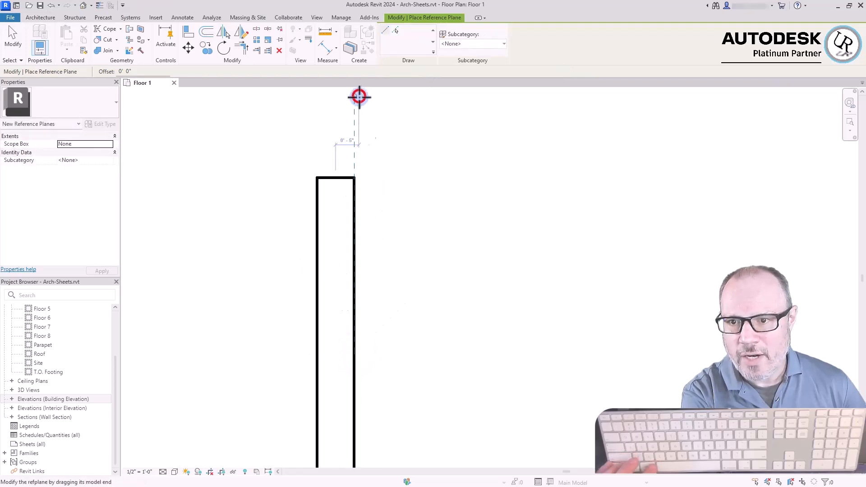
{"action": "left_click", "coordinate": [315, 345]}
{"action": "left_click", "coordinate": [318, 93]}
{"action": "key", "text": "Escape"}
{"action": "key", "text": "Escape"}
Change the wall's type to Generic - 12" and clear the selection
{"action": "scroll", "coordinate": [465, 248], "scroll_direction": "down", "scroll_amount": 2}
{"action": "scroll", "coordinate": [405, 169], "scroll_direction": "up", "scroll_amount": 3}
{"action": "scroll", "coordinate": [405, 169], "scroll_direction": "up", "scroll_amount": 1}
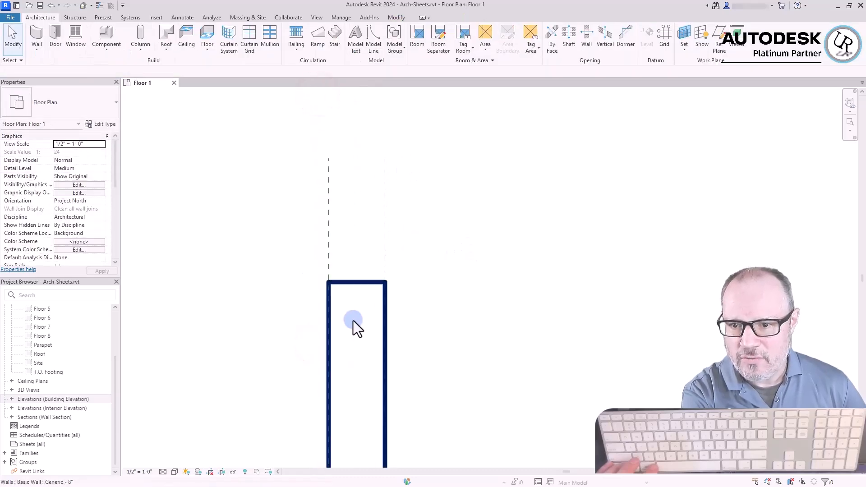
{"action": "left_click", "coordinate": [357, 289]}
{"action": "middle_click_drag", "start_coordinate": [411, 327], "coordinate": [431, 221]}
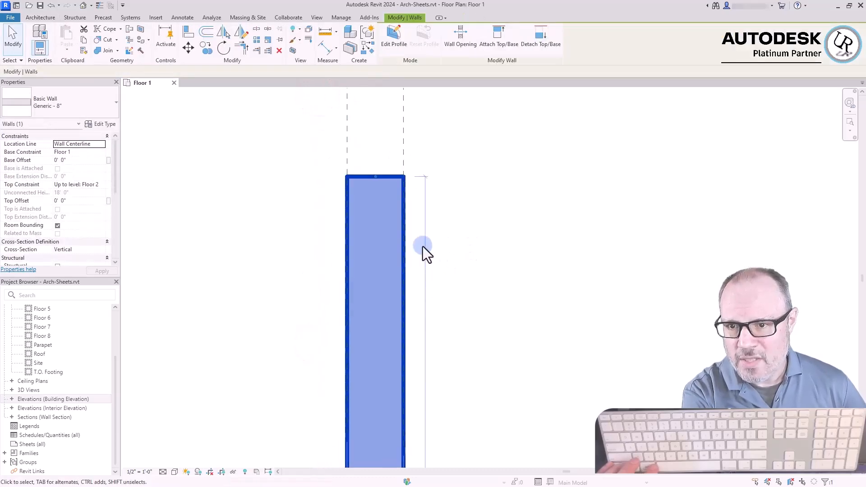
{"action": "left_click", "coordinate": [61, 98]}
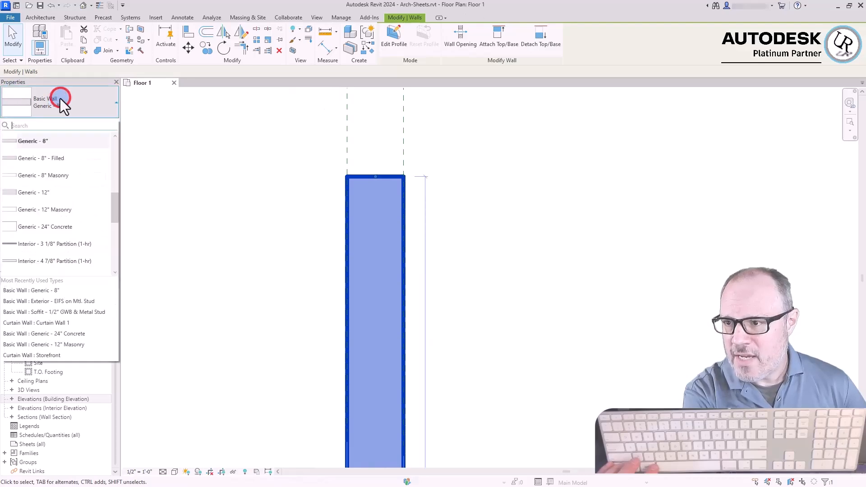
{"action": "left_click", "coordinate": [56, 193]}
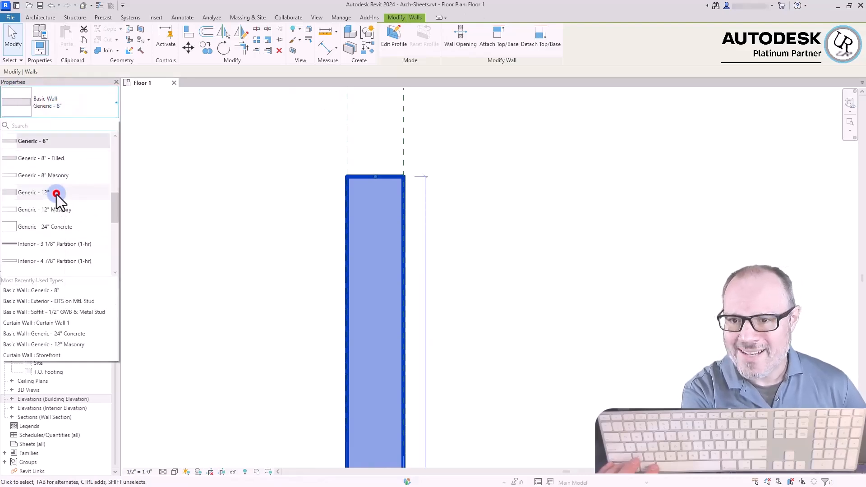
{"action": "left_click", "coordinate": [574, 209]}
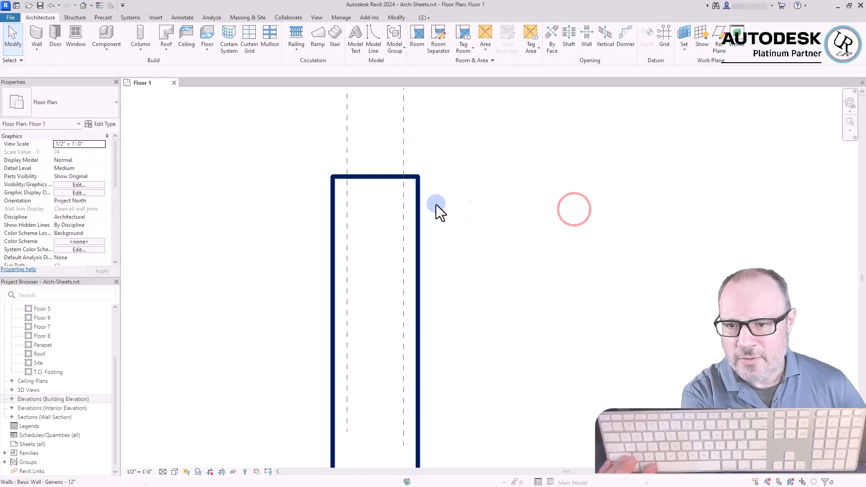
Change the vertical wall's type to Generic - 6" and clear the selection
{"action": "left_click", "coordinate": [387, 176]}
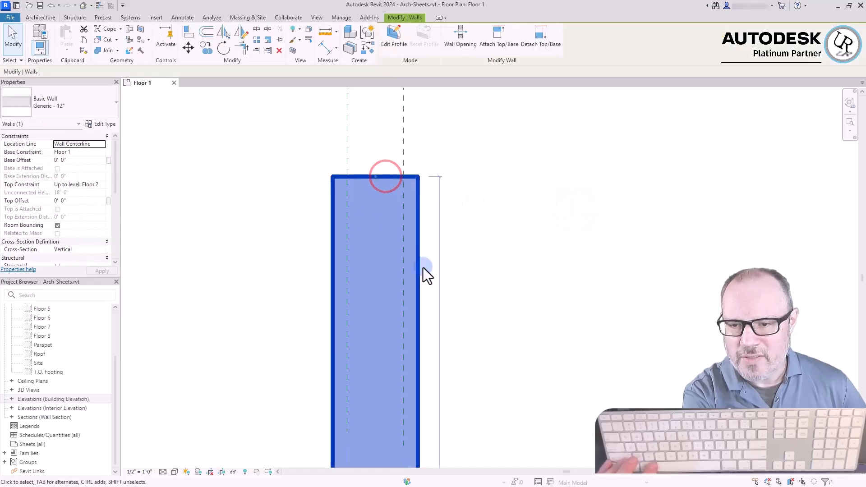
{"action": "left_click", "coordinate": [300, 277]}
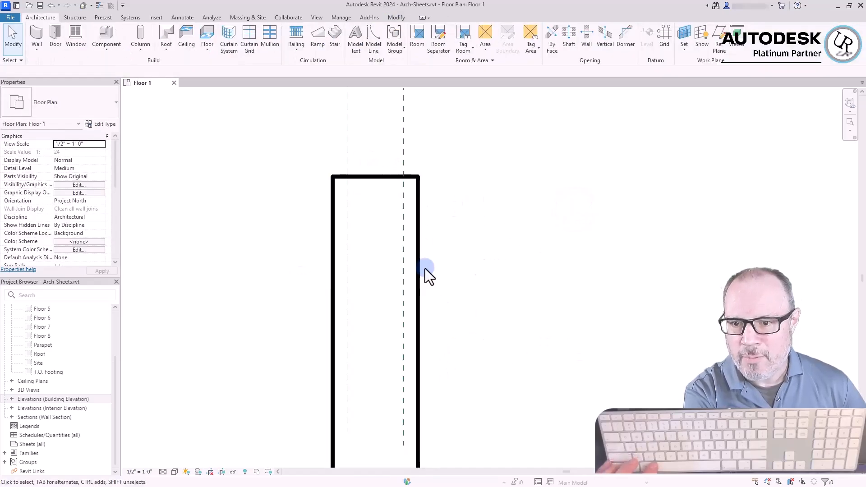
{"action": "left_click", "coordinate": [360, 206]}
{"action": "left_click", "coordinate": [73, 102]}
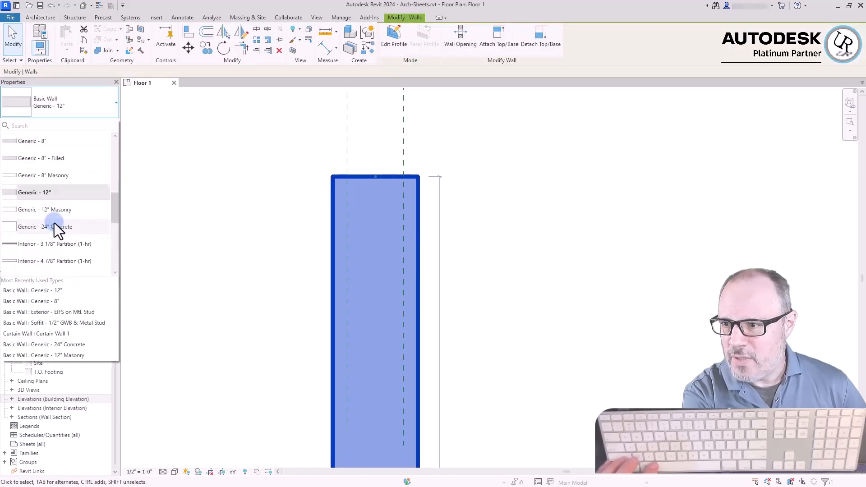
{"action": "left_click", "coordinate": [44, 159]}
{"action": "left_click", "coordinate": [517, 233]}
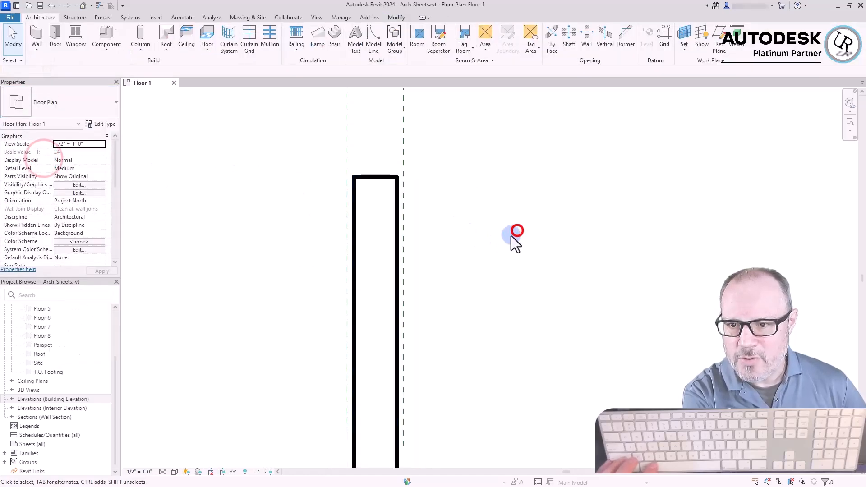
{"action": "left_click_drag", "start_coordinate": [483, 118], "coordinate": [322, 148]}
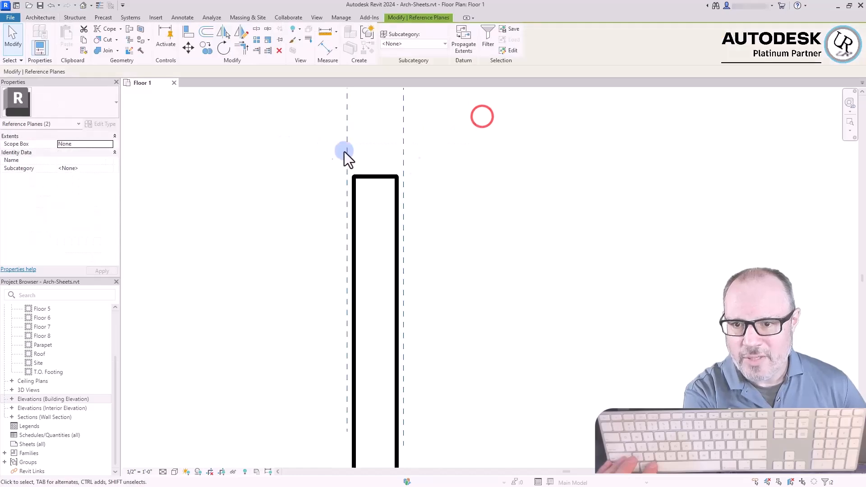
{"action": "key", "text": "Escape"}
Change the wall's type to Generic - 8" so its faces meet both reference planes
{"action": "scroll", "coordinate": [367, 163], "scroll_direction": "up", "scroll_amount": 3}
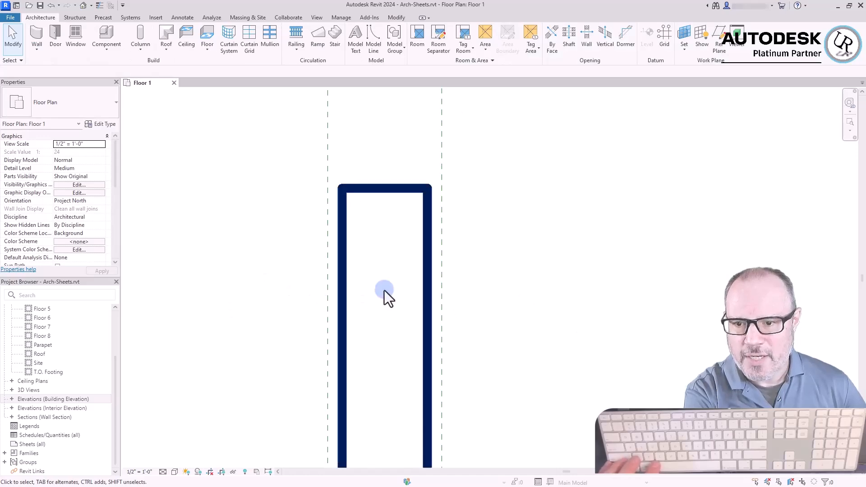
{"action": "left_click", "coordinate": [425, 289]}
{"action": "scroll", "coordinate": [434, 283], "scroll_direction": "down", "scroll_amount": 2}
{"action": "left_click", "coordinate": [553, 276]}
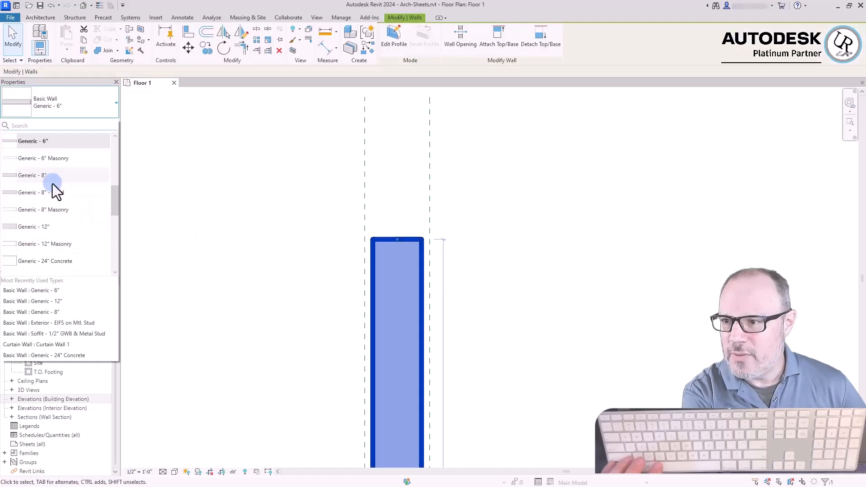
{"action": "left_click", "coordinate": [52, 178]}
Set the wall's location line to Finish Face: Exterior and check it against the reference plane along the exterior face
{"action": "left_click", "coordinate": [433, 248]}
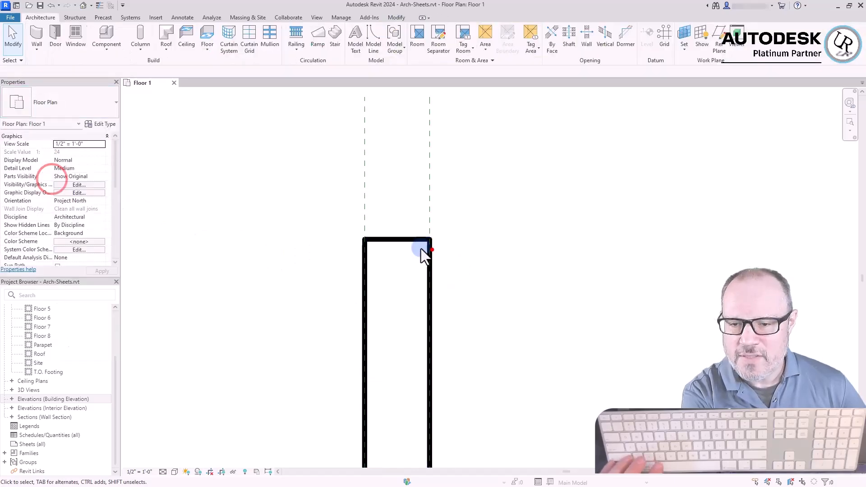
{"action": "left_click", "coordinate": [443, 238]}
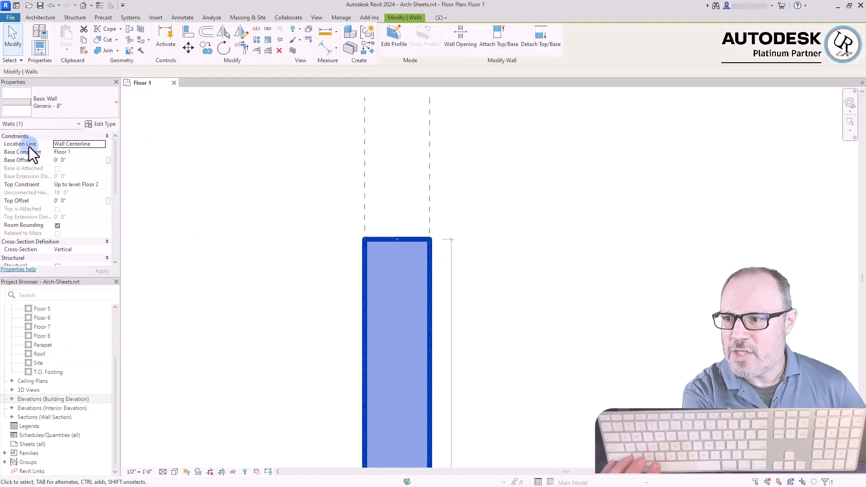
{"action": "left_click", "coordinate": [102, 144]}
{"action": "left_click", "coordinate": [143, 177]}
{"action": "scroll", "coordinate": [433, 255], "scroll_direction": "up", "scroll_amount": 5}
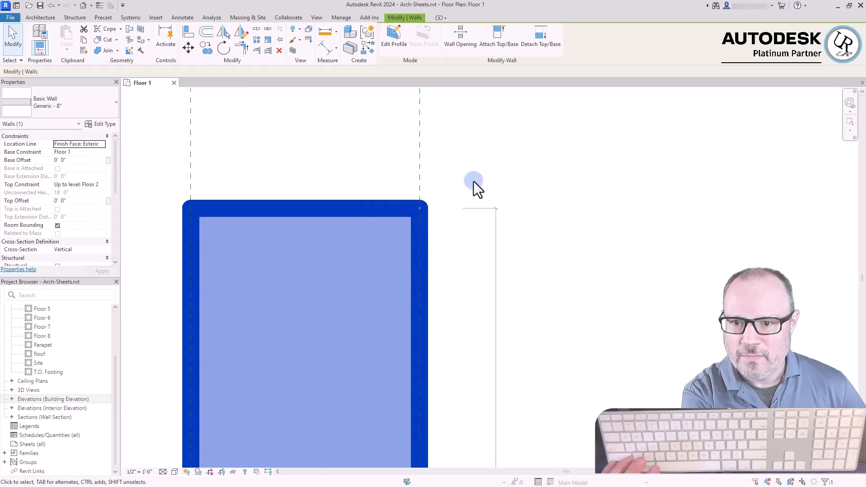
{"action": "scroll", "coordinate": [465, 167], "scroll_direction": "down", "scroll_amount": 3}
{"action": "left_click", "coordinate": [474, 145]}
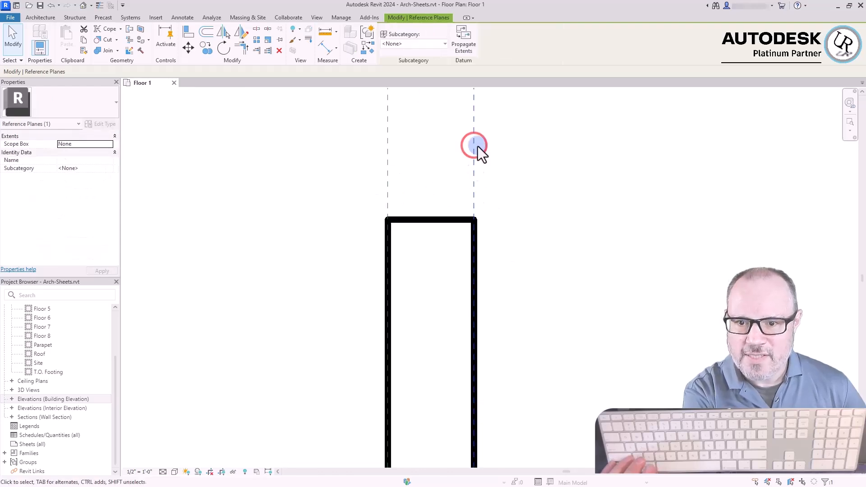
{"action": "left_click", "coordinate": [283, 249]}
Change the exterior-aligned wall's type to Generic - 12" and clear the selection
{"action": "left_click", "coordinate": [401, 221]}
{"action": "left_click", "coordinate": [59, 106]}
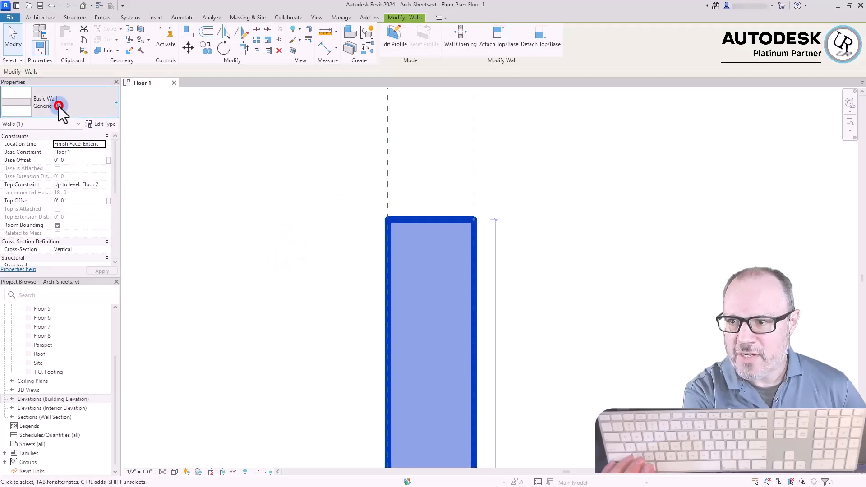
{"action": "left_click", "coordinate": [46, 196]}
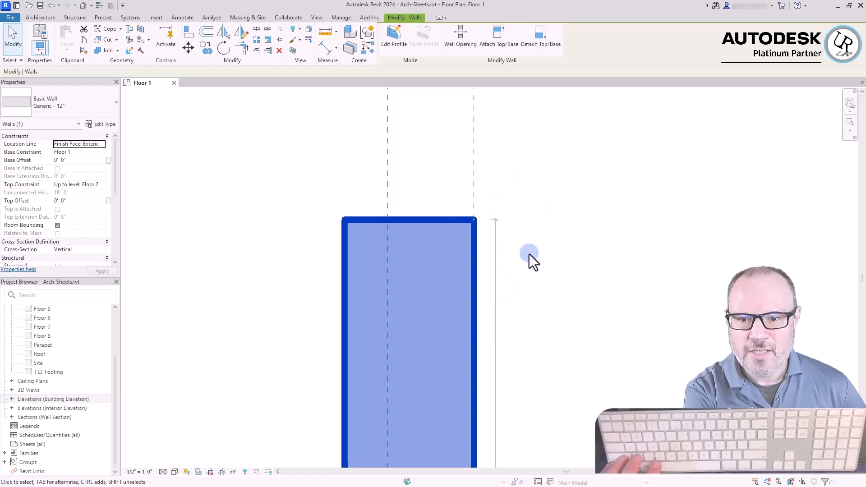
{"action": "left_click", "coordinate": [269, 294]}
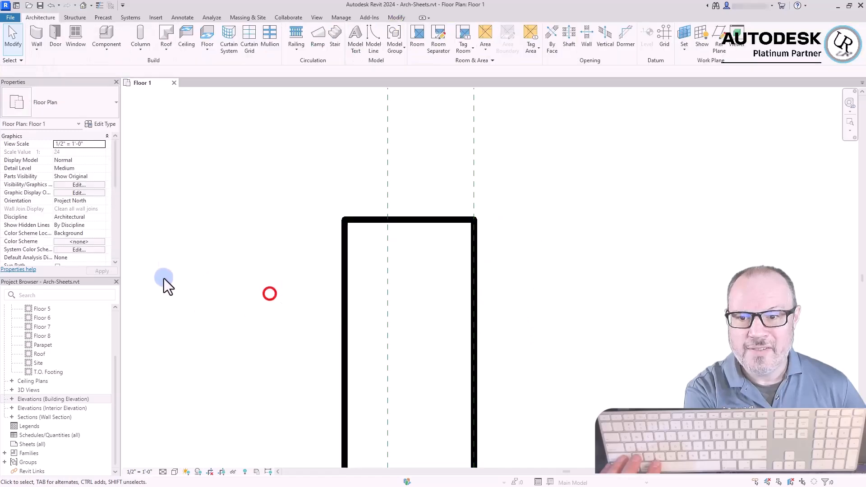
{"action": "left_click", "coordinate": [233, 297]}
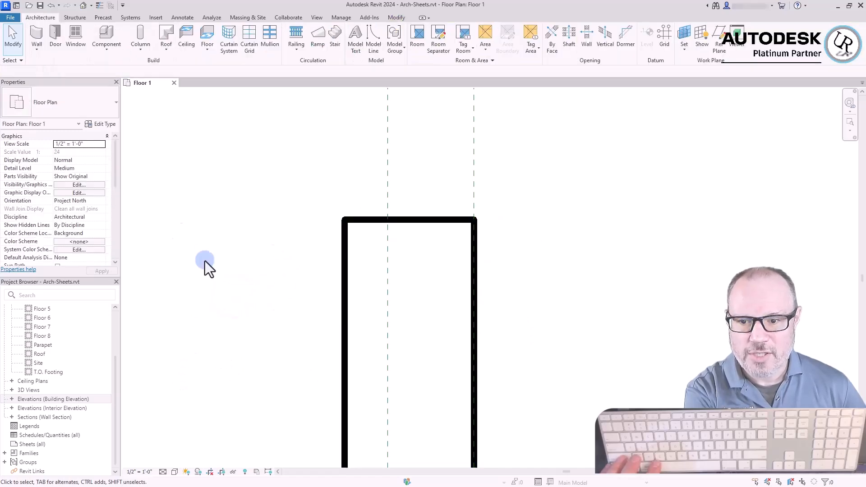
Switch the wall, still located by its exterior finish face, to the Generic - 6" type and deselect it
{"action": "left_click", "coordinate": [197, 252], "text": "ctrl"}
{"action": "left_click", "coordinate": [53, 98]}
{"action": "scroll", "coordinate": [67, 211], "scroll_direction": "up", "scroll_amount": 3}
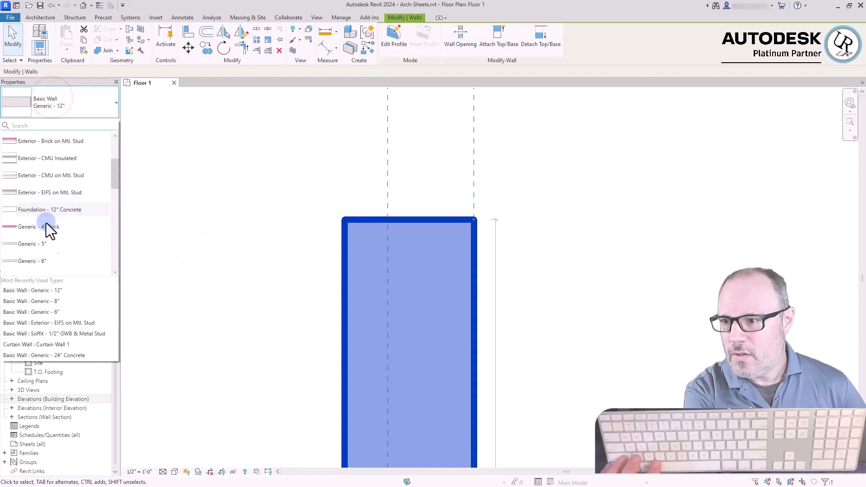
{"action": "left_click", "coordinate": [36, 261]}
{"action": "left_click", "coordinate": [538, 240]}
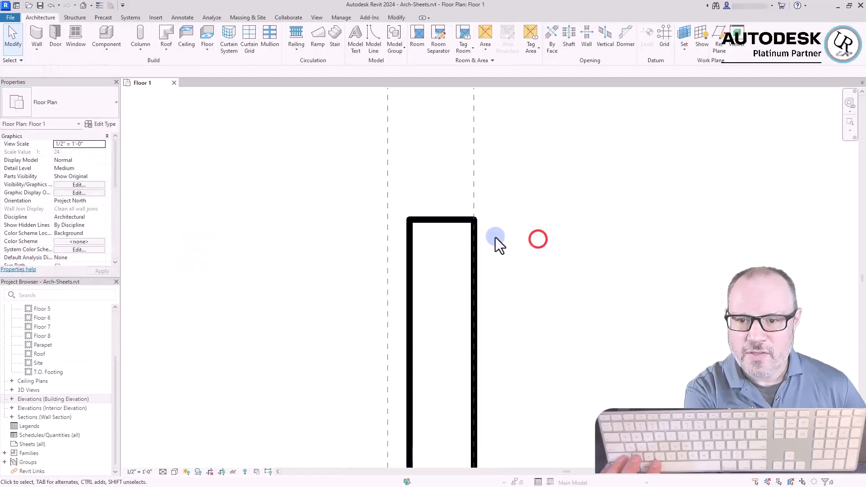
Return the wall to the Generic - 8" type and set its location line to Finish Face: Interior
{"action": "left_click", "coordinate": [408, 260]}
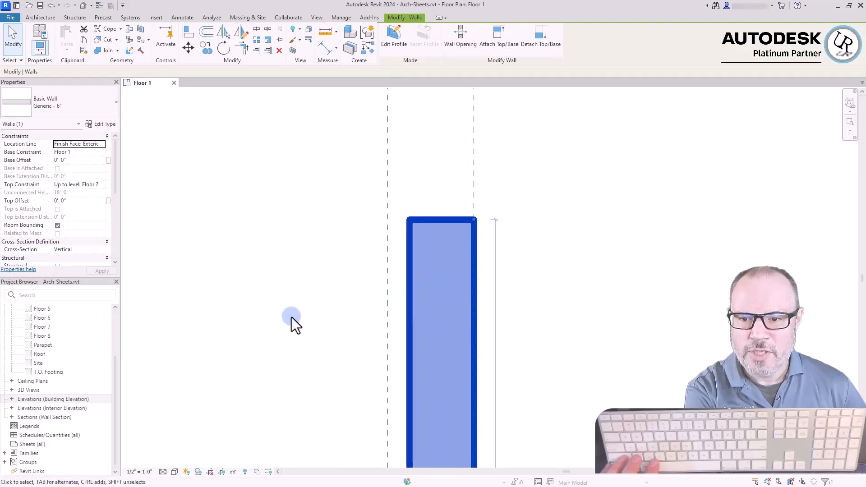
{"action": "left_click", "coordinate": [473, 172]}
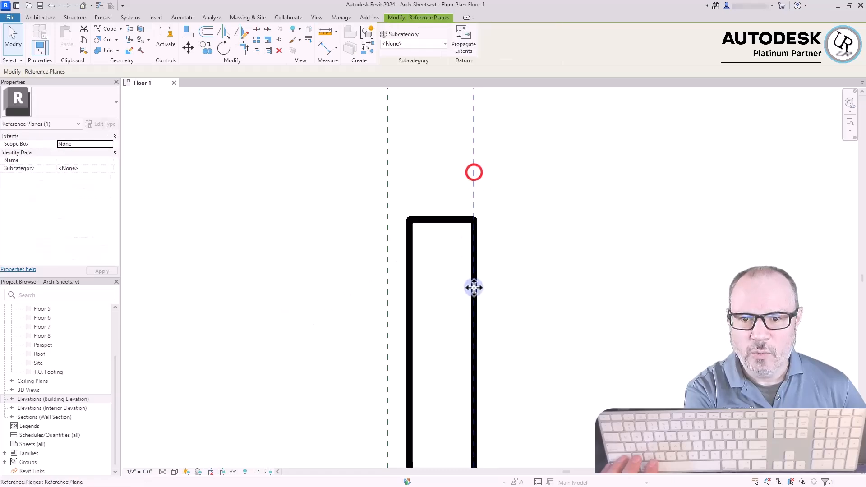
{"action": "left_click_drag", "start_coordinate": [508, 324], "coordinate": [352, 219]}
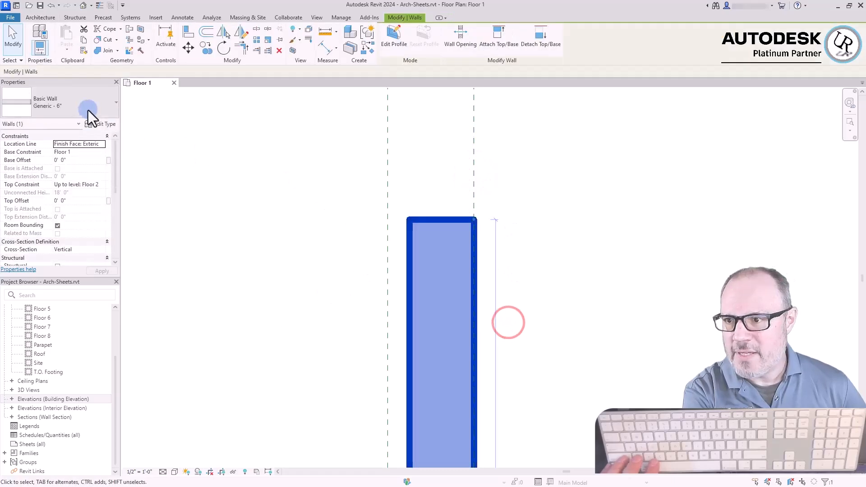
{"action": "left_click", "coordinate": [101, 143]}
{"action": "left_click", "coordinate": [90, 116]}
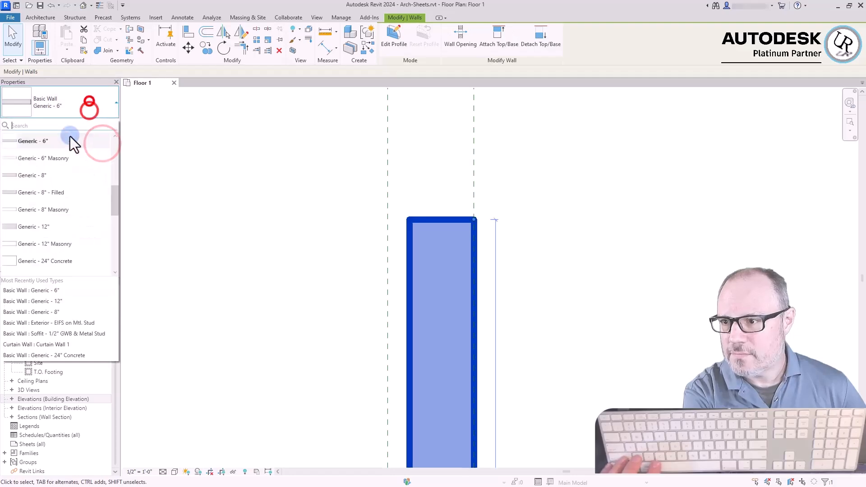
{"action": "left_click", "coordinate": [45, 176]}
{"action": "left_click", "coordinate": [102, 144]}
{"action": "left_click", "coordinate": [86, 174]}
Switch the interior-aligned wall's type to Generic - 12", followed by Generic - 6", and clear the selection
{"action": "left_click", "coordinate": [77, 102]}
{"action": "left_click", "coordinate": [39, 193]}
{"action": "left_click", "coordinate": [86, 106]}
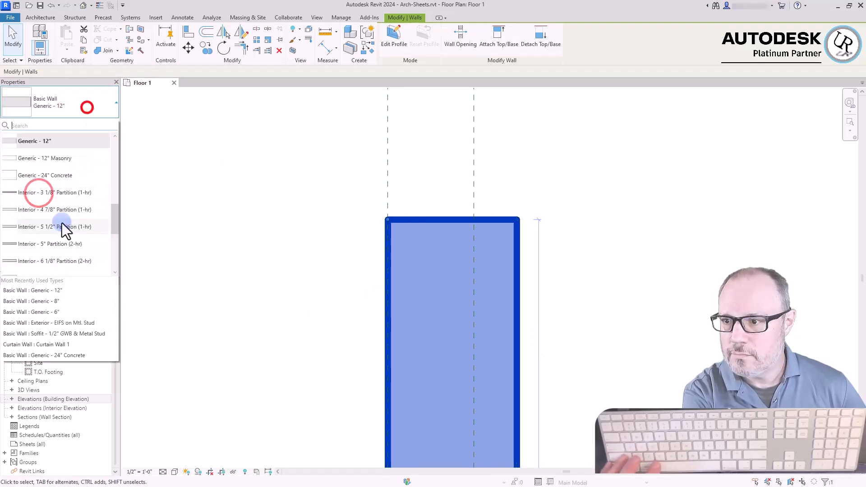
{"action": "scroll", "coordinate": [56, 188], "scroll_direction": "up", "scroll_amount": 5}
{"action": "left_click", "coordinate": [45, 212]}
{"action": "left_click", "coordinate": [280, 221]}
Set the interior-aligned wall's type back to Generic - 8" and deselect it
{"action": "left_click", "coordinate": [408, 220]}
{"action": "left_click", "coordinate": [72, 103]}
{"action": "left_click", "coordinate": [53, 176]}
{"action": "left_click", "coordinate": [589, 225]}
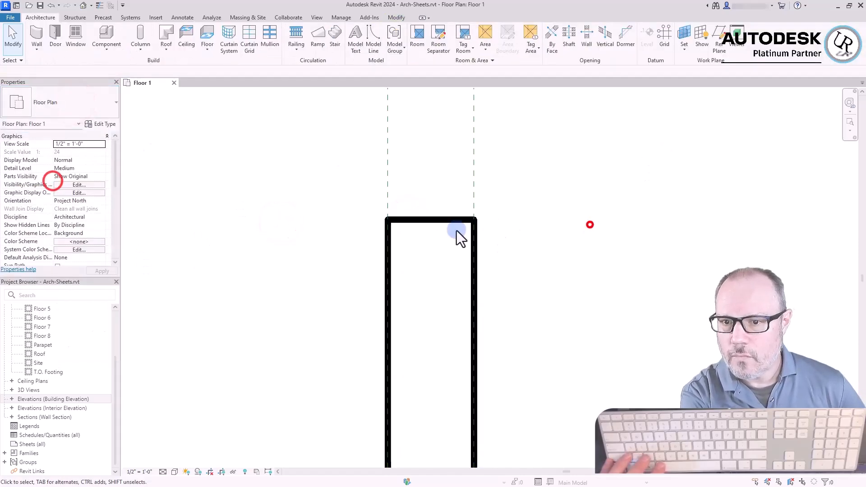
Change the wall's type to Exterior - Brick and CMU on MTL. Stud and clear the selection
{"action": "left_click", "coordinate": [436, 223]}
{"action": "left_click", "coordinate": [79, 102]}
{"action": "scroll", "coordinate": [45, 213], "scroll_direction": "up", "scroll_amount": 5}
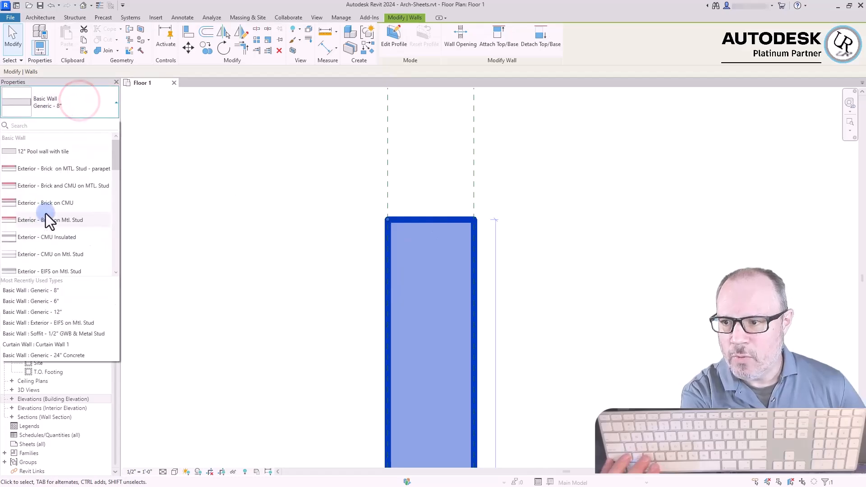
{"action": "left_click", "coordinate": [67, 185]}
{"action": "key", "text": "Escape"}
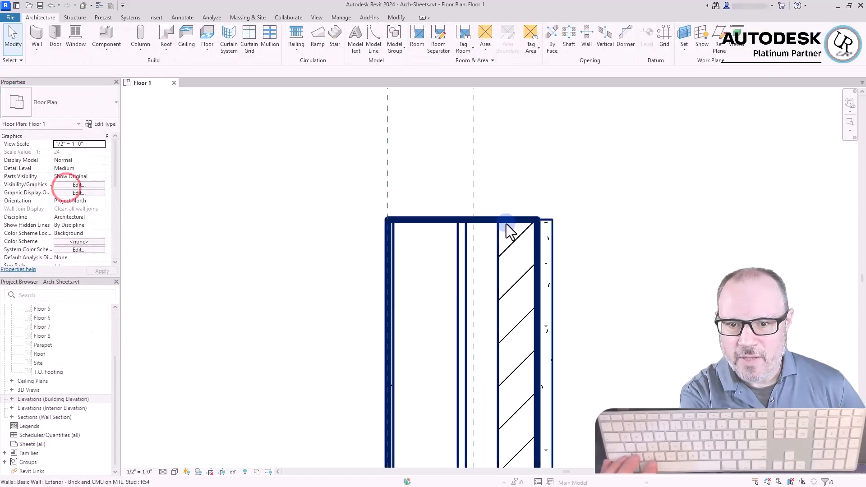
Change the wall's type to Exterior - Brick on CMU and clear the selection
{"action": "left_click", "coordinate": [511, 223]}
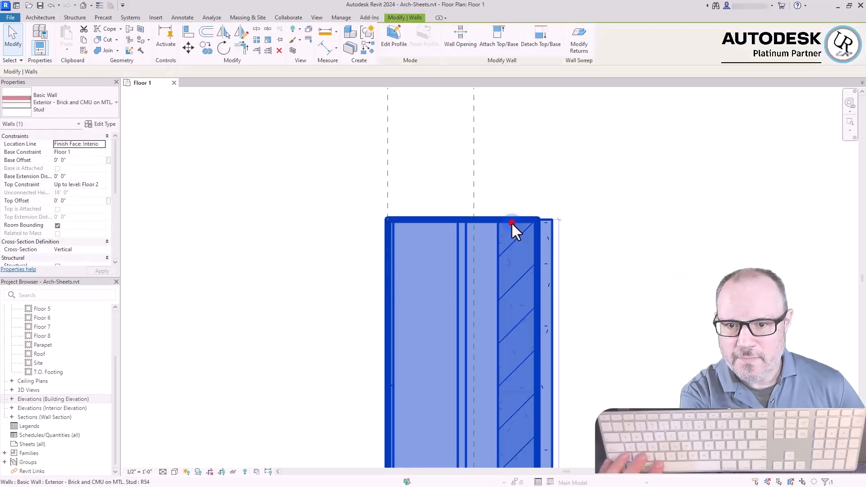
{"action": "left_click", "coordinate": [70, 113]}
{"action": "left_click", "coordinate": [47, 174]}
{"action": "left_click", "coordinate": [603, 177]}
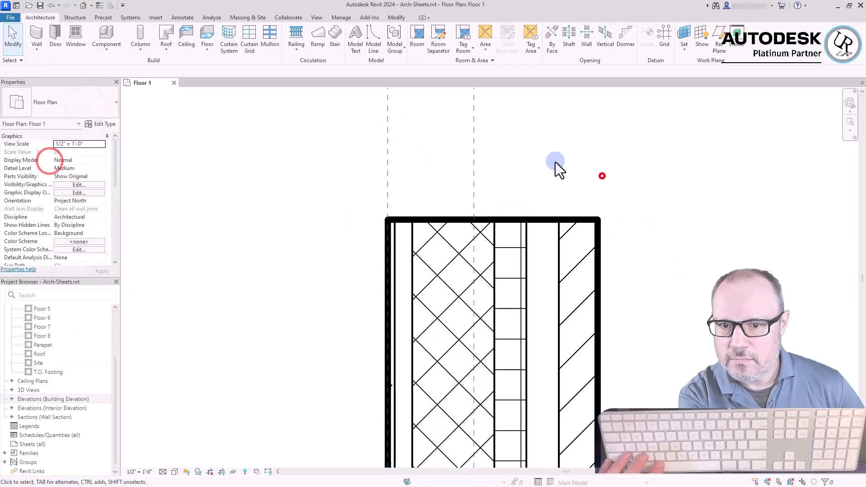
Move the reference plane crossing the wall's layers onto the outer face of its brick layer
{"action": "scroll", "coordinate": [344, 94], "scroll_direction": "down", "scroll_amount": 3}
{"action": "scroll", "coordinate": [449, 180], "scroll_direction": "up", "scroll_amount": 1}
{"action": "left_click", "coordinate": [403, 124]}
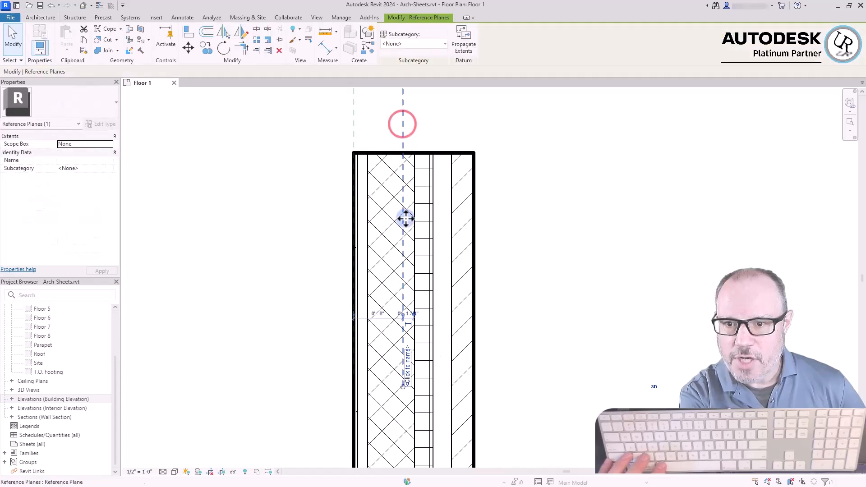
{"action": "left_click_drag", "start_coordinate": [406, 220], "coordinate": [477, 224]}
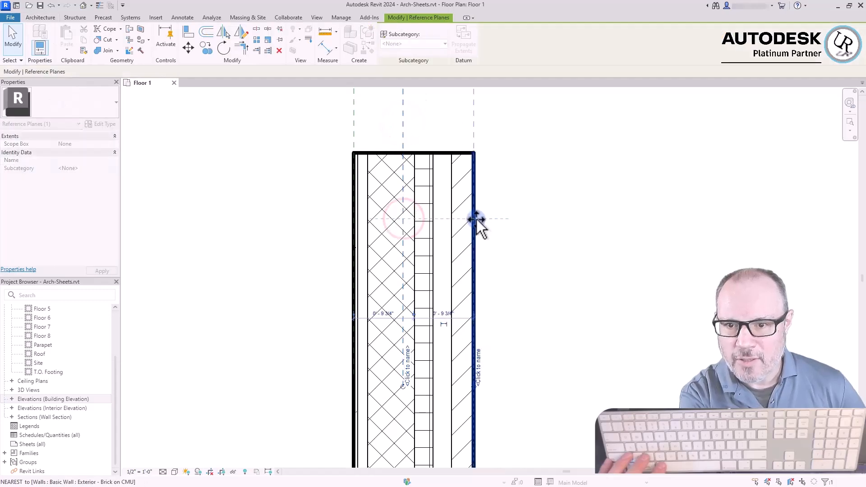
{"action": "left_click", "coordinate": [550, 220]}
Check the wall's interior-face location line at its upper end and change its type to Exterior - EIFS on Mtl. Stud
{"action": "left_click", "coordinate": [356, 156]}
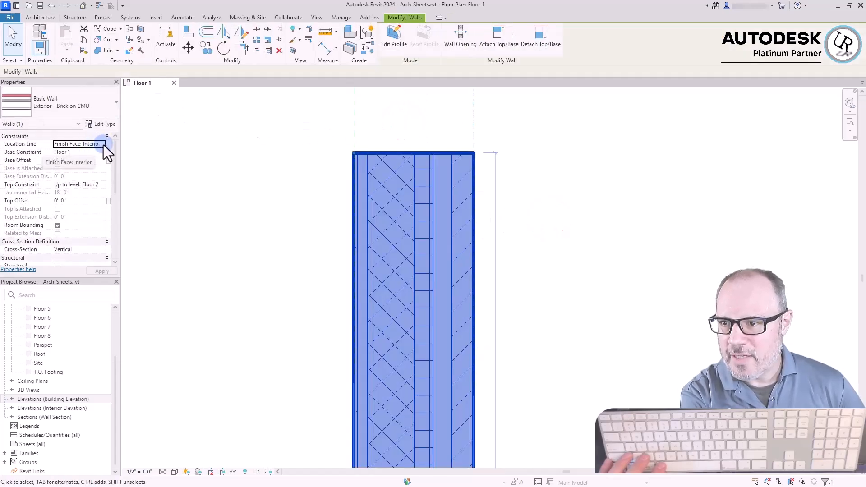
{"action": "scroll", "coordinate": [343, 153], "scroll_direction": "up", "scroll_amount": 3}
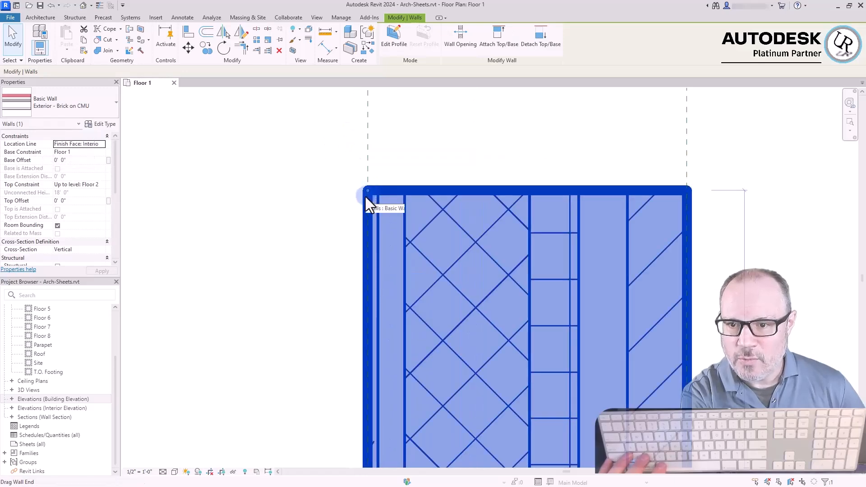
{"action": "scroll", "coordinate": [346, 163], "scroll_direction": "down", "scroll_amount": 3}
{"action": "left_click", "coordinate": [260, 220]}
{"action": "left_click", "coordinate": [440, 178]}
{"action": "left_click", "coordinate": [58, 108]}
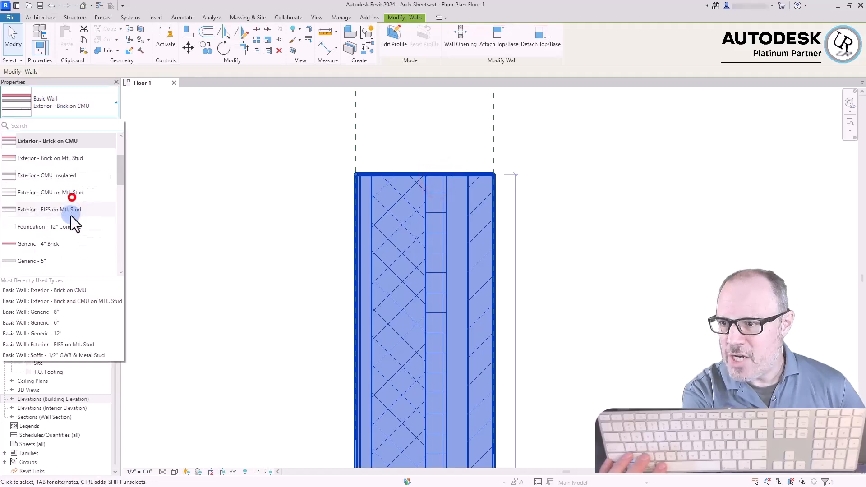
{"action": "left_click", "coordinate": [71, 215]}
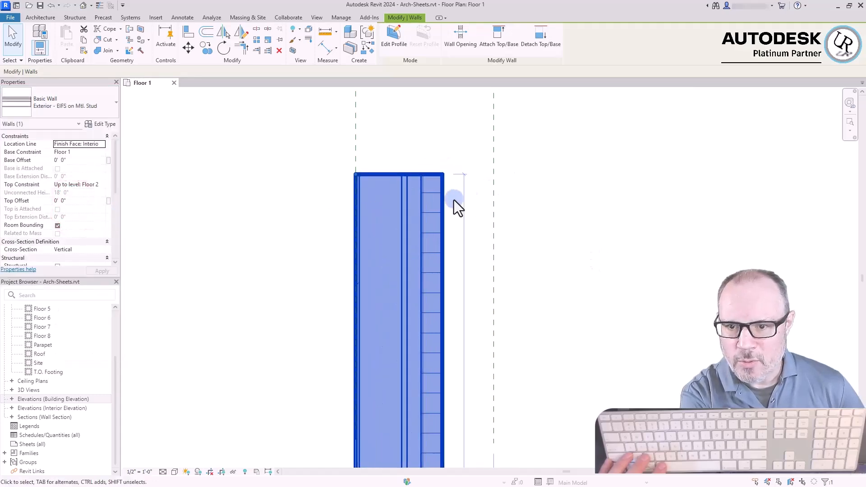
Switch the wall's type to Exterior - Brick on MTL. Stud - parapet, followed by Exterior - Brick on CMU
{"action": "left_click", "coordinate": [102, 100]}
{"action": "left_click", "coordinate": [58, 169]}
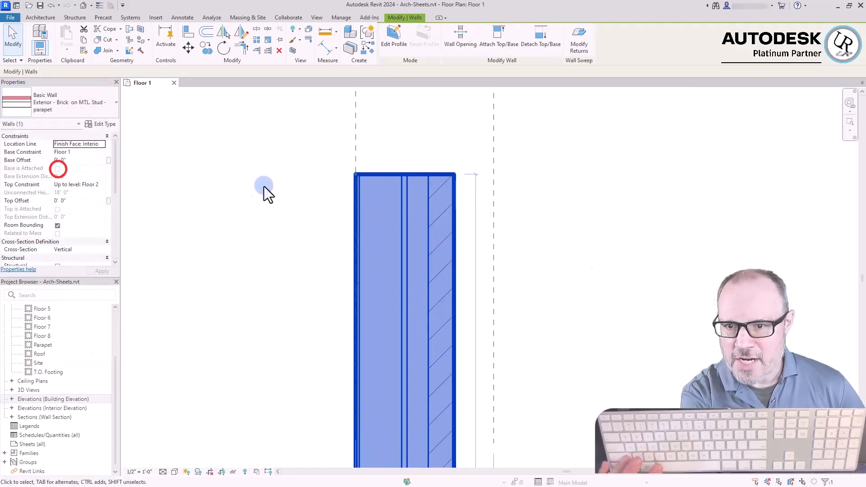
{"action": "left_click", "coordinate": [68, 106]}
{"action": "left_click", "coordinate": [68, 175]}
Set the wall's location line to Finish Face: Exterior and change its type to Generic - 4" Brick
{"action": "left_click", "coordinate": [102, 144]}
{"action": "left_click", "coordinate": [90, 169]}
{"action": "left_click", "coordinate": [60, 102]}
{"action": "left_click", "coordinate": [47, 245]}
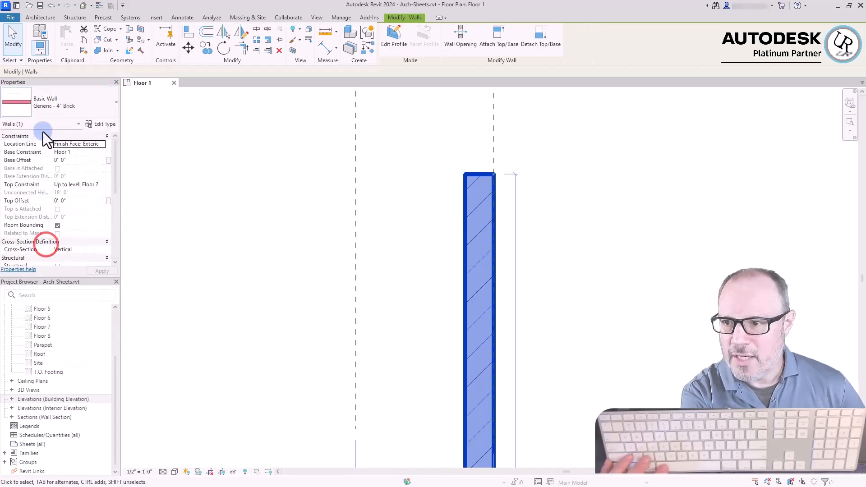
Change the wall's type to Generic - 6" Masonry, try another type, and return it to Exterior - Brick on CMU
{"action": "left_click", "coordinate": [43, 106]}
{"action": "left_click", "coordinate": [46, 193]}
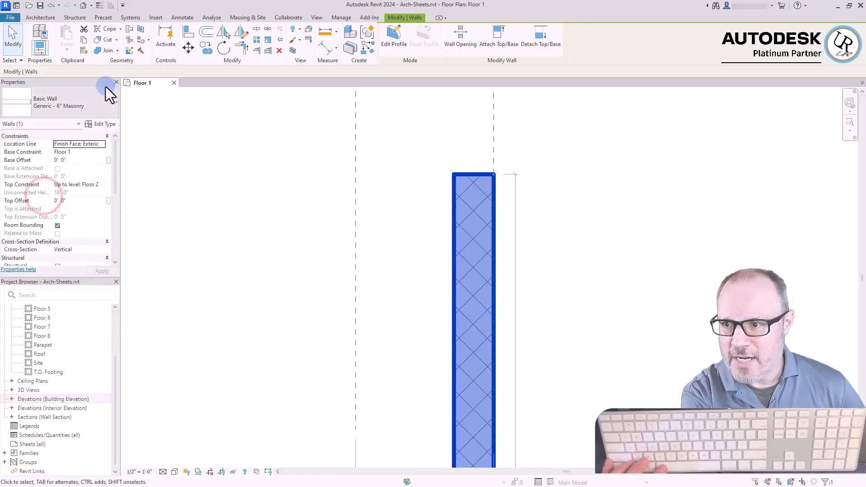
{"action": "left_click", "coordinate": [87, 105]}
{"action": "left_click", "coordinate": [81, 174]}
{"action": "left_click", "coordinate": [58, 94]}
{"action": "left_click", "coordinate": [44, 166]}
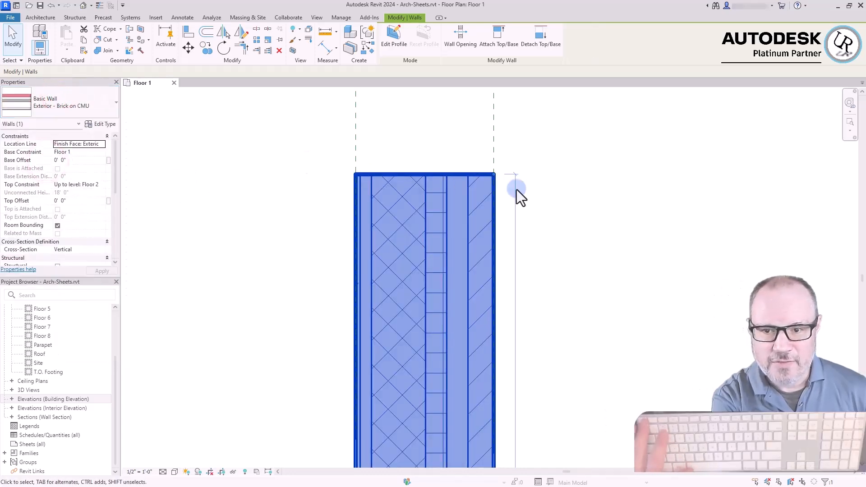
Reselect the Brick on CMU wall and flip its orientation about its exterior-face location line
{"action": "key", "text": "Escape"}
{"action": "scroll", "coordinate": [447, 188], "scroll_direction": "up", "scroll_amount": 1}
{"action": "left_click", "coordinate": [456, 177]}
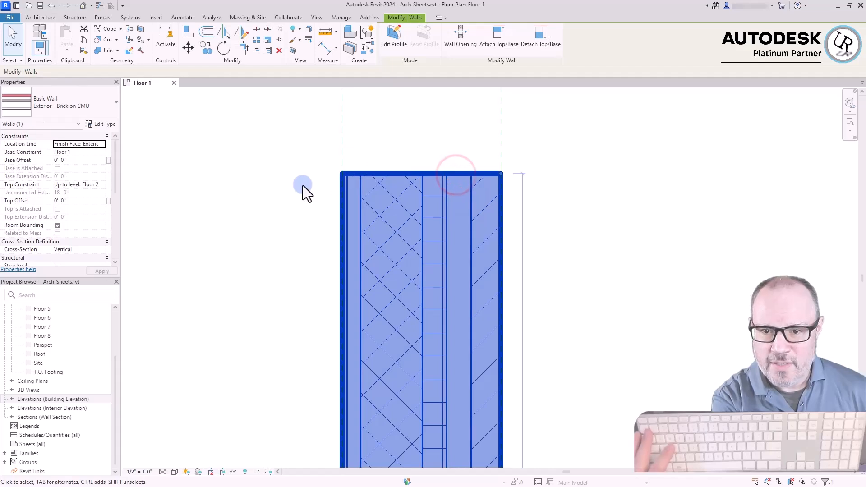
{"action": "left_click", "coordinate": [424, 176]}
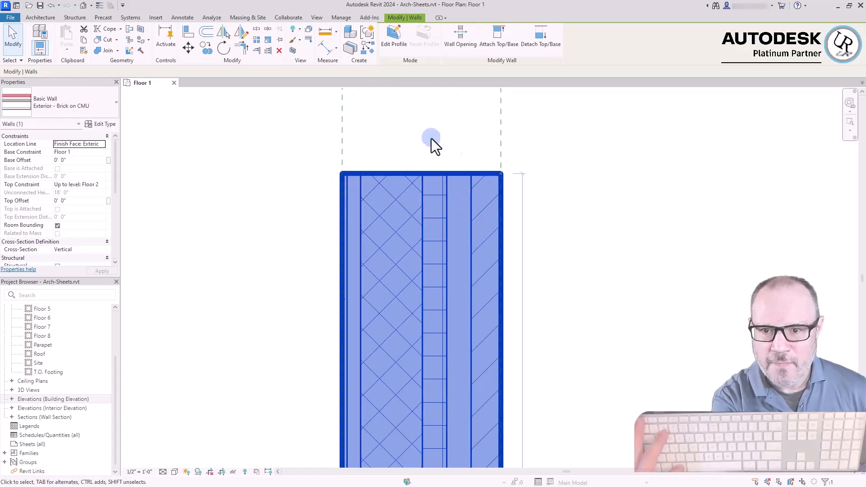
{"action": "scroll", "coordinate": [412, 130], "scroll_direction": "down", "scroll_amount": 5}
{"action": "scroll", "coordinate": [426, 247], "scroll_direction": "up", "scroll_amount": 5}
{"action": "scroll", "coordinate": [428, 239], "scroll_direction": "up", "scroll_amount": 3}
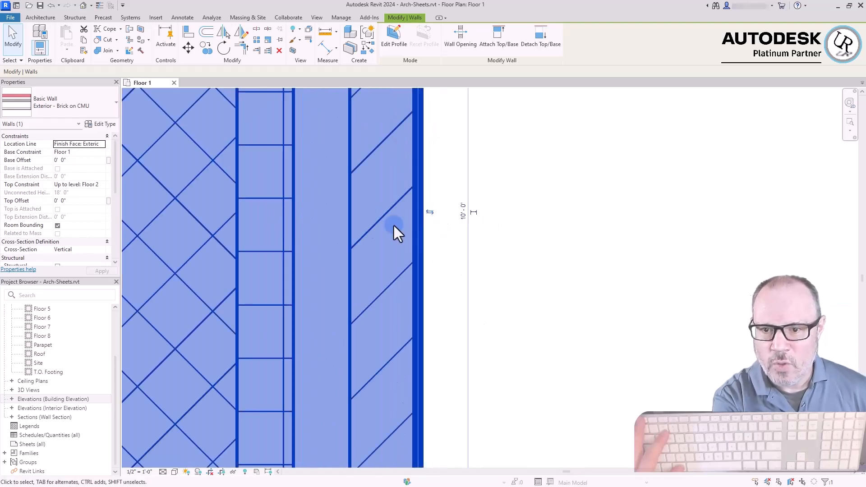
{"action": "left_click", "coordinate": [431, 213]}
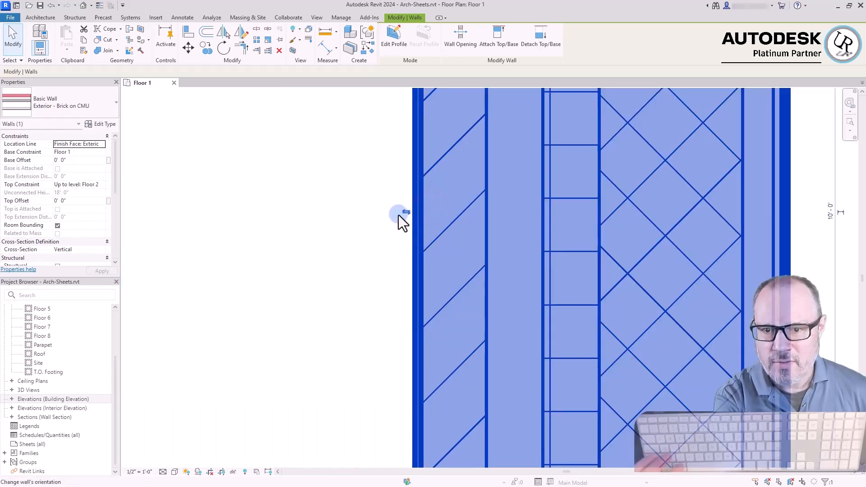
{"action": "scroll", "coordinate": [435, 280], "scroll_direction": "down", "scroll_amount": 5}
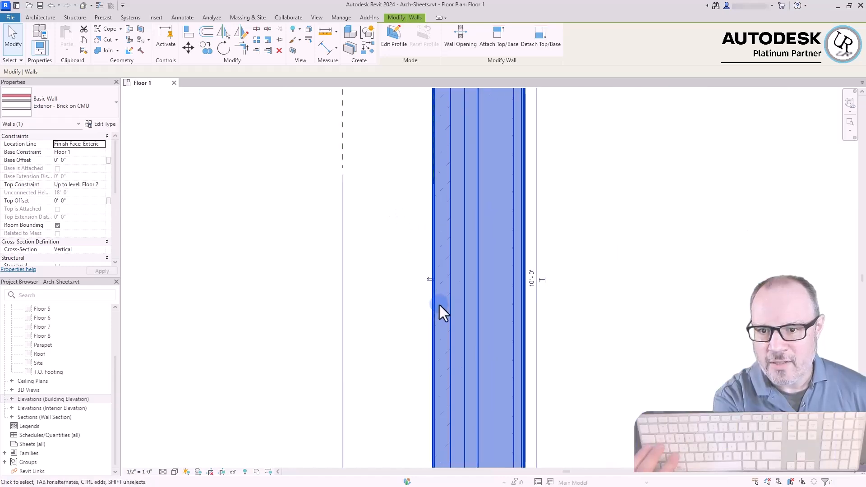
{"action": "scroll", "coordinate": [445, 157], "scroll_direction": "up", "scroll_amount": 4}
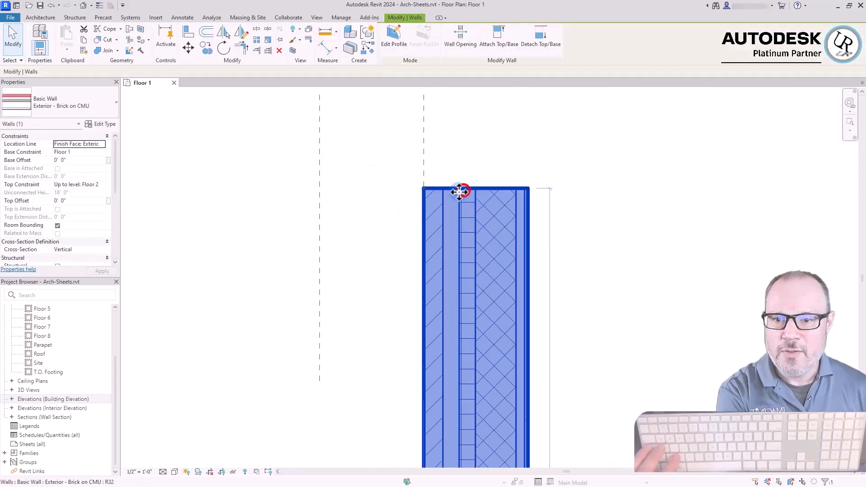
Flip the wall back and forth across its exterior face, ending with it between the two reference planes
{"action": "key", "text": "space"}
{"action": "key", "text": "space"}
{"action": "key", "text": "space"}
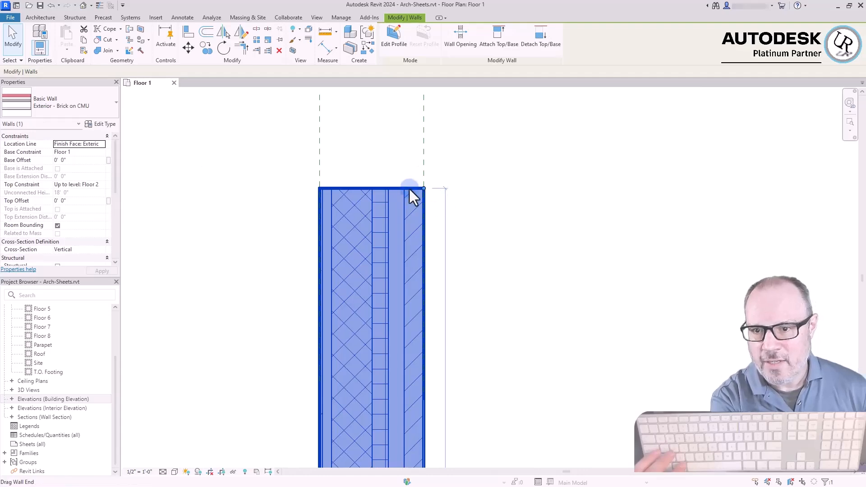
{"action": "scroll", "coordinate": [318, 186], "scroll_direction": "up", "scroll_amount": 2}
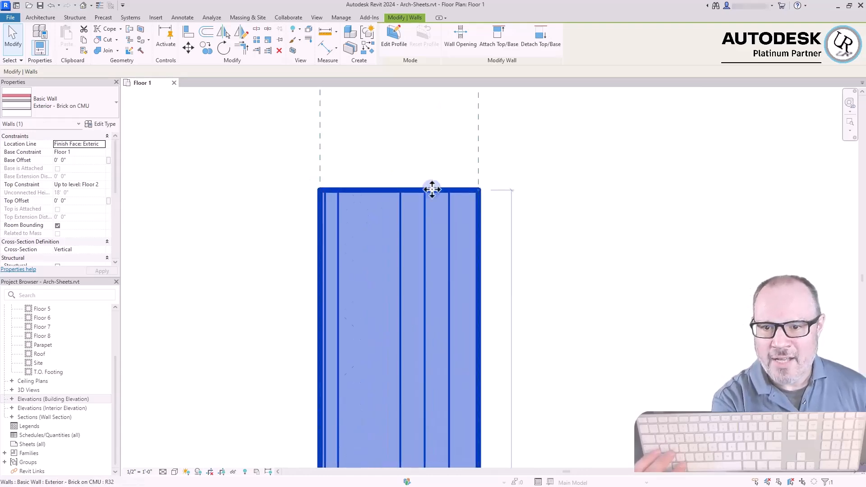
Highlight the two reference planes, reselect the wall and set its location line to Wall Centerline
{"action": "left_click_drag", "start_coordinate": [554, 131], "coordinate": [253, 171]}
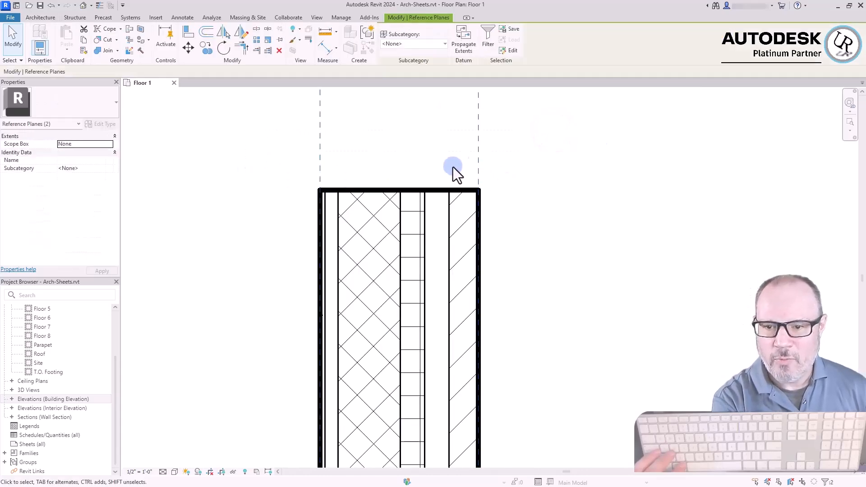
{"action": "left_click", "coordinate": [421, 190]}
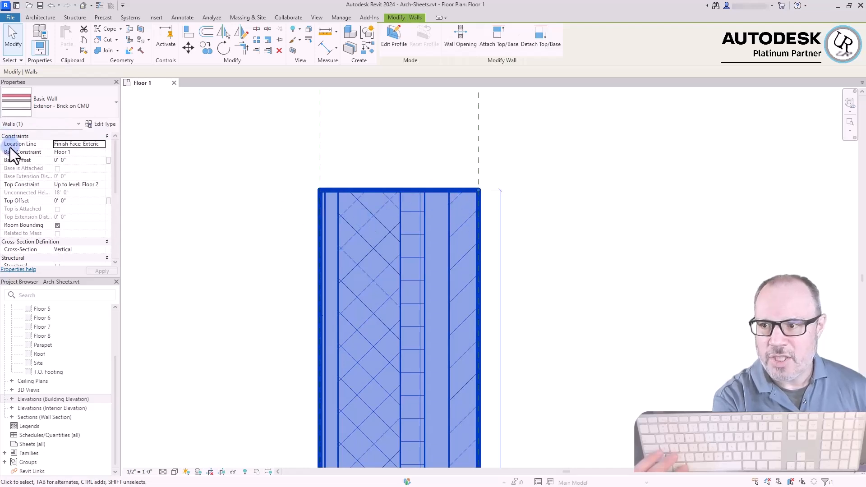
{"action": "left_click", "coordinate": [102, 143]}
{"action": "left_click", "coordinate": [102, 144]}
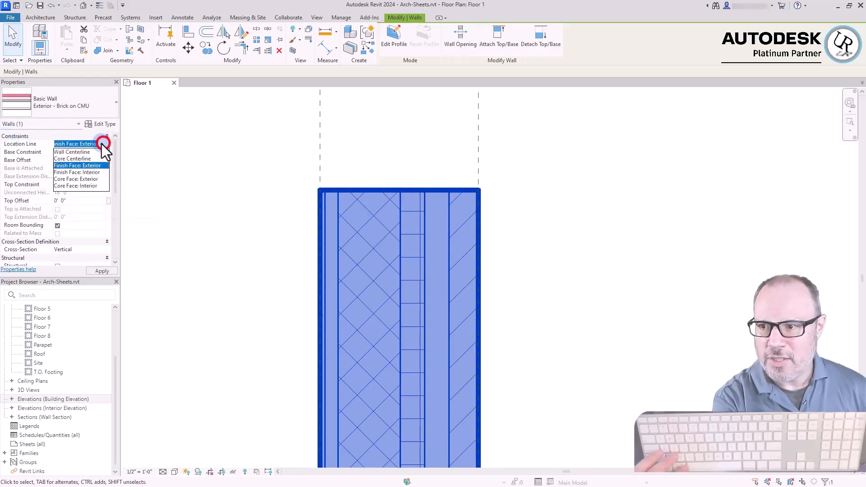
{"action": "left_click", "coordinate": [63, 155]}
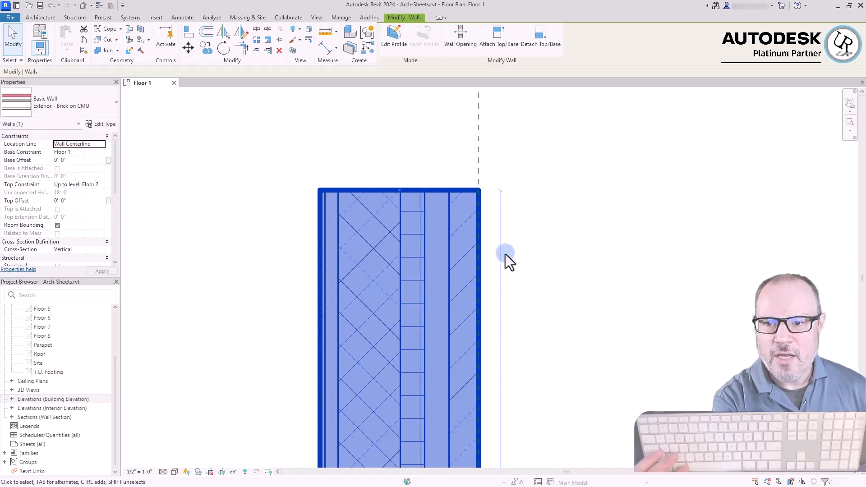
Flip the wall about its centerline and check its faces against the two reference planes
{"action": "key", "text": "space"}
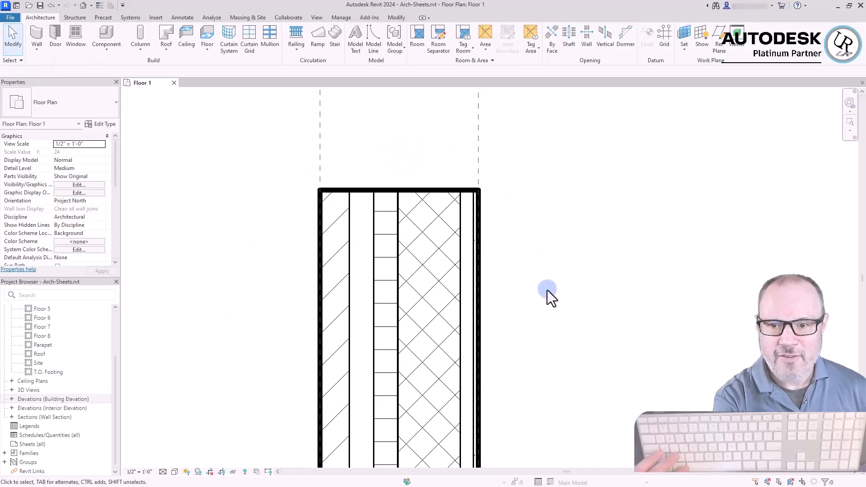
{"action": "left_click", "coordinate": [420, 189]}
{"action": "left_click_drag", "start_coordinate": [572, 116], "coordinate": [237, 155]}
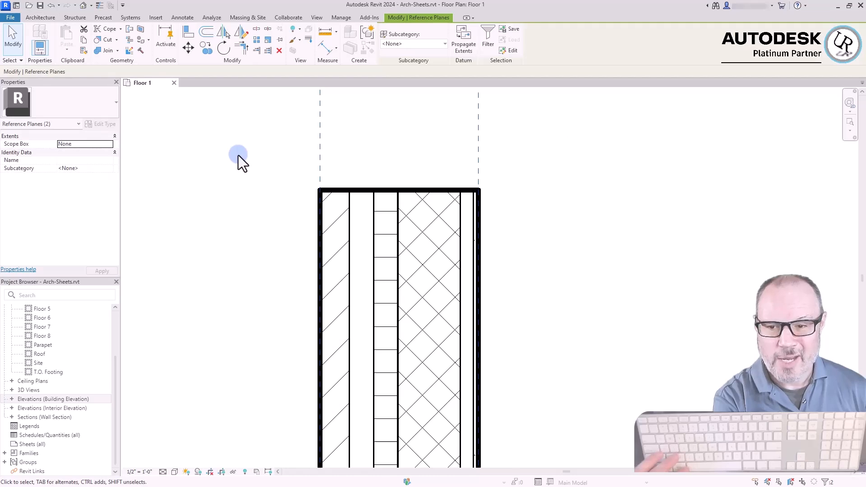
Reselect the wall and open the type properties of Exterior - Brick on CMU
{"action": "left_click", "coordinate": [448, 189]}
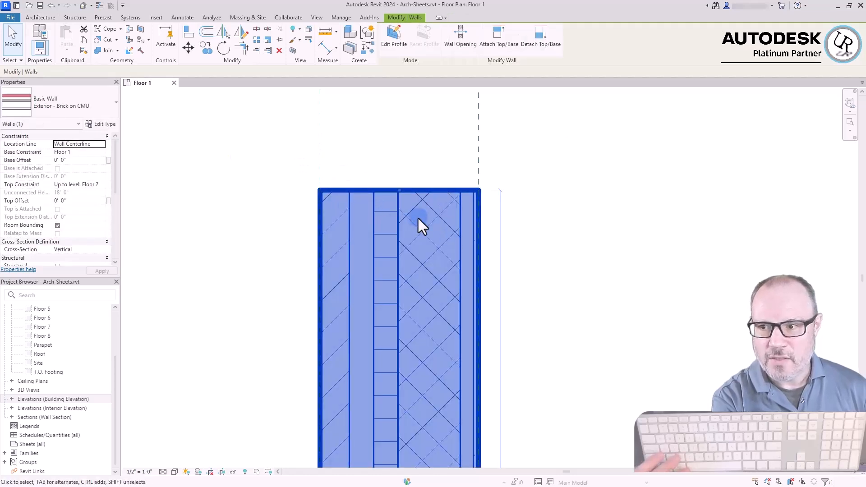
{"action": "left_click", "coordinate": [95, 125]}
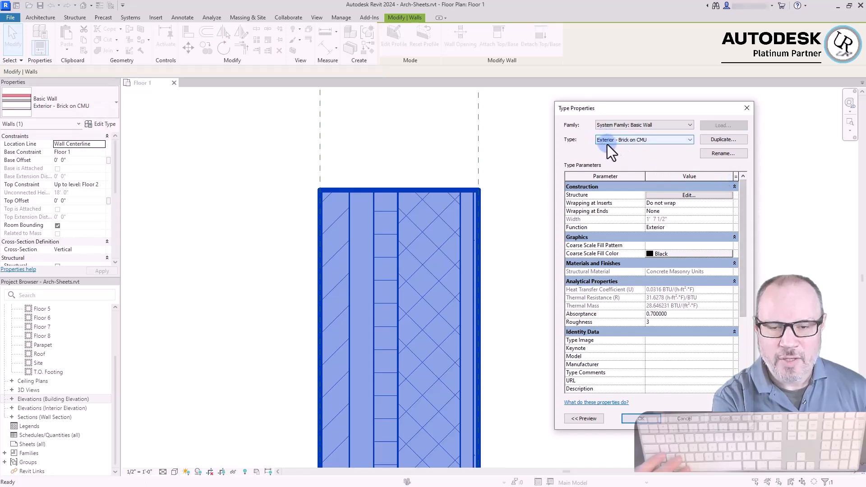
{"action": "left_click", "coordinate": [721, 153]}
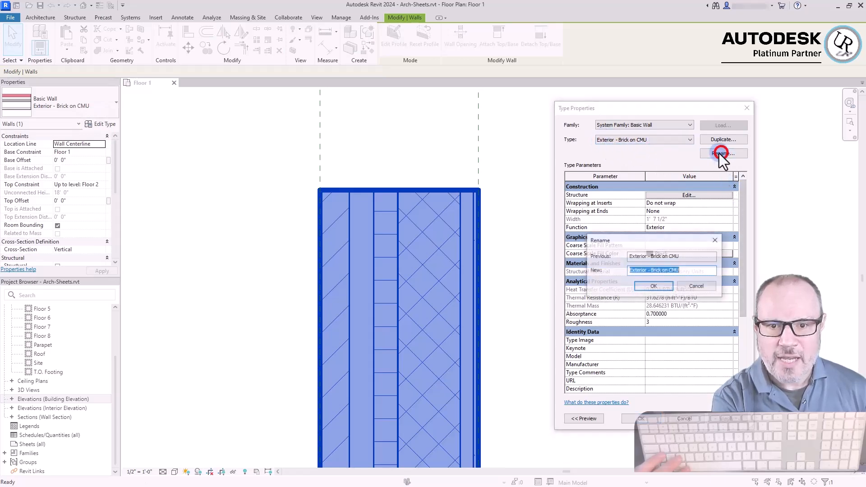
{"action": "left_click", "coordinate": [689, 271]}
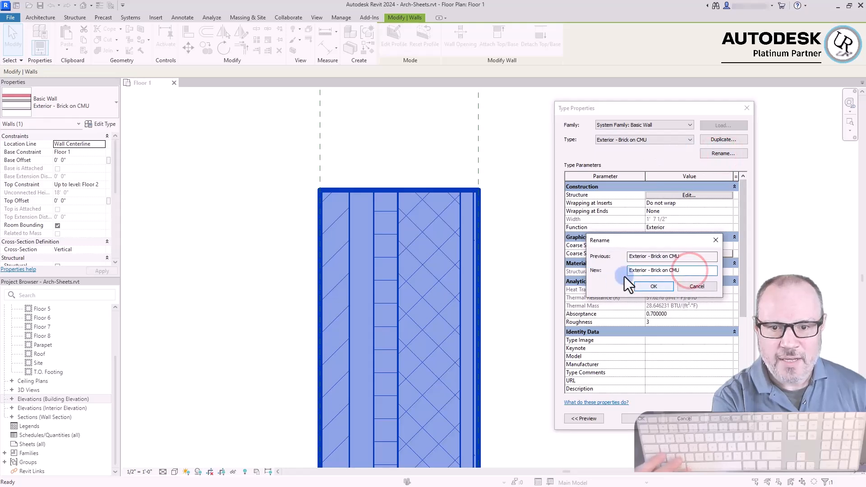
{"action": "key", "text": "Escape"}
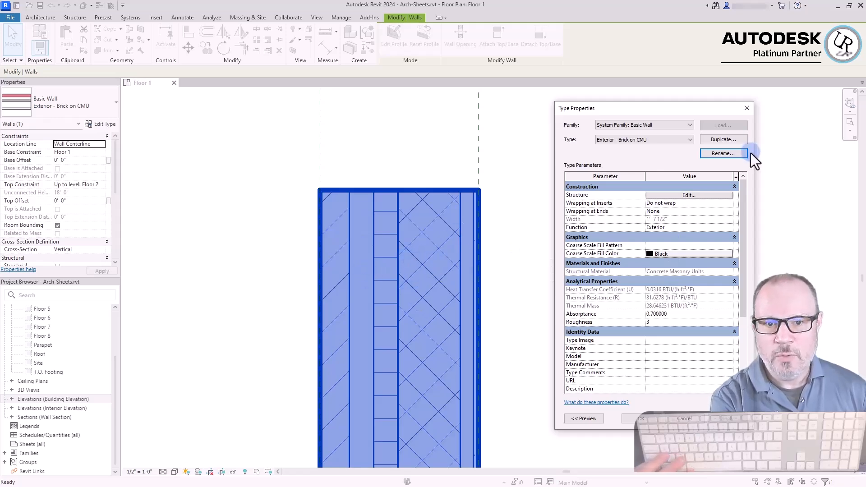
Duplicate the wall type as "Exterior - Brick on CMU (2-Layer int Gyp)"
{"action": "left_click", "coordinate": [721, 140]}
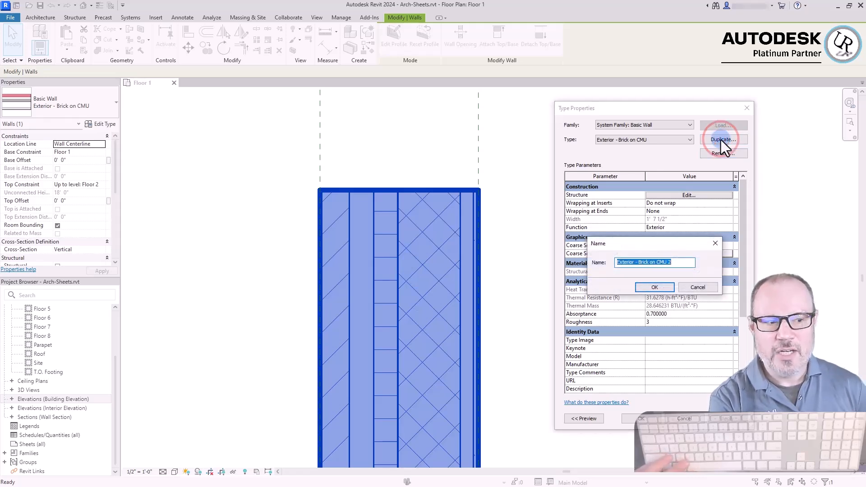
{"action": "key", "text": "End"}
{"action": "key", "text": "BackSpace"}
{"action": "key", "text": "BackSpace"}
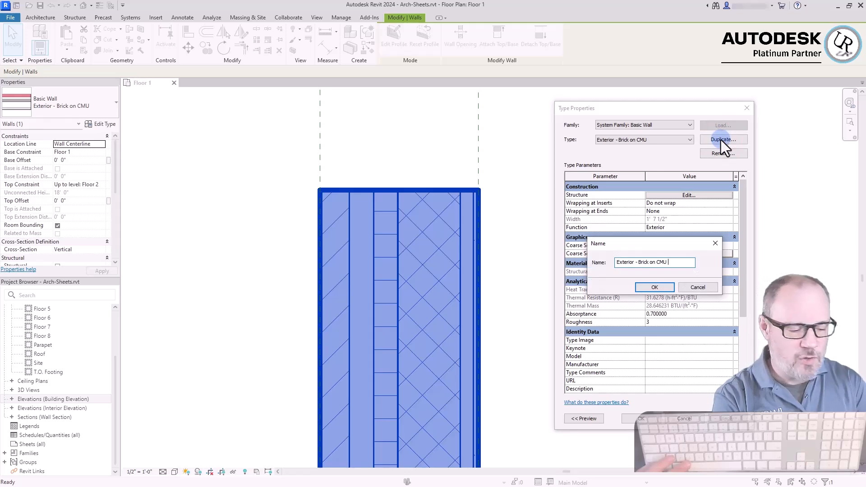
{"action": "type", "text": "(2-Layer int Gy"}
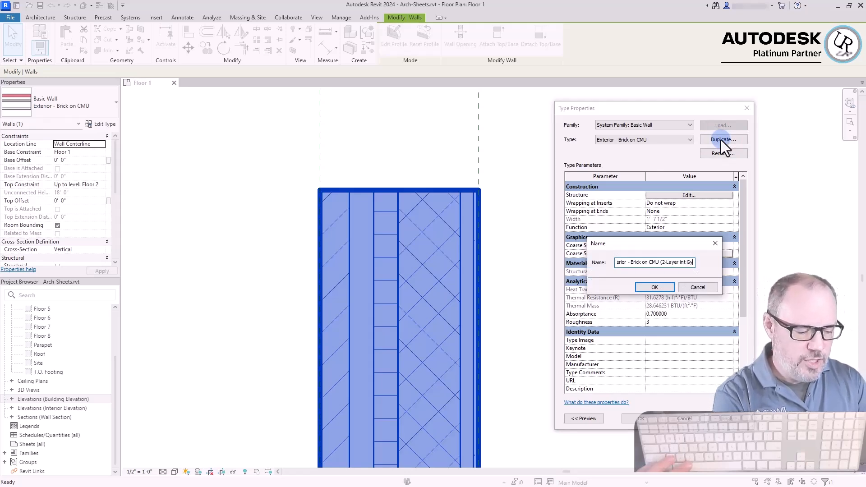
{"action": "type", "text": "p)"}
{"action": "key", "text": "Return"}
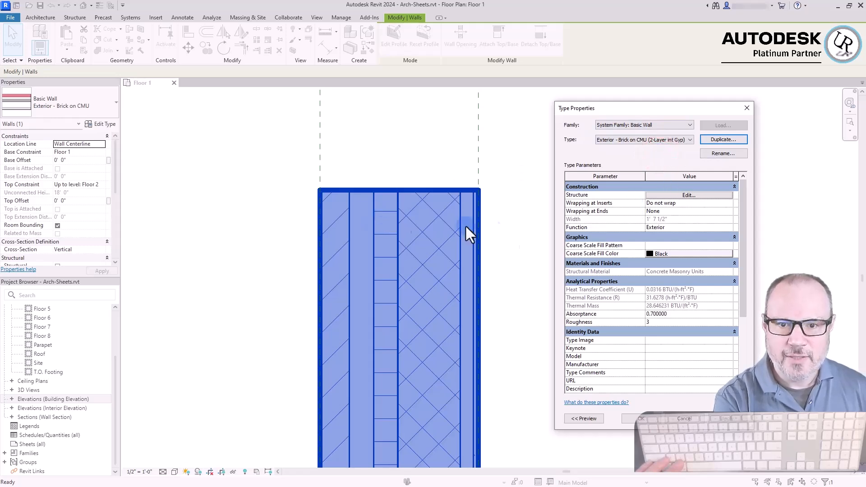
Look through the duplicated type's parameters and open its layer structure for editing
{"action": "scroll", "coordinate": [655, 253], "scroll_direction": "down", "scroll_amount": 4}
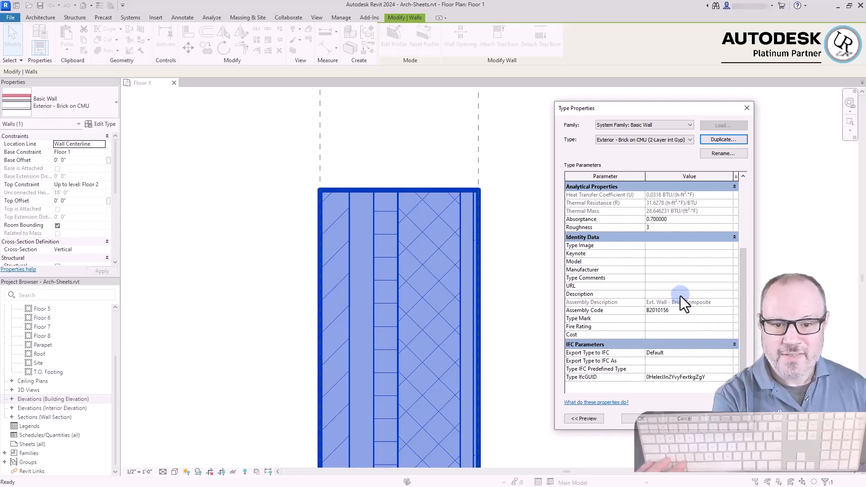
{"action": "scroll", "coordinate": [680, 296], "scroll_direction": "up", "scroll_amount": 4}
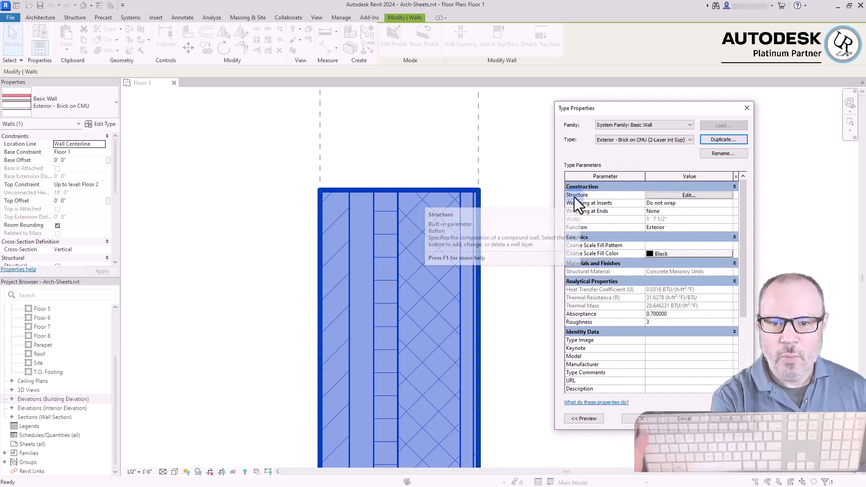
{"action": "left_click", "coordinate": [659, 195]}
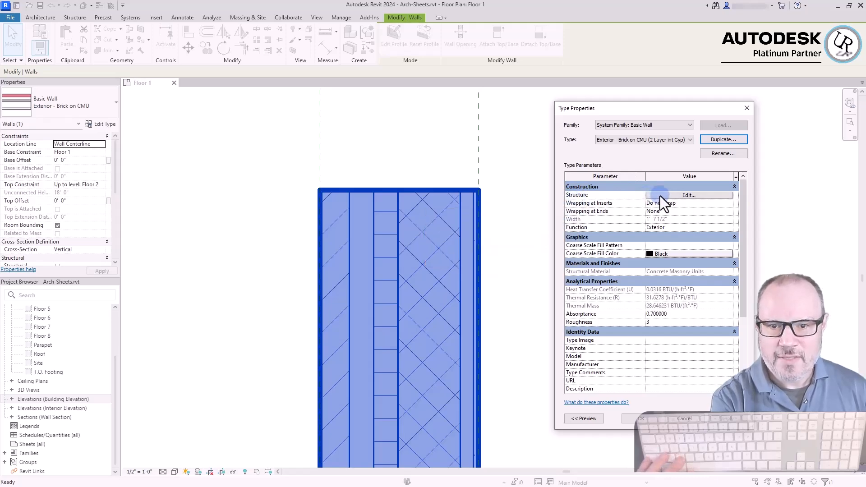
{"action": "left_click", "coordinate": [659, 196]}
{"action": "left_click_drag", "start_coordinate": [619, 108], "coordinate": [683, 117]}
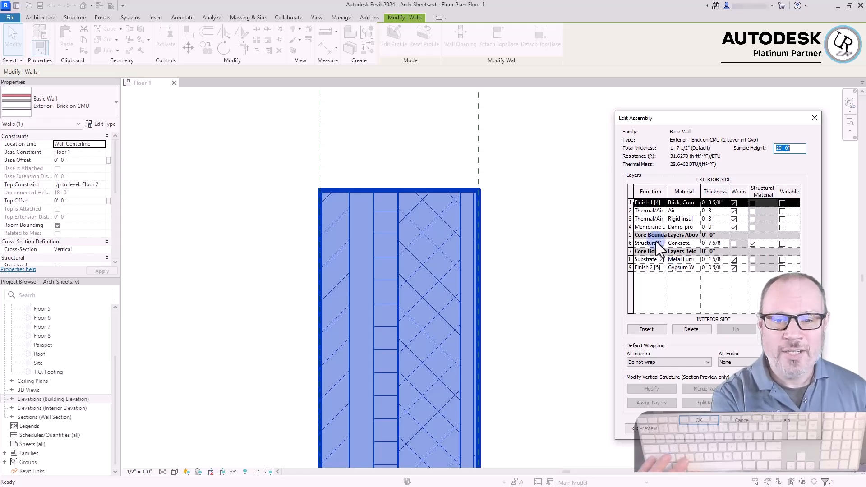
{"action": "left_click", "coordinate": [669, 167]}
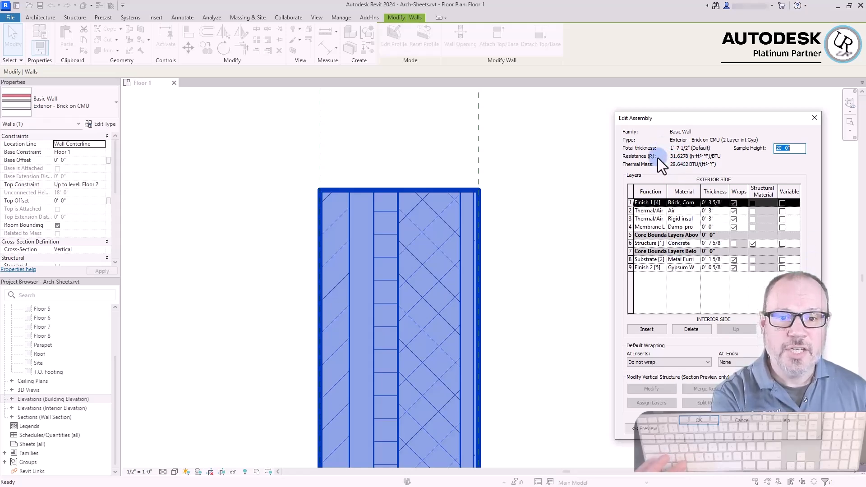
Show the assembly preview as a section view and examine the wall's layers at its base
{"action": "left_click", "coordinate": [642, 429]}
{"action": "left_click_drag", "start_coordinate": [741, 120], "coordinate": [603, 113]}
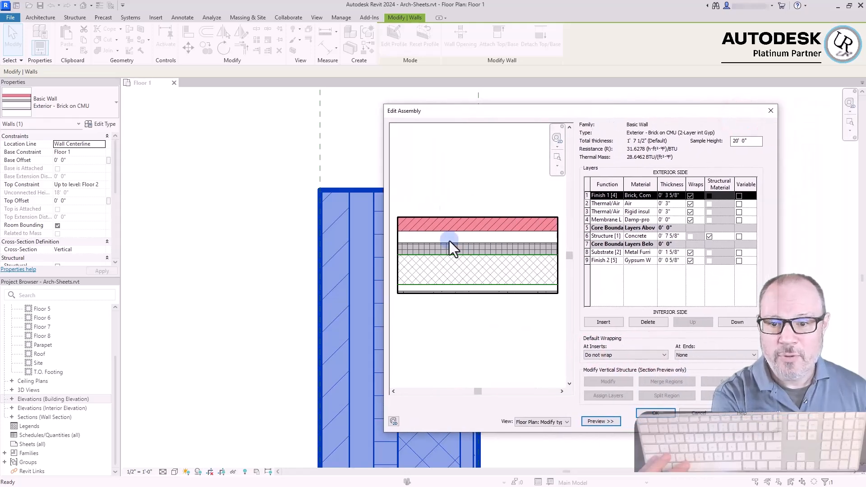
{"action": "left_click", "coordinate": [531, 424]}
{"action": "left_click", "coordinate": [528, 436]}
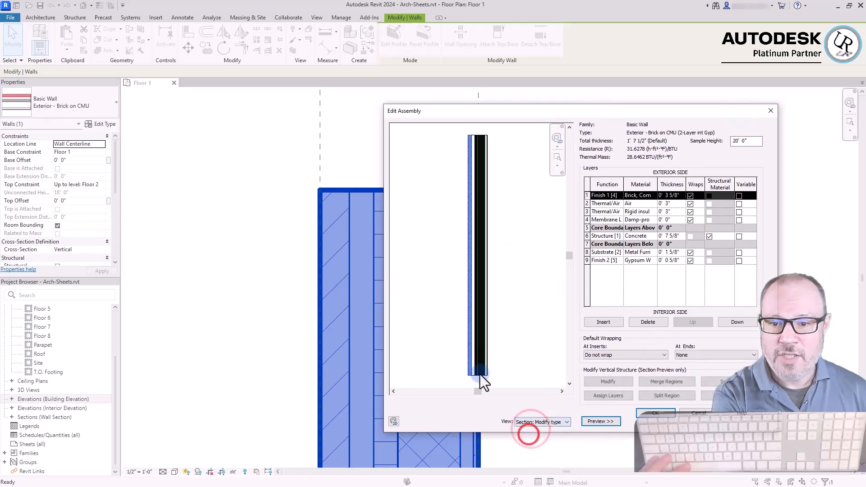
{"action": "scroll", "coordinate": [501, 358], "scroll_direction": "up", "scroll_amount": 3}
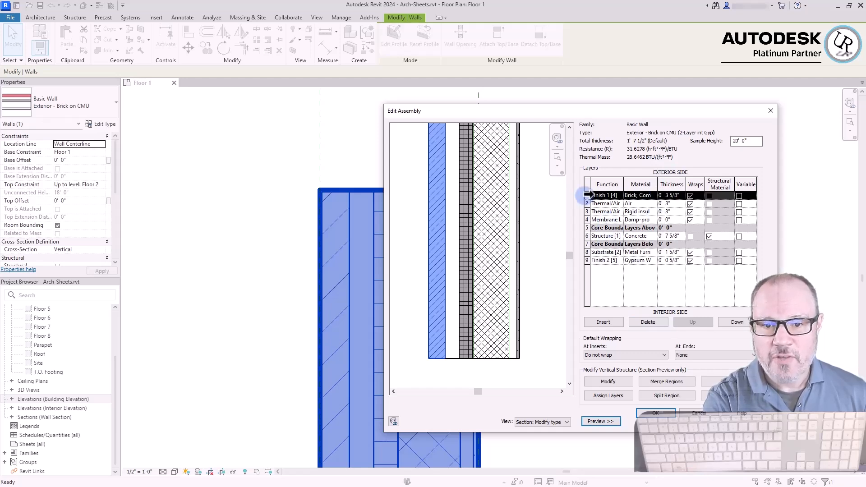
Widen the Material and Function columns and examine the brick, air, rigid insulation and damp-proofing membrane layers
{"action": "left_click_drag", "start_coordinate": [657, 185], "coordinate": [674, 185]}
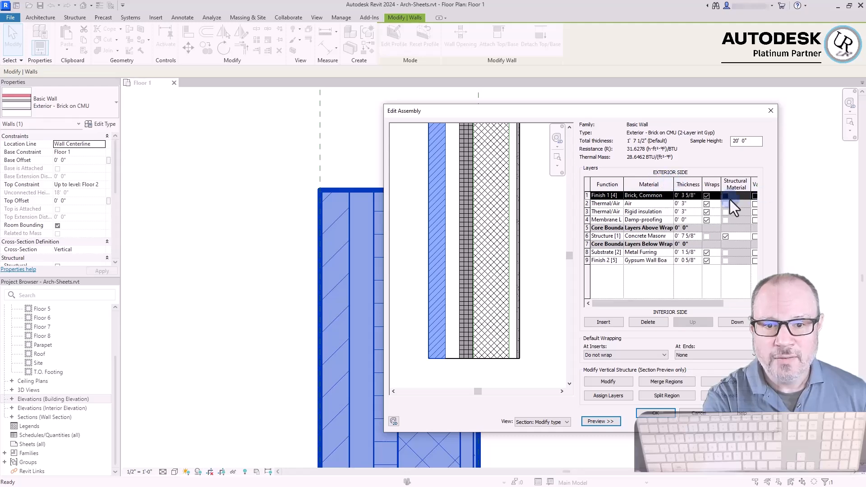
{"action": "left_click", "coordinate": [587, 203]}
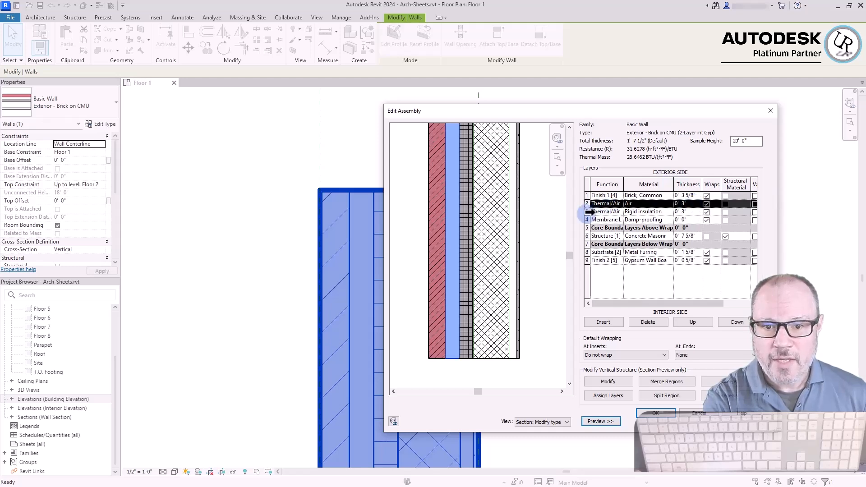
{"action": "left_click", "coordinate": [590, 211]}
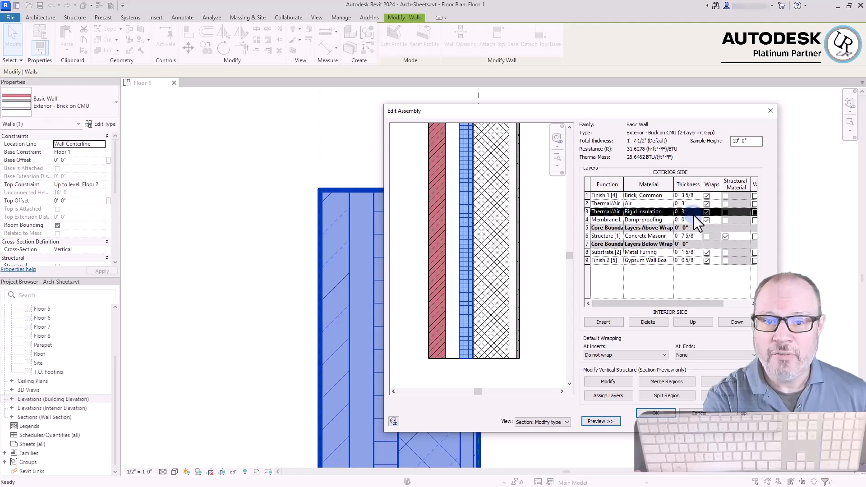
{"action": "left_click", "coordinate": [587, 220]}
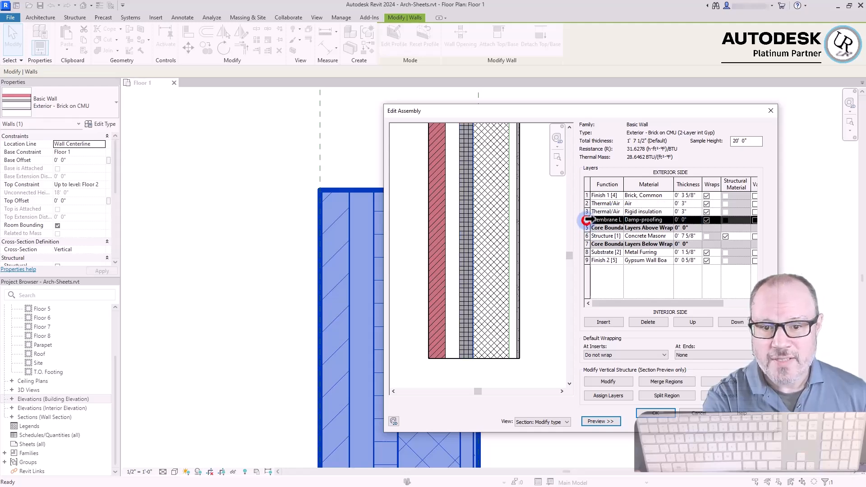
{"action": "left_click_drag", "start_coordinate": [624, 189], "coordinate": [639, 188]}
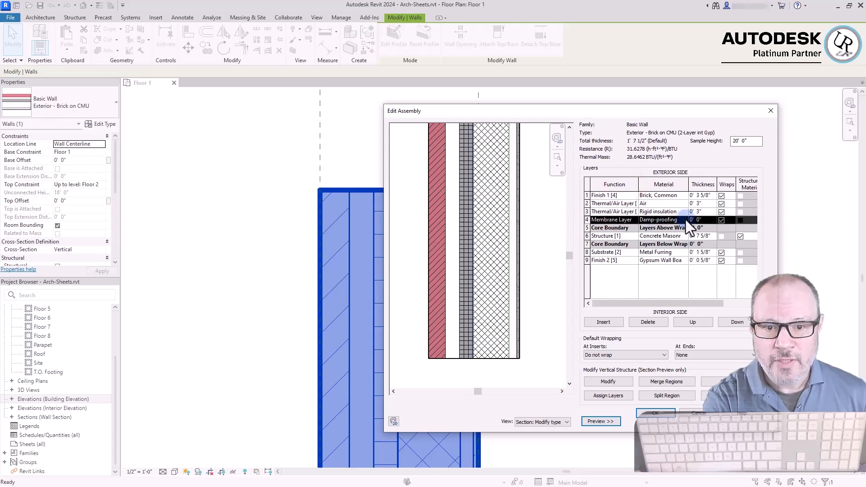
{"action": "left_click", "coordinate": [707, 220]}
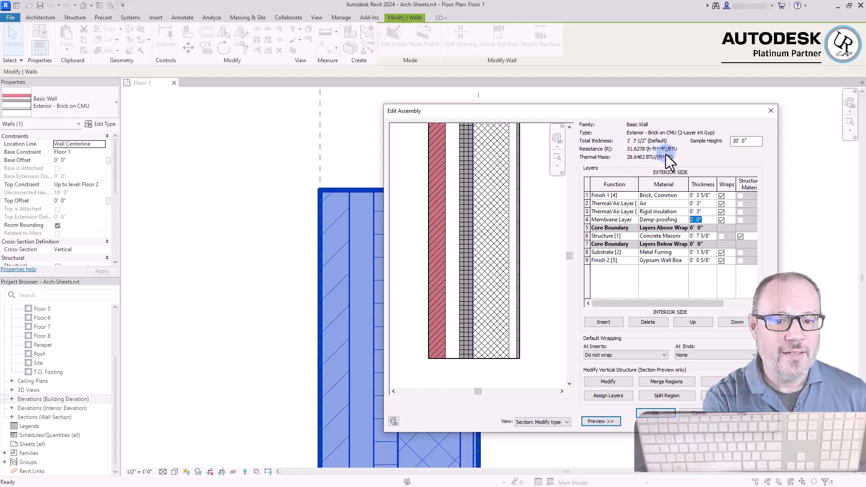
{"action": "left_click", "coordinate": [587, 218]}
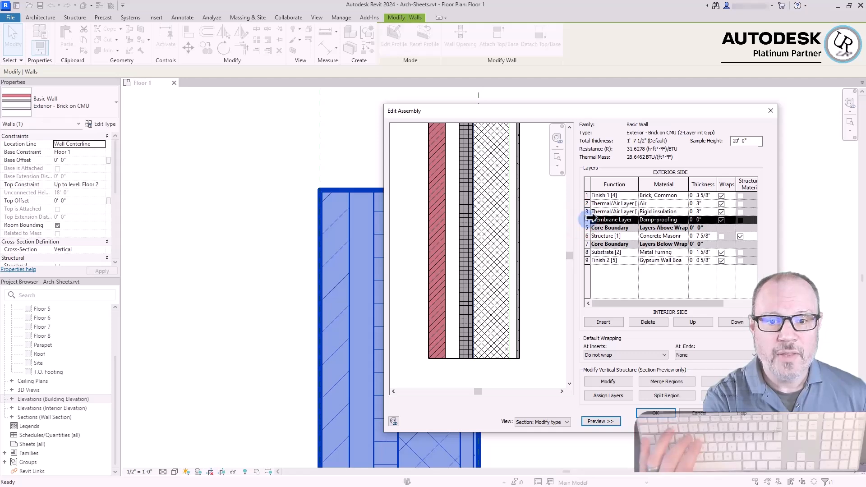
{"action": "left_click", "coordinate": [684, 142]}
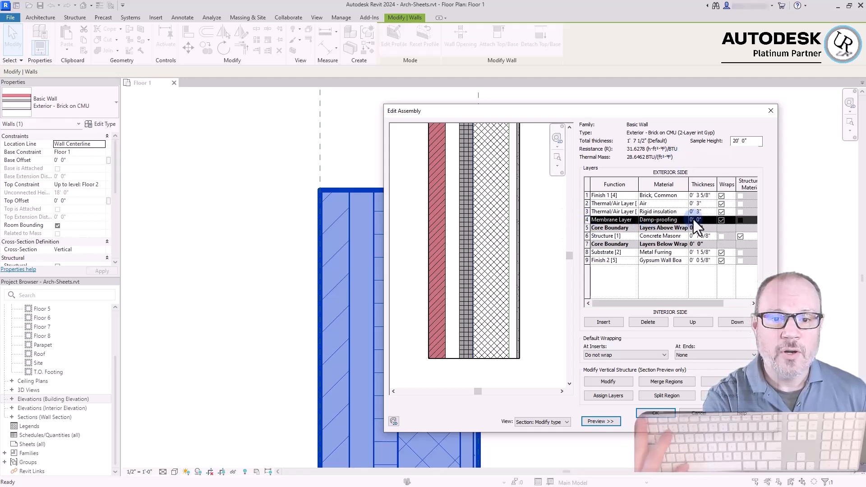
Examine the two core boundaries and the concrete masonry structure layer between them, including its material and thickness
{"action": "left_click", "coordinate": [587, 228]}
{"action": "left_click", "coordinate": [587, 244]}
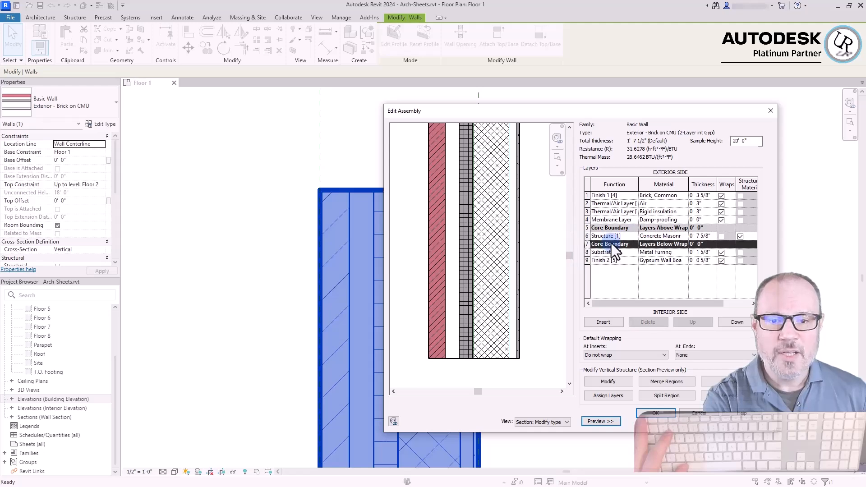
{"action": "left_click", "coordinate": [585, 237]}
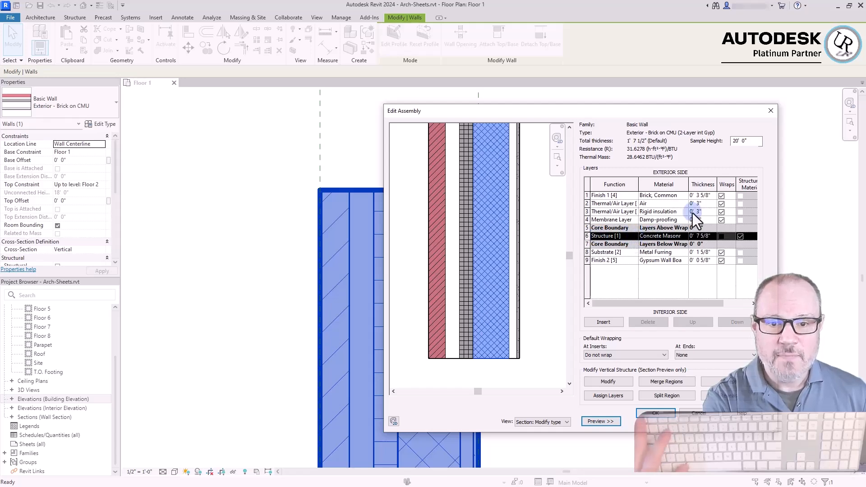
{"action": "left_click", "coordinate": [658, 237]}
{"action": "left_click_drag", "start_coordinate": [640, 238], "coordinate": [690, 239]}
{"action": "left_click", "coordinate": [704, 236]}
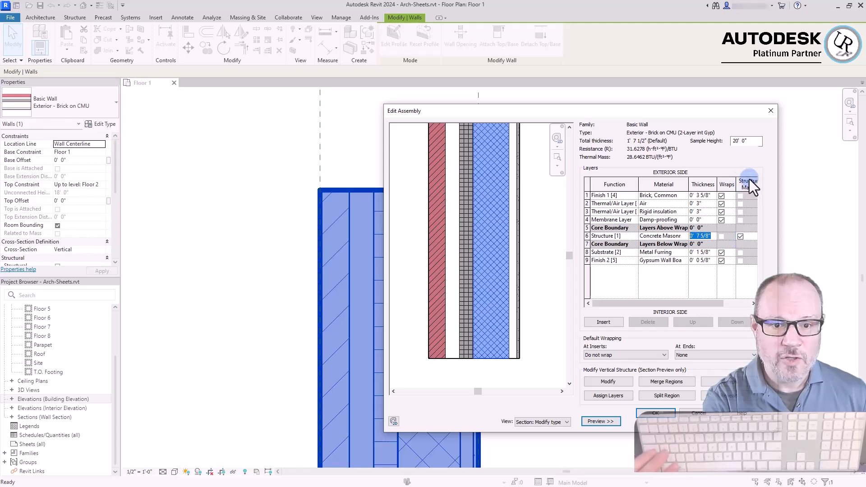
Turn the concrete masonry layer's Structural Material setting off and back on
{"action": "left_click", "coordinate": [740, 236]}
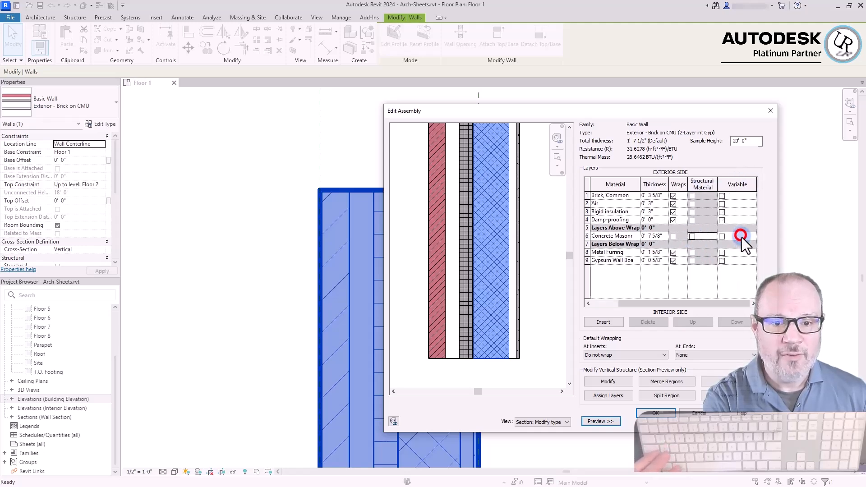
{"action": "left_click", "coordinate": [691, 236]}
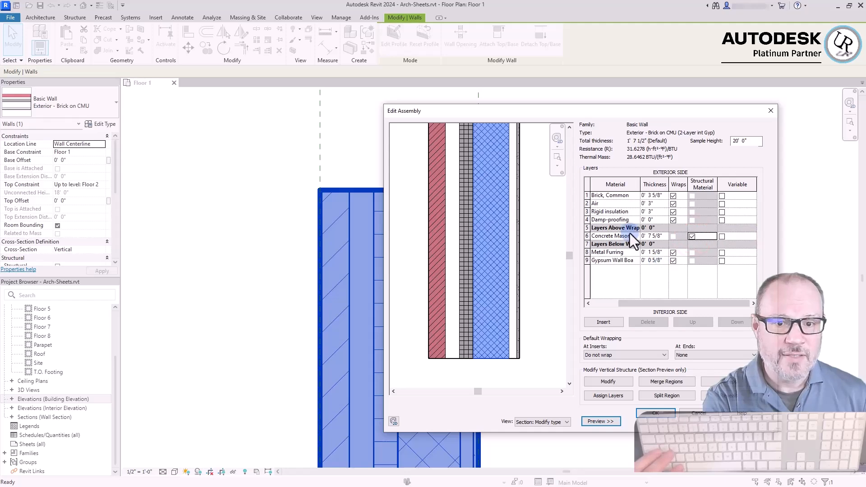
{"action": "left_click", "coordinate": [601, 302]}
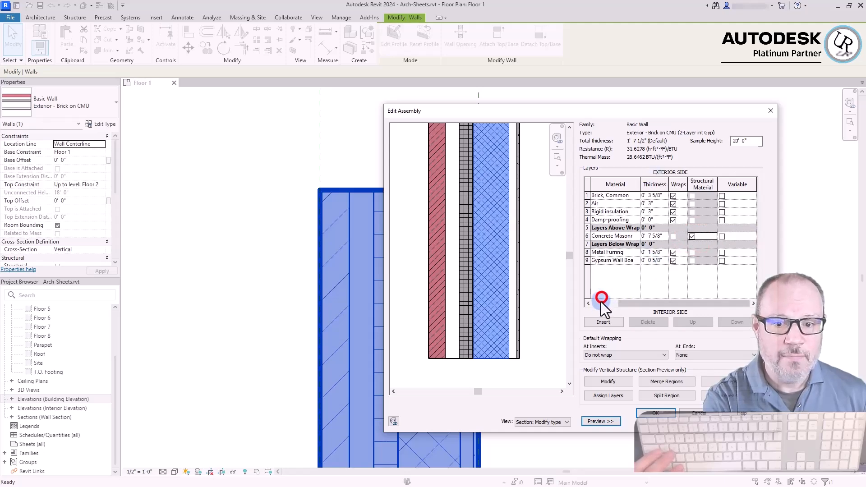
Review the core boundaries again, followed by the metal furring substrate and the gypsum wall board finish on the interior side
{"action": "left_click", "coordinate": [586, 228]}
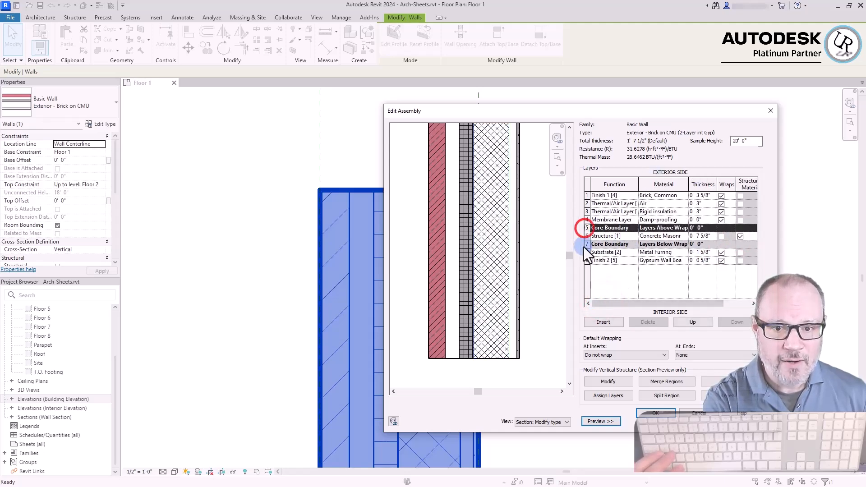
{"action": "left_click", "coordinate": [585, 244]}
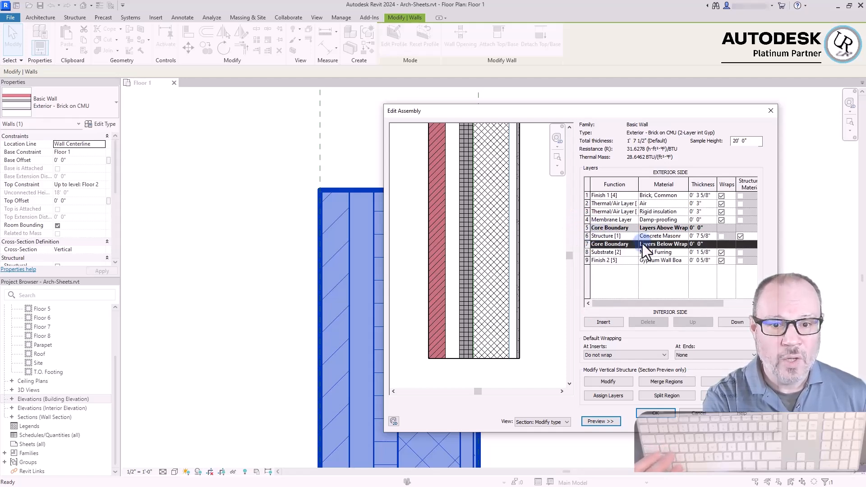
{"action": "left_click", "coordinate": [584, 234]}
{"action": "left_click", "coordinate": [586, 252]}
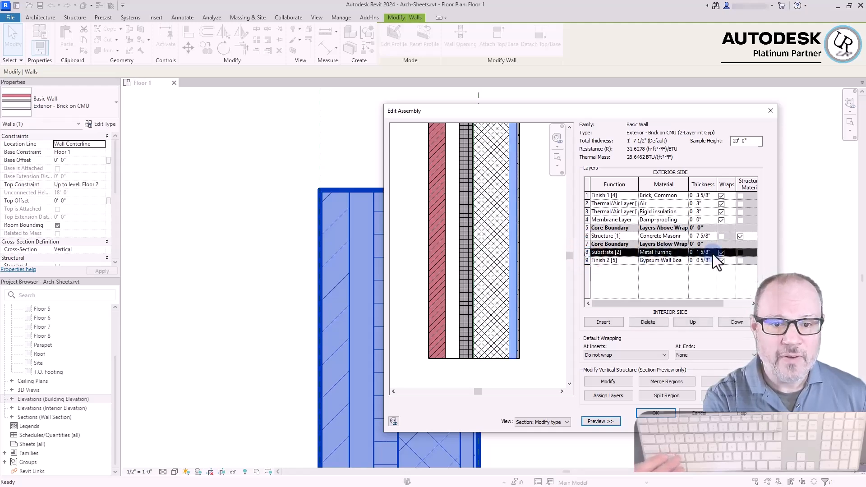
{"action": "left_click", "coordinate": [585, 261]}
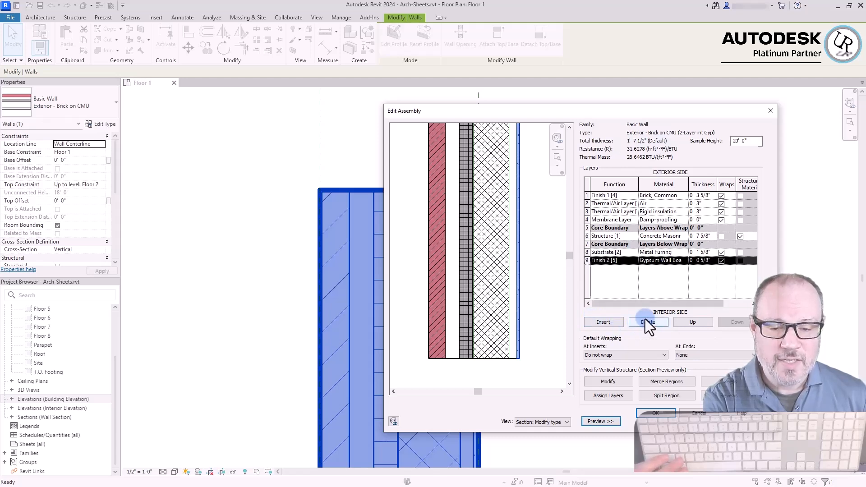
Move the gypsum wall board finish layer up through the assembly to the outermost exterior position
{"action": "left_click", "coordinate": [689, 322]}
{"action": "left_click", "coordinate": [690, 323]}
{"action": "left_click", "coordinate": [690, 322]}
{"action": "left_click", "coordinate": [689, 322]}
{"action": "left_click", "coordinate": [689, 322]}
{"action": "left_click", "coordinate": [689, 322]}
{"action": "left_click", "coordinate": [689, 322]}
{"action": "left_click", "coordinate": [689, 322]}
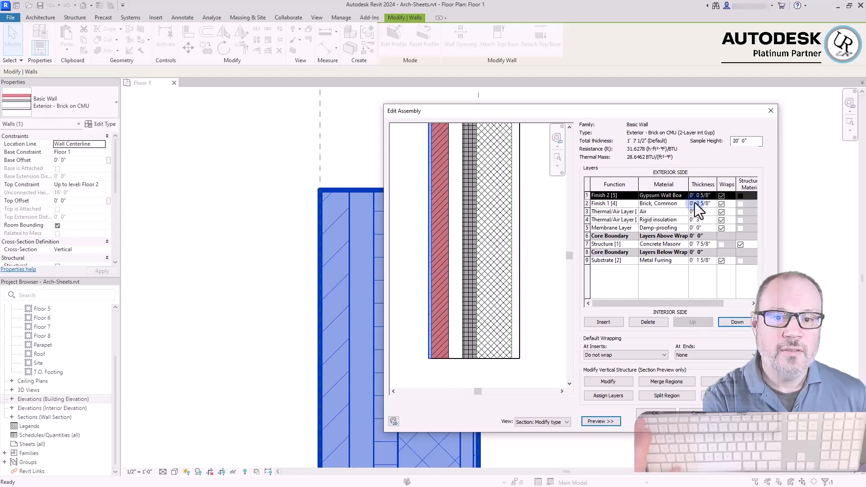
Return the gypsum wall board finish layer to the innermost interior position below the metal furring
{"action": "left_click", "coordinate": [656, 155]}
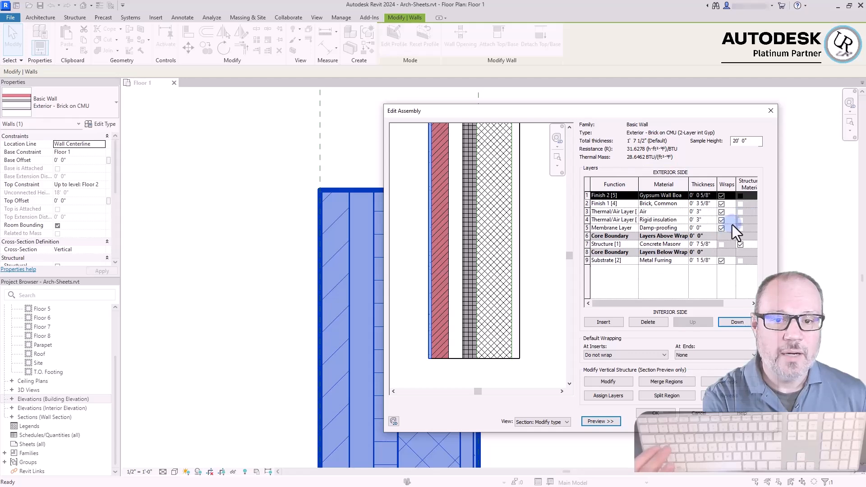
{"action": "left_click", "coordinate": [741, 321]}
{"action": "left_click", "coordinate": [741, 321]}
{"action": "left_click", "coordinate": [740, 321]}
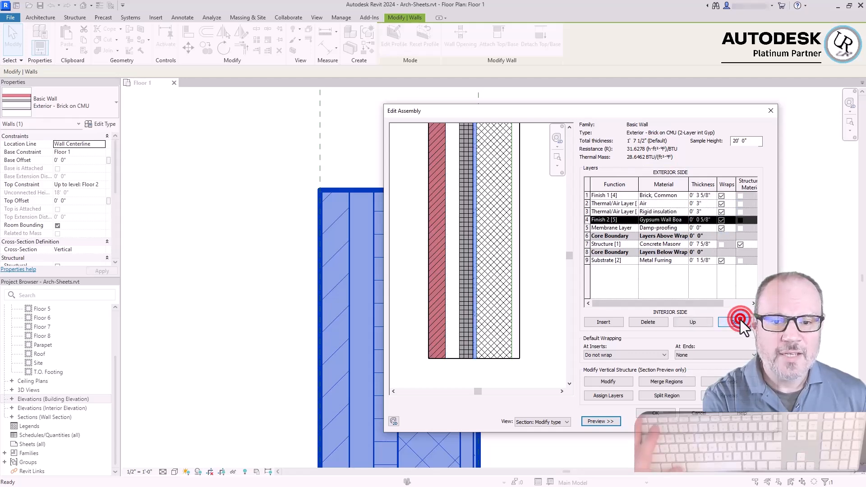
{"action": "left_click", "coordinate": [740, 321]}
{"action": "left_click", "coordinate": [740, 321]}
{"action": "left_click", "coordinate": [741, 321]}
{"action": "left_click", "coordinate": [741, 322]}
{"action": "left_click", "coordinate": [740, 322]}
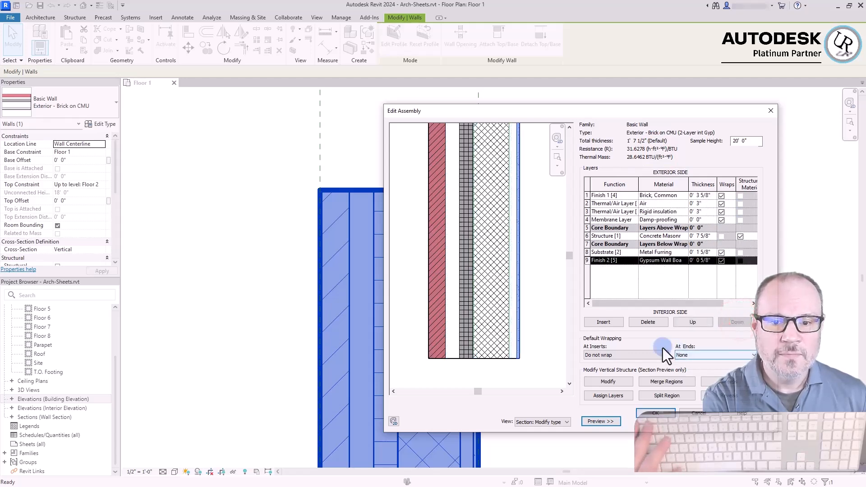
Insert a new layer between the metal furring and the gypsum wall board and set its function to Finish 1 [4]
{"action": "left_click", "coordinate": [604, 323]}
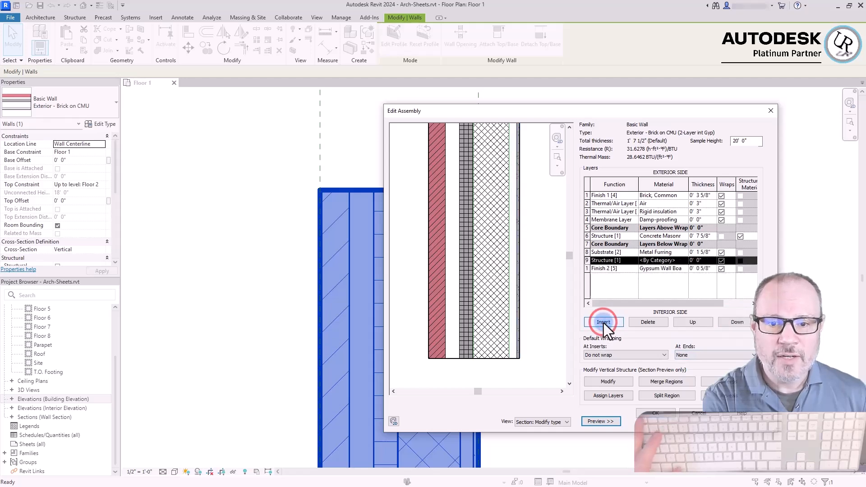
{"action": "left_click", "coordinate": [628, 263]}
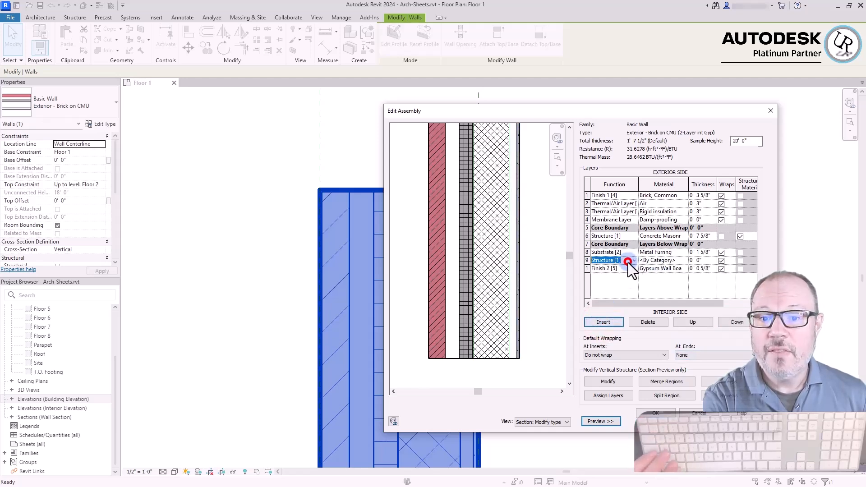
{"action": "left_click", "coordinate": [634, 261]}
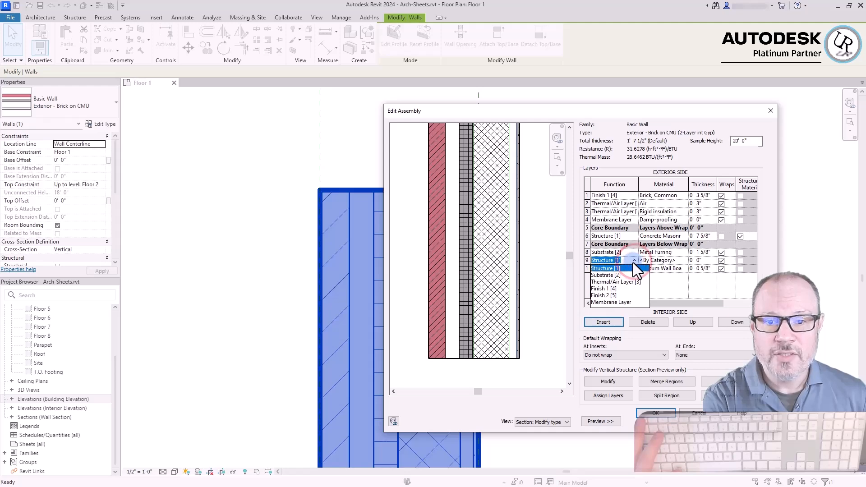
{"action": "left_click", "coordinate": [601, 303]}
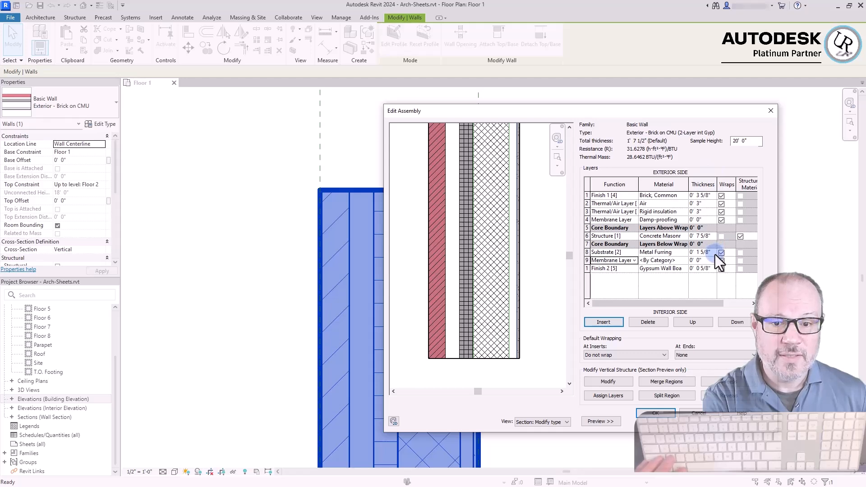
{"action": "left_click", "coordinate": [632, 260]}
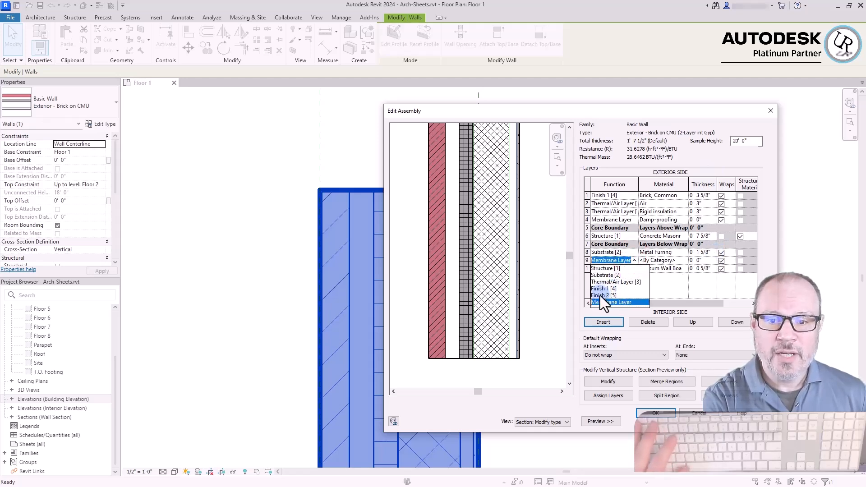
{"action": "left_click", "coordinate": [607, 289]}
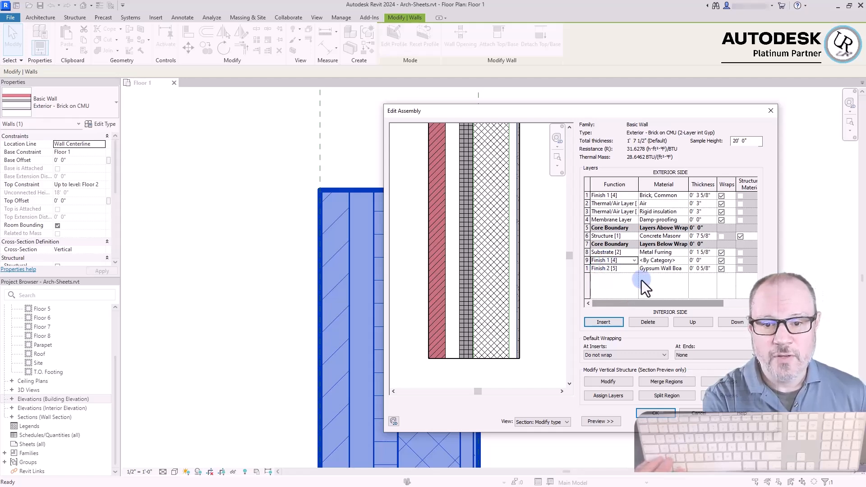
Open the Material Browser for the new Finish 1 layer and reposition it over the drawing area
{"action": "left_click", "coordinate": [659, 261]}
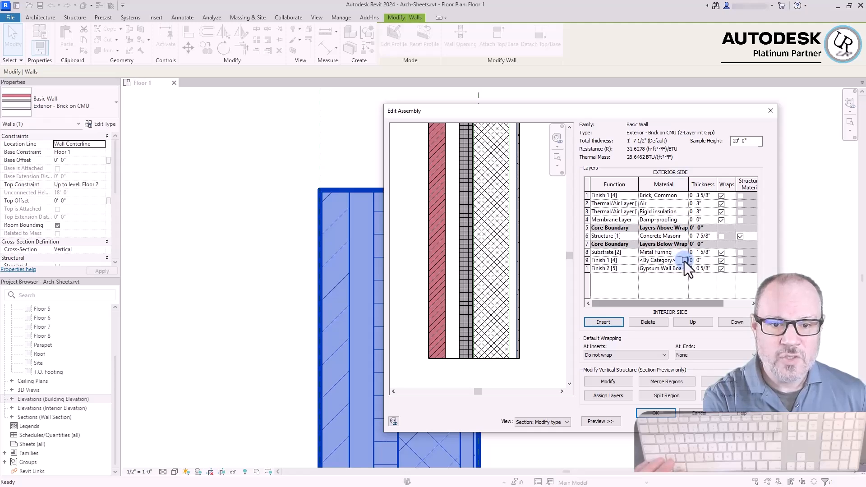
{"action": "left_click", "coordinate": [684, 261]}
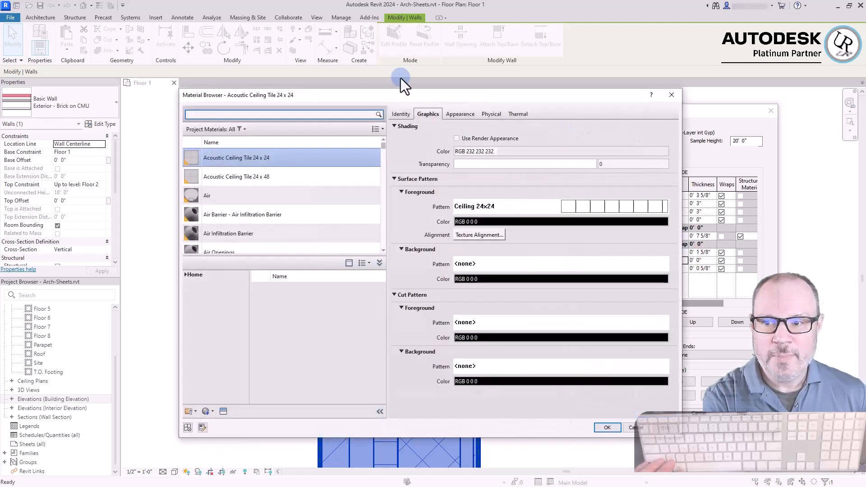
{"action": "left_click_drag", "start_coordinate": [342, 97], "coordinate": [470, 97]}
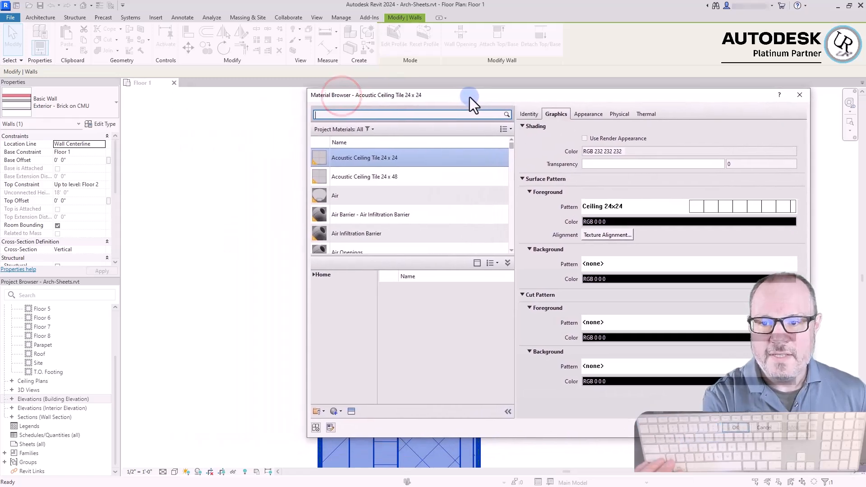
Browse to the end of the project materials list and inspect the graphics settings of Water(1)
{"action": "left_click_drag", "start_coordinate": [510, 147], "coordinate": [515, 248]}
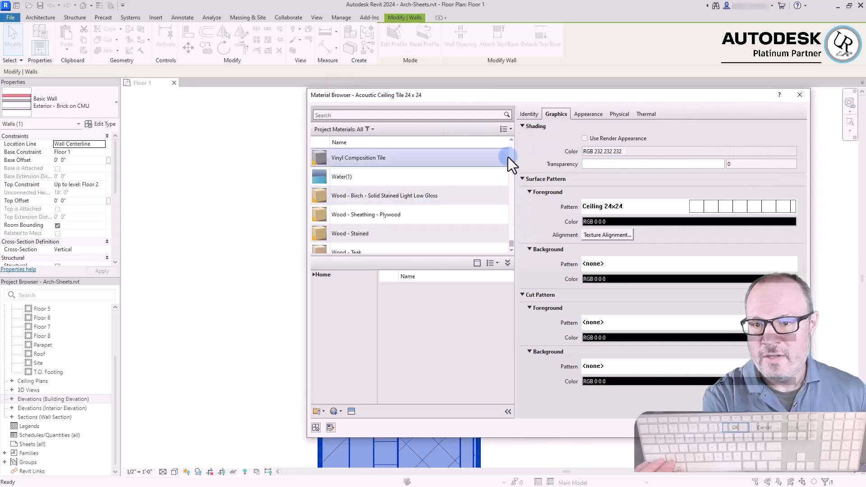
{"action": "scroll", "coordinate": [451, 234], "scroll_direction": "down", "scroll_amount": 1}
{"action": "left_click", "coordinate": [410, 210]}
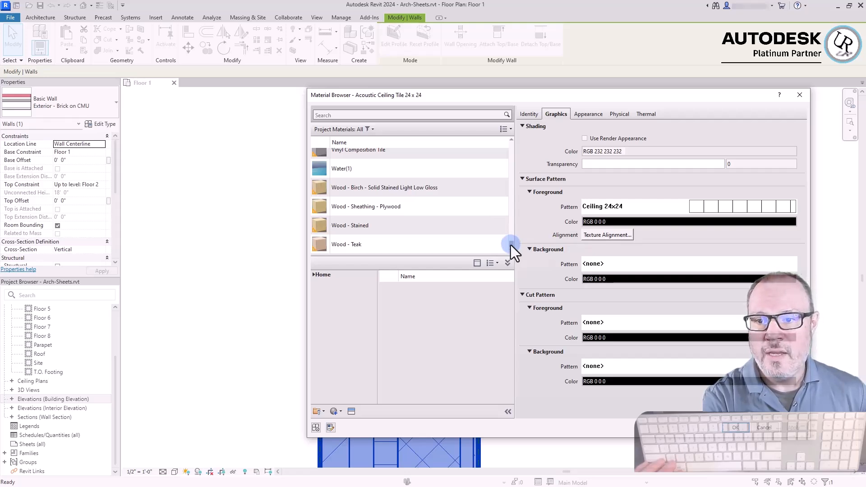
{"action": "scroll", "coordinate": [410, 178], "scroll_direction": "up", "scroll_amount": 1}
{"action": "scroll", "coordinate": [410, 178], "scroll_direction": "down", "scroll_amount": 1}
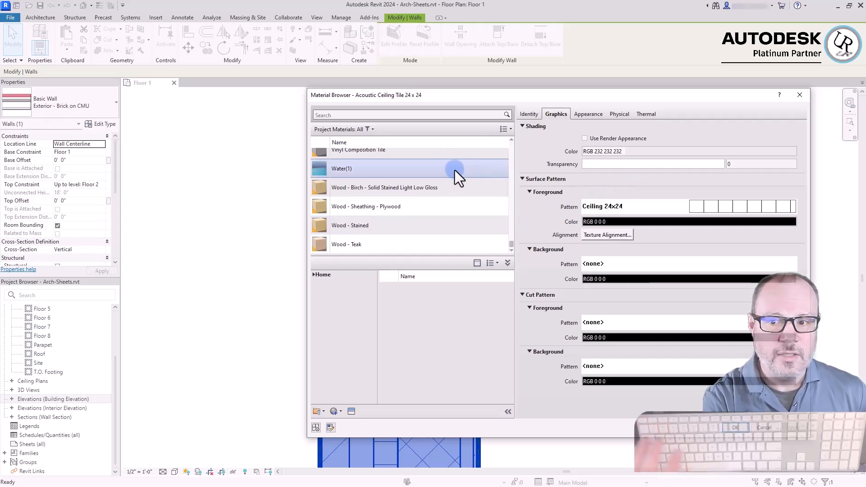
{"action": "left_click", "coordinate": [435, 170]}
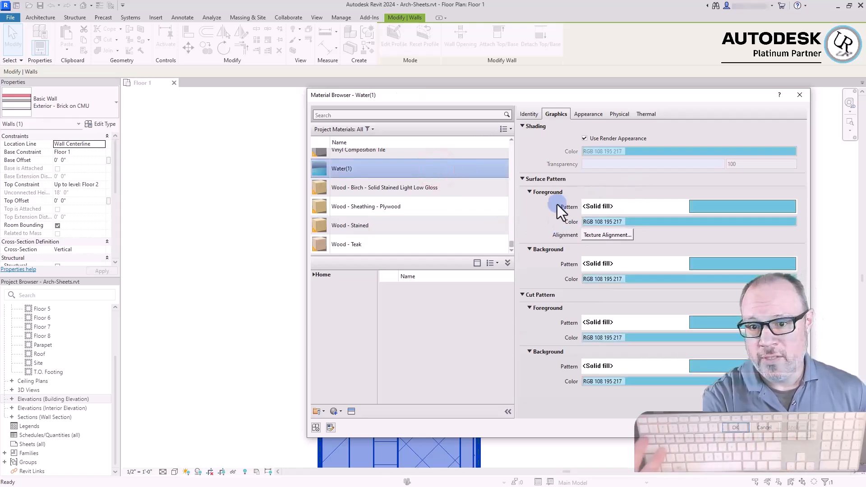
Review the graphics settings of the Trim material and browse back to the start of the project materials list
{"action": "scroll", "coordinate": [510, 162], "scroll_direction": "up", "scroll_amount": 1}
{"action": "left_click", "coordinate": [512, 159]}
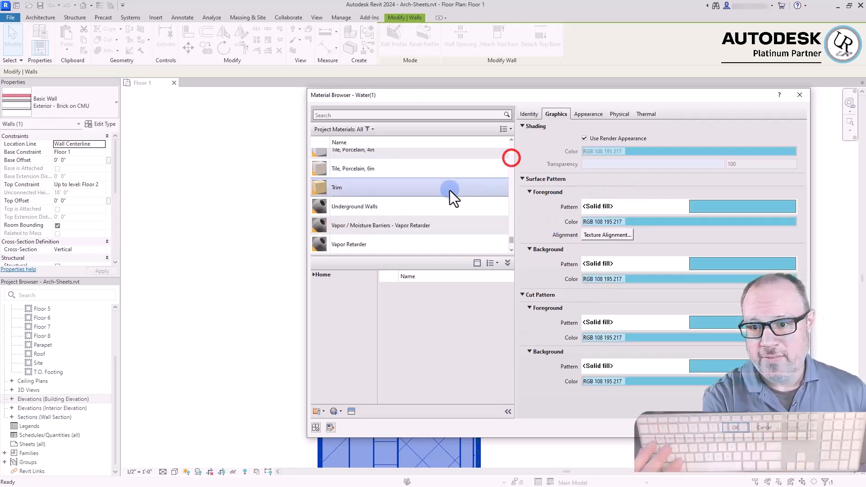
{"action": "left_click", "coordinate": [375, 188]}
{"action": "left_click", "coordinate": [511, 154]}
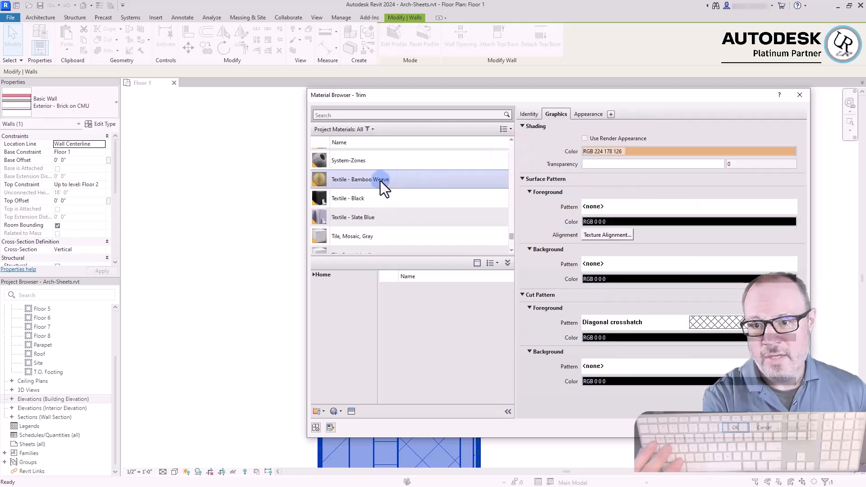
{"action": "left_click_drag", "start_coordinate": [512, 239], "coordinate": [519, 145]}
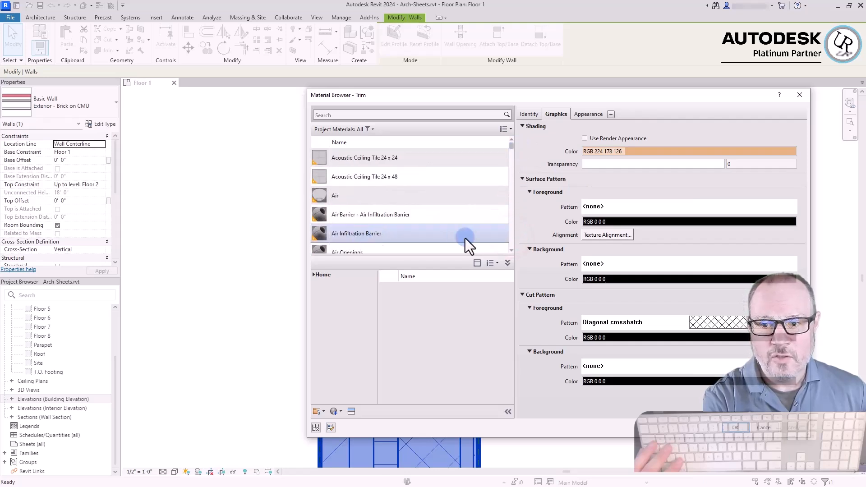
Search the materials for "conc" and compare the graphics of the precast, Concrete Masonry Units and Concrete, Lightweight project materials
{"action": "left_click", "coordinate": [333, 116]}
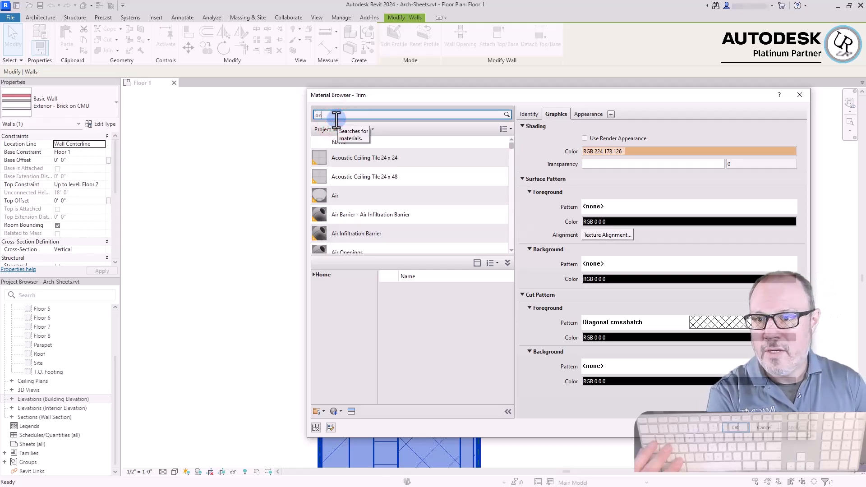
{"action": "type", "text": "conc"}
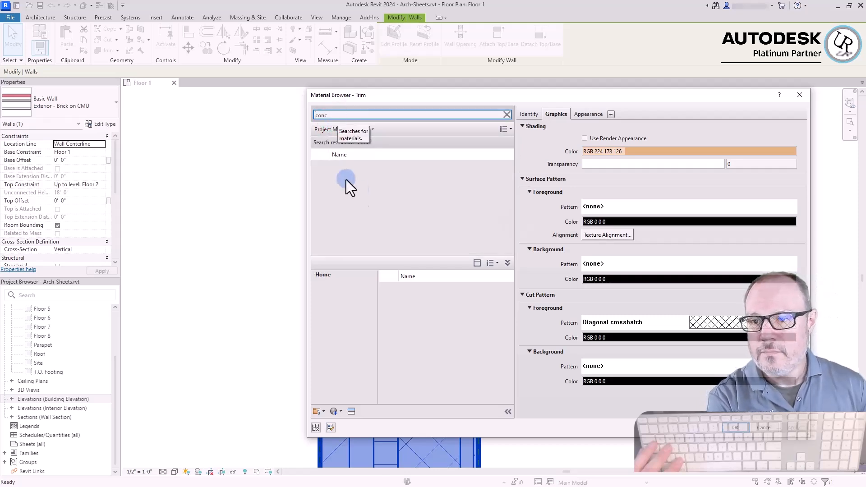
{"action": "left_click", "coordinate": [372, 172]}
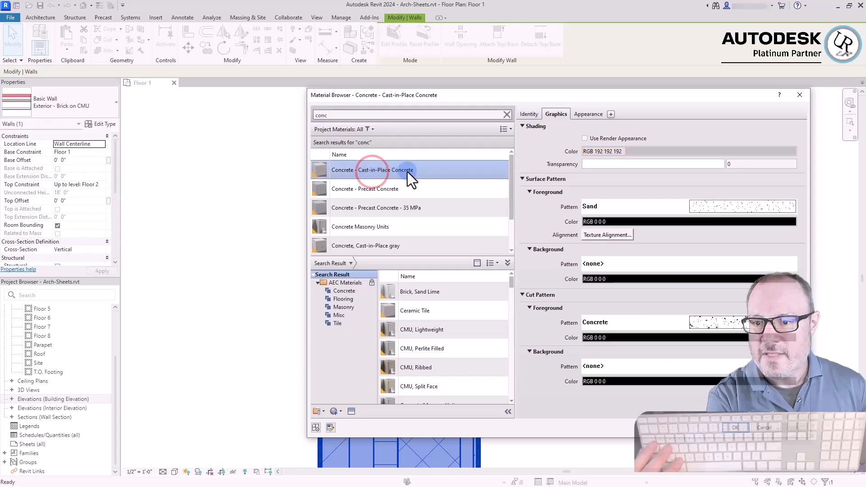
{"action": "left_click", "coordinate": [374, 192]}
{"action": "left_click", "coordinate": [372, 227]}
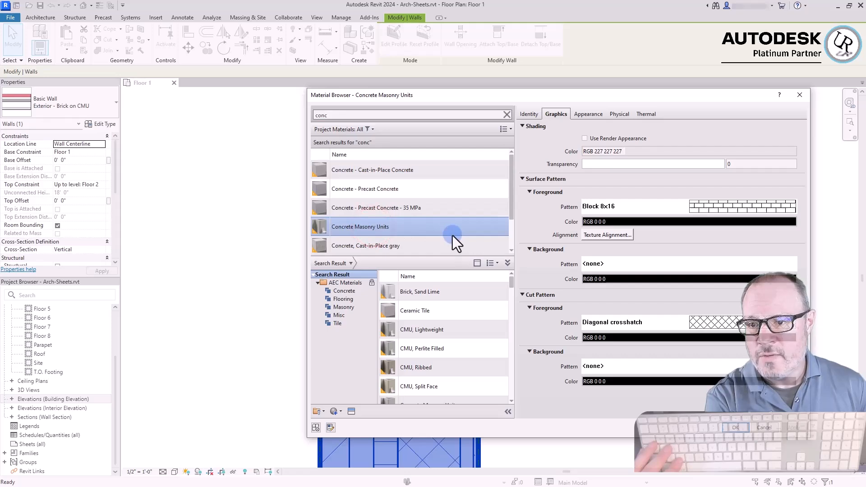
{"action": "scroll", "coordinate": [453, 236], "scroll_direction": "down", "scroll_amount": 1}
{"action": "left_click", "coordinate": [397, 225]}
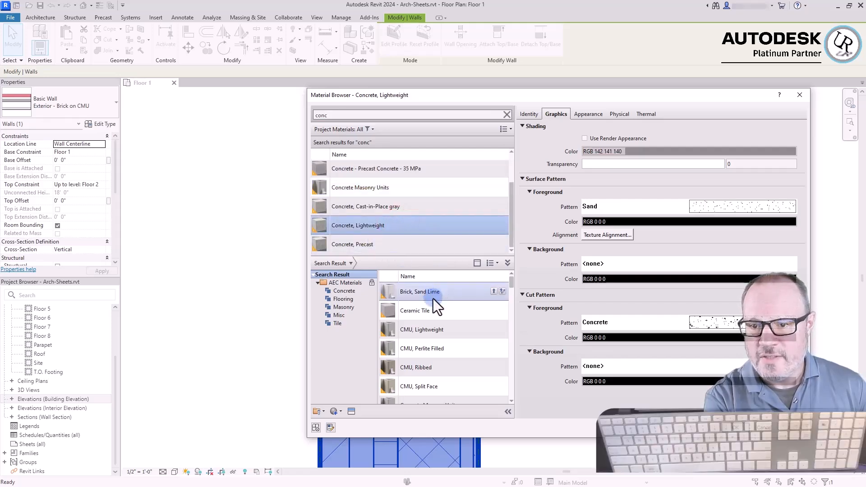
Preview the appearance and identity data of Brick, Sand Lime, Ceramic Tile and CMU, Lightweight in the AEC Materials library
{"action": "left_click", "coordinate": [467, 317]}
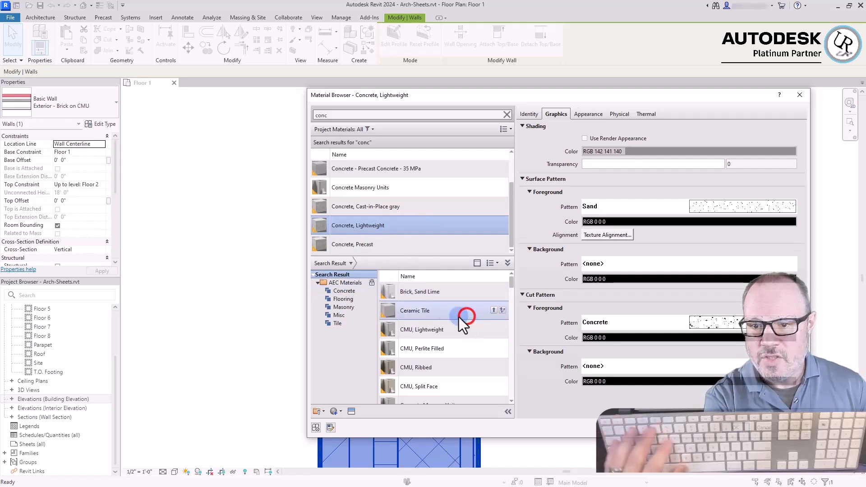
{"action": "left_click", "coordinate": [436, 292]}
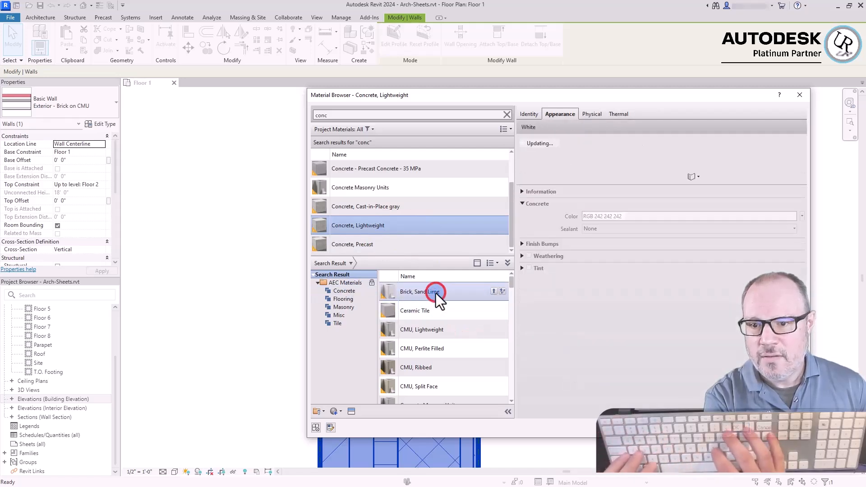
{"action": "left_click", "coordinate": [429, 336]}
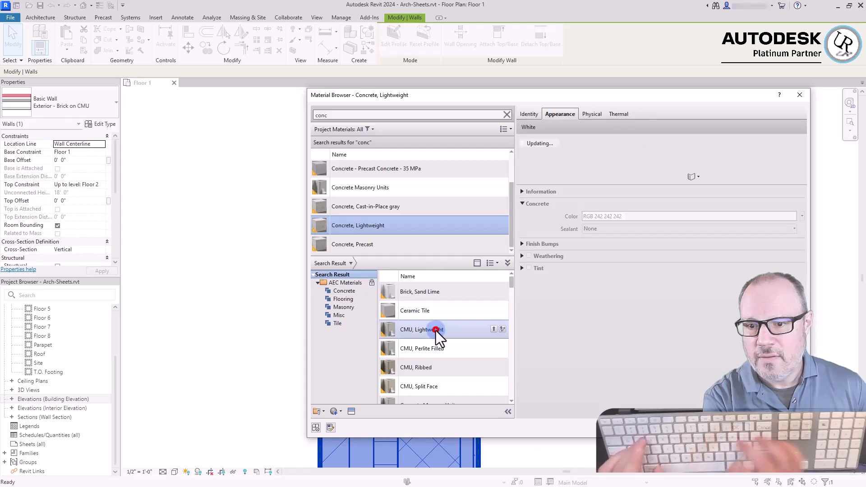
{"action": "left_click", "coordinate": [349, 282]}
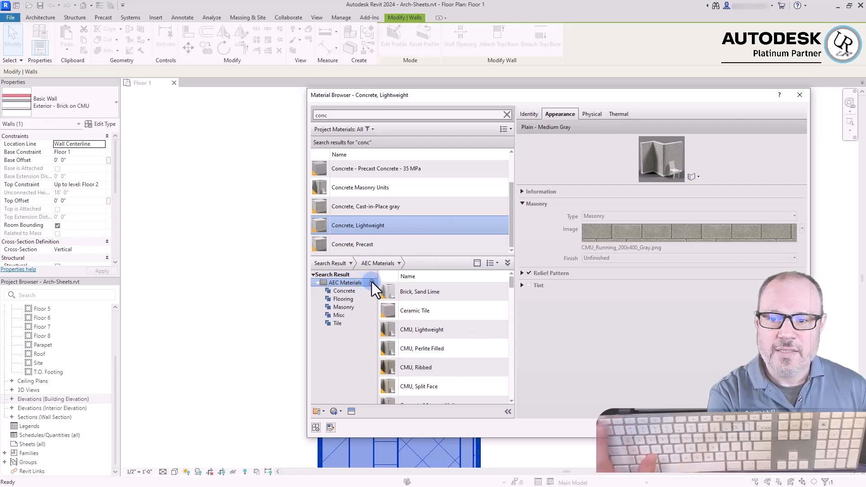
{"action": "left_click", "coordinate": [437, 293]}
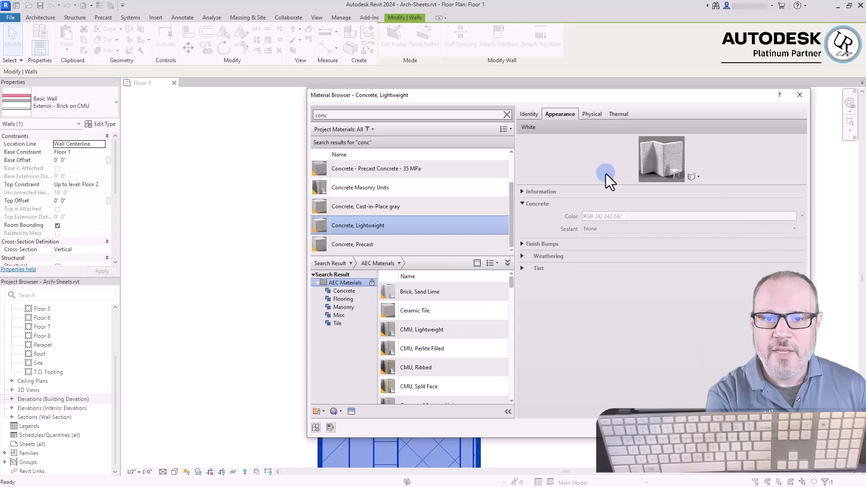
{"action": "left_click", "coordinate": [527, 115]}
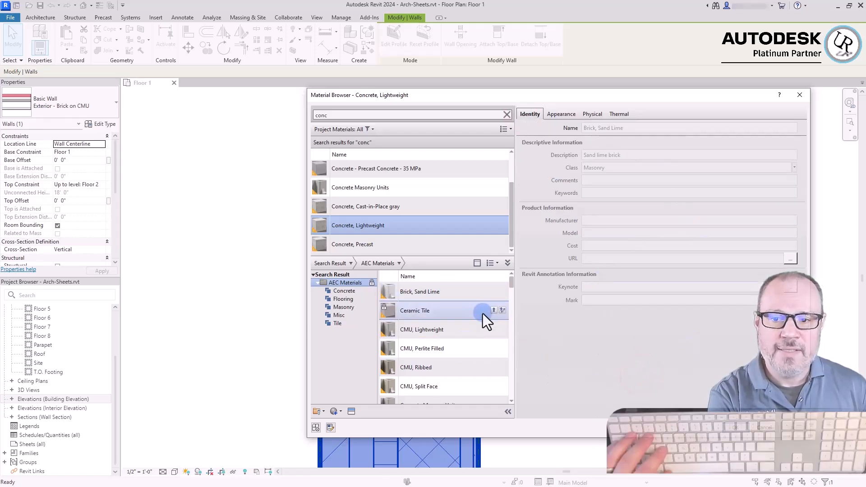
{"action": "left_click", "coordinate": [446, 311]}
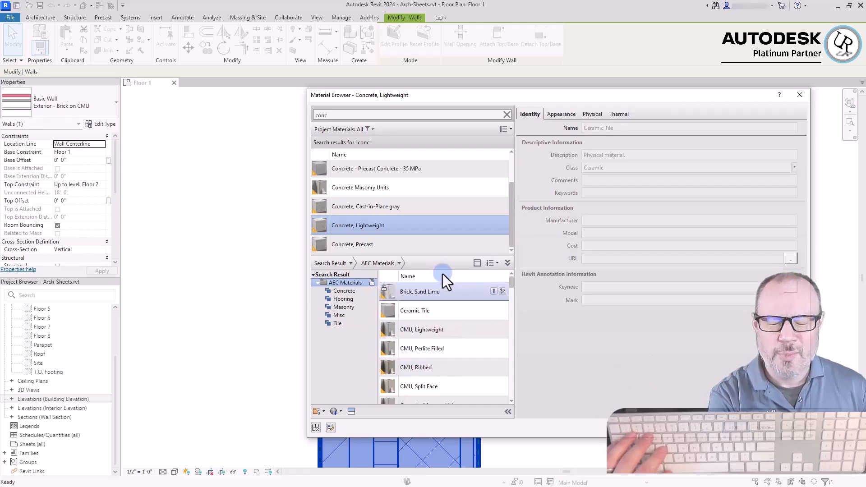
Add Ceramic Tile from the AEC Materials library to the project materials and select it there
{"action": "left_click", "coordinate": [458, 304]}
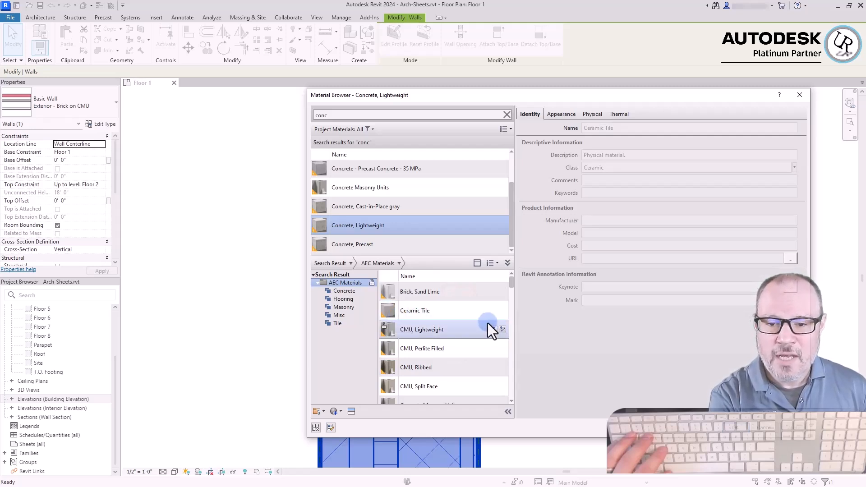
{"action": "left_click", "coordinate": [493, 310]}
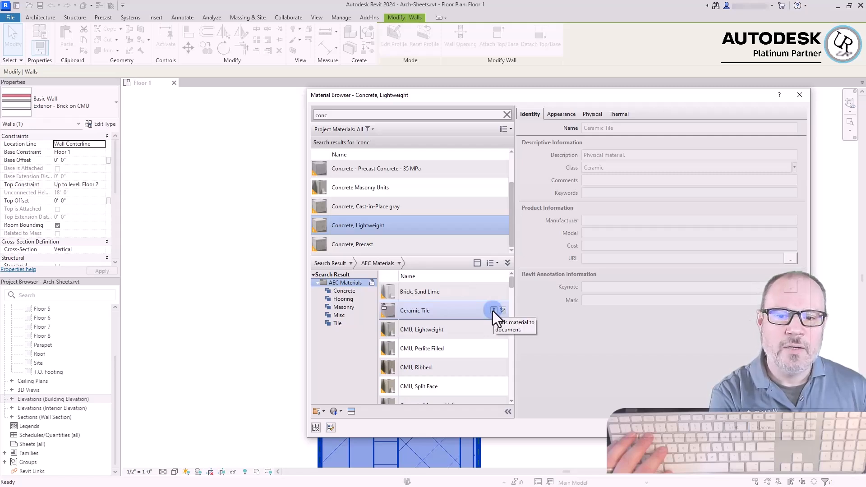
{"action": "left_click", "coordinate": [494, 310]}
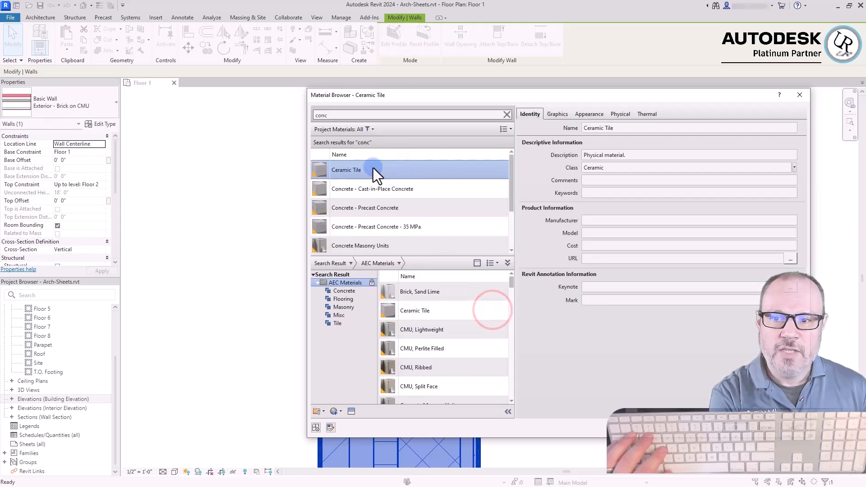
{"action": "left_click", "coordinate": [421, 171]}
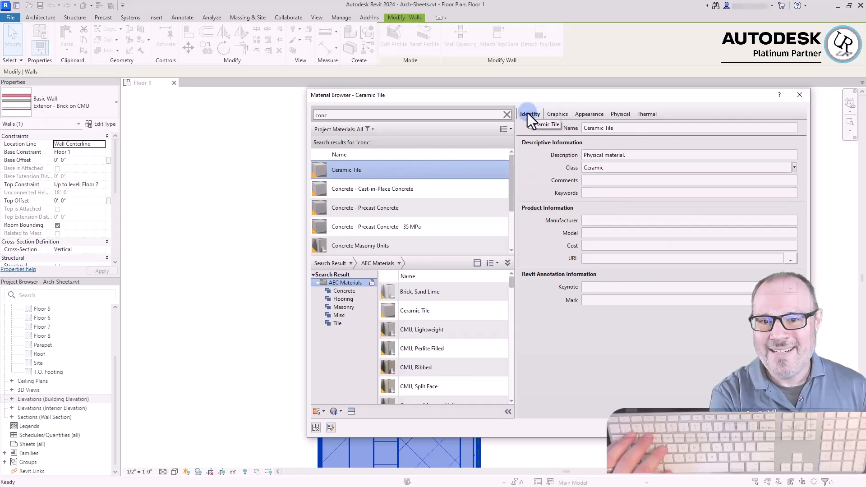
Examine Ceramic Tile's identity data, including its name, description, class options, manufacturer, model, cost and URL
{"action": "left_click", "coordinate": [634, 127]}
{"action": "left_click", "coordinate": [635, 128]}
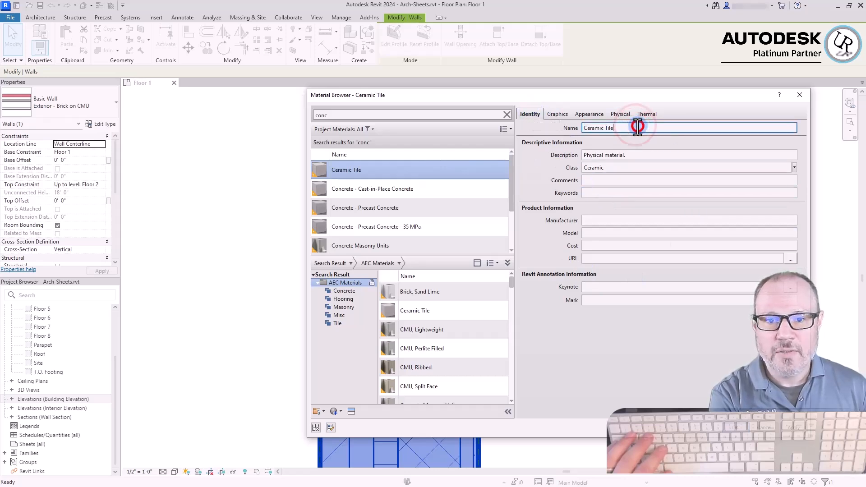
{"action": "left_click", "coordinate": [600, 157]}
{"action": "left_click", "coordinate": [634, 154]}
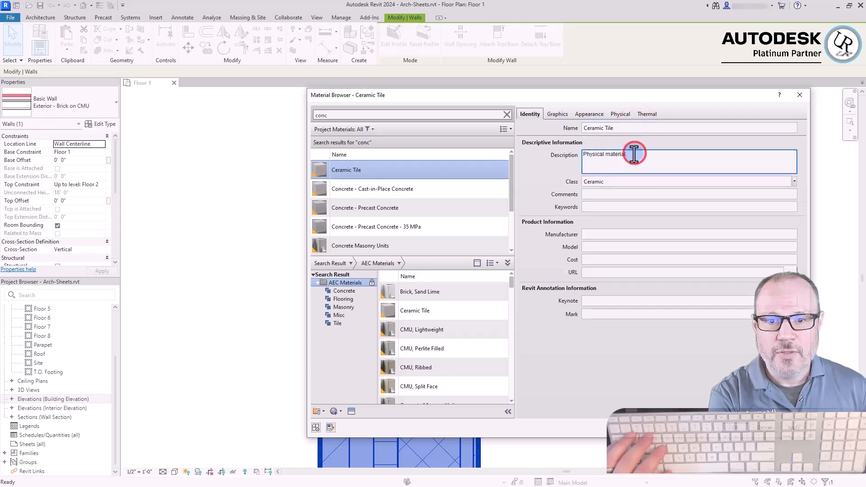
{"action": "left_click", "coordinate": [616, 186]}
{"action": "left_click", "coordinate": [795, 167]}
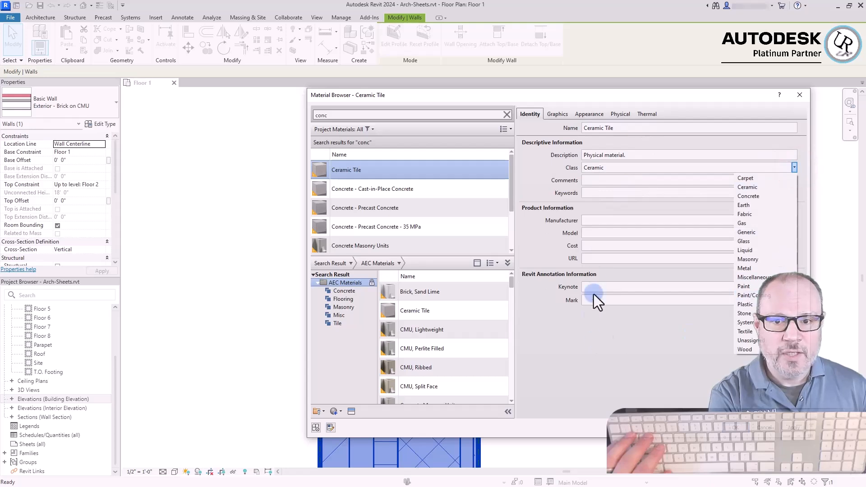
{"action": "left_click", "coordinate": [609, 223]}
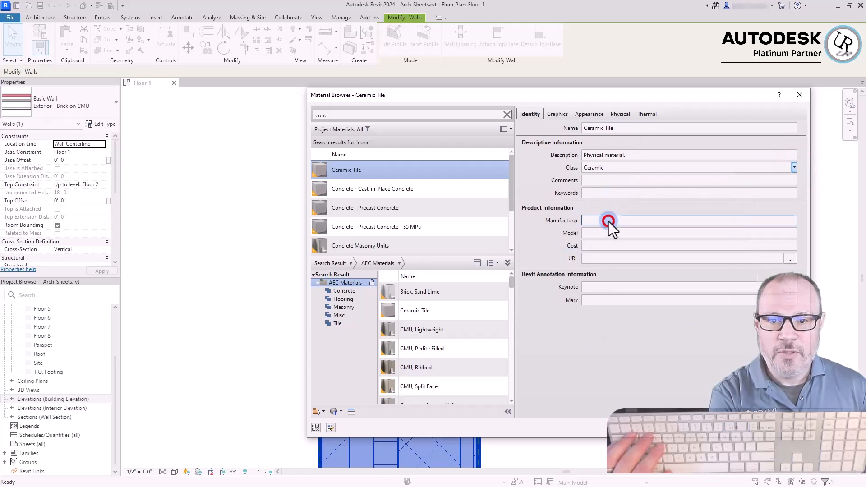
{"action": "left_click", "coordinate": [609, 221]}
{"action": "left_click", "coordinate": [609, 248]}
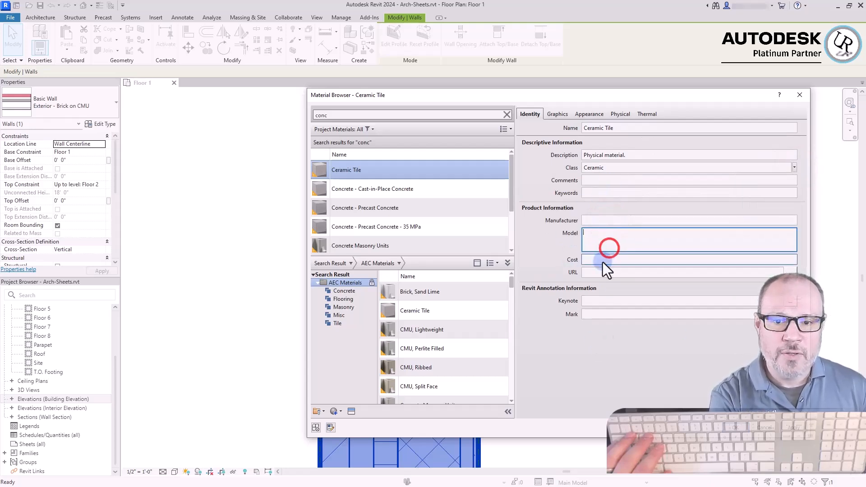
{"action": "left_click", "coordinate": [602, 259]}
{"action": "left_click", "coordinate": [600, 272]}
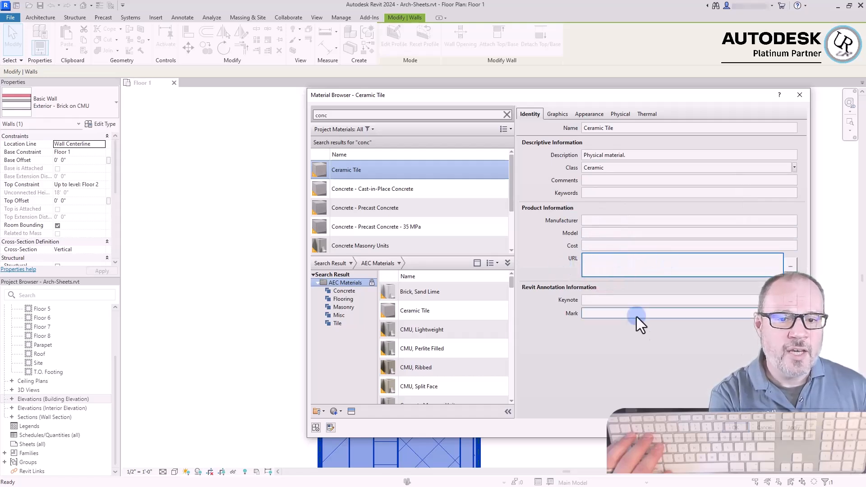
{"action": "left_click", "coordinate": [640, 356]}
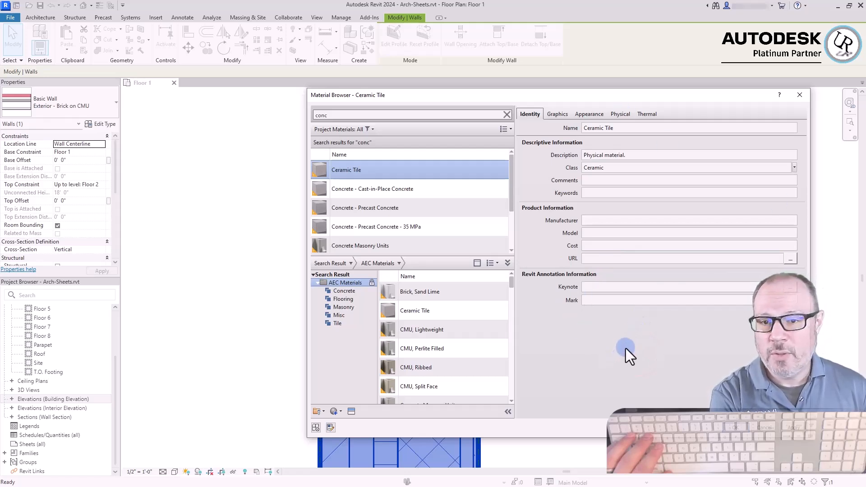
Inspect the drafting fill patterns available for Ceramic Tile's surface foreground, leaving the list without choosing one
{"action": "left_click", "coordinate": [554, 113]}
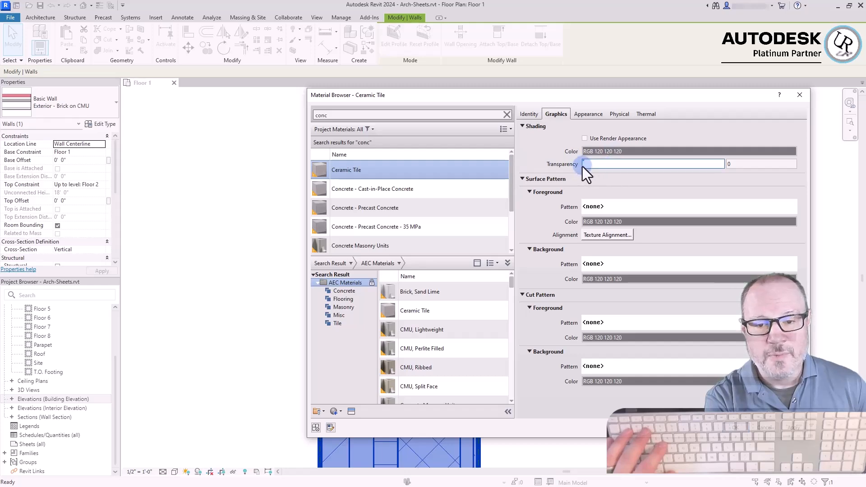
{"action": "left_click", "coordinate": [616, 209]}
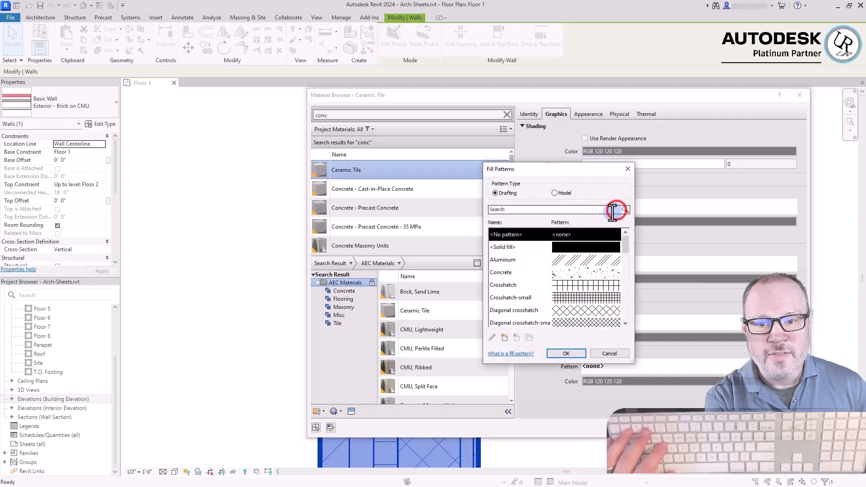
{"action": "left_click_drag", "start_coordinate": [624, 243], "coordinate": [620, 305]}
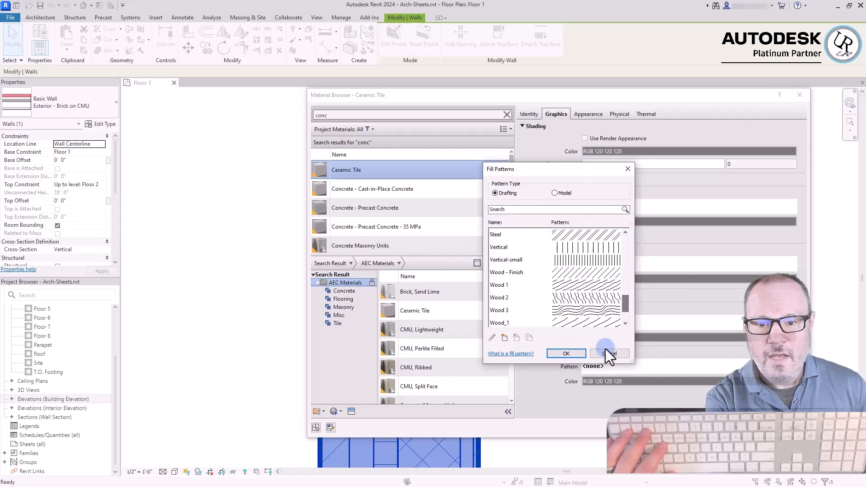
{"action": "left_click", "coordinate": [606, 353]}
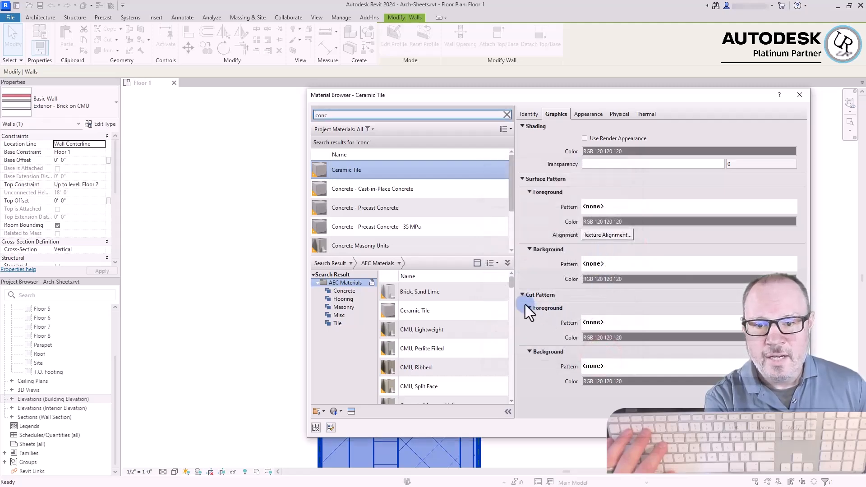
Inspect the fill patterns available for Ceramic Tile's cut foreground, leaving the list without choosing one
{"action": "left_click", "coordinate": [613, 323]}
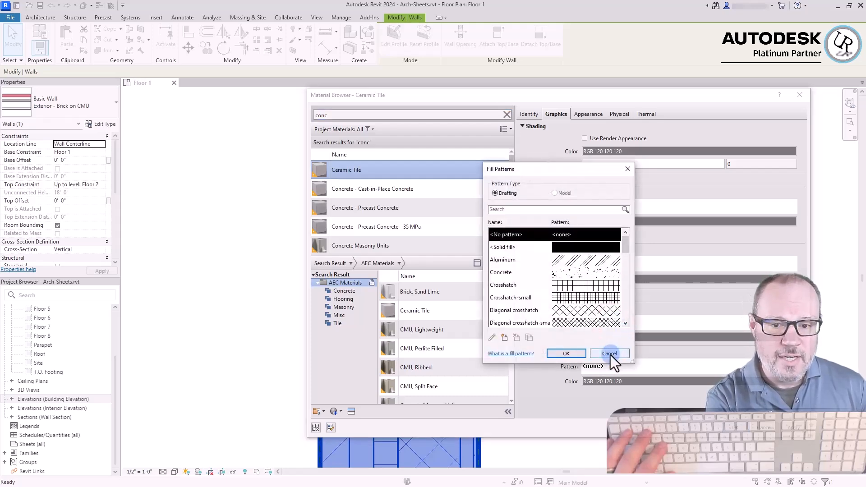
{"action": "left_click", "coordinate": [610, 353]}
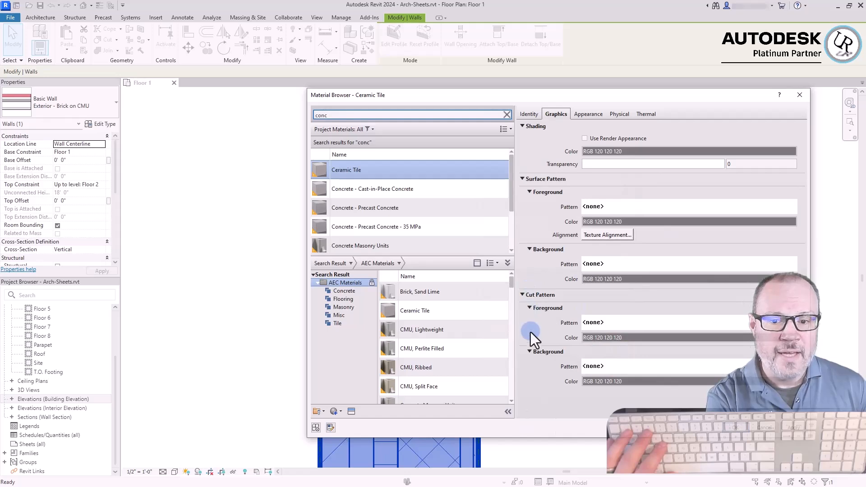
{"action": "left_click", "coordinate": [500, 329]}
{"action": "left_click", "coordinate": [625, 406]}
{"action": "left_click", "coordinate": [646, 404]}
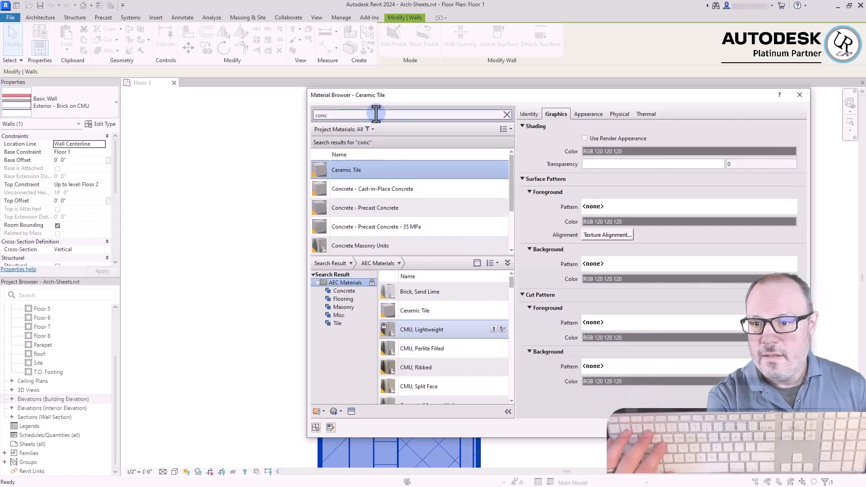
Review the rendering appearance settings of the Ceramic Tile material
{"action": "left_click", "coordinate": [587, 115]}
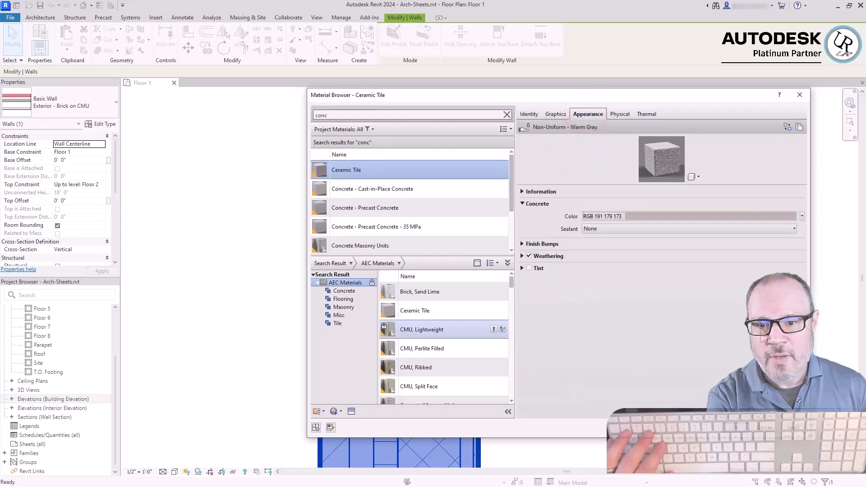
{"action": "left_click", "coordinate": [627, 306]}
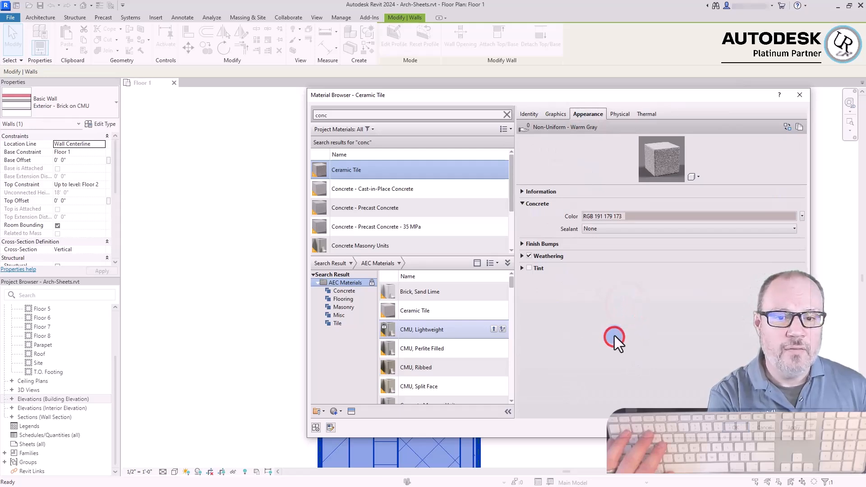
{"action": "left_click", "coordinate": [615, 336]}
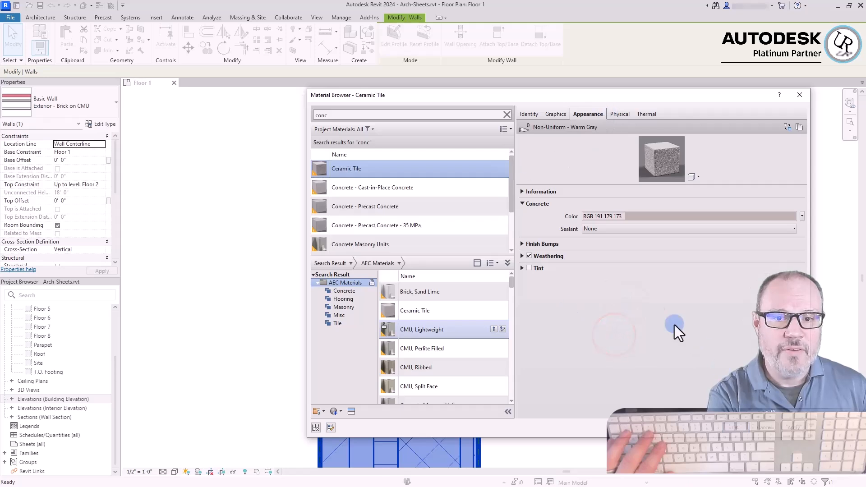
{"action": "left_click", "coordinate": [606, 352]}
{"action": "left_click", "coordinate": [589, 331]}
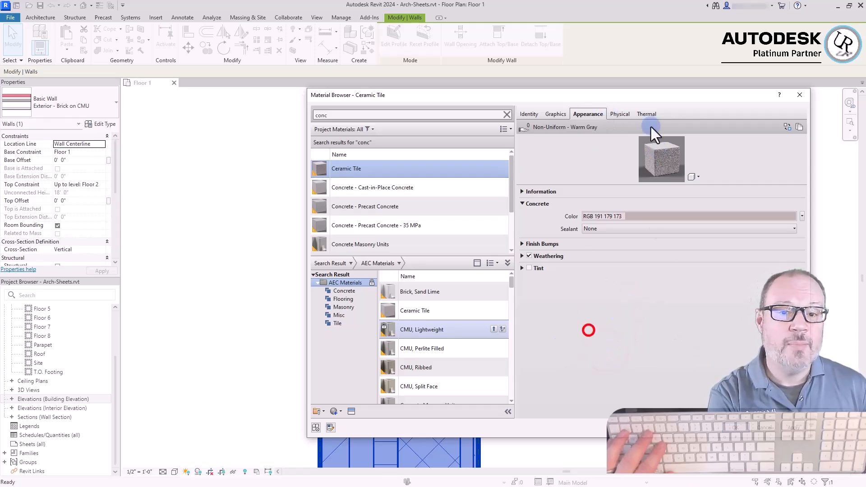
Examine Ceramic Tile's physical and thermal assets, including the information, mechanical and thermal property sections
{"action": "left_click", "coordinate": [617, 114]}
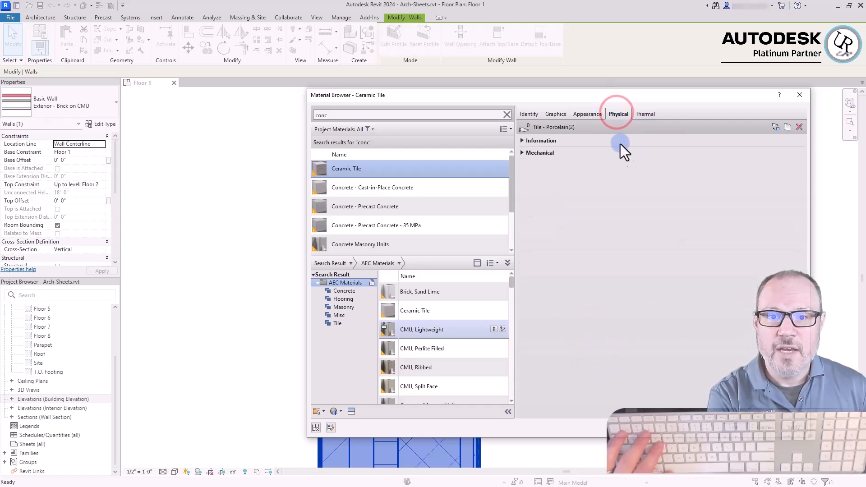
{"action": "left_click", "coordinate": [641, 112]}
{"action": "left_click", "coordinate": [614, 113]}
{"action": "left_click", "coordinate": [522, 152]}
{"action": "left_click", "coordinate": [522, 140]}
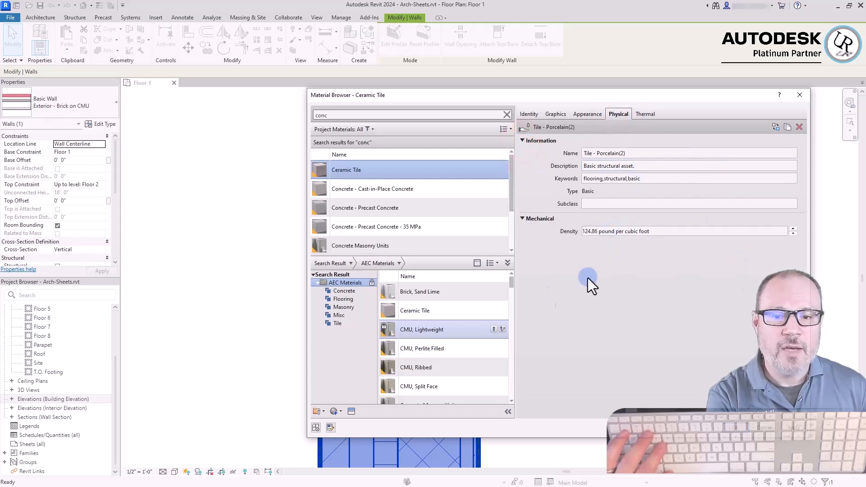
{"action": "left_click", "coordinate": [593, 301]}
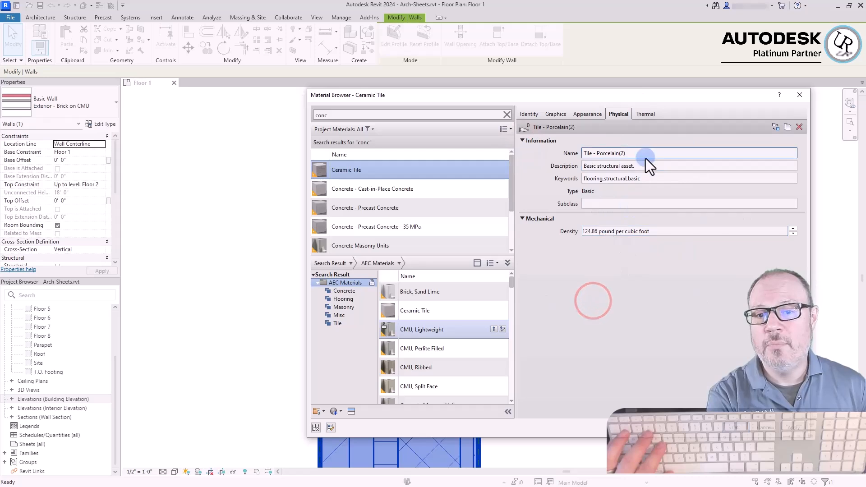
{"action": "left_click", "coordinate": [647, 115]}
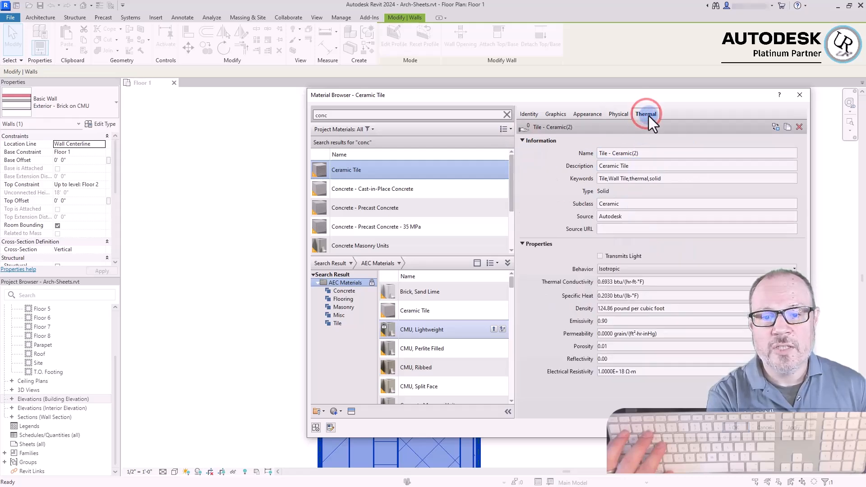
{"action": "left_click", "coordinate": [634, 403]}
{"action": "left_click", "coordinate": [634, 405]}
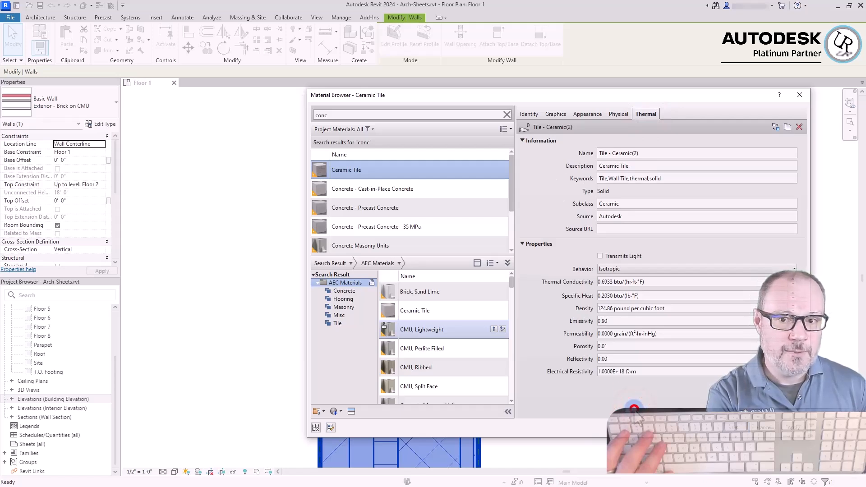
Search the materials for "gyp" and assign Gypsum Wall Board to the new Finish 1 [4] interior layer
{"action": "left_click", "coordinate": [383, 114]}
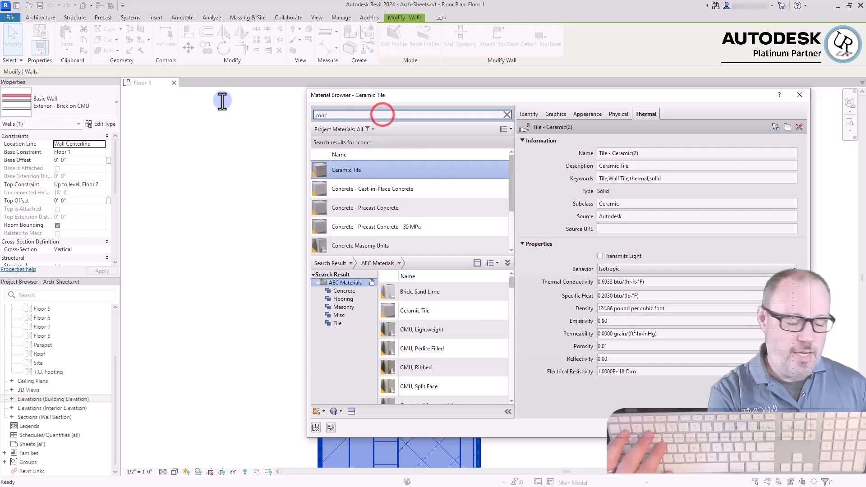
{"action": "key", "text": "ctrl+a"}
{"action": "type", "text": "gyp"}
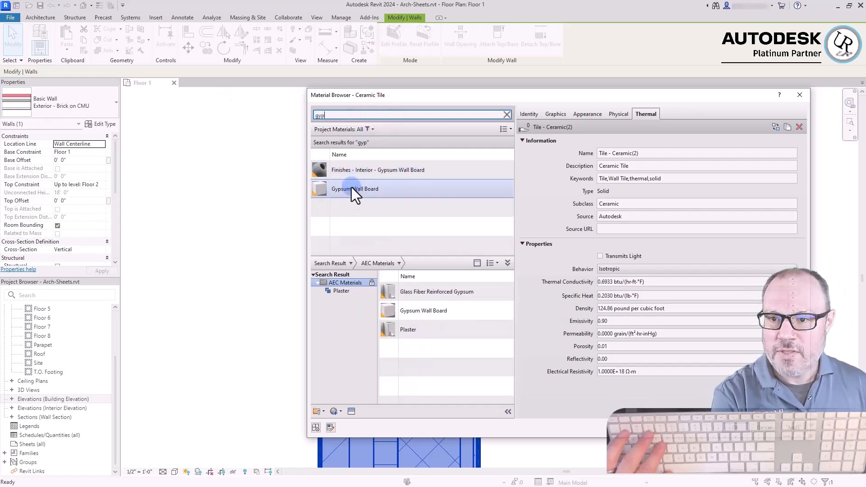
{"action": "left_click", "coordinate": [351, 188]}
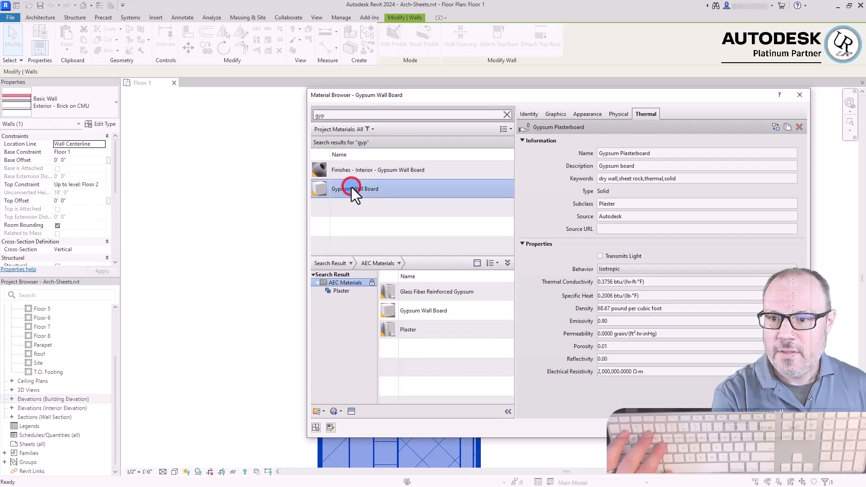
{"action": "left_click", "coordinate": [736, 428]}
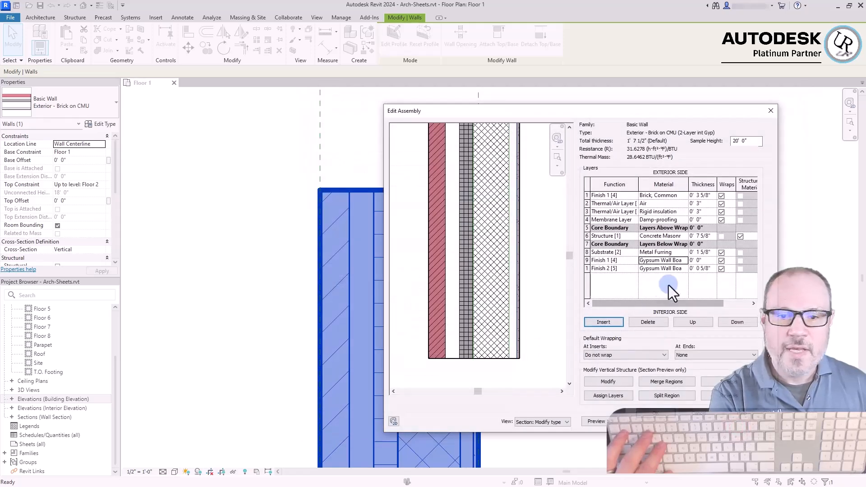
Set the thickness of the interior Finish 1 [4] Gypsum Wall Board layer to 0' 0 5/8" and check it in the section preview
{"action": "left_click", "coordinate": [704, 261]}
{"action": "type", "text": "0"}
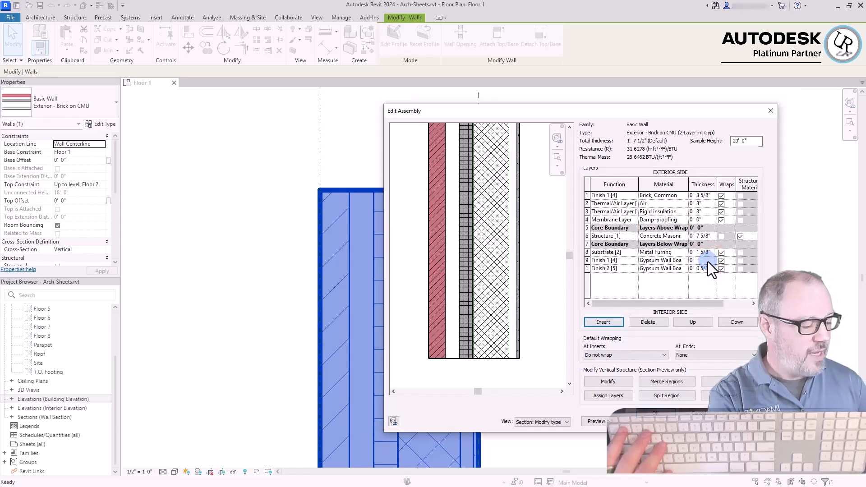
{"action": "type", "text": "' 0 5/8"}
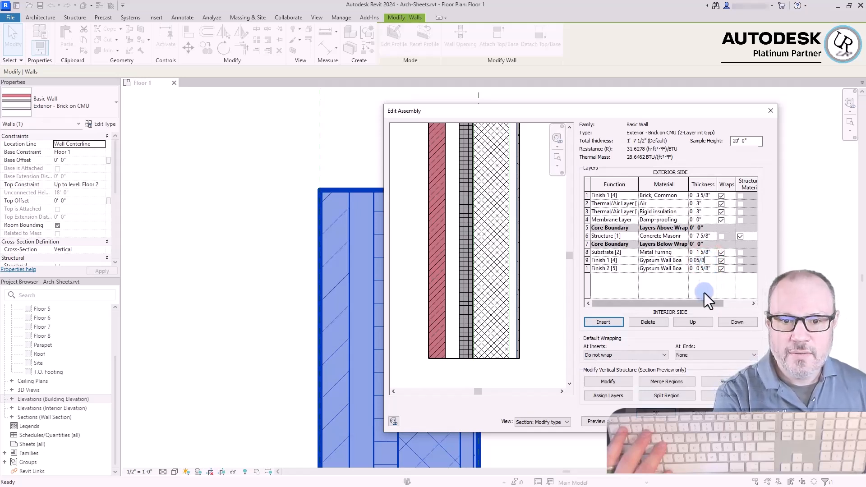
{"action": "key", "text": "Return"}
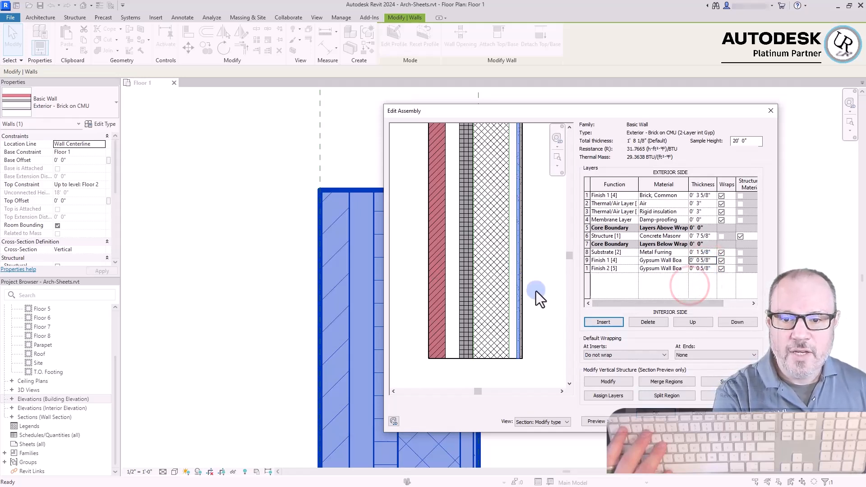
{"action": "scroll", "coordinate": [518, 363], "scroll_direction": "up", "scroll_amount": 3}
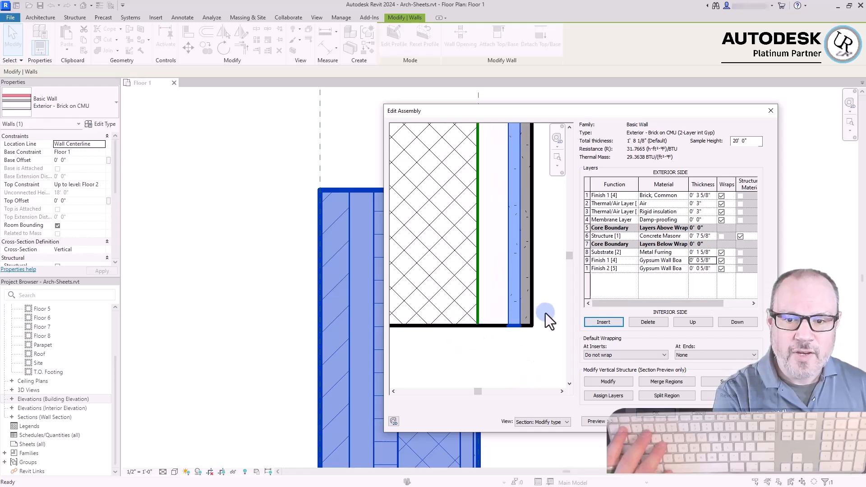
{"action": "scroll", "coordinate": [482, 329], "scroll_direction": "down", "scroll_amount": 2}
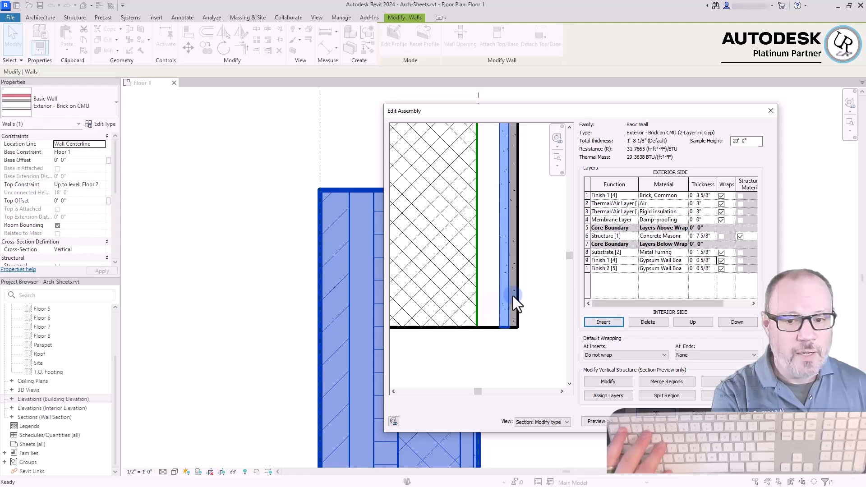
{"action": "scroll", "coordinate": [498, 321], "scroll_direction": "down", "scroll_amount": 3}
{"action": "left_click", "coordinate": [534, 312]}
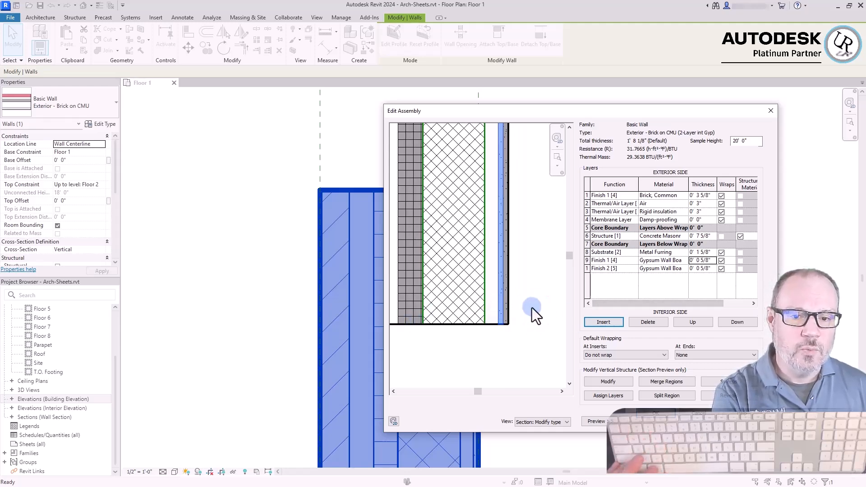
{"action": "scroll", "coordinate": [539, 294], "scroll_direction": "down", "scroll_amount": 3}
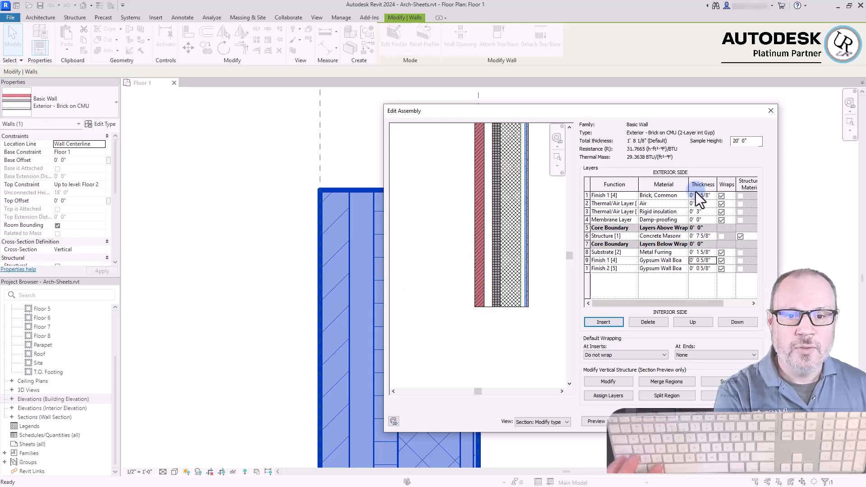
Accept the edited wall assembly and type properties, deselect the wall and inspect its layers in the floor plan
{"action": "left_click", "coordinate": [706, 204]}
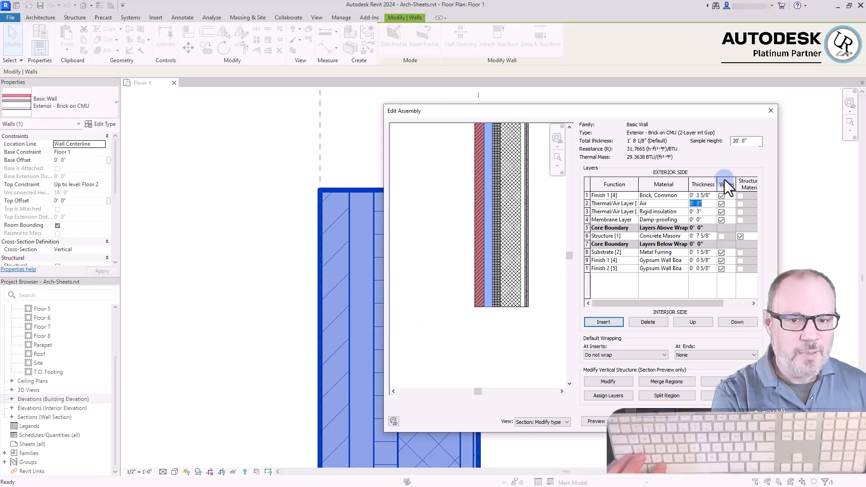
{"action": "left_click", "coordinate": [655, 414]}
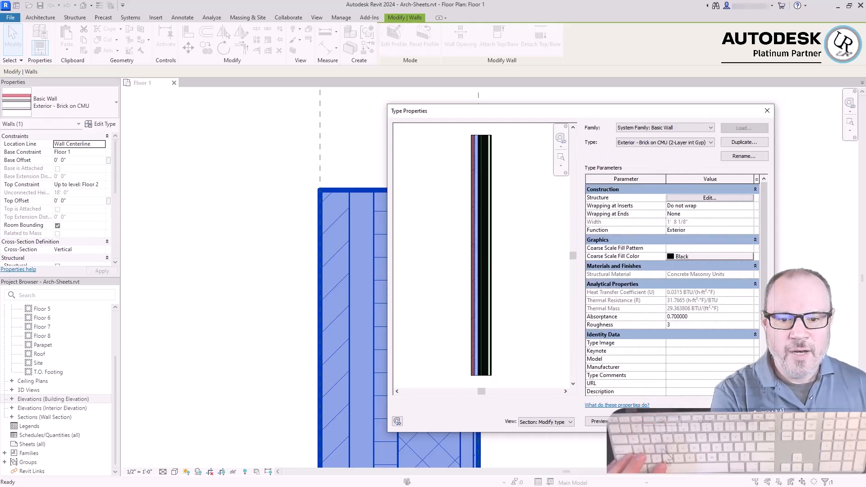
{"action": "left_click", "coordinate": [664, 420]}
{"action": "left_click", "coordinate": [566, 239]}
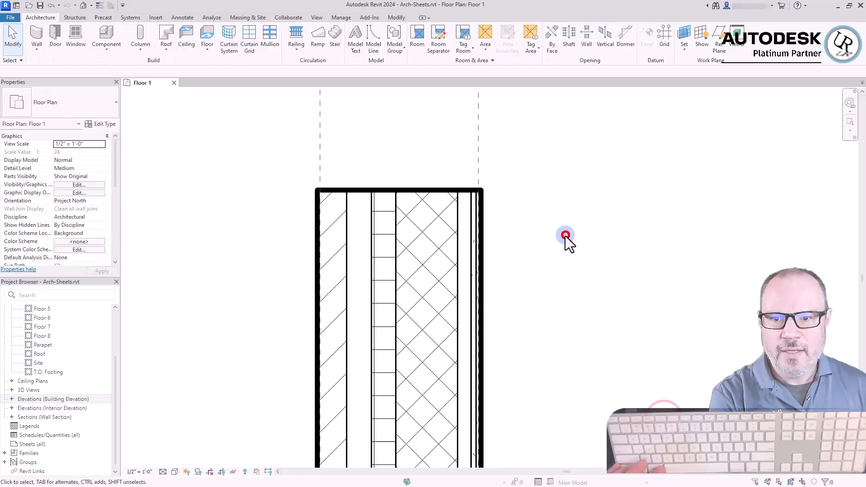
{"action": "scroll", "coordinate": [536, 208], "scroll_direction": "up", "scroll_amount": 5}
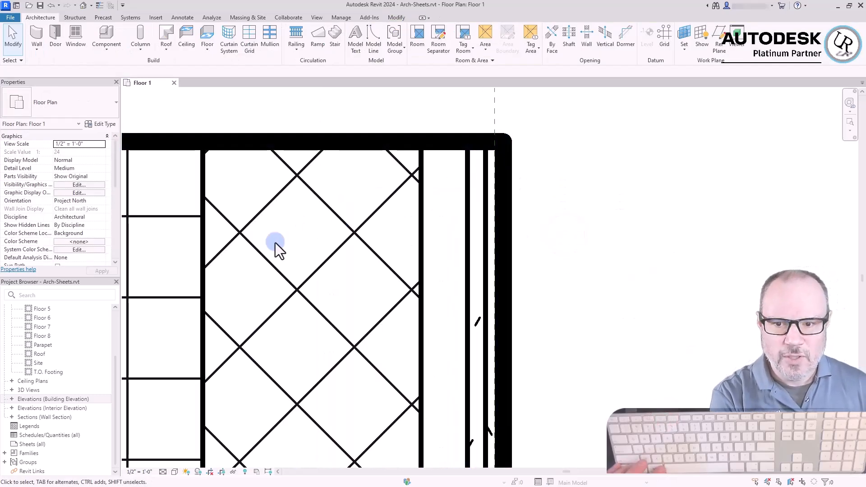
{"action": "scroll", "coordinate": [426, 213], "scroll_direction": "down", "scroll_amount": 3}
{"action": "scroll", "coordinate": [425, 213], "scroll_direction": "down", "scroll_amount": 5}
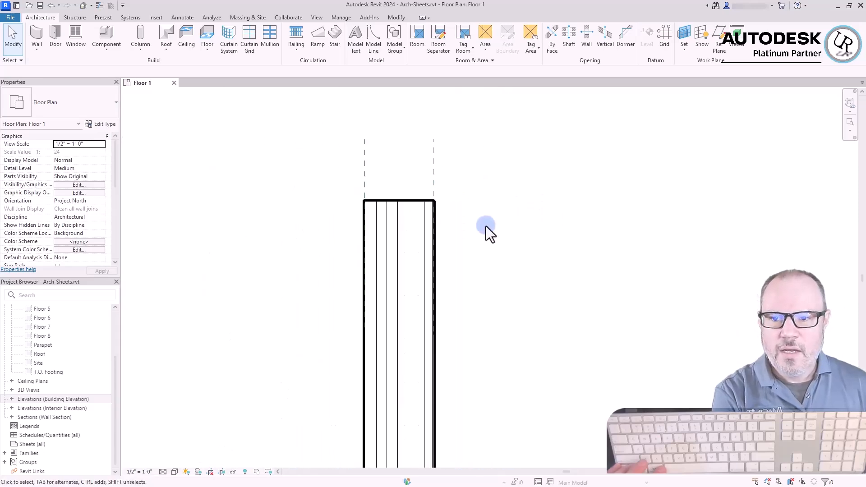
Start a new wall near the West Stairs using the Exterior - Brick and CMU on MTL. Stud type
{"action": "scroll", "coordinate": [383, 187], "scroll_direction": "down", "scroll_amount": 5}
{"action": "scroll", "coordinate": [464, 264], "scroll_direction": "down", "scroll_amount": 2}
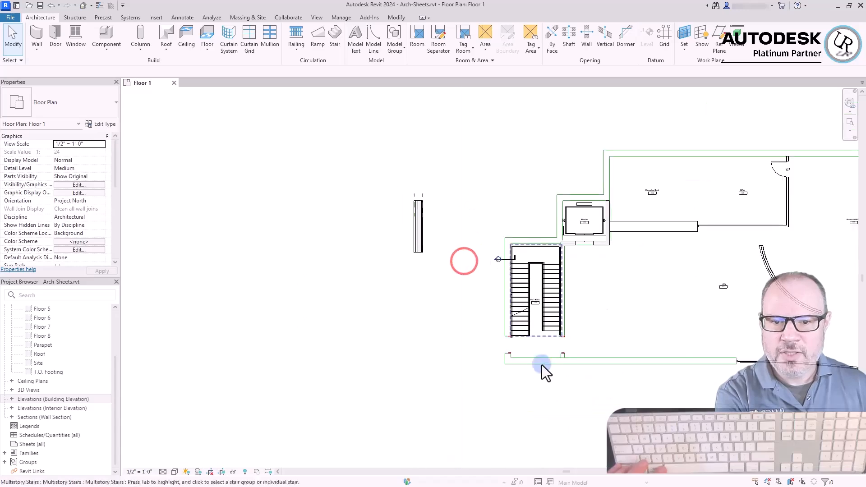
{"action": "scroll", "coordinate": [730, 383], "scroll_direction": "up", "scroll_amount": 4}
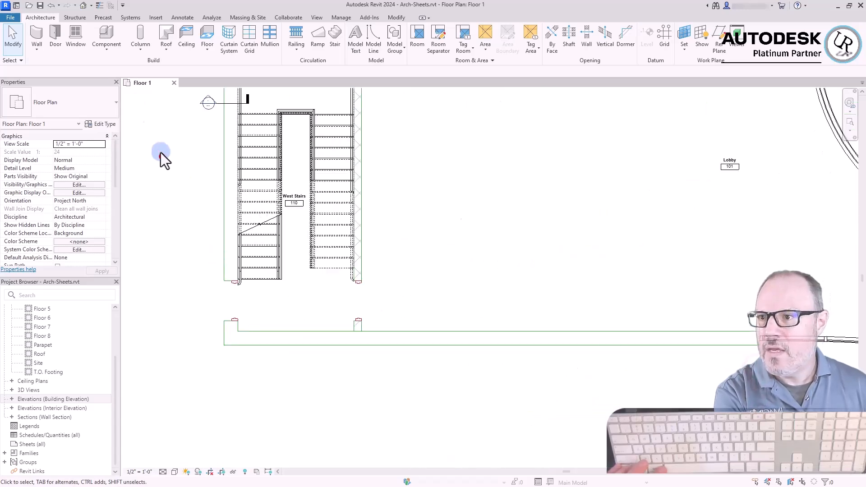
{"action": "left_click", "coordinate": [33, 30]}
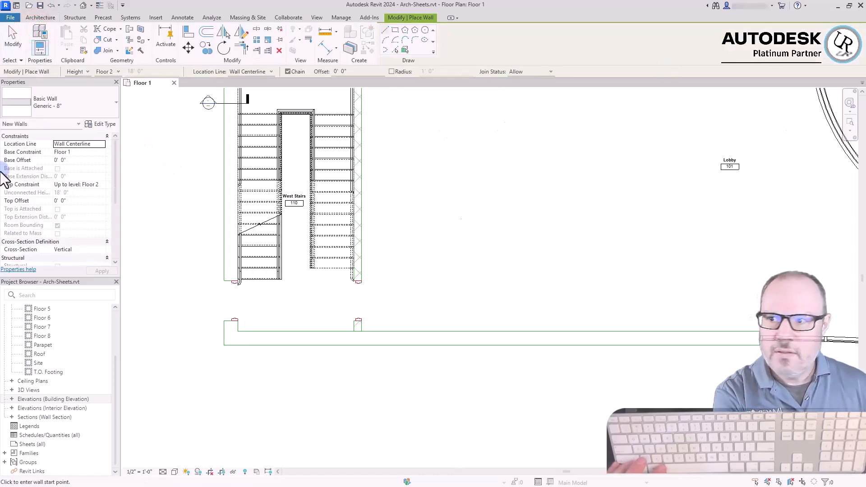
{"action": "left_click", "coordinate": [51, 102]}
{"action": "scroll", "coordinate": [46, 188], "scroll_direction": "up", "scroll_amount": 5}
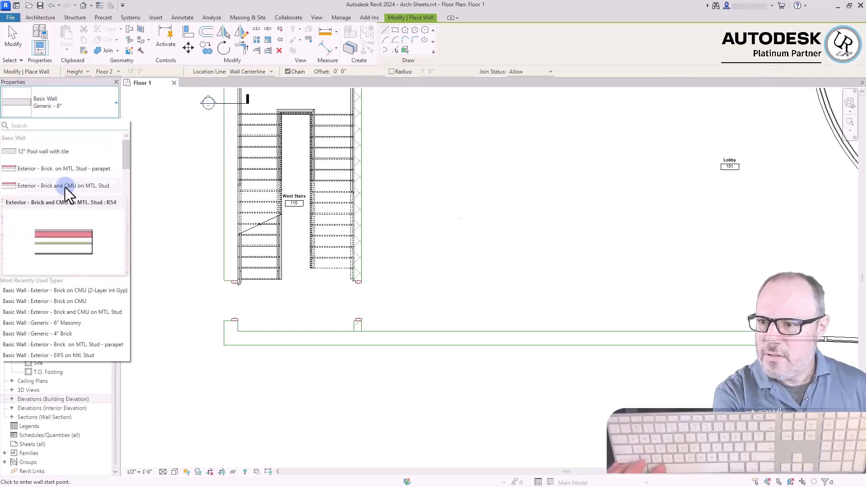
{"action": "left_click", "coordinate": [65, 185]}
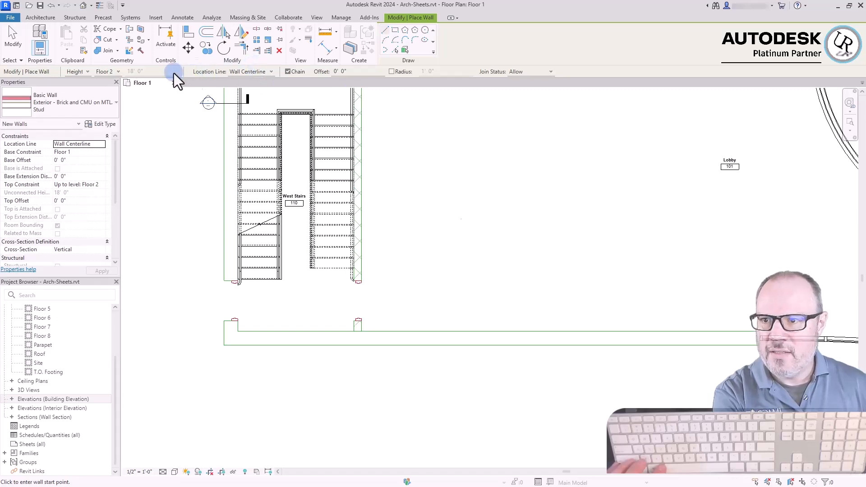
Set the new wall's location line to Finish Face: Interior and its height up to the Parapet level
{"action": "left_click", "coordinate": [251, 72]}
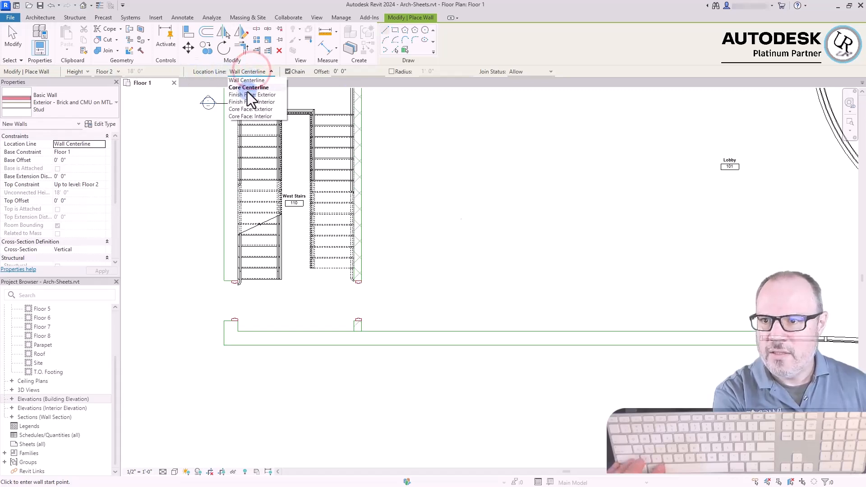
{"action": "left_click", "coordinate": [250, 102]}
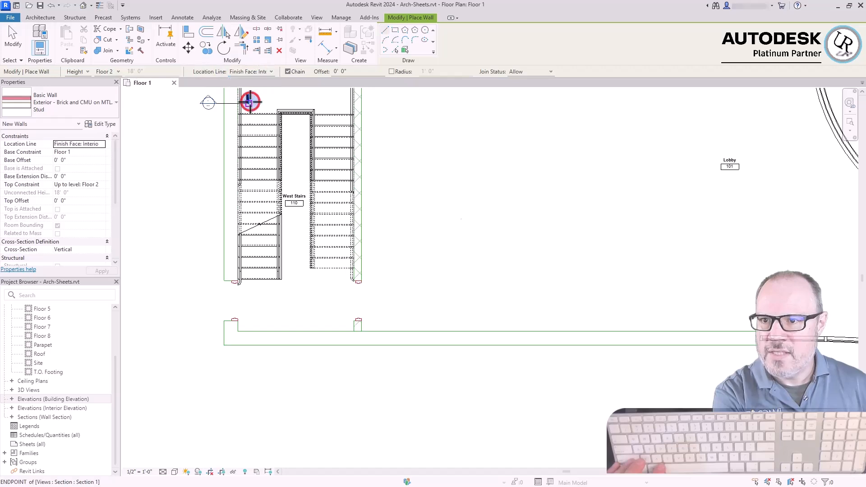
{"action": "left_click", "coordinate": [111, 71]}
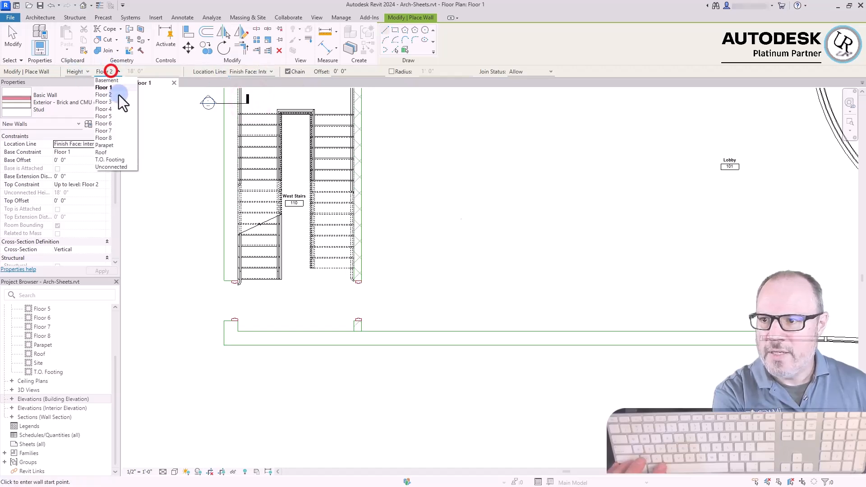
{"action": "left_click", "coordinate": [114, 146]}
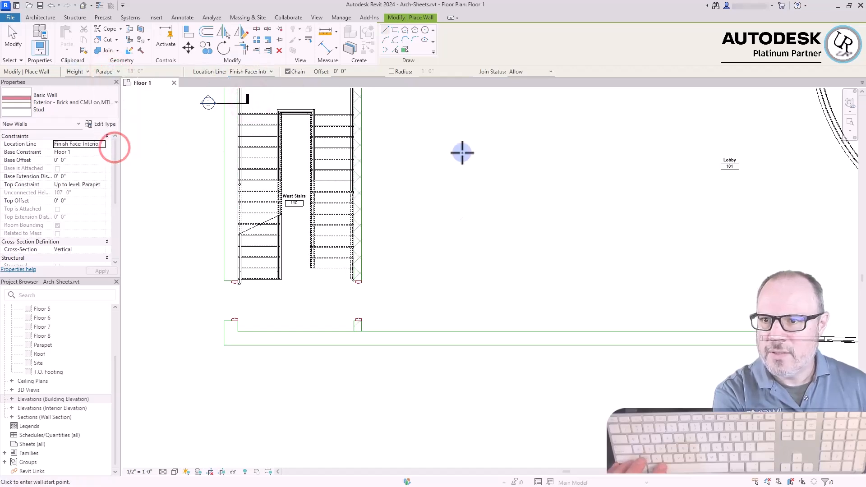
Draw the south exterior wall along the imported plan's inner line, from the curtain wall end west to the inside corner below West Stairs
{"action": "scroll", "coordinate": [745, 358], "scroll_direction": "up", "scroll_amount": 5}
{"action": "left_click", "coordinate": [769, 287]}
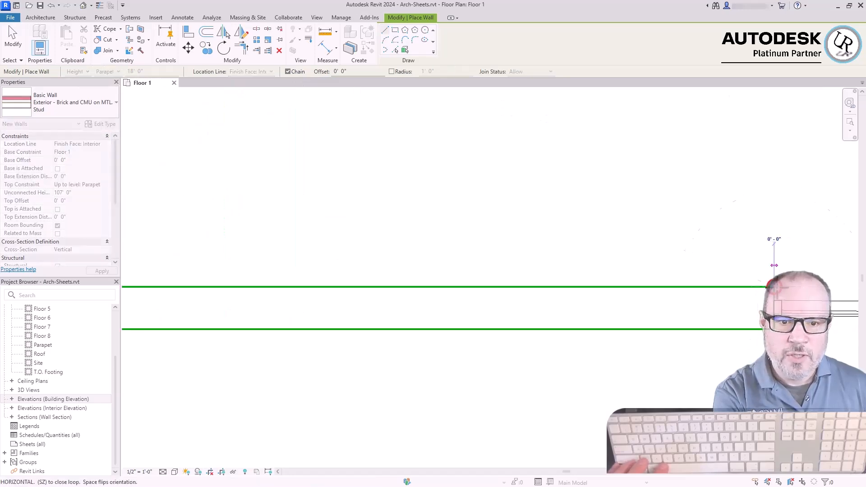
{"action": "scroll", "coordinate": [615, 284], "scroll_direction": "down", "scroll_amount": 3}
{"action": "scroll", "coordinate": [671, 283], "scroll_direction": "down", "scroll_amount": 2}
{"action": "scroll", "coordinate": [291, 283], "scroll_direction": "up", "scroll_amount": 6}
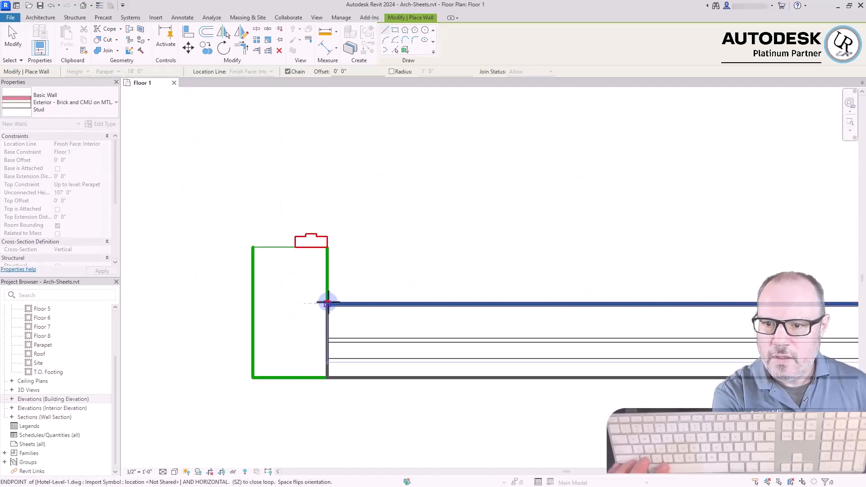
{"action": "left_click", "coordinate": [328, 303]}
Continue the exterior wall north to the northwest corner of West Stairs, then 10' 0" east to the elevator shaft
{"action": "scroll", "coordinate": [361, 378], "scroll_direction": "down", "scroll_amount": 5}
{"action": "scroll", "coordinate": [362, 438], "scroll_direction": "down", "scroll_amount": 4}
{"action": "scroll", "coordinate": [359, 297], "scroll_direction": "up", "scroll_amount": 8}
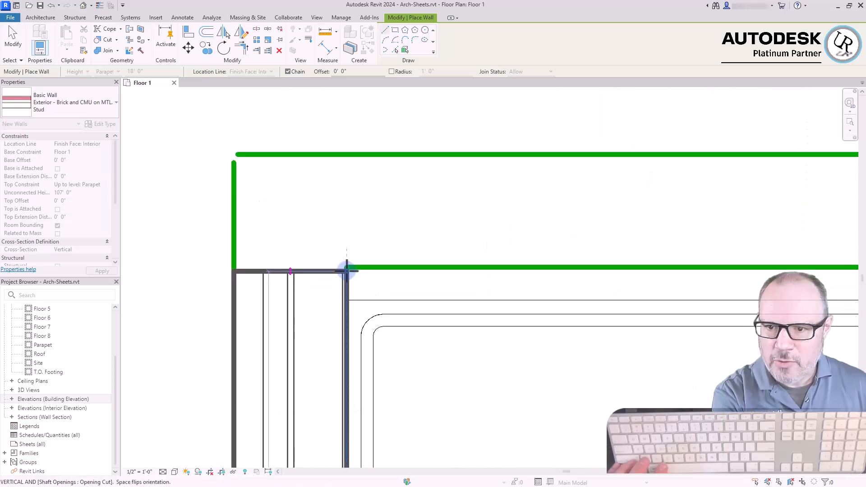
{"action": "left_click", "coordinate": [345, 268]}
{"action": "scroll", "coordinate": [299, 286], "scroll_direction": "down", "scroll_amount": 5}
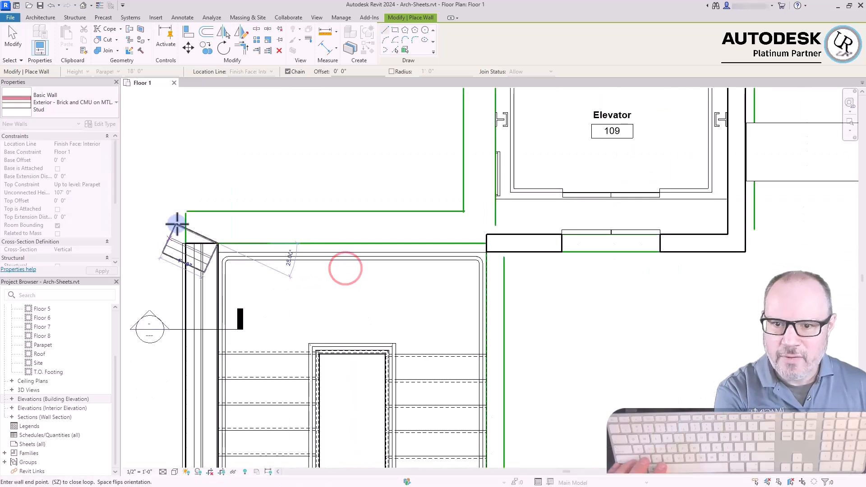
{"action": "left_click", "coordinate": [495, 245]}
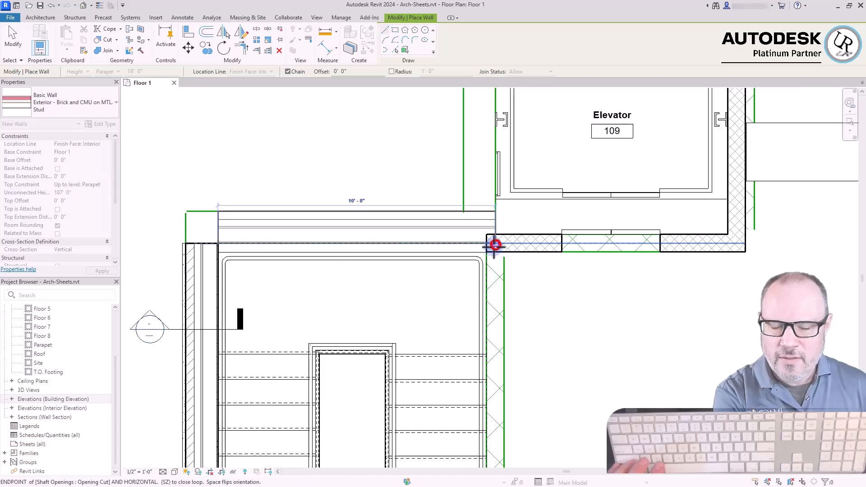
{"action": "scroll", "coordinate": [493, 251], "scroll_direction": "down", "scroll_amount": 4}
Trace the exterior wall around the elevator's outer corner and east along the north side to the far stair's northeast corner
{"action": "left_click", "coordinate": [789, 477]}
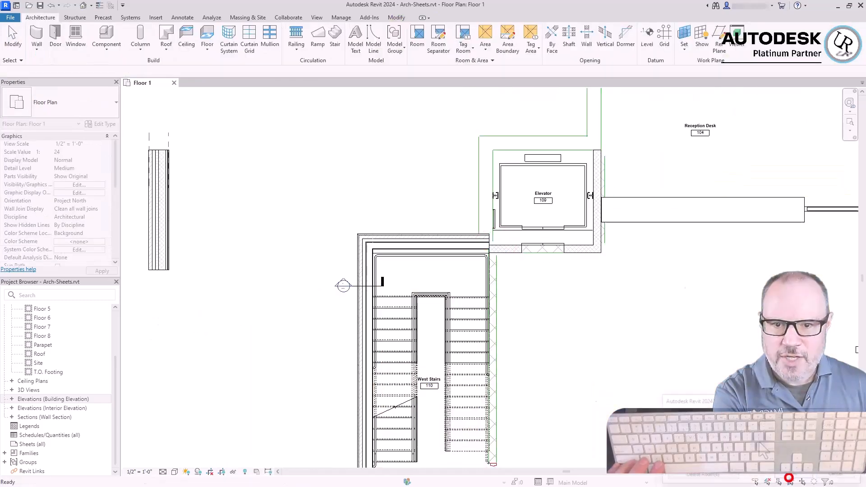
{"action": "left_click", "coordinate": [474, 309]}
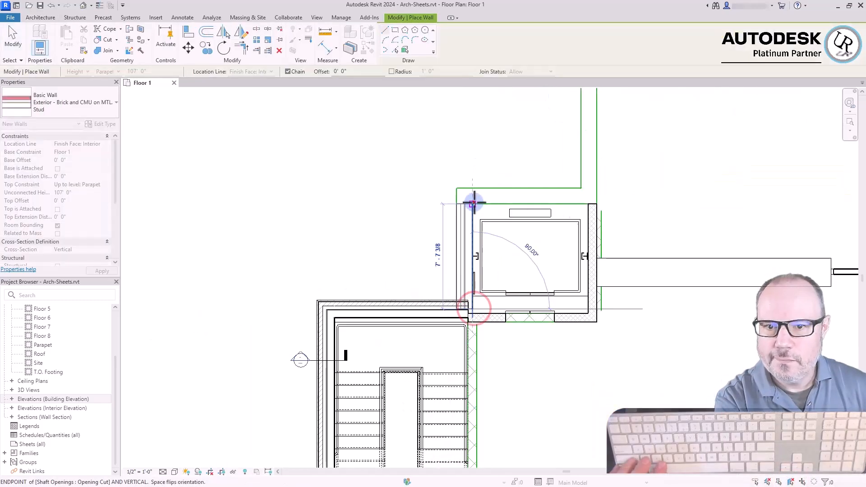
{"action": "left_click", "coordinate": [474, 202]}
{"action": "left_click", "coordinate": [599, 201]}
{"action": "scroll", "coordinate": [599, 199], "scroll_direction": "down", "scroll_amount": 4}
{"action": "scroll", "coordinate": [600, 225], "scroll_direction": "up", "scroll_amount": 3}
{"action": "scroll", "coordinate": [590, 153], "scroll_direction": "down", "scroll_amount": 3}
{"action": "scroll", "coordinate": [594, 145], "scroll_direction": "up", "scroll_amount": 4}
{"action": "left_click", "coordinate": [589, 146]}
{"action": "scroll", "coordinate": [353, 171], "scroll_direction": "down", "scroll_amount": 6}
{"action": "scroll", "coordinate": [439, 155], "scroll_direction": "up", "scroll_amount": 7}
{"action": "left_click", "coordinate": [439, 173]}
{"action": "scroll", "coordinate": [478, 122], "scroll_direction": "down", "scroll_amount": 4}
Finish the east exterior wall beside the far stair down to the curved curtain wall and end the wall command
{"action": "key", "text": "Escape"}
{"action": "key", "text": "Escape"}
{"action": "left_click", "coordinate": [791, 476]}
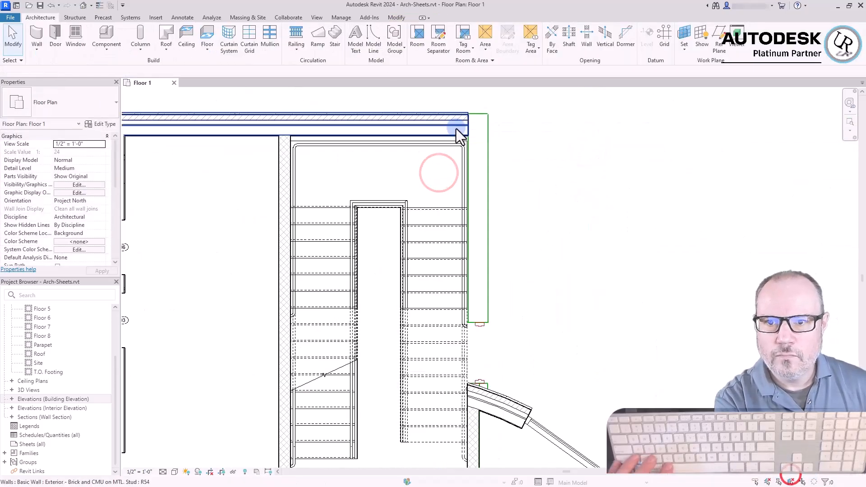
{"action": "left_click", "coordinate": [473, 132]}
{"action": "left_click", "coordinate": [469, 386]}
{"action": "scroll", "coordinate": [541, 343], "scroll_direction": "down", "scroll_amount": 5}
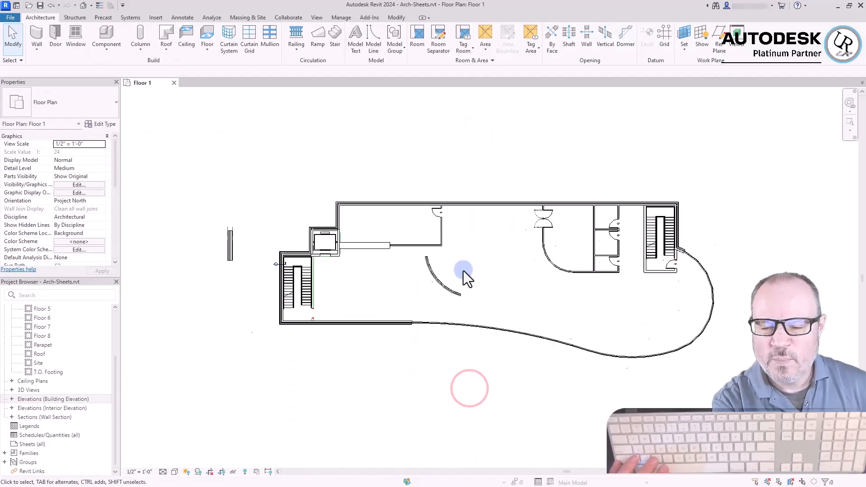
Start a new wall using the Interior - 4 7/8" Partition (1-hr) type
{"action": "scroll", "coordinate": [548, 246], "scroll_direction": "up", "scroll_amount": 3}
{"action": "middle_click_drag", "start_coordinate": [461, 301], "coordinate": [481, 272]}
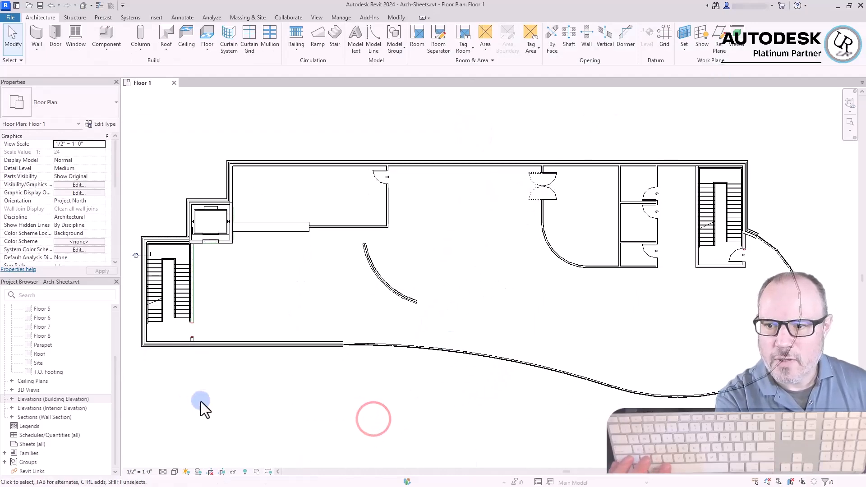
{"action": "scroll", "coordinate": [380, 189], "scroll_direction": "up", "scroll_amount": 4}
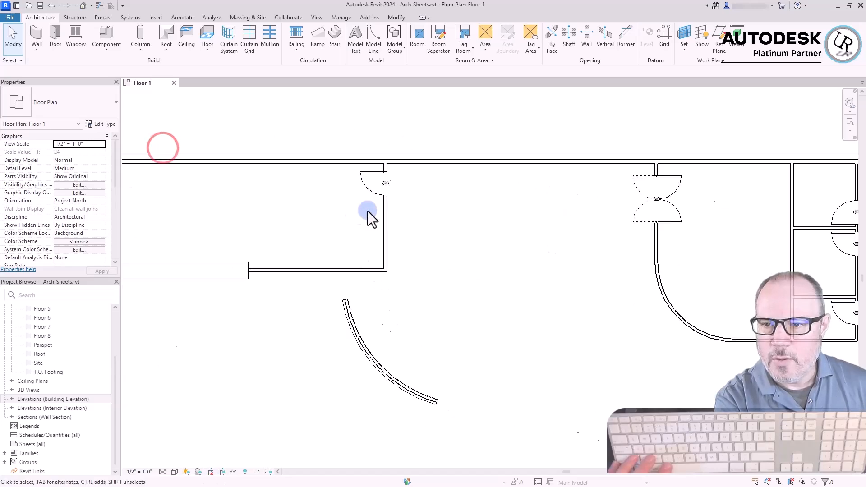
{"action": "scroll", "coordinate": [267, 285], "scroll_direction": "down", "scroll_amount": 2}
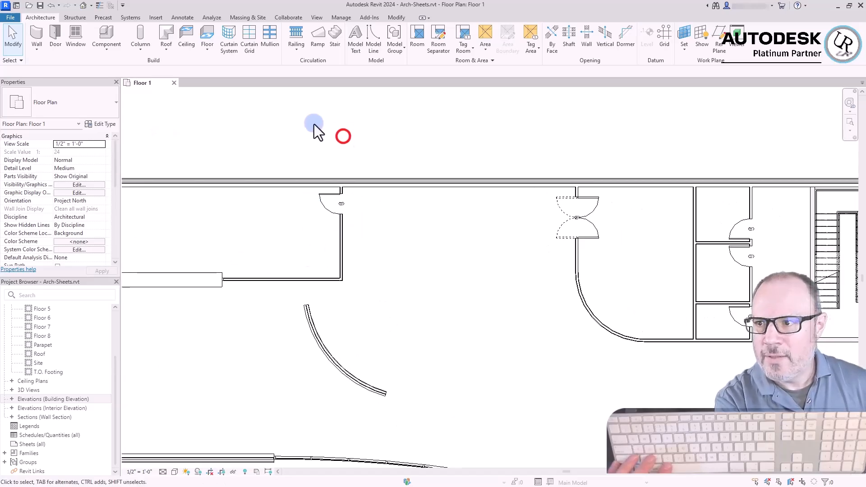
{"action": "left_click", "coordinate": [36, 34]}
{"action": "left_click", "coordinate": [68, 102]}
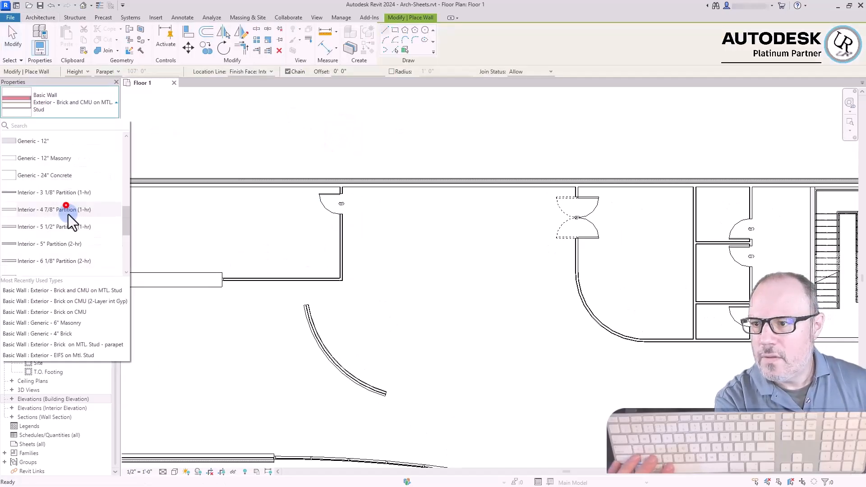
{"action": "scroll", "coordinate": [67, 216], "scroll_direction": "up", "scroll_amount": 3}
{"action": "scroll", "coordinate": [70, 212], "scroll_direction": "down", "scroll_amount": 5}
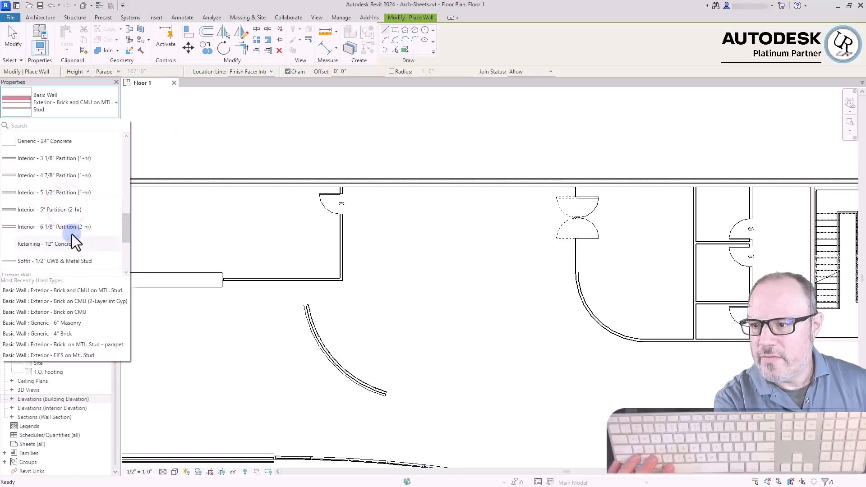
{"action": "left_click", "coordinate": [42, 177]}
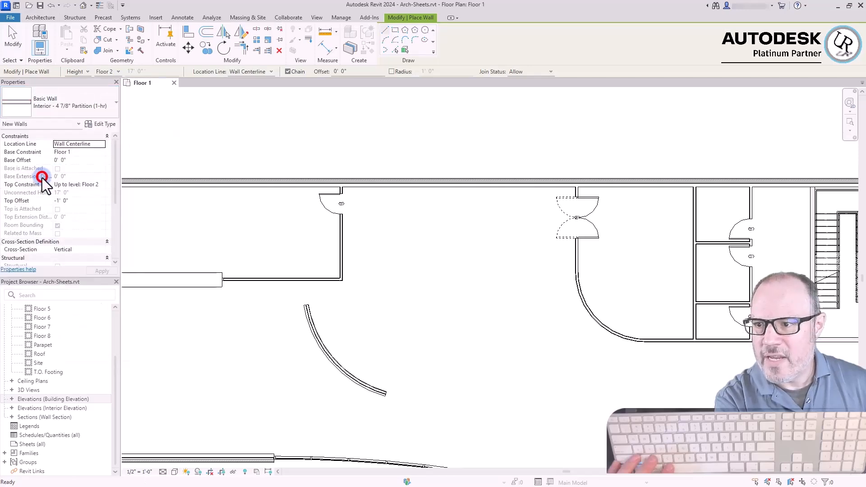
Inspect the partition type's assembly, checking the function, material and thickness of its gypsum finish and metal stud layers, and close the dialogs
{"action": "left_click", "coordinate": [102, 124]}
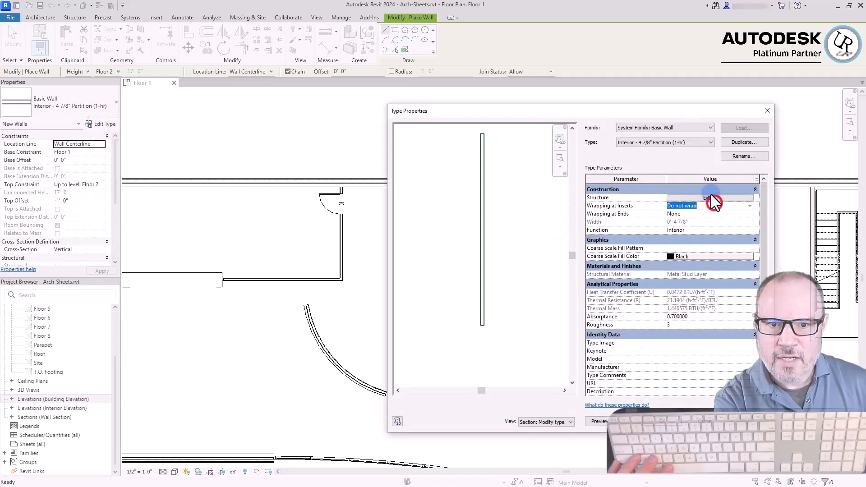
{"action": "left_click", "coordinate": [711, 190]}
{"action": "left_click", "coordinate": [704, 216]}
{"action": "scroll", "coordinate": [460, 334], "scroll_direction": "up", "scroll_amount": 5}
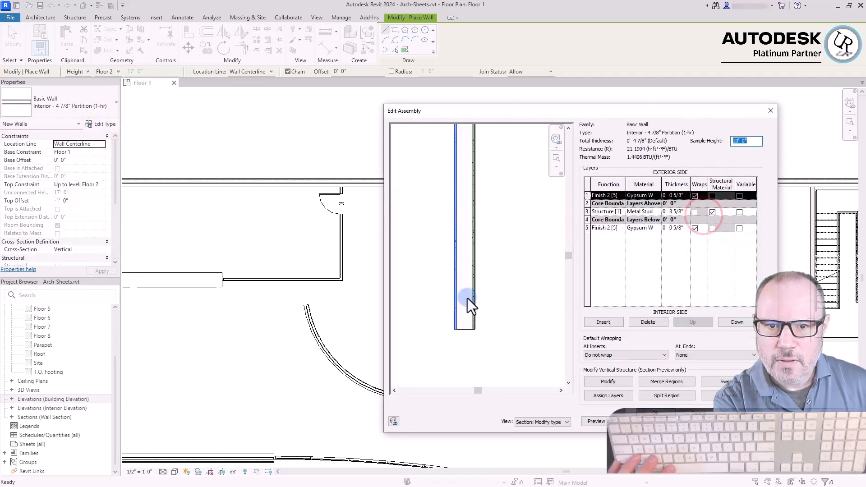
{"action": "left_click", "coordinate": [678, 196]}
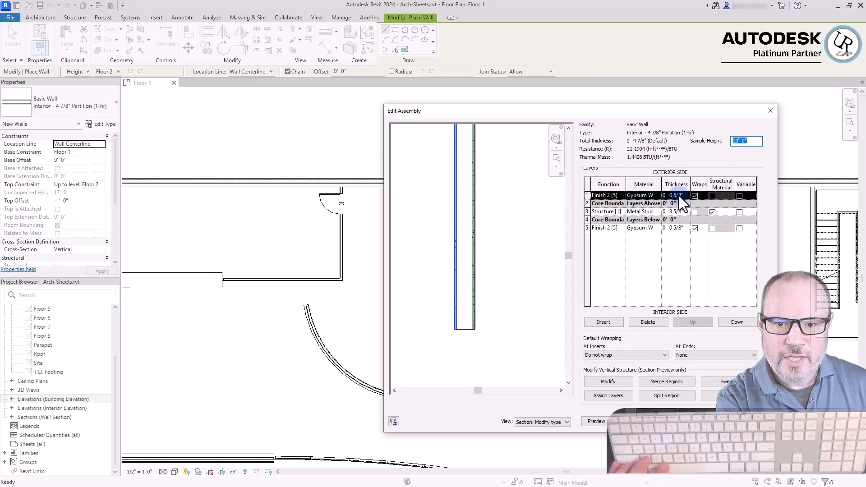
{"action": "left_click", "coordinate": [587, 228]}
{"action": "left_click", "coordinate": [634, 211]}
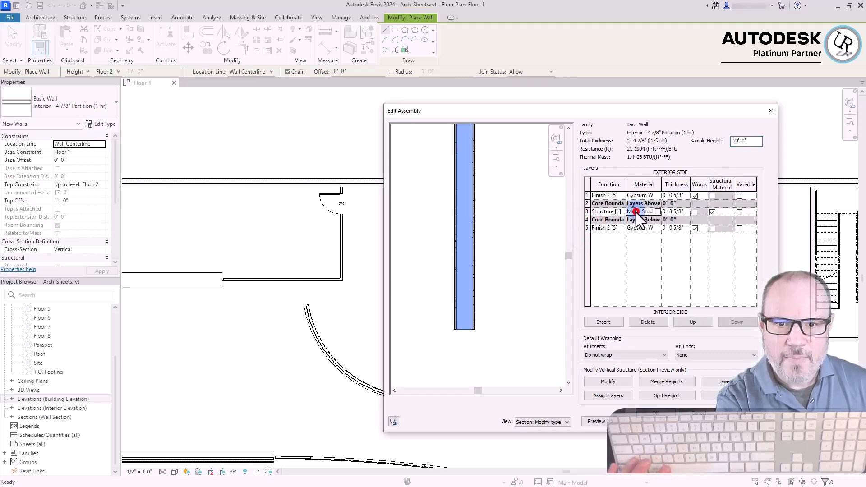
{"action": "left_click_drag", "start_coordinate": [684, 212], "coordinate": [661, 212]}
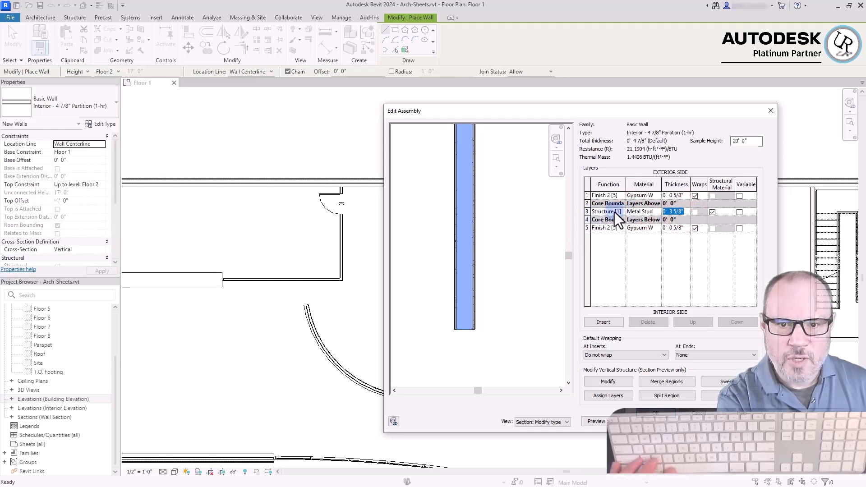
{"action": "left_click", "coordinate": [621, 177]}
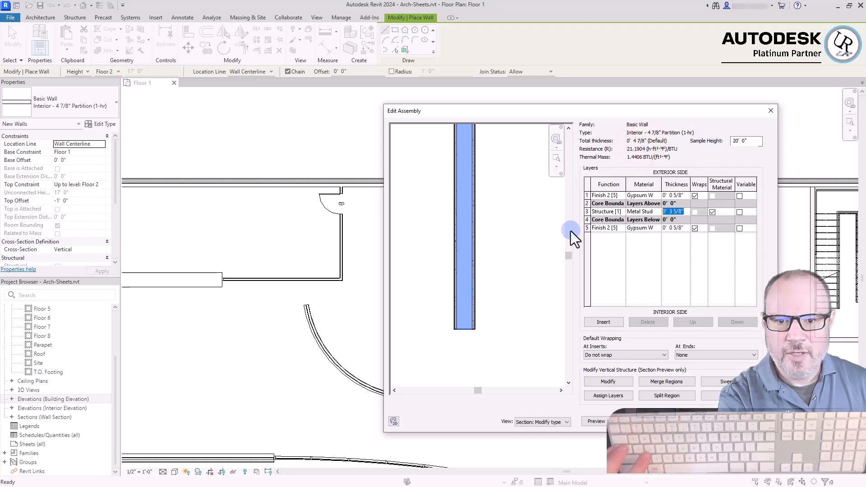
{"action": "left_click", "coordinate": [654, 414]}
{"action": "left_click", "coordinate": [652, 414]}
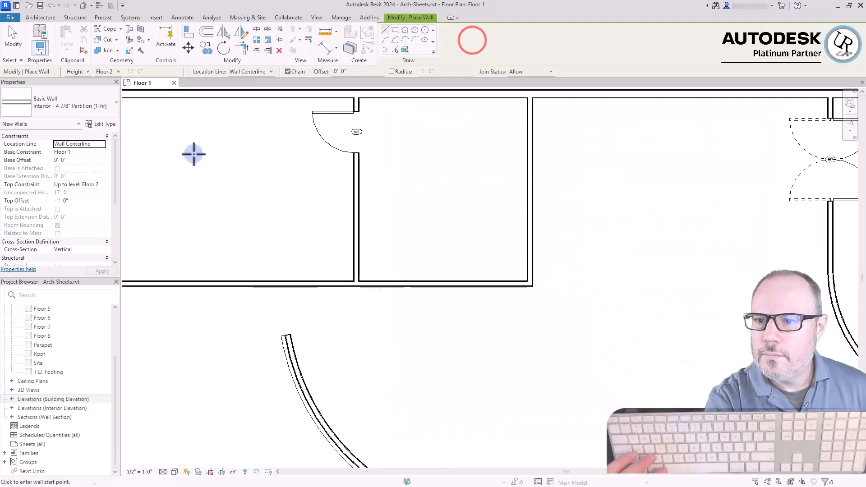
Draw a short north-south partition from the open floor up to the long horizontal partition beside the reception desk area
{"action": "scroll", "coordinate": [680, 188], "scroll_direction": "down", "scroll_amount": 4}
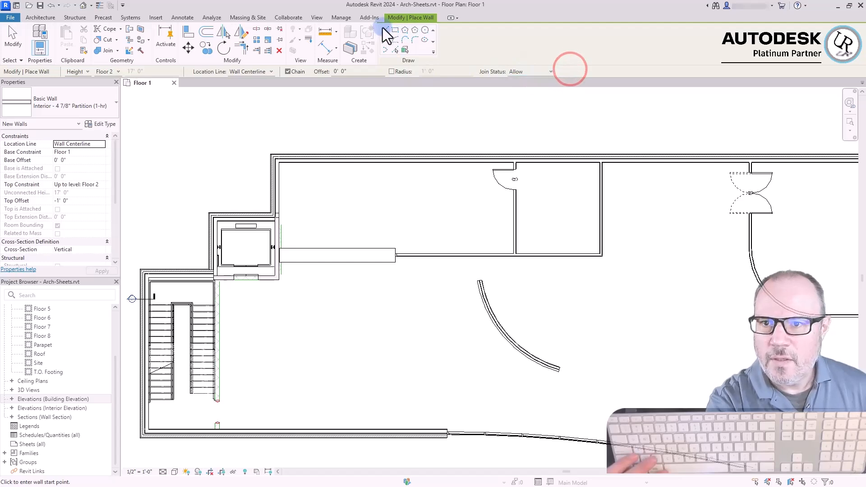
{"action": "scroll", "coordinate": [444, 293], "scroll_direction": "up", "scroll_amount": 5}
{"action": "scroll", "coordinate": [371, 136], "scroll_direction": "up", "scroll_amount": 3}
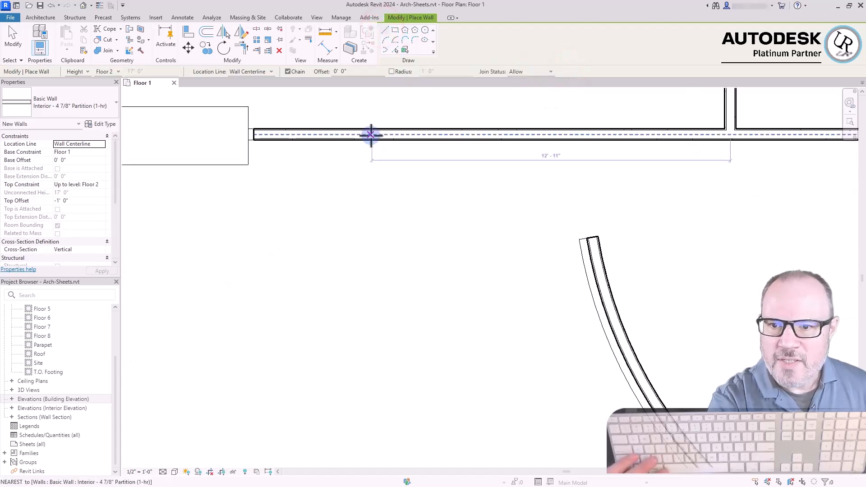
{"action": "left_click", "coordinate": [411, 316]}
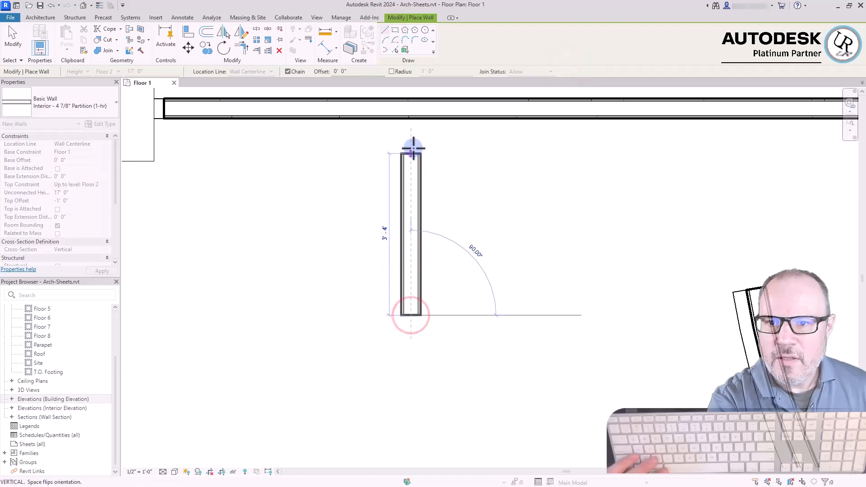
{"action": "left_click", "coordinate": [411, 118]}
{"action": "key", "text": "Escape"}
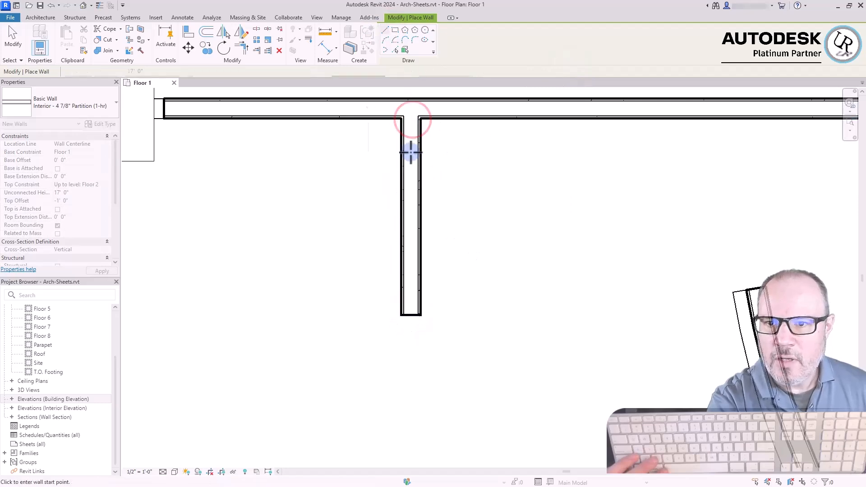
Examine up close how the gypsum and stud layers clean up at the new partition's T-intersection
{"action": "scroll", "coordinate": [396, 111], "scroll_direction": "up", "scroll_amount": 5}
{"action": "scroll", "coordinate": [459, 214], "scroll_direction": "down", "scroll_amount": 3}
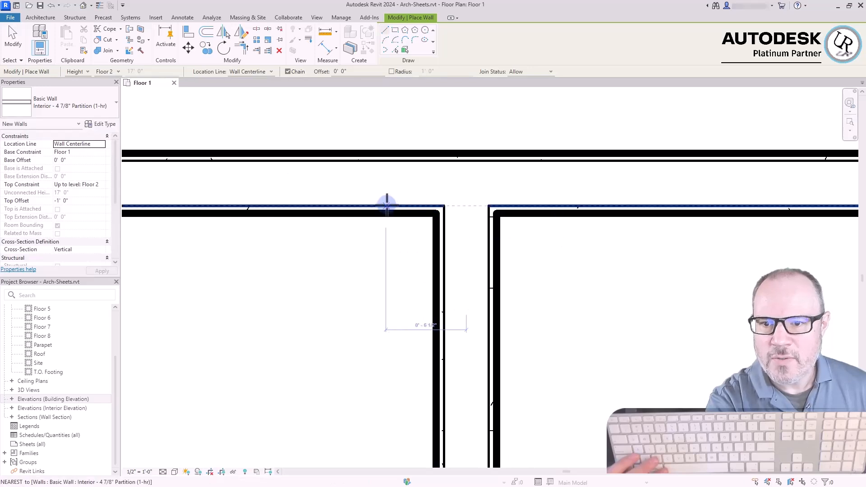
{"action": "scroll", "coordinate": [448, 244], "scroll_direction": "up", "scroll_amount": 3}
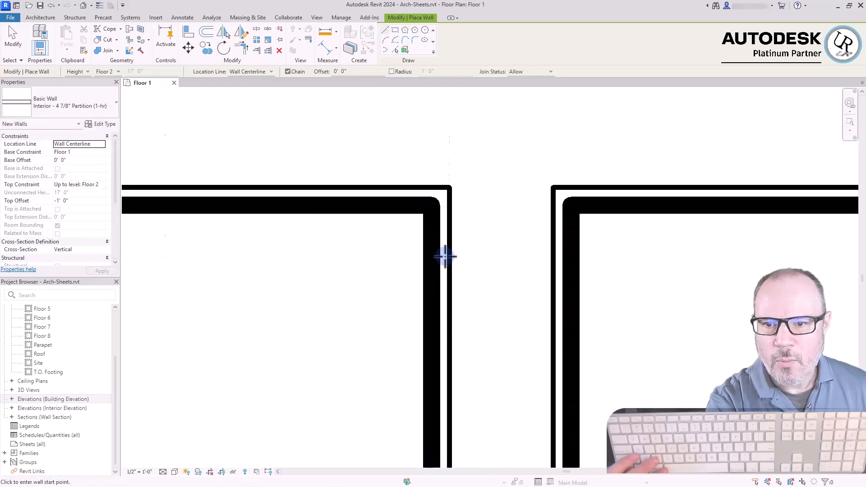
{"action": "scroll", "coordinate": [487, 340], "scroll_direction": "down", "scroll_amount": 2}
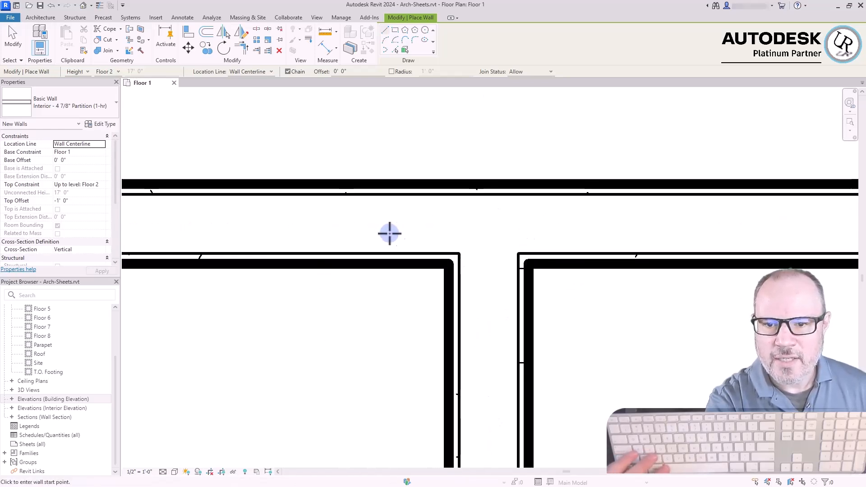
{"action": "scroll", "coordinate": [397, 234], "scroll_direction": "down", "scroll_amount": 1}
{"action": "scroll", "coordinate": [442, 251], "scroll_direction": "down", "scroll_amount": 1}
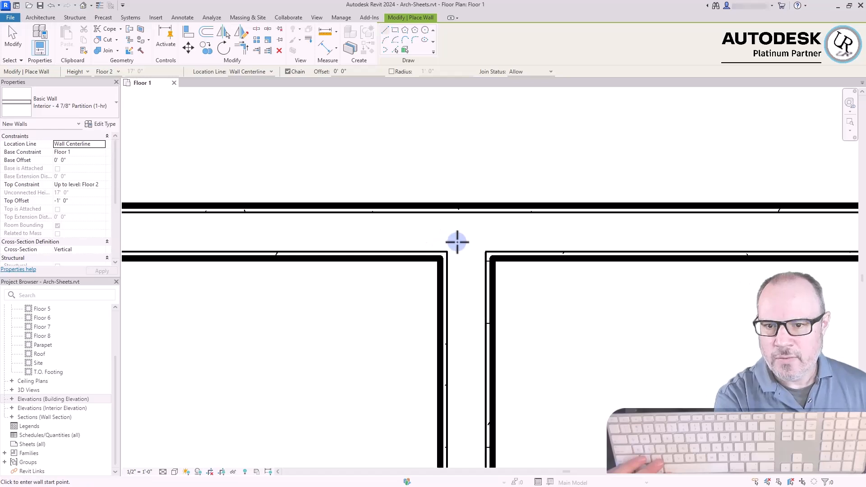
{"action": "scroll", "coordinate": [419, 219], "scroll_direction": "down", "scroll_amount": 2}
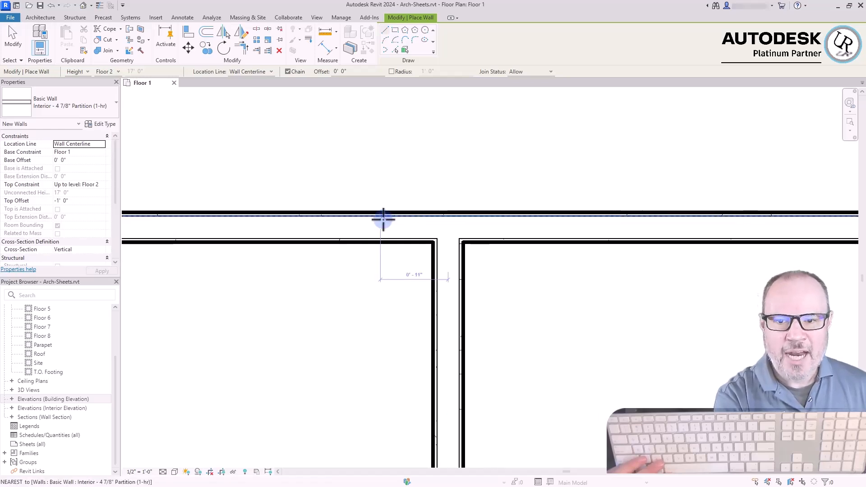
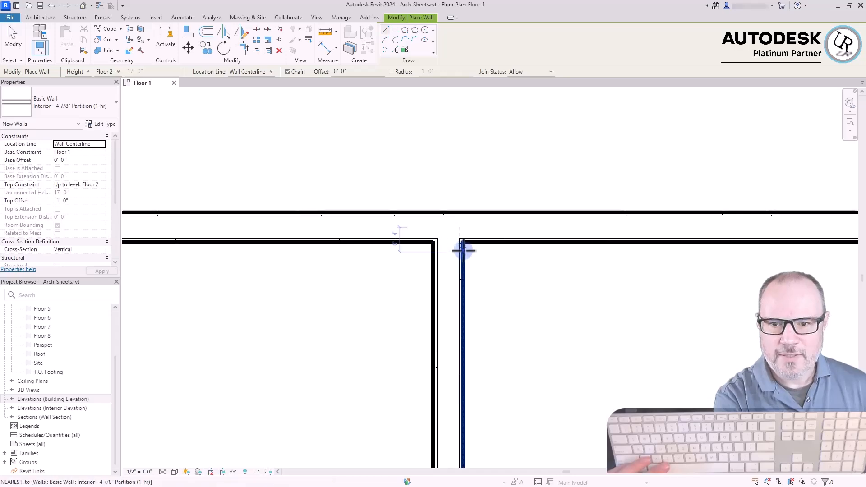
Draw a shorter north-south partition up to the long horizontal partition, with the wall's join status set to Disallow
{"action": "key", "text": "Escape"}
{"action": "key", "text": "Escape"}
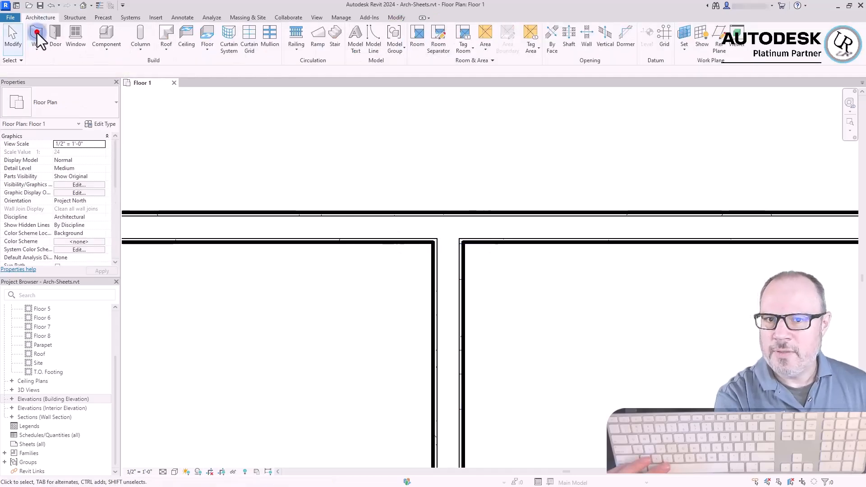
{"action": "left_click", "coordinate": [34, 31]}
{"action": "left_click", "coordinate": [532, 87]}
{"action": "left_click", "coordinate": [724, 417]}
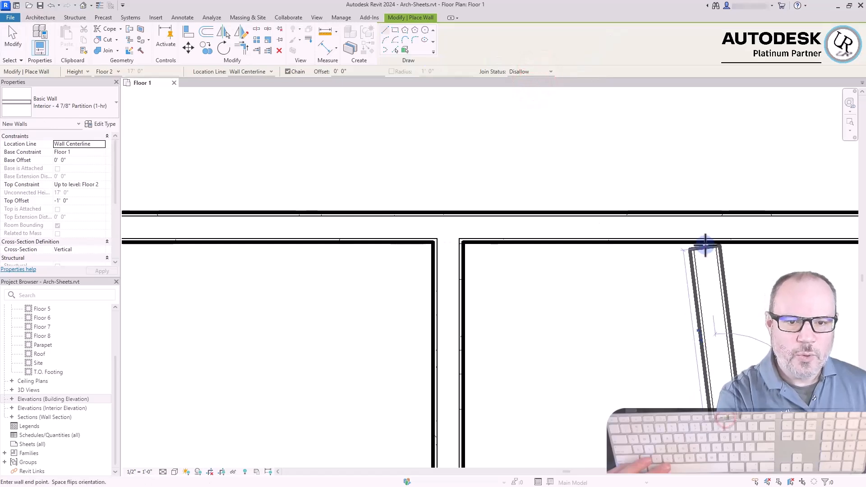
{"action": "left_click", "coordinate": [726, 244]}
{"action": "key", "text": "Escape"}
{"action": "key", "text": "Escape"}
Inspect the new partition's unjoined end against the long partition, and allow the join there
{"action": "scroll", "coordinate": [779, 250], "scroll_direction": "up", "scroll_amount": 1}
{"action": "scroll", "coordinate": [776, 245], "scroll_direction": "up", "scroll_amount": 2}
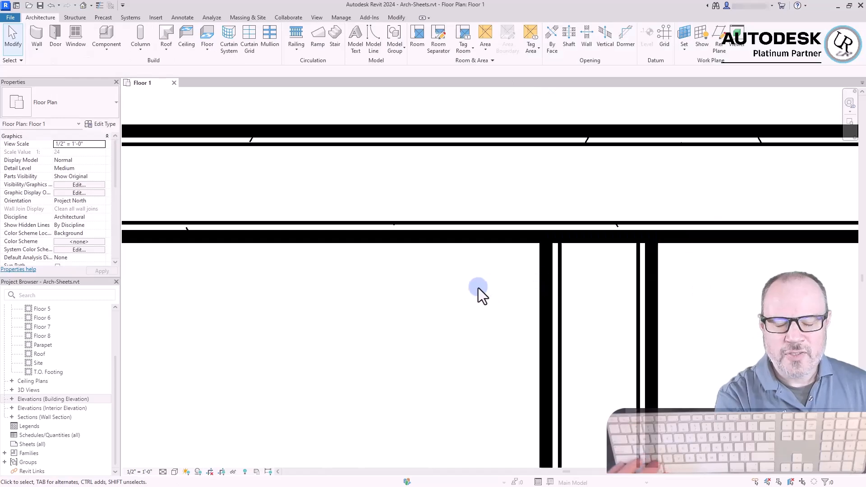
{"action": "left_click", "coordinate": [545, 296]}
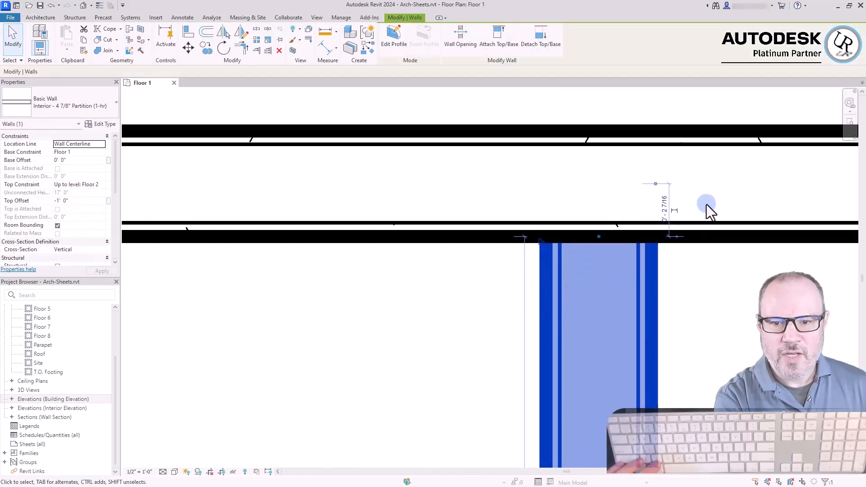
{"action": "scroll", "coordinate": [649, 224], "scroll_direction": "up", "scroll_amount": 1}
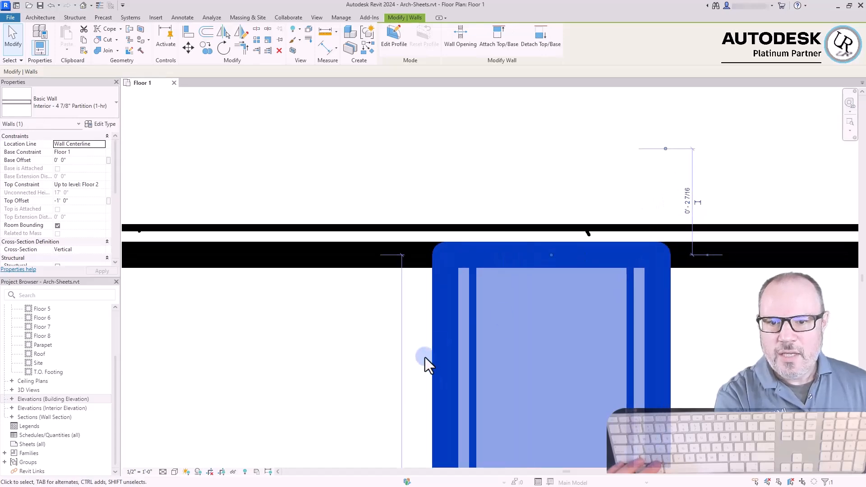
{"action": "scroll", "coordinate": [770, 261], "scroll_direction": "down", "scroll_amount": 2}
{"action": "left_click", "coordinate": [548, 333]}
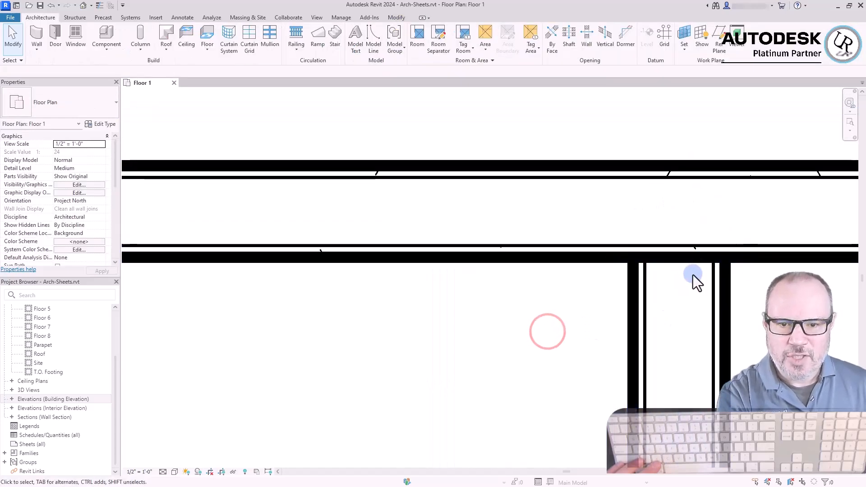
{"action": "left_click", "coordinate": [724, 288]}
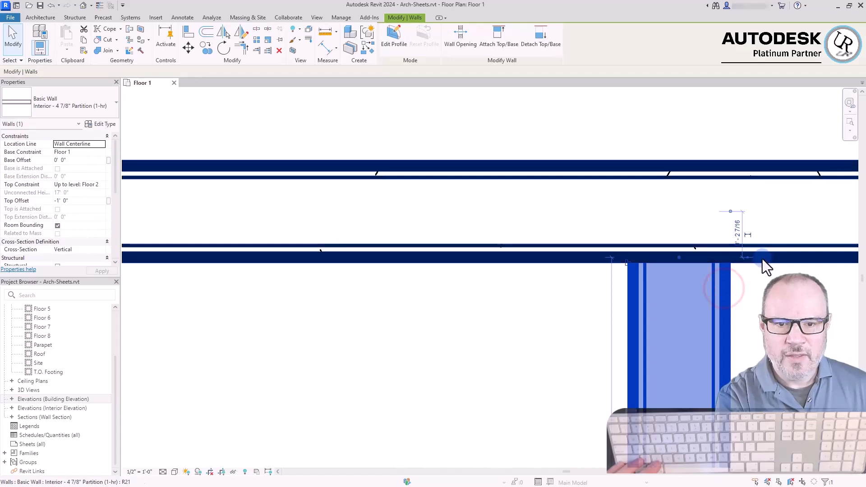
{"action": "scroll", "coordinate": [744, 270], "scroll_direction": "up", "scroll_amount": 2}
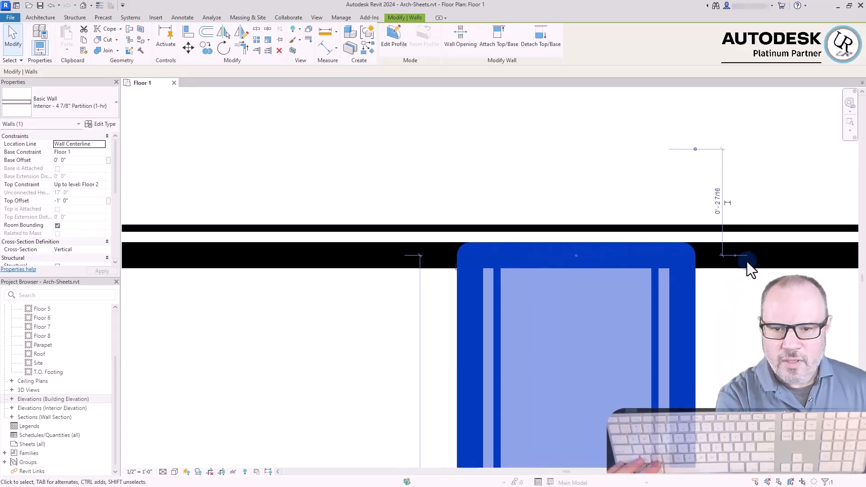
{"action": "left_click", "coordinate": [457, 266]}
{"action": "key", "text": "Escape"}
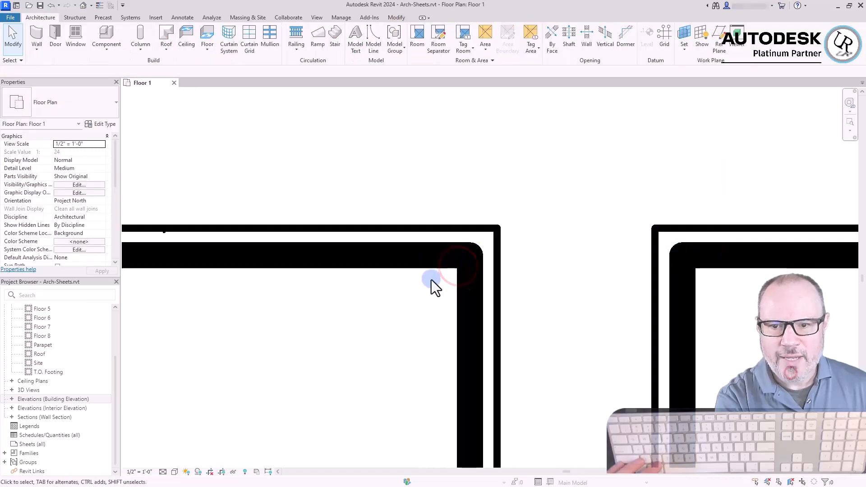
{"action": "scroll", "coordinate": [469, 280], "scroll_direction": "down", "scroll_amount": 2}
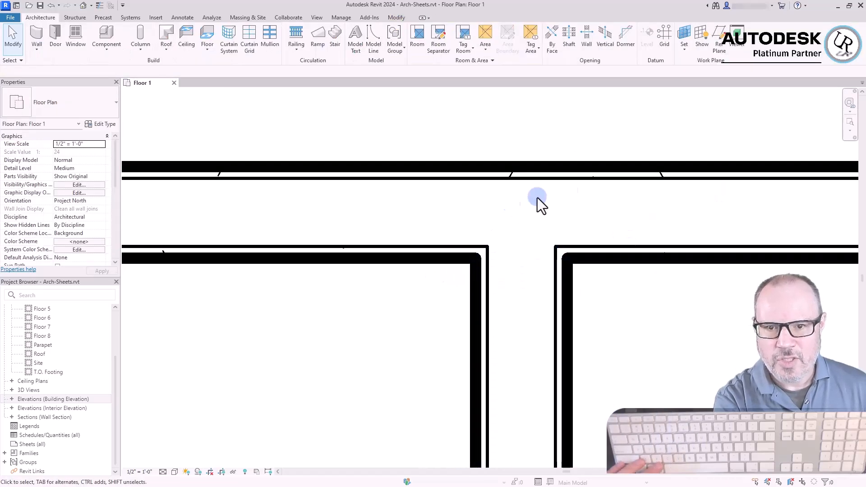
Disallow the join at the end of the earlier, longer partition where it meets the long horizontal wall
{"action": "scroll", "coordinate": [710, 169], "scroll_direction": "down", "scroll_amount": 2}
{"action": "scroll", "coordinate": [232, 210], "scroll_direction": "up", "scroll_amount": 3}
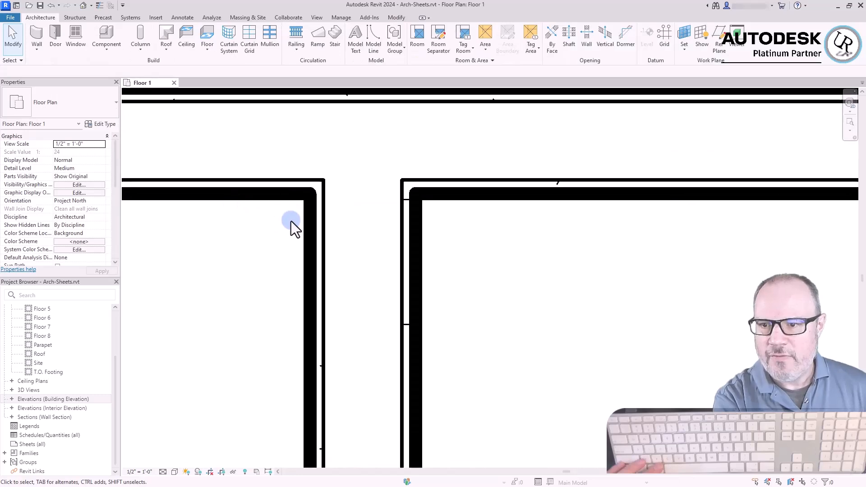
{"action": "left_click", "coordinate": [308, 224]}
{"action": "left_click", "coordinate": [310, 225]}
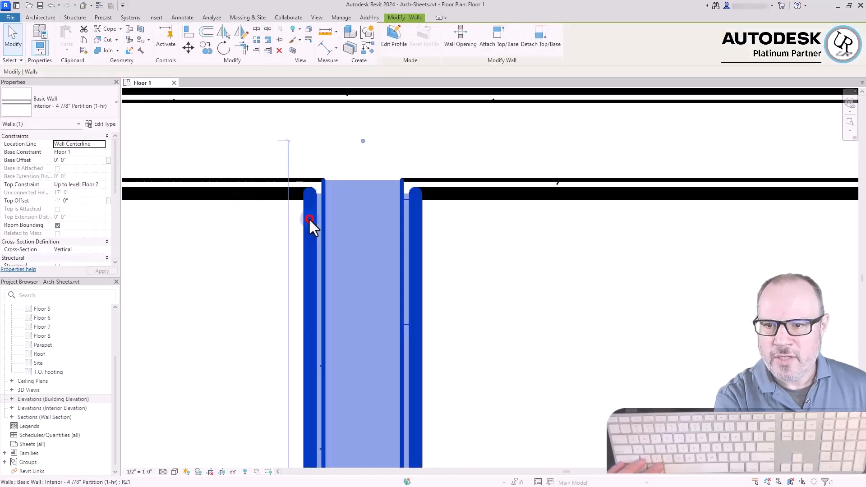
{"action": "right_click", "coordinate": [363, 142]}
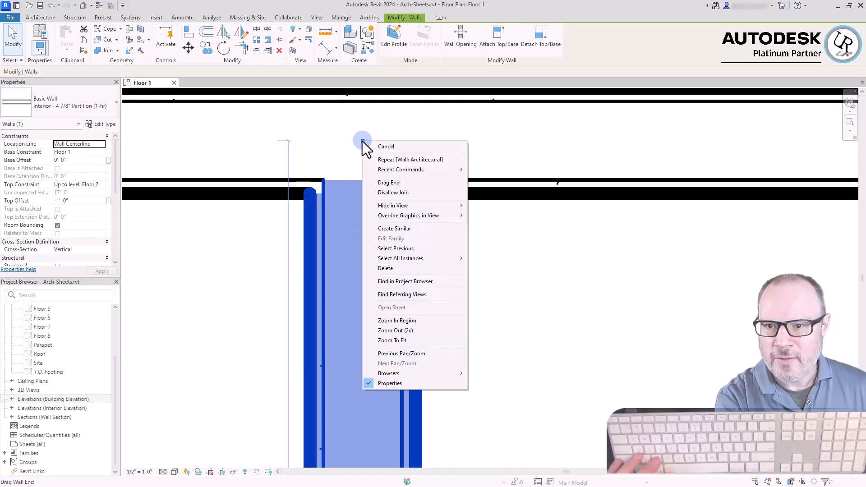
{"action": "left_click", "coordinate": [386, 193]}
{"action": "left_click", "coordinate": [582, 308]}
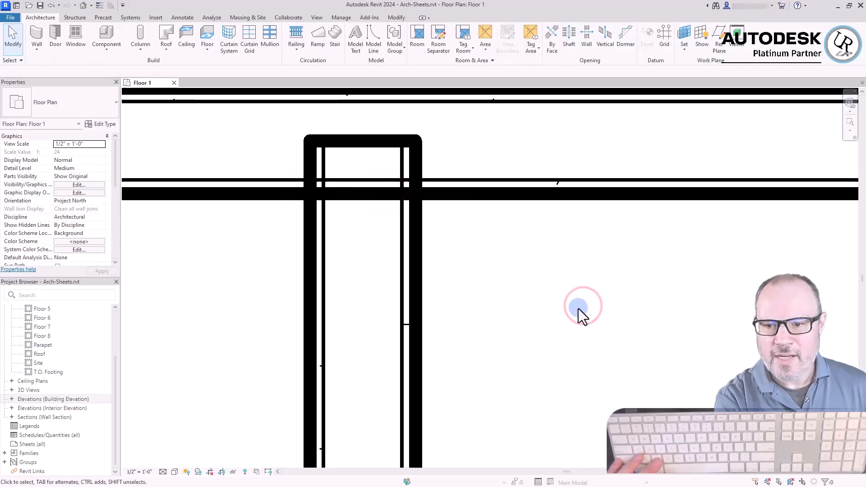
Pull the unjoined partition's end back so it butts against the gypsum face of the long horizontal partition
{"action": "left_click", "coordinate": [419, 252]}
{"action": "left_click_drag", "start_coordinate": [362, 141], "coordinate": [363, 194]}
{"action": "left_click", "coordinate": [424, 229]}
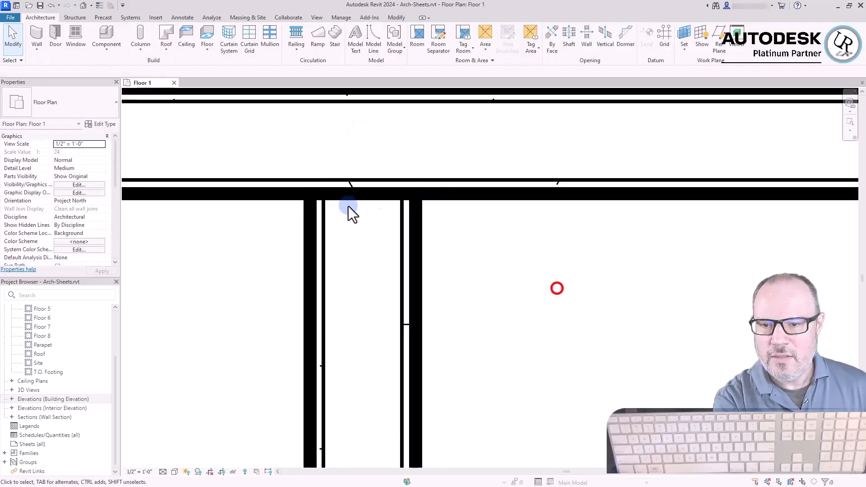
Examine the unjoined partition against the long partition it butts into and the joined partition nearby
{"action": "scroll", "coordinate": [380, 219], "scroll_direction": "down", "scroll_amount": 3}
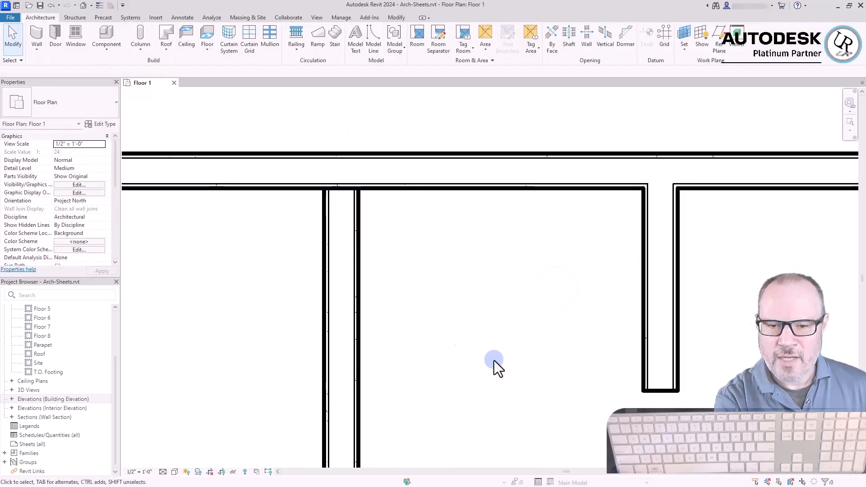
{"action": "left_click", "coordinate": [510, 282]}
{"action": "left_click", "coordinate": [354, 242]}
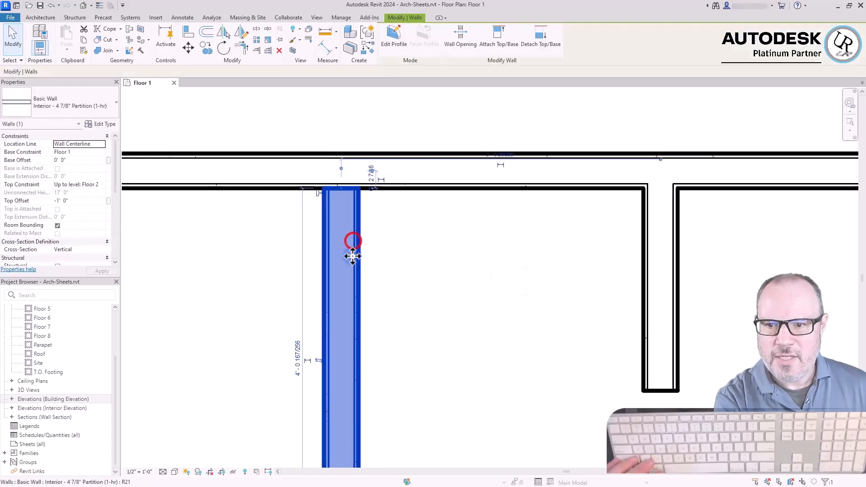
{"action": "left_click", "coordinate": [525, 234]}
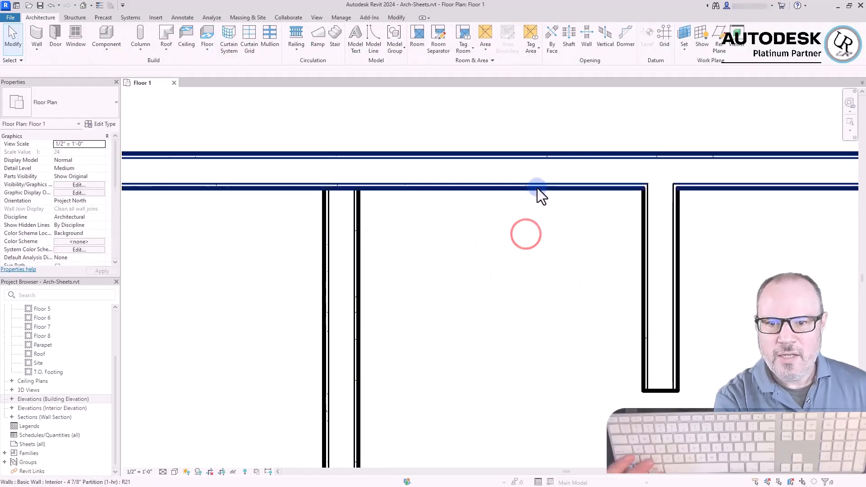
{"action": "left_click", "coordinate": [538, 189]}
{"action": "left_click", "coordinate": [357, 268]}
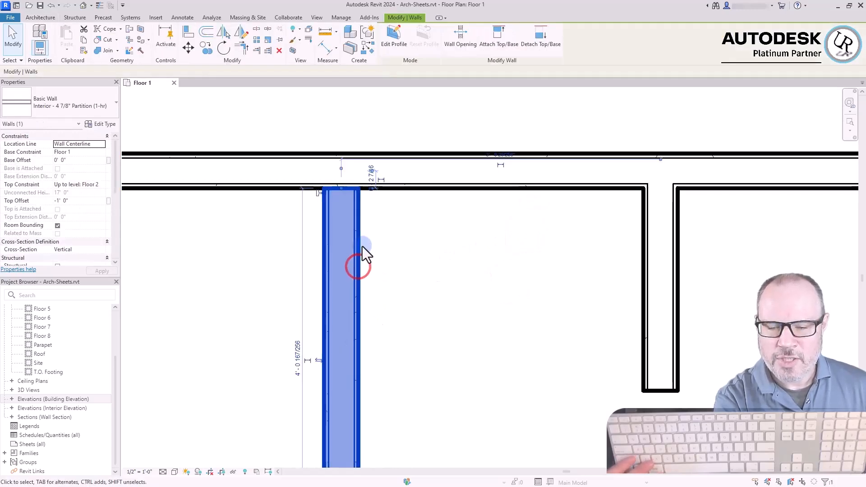
{"action": "left_click", "coordinate": [479, 304]}
{"action": "left_click", "coordinate": [466, 279]}
{"action": "left_click", "coordinate": [357, 228]}
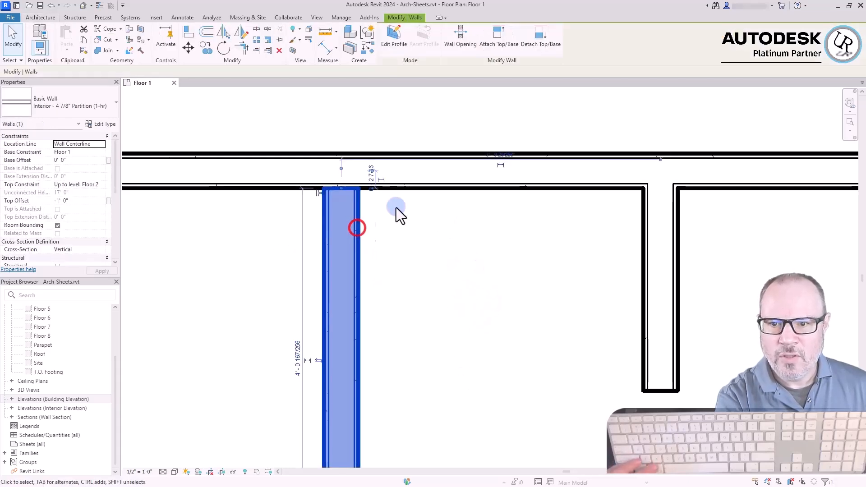
{"action": "left_click", "coordinate": [422, 189]}
{"action": "left_click", "coordinate": [458, 252]}
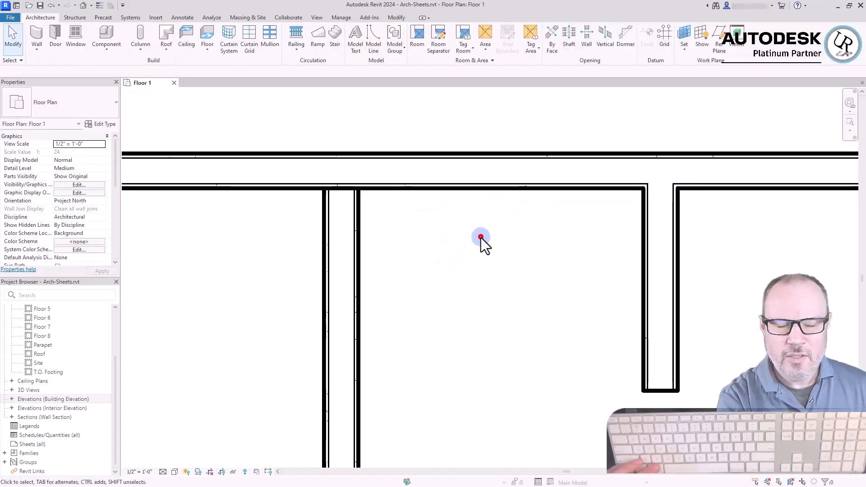
{"action": "left_click", "coordinate": [480, 237]}
{"action": "left_click", "coordinate": [227, 243]}
{"action": "scroll", "coordinate": [629, 185], "scroll_direction": "down", "scroll_amount": 2}
{"action": "left_click", "coordinate": [435, 237]}
{"action": "scroll", "coordinate": [366, 194], "scroll_direction": "down", "scroll_amount": 2}
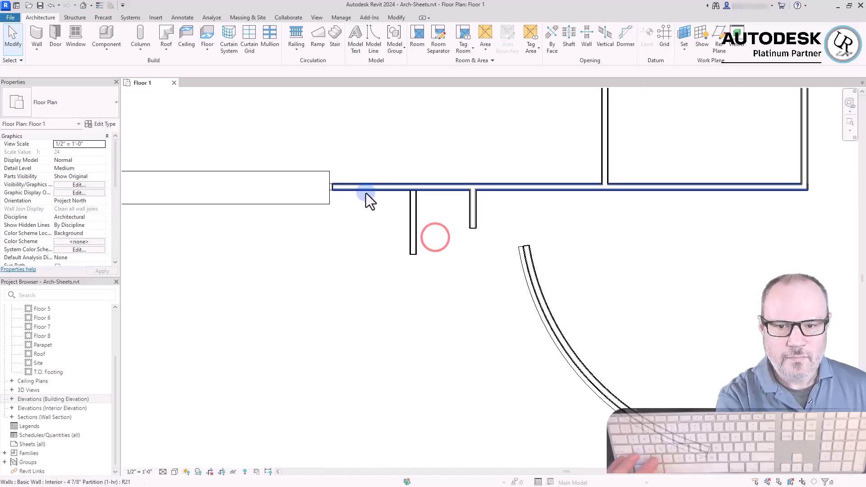
{"action": "left_click", "coordinate": [380, 310]}
{"action": "left_click", "coordinate": [366, 324]}
{"action": "scroll", "coordinate": [291, 275], "scroll_direction": "down", "scroll_amount": 3}
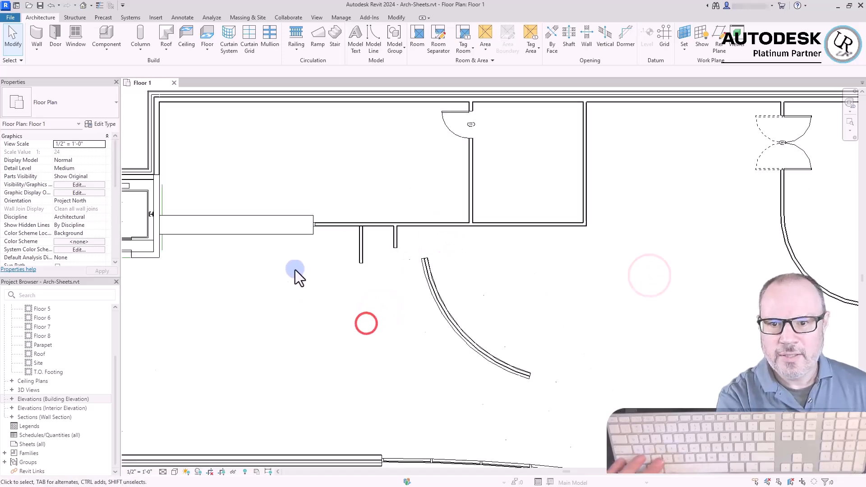
{"action": "left_click", "coordinate": [212, 122]}
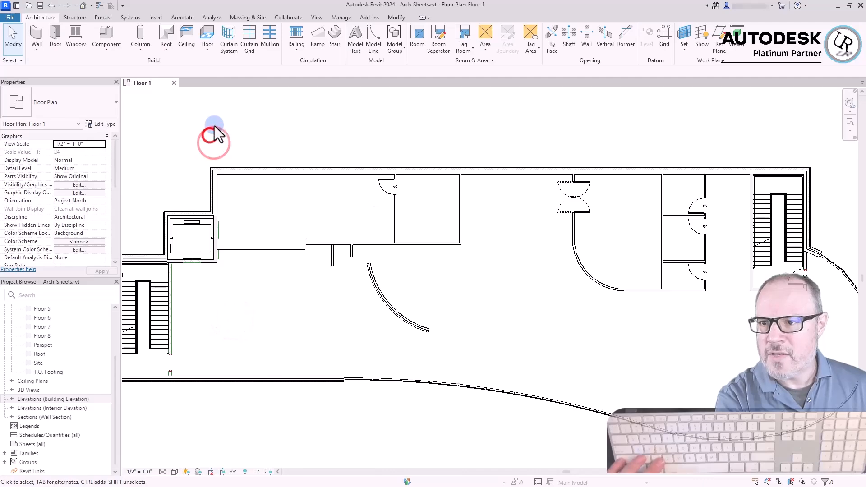
Open the default 3D view and delete the stray Exterior - Brick on CMU wall standing outside the building
{"action": "left_click", "coordinate": [83, 5]}
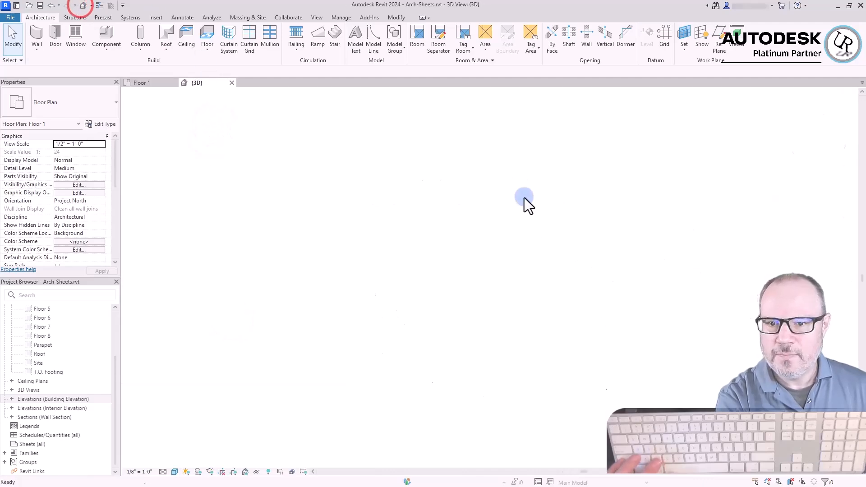
{"action": "middle_click_drag", "start_coordinate": [497, 378], "coordinate": [526, 405], "text": "shift"}
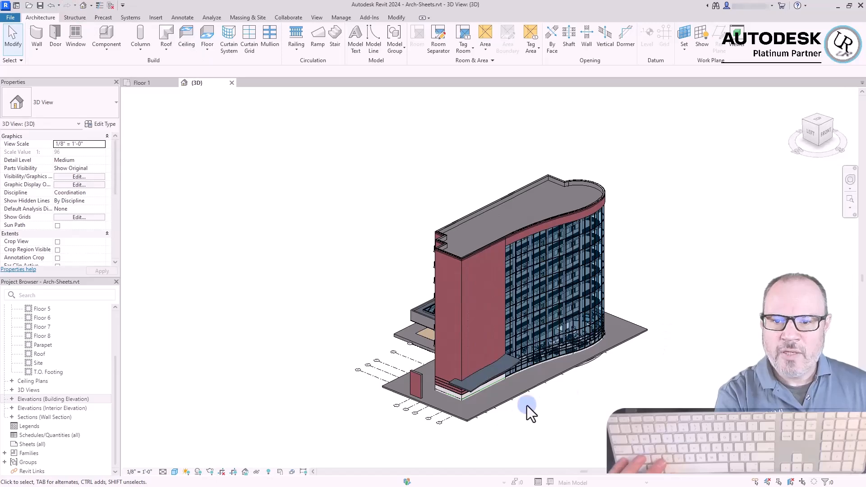
{"action": "left_click", "coordinate": [420, 395]}
{"action": "key", "text": "Escape"}
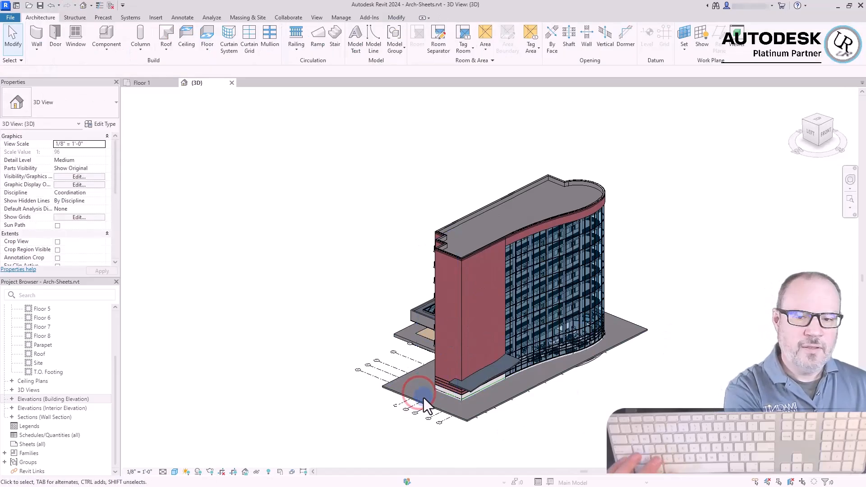
{"action": "left_click", "coordinate": [660, 403]}
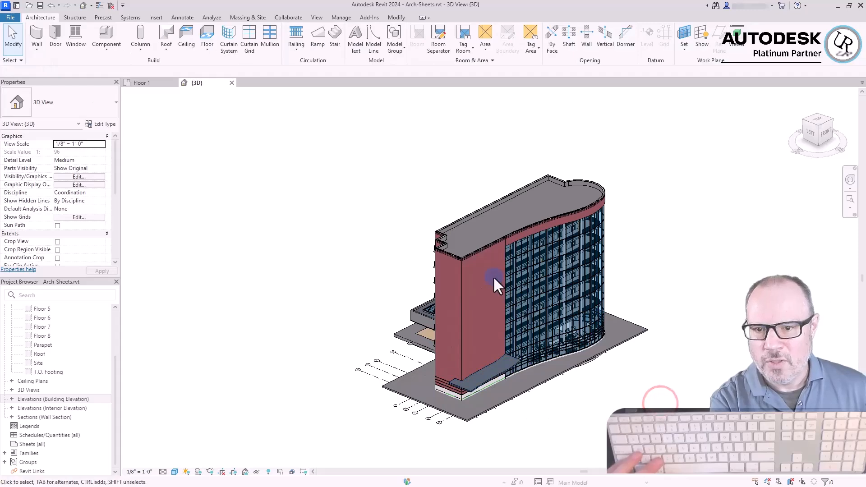
Stretch the top of the tall Exterior - Brick and CMU on MTL. Stud wall to about 12' above the Parapet level and inspect it
{"action": "left_click", "coordinate": [484, 249]}
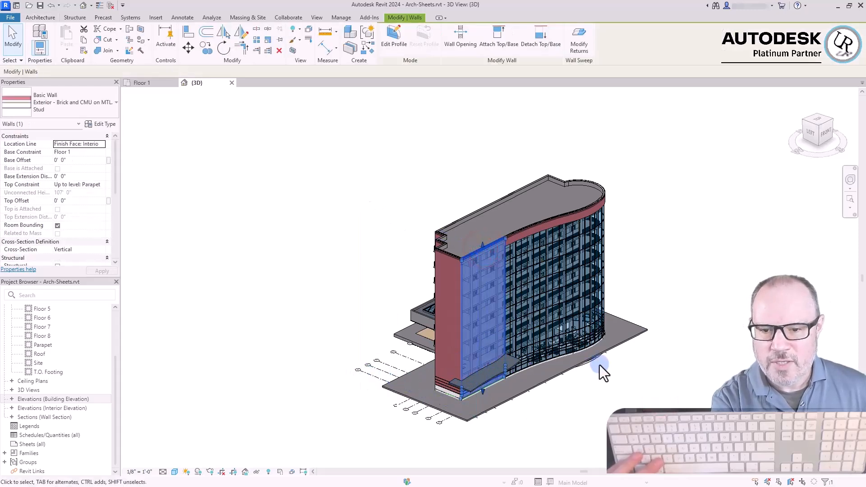
{"action": "middle_click_drag", "start_coordinate": [605, 364], "coordinate": [587, 373], "text": "shift"}
{"action": "left_click", "coordinate": [613, 392]}
{"action": "scroll", "coordinate": [456, 291], "scroll_direction": "up", "scroll_amount": 5}
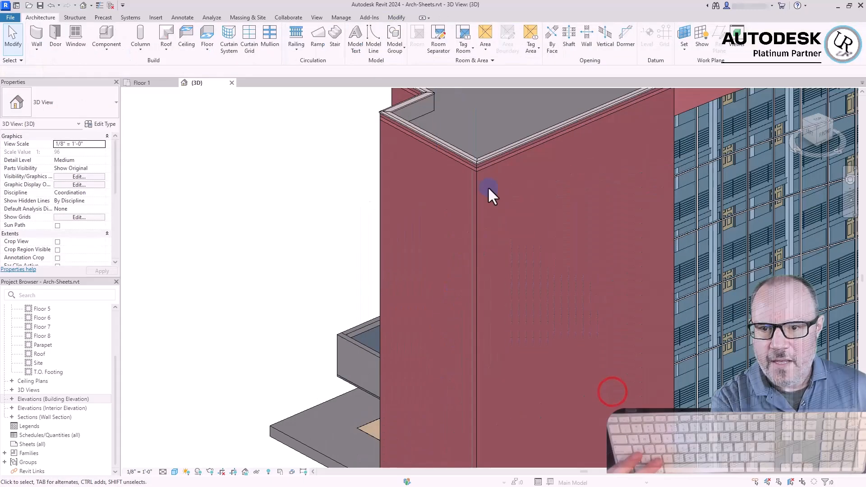
{"action": "left_click", "coordinate": [505, 159]}
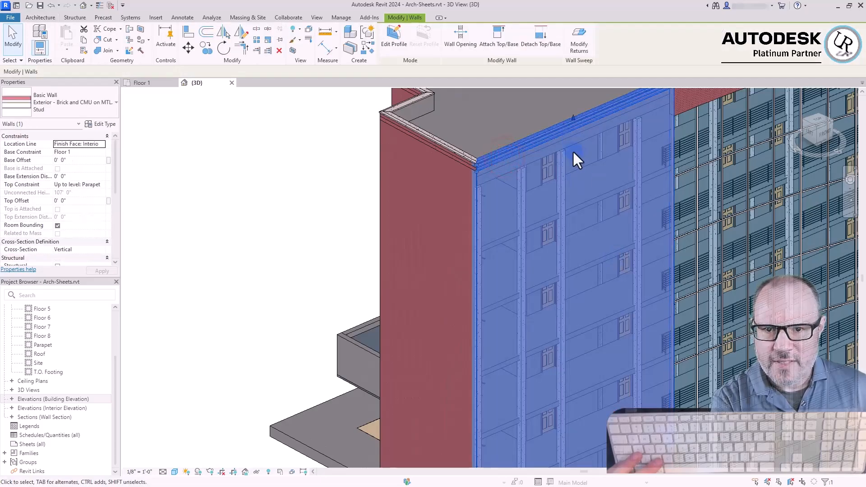
{"action": "middle_click_drag", "start_coordinate": [568, 367], "coordinate": [476, 355], "text": "shift"}
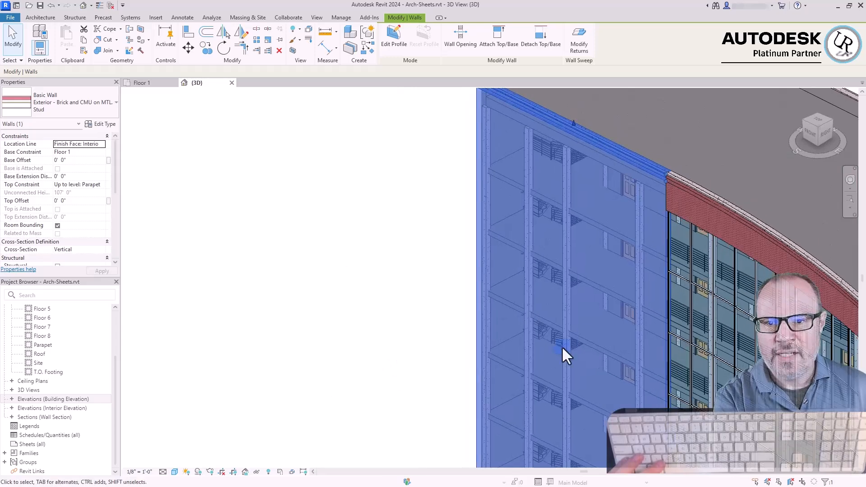
{"action": "scroll", "coordinate": [606, 327], "scroll_direction": "down", "scroll_amount": 2}
{"action": "scroll", "coordinate": [597, 141], "scroll_direction": "up", "scroll_amount": 5}
{"action": "left_click_drag", "start_coordinate": [544, 333], "coordinate": [564, 185]}
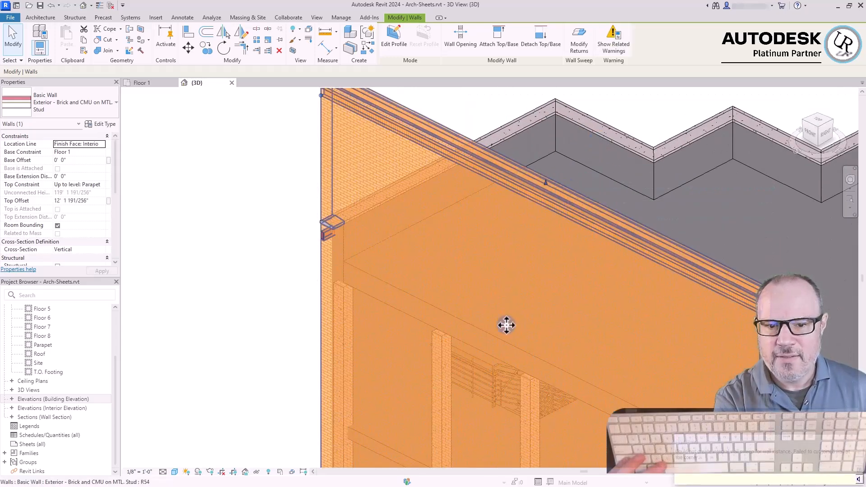
{"action": "left_click", "coordinate": [315, 282]}
{"action": "scroll", "coordinate": [352, 257], "scroll_direction": "down", "scroll_amount": 2}
{"action": "middle_click_drag", "start_coordinate": [506, 277], "coordinate": [548, 251], "text": "shift"}
{"action": "left_click", "coordinate": [561, 171]}
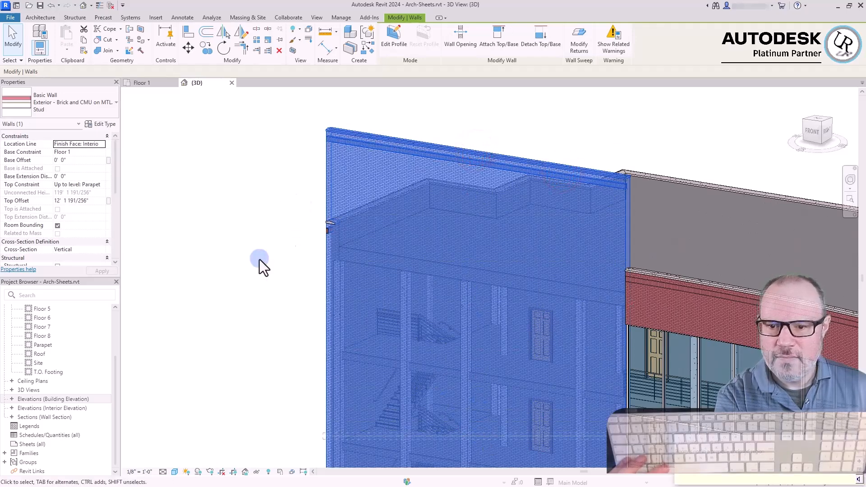
Undo the last stretch of the tall brick wall's top and deselect the wall
{"action": "key", "text": "ctrl+z"}
{"action": "left_click", "coordinate": [239, 252]}
{"action": "scroll", "coordinate": [317, 120], "scroll_direction": "down", "scroll_amount": 5}
{"action": "scroll", "coordinate": [350, 210], "scroll_direction": "up", "scroll_amount": 3}
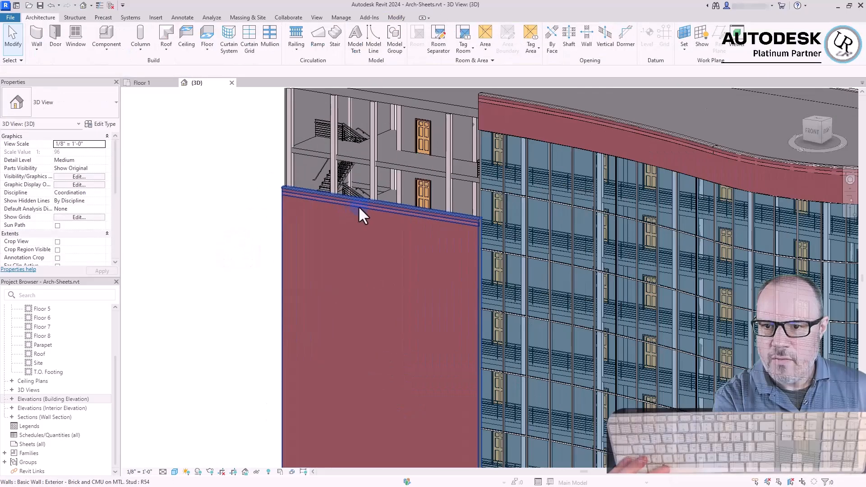
Set the tall Exterior - Brick and CMU on MTL. Stud wall's top offset to -10' and replace it with 10'
{"action": "left_click", "coordinate": [352, 210]}
{"action": "scroll", "coordinate": [411, 171], "scroll_direction": "down", "scroll_amount": 3}
{"action": "scroll", "coordinate": [302, 237], "scroll_direction": "up", "scroll_amount": 2}
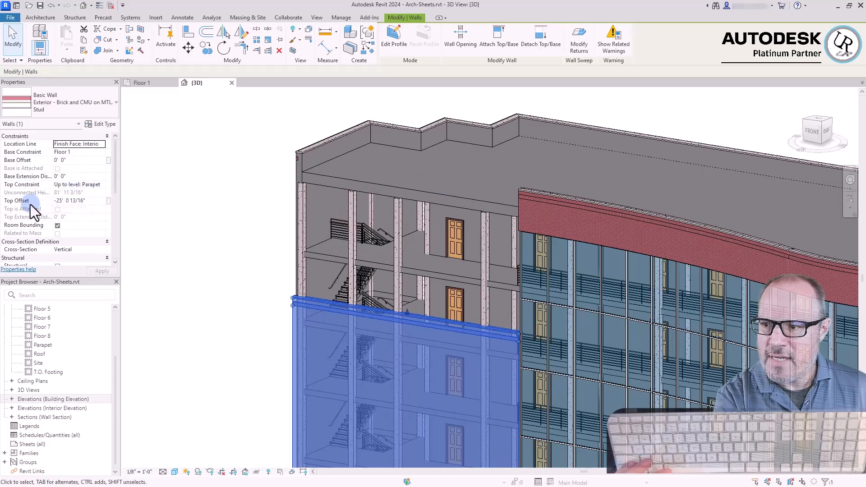
{"action": "left_click", "coordinate": [92, 201]}
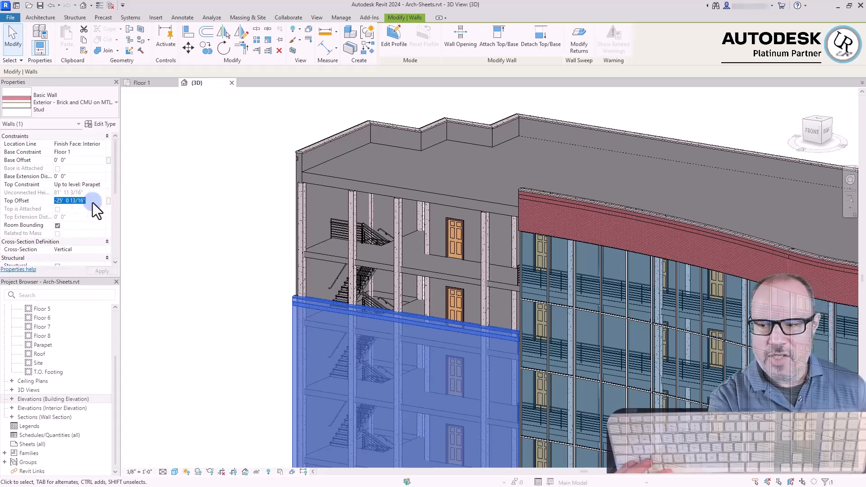
{"action": "type", "text": "-10'  0"}
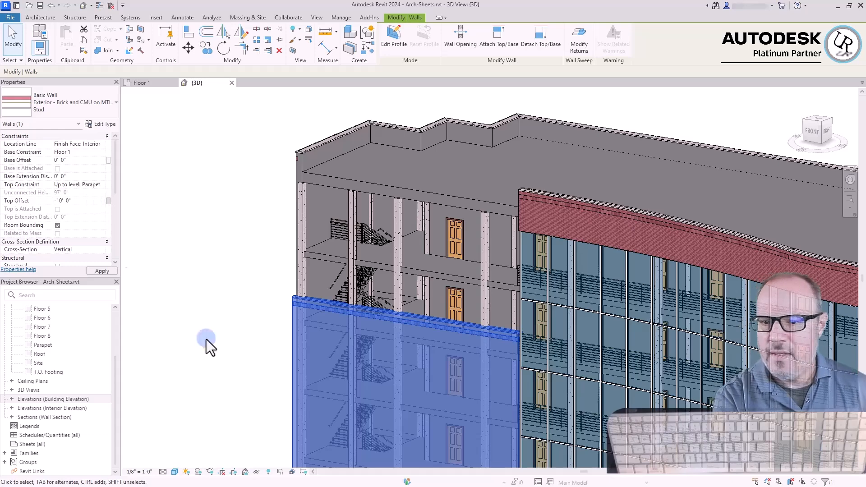
{"action": "left_click", "coordinate": [466, 278]}
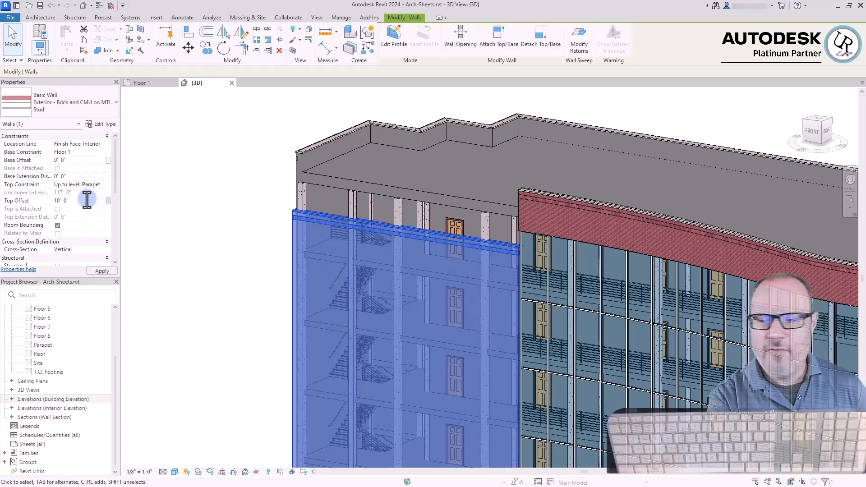
{"action": "left_click", "coordinate": [171, 236]}
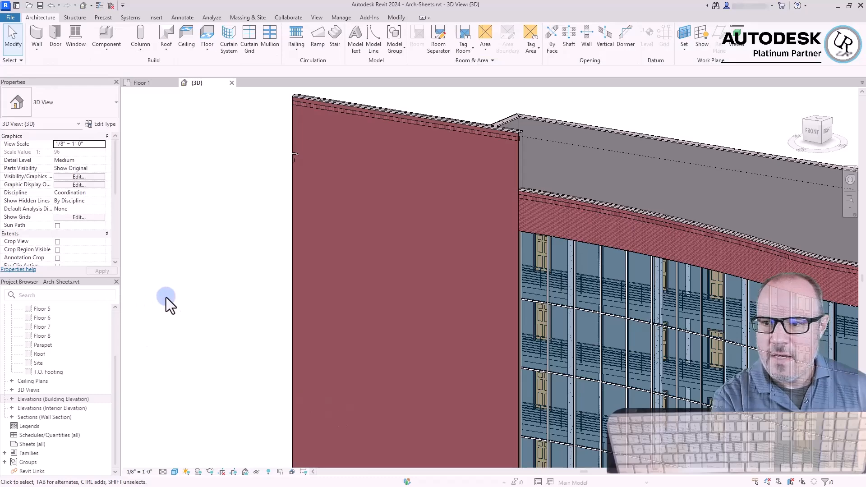
Check the height constraints of the tall brick wall and of the curved parapet wall beside it
{"action": "left_click", "coordinate": [510, 131]}
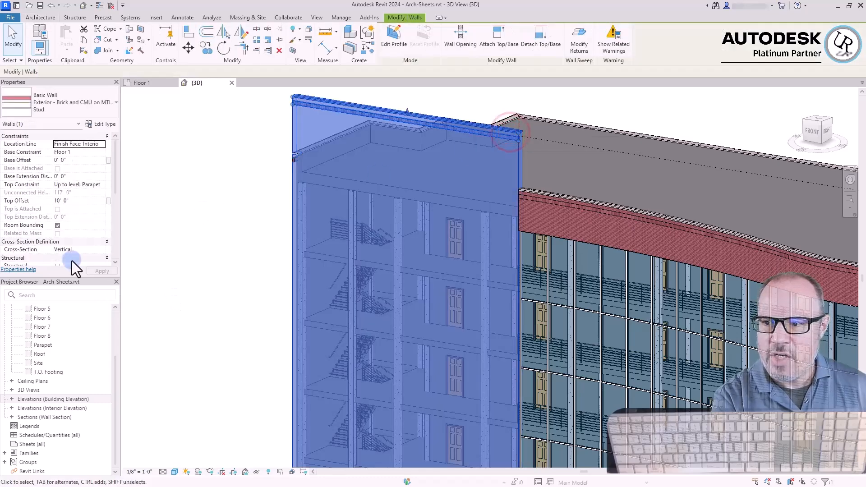
{"action": "left_click", "coordinate": [215, 199]}
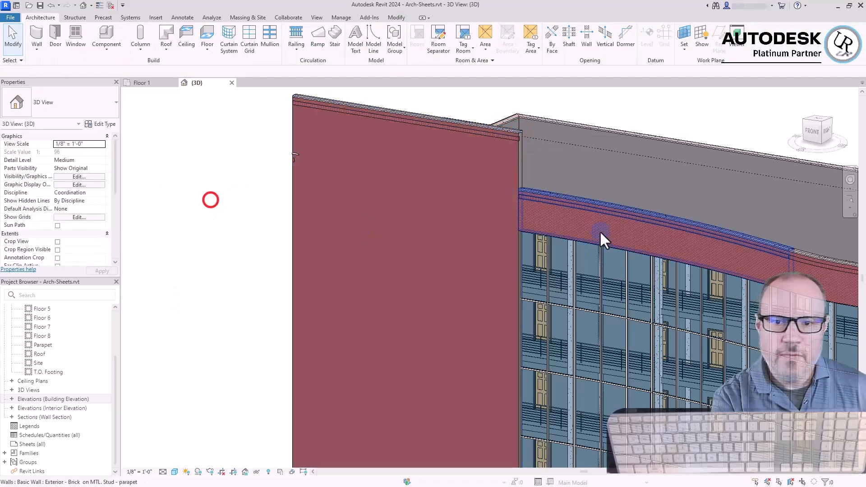
{"action": "left_click", "coordinate": [586, 206]}
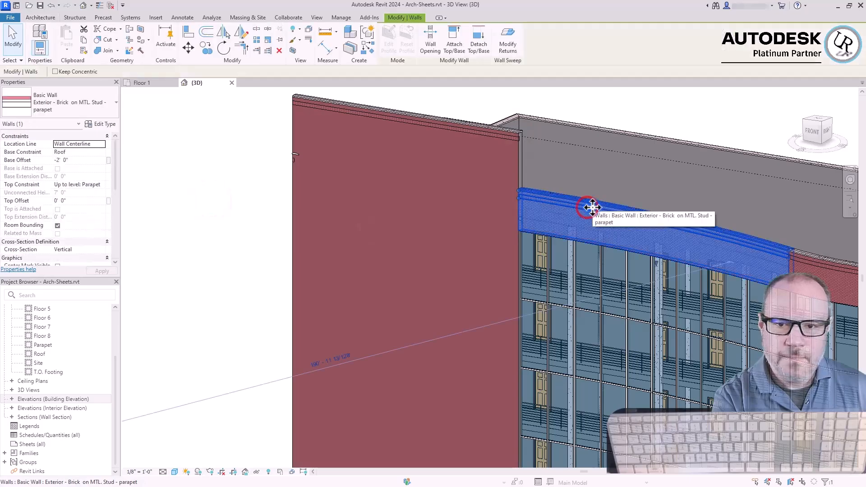
{"action": "left_click", "coordinate": [215, 250]}
Stretch the base of the tall brick wall up to about 1' 10" above Floor 1 and deselect the wall
{"action": "scroll", "coordinate": [540, 239], "scroll_direction": "down", "scroll_amount": 5}
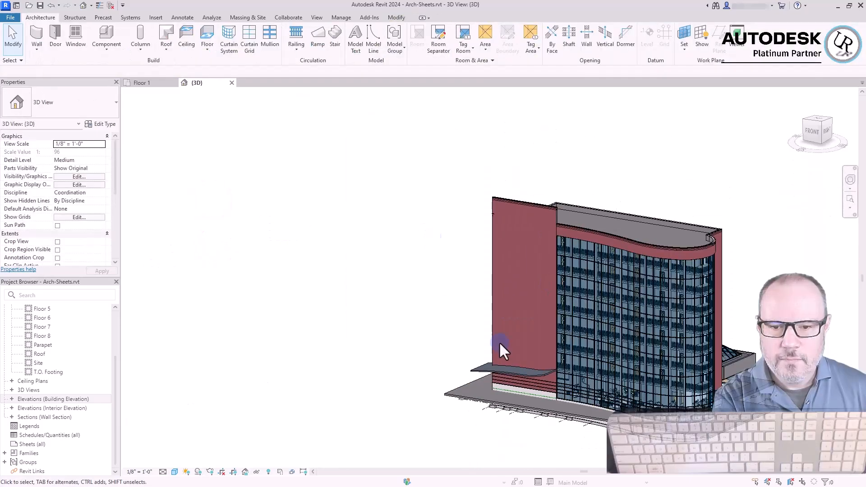
{"action": "scroll", "coordinate": [524, 395], "scroll_direction": "up", "scroll_amount": 6}
{"action": "left_click", "coordinate": [545, 356]}
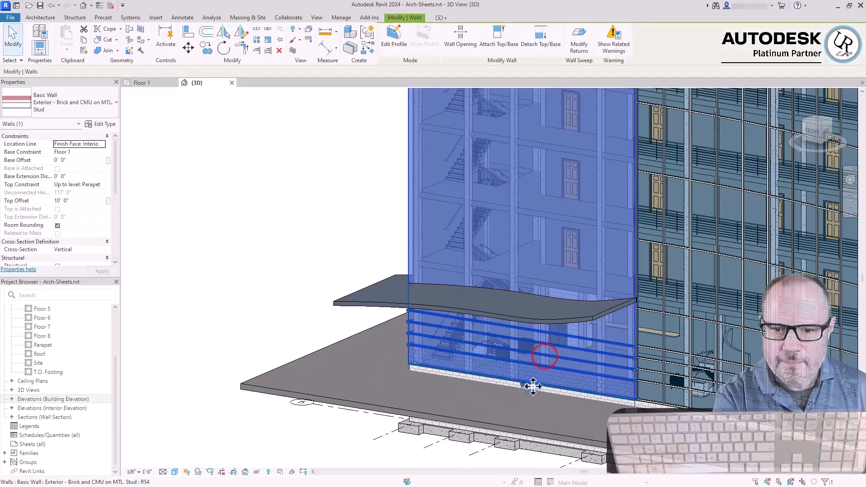
{"action": "scroll", "coordinate": [524, 383], "scroll_direction": "up", "scroll_amount": 4}
{"action": "left_click", "coordinate": [522, 373]}
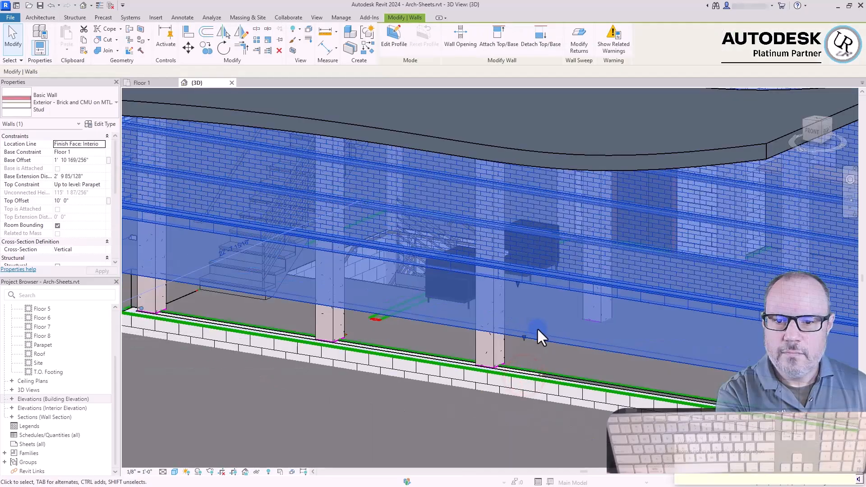
{"action": "key", "text": "Escape"}
{"action": "scroll", "coordinate": [541, 332], "scroll_direction": "down", "scroll_amount": 3}
{"action": "scroll", "coordinate": [559, 334], "scroll_direction": "down", "scroll_amount": 4}
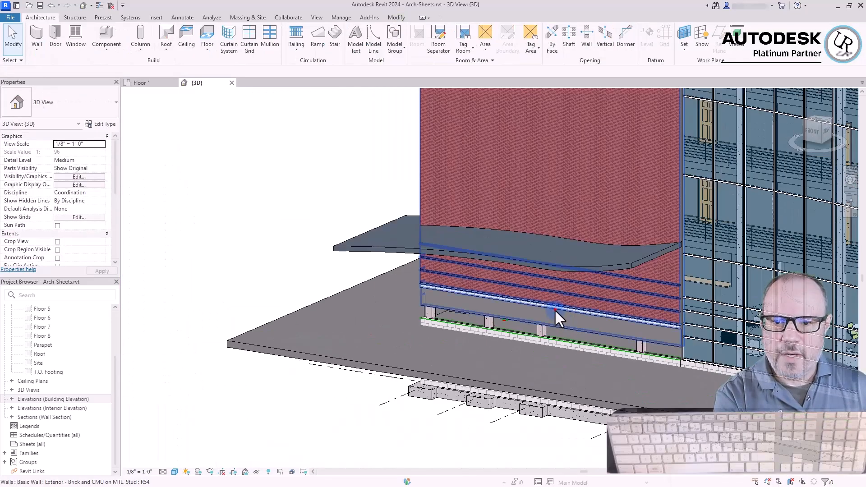
Stretch the tall brick wall's base down to about 3' 8" below Floor 1, unjoining the conflicting elements
{"action": "left_click", "coordinate": [554, 310]}
{"action": "scroll", "coordinate": [542, 313], "scroll_direction": "up", "scroll_amount": 4}
{"action": "left_click_drag", "start_coordinate": [540, 377], "coordinate": [544, 413]}
{"action": "left_click", "coordinate": [705, 475]}
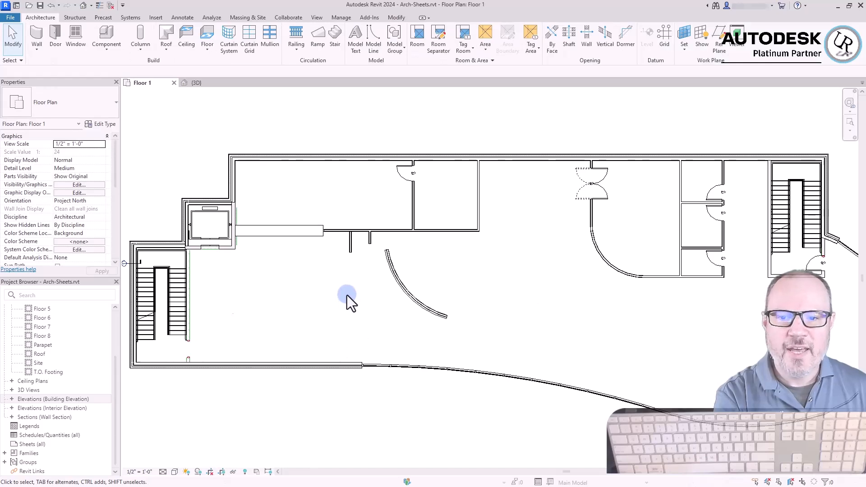
Open the Floor 1 plan and examine the partitions around the small rooms between the curved partition and the stair
{"action": "left_click", "coordinate": [347, 295]}
{"action": "left_click", "coordinate": [559, 281]}
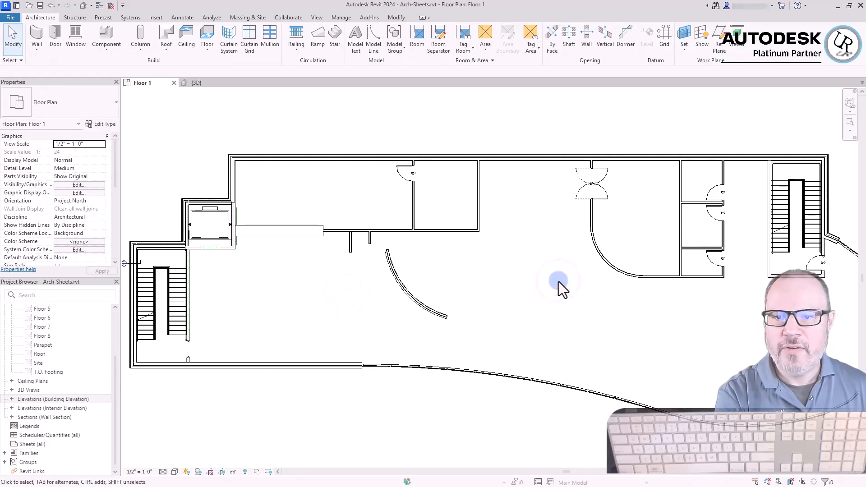
{"action": "left_click", "coordinate": [302, 301]}
{"action": "left_click", "coordinate": [500, 287]}
{"action": "left_click", "coordinate": [331, 316]}
{"action": "left_click", "coordinate": [482, 287]}
{"action": "left_click", "coordinate": [735, 303]}
{"action": "scroll", "coordinate": [760, 285], "scroll_direction": "up", "scroll_amount": 7}
{"action": "left_click", "coordinate": [631, 329]}
{"action": "left_click", "coordinate": [559, 351]}
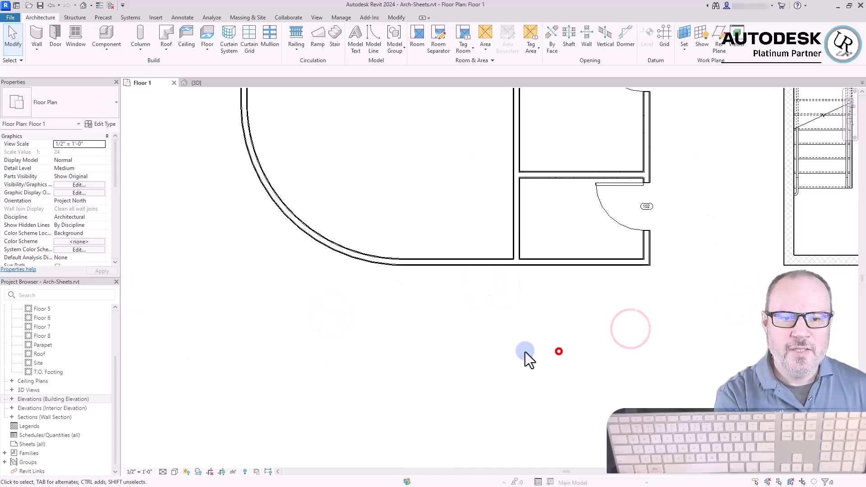
{"action": "scroll", "coordinate": [238, 365], "scroll_direction": "down", "scroll_amount": 3}
{"action": "left_click", "coordinate": [482, 379]}
{"action": "left_click", "coordinate": [516, 372]}
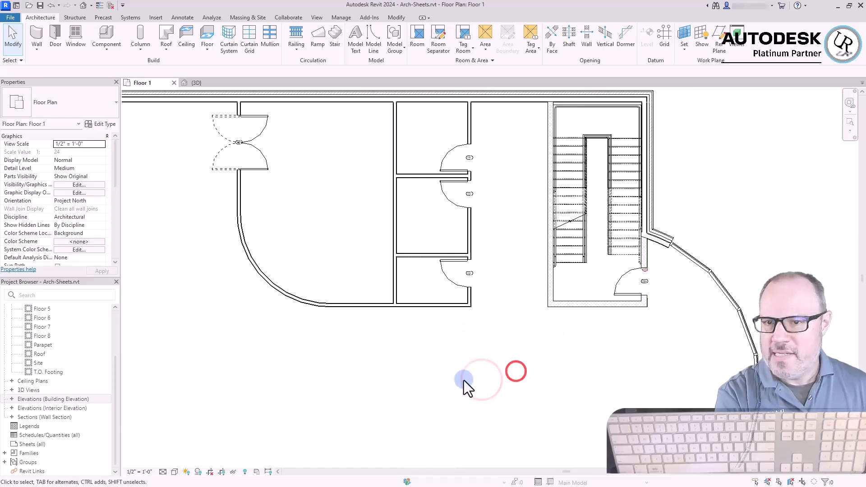
{"action": "left_click", "coordinate": [463, 371]}
{"action": "left_click", "coordinate": [515, 149]}
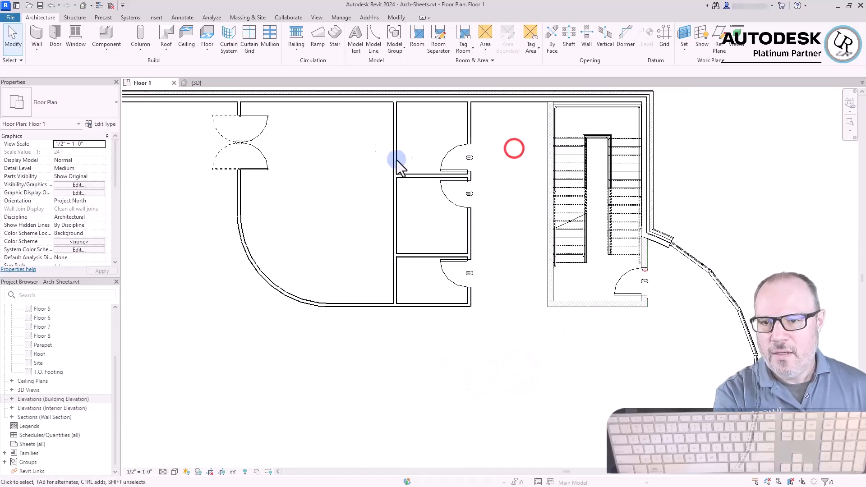
Try Interior - 6 1/8" Partition (2-hr) and Interior - 5" Partition (2-hr) for the partition containing doors 103 and 106
{"action": "scroll", "coordinate": [463, 102], "scroll_direction": "up", "scroll_amount": 3}
{"action": "left_click", "coordinate": [338, 148]}
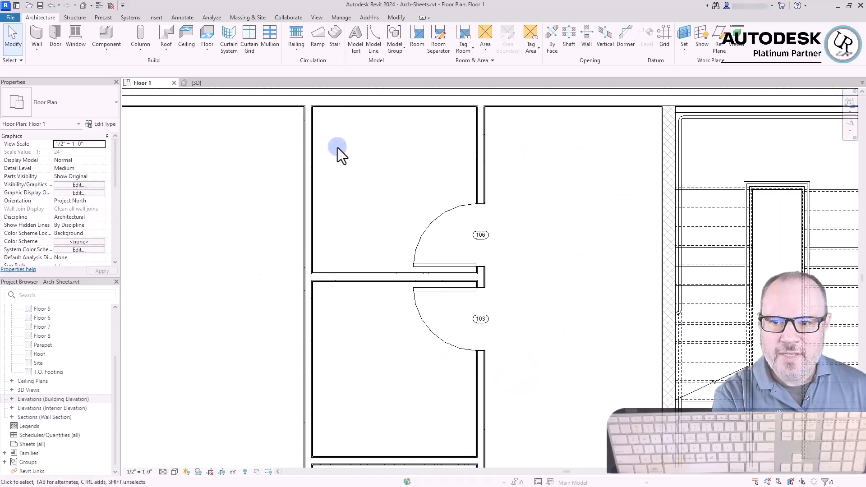
{"action": "left_click", "coordinate": [481, 143]}
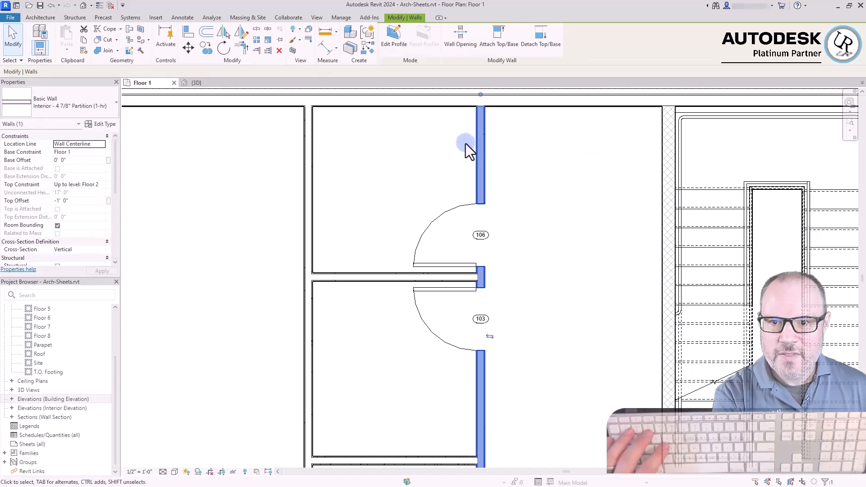
{"action": "left_click", "coordinate": [64, 99]}
{"action": "left_click", "coordinate": [61, 193]}
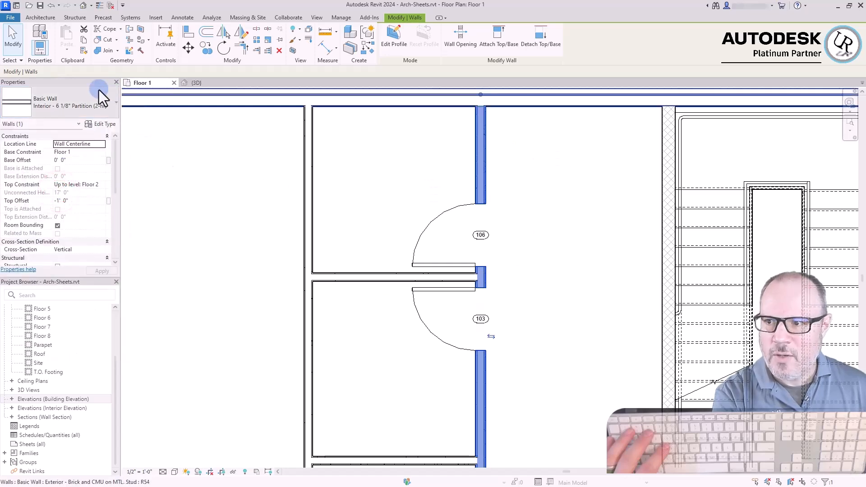
{"action": "left_click", "coordinate": [79, 100]}
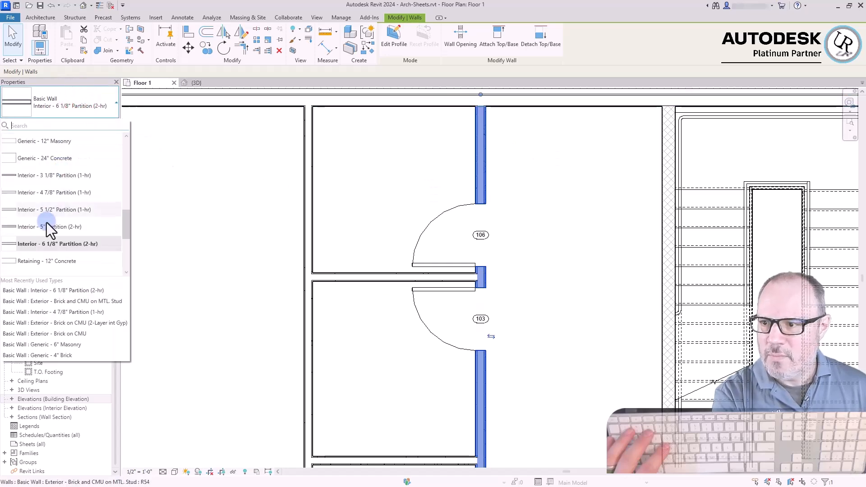
{"action": "left_click", "coordinate": [43, 229]}
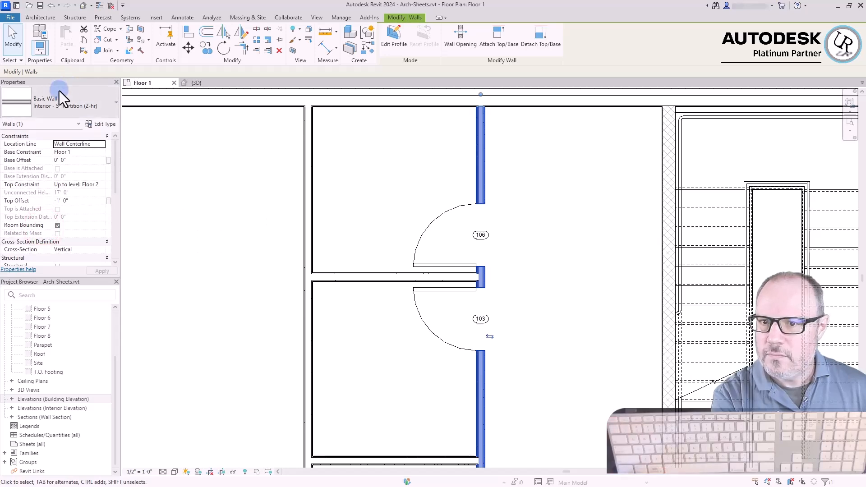
Change the partition containing doors 103 and 106 to Interior - 3 1/8" Partition (1-hr) and deselect it
{"action": "left_click", "coordinate": [73, 107]}
{"action": "scroll", "coordinate": [57, 180], "scroll_direction": "up", "scroll_amount": 3}
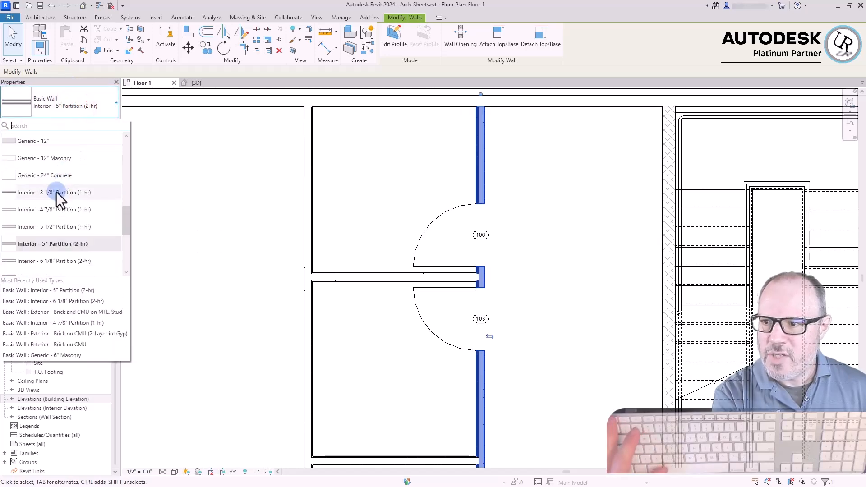
{"action": "left_click", "coordinate": [51, 196]}
{"action": "left_click", "coordinate": [554, 237]}
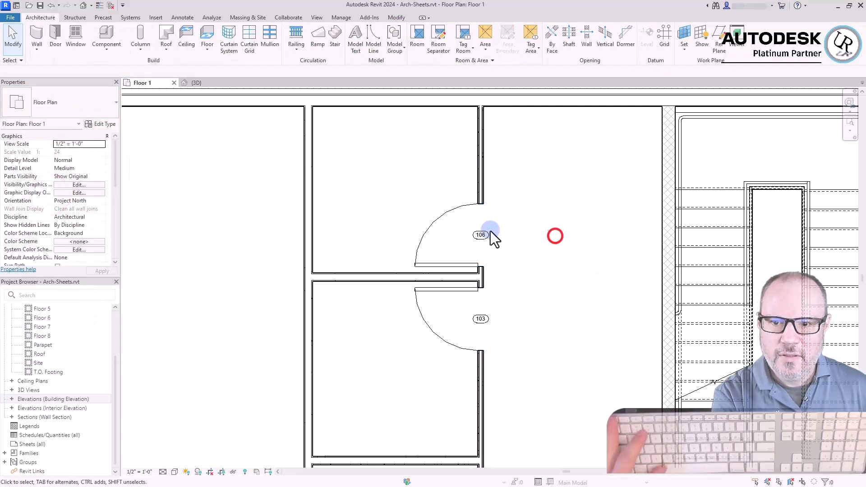
Change the long partition behind the small rooms, opposite doors 103 and 106, to Interior - 6 1/8" Partition (2-hr)
{"action": "left_click", "coordinate": [310, 212]}
{"action": "left_click", "coordinate": [73, 107]}
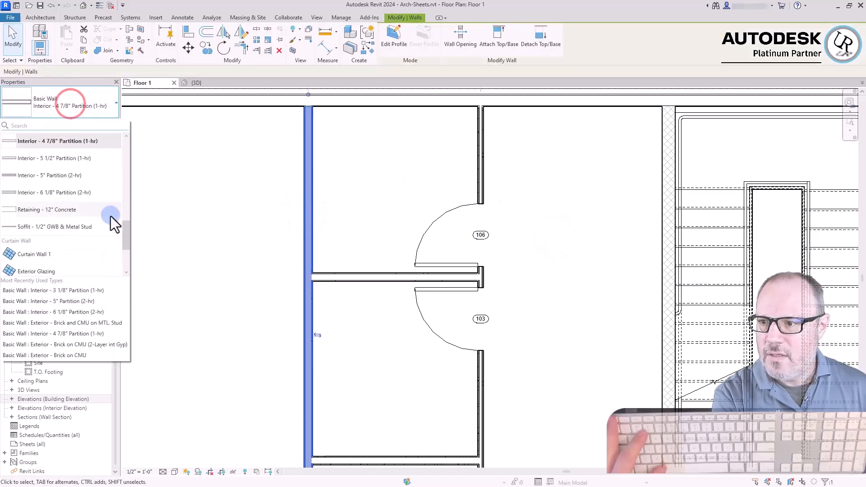
{"action": "left_click", "coordinate": [66, 192]}
{"action": "left_click", "coordinate": [192, 246]}
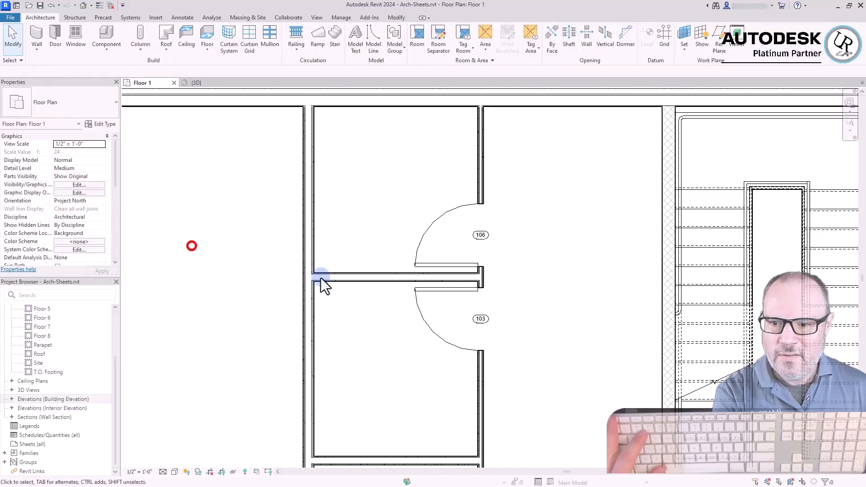
{"action": "scroll", "coordinate": [418, 244], "scroll_direction": "down", "scroll_amount": 3}
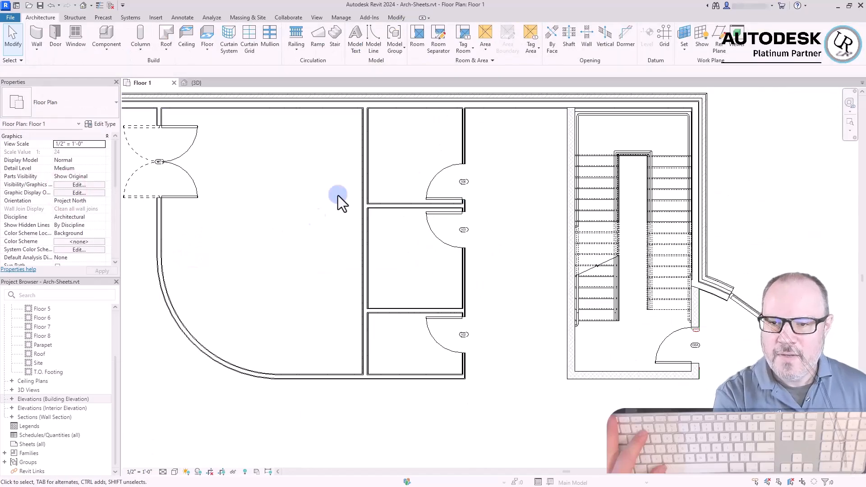
Temporarily isolate the tall Exterior - Brick and CMU on MTL. Stud wall in the 3D view
{"action": "left_click", "coordinate": [305, 156]}
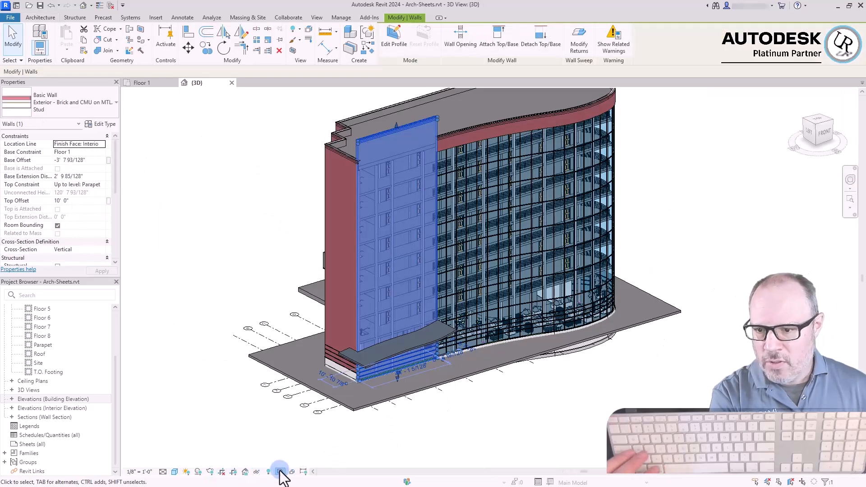
{"action": "left_click", "coordinate": [257, 472]}
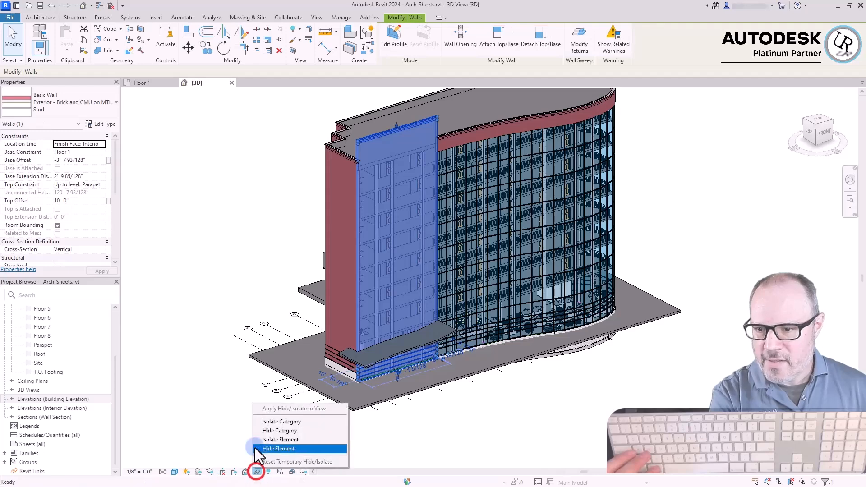
{"action": "left_click", "coordinate": [280, 439]}
{"action": "scroll", "coordinate": [366, 370], "scroll_direction": "down", "scroll_amount": 5}
{"action": "left_click", "coordinate": [359, 306]}
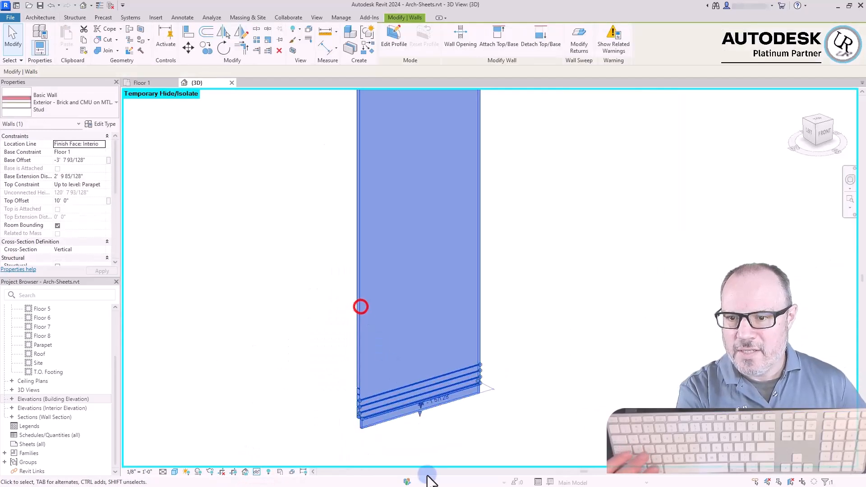
Try creating parts from the isolated Exterior - Brick and CMU on MTL. Stud wall, and undo the operation
{"action": "scroll", "coordinate": [564, 372], "scroll_direction": "down", "scroll_amount": 3}
{"action": "scroll", "coordinate": [488, 118], "scroll_direction": "up", "scroll_amount": 5}
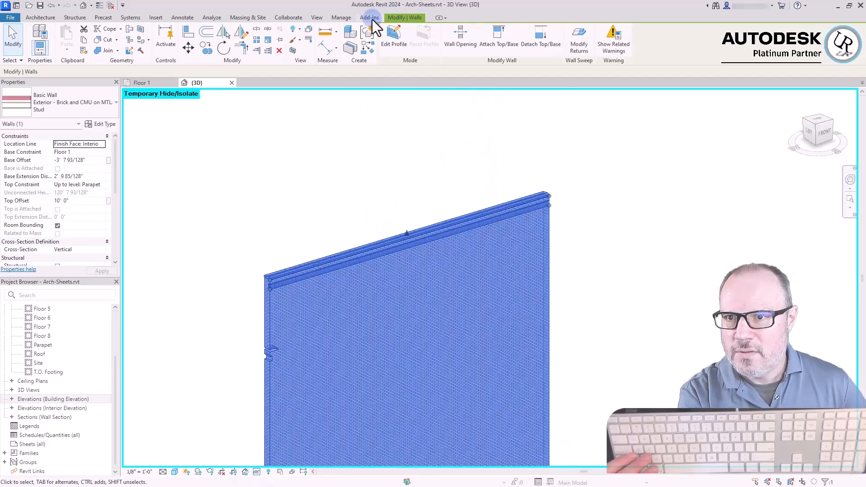
{"action": "left_click", "coordinate": [351, 51]}
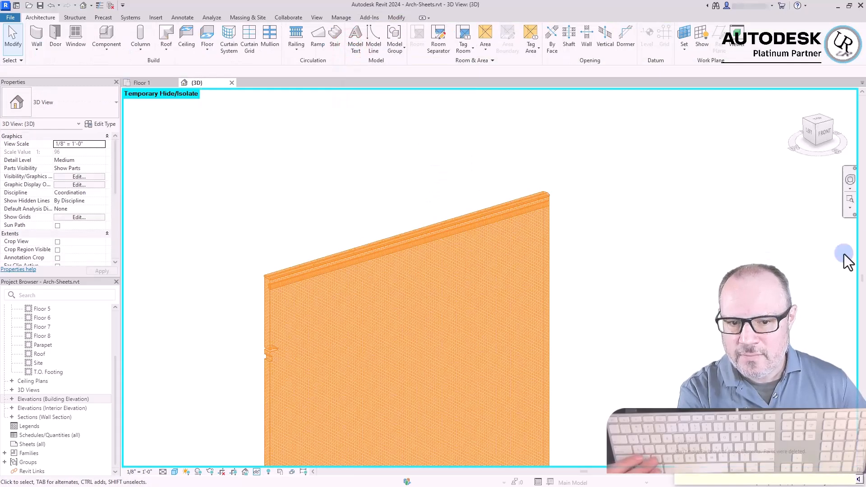
{"action": "key", "text": "ctrl+z"}
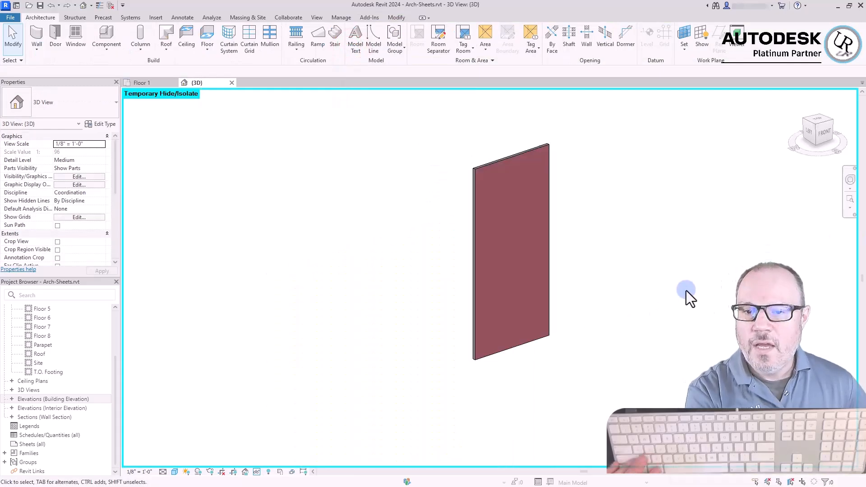
Create parts from the 50' long Exterior - Brick on CMU wall and inspect its layers at the upper corner
{"action": "left_click", "coordinate": [507, 349]}
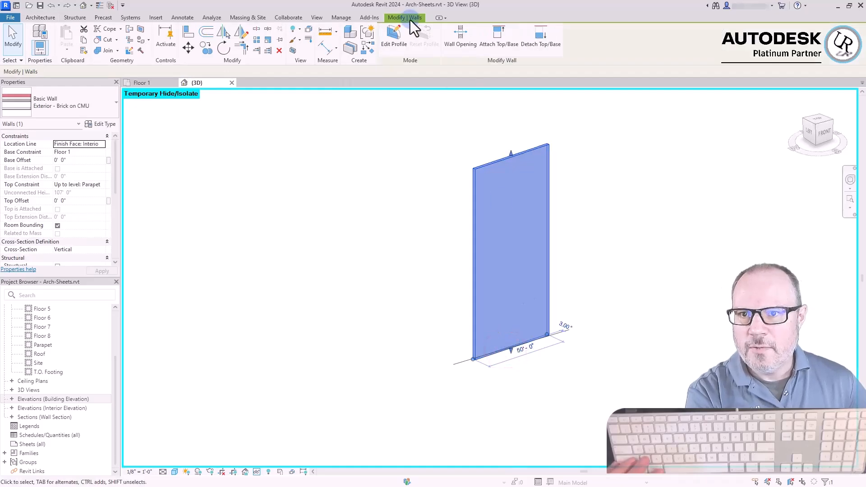
{"action": "left_click", "coordinate": [350, 51]}
{"action": "left_click", "coordinate": [411, 234]}
{"action": "scroll", "coordinate": [492, 164], "scroll_direction": "up", "scroll_amount": 6}
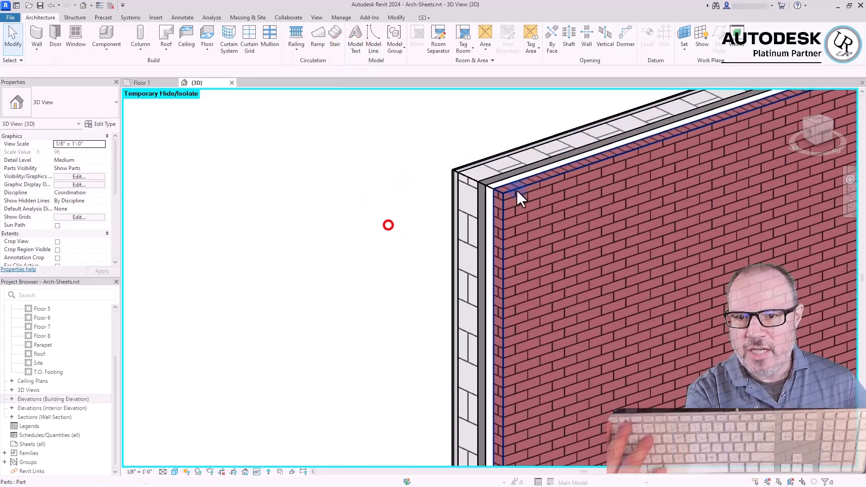
Inspect the outer brick layer of the isolated wall as a separate part in the 3D view
{"action": "left_click", "coordinate": [492, 226]}
{"action": "middle_click_drag", "start_coordinate": [492, 234], "coordinate": [514, 259], "text": "shift"}
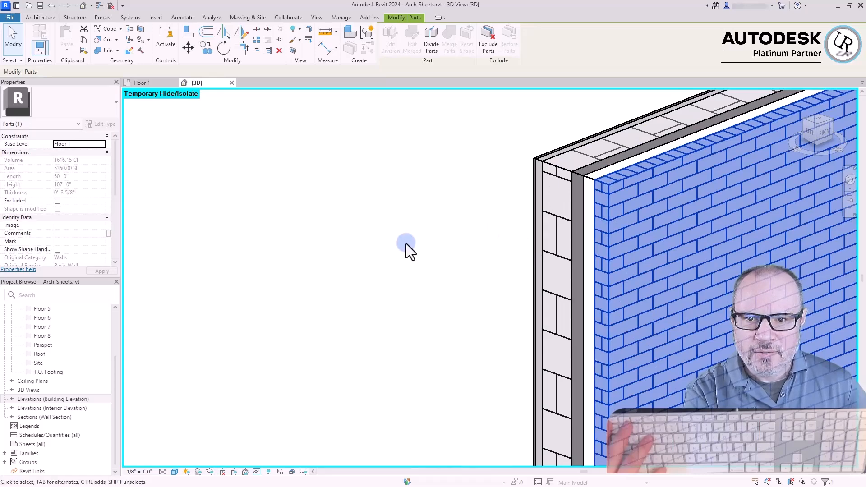
{"action": "left_click", "coordinate": [406, 245]}
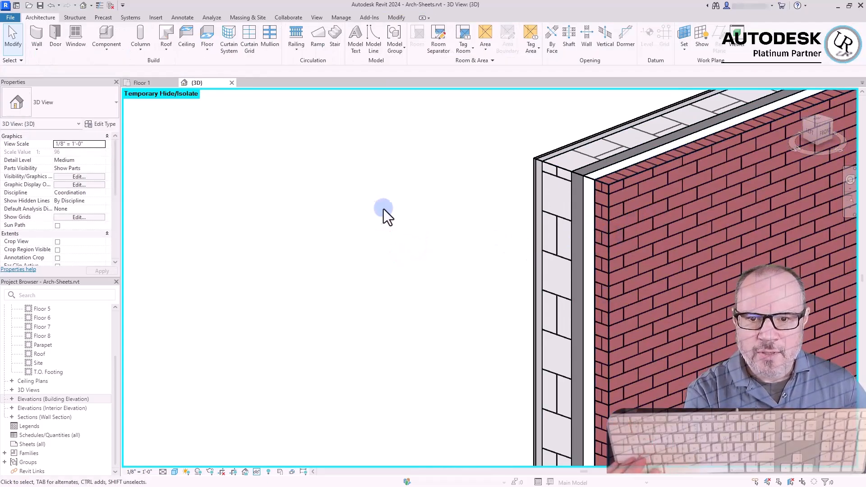
{"action": "scroll", "coordinate": [328, 224], "scroll_direction": "down", "scroll_amount": 4}
{"action": "scroll", "coordinate": [234, 303], "scroll_direction": "down", "scroll_amount": 2}
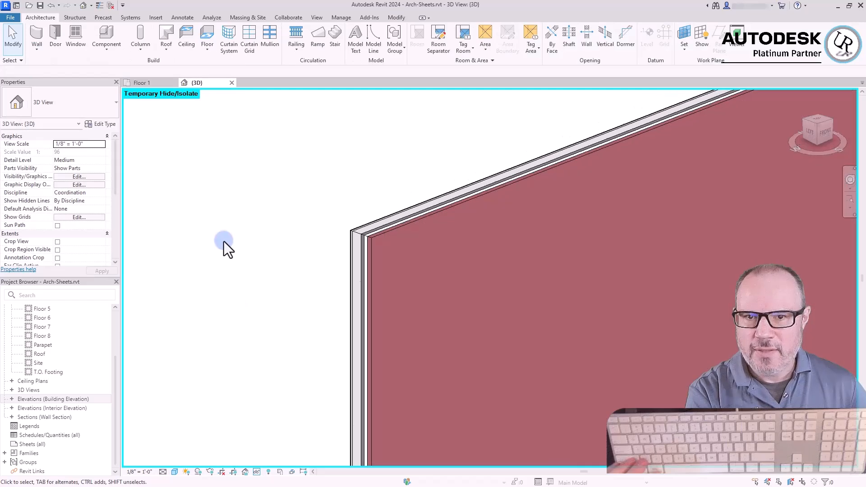
{"action": "left_click", "coordinate": [395, 139]}
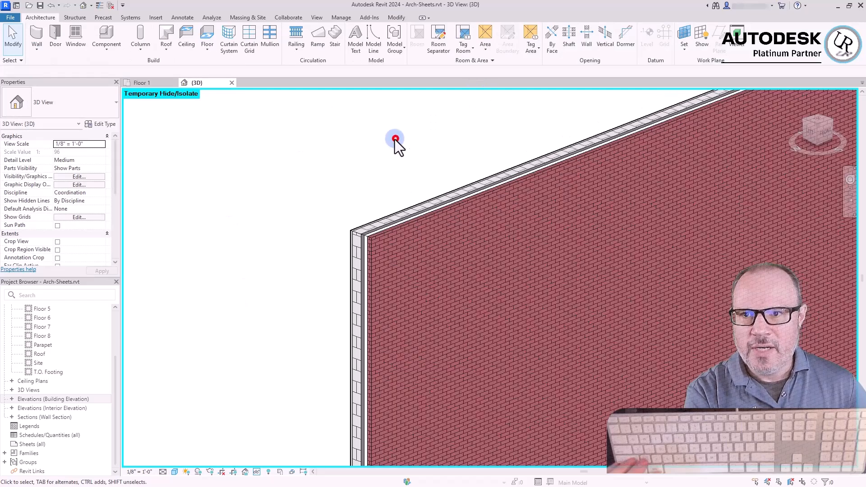
{"action": "left_click", "coordinate": [316, 18]}
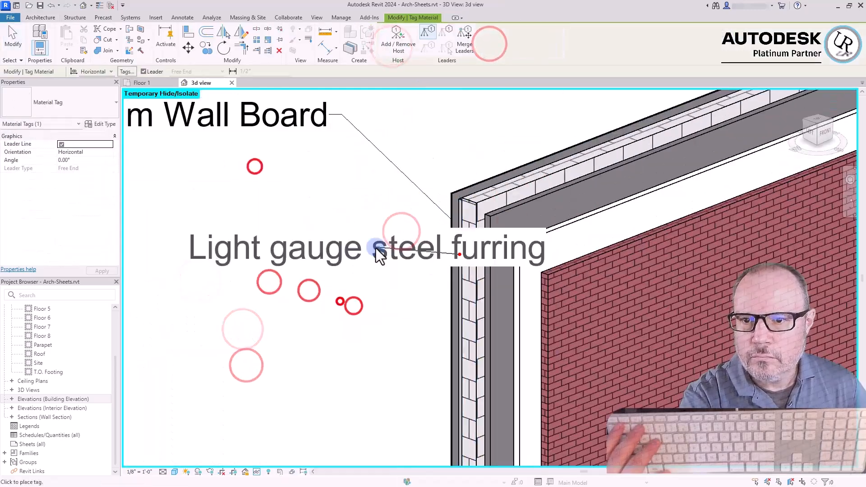
Place material tags with leaders for the wall's light gauge steel furring and concrete masonry units layers, aligned beneath the Gypsum Wall Board tag
{"action": "left_click", "coordinate": [342, 184]}
{"action": "left_click", "coordinate": [470, 275]}
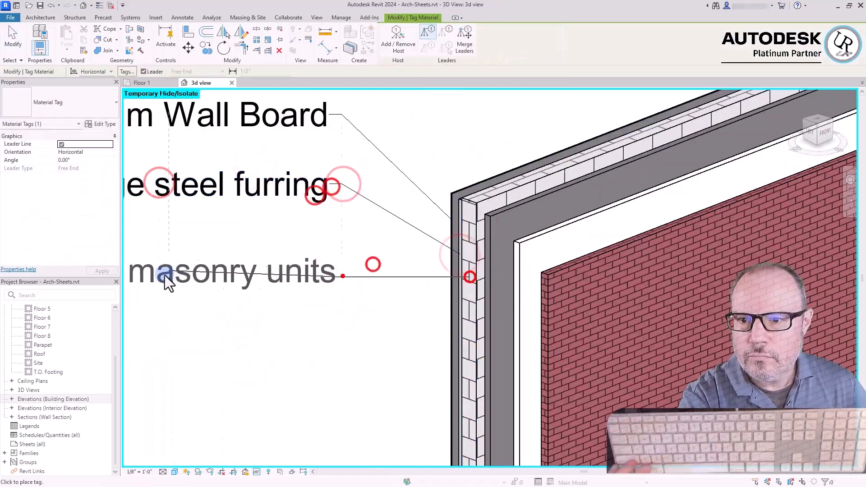
{"action": "left_click", "coordinate": [342, 276]}
{"action": "left_click", "coordinate": [163, 278]}
Place material tags with leaders for the wall's rigid foam insulation board, air and common brick layers, beneath the existing tags
{"action": "left_click", "coordinate": [489, 302]}
{"action": "left_click", "coordinate": [344, 375]}
{"action": "left_click", "coordinate": [144, 373]}
{"action": "scroll", "coordinate": [531, 264], "scroll_direction": "down", "scroll_amount": 2}
{"action": "left_click", "coordinate": [517, 328]}
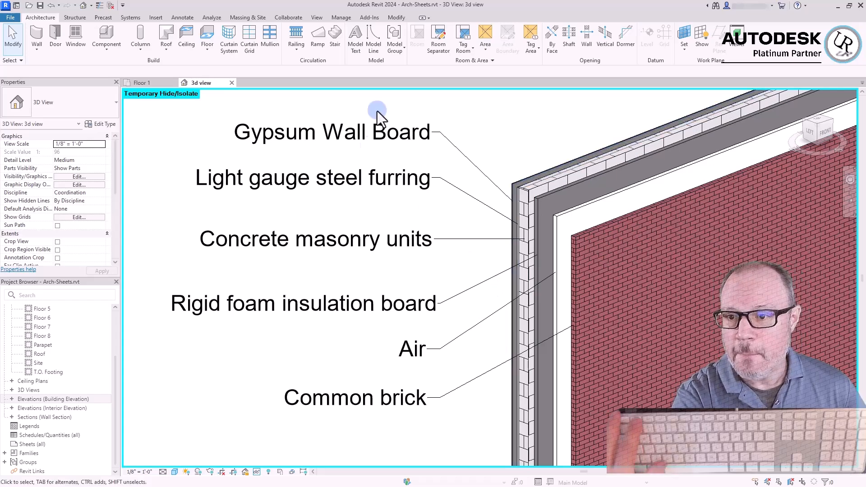
{"action": "left_click", "coordinate": [396, 457]}
{"action": "left_click", "coordinate": [535, 118]}
{"action": "left_click", "coordinate": [536, 119]}
{"action": "left_click", "coordinate": [536, 119]}
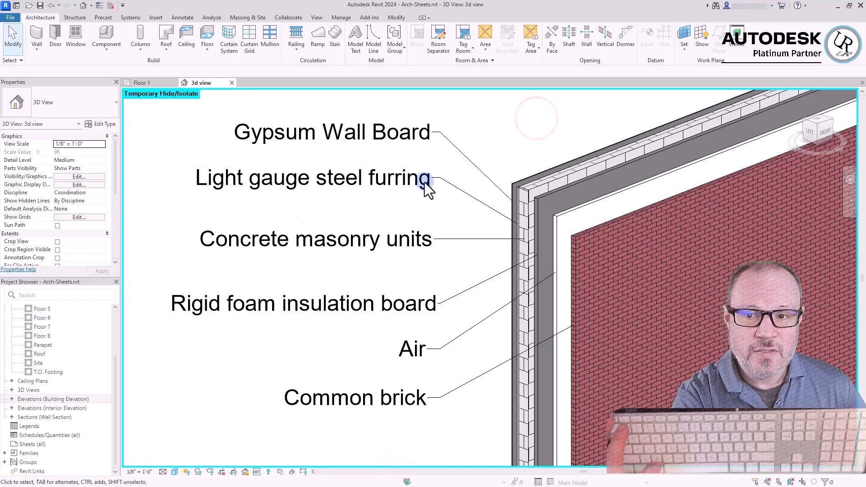
{"action": "left_click", "coordinate": [556, 132]}
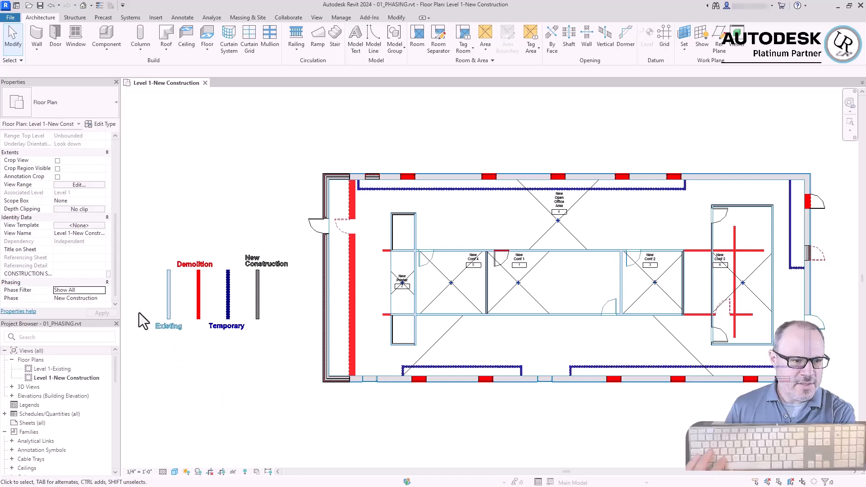
Examine the created and demolished phases of the sample Existing, Demolition, Temporary and New Construction walls in 01_PHASING.rvt
{"action": "scroll", "coordinate": [140, 313], "scroll_direction": "up", "scroll_amount": 5}
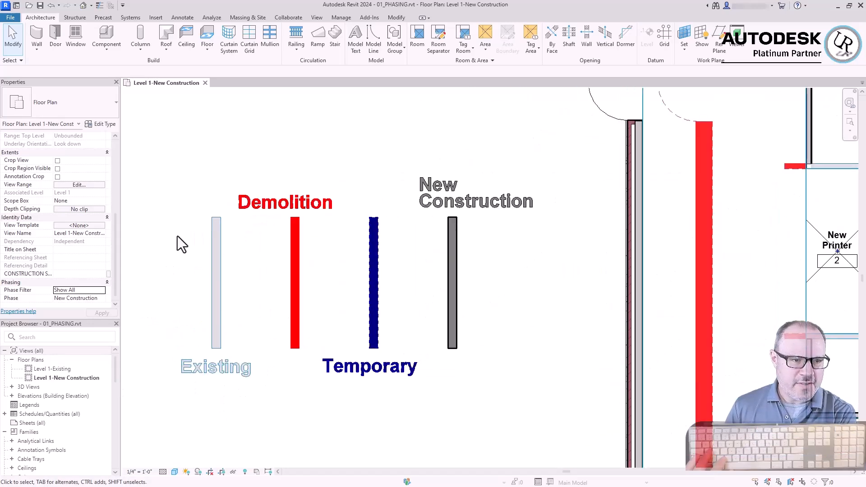
{"action": "left_click", "coordinate": [215, 299]}
{"action": "left_click", "coordinate": [294, 295]}
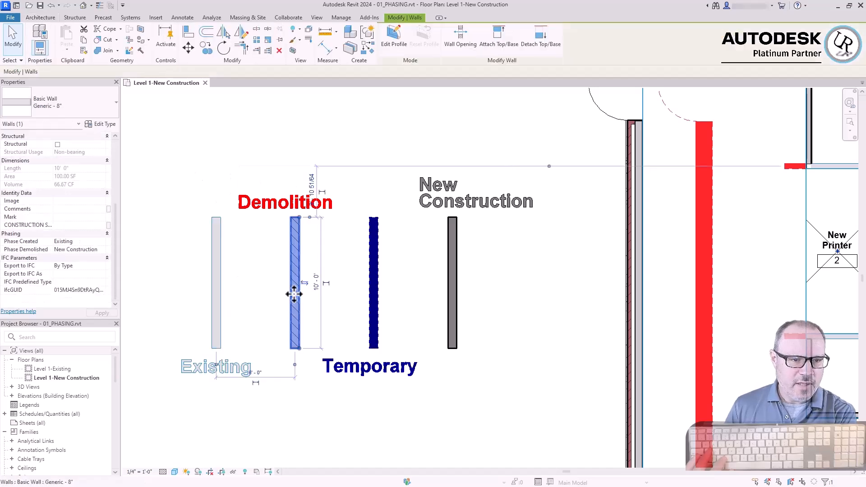
{"action": "left_click", "coordinate": [373, 295]}
{"action": "left_click", "coordinate": [453, 308]}
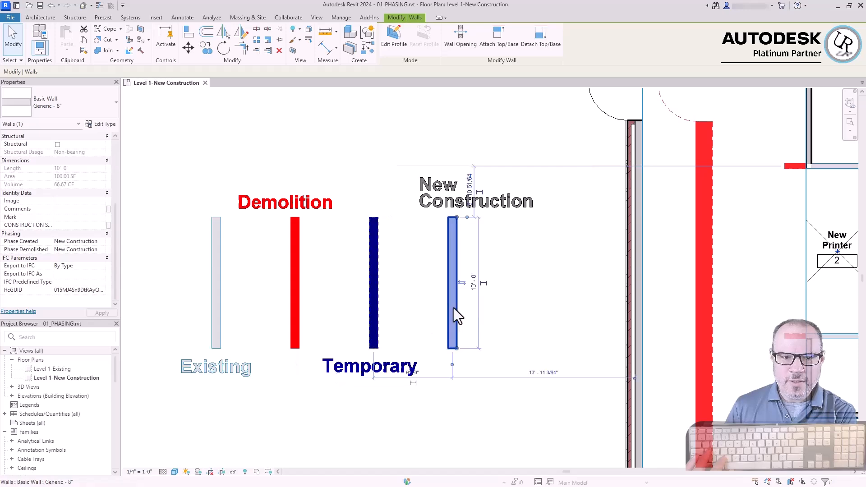
{"action": "left_click", "coordinate": [549, 313]}
Compare the phasing properties of the Existing and New Construction sample walls with those of the Demolition and Temporary pair
{"action": "scroll", "coordinate": [555, 266], "scroll_direction": "down", "scroll_amount": 2}
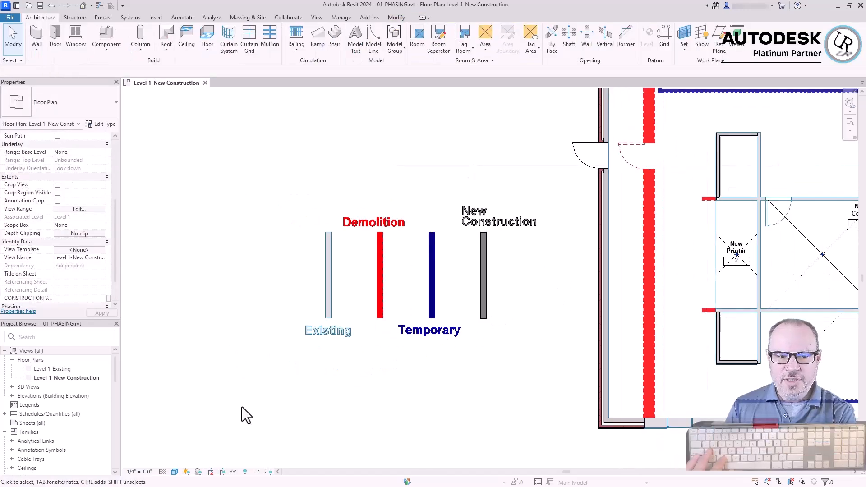
{"action": "left_click", "coordinate": [327, 296]}
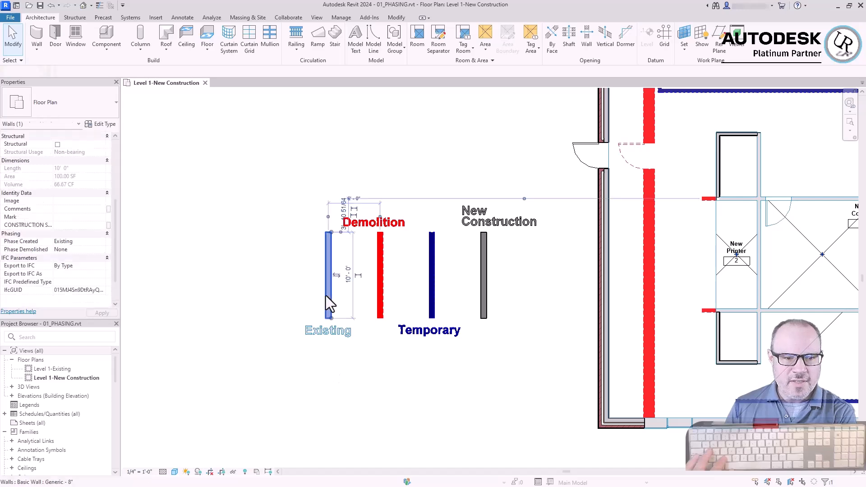
{"action": "left_click", "coordinate": [485, 287]}
{"action": "left_click", "coordinate": [461, 396]}
{"action": "left_click_drag", "start_coordinate": [456, 288], "coordinate": [353, 294]}
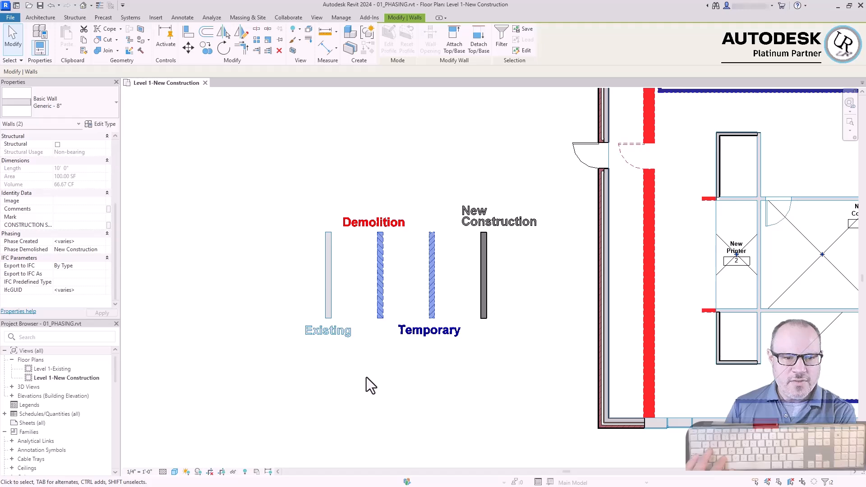
{"action": "left_click", "coordinate": [423, 436]}
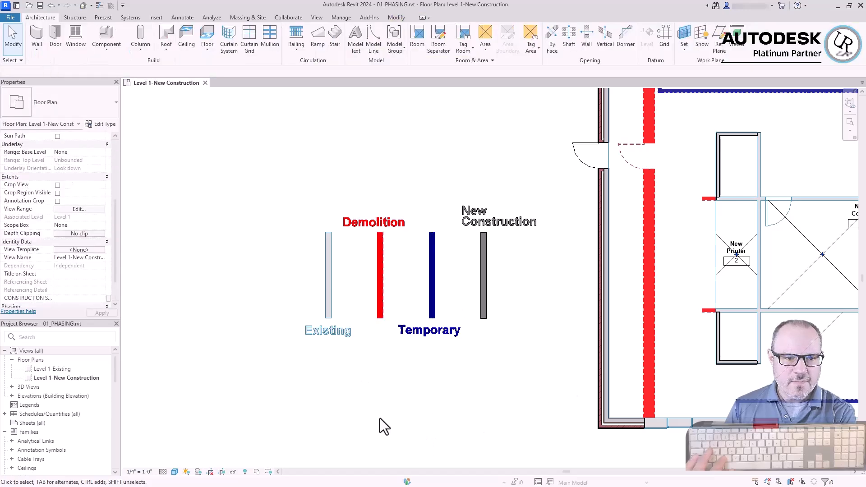
Set the phase of the Level 1-New Construction floor plan to Existing
{"action": "scroll", "coordinate": [379, 419], "scroll_direction": "down", "scroll_amount": 2}
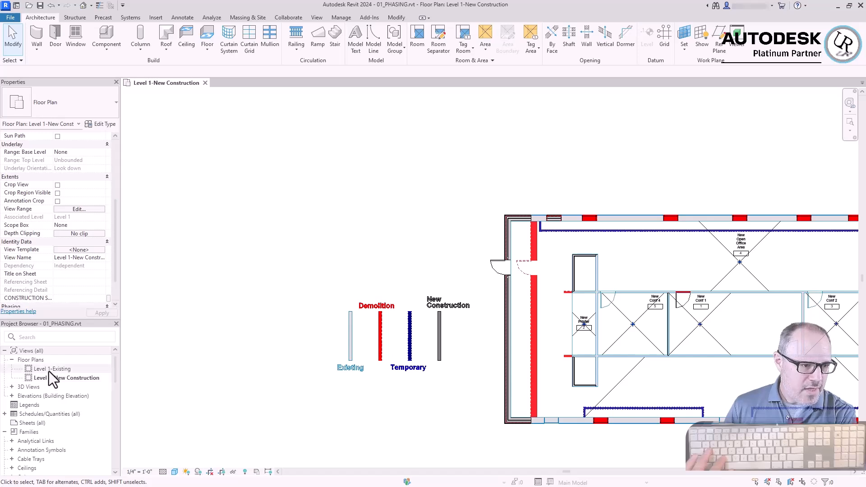
{"action": "scroll", "coordinate": [80, 299], "scroll_direction": "down", "scroll_amount": 2}
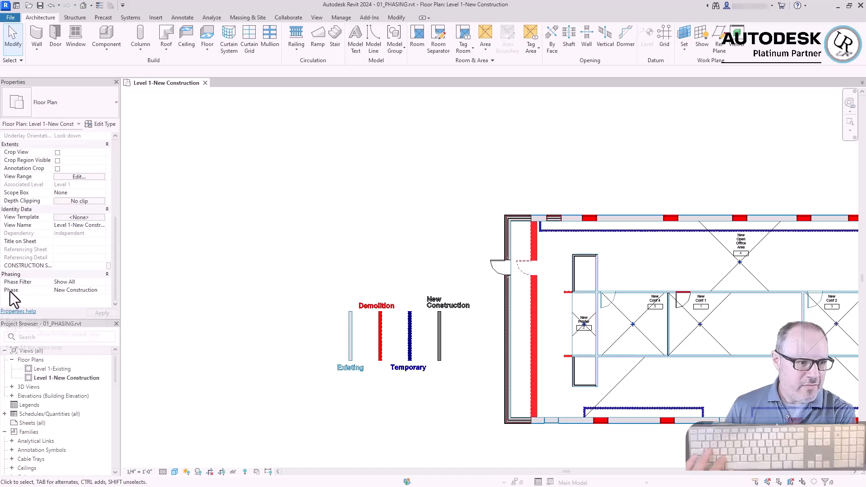
{"action": "left_click", "coordinate": [103, 292]}
{"action": "left_click", "coordinate": [102, 291]}
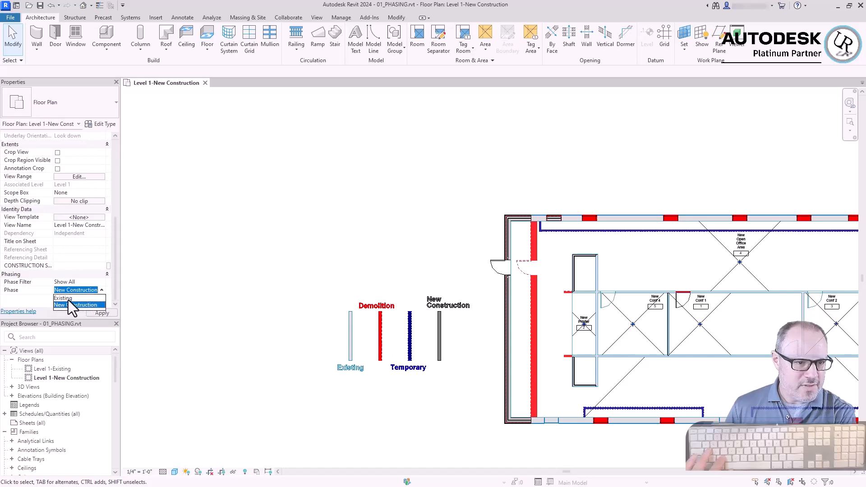
{"action": "left_click", "coordinate": [69, 299]}
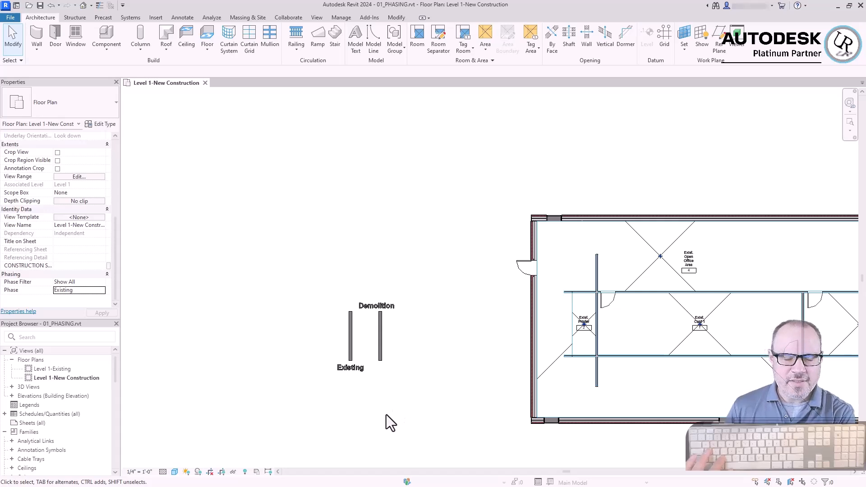
Check the phasing properties of the Existing and Demolition sample walls in the existing-phase plan
{"action": "scroll", "coordinate": [341, 382], "scroll_direction": "up", "scroll_amount": 4}
{"action": "scroll", "coordinate": [369, 303], "scroll_direction": "up", "scroll_amount": 2}
{"action": "left_click", "coordinate": [364, 305]}
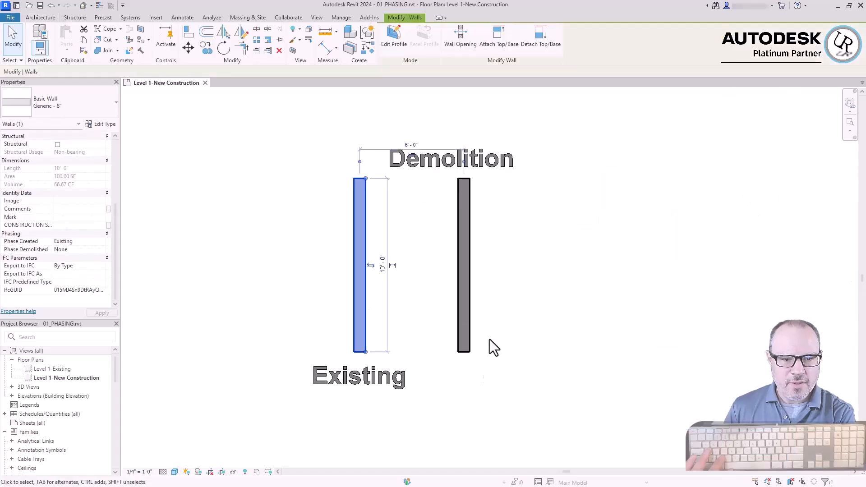
{"action": "left_click", "coordinate": [466, 312]}
{"action": "left_click", "coordinate": [621, 340]}
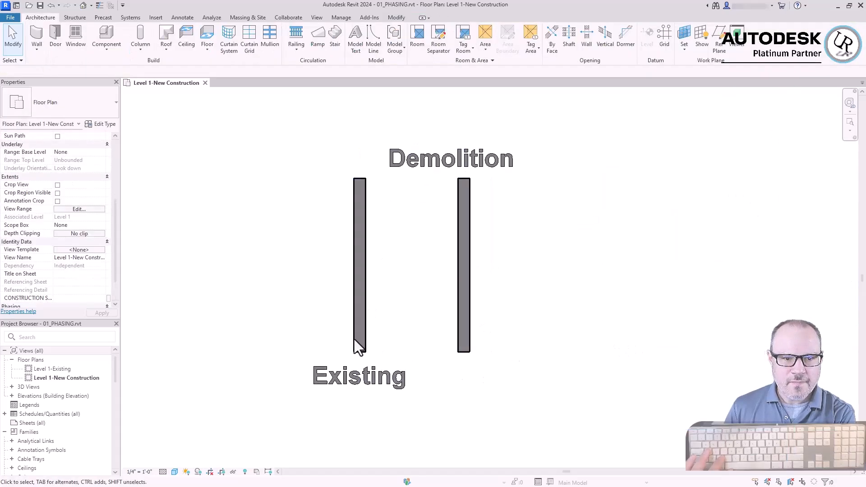
Set the floor plan's phase back to New Construction and review the four color-coded sample walls
{"action": "scroll", "coordinate": [199, 275], "scroll_direction": "down", "scroll_amount": 5}
{"action": "scroll", "coordinate": [291, 222], "scroll_direction": "down", "scroll_amount": 3}
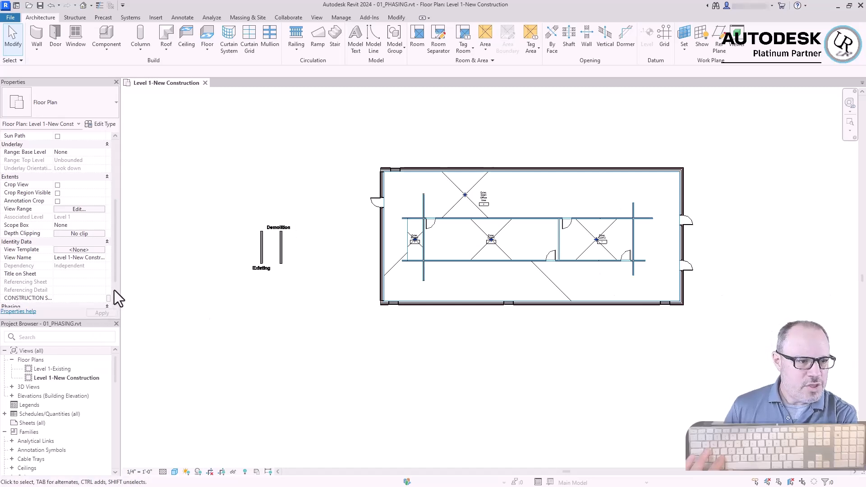
{"action": "scroll", "coordinate": [108, 299], "scroll_direction": "down", "scroll_amount": 2}
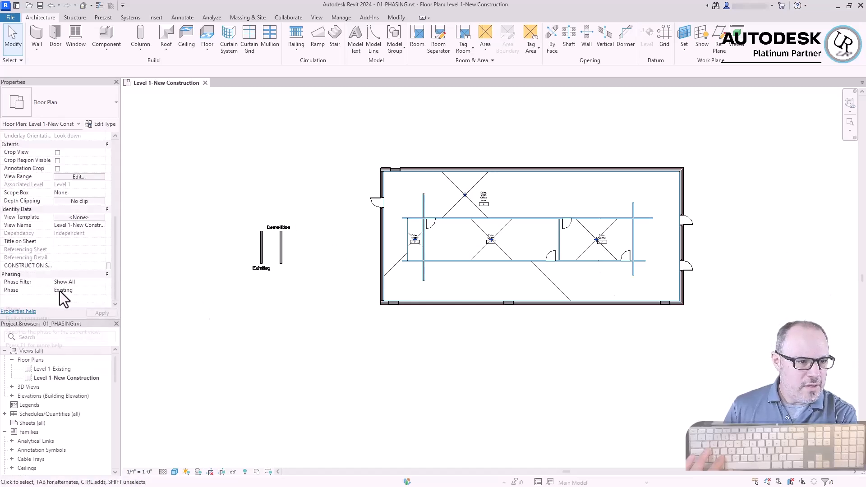
{"action": "left_click", "coordinate": [104, 291]}
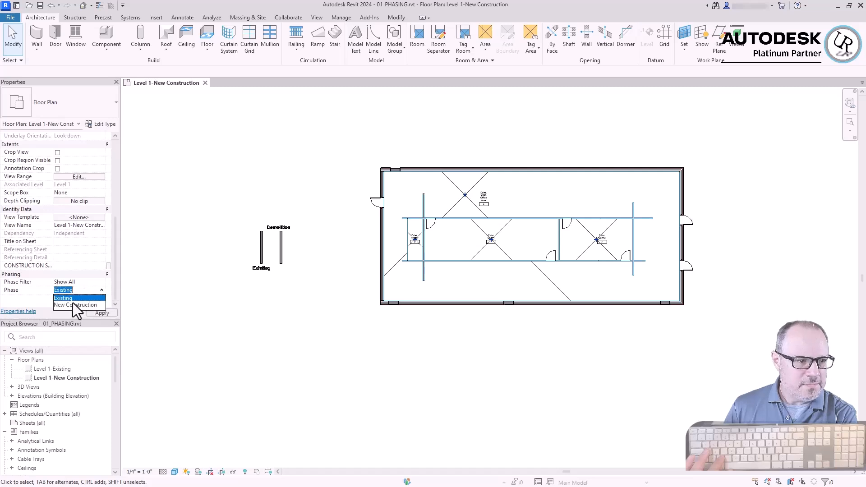
{"action": "left_click", "coordinate": [64, 305]}
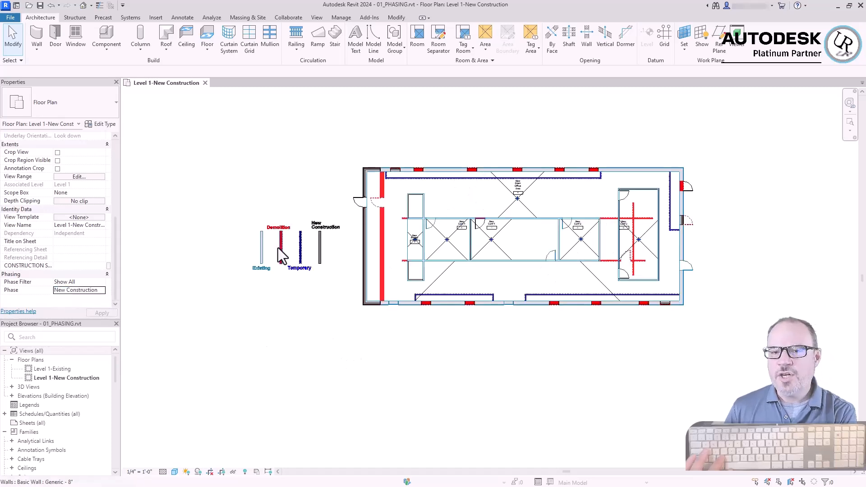
{"action": "scroll", "coordinate": [246, 243], "scroll_direction": "up", "scroll_amount": 4}
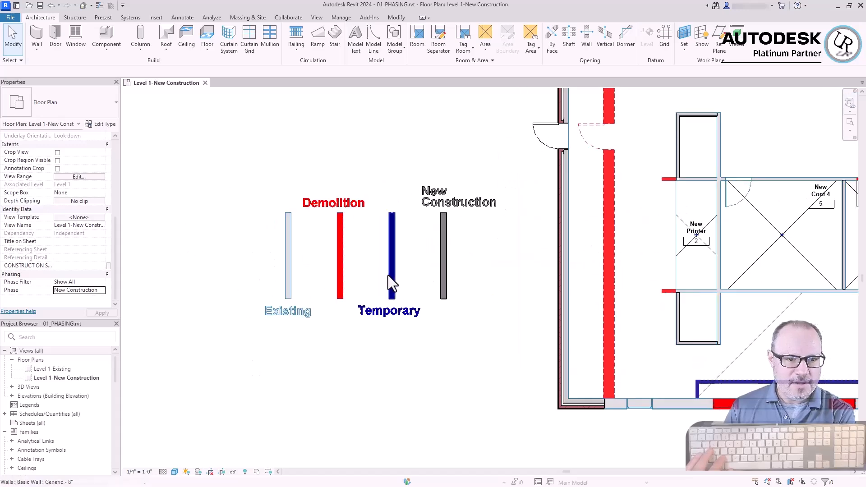
{"action": "scroll", "coordinate": [219, 336], "scroll_direction": "down", "scroll_amount": 2}
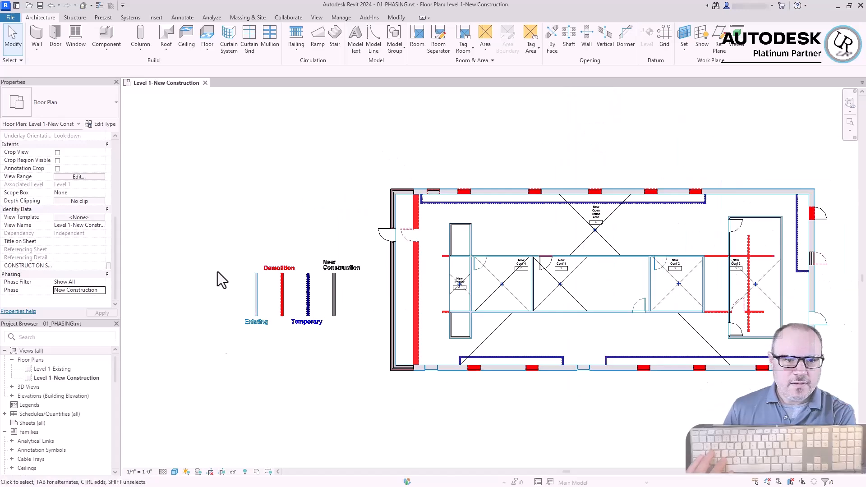
Switch the plan's phase from New Construction to Existing in preparation for modeling existing walls
{"action": "left_click", "coordinate": [100, 292]}
{"action": "left_click", "coordinate": [93, 298]}
{"action": "scroll", "coordinate": [403, 385], "scroll_direction": "down", "scroll_amount": 1}
{"action": "middle_click_drag", "start_coordinate": [403, 297], "coordinate": [321, 449]}
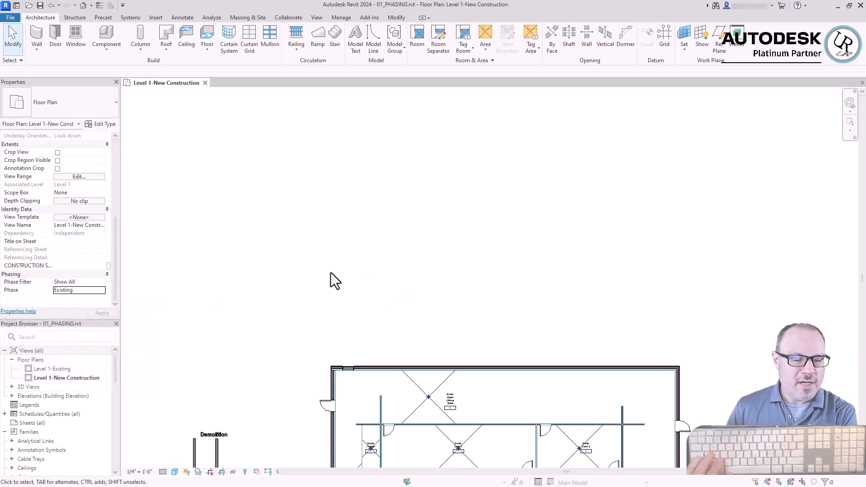
Try drawing a rectangle of Exterior - Brick and CMU on MTL. Stud walls, about 55'-6" by 30'-6", above the building, and undo it
{"action": "left_click", "coordinate": [36, 36]}
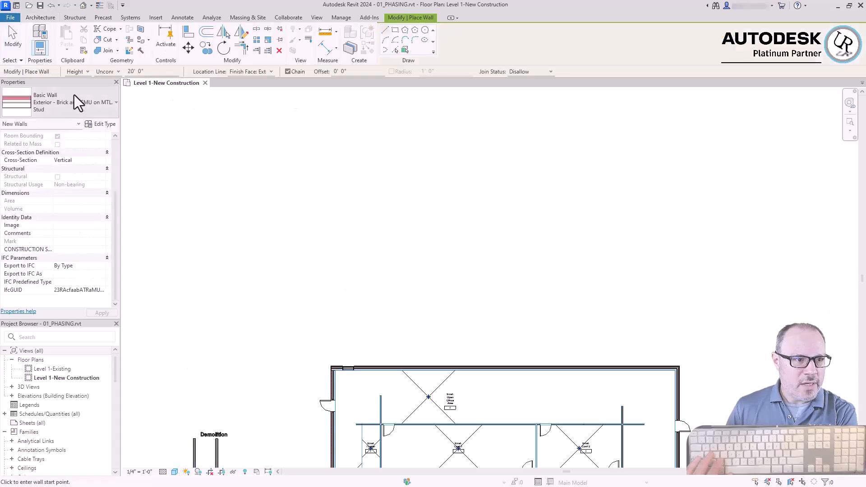
{"action": "left_click", "coordinate": [395, 30]}
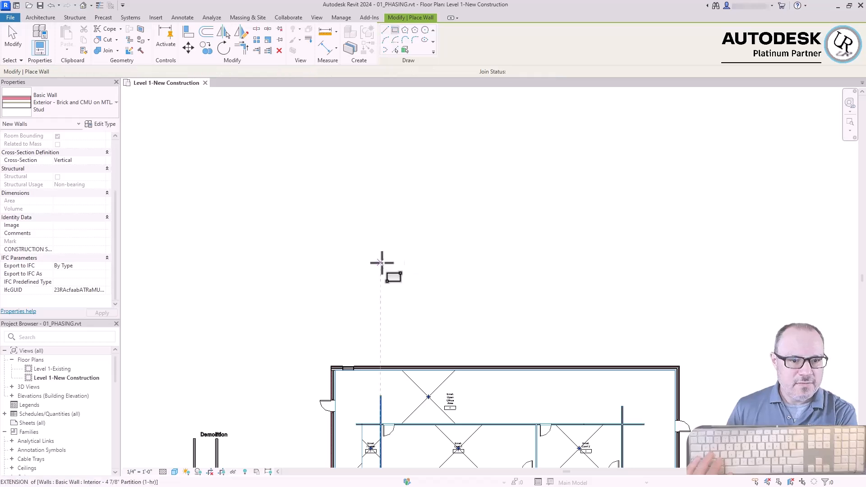
{"action": "left_click", "coordinate": [393, 210]}
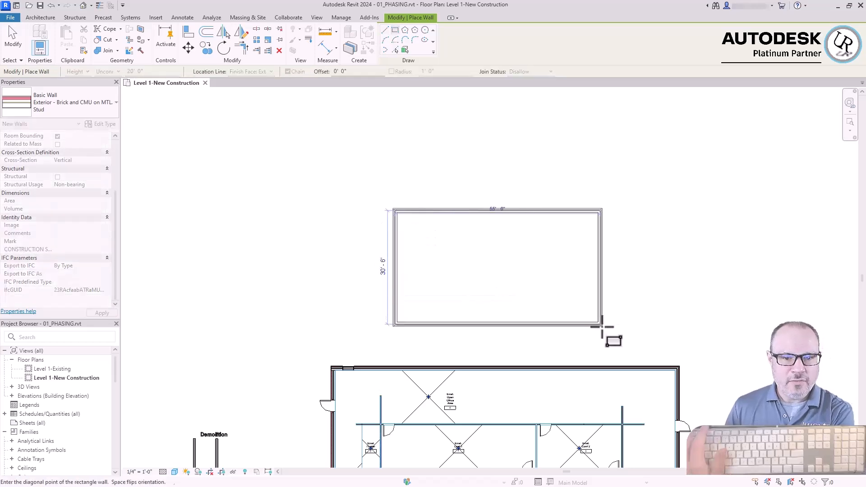
{"action": "left_click", "coordinate": [601, 324]}
{"action": "key", "text": "Escape"}
{"action": "key", "text": "Escape"}
{"action": "key", "text": "ctrl+z"}
Draw a rectangular enclosure of Exterior - Brick and CMU on MTL. Stud walls above the building, with the join status set to Allow
{"action": "left_click", "coordinate": [37, 36]}
{"action": "left_click", "coordinate": [519, 71]}
{"action": "left_click", "coordinate": [518, 81]}
{"action": "left_click", "coordinate": [355, 204]}
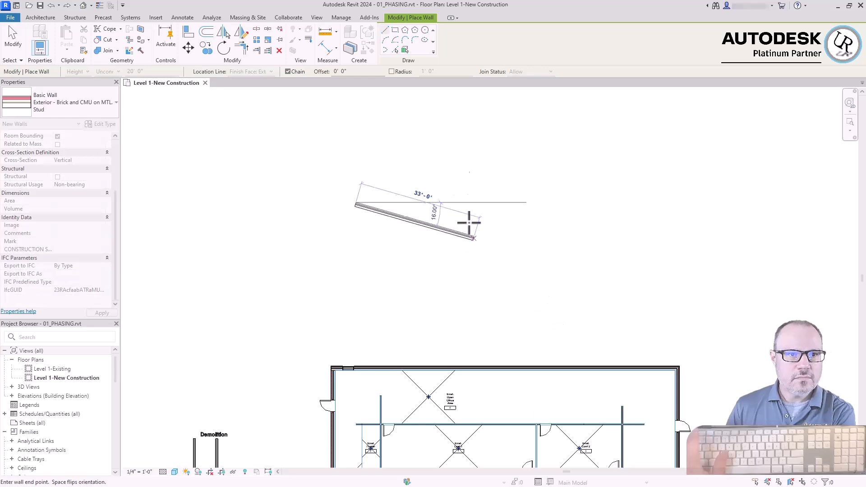
{"action": "key", "text": "Escape"}
{"action": "left_click", "coordinate": [395, 30]}
{"action": "left_click", "coordinate": [368, 194]}
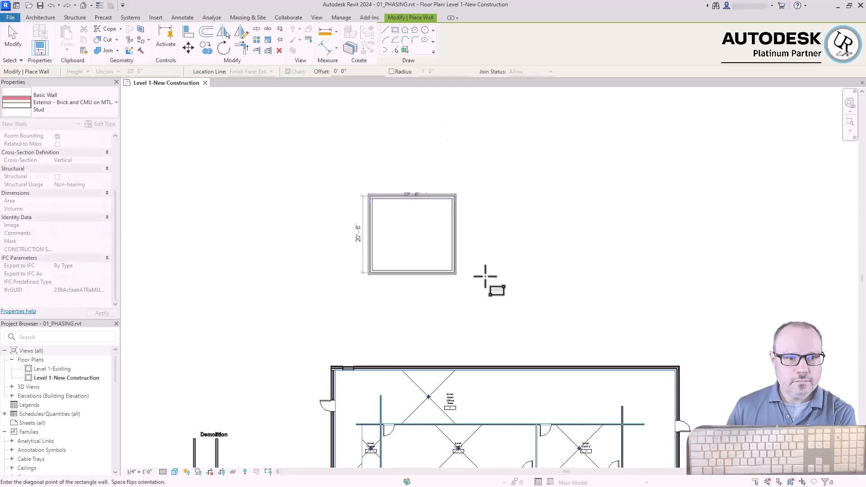
{"action": "left_click", "coordinate": [537, 286]}
{"action": "key", "text": "Escape"}
{"action": "key", "text": "Escape"}
{"action": "scroll", "coordinate": [396, 220], "scroll_direction": "up", "scroll_amount": 5}
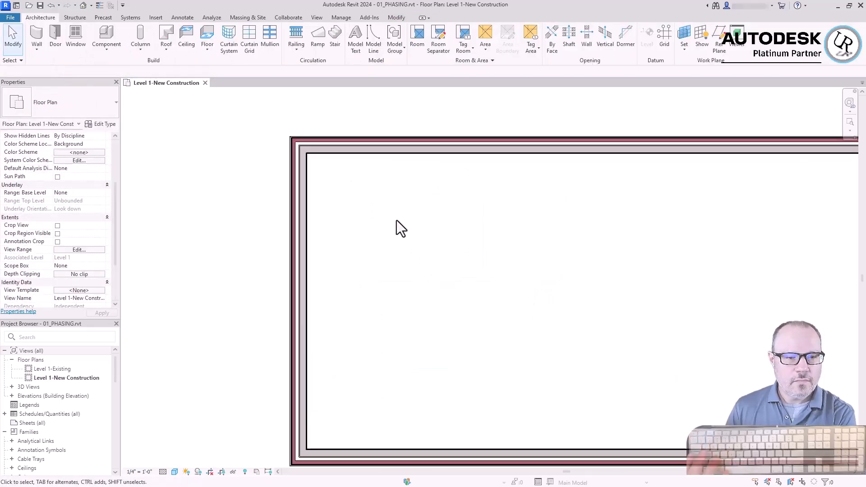
Check the phase created and phase demolished properties of the new enclosure's upper exterior wall
{"action": "scroll", "coordinate": [490, 217], "scroll_direction": "down", "scroll_amount": 3}
{"action": "scroll", "coordinate": [496, 216], "scroll_direction": "up", "scroll_amount": 1}
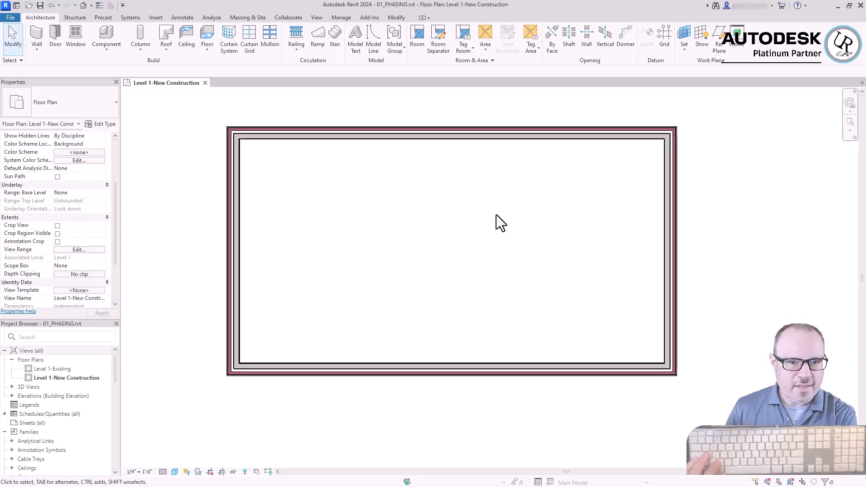
{"action": "left_click", "coordinate": [482, 133]}
{"action": "scroll", "coordinate": [118, 304], "scroll_direction": "down", "scroll_amount": 2}
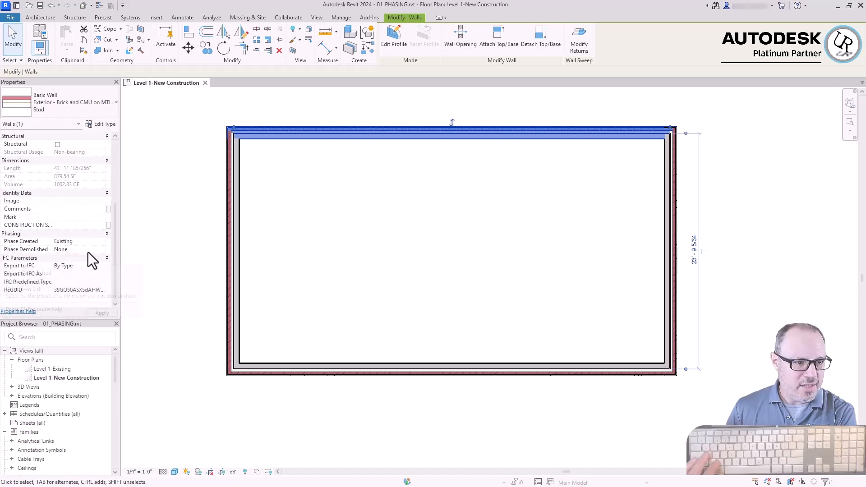
{"action": "key", "text": "Escape"}
{"action": "scroll", "coordinate": [426, 169], "scroll_direction": "down", "scroll_amount": 3}
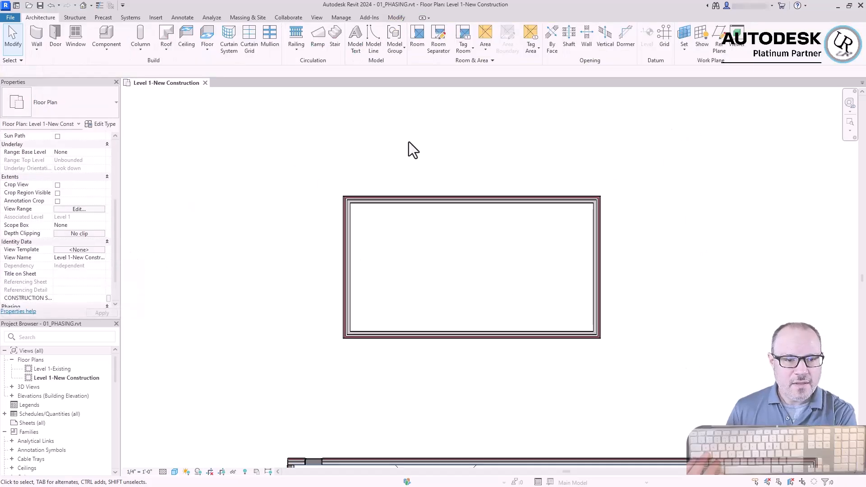
Enclose the enclosure's upper-left corner with two Interior - 4 7/8" Partition (1-hr) walls, the horizontal one about 12'-6" long
{"action": "left_click", "coordinate": [36, 37]}
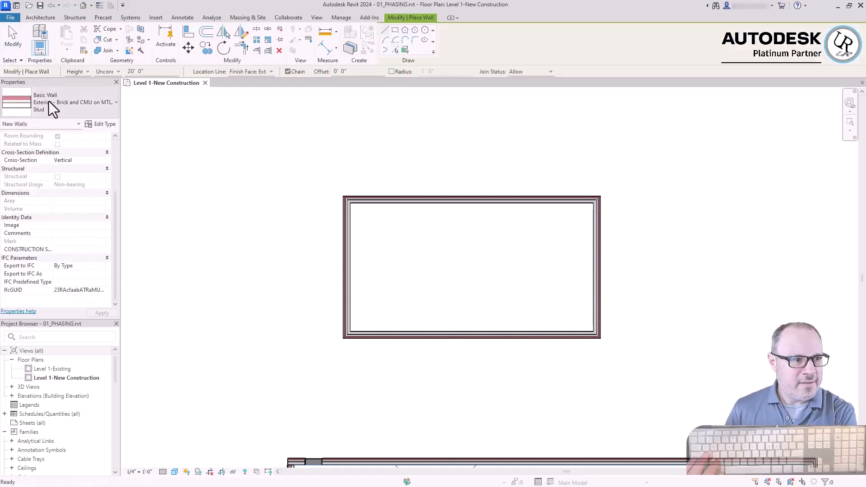
{"action": "left_click", "coordinate": [51, 101]}
{"action": "scroll", "coordinate": [70, 246], "scroll_direction": "down", "scroll_amount": 5}
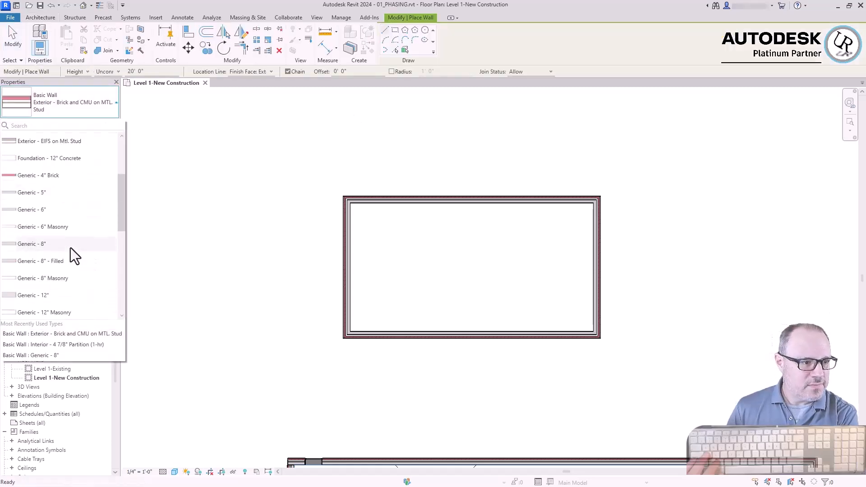
{"action": "left_click", "coordinate": [74, 198]}
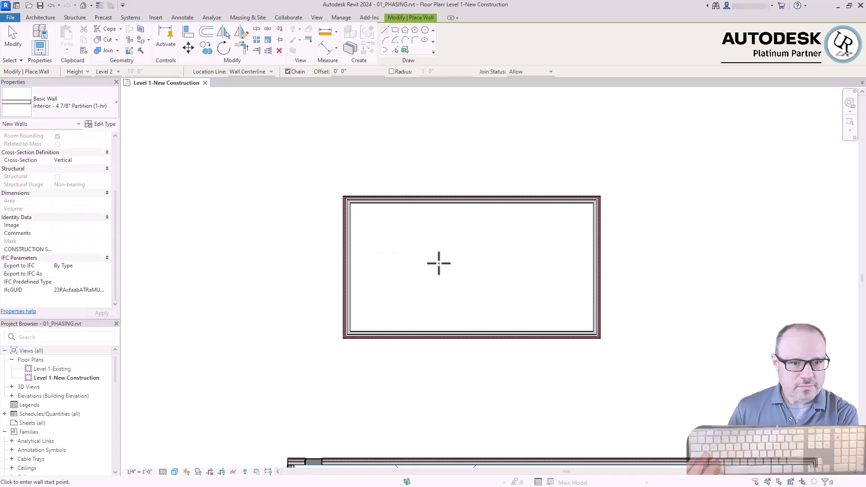
{"action": "scroll", "coordinate": [397, 239], "scroll_direction": "up", "scroll_amount": 3}
{"action": "left_click", "coordinate": [457, 159]}
{"action": "left_click", "coordinate": [457, 262]}
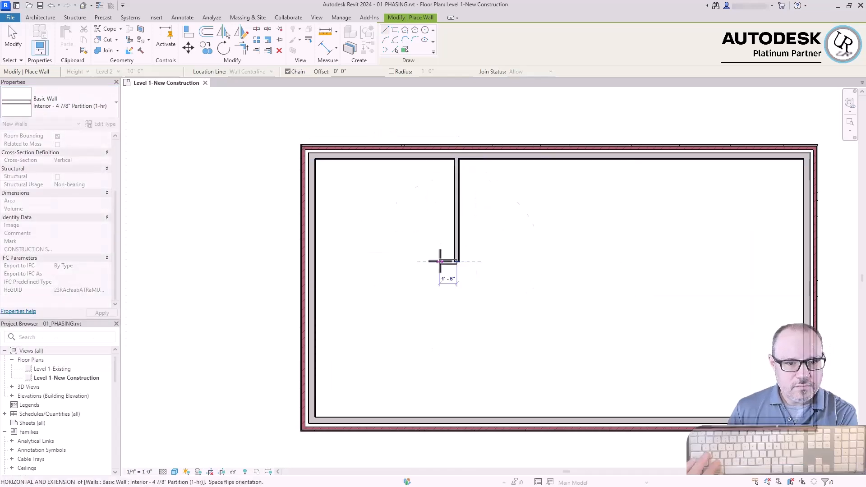
{"action": "left_click", "coordinate": [317, 262]}
{"action": "key", "text": "Escape"}
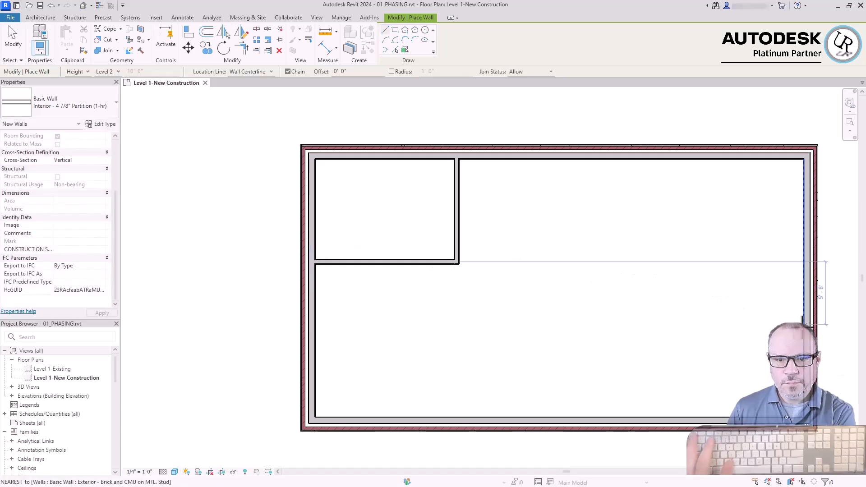
Enclose the lower-right corner with two more interior partitions, the vertical one about 8' long
{"action": "left_click", "coordinate": [804, 325]}
{"action": "left_click", "coordinate": [694, 324]}
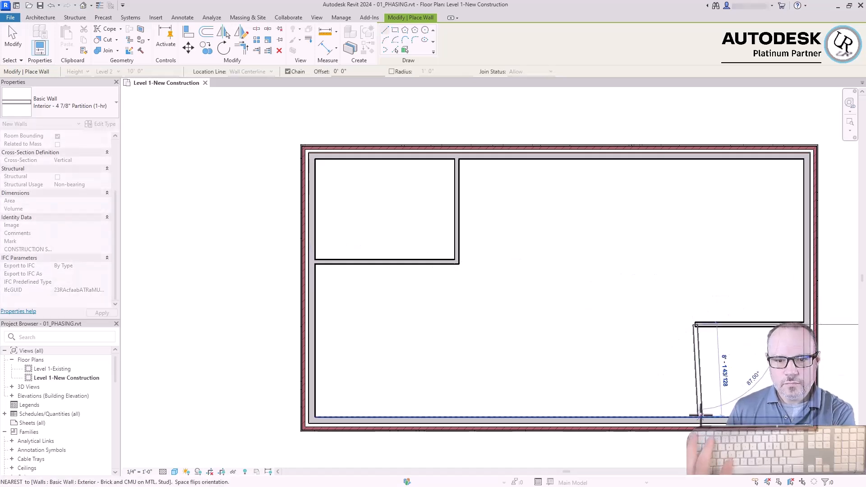
{"action": "left_click", "coordinate": [695, 418]}
{"action": "key", "text": "Escape"}
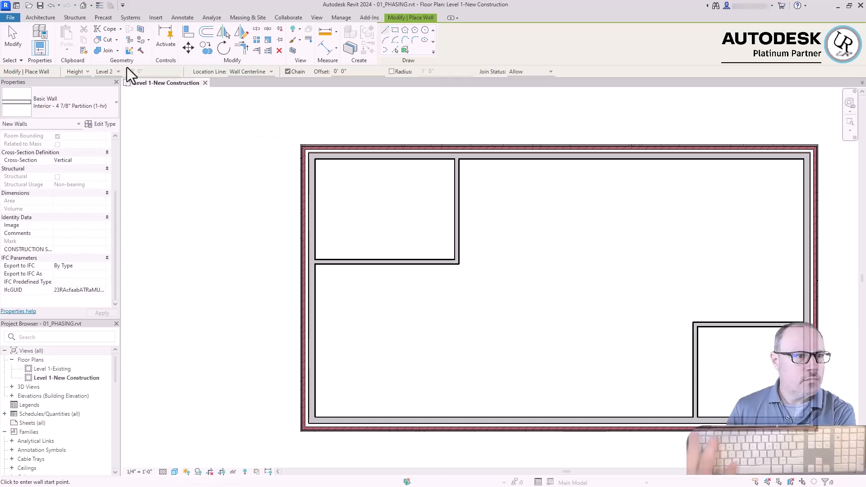
{"action": "key", "text": "Escape"}
Place tagged Single-Flush 36" x 84" doors in both corner rooms' partitions and in the left, lower and right exterior walls
{"action": "left_click", "coordinate": [59, 36]}
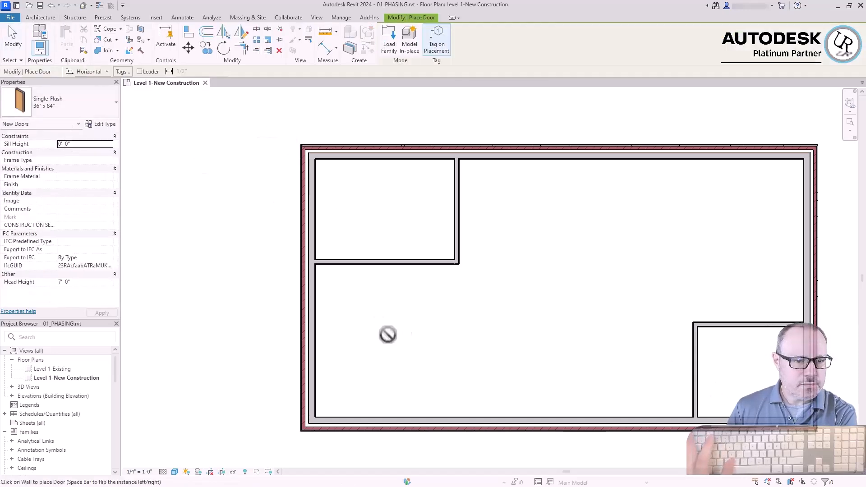
{"action": "left_click", "coordinate": [429, 261]}
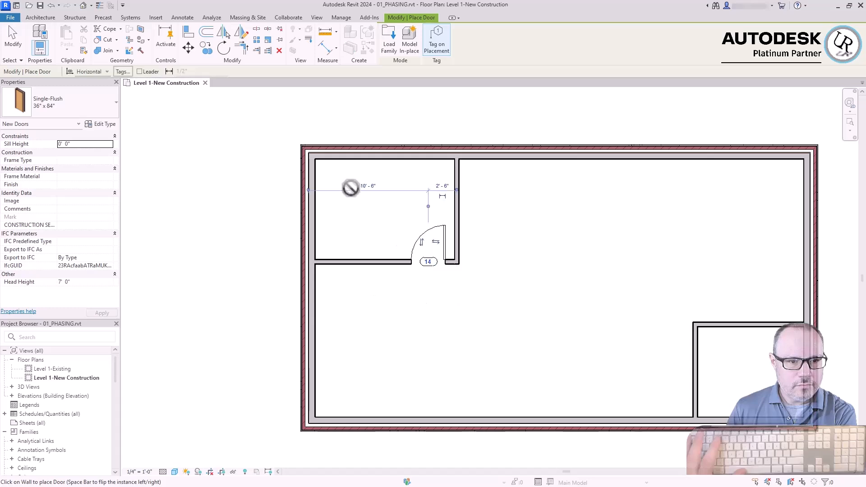
{"action": "left_click", "coordinate": [300, 182]}
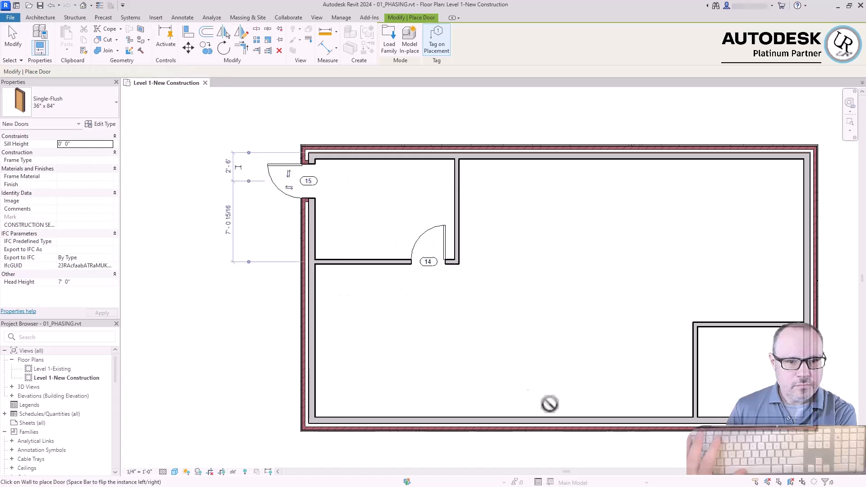
{"action": "left_click", "coordinate": [697, 354]}
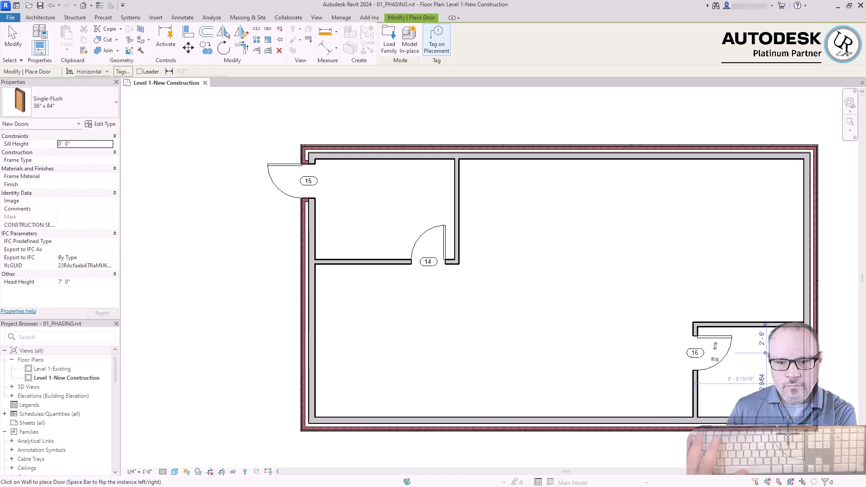
{"action": "left_click", "coordinate": [339, 425]}
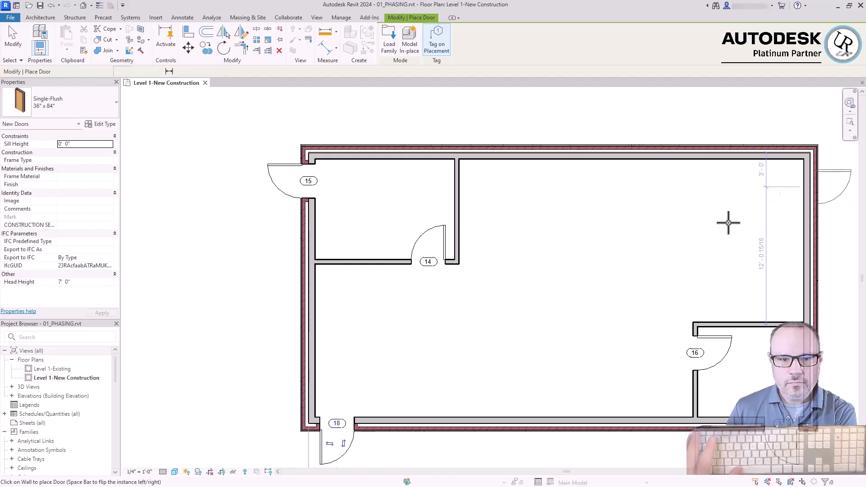
{"action": "left_click", "coordinate": [810, 189]}
{"action": "key", "text": "Escape"}
{"action": "scroll", "coordinate": [349, 185], "scroll_direction": "down", "scroll_amount": 1}
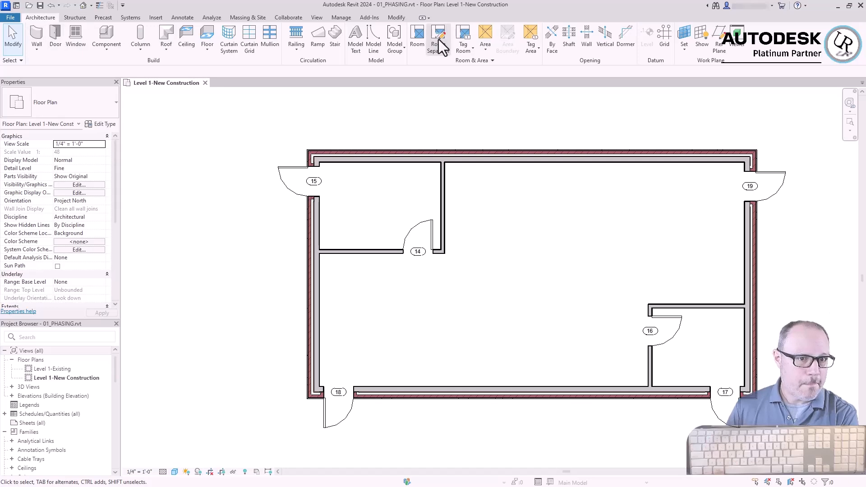
Place tagged rooms in the upper-left corner room, the large central space and the lower-right corner room
{"action": "left_click", "coordinate": [424, 42]}
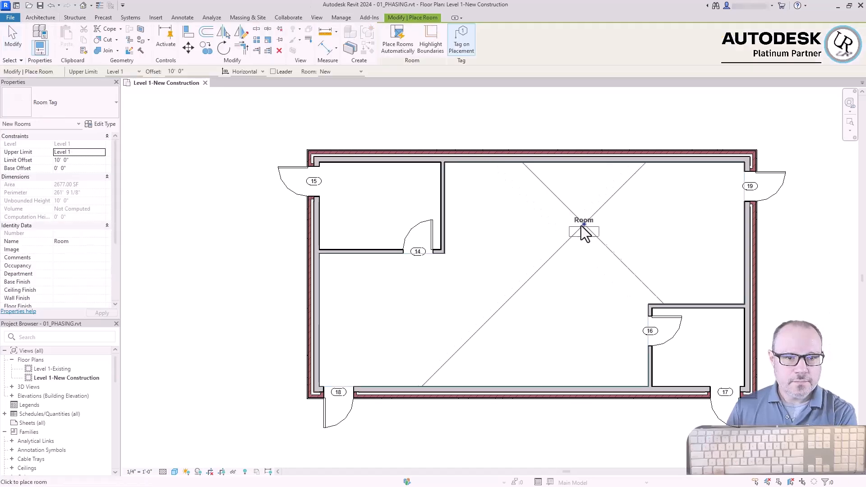
{"action": "left_click", "coordinate": [378, 201]}
{"action": "left_click", "coordinate": [572, 278]}
{"action": "left_click", "coordinate": [695, 344]}
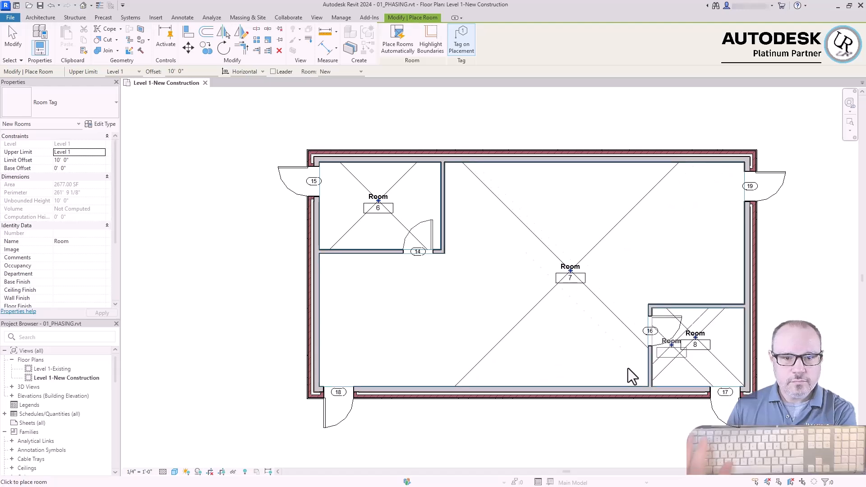
{"action": "key", "text": "Escape"}
{"action": "key", "text": "Escape"}
Rename the upper-left corner room as Existing Room 1
{"action": "scroll", "coordinate": [367, 198], "scroll_direction": "up", "scroll_amount": 3}
{"action": "left_click", "coordinate": [379, 197]}
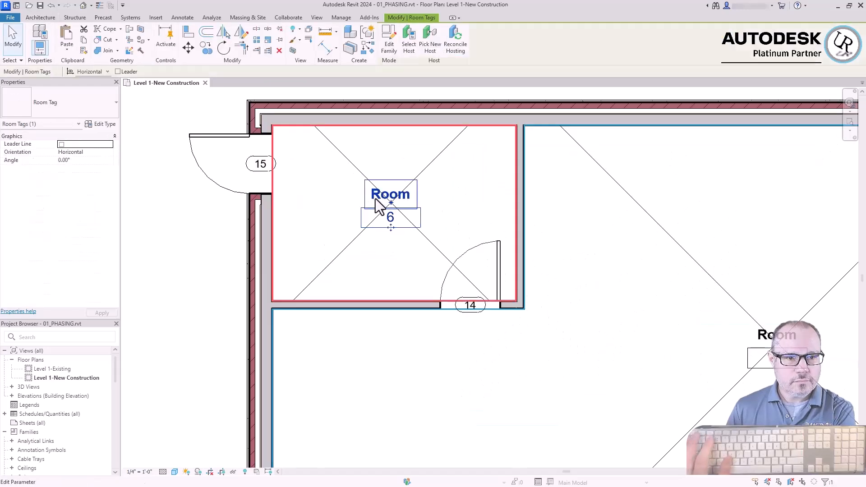
{"action": "left_click", "coordinate": [379, 196]}
{"action": "type", "text": "ex"}
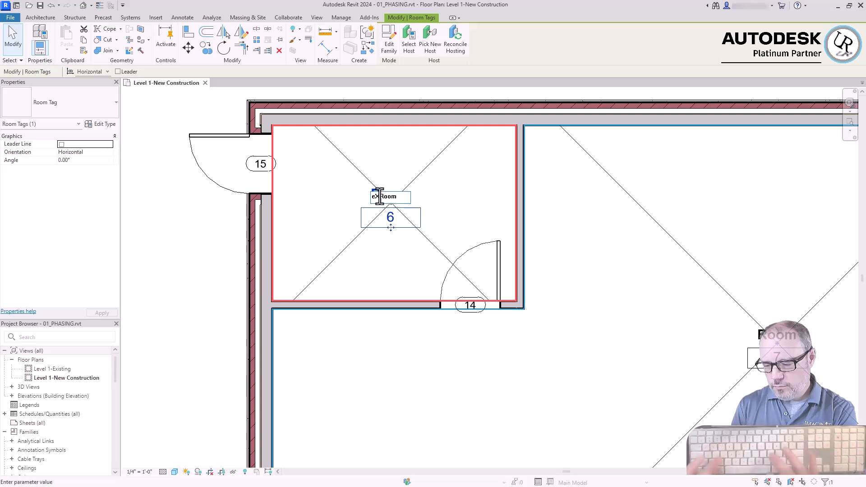
{"action": "key", "text": "BackSpace"}
{"action": "key", "text": "BackSpace"}
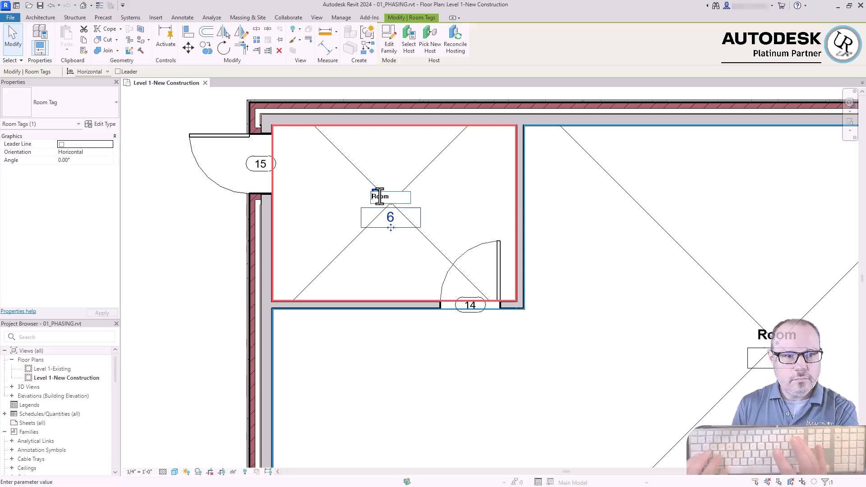
{"action": "type", "text": "Existing"}
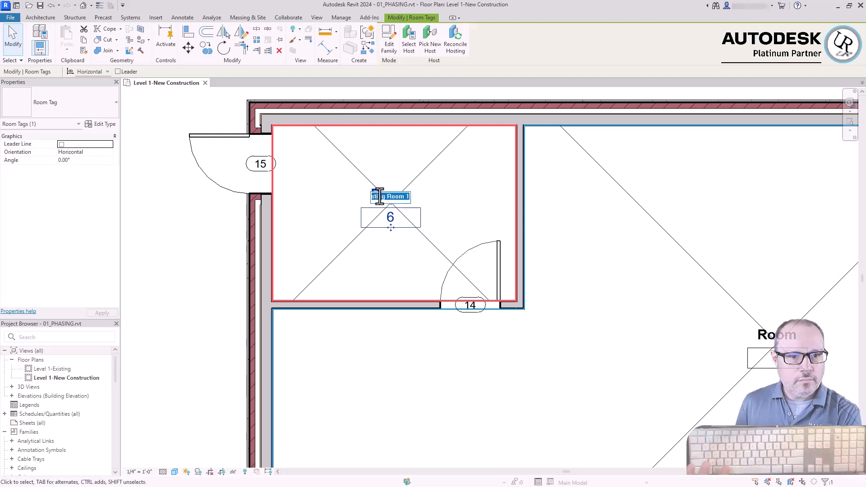
{"action": "key", "text": "Return"}
Rename the large central room as Existing Room 2
{"action": "scroll", "coordinate": [271, 190], "scroll_direction": "down", "scroll_amount": 4}
{"action": "scroll", "coordinate": [543, 262], "scroll_direction": "up", "scroll_amount": 1}
{"action": "double_click", "coordinate": [551, 277]}
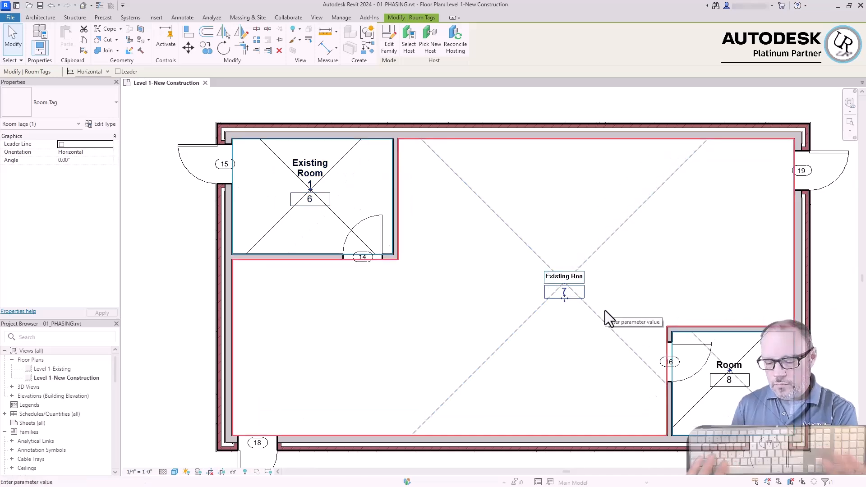
{"action": "key", "text": "End"}
{"action": "key", "text": "BackSpace"}
{"action": "type", "text": "2"}
{"action": "key", "text": "Return"}
Rename the lower-right corner room as Existing Room 3
{"action": "left_click", "coordinate": [729, 373]}
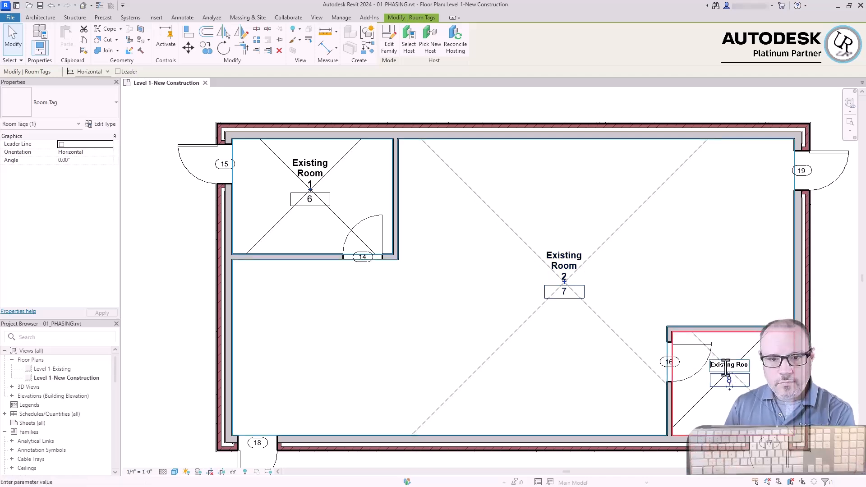
{"action": "key", "text": "End"}
{"action": "key", "text": "BackSpace"}
{"action": "type", "text": "3"}
{"action": "left_click", "coordinate": [315, 296]}
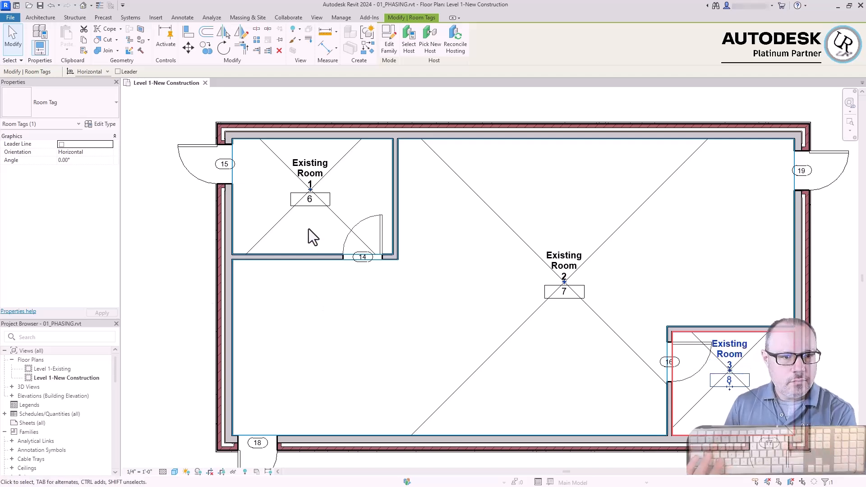
Try numbering Existing Room 1 as 1, and open Existing Room 2's number for editing
{"action": "left_click", "coordinate": [310, 201]}
{"action": "left_click", "coordinate": [310, 200]}
{"action": "left_click", "coordinate": [399, 307]}
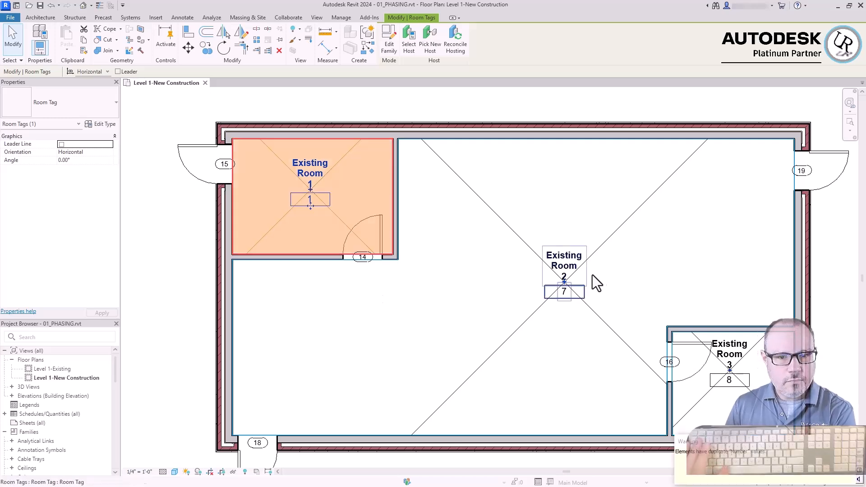
{"action": "left_click", "coordinate": [568, 304]}
{"action": "left_click", "coordinate": [565, 292]}
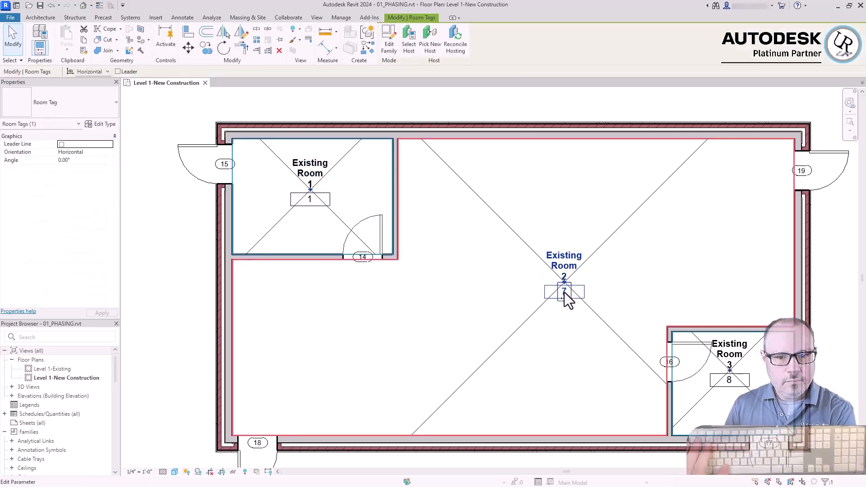
{"action": "left_click", "coordinate": [562, 293]}
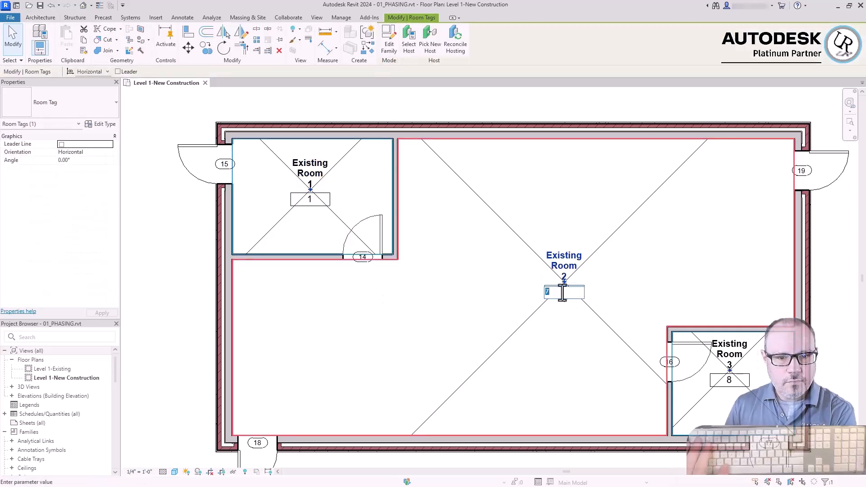
Set the room number of Existing Room 1 to 001
{"action": "left_click", "coordinate": [310, 201]}
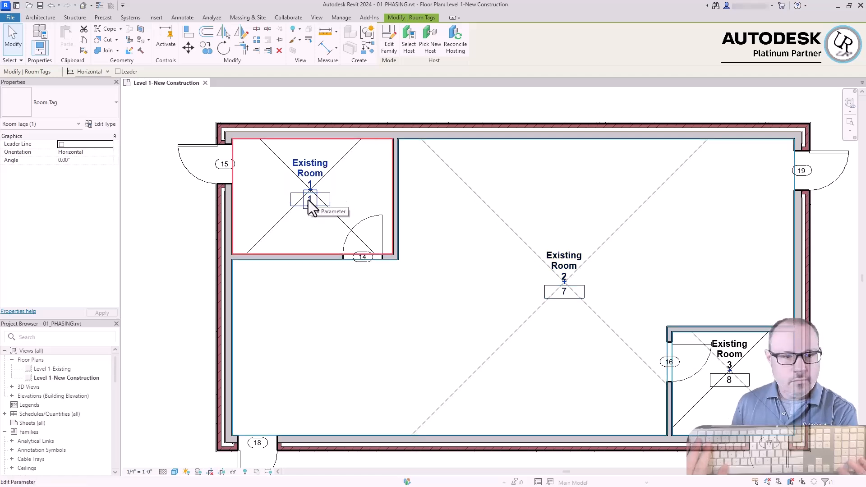
{"action": "left_click", "coordinate": [309, 200]}
{"action": "type", "text": "001"}
{"action": "key", "text": "Return"}
Number Existing Room 2 as 002 and Existing Room 3 as 003
{"action": "left_click", "coordinate": [565, 294]}
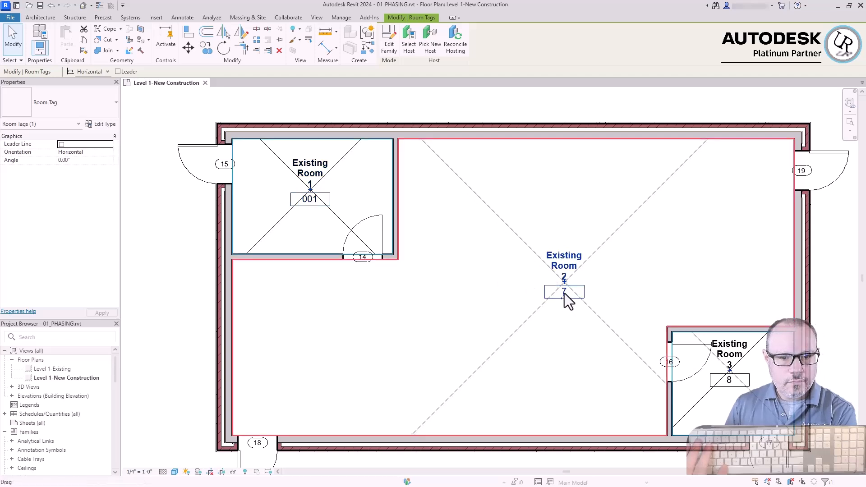
{"action": "key", "text": "Return"}
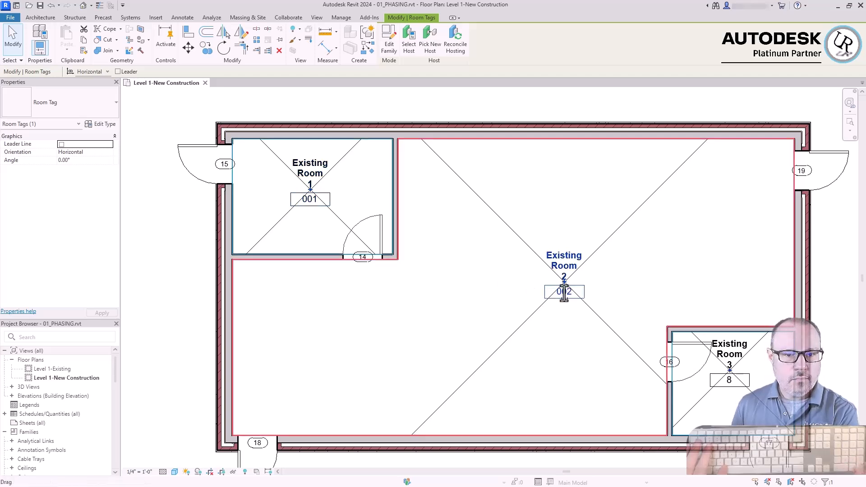
{"action": "left_click", "coordinate": [730, 380]}
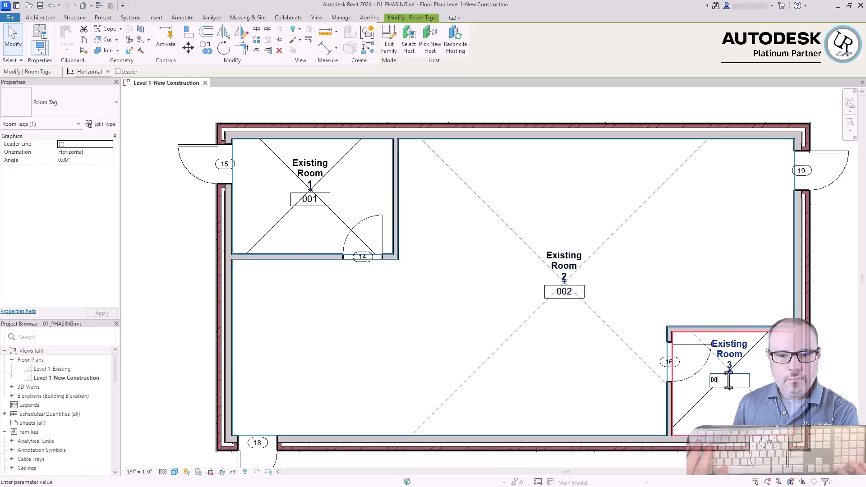
{"action": "key", "text": "Escape"}
{"action": "scroll", "coordinate": [577, 279], "scroll_direction": "down", "scroll_amount": 1}
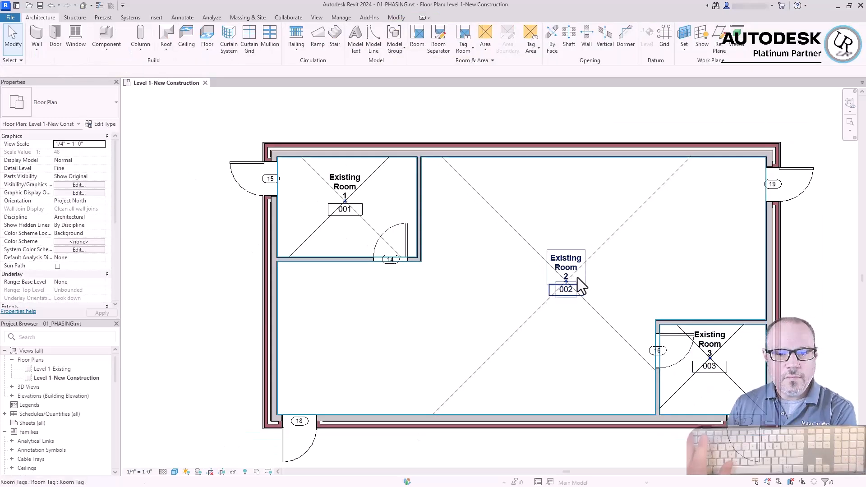
Set the Level 1-New Construction plan view's phase to New Construction
{"action": "middle_click_drag", "start_coordinate": [625, 243], "coordinate": [592, 278]}
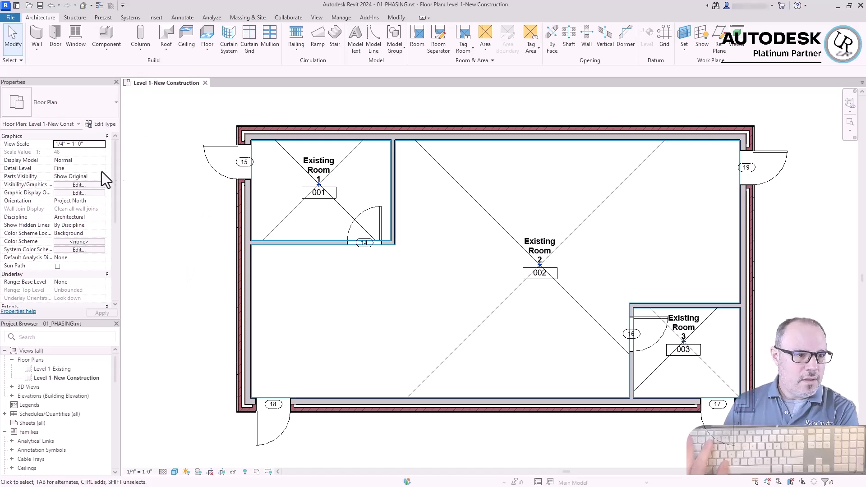
{"action": "scroll", "coordinate": [39, 187], "scroll_direction": "down", "scroll_amount": 5}
{"action": "scroll", "coordinate": [37, 187], "scroll_direction": "down", "scroll_amount": 2}
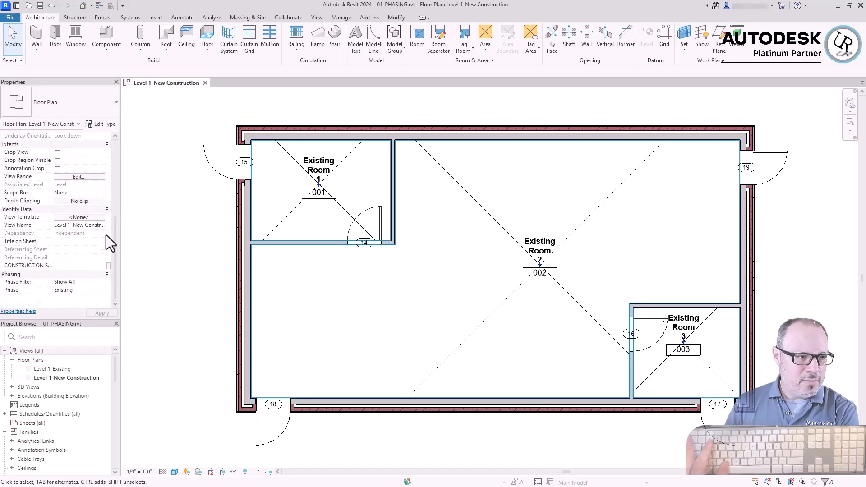
{"action": "left_click", "coordinate": [105, 293]}
{"action": "left_click", "coordinate": [90, 306]}
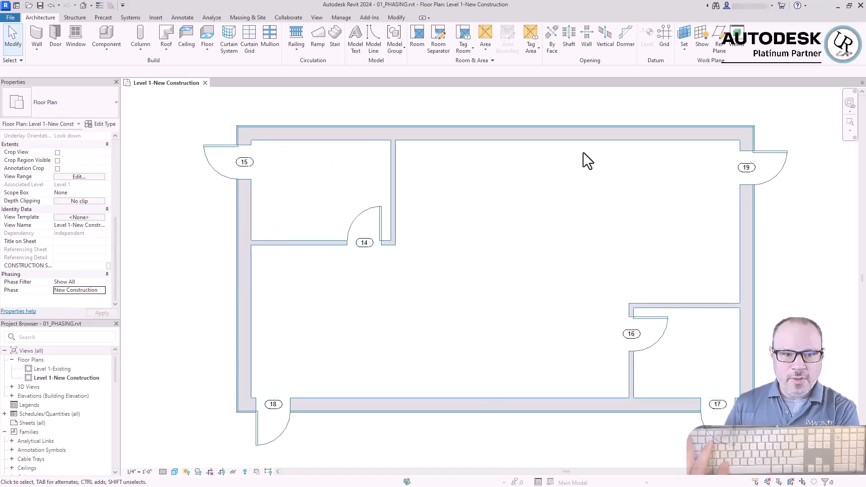
{"action": "scroll", "coordinate": [215, 126], "scroll_direction": "up", "scroll_amount": 3}
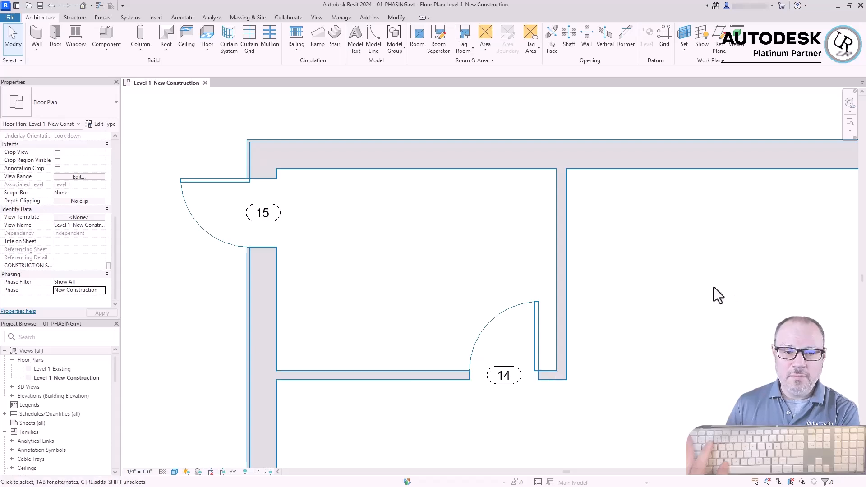
{"action": "key", "text": "z"}
{"action": "key", "text": "p"}
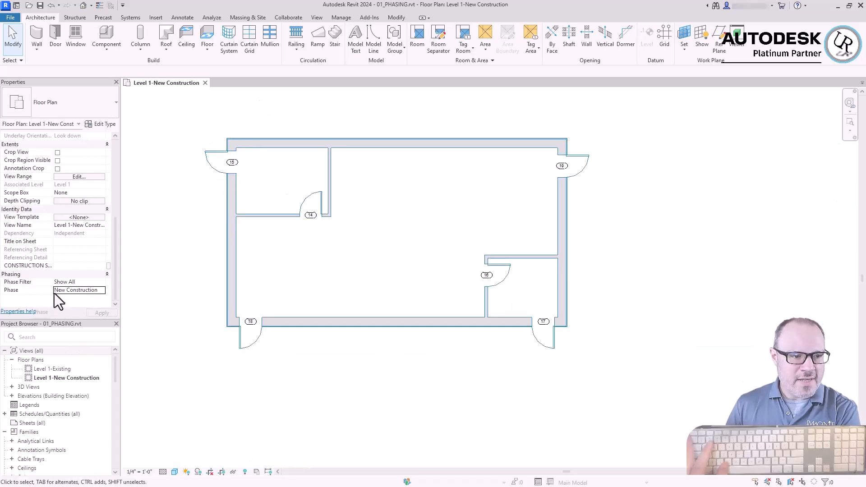
Draw a vertical Interior - 4 7/8" Partition (1-hr) wall from the midpoint of the lower exterior wall up to the upper exterior wall
{"action": "left_click", "coordinate": [37, 32]}
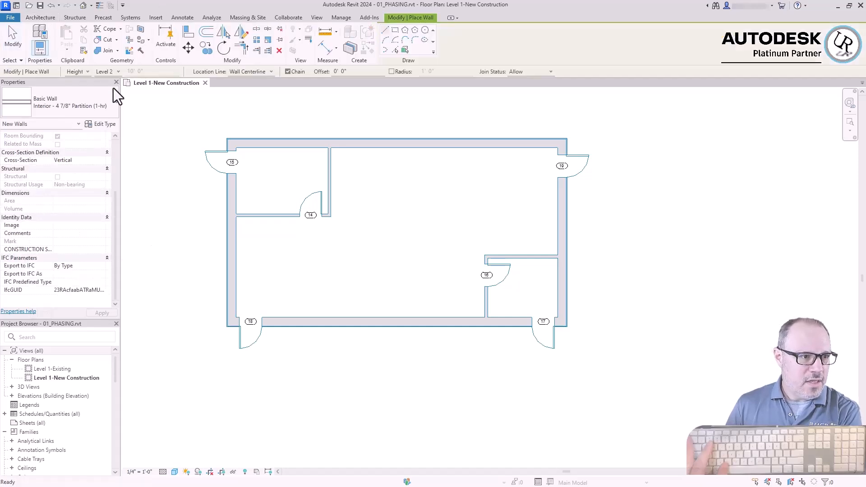
{"action": "left_click", "coordinate": [63, 103]}
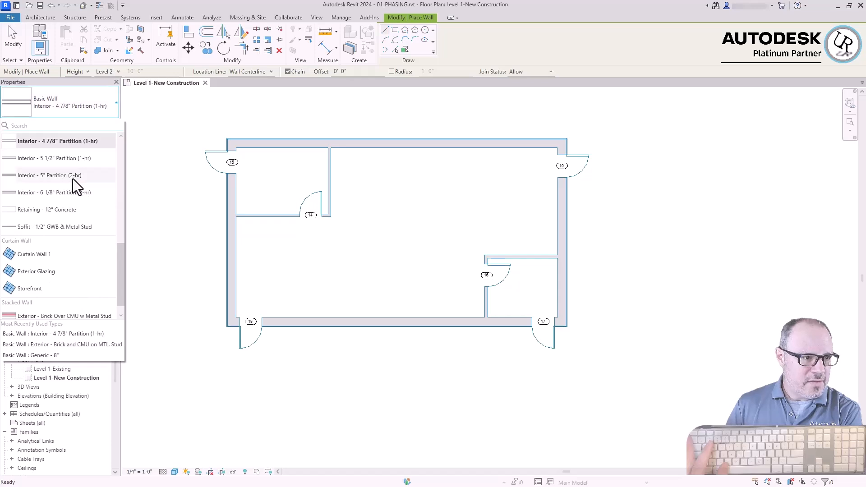
{"action": "left_click", "coordinate": [40, 147]}
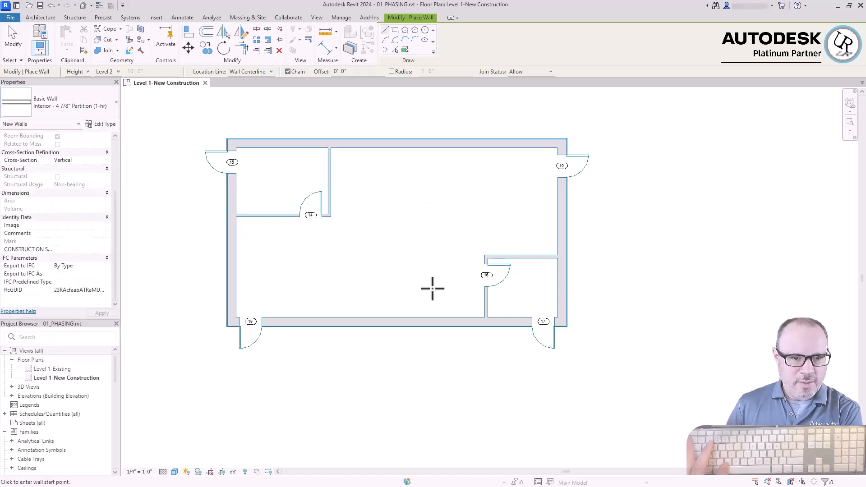
{"action": "scroll", "coordinate": [388, 301], "scroll_direction": "up", "scroll_amount": 2}
{"action": "left_click", "coordinate": [402, 325]}
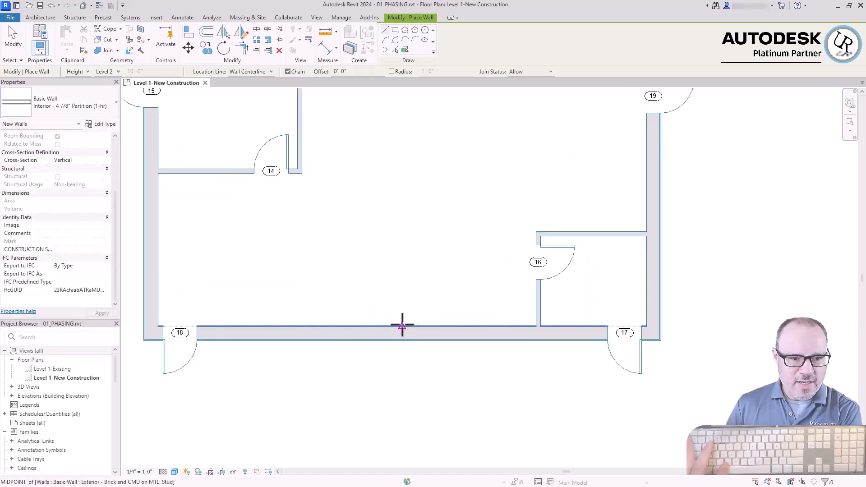
{"action": "scroll", "coordinate": [402, 327], "scroll_direction": "down", "scroll_amount": 2}
{"action": "left_click", "coordinate": [403, 182]}
{"action": "key", "text": "Escape"}
{"action": "key", "text": "Escape"}
{"action": "scroll", "coordinate": [398, 199], "scroll_direction": "up", "scroll_amount": 3}
{"action": "scroll", "coordinate": [418, 156], "scroll_direction": "up", "scroll_amount": 3}
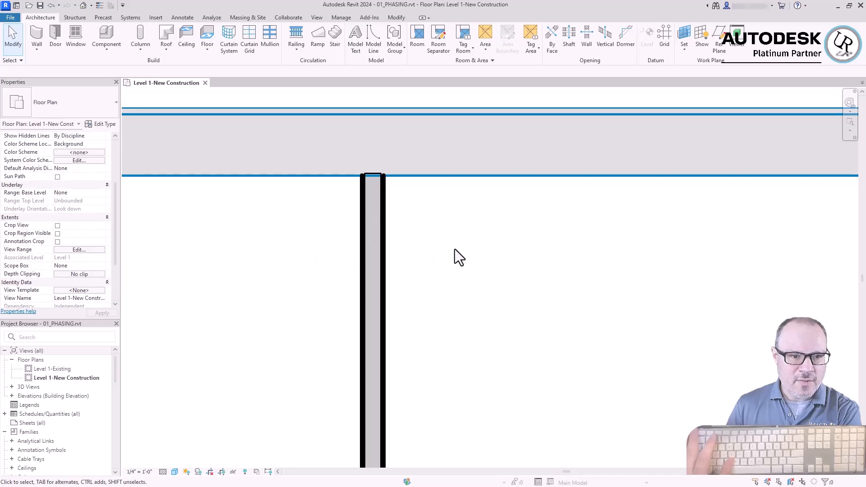
Place a Single-Flush 36" x 84" door in the right exterior wall, about 2'-6" above the lower-right room's upper partition, swinging outward
{"action": "scroll", "coordinate": [383, 140], "scroll_direction": "down", "scroll_amount": 3}
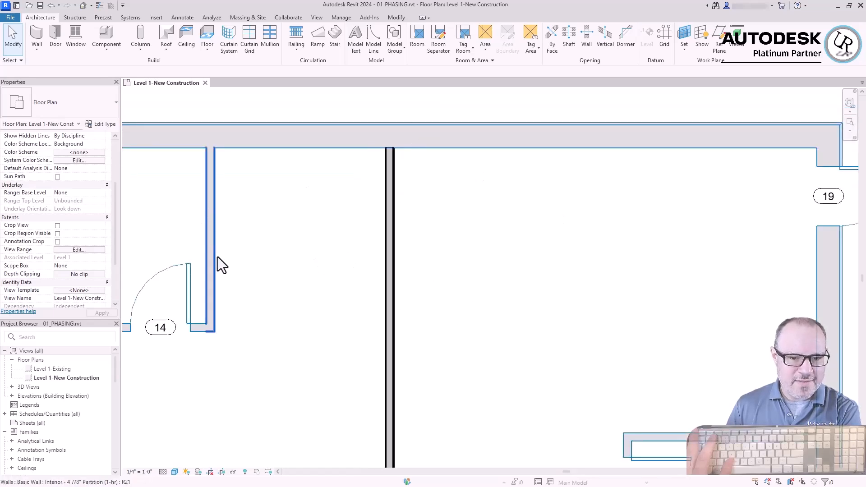
{"action": "scroll", "coordinate": [599, 204], "scroll_direction": "down", "scroll_amount": 2}
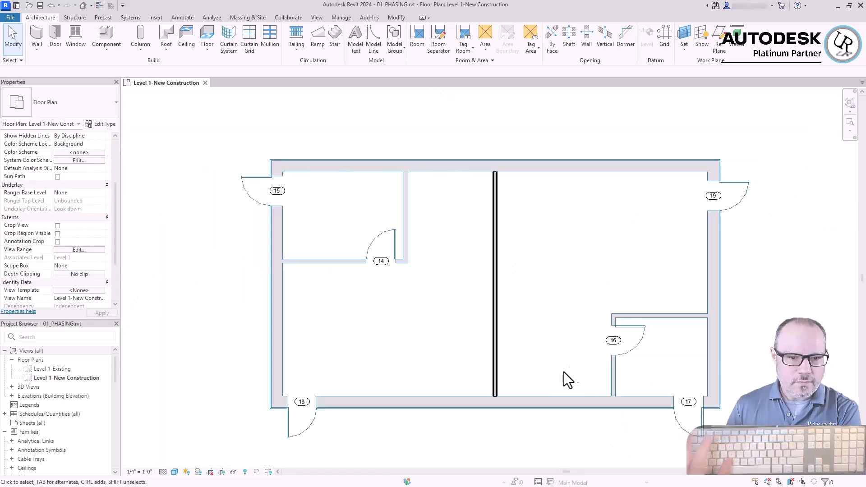
{"action": "left_click", "coordinate": [59, 36]}
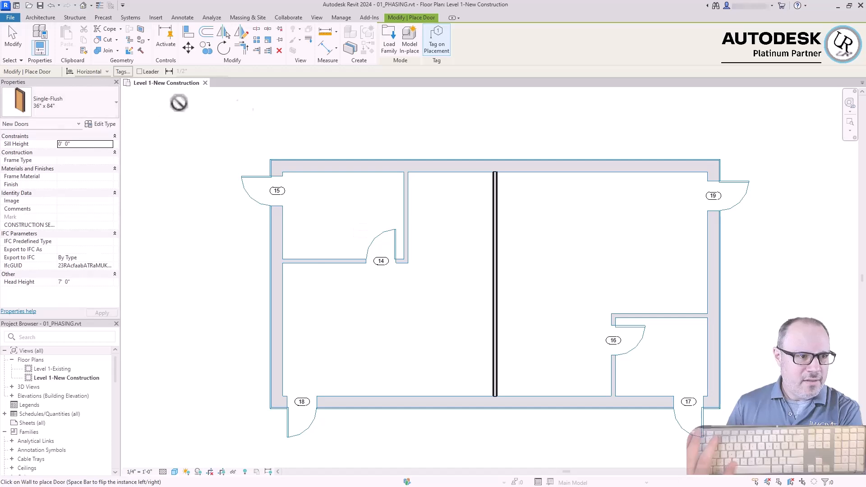
{"action": "left_click", "coordinate": [723, 293]}
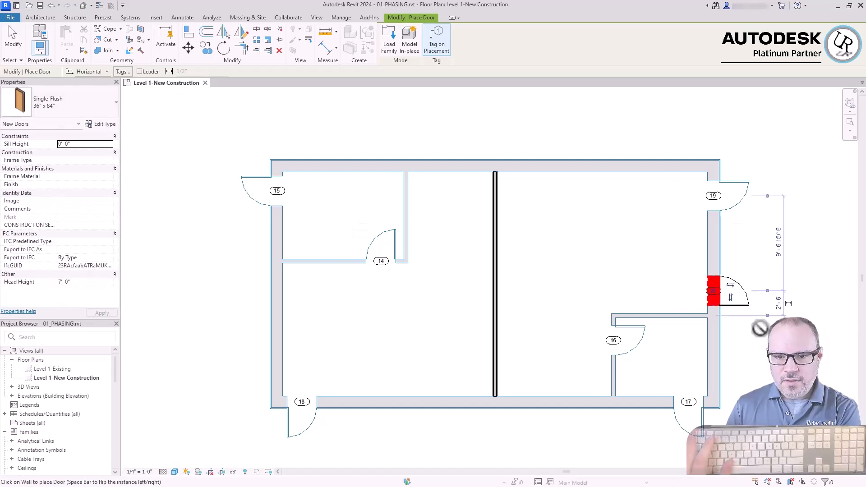
{"action": "scroll", "coordinate": [758, 311], "scroll_direction": "up", "scroll_amount": 5}
{"action": "key", "text": "Escape"}
{"action": "key", "text": "Escape"}
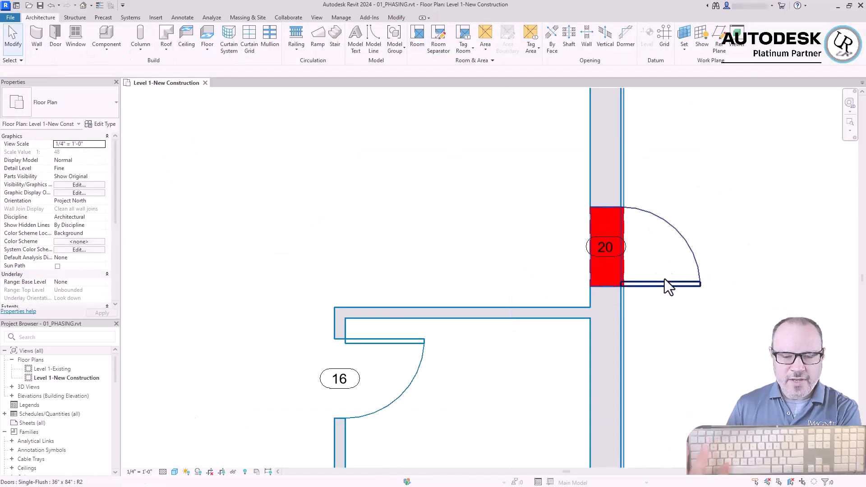
Examine the phasing properties and wall infill of the new door in the right exterior wall
{"action": "scroll", "coordinate": [740, 275], "scroll_direction": "up", "scroll_amount": 3}
{"action": "left_click", "coordinate": [645, 293]}
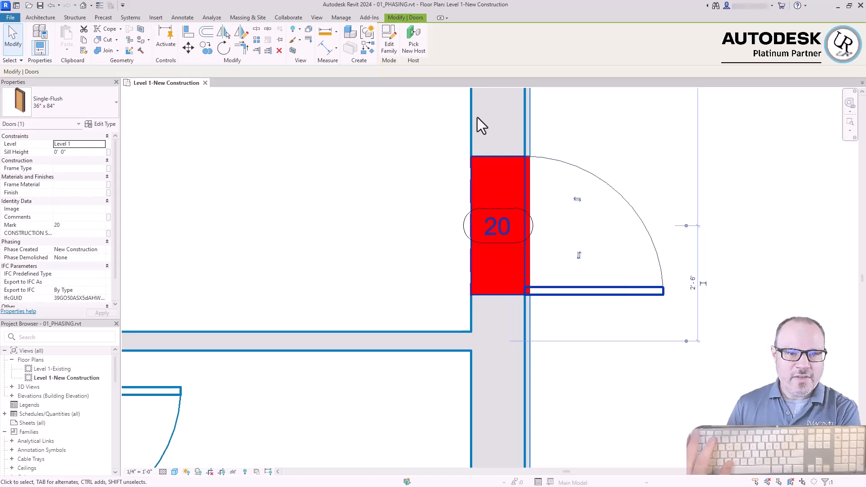
{"action": "left_click", "coordinate": [378, 141]}
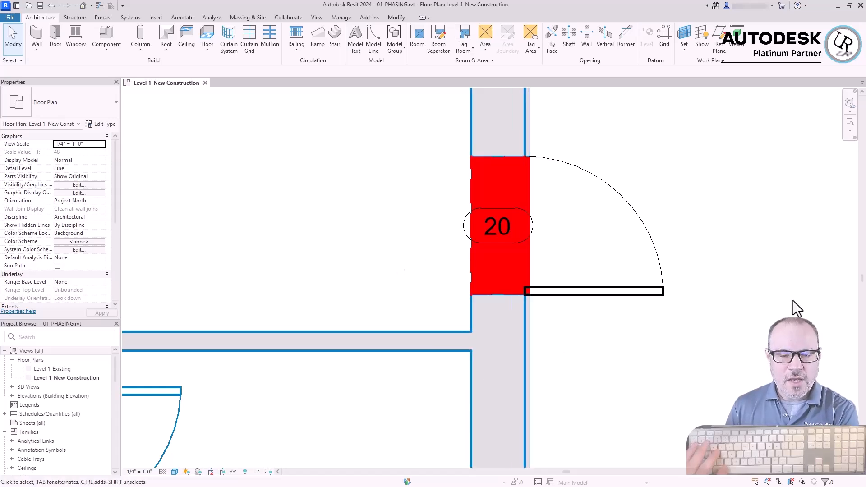
{"action": "scroll", "coordinate": [673, 298], "scroll_direction": "down", "scroll_amount": 2}
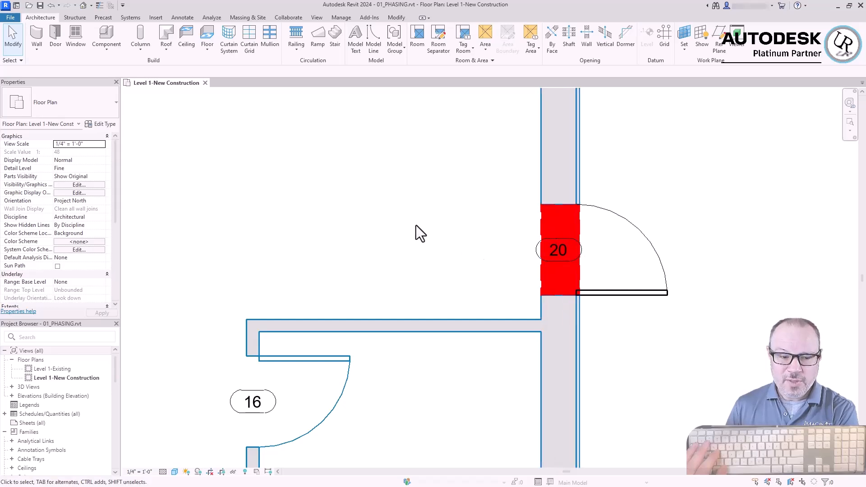
{"action": "scroll", "coordinate": [415, 224], "scroll_direction": "down", "scroll_amount": 5}
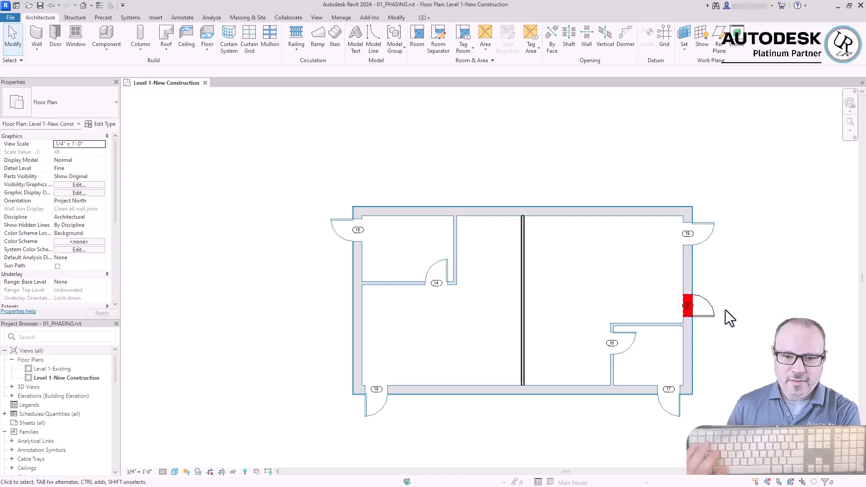
{"action": "scroll", "coordinate": [754, 321], "scroll_direction": "up", "scroll_amount": 4}
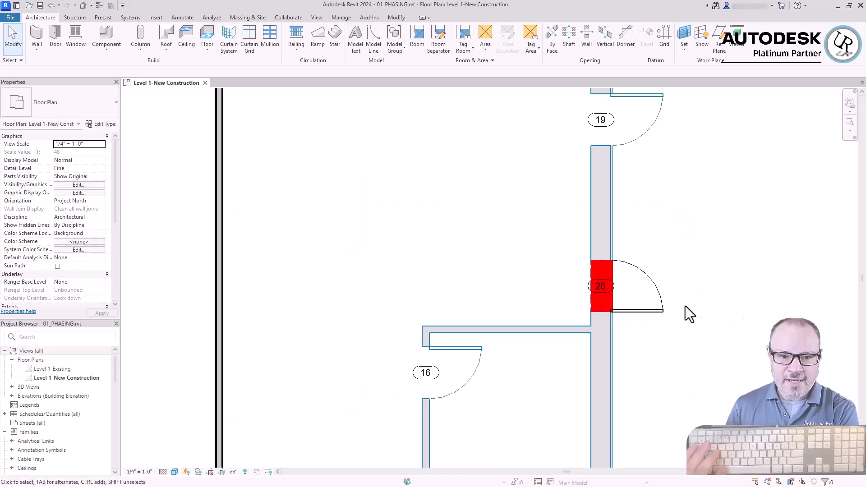
{"action": "scroll", "coordinate": [690, 315], "scroll_direction": "down", "scroll_amount": 3}
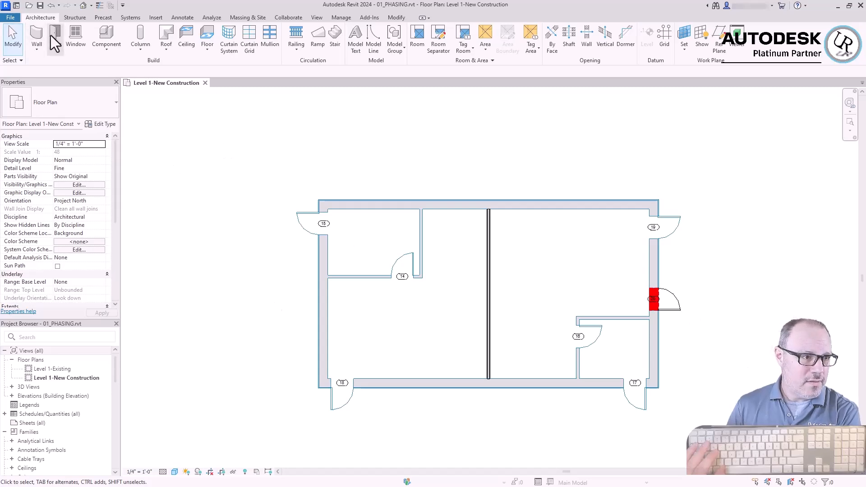
Place a Fixed 36" x 72" window in the right exterior wall between doors 19 and 20
{"action": "left_click", "coordinate": [74, 36]}
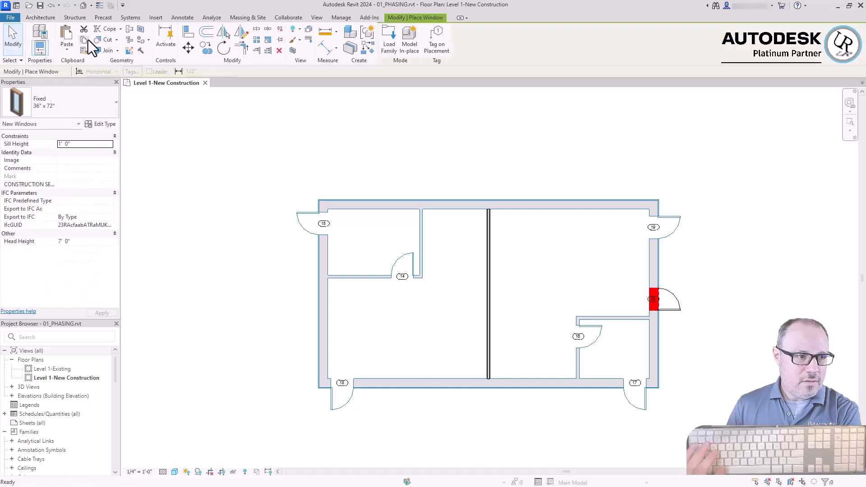
{"action": "left_click", "coordinate": [70, 103]}
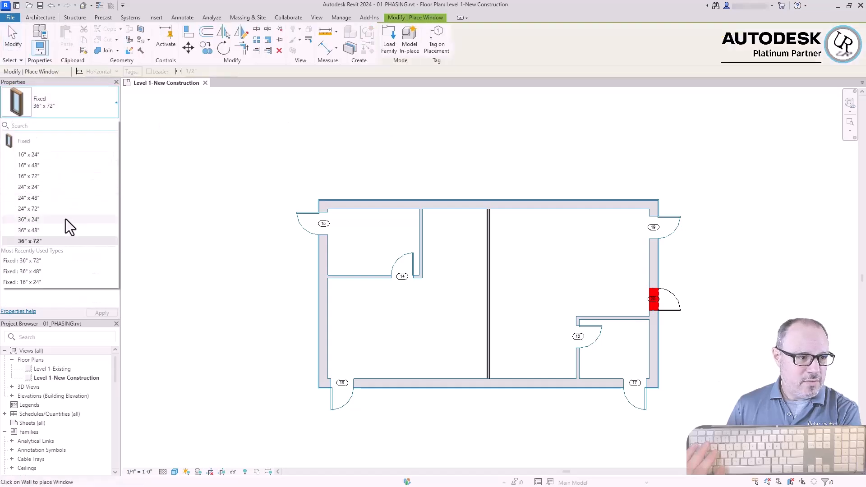
{"action": "left_click", "coordinate": [34, 239]}
{"action": "scroll", "coordinate": [669, 273], "scroll_direction": "up", "scroll_amount": 3}
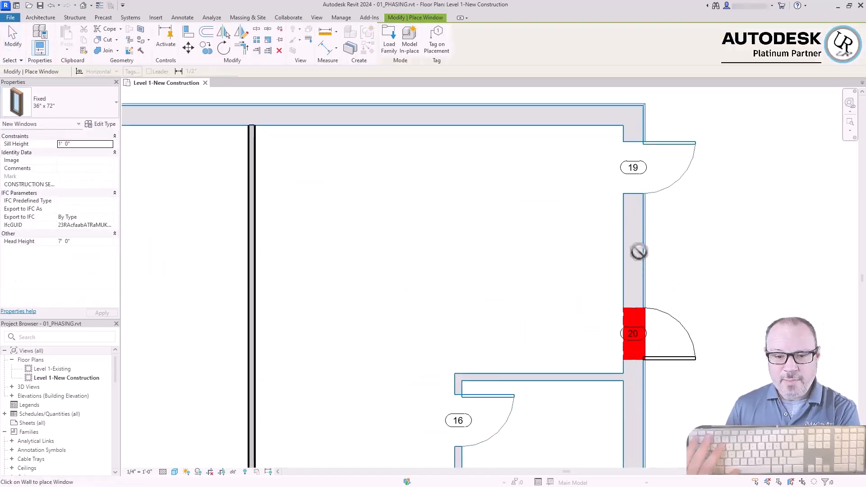
{"action": "left_click", "coordinate": [643, 251]}
{"action": "key", "text": "Escape"}
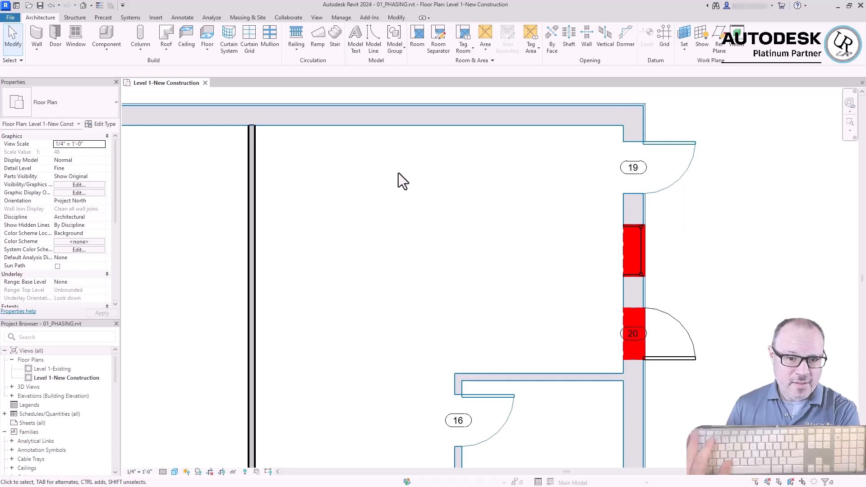
Place two Single-Flush 36" x 84" doors in the new central partition, one near its lower end and one near its upper end
{"action": "scroll", "coordinate": [748, 214], "scroll_direction": "down", "scroll_amount": 2}
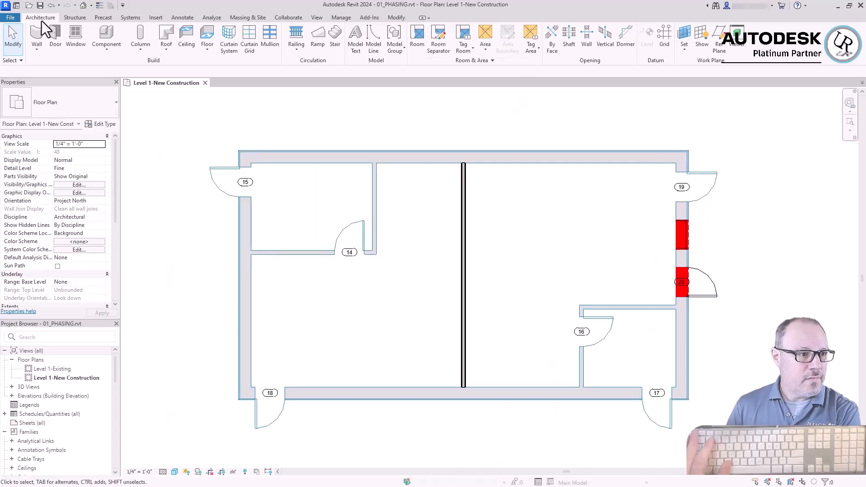
{"action": "left_click", "coordinate": [54, 34]}
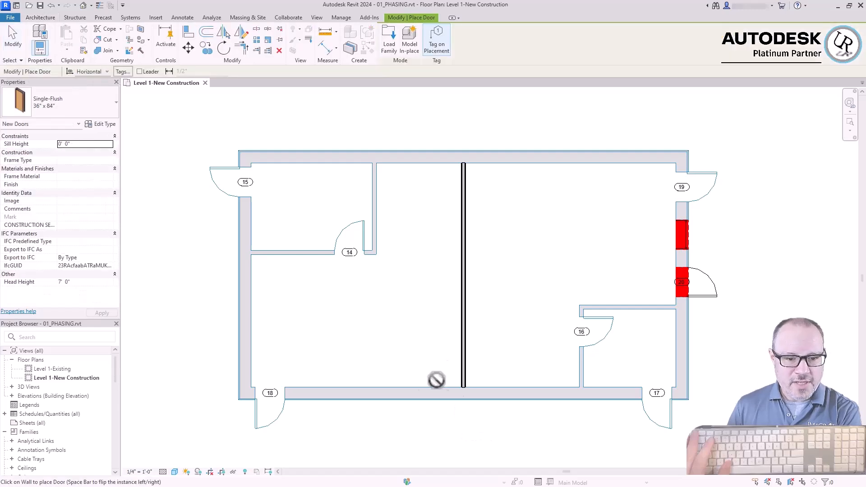
{"action": "scroll", "coordinate": [466, 377], "scroll_direction": "up", "scroll_amount": 4}
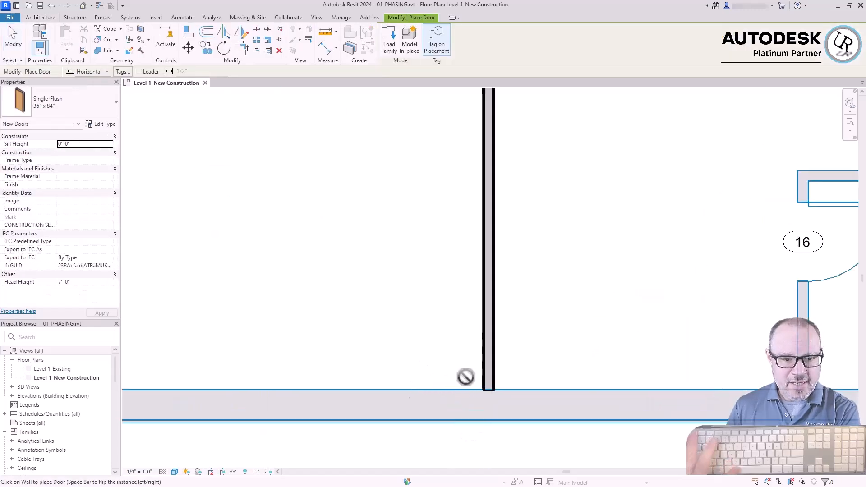
{"action": "left_click", "coordinate": [497, 344]}
{"action": "scroll", "coordinate": [501, 357], "scroll_direction": "down", "scroll_amount": 5}
{"action": "scroll", "coordinate": [518, 253], "scroll_direction": "up", "scroll_amount": 4}
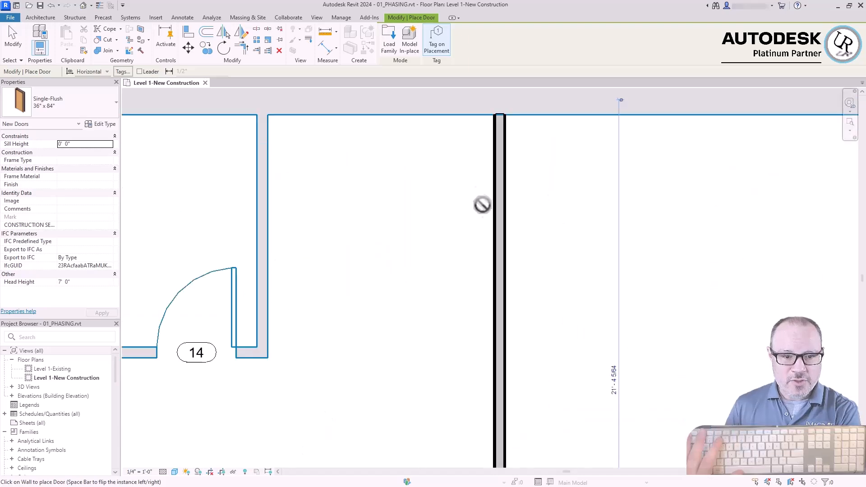
{"action": "left_click", "coordinate": [492, 171]}
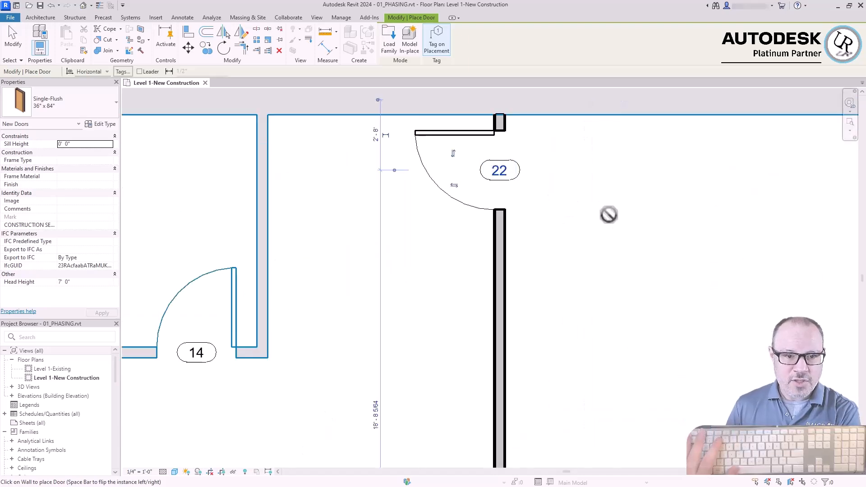
{"action": "scroll", "coordinate": [611, 216], "scroll_direction": "down", "scroll_amount": 5}
{"action": "key", "text": "Escape"}
{"action": "key", "text": "Escape"}
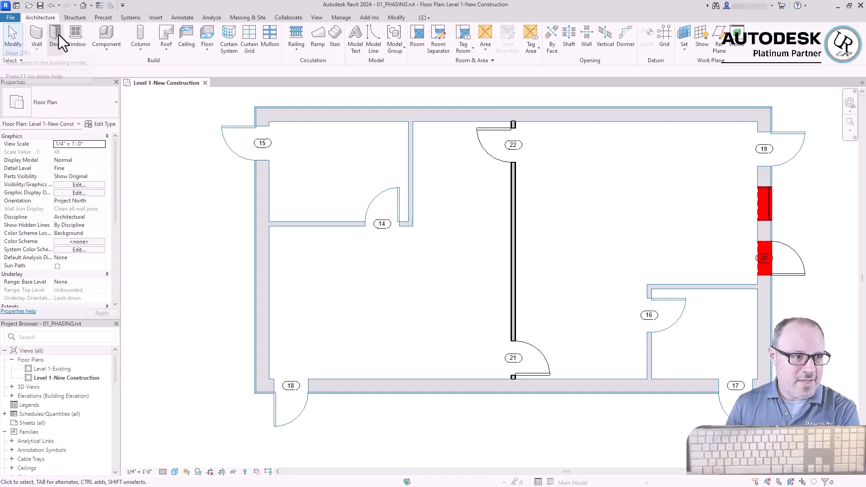
Place two Fixed 36" x 72" windows in the central partition, one just above door 21 and one just below door 22
{"action": "left_click", "coordinate": [75, 35]}
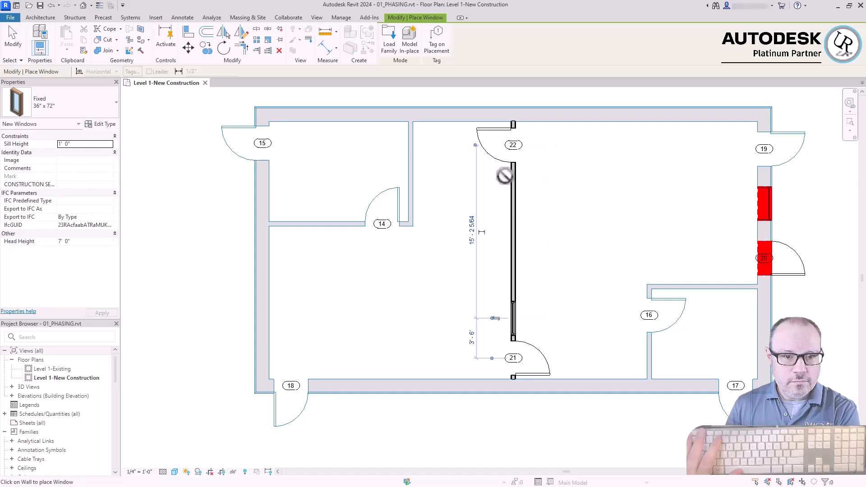
{"action": "key", "text": "Escape"}
{"action": "key", "text": "Escape"}
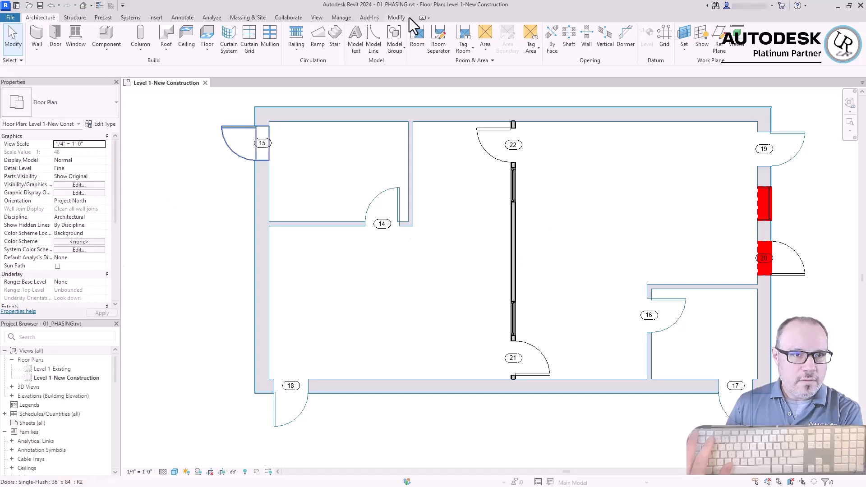
Demolish the two existing interior partitions around door 16, including the wall hosting the door
{"action": "left_click", "coordinate": [392, 18]}
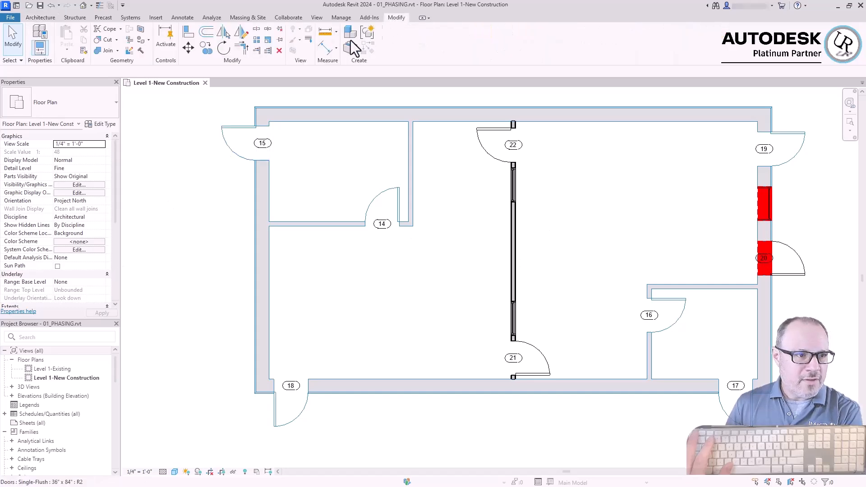
{"action": "left_click", "coordinate": [142, 53]}
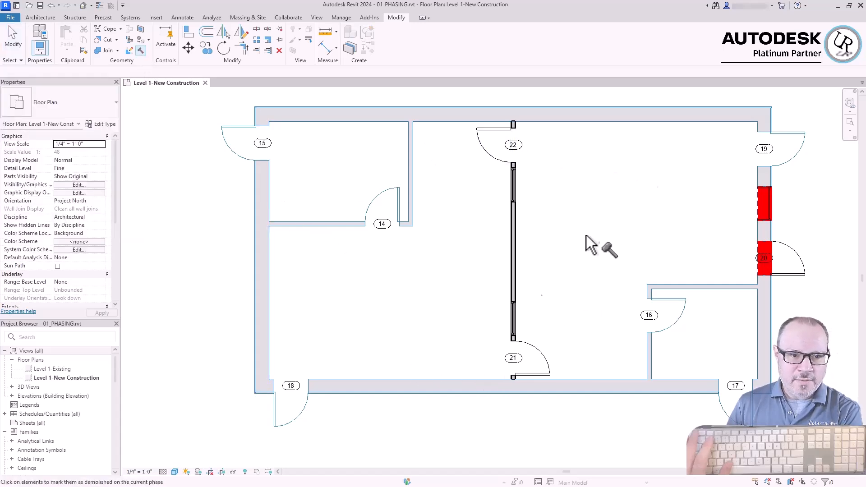
{"action": "left_click", "coordinate": [721, 291]}
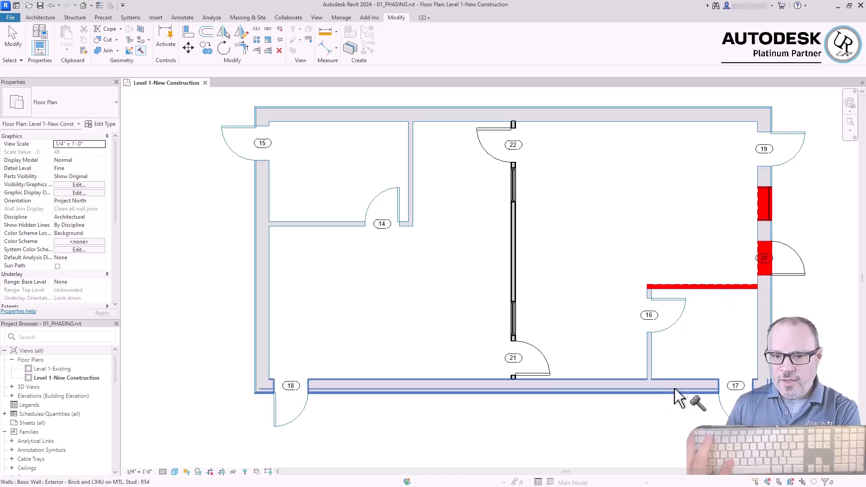
{"action": "scroll", "coordinate": [850, 361], "scroll_direction": "up", "scroll_amount": 3}
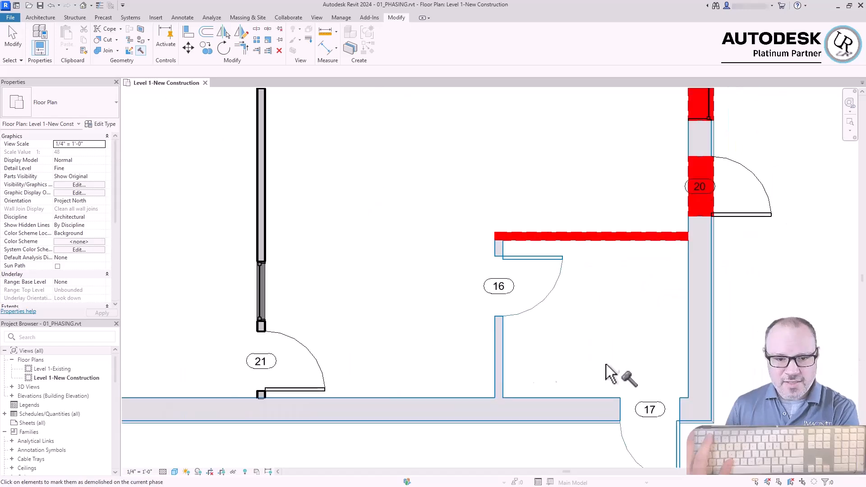
{"action": "left_click", "coordinate": [505, 365]}
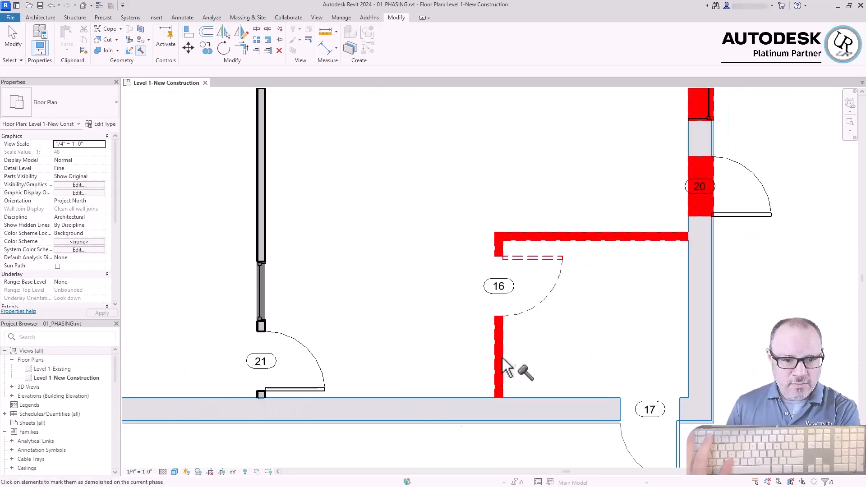
{"action": "scroll", "coordinate": [505, 383], "scroll_direction": "up", "scroll_amount": 3}
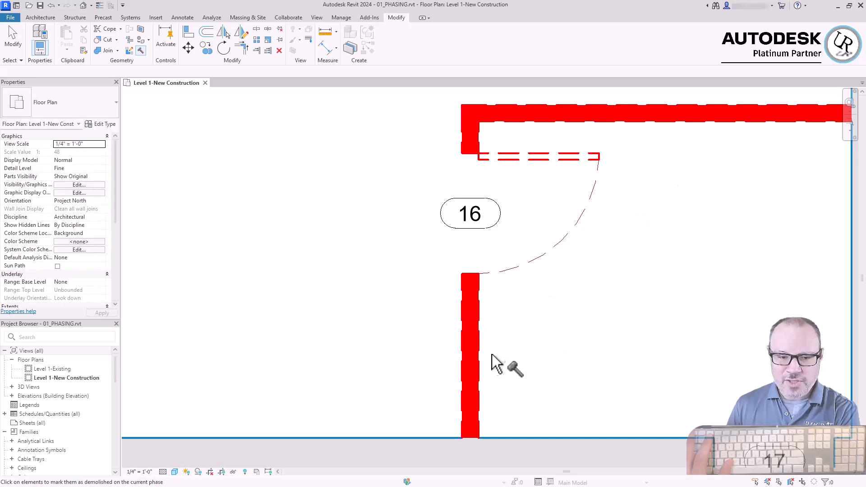
{"action": "scroll", "coordinate": [498, 323], "scroll_direction": "down", "scroll_amount": 3}
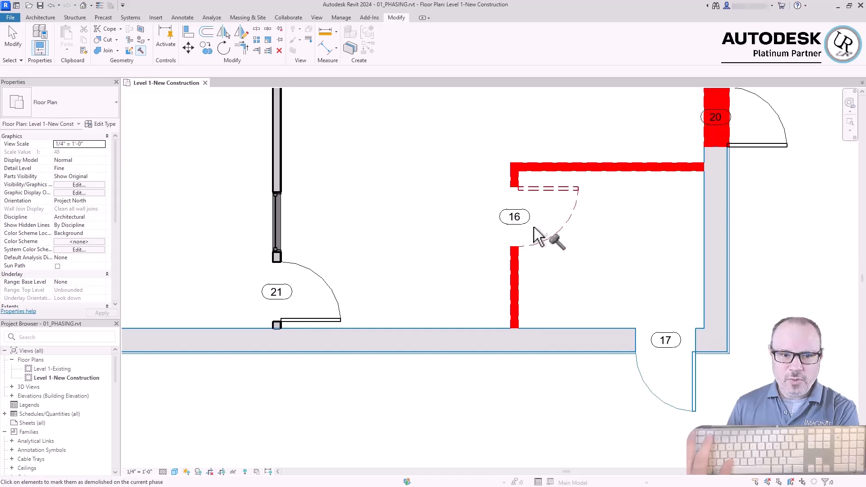
{"action": "scroll", "coordinate": [705, 366], "scroll_direction": "down", "scroll_amount": 3}
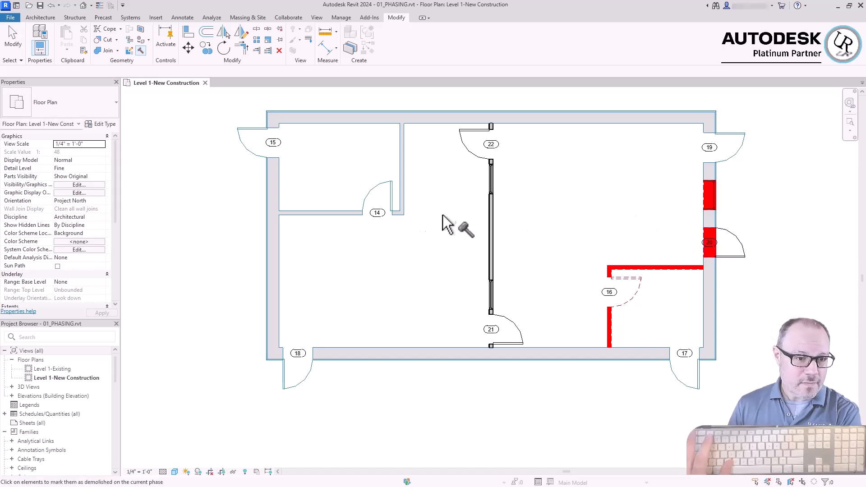
{"action": "key", "text": "Escape"}
Set Phase Created of the demolished horizontal partition above door 16 to New Construction and accept the redundant rooms
{"action": "scroll", "coordinate": [257, 110], "scroll_direction": "up", "scroll_amount": 3}
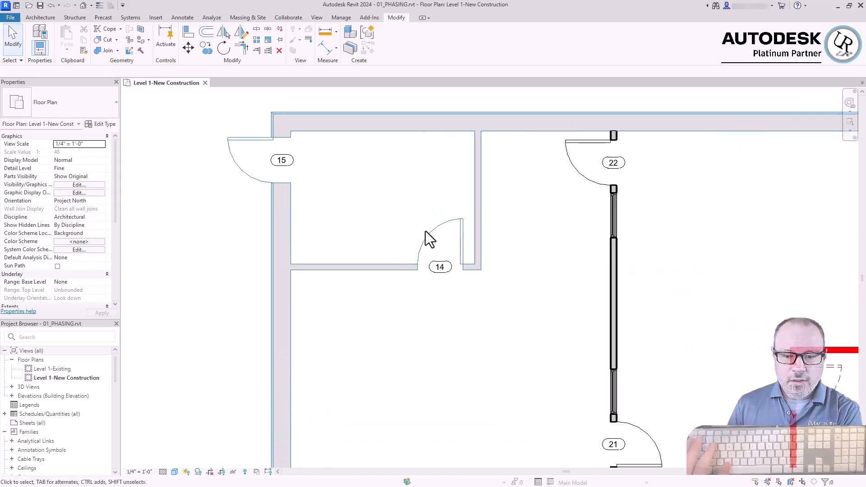
{"action": "scroll", "coordinate": [432, 235], "scroll_direction": "down", "scroll_amount": 5}
{"action": "scroll", "coordinate": [659, 328], "scroll_direction": "up", "scroll_amount": 2}
{"action": "scroll", "coordinate": [659, 327], "scroll_direction": "up", "scroll_amount": 4}
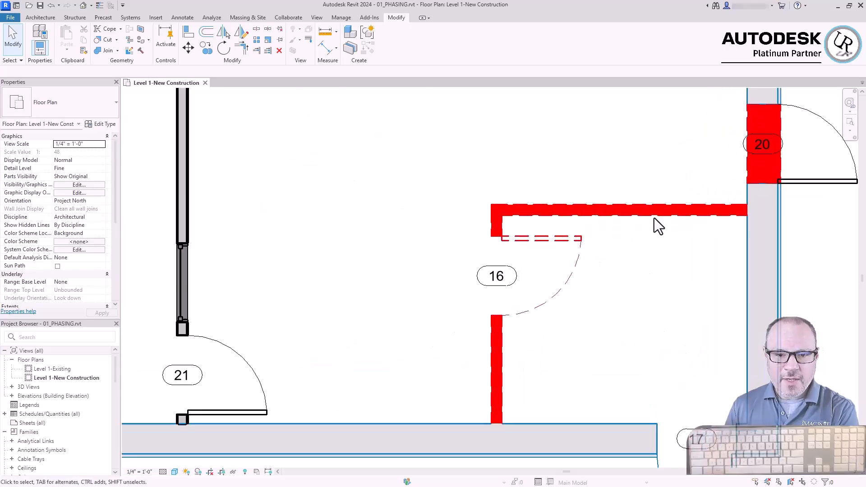
{"action": "left_click", "coordinate": [657, 212]}
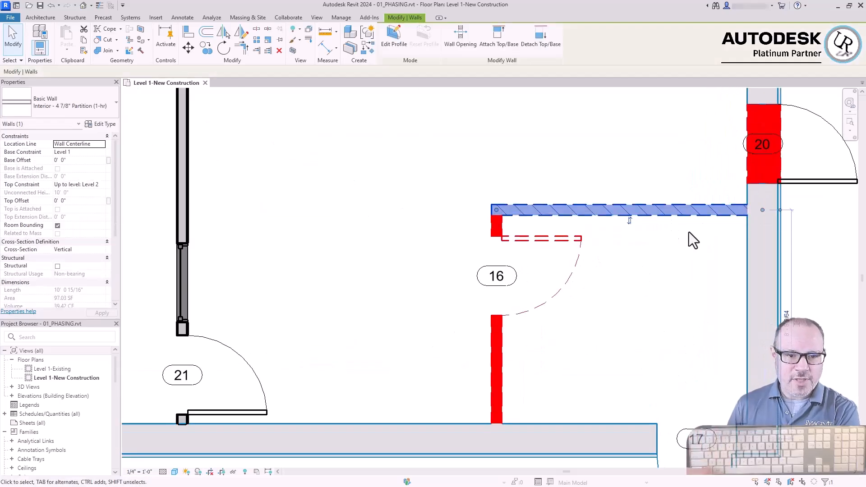
{"action": "scroll", "coordinate": [51, 194], "scroll_direction": "down", "scroll_amount": 5}
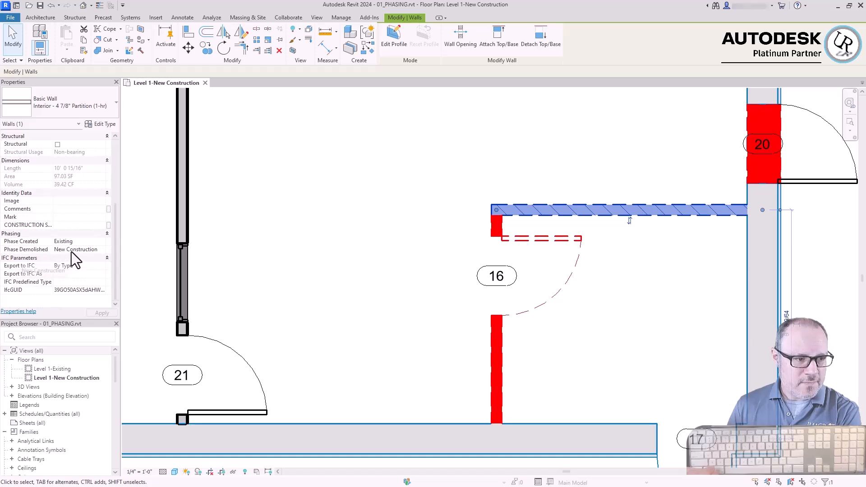
{"action": "left_click", "coordinate": [101, 241]}
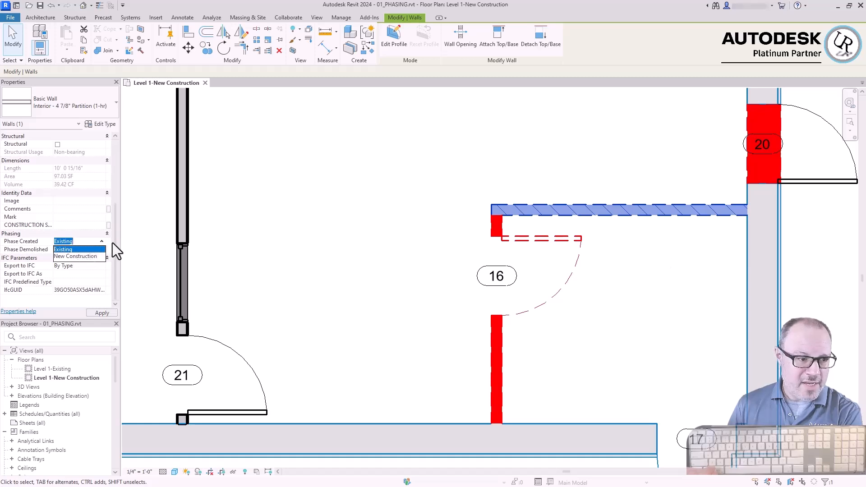
{"action": "left_click", "coordinate": [81, 256]}
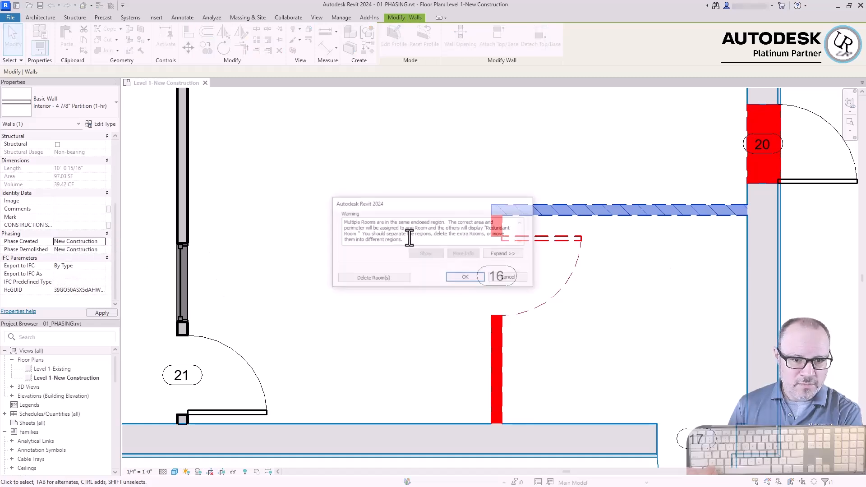
{"action": "left_click", "coordinate": [462, 277]}
{"action": "left_click", "coordinate": [272, 247]}
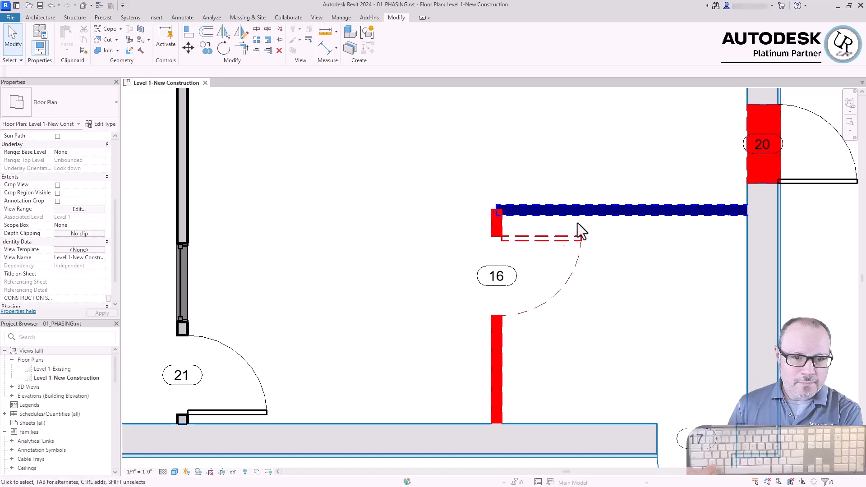
Set Phase Created of the horizontal partition above door 16 back to Existing
{"action": "left_click", "coordinate": [576, 211]}
{"action": "left_click", "coordinate": [100, 242]}
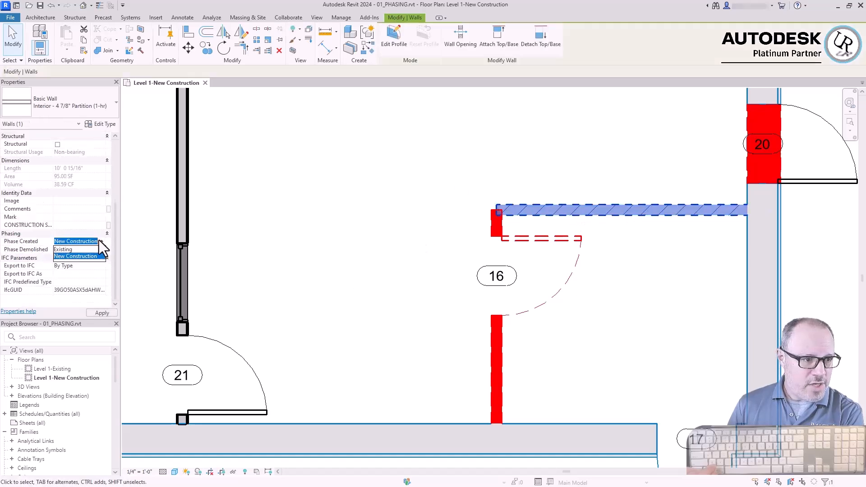
{"action": "left_click", "coordinate": [79, 255]}
{"action": "left_click", "coordinate": [399, 234]}
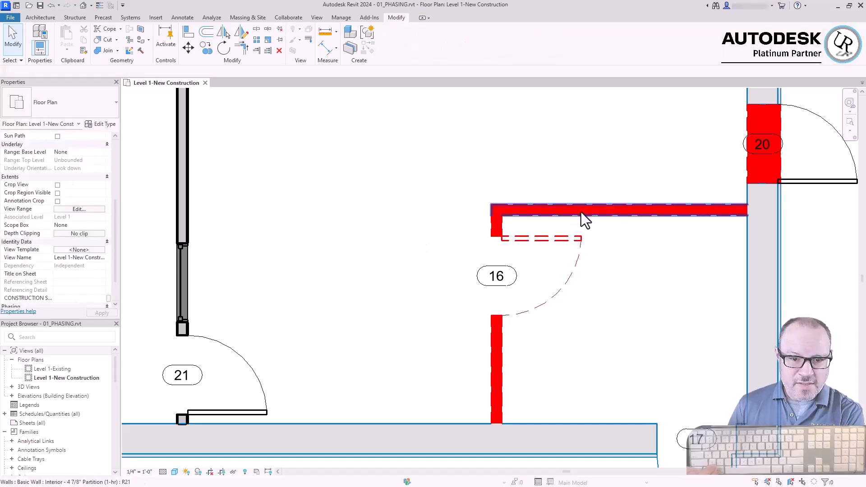
Set Phase Demolished of the horizontal partition above door 16 to None
{"action": "left_click", "coordinate": [609, 210]}
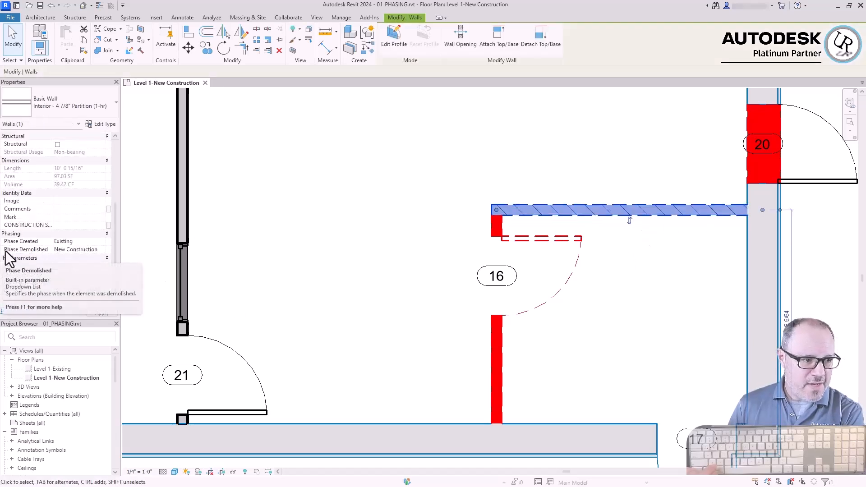
{"action": "left_click", "coordinate": [102, 249]}
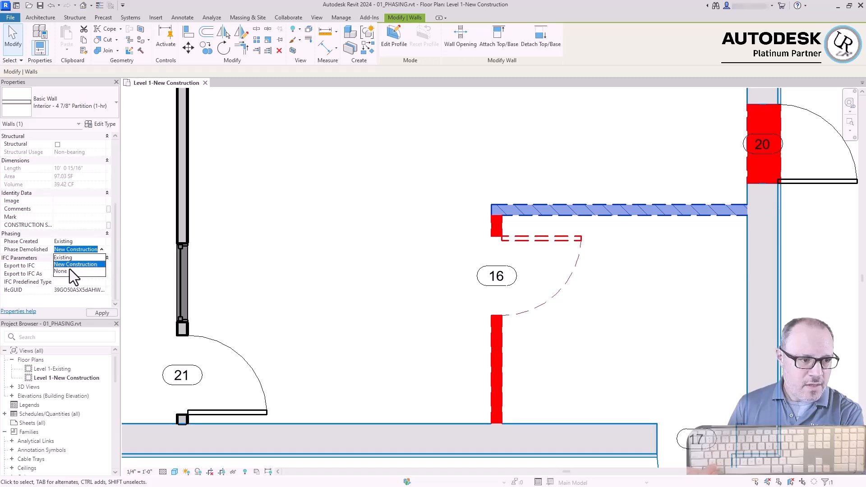
{"action": "left_click", "coordinate": [61, 271]}
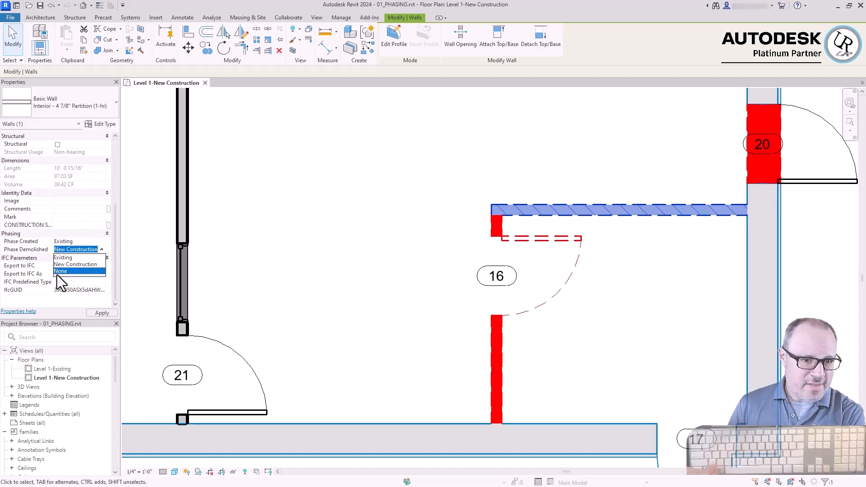
{"action": "left_click", "coordinate": [371, 260]}
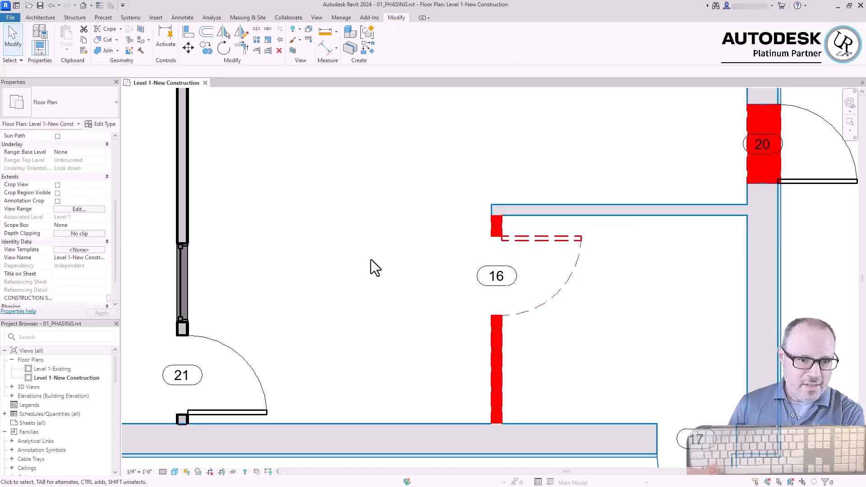
Set Phase Demolished of the horizontal partition above door 16 to New Construction and check its phasing properties
{"action": "left_click", "coordinate": [706, 215]}
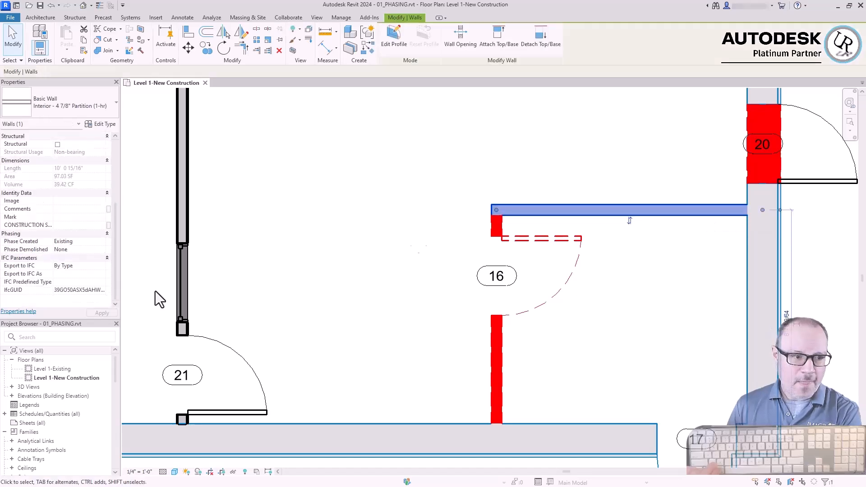
{"action": "left_click", "coordinate": [101, 250]}
{"action": "left_click", "coordinate": [66, 265]}
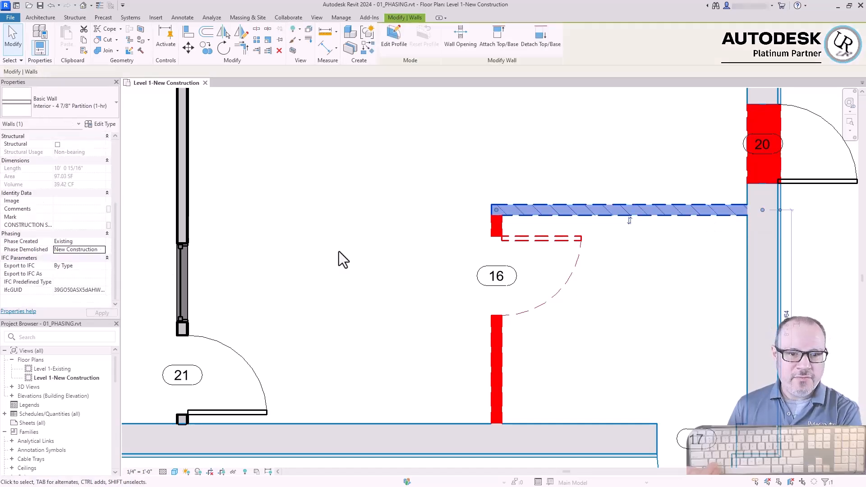
{"action": "left_click", "coordinate": [339, 250]}
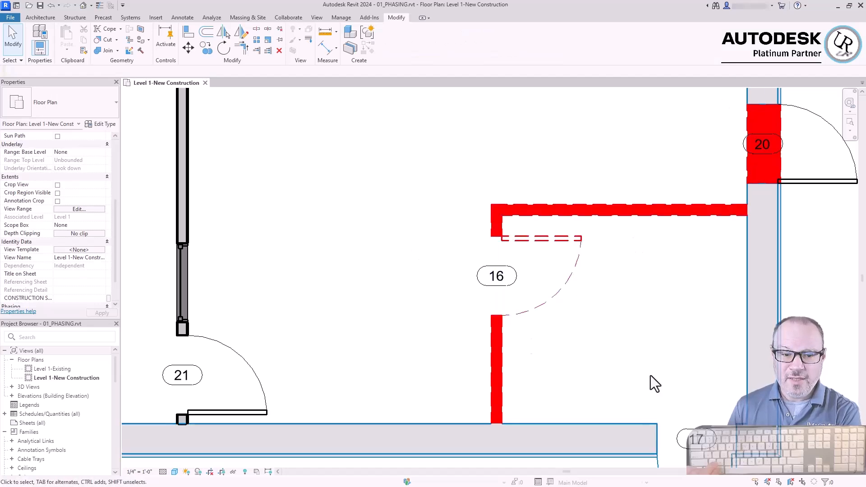
{"action": "scroll", "coordinate": [546, 368], "scroll_direction": "down", "scroll_amount": 2}
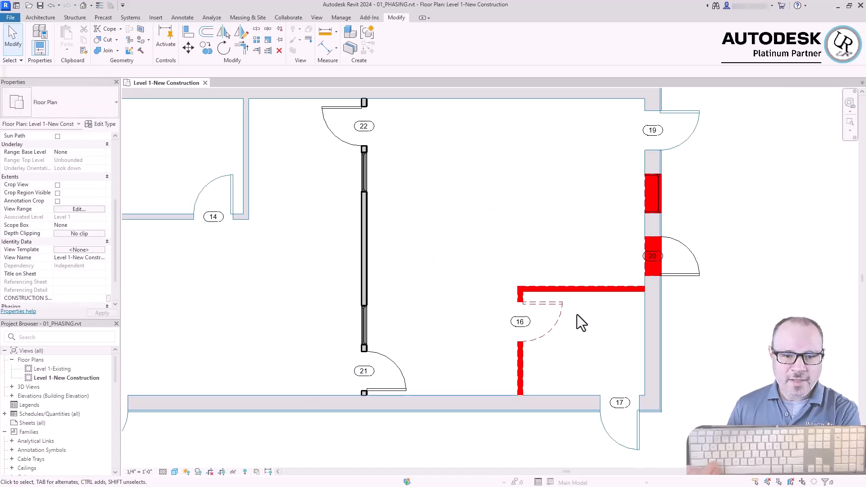
{"action": "scroll", "coordinate": [578, 316], "scroll_direction": "up", "scroll_amount": 2}
{"action": "left_click", "coordinate": [595, 272]}
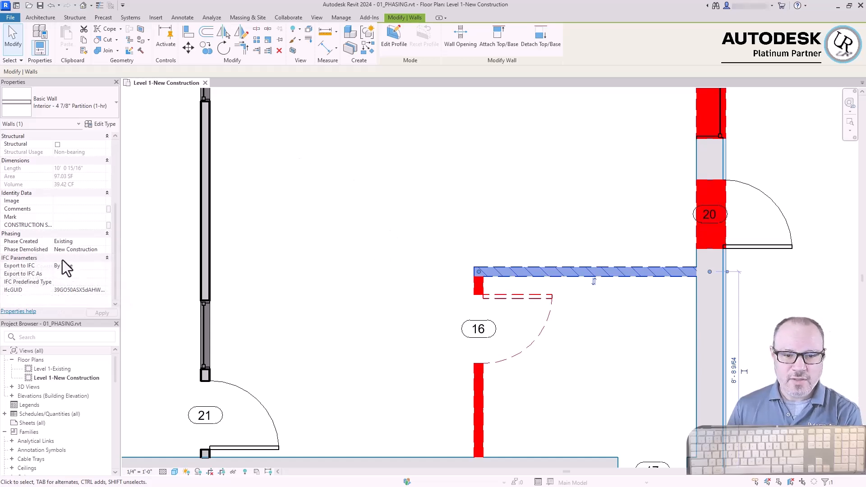
{"action": "left_click", "coordinate": [363, 272]}
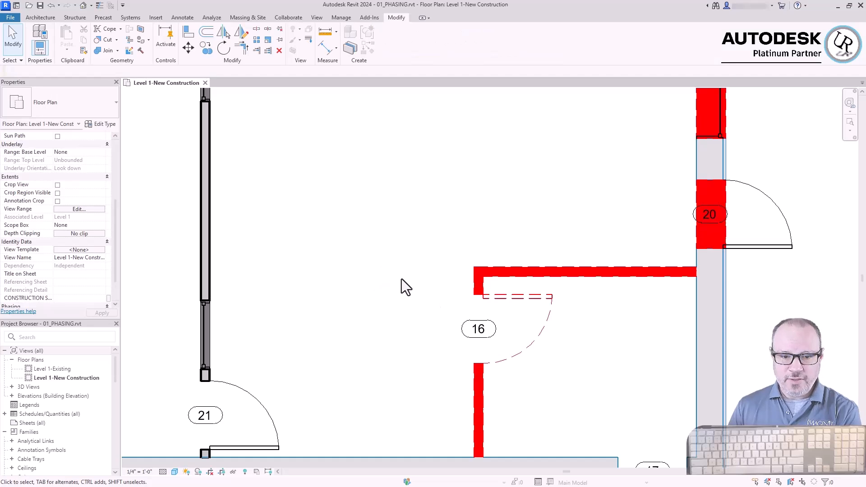
Draw an L-shaped Interior - 4 7/8" Partition (1-hr) outside the existing partitions at door 14, about 12 ft down and 14 ft across
{"action": "scroll", "coordinate": [692, 276], "scroll_direction": "down", "scroll_amount": 2}
{"action": "scroll", "coordinate": [261, 187], "scroll_direction": "down", "scroll_amount": 3}
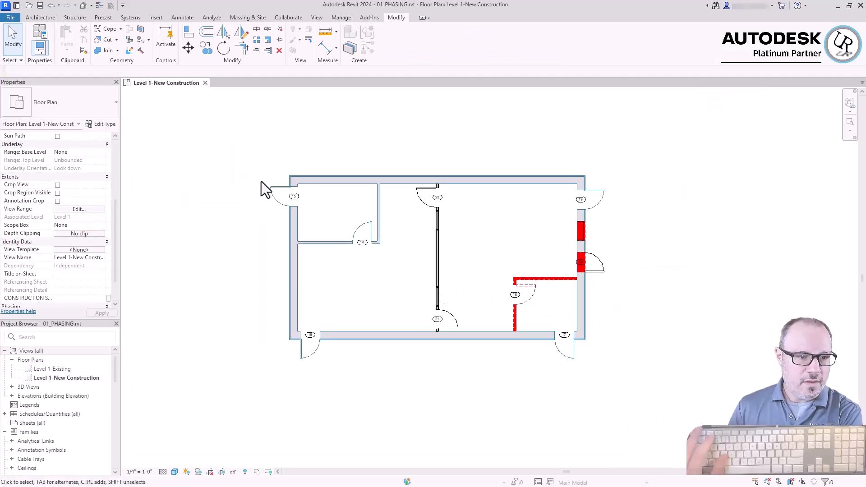
{"action": "scroll", "coordinate": [304, 205], "scroll_direction": "up", "scroll_amount": 5}
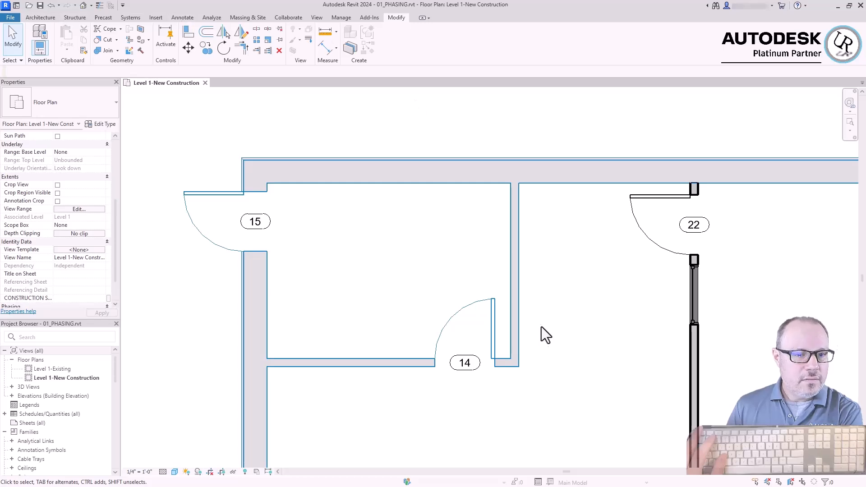
{"action": "scroll", "coordinate": [252, 165], "scroll_direction": "down", "scroll_amount": 6}
{"action": "scroll", "coordinate": [495, 280], "scroll_direction": "up", "scroll_amount": 1}
{"action": "scroll", "coordinate": [495, 280], "scroll_direction": "up", "scroll_amount": 3}
{"action": "scroll", "coordinate": [406, 225], "scroll_direction": "down", "scroll_amount": 3}
{"action": "scroll", "coordinate": [235, 138], "scroll_direction": "up", "scroll_amount": 4}
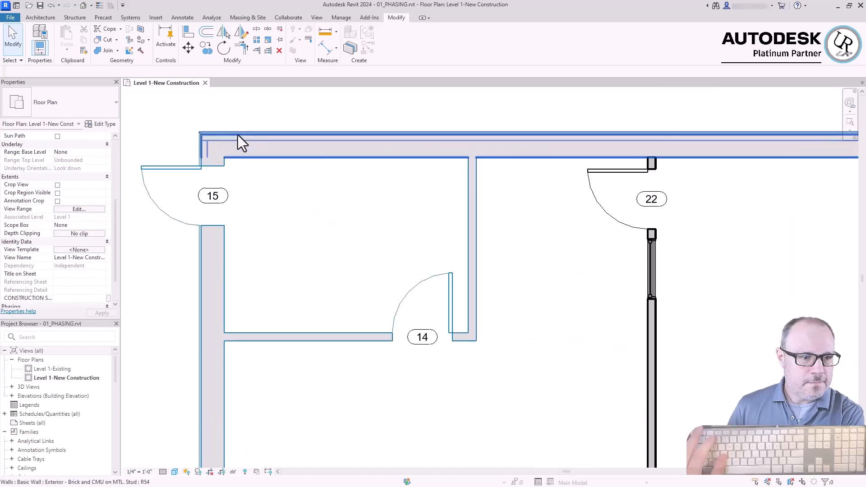
{"action": "left_click", "coordinate": [29, 19]}
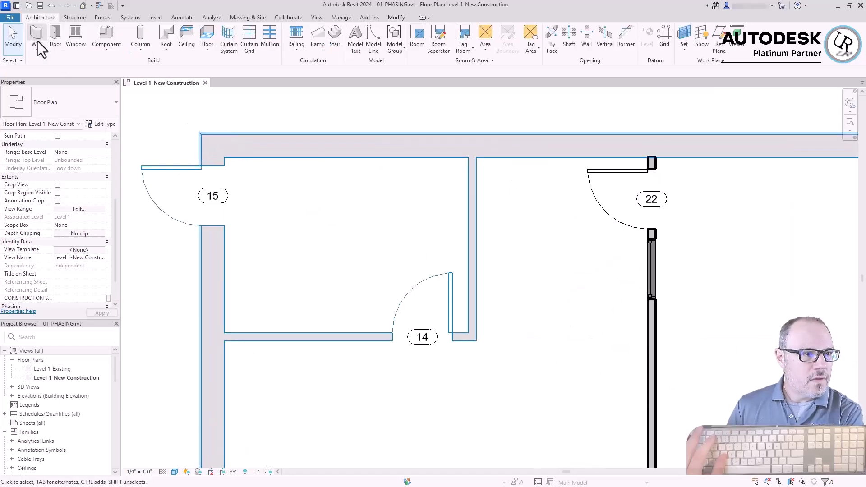
{"action": "left_click", "coordinate": [37, 36]}
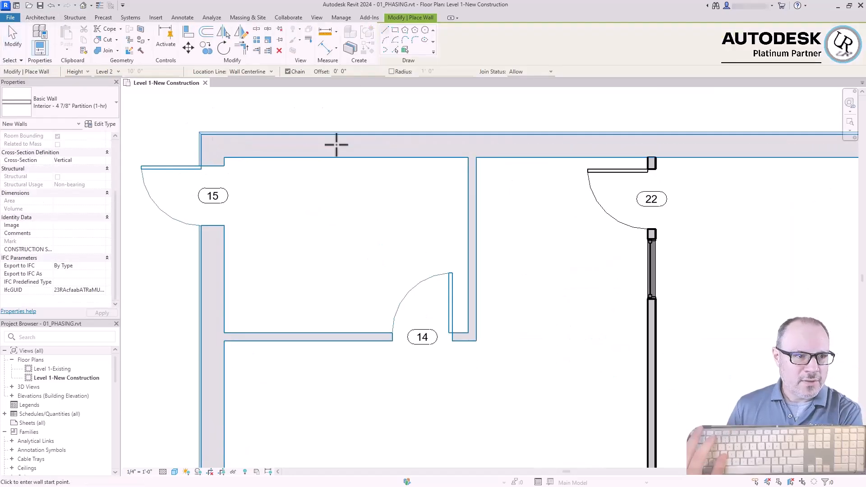
{"action": "left_click", "coordinate": [499, 158]}
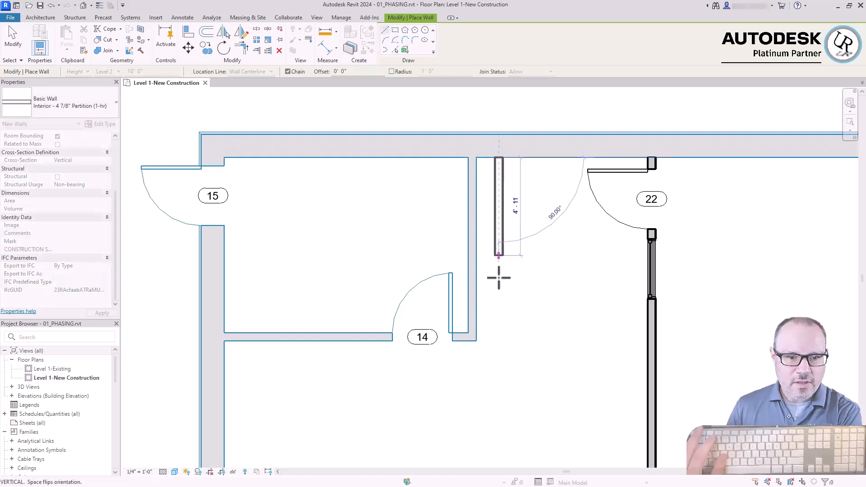
{"action": "left_click", "coordinate": [499, 391]}
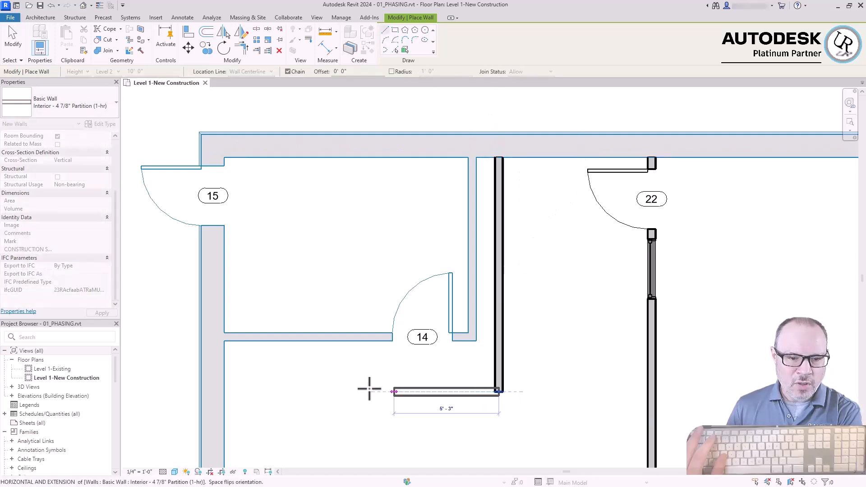
{"action": "left_click", "coordinate": [225, 390]}
{"action": "key", "text": "Escape"}
{"action": "key", "text": "Escape"}
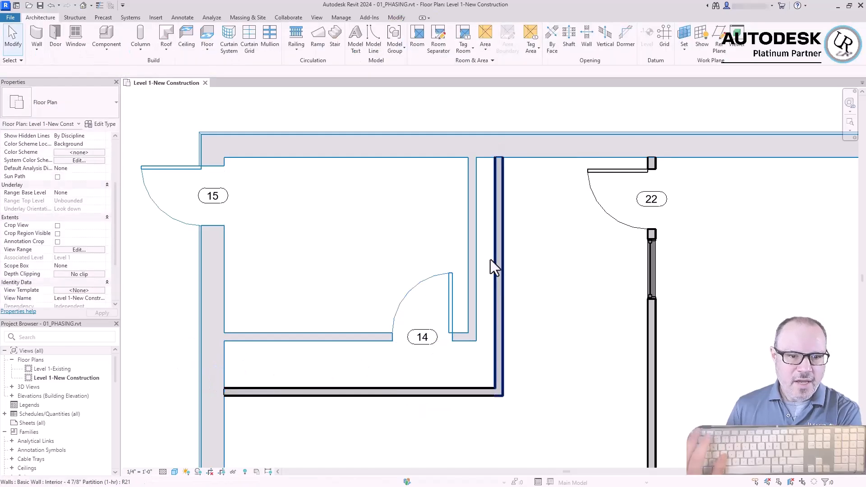
Set Phase Demolished of both new L-shaped partition walls outside door 14 to New Construction
{"action": "left_click_drag", "start_coordinate": [480, 357], "coordinate": [315, 248]}
{"action": "scroll", "coordinate": [312, 110], "scroll_direction": "down", "scroll_amount": 3}
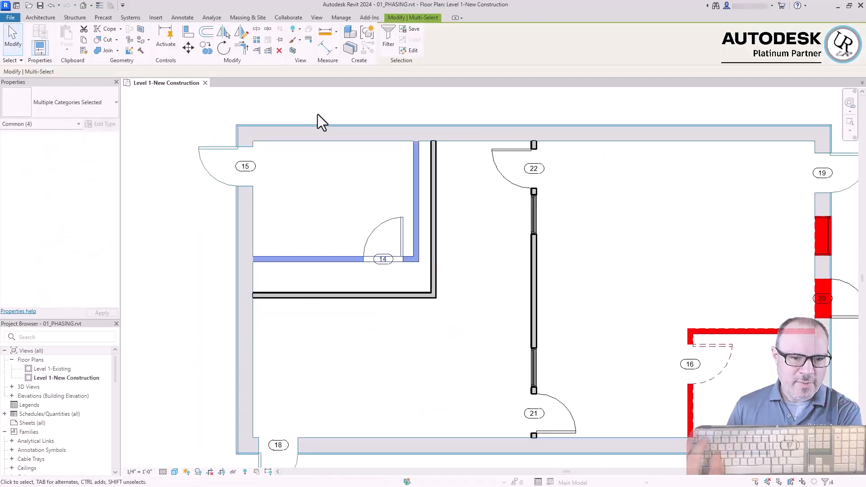
{"action": "left_click", "coordinate": [312, 110]}
{"action": "scroll", "coordinate": [435, 294], "scroll_direction": "up", "scroll_amount": 4}
{"action": "left_click_drag", "start_coordinate": [474, 323], "coordinate": [372, 266]}
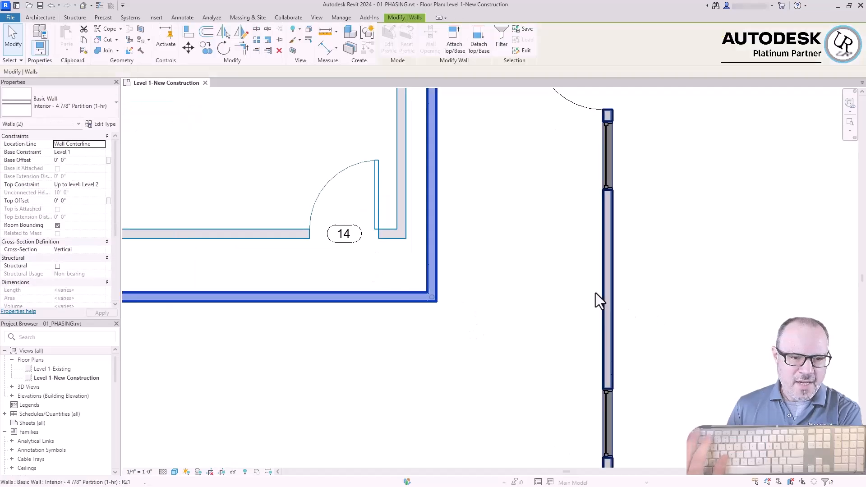
{"action": "scroll", "coordinate": [593, 280], "scroll_direction": "down", "scroll_amount": 2}
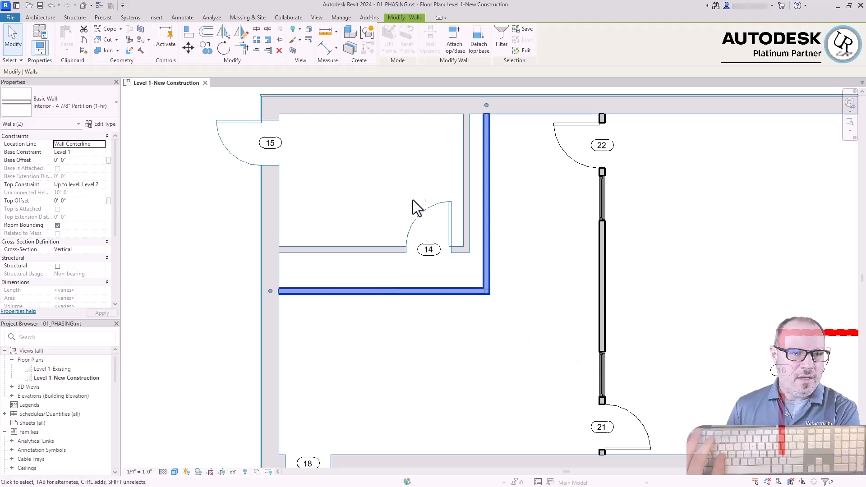
{"action": "scroll", "coordinate": [74, 253], "scroll_direction": "down", "scroll_amount": 5}
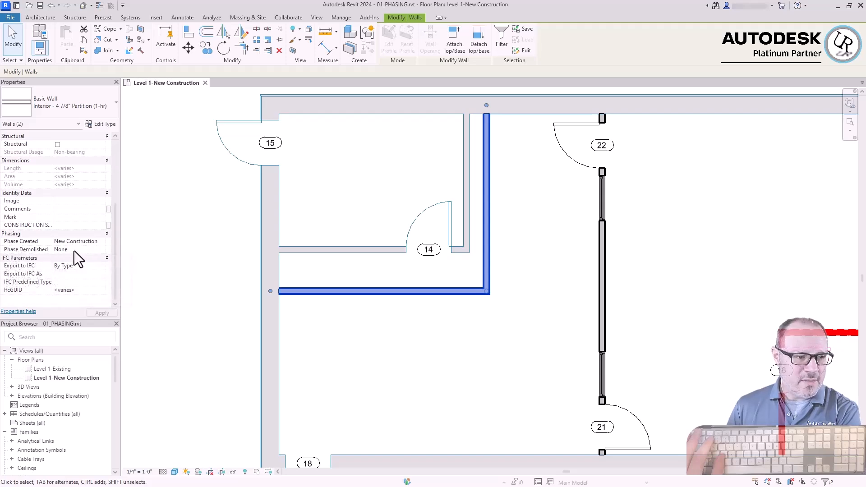
{"action": "left_click", "coordinate": [74, 251]}
{"action": "left_click", "coordinate": [102, 251]}
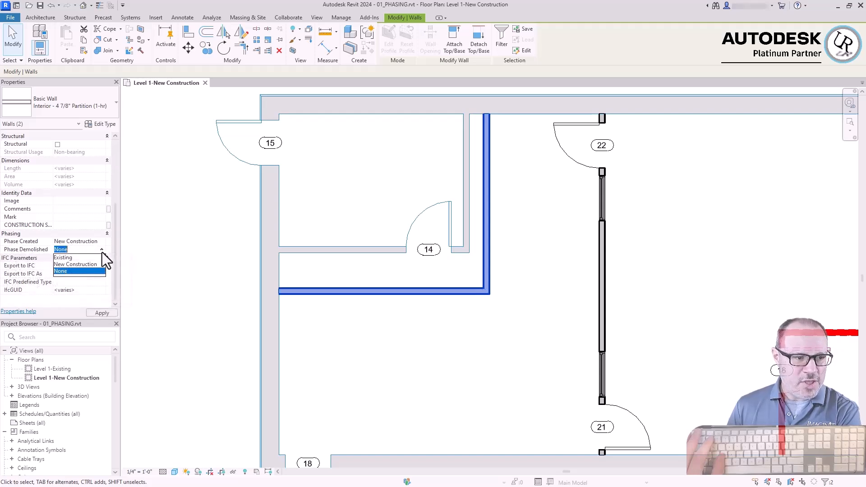
{"action": "left_click", "coordinate": [62, 266]}
{"action": "left_click", "coordinate": [482, 399]}
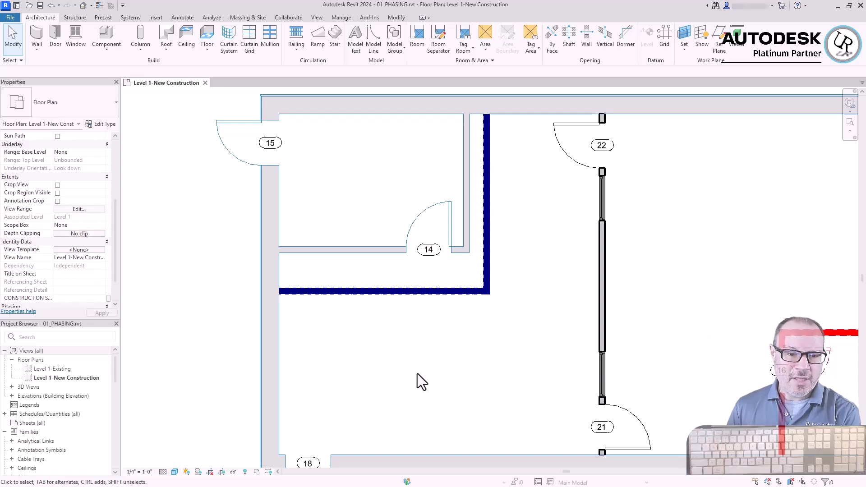
Set Phase Demolished of the two existing partitions enclosing the room at door 14 to New Construction
{"action": "scroll", "coordinate": [453, 288], "scroll_direction": "up", "scroll_amount": 3}
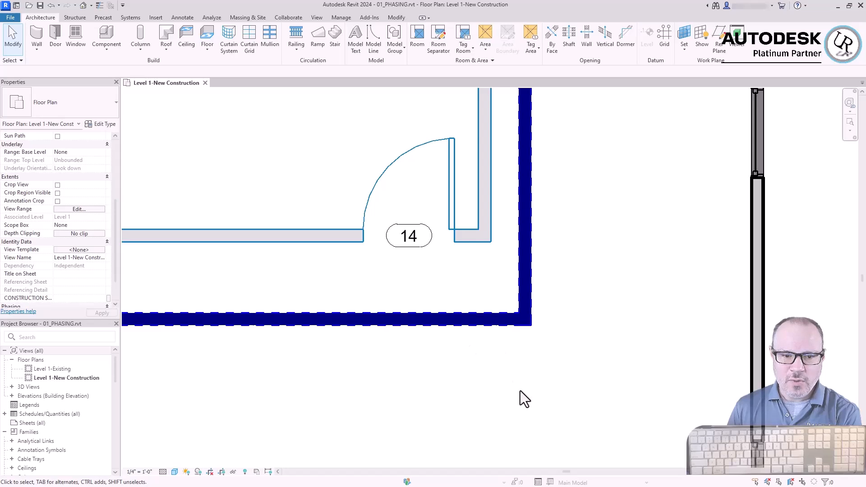
{"action": "scroll", "coordinate": [446, 305], "scroll_direction": "down", "scroll_amount": 4}
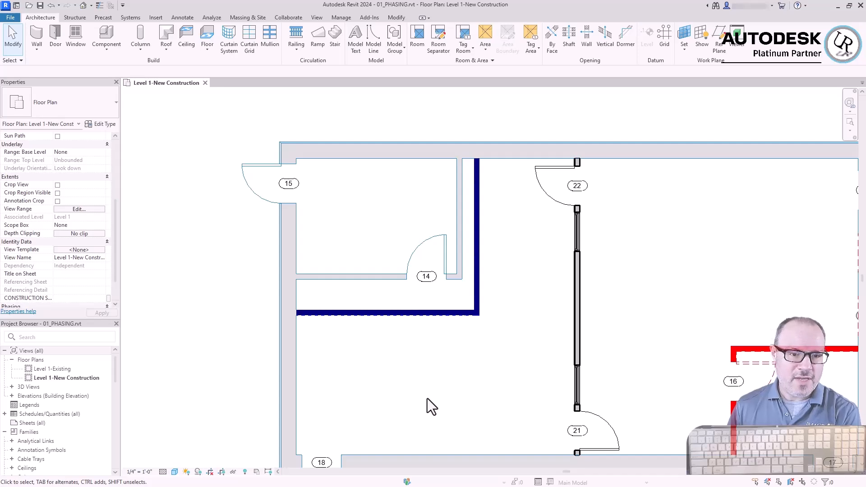
{"action": "scroll", "coordinate": [397, 223], "scroll_direction": "up", "scroll_amount": 5}
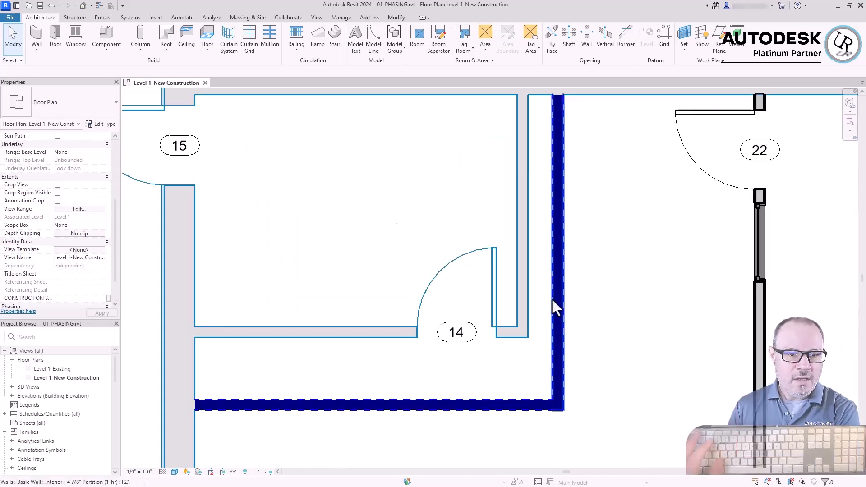
{"action": "left_click", "coordinate": [521, 247]}
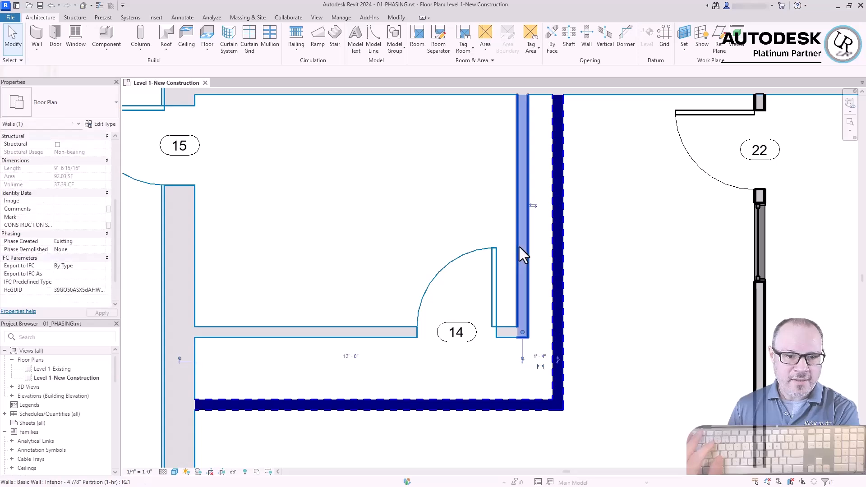
{"action": "left_click", "coordinate": [383, 331], "text": "ctrl"}
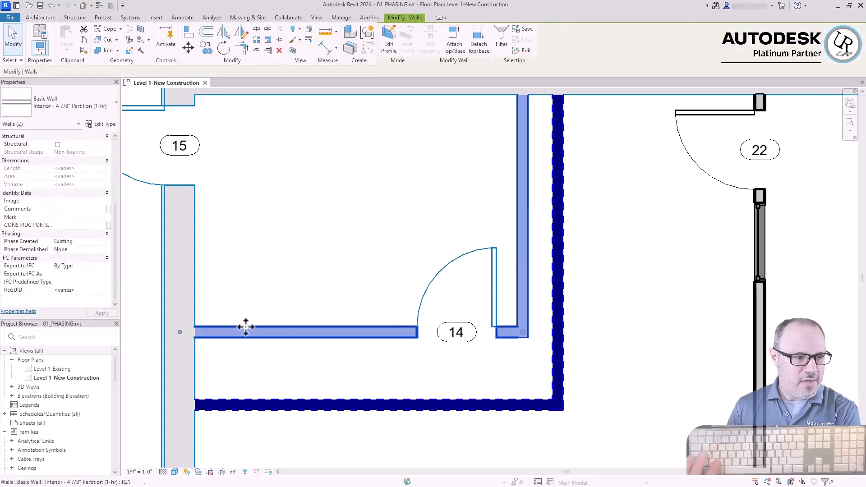
{"action": "left_click", "coordinate": [104, 250]}
{"action": "left_click", "coordinate": [108, 249]}
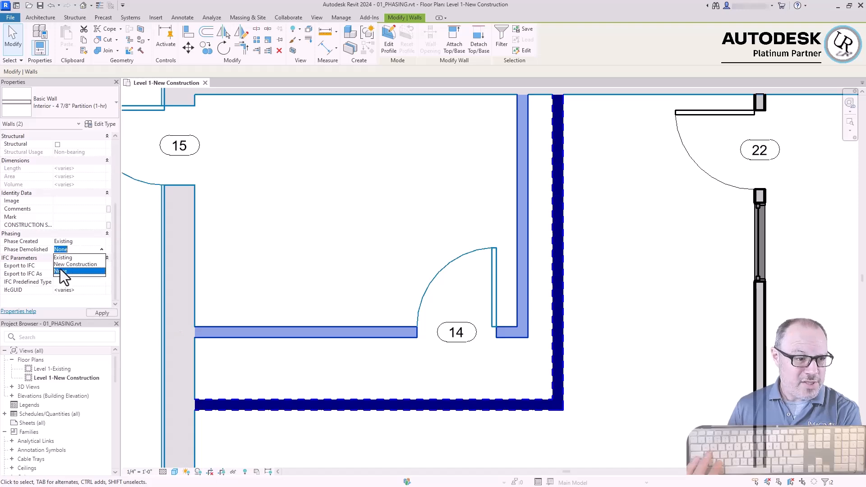
{"action": "left_click", "coordinate": [65, 271]}
{"action": "key", "text": "Escape"}
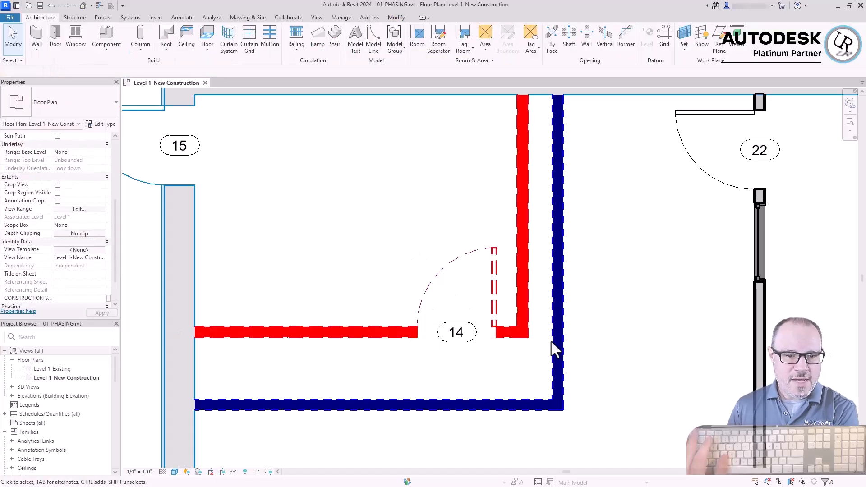
Set Phase Demolished of exterior door 15 to New Construction
{"action": "scroll", "coordinate": [232, 174], "scroll_direction": "down", "scroll_amount": 5}
{"action": "scroll", "coordinate": [595, 340], "scroll_direction": "up", "scroll_amount": 5}
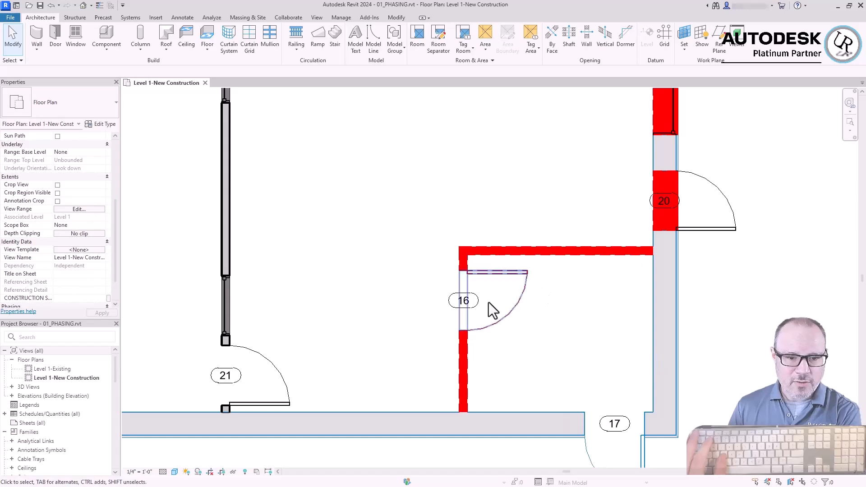
{"action": "scroll", "coordinate": [798, 432], "scroll_direction": "down", "scroll_amount": 3}
{"action": "scroll", "coordinate": [211, 205], "scroll_direction": "up", "scroll_amount": 3}
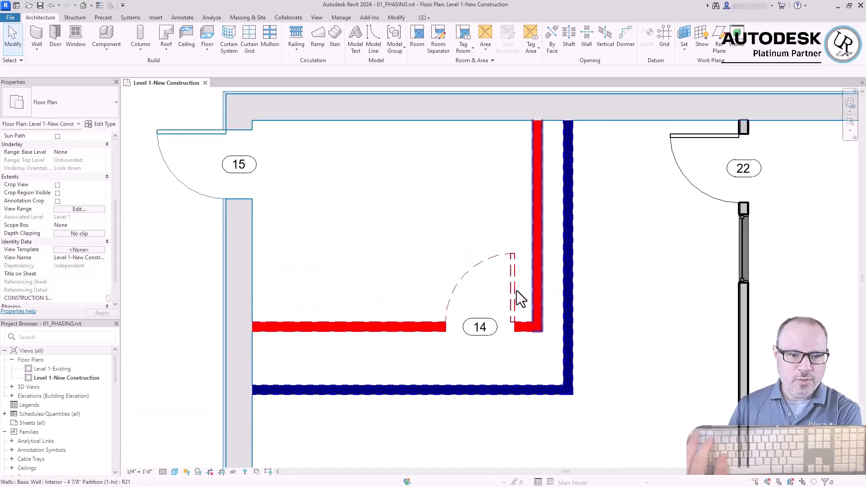
{"action": "scroll", "coordinate": [512, 266], "scroll_direction": "down", "scroll_amount": 2}
{"action": "scroll", "coordinate": [247, 251], "scroll_direction": "up", "scroll_amount": 3}
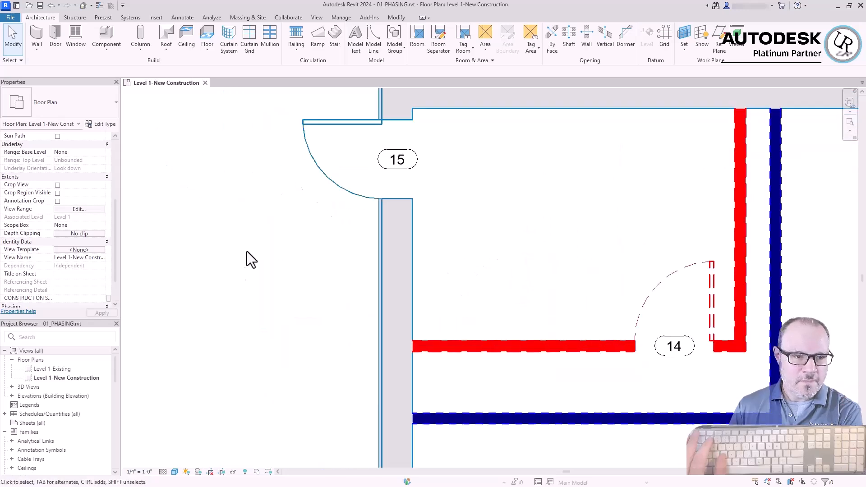
{"action": "left_click", "coordinate": [330, 180]}
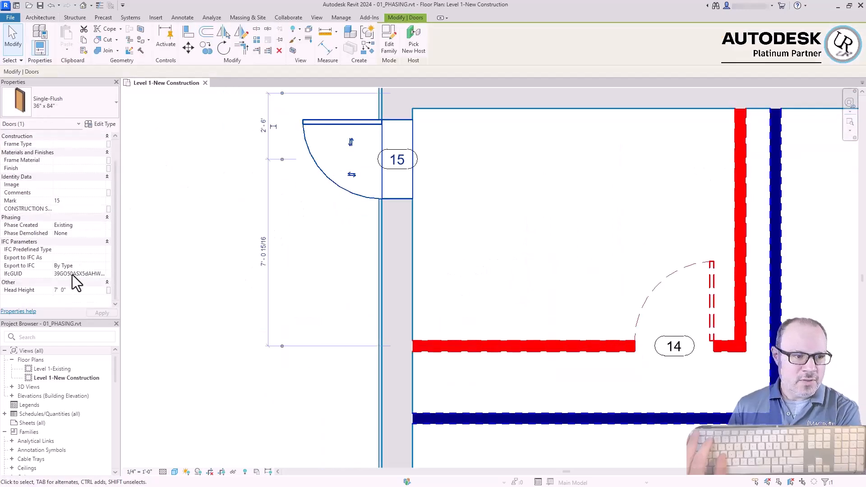
{"action": "left_click", "coordinate": [77, 233]}
{"action": "left_click", "coordinate": [102, 233]}
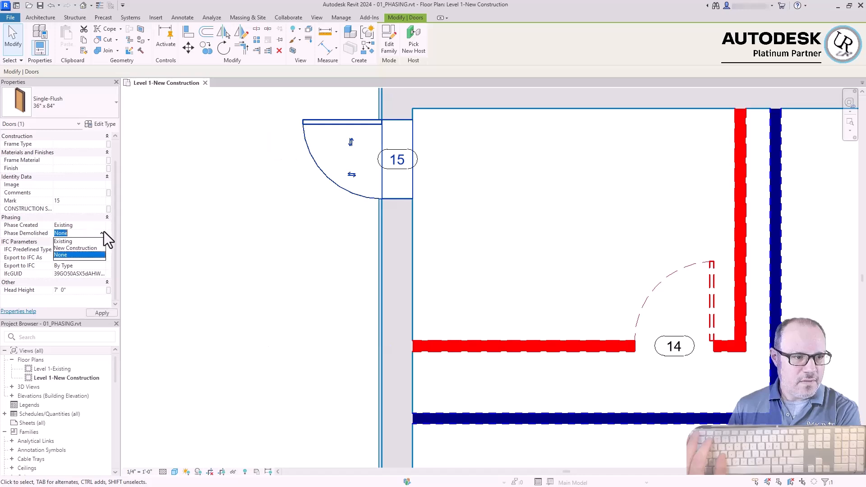
{"action": "left_click", "coordinate": [75, 248]}
{"action": "left_click", "coordinate": [277, 262]}
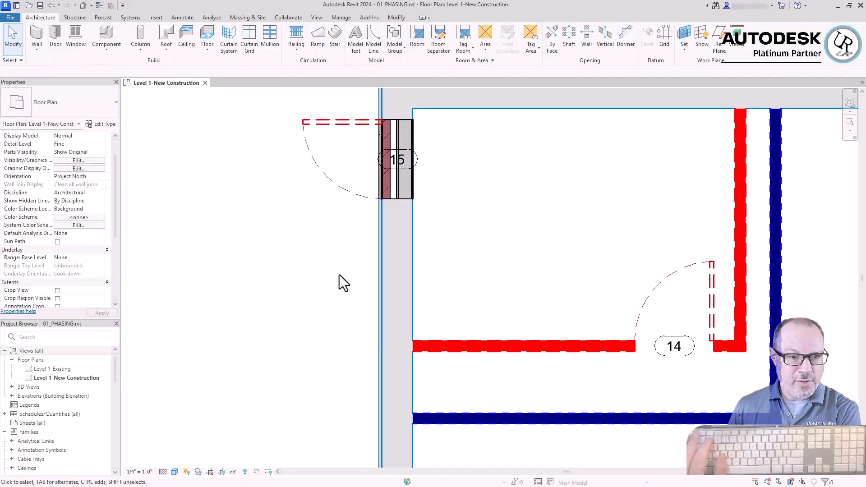
Check the phasing properties of door 15 and examine the wall infill in its opening
{"action": "scroll", "coordinate": [421, 250], "scroll_direction": "down", "scroll_amount": 2}
{"action": "scroll", "coordinate": [358, 171], "scroll_direction": "up", "scroll_amount": 3}
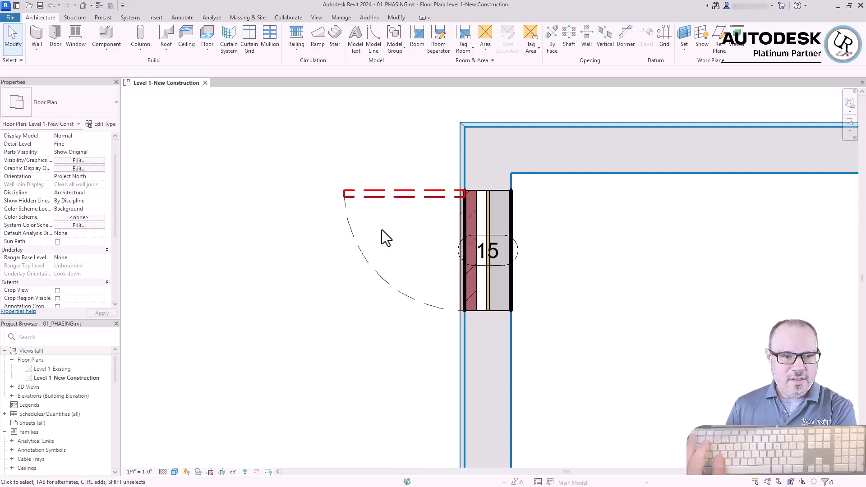
{"action": "left_click", "coordinate": [393, 202]}
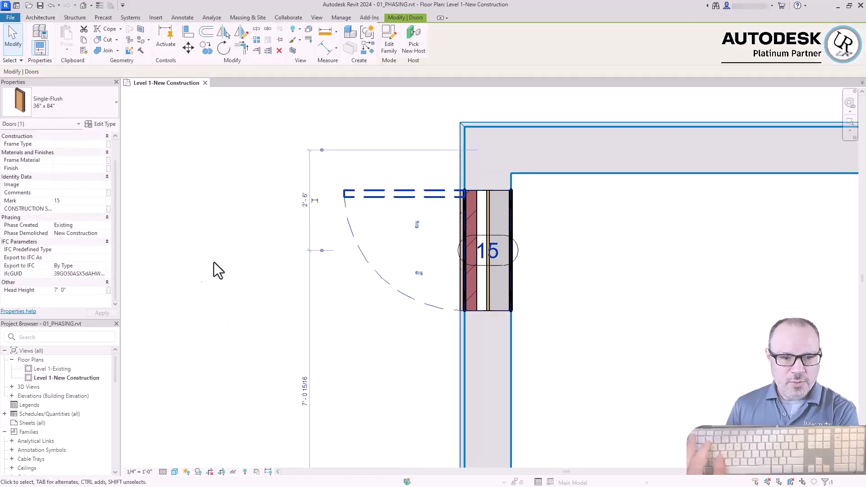
{"action": "left_click", "coordinate": [199, 271]}
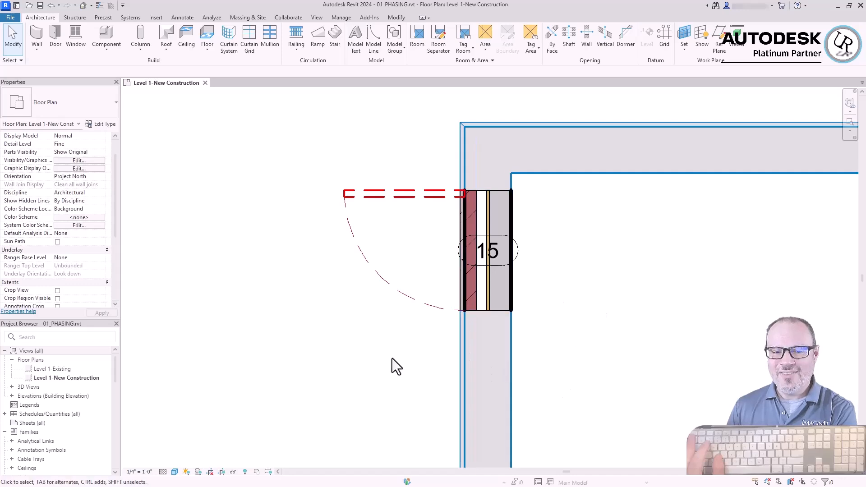
{"action": "left_click_drag", "start_coordinate": [465, 398], "coordinate": [610, 178]}
{"action": "left_click", "coordinate": [353, 389]}
Compare the wall opening at new door 20 with the infilled opening at demolished door 15
{"action": "scroll", "coordinate": [353, 192], "scroll_direction": "down", "scroll_amount": 3}
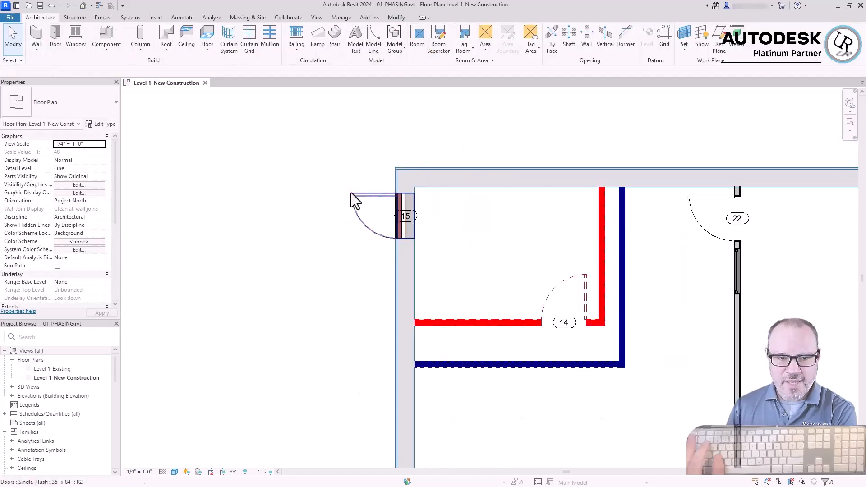
{"action": "scroll", "coordinate": [272, 157], "scroll_direction": "down", "scroll_amount": 4}
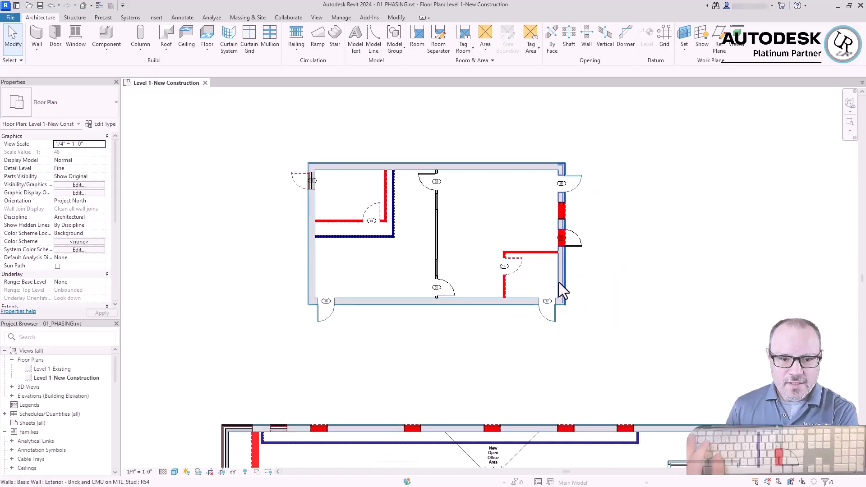
{"action": "scroll", "coordinate": [580, 226], "scroll_direction": "up", "scroll_amount": 2}
{"action": "scroll", "coordinate": [517, 311], "scroll_direction": "up", "scroll_amount": 3}
{"action": "scroll", "coordinate": [516, 311], "scroll_direction": "up", "scroll_amount": 2}
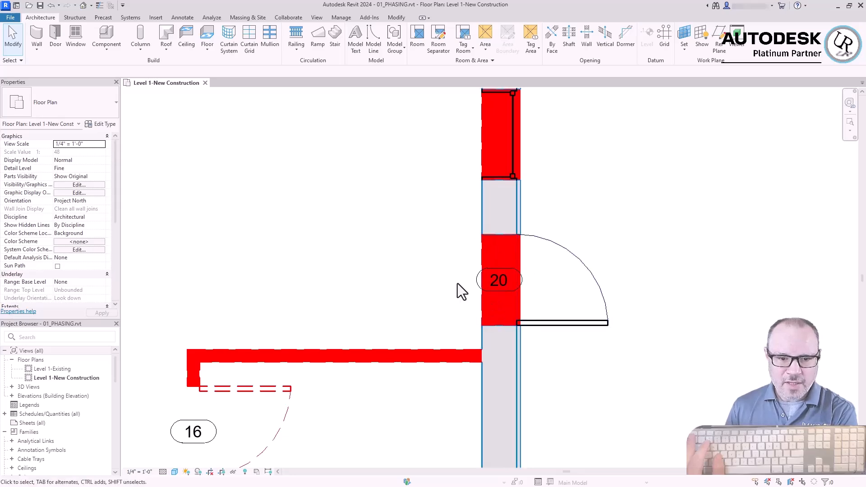
{"action": "scroll", "coordinate": [329, 234], "scroll_direction": "down", "scroll_amount": 6}
{"action": "scroll", "coordinate": [329, 234], "scroll_direction": "up", "scroll_amount": 5}
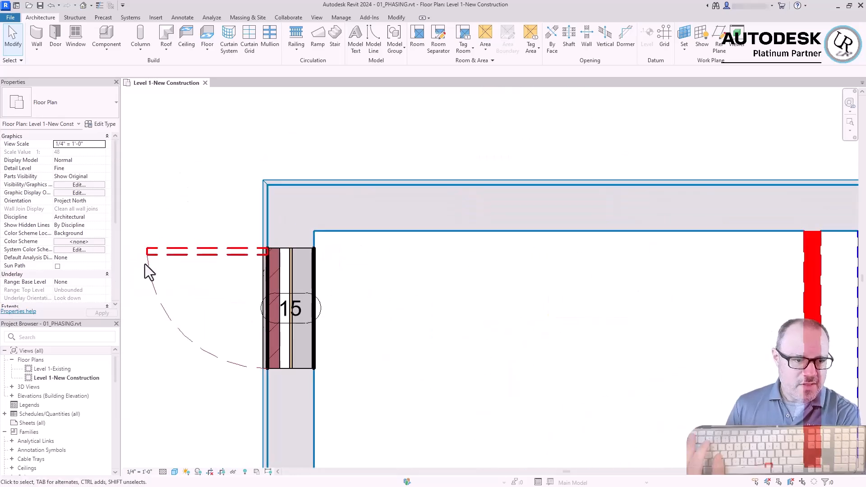
{"action": "scroll", "coordinate": [323, 251], "scroll_direction": "down", "scroll_amount": 3}
{"action": "middle_click_drag", "start_coordinate": [323, 250], "coordinate": [403, 215]}
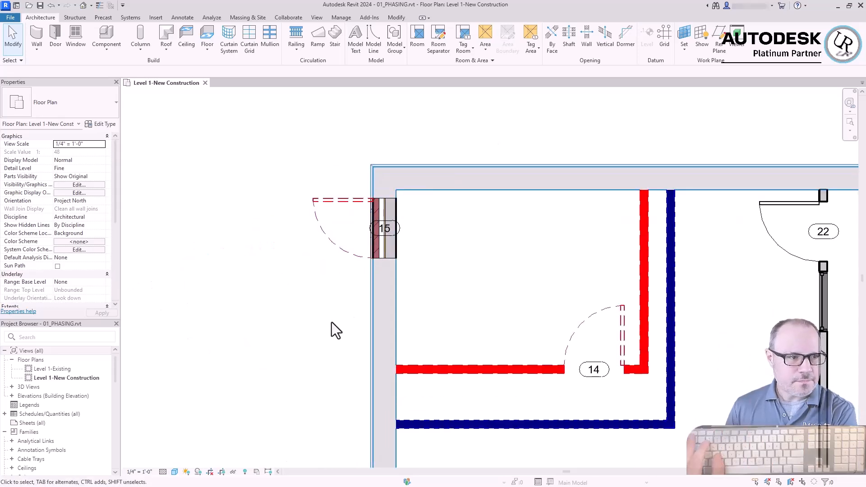
Place a Single-Flush 36" x 84" door in the exterior wall below door 15, centred about 6" below the demolished horizontal partition
{"action": "left_click", "coordinate": [55, 33]}
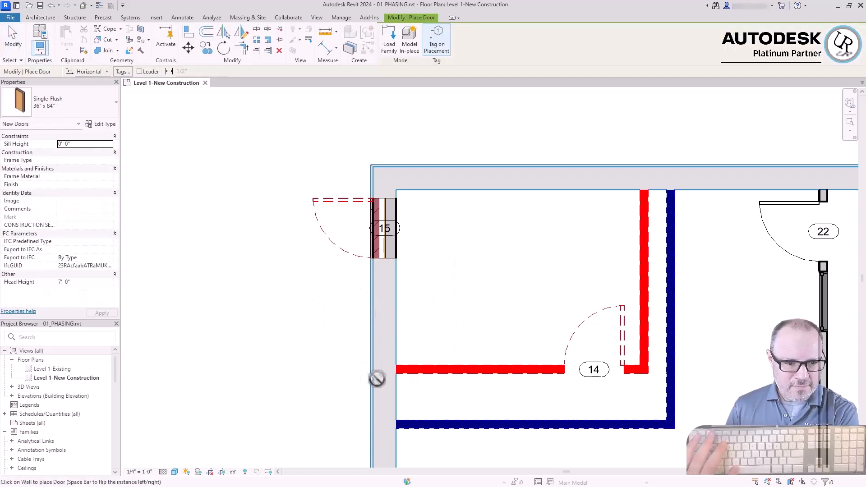
{"action": "left_click", "coordinate": [387, 419]}
{"action": "key", "text": "Escape"}
{"action": "key", "text": "Escape"}
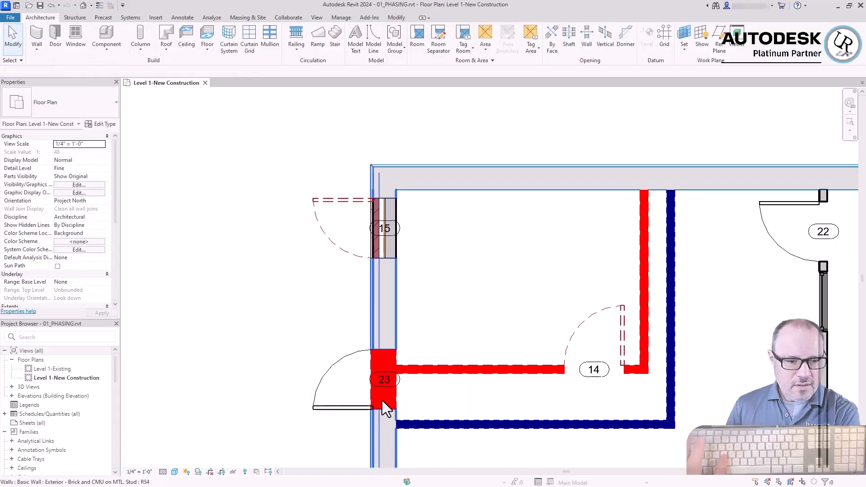
{"action": "scroll", "coordinate": [367, 404], "scroll_direction": "up", "scroll_amount": 2}
{"action": "scroll", "coordinate": [392, 299], "scroll_direction": "down", "scroll_amount": 2}
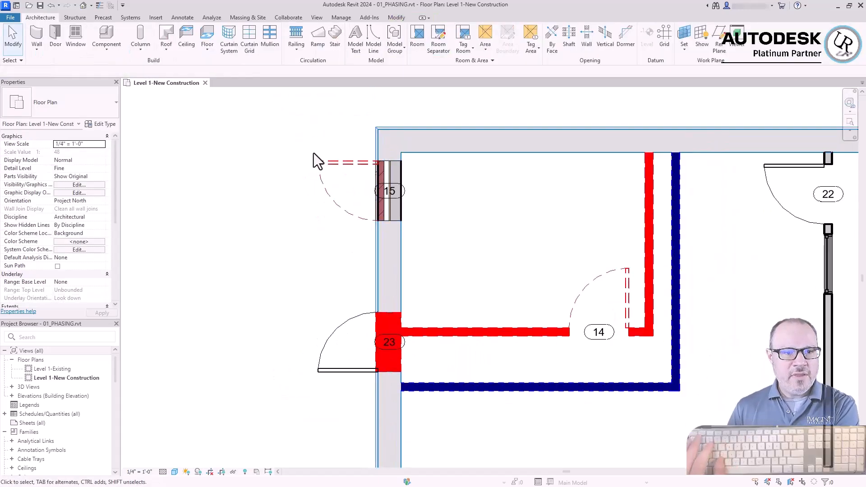
Compare the phasing properties of demolished door 15 and new door 23, and examine the infill at door 15
{"action": "left_click", "coordinate": [328, 165]}
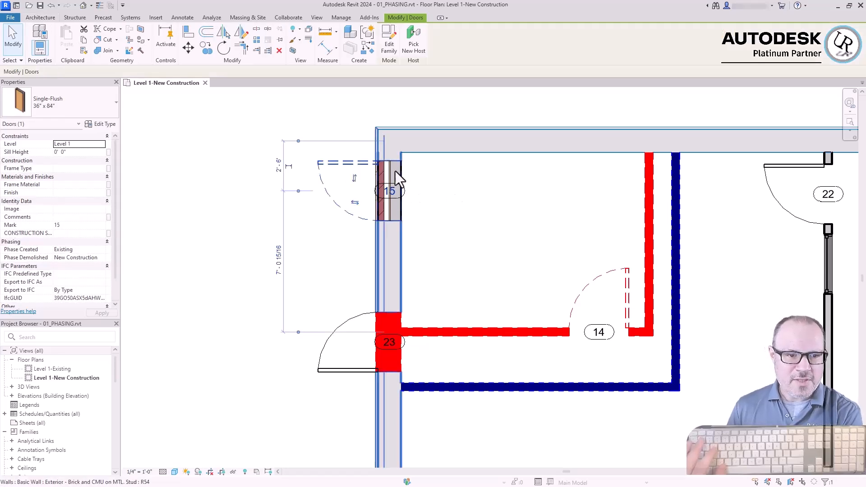
{"action": "left_click", "coordinate": [332, 372]}
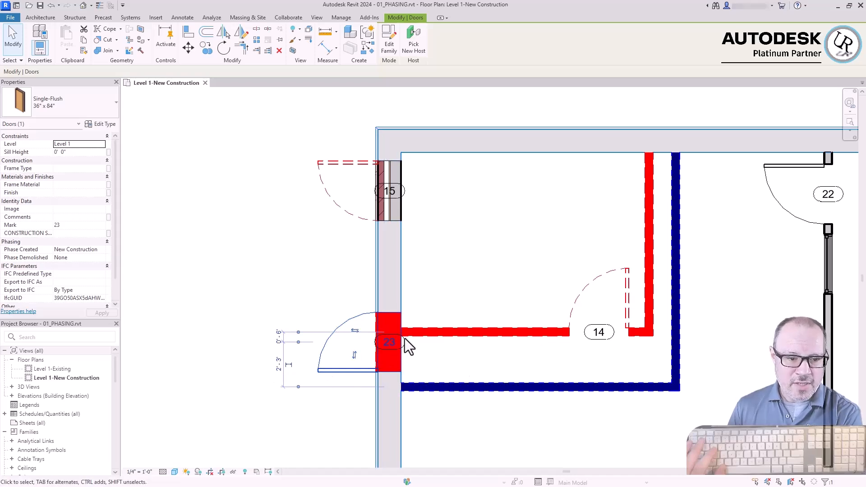
{"action": "left_click", "coordinate": [345, 411]}
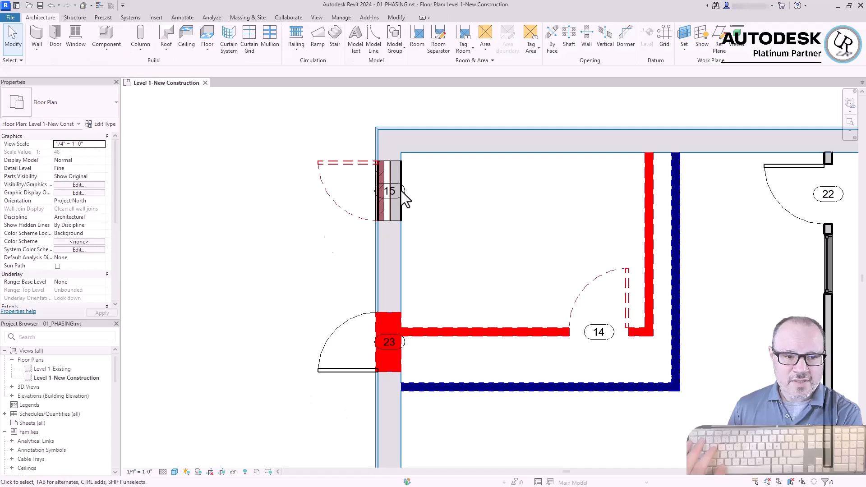
{"action": "scroll", "coordinate": [390, 228], "scroll_direction": "up", "scroll_amount": 1}
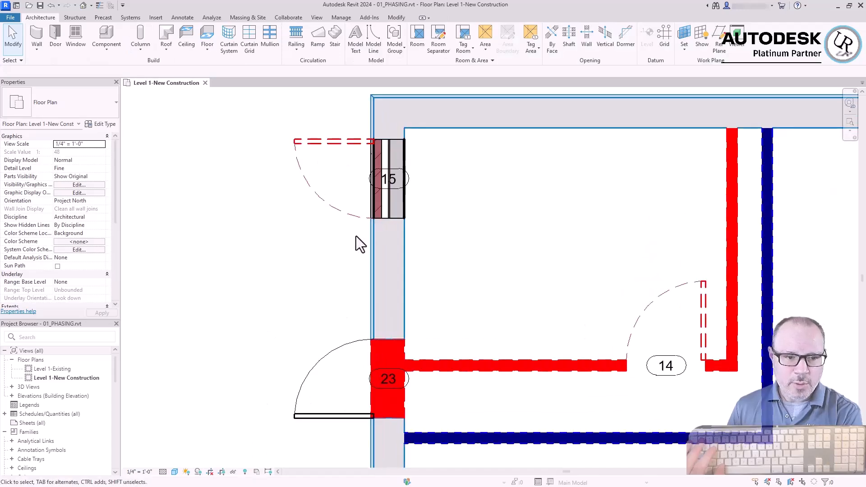
{"action": "left_click", "coordinate": [355, 217]}
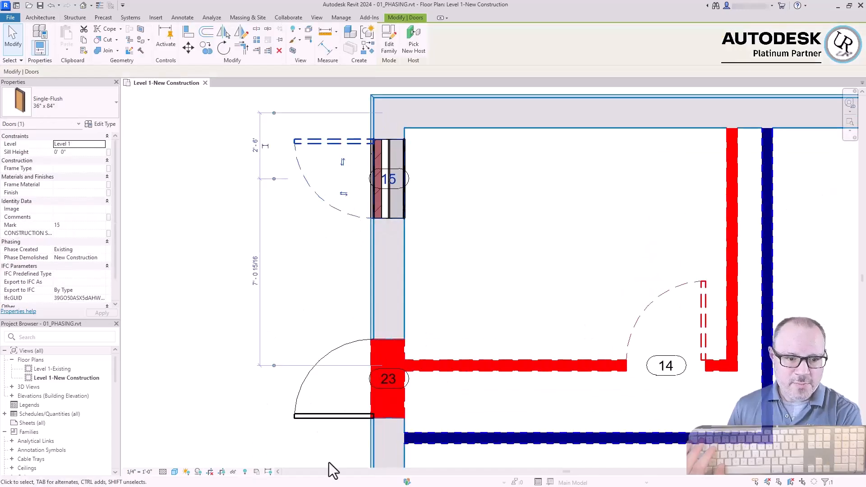
Compare the wall infills at demolished door 15 and new door 23, and check door 23's phasing properties
{"action": "key", "text": "Escape"}
{"action": "left_click_drag", "start_coordinate": [343, 263], "coordinate": [456, 134]}
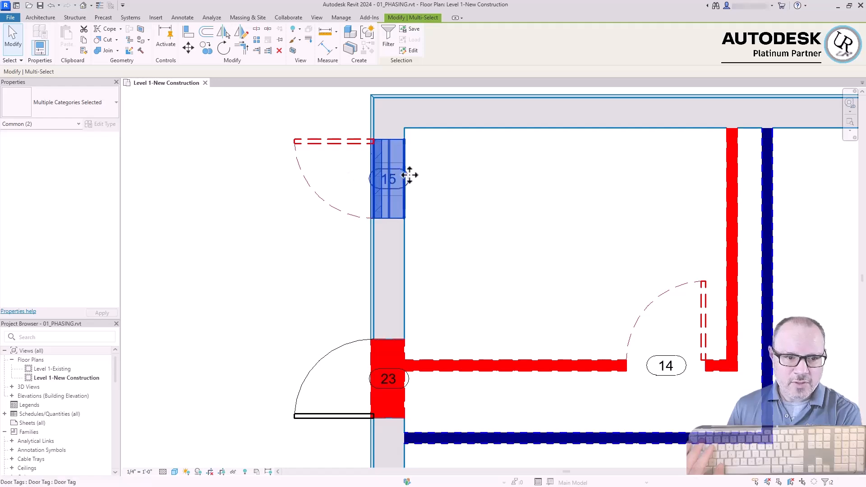
{"action": "left_click", "coordinate": [364, 328]}
{"action": "left_click_drag", "start_coordinate": [322, 282], "coordinate": [417, 442]}
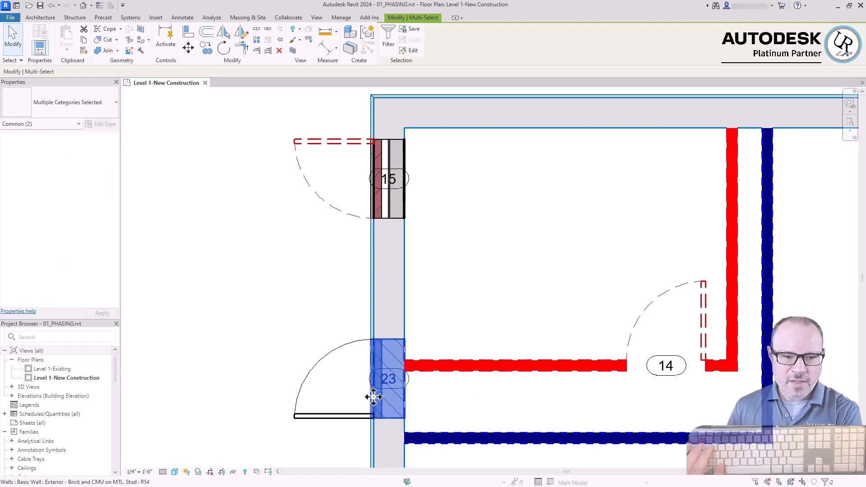
{"action": "left_click", "coordinate": [336, 424]}
{"action": "left_click", "coordinate": [338, 418]}
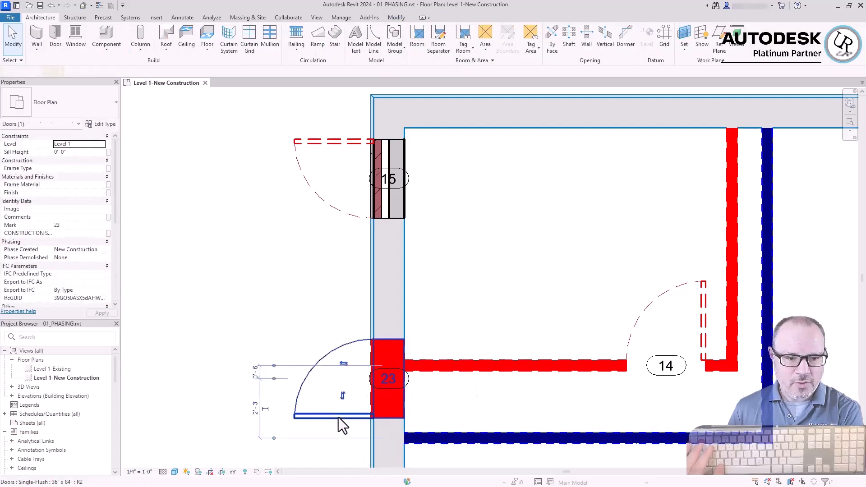
{"action": "left_click", "coordinate": [275, 321]}
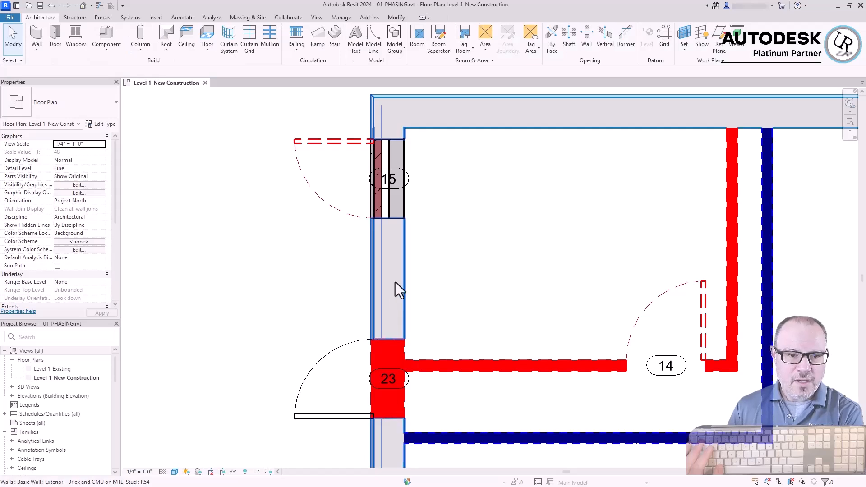
{"action": "scroll", "coordinate": [497, 259], "scroll_direction": "down", "scroll_amount": 1}
{"action": "scroll", "coordinate": [497, 259], "scroll_direction": "down", "scroll_amount": 1}
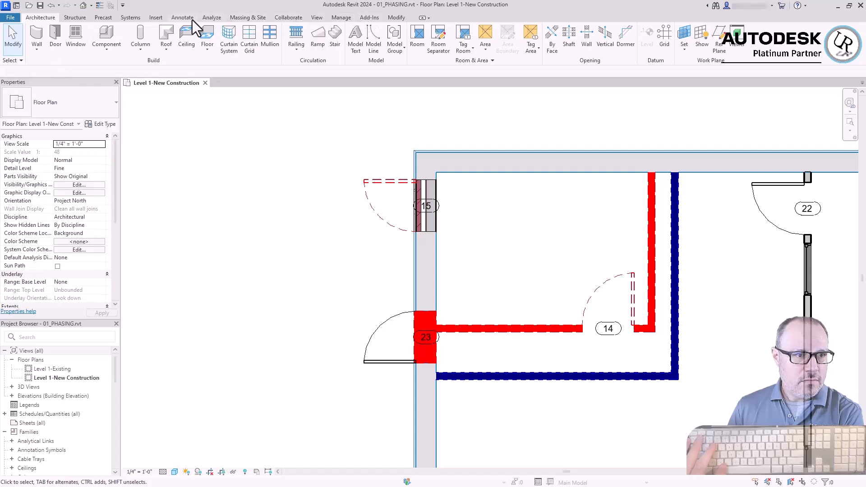
In the project phasing settings, insert four new phases before New Construction, placing them after Existing
{"action": "left_click", "coordinate": [343, 18]}
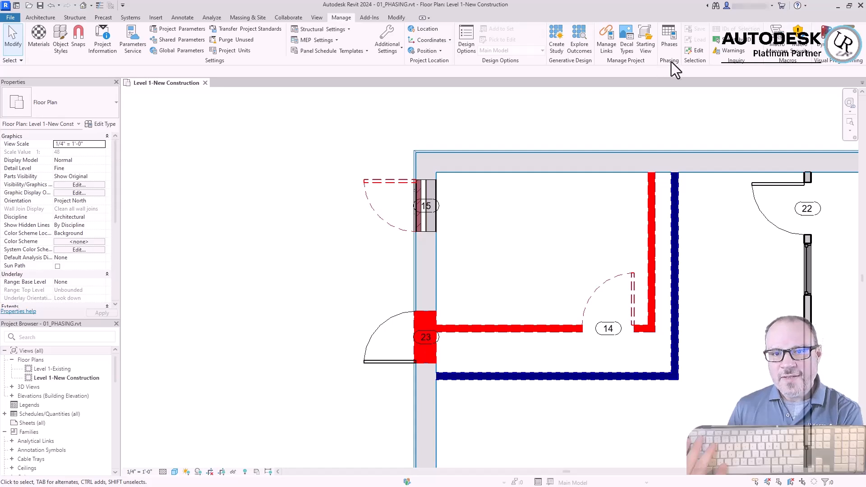
{"action": "left_click", "coordinate": [669, 37]}
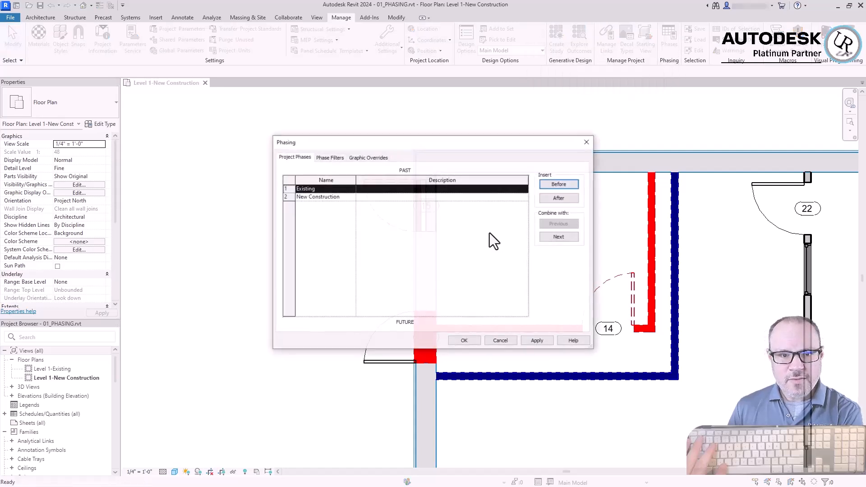
{"action": "left_click_drag", "start_coordinate": [288, 145], "coordinate": [166, 121]}
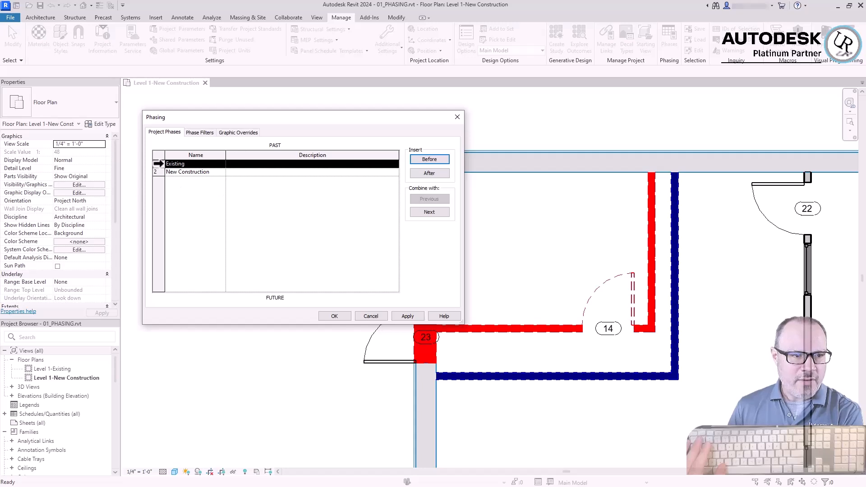
{"action": "left_click", "coordinate": [159, 172]}
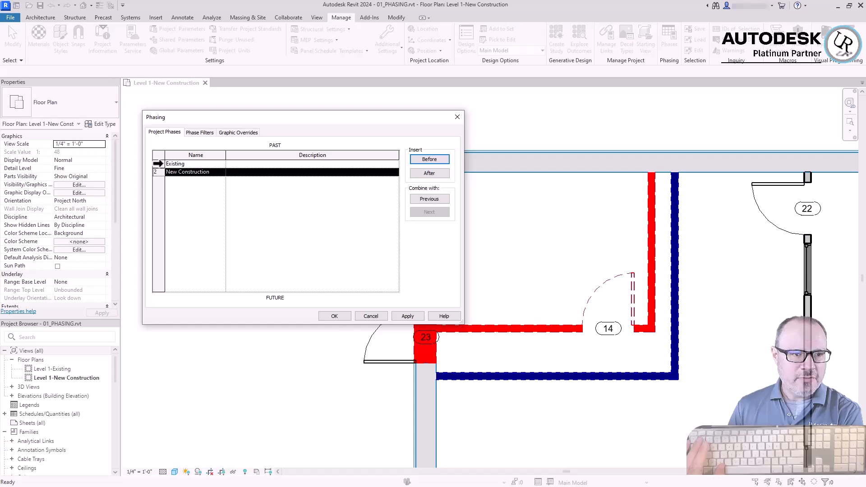
{"action": "left_click", "coordinate": [159, 163]}
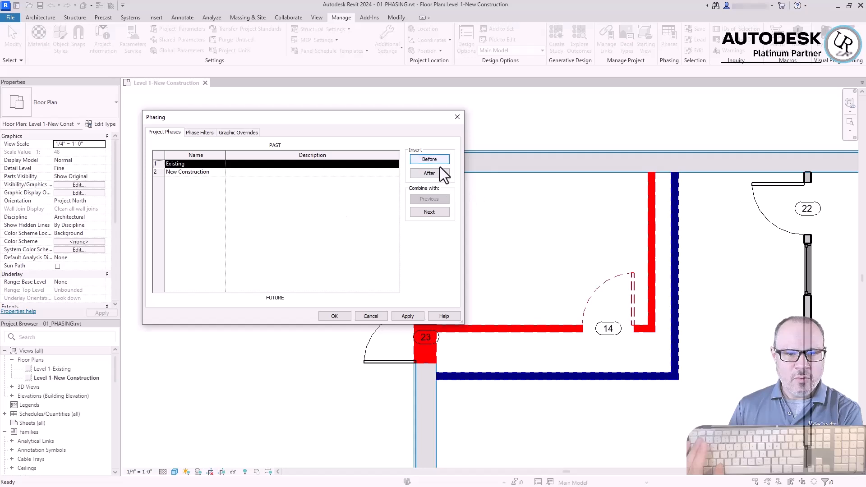
{"action": "left_click", "coordinate": [159, 173]}
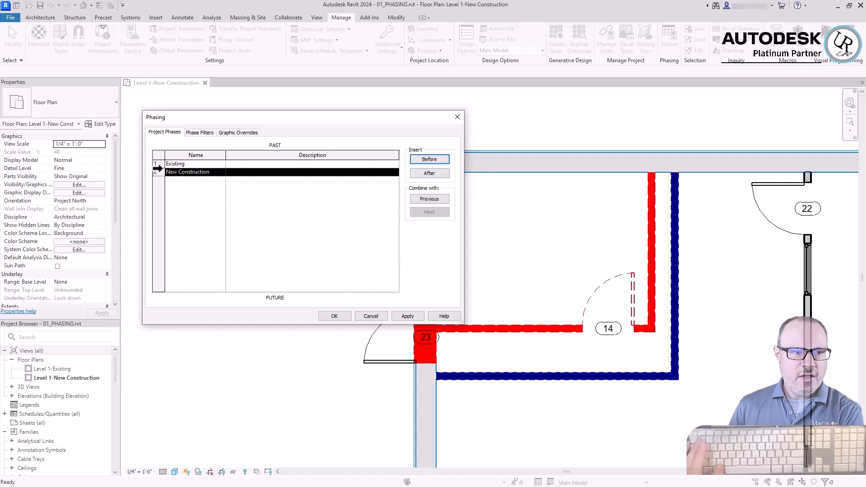
{"action": "left_click", "coordinate": [427, 160]}
{"action": "left_click", "coordinate": [427, 160]}
{"action": "left_click", "coordinate": [428, 160]}
{"action": "left_click", "coordinate": [426, 160]}
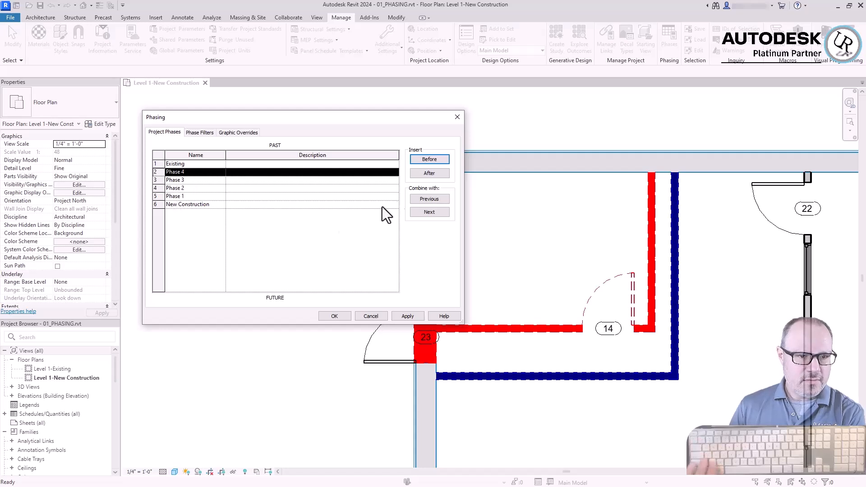
Rename Phase 4 as "Phase setup" and Phase 3 as "Phase modify"
{"action": "left_click", "coordinate": [184, 172]}
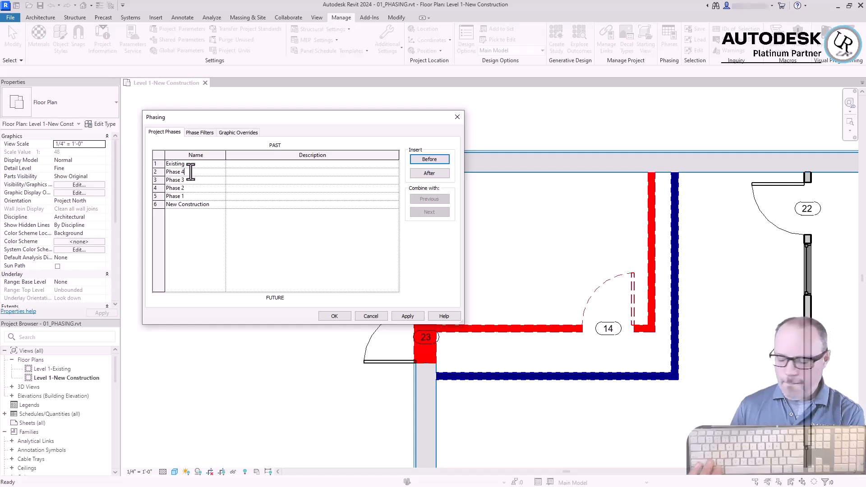
{"action": "key", "text": "BackSpace"}
{"action": "type", "text": "setup"}
{"action": "key", "text": "Tab"}
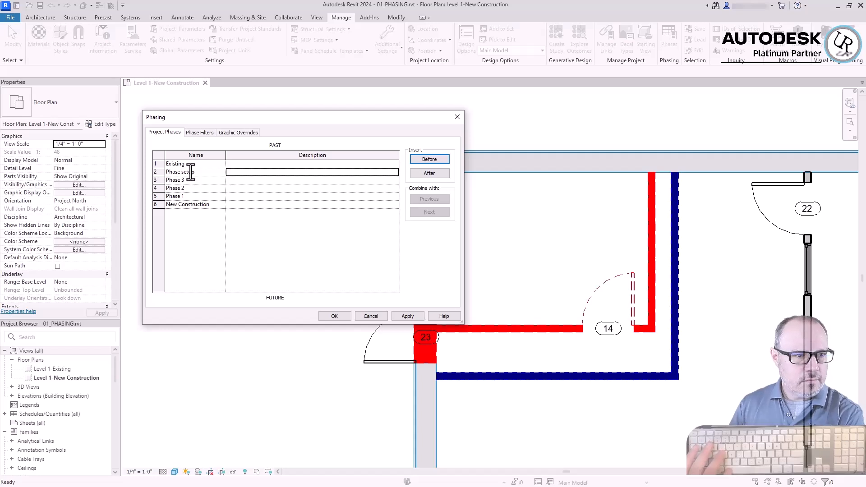
{"action": "left_click", "coordinate": [191, 180]}
{"action": "key", "text": "BackSpace"}
{"action": "type", "text": "modify"}
{"action": "key", "text": "Tab"}
Rename Phase 2 as "Phase redesign" and Phase 1 as "Phase final design"
{"action": "left_click", "coordinate": [196, 189]}
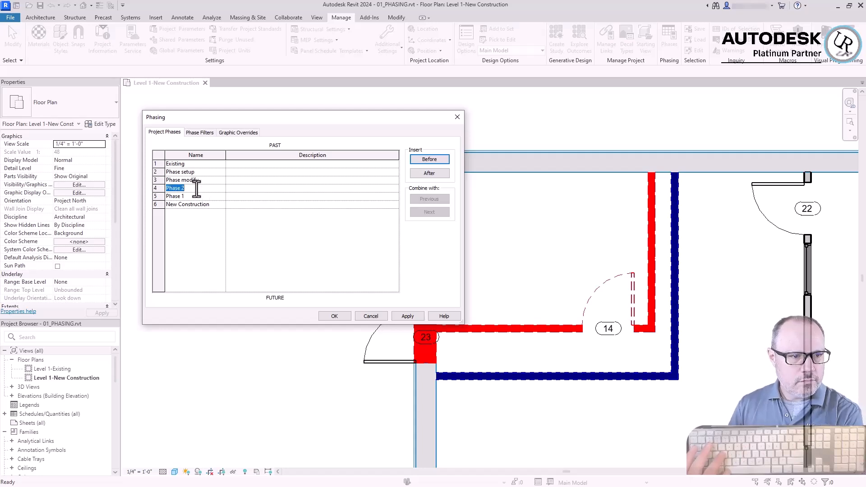
{"action": "key", "text": "BackSpace"}
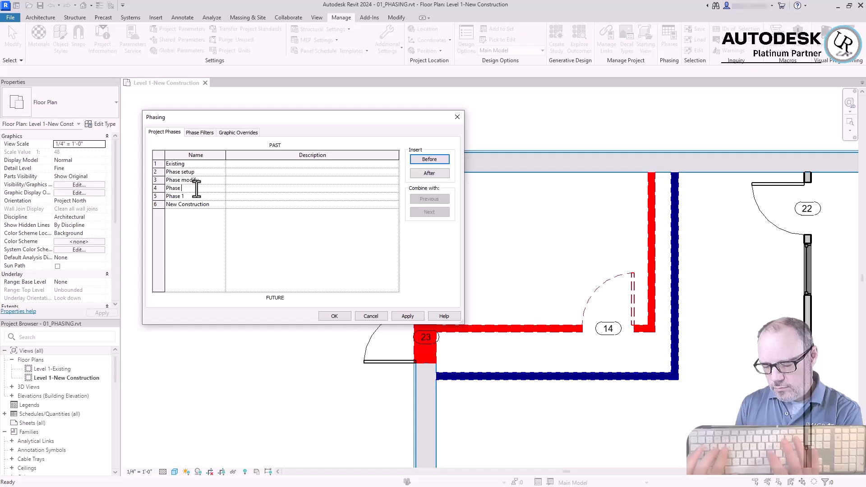
{"action": "type", "text": "redesign"}
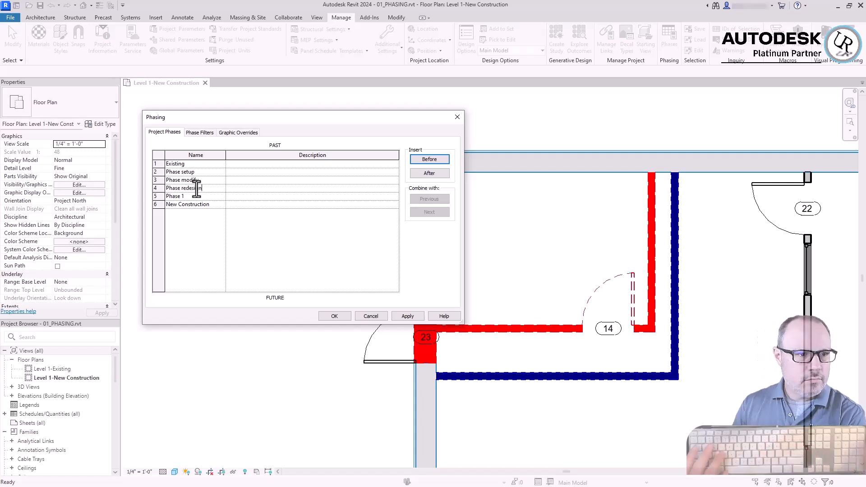
{"action": "left_click", "coordinate": [196, 198]}
{"action": "left_click", "coordinate": [195, 198]}
{"action": "key", "text": "BackSpace"}
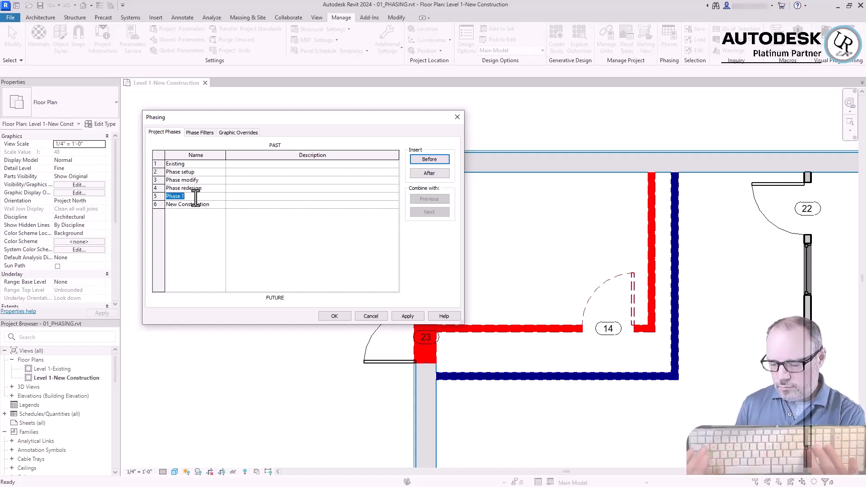
{"action": "type", "text": "final design"}
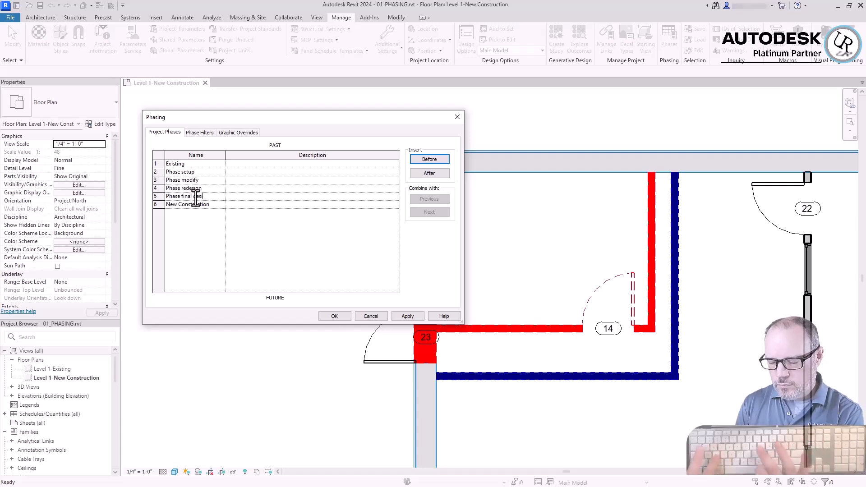
{"action": "left_click", "coordinate": [206, 183]}
{"action": "left_click", "coordinate": [206, 182]}
{"action": "left_click", "coordinate": [202, 174]}
{"action": "left_click", "coordinate": [202, 174]}
{"action": "left_click", "coordinate": [201, 173]}
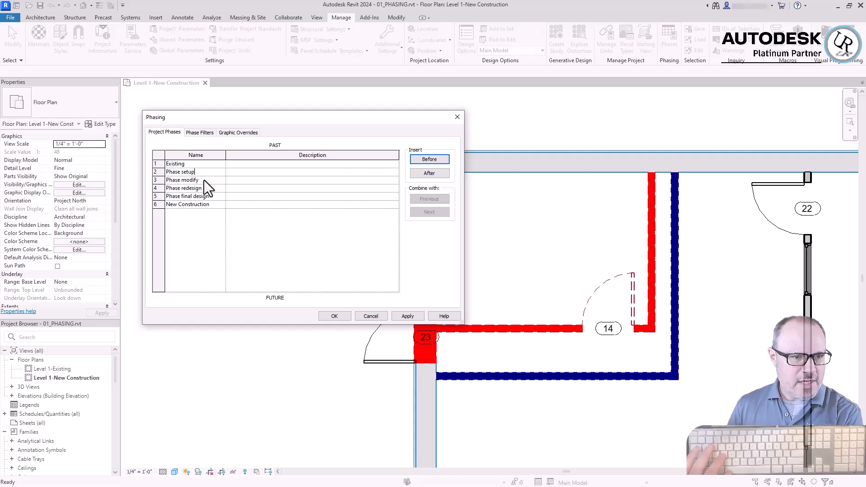
{"action": "left_click", "coordinate": [357, 174]}
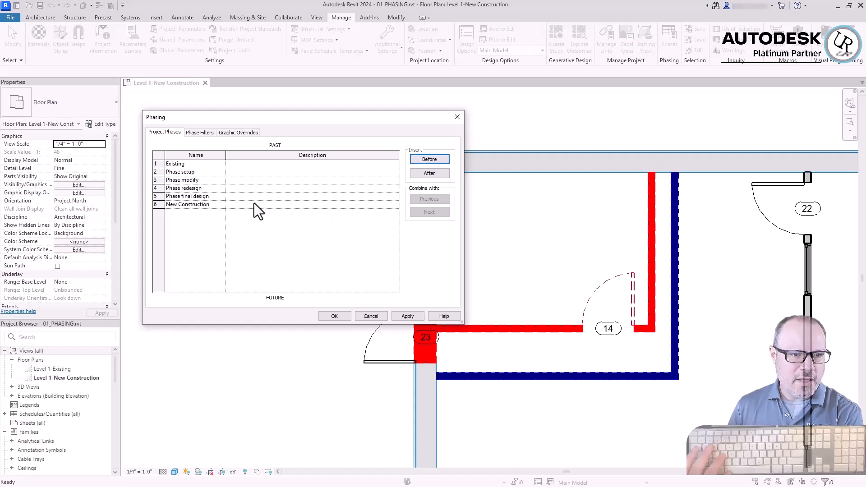
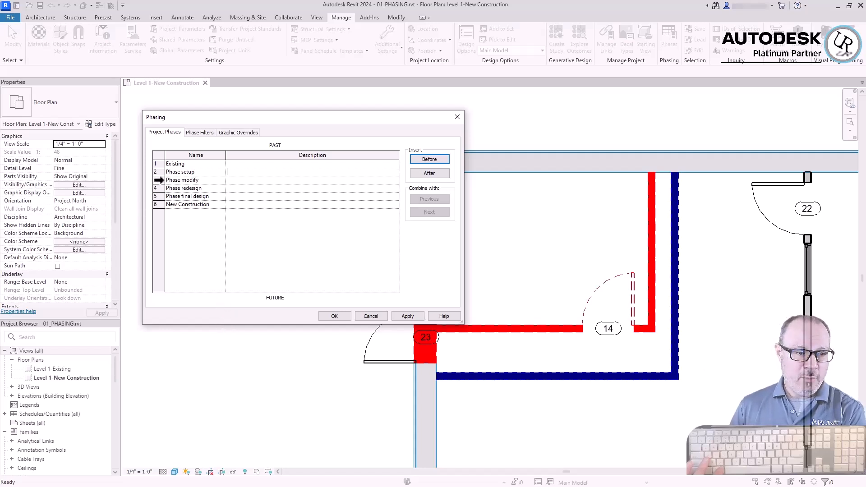
{"action": "left_click", "coordinate": [158, 180]}
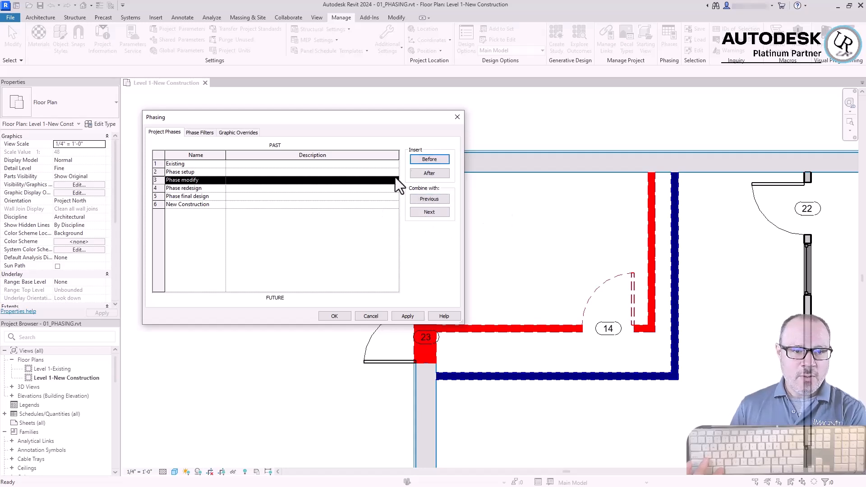
{"action": "left_click", "coordinate": [156, 189]}
{"action": "left_click", "coordinate": [157, 197]}
{"action": "left_click", "coordinate": [156, 189]}
{"action": "left_click", "coordinate": [159, 180]}
{"action": "left_click", "coordinate": [158, 172]}
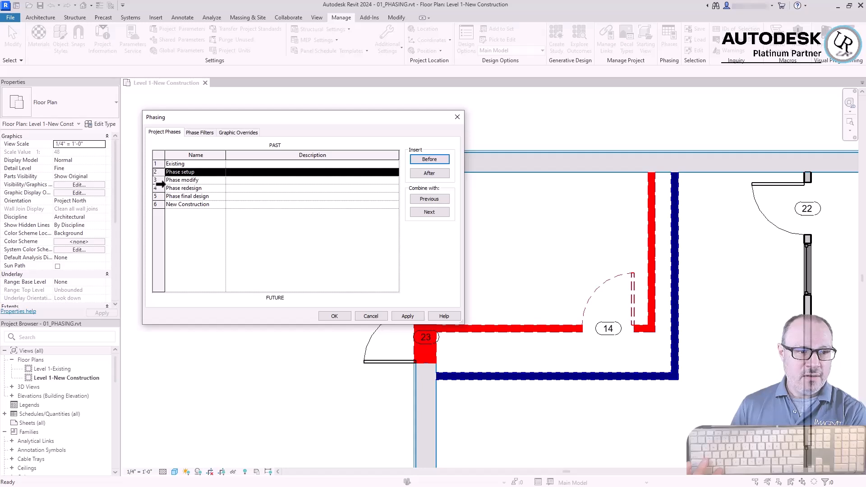
{"action": "left_click", "coordinate": [159, 188]}
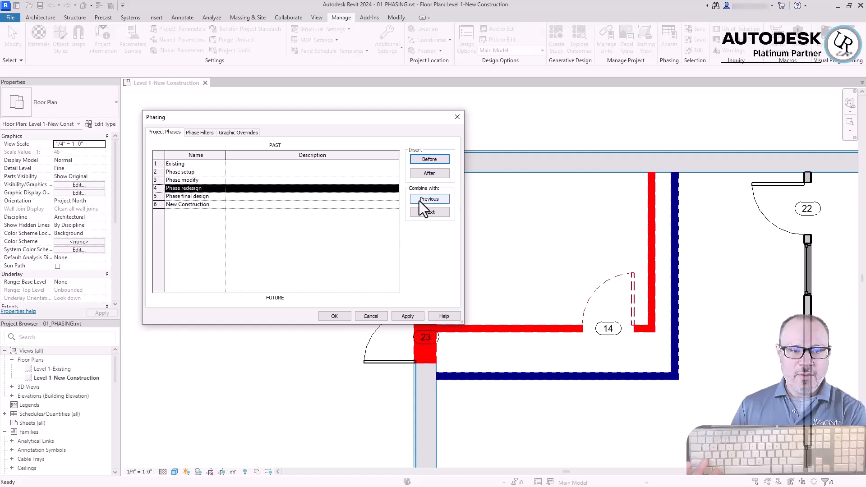
Merge Phase final design, Phase redesign, Phase modify and Phase setup into New Construction by combining each with the following phase
{"action": "left_click", "coordinate": [169, 197]}
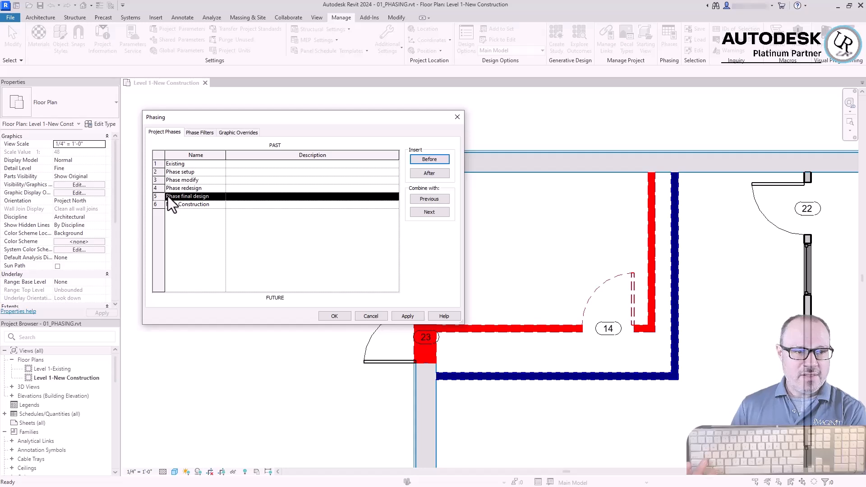
{"action": "left_click", "coordinate": [425, 213]}
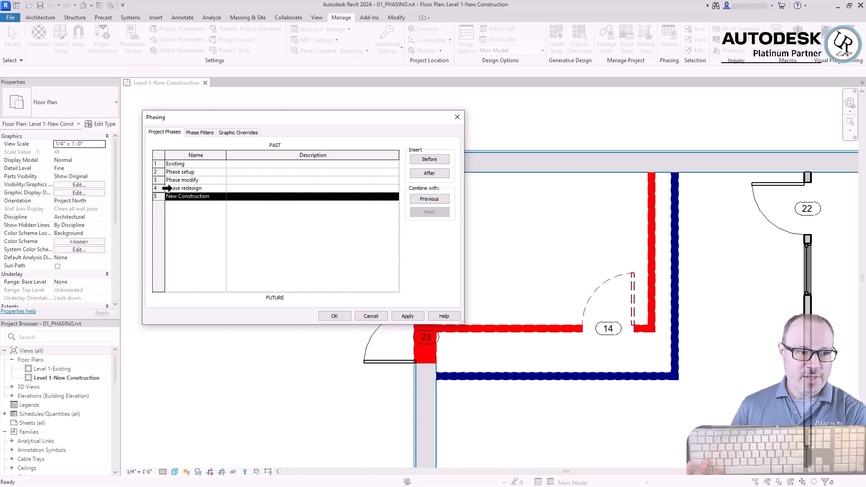
{"action": "left_click", "coordinate": [215, 190]}
{"action": "left_click", "coordinate": [421, 211]}
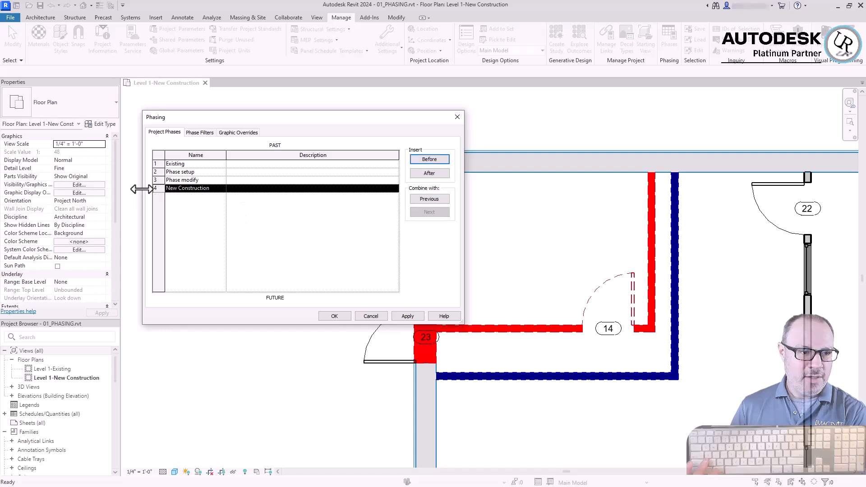
{"action": "left_click", "coordinate": [162, 180]}
{"action": "left_click", "coordinate": [424, 212]}
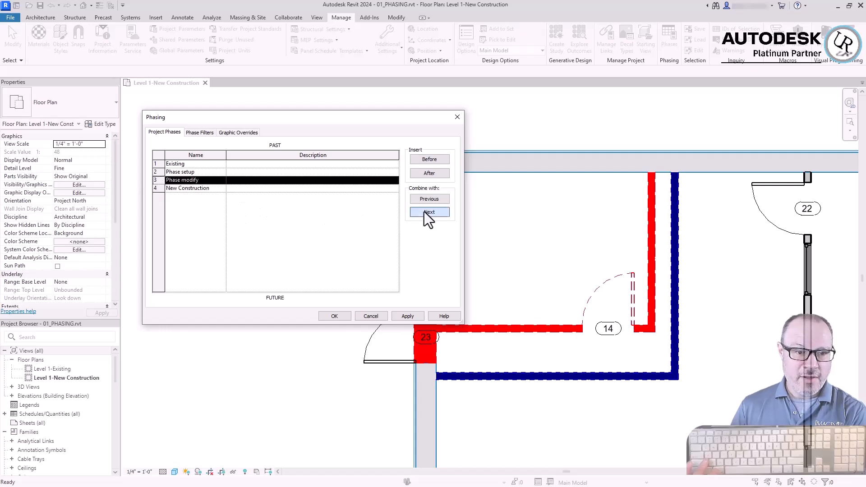
{"action": "left_click", "coordinate": [427, 212]}
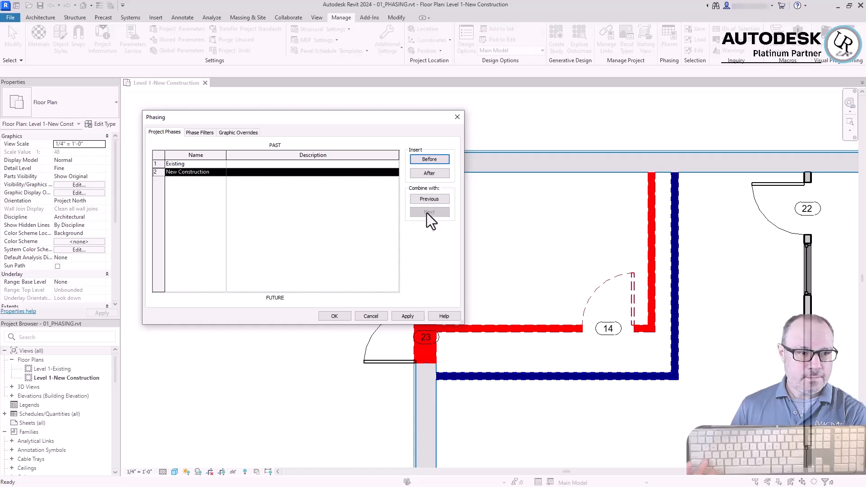
Review the phase filter definitions and the cut pattern override for the Existing phase status
{"action": "left_click", "coordinate": [192, 133]}
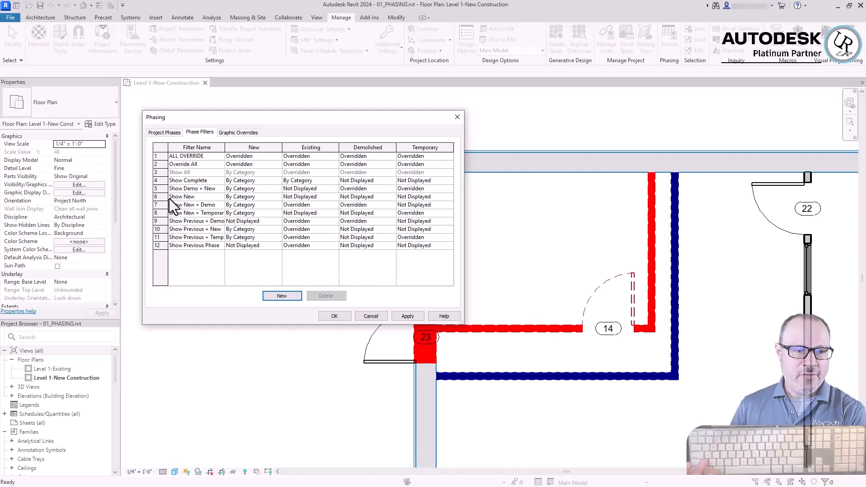
{"action": "left_click", "coordinate": [233, 133]}
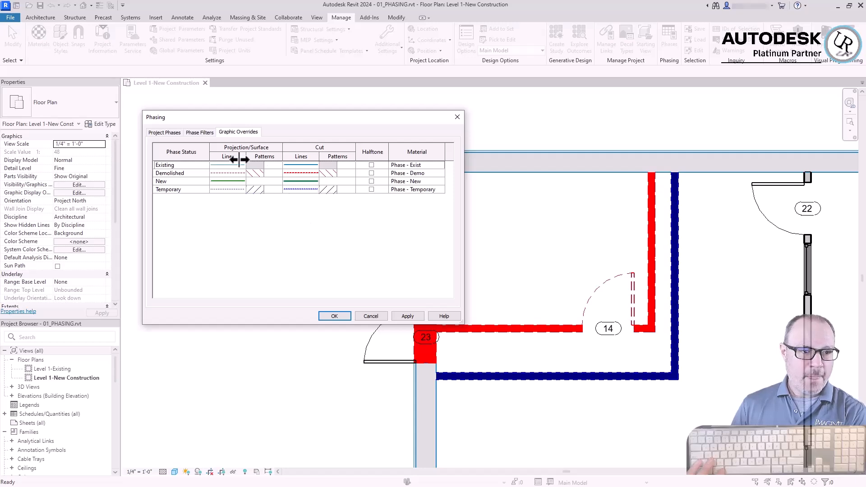
{"action": "left_click", "coordinate": [168, 165]}
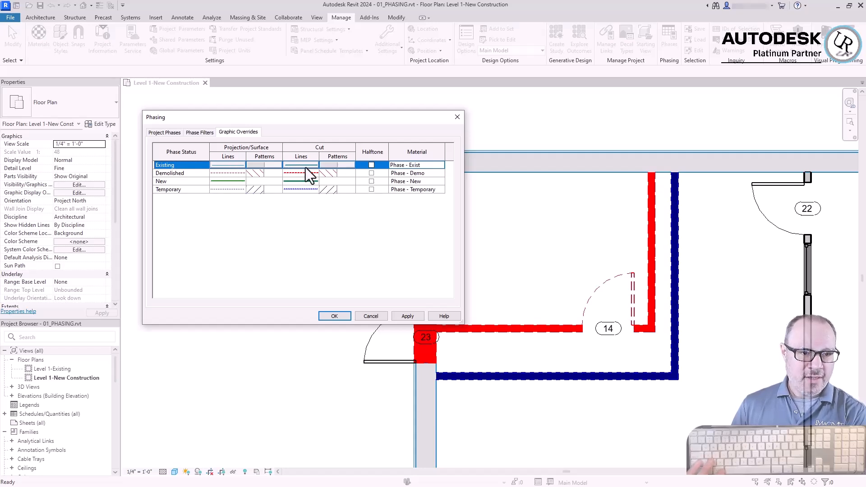
{"action": "left_click", "coordinate": [328, 166]}
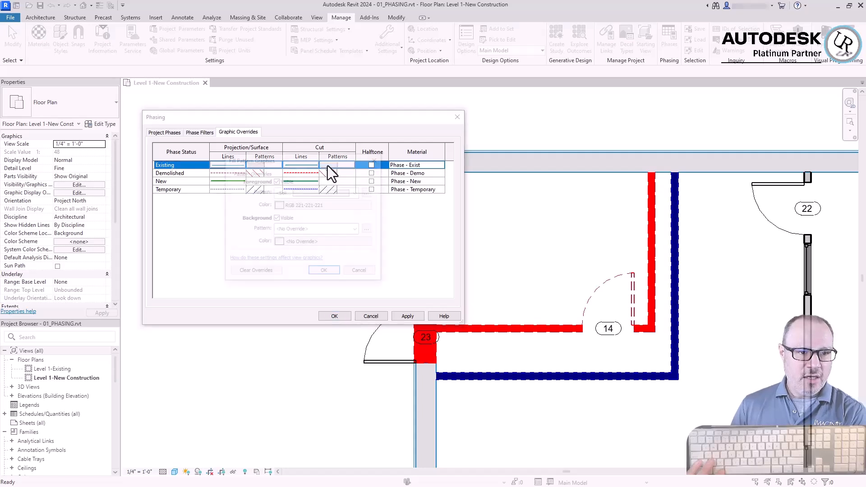
{"action": "left_click", "coordinate": [363, 274]}
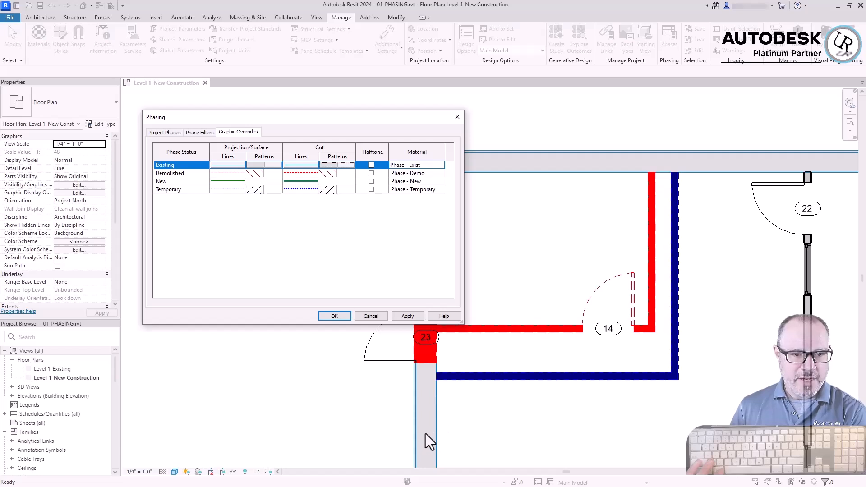
Inspect the cut fill pattern override for the Demolished phase status
{"action": "left_click", "coordinate": [185, 174]}
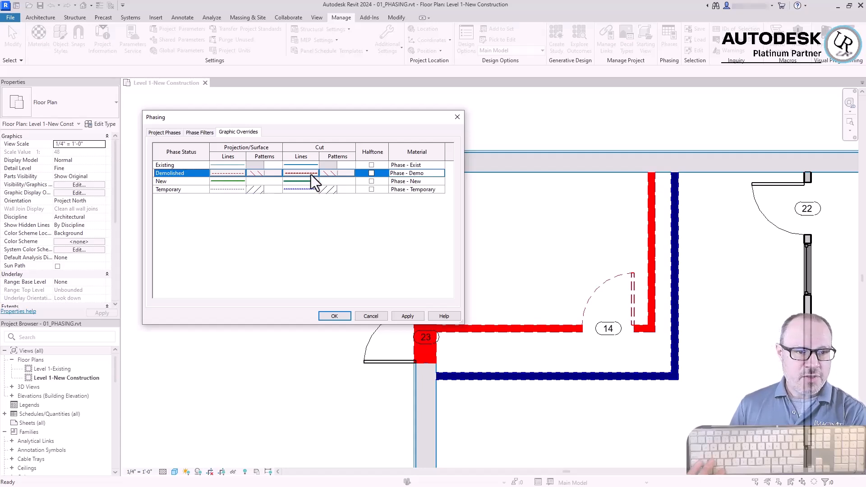
{"action": "left_click", "coordinate": [335, 174]}
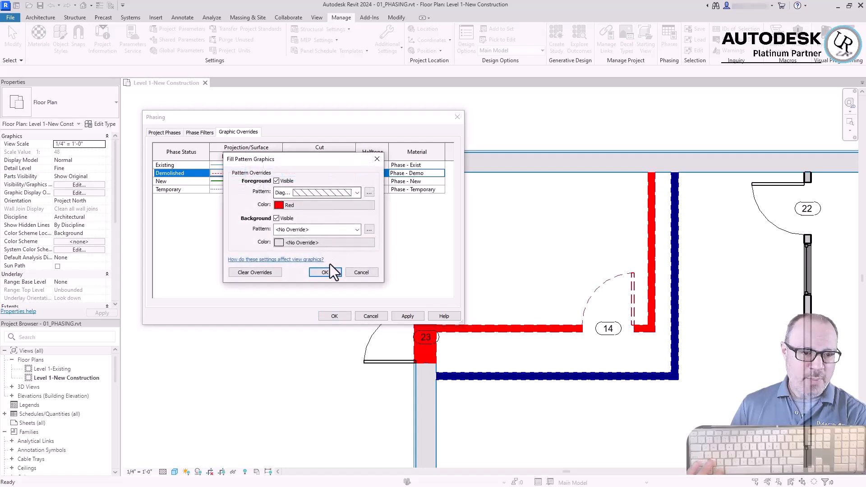
{"action": "left_click", "coordinate": [325, 273]}
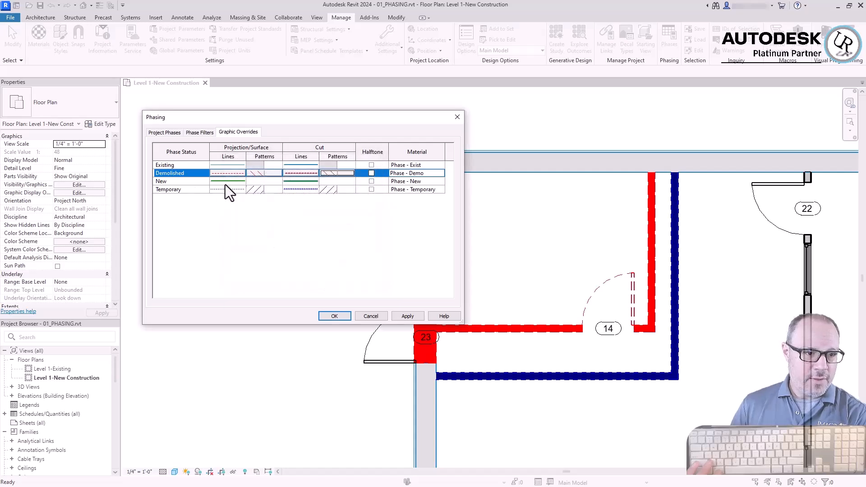
Check the Temporary status's projection and cut line graphics, and accept the phasing settings
{"action": "left_click", "coordinate": [296, 184]}
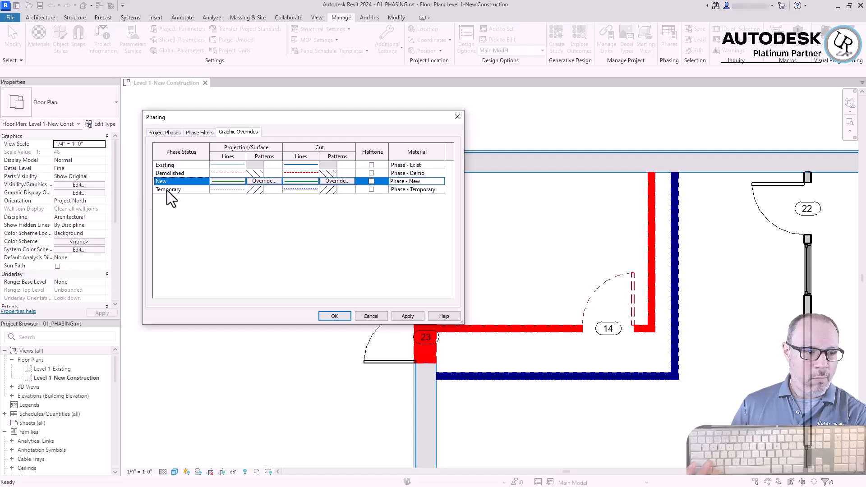
{"action": "left_click", "coordinate": [224, 190]}
{"action": "left_click", "coordinate": [224, 193]}
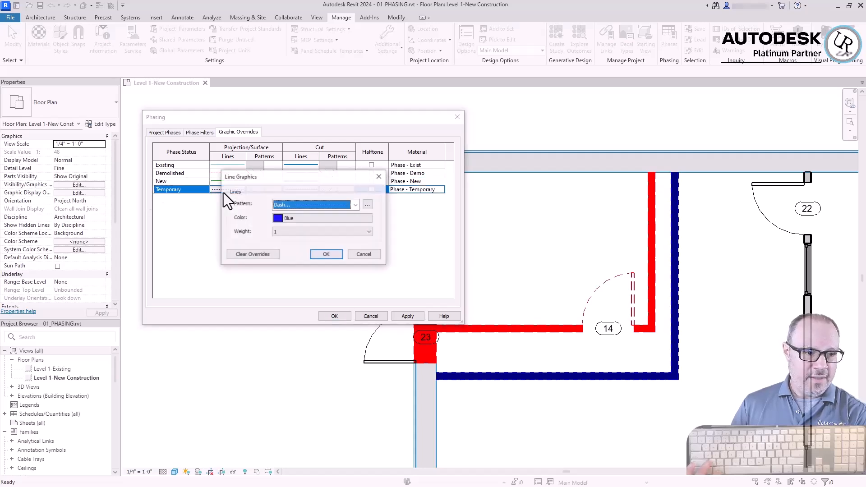
{"action": "left_click", "coordinate": [335, 256]}
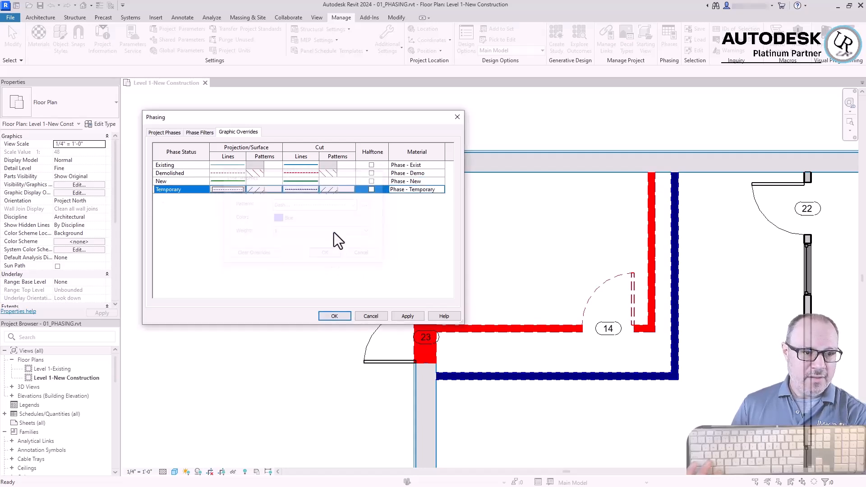
{"action": "left_click", "coordinate": [298, 190]}
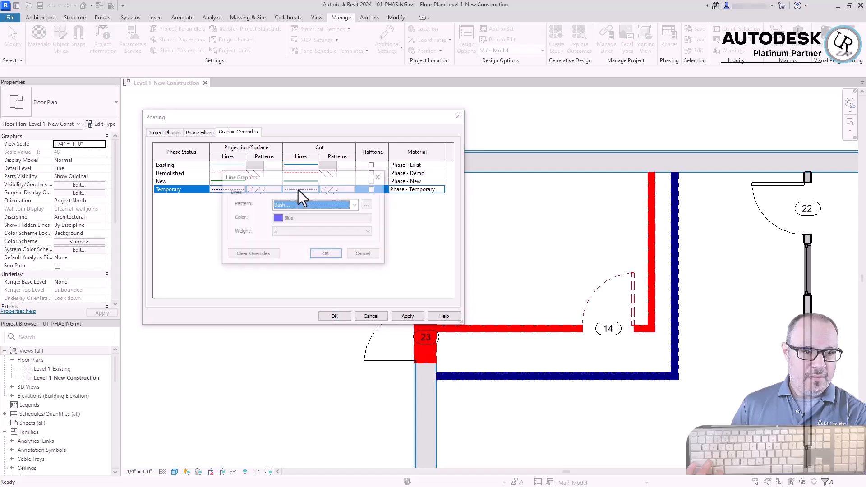
{"action": "left_click", "coordinate": [323, 255]}
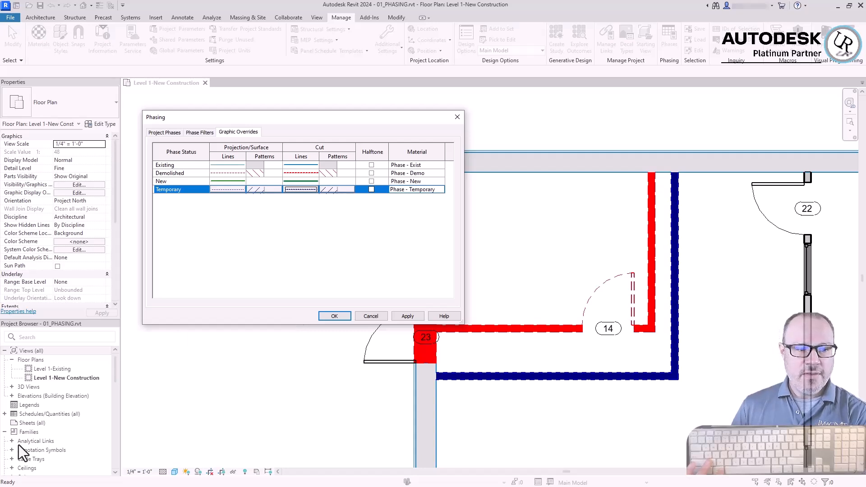
{"action": "left_click", "coordinate": [329, 317]}
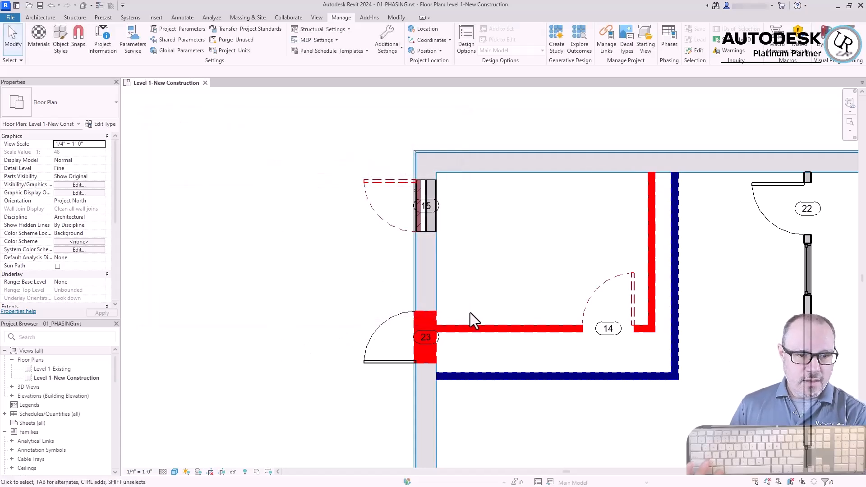
Preview the floor plan with its phase set to Existing, and switch the phase back to New Construction
{"action": "scroll", "coordinate": [56, 230], "scroll_direction": "down", "scroll_amount": 5}
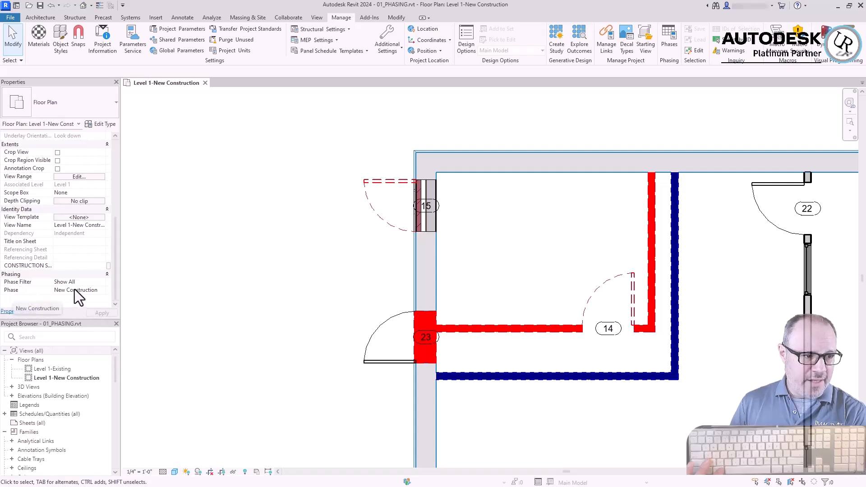
{"action": "left_click", "coordinate": [102, 291]}
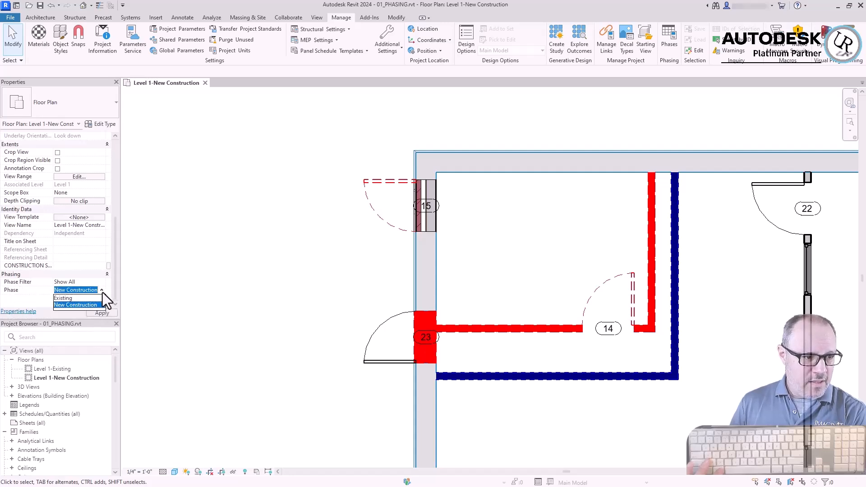
{"action": "left_click", "coordinate": [63, 298]}
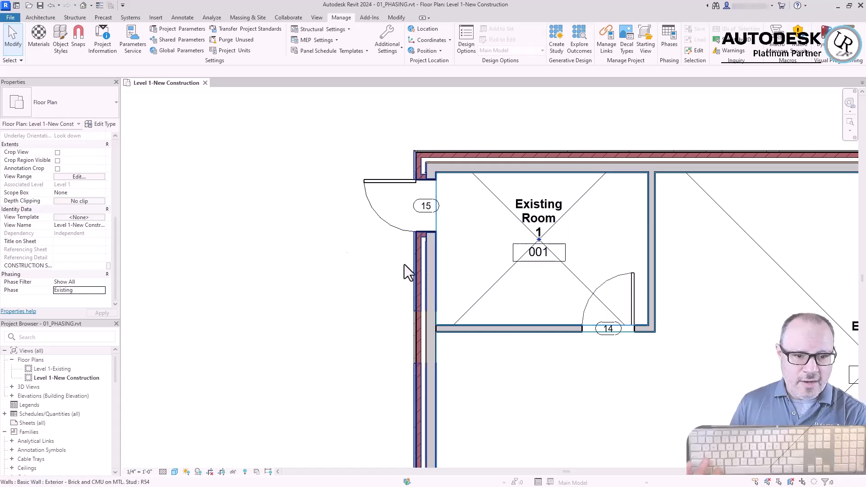
{"action": "scroll", "coordinate": [180, 149], "scroll_direction": "down", "scroll_amount": 3}
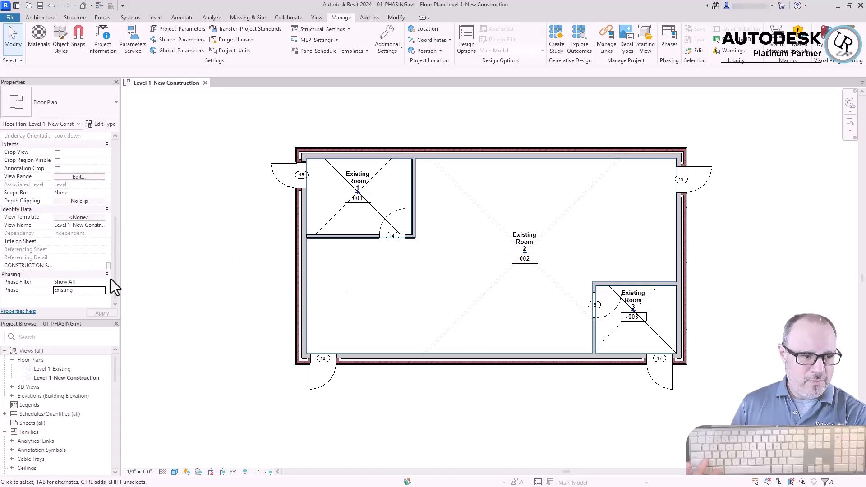
{"action": "left_click", "coordinate": [101, 292]}
{"action": "left_click", "coordinate": [79, 306]}
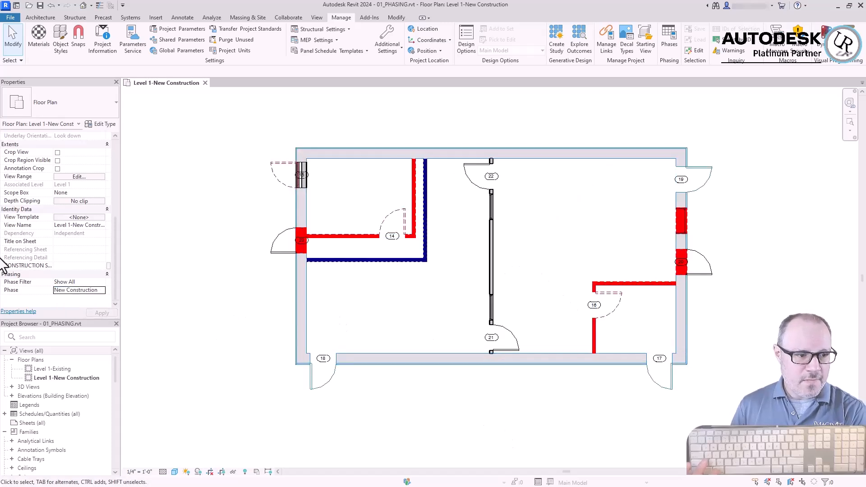
Preview the plan and the wall at door 23 with the phase filter set to None, and restore the Show All filter
{"action": "left_click", "coordinate": [101, 283]}
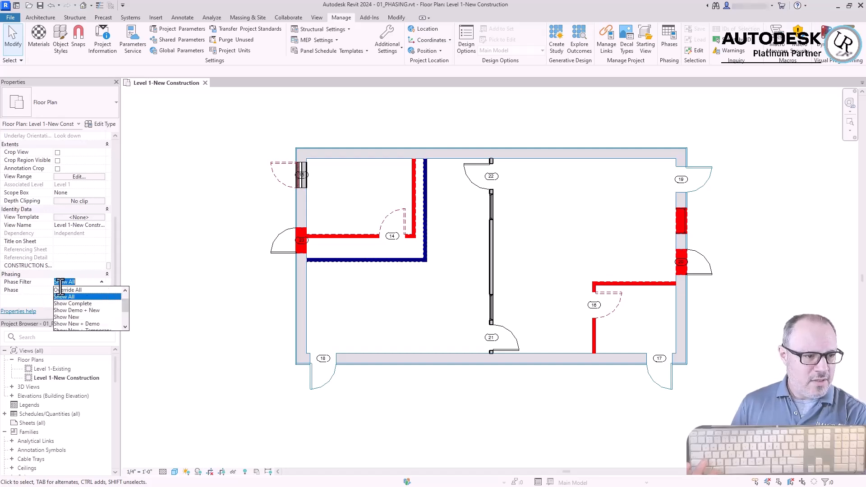
{"action": "scroll", "coordinate": [62, 299], "scroll_direction": "down", "scroll_amount": 2}
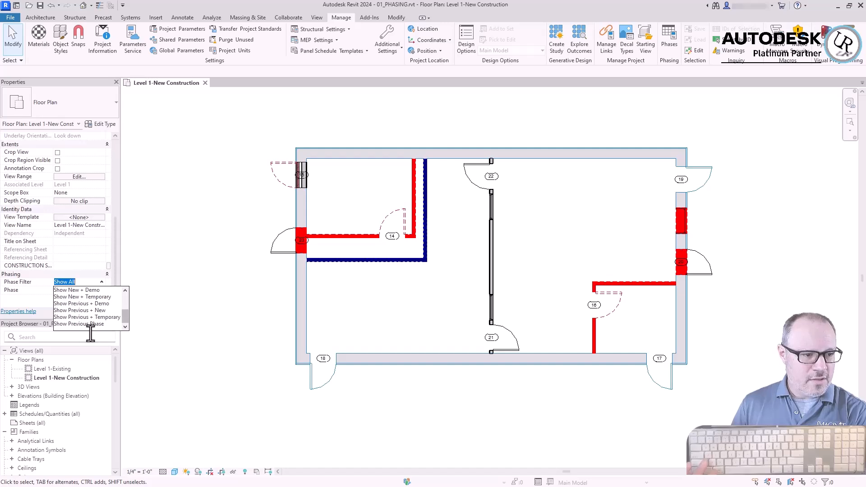
{"action": "scroll", "coordinate": [89, 324], "scroll_direction": "up", "scroll_amount": 3}
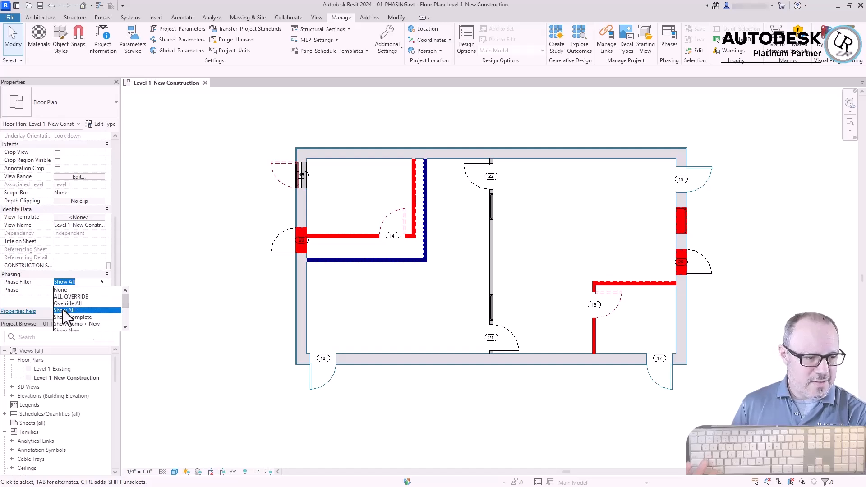
{"action": "left_click", "coordinate": [56, 291]}
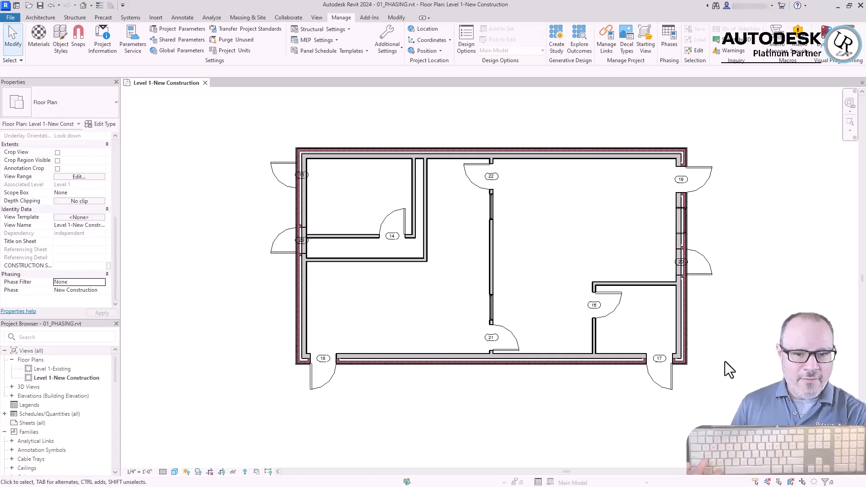
{"action": "scroll", "coordinate": [362, 240], "scroll_direction": "up", "scroll_amount": 4}
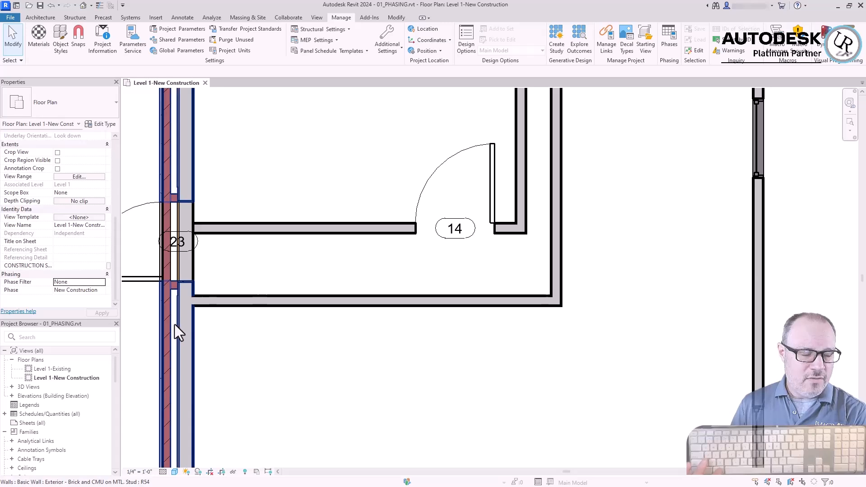
{"action": "scroll", "coordinate": [488, 297], "scroll_direction": "down", "scroll_amount": 2}
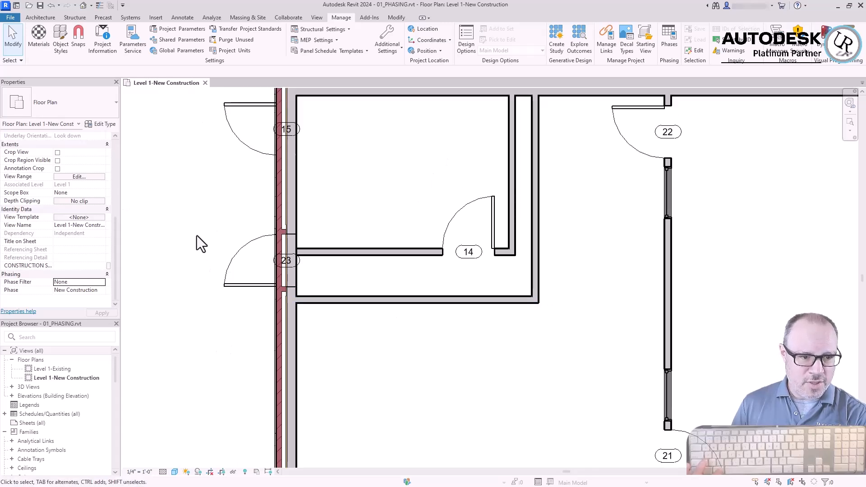
{"action": "left_click", "coordinate": [104, 282]}
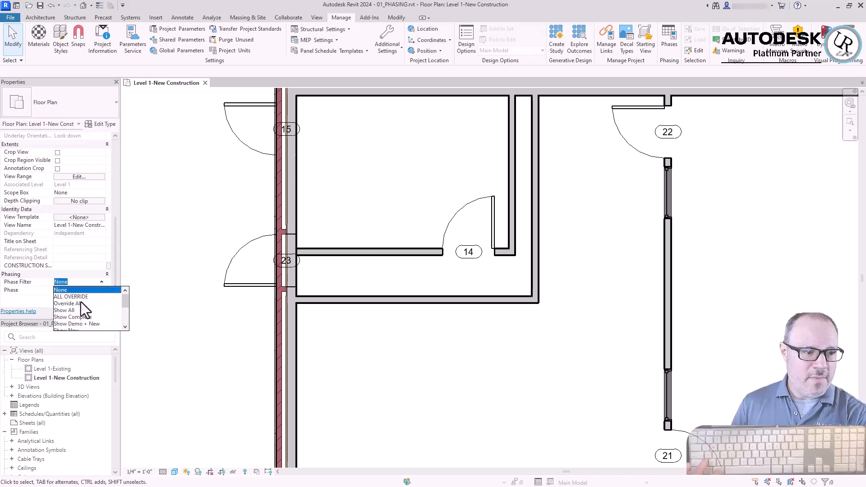
{"action": "left_click", "coordinate": [59, 310]}
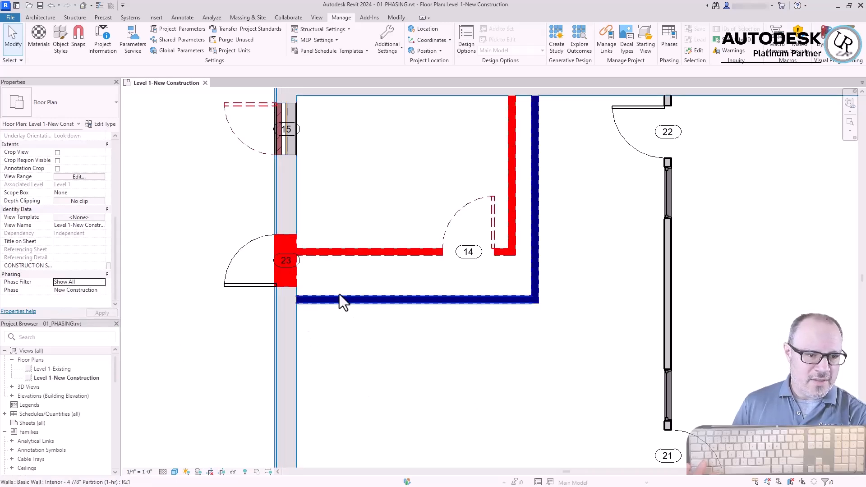
Check the created and demolished phases of the blue interior wall below door 14 and of the exterior wall at door 23
{"action": "left_click", "coordinate": [336, 252]}
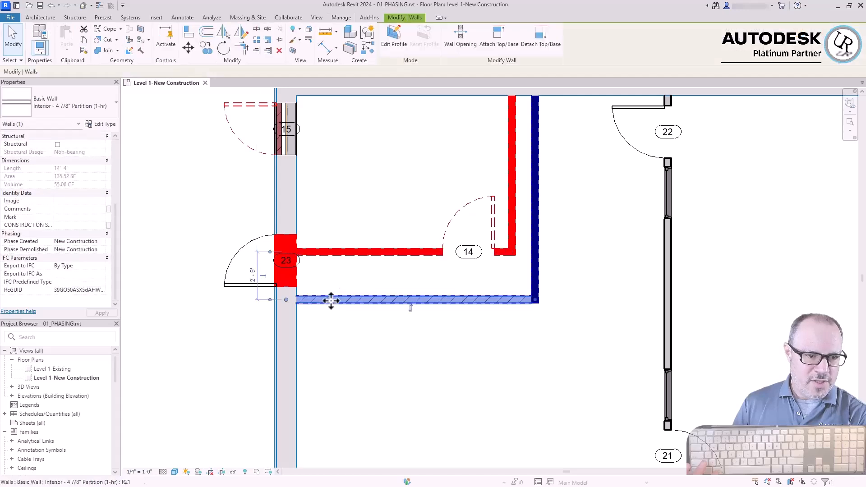
{"action": "left_click", "coordinate": [296, 337]}
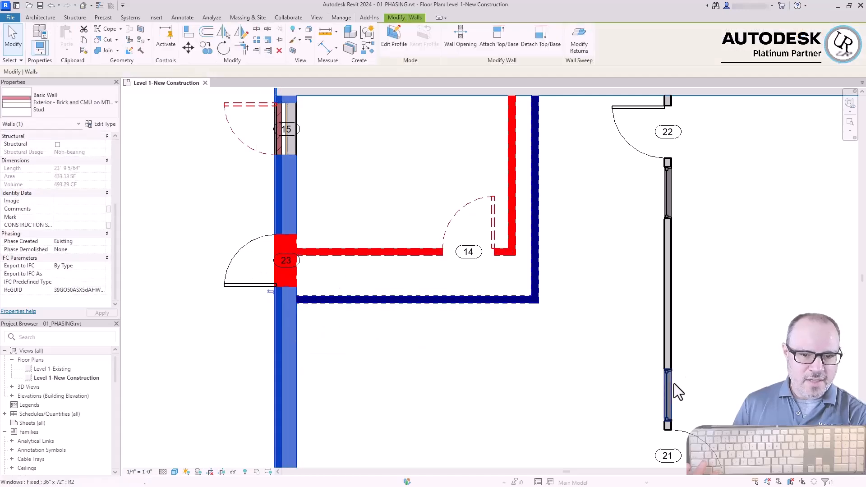
{"action": "key", "text": "Escape"}
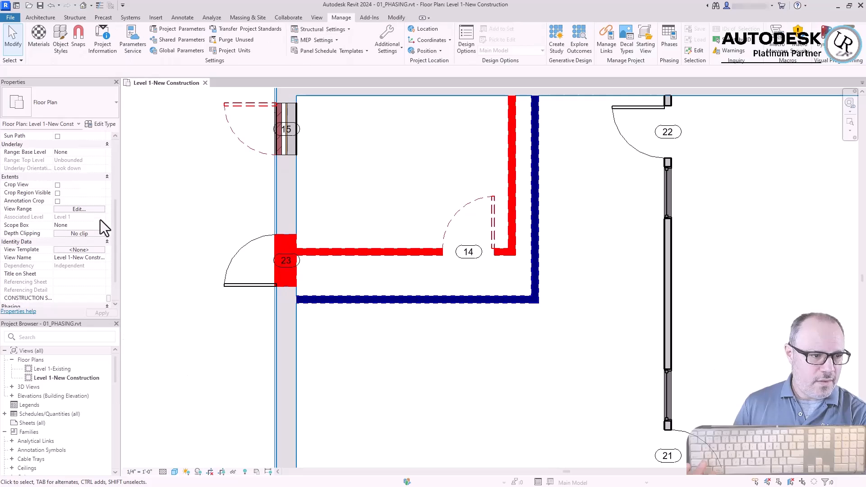
Preview the whole floor plan with the phase filter set to Show Complete
{"action": "scroll", "coordinate": [82, 274], "scroll_direction": "down", "scroll_amount": 2}
{"action": "left_click", "coordinate": [104, 283]}
{"action": "left_click", "coordinate": [102, 283]}
{"action": "left_click", "coordinate": [83, 320]}
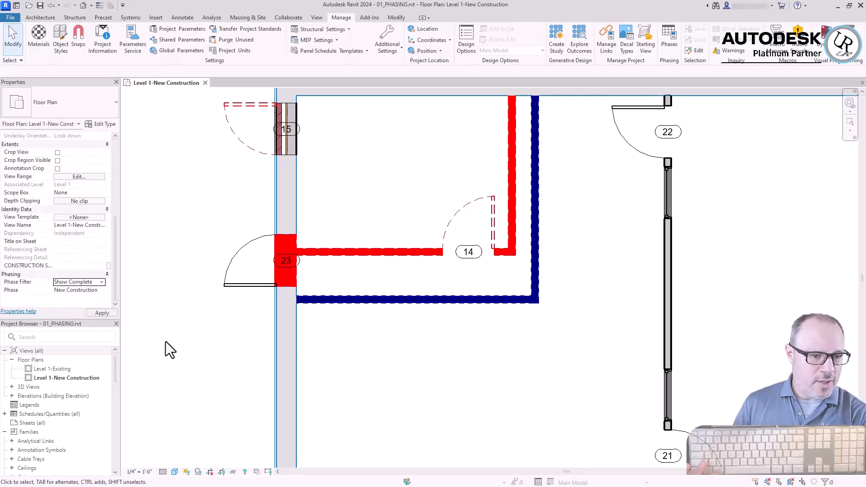
{"action": "scroll", "coordinate": [181, 223], "scroll_direction": "down", "scroll_amount": 4}
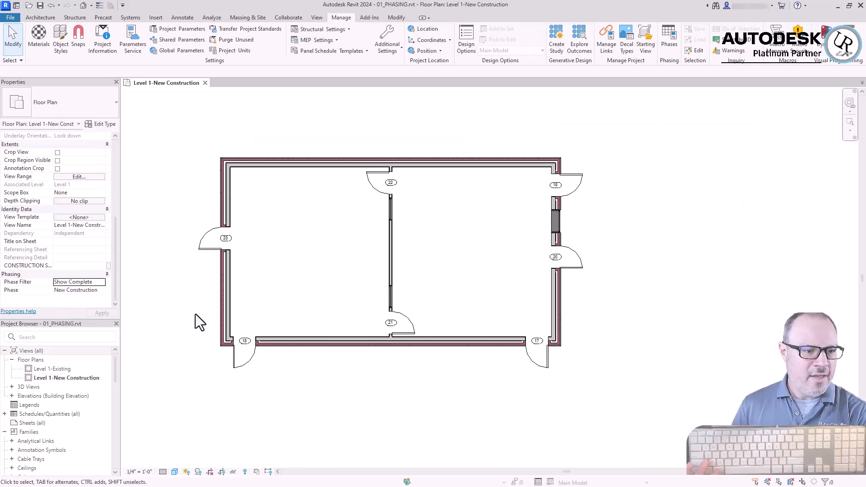
{"action": "scroll", "coordinate": [159, 217], "scroll_direction": "up", "scroll_amount": 2}
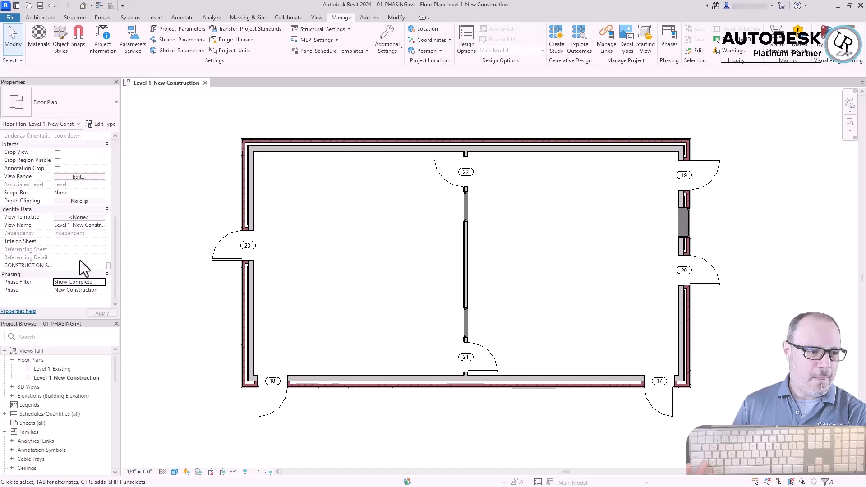
Preview the floor plan with the Show Demo + New phase filter and with the Show New filter
{"action": "left_click", "coordinate": [102, 283]}
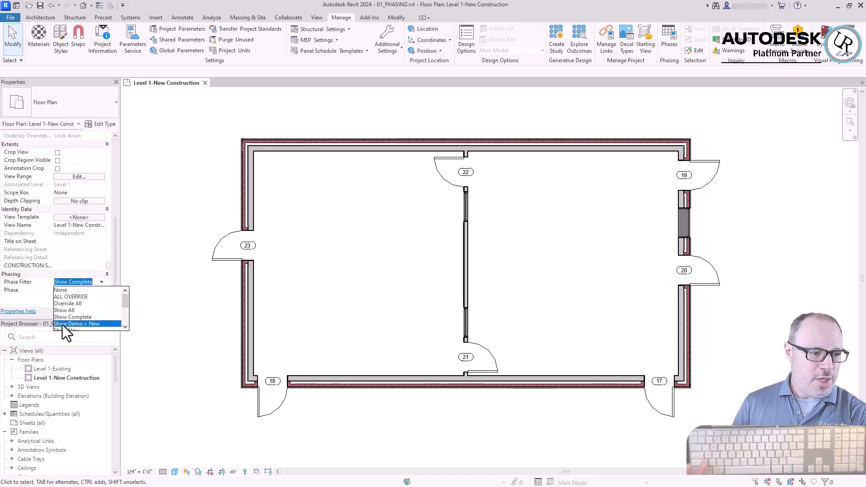
{"action": "left_click", "coordinate": [63, 325]}
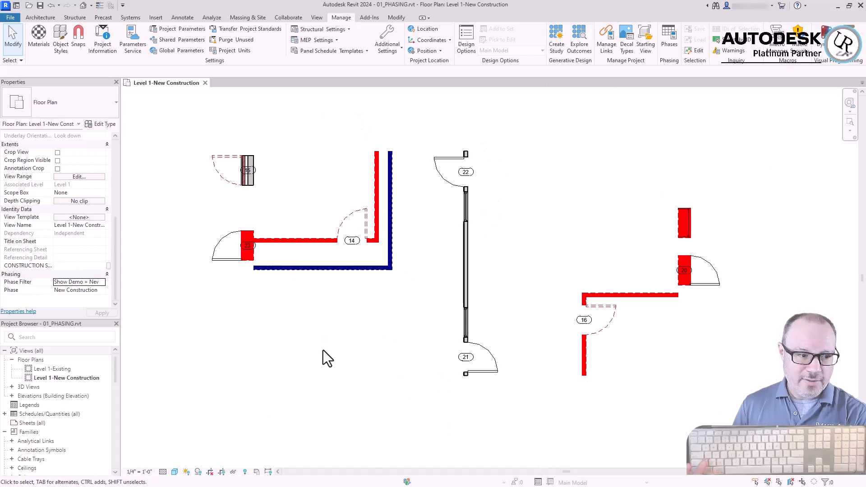
{"action": "left_click", "coordinate": [91, 280]}
{"action": "left_click", "coordinate": [102, 280]}
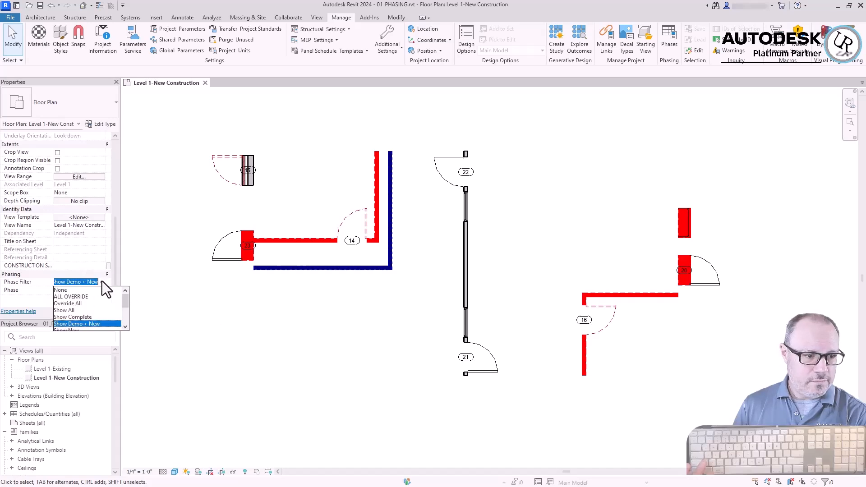
{"action": "scroll", "coordinate": [69, 302], "scroll_direction": "down", "scroll_amount": 1}
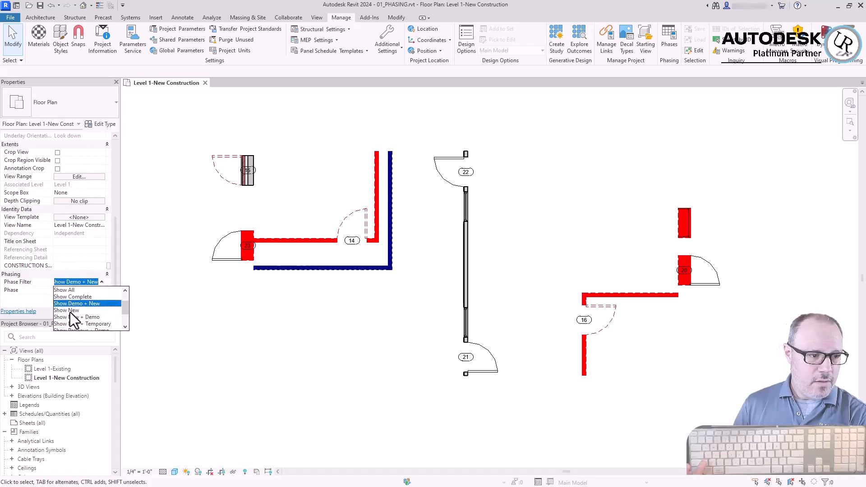
{"action": "left_click", "coordinate": [70, 311]}
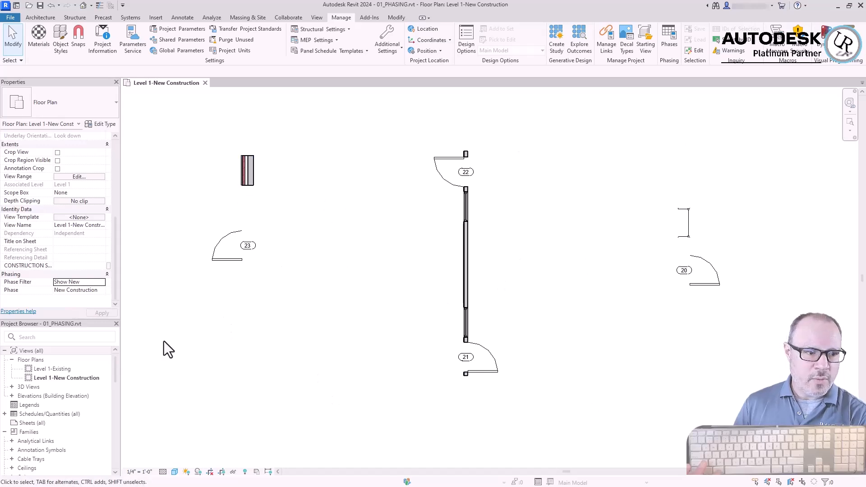
Preview the floor plan with the Show New + Demo, Show New + Temporary and Show Previous + Demo phase filters
{"action": "left_click", "coordinate": [102, 281]}
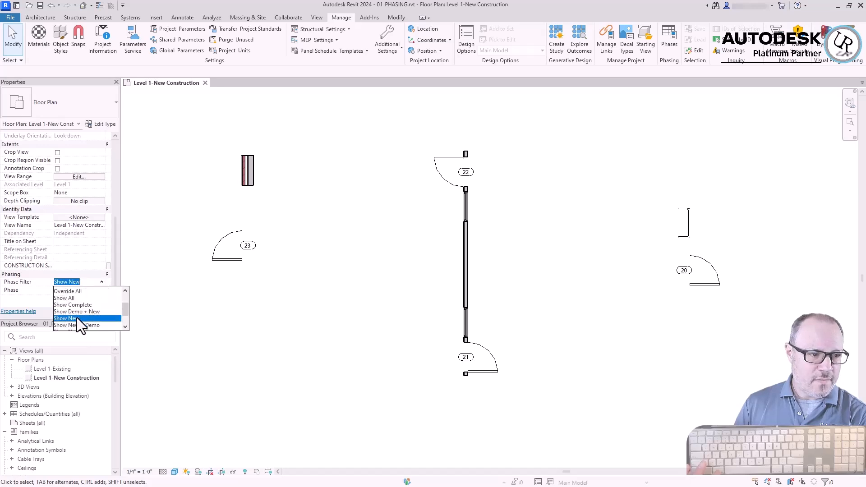
{"action": "left_click", "coordinate": [77, 310]}
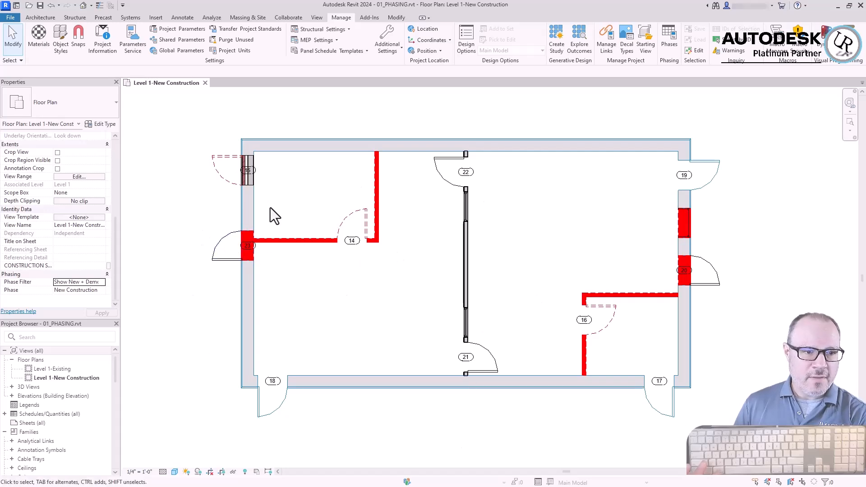
{"action": "left_click", "coordinate": [101, 284]}
{"action": "left_click", "coordinate": [88, 314]}
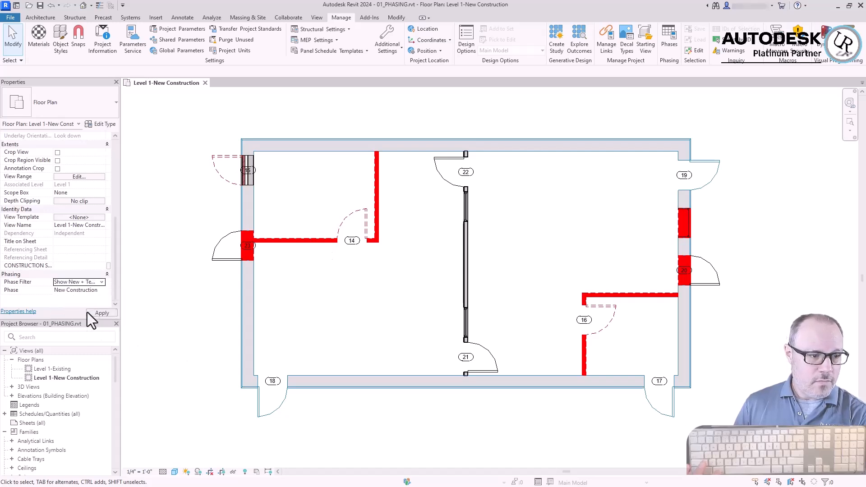
{"action": "left_click", "coordinate": [98, 313]}
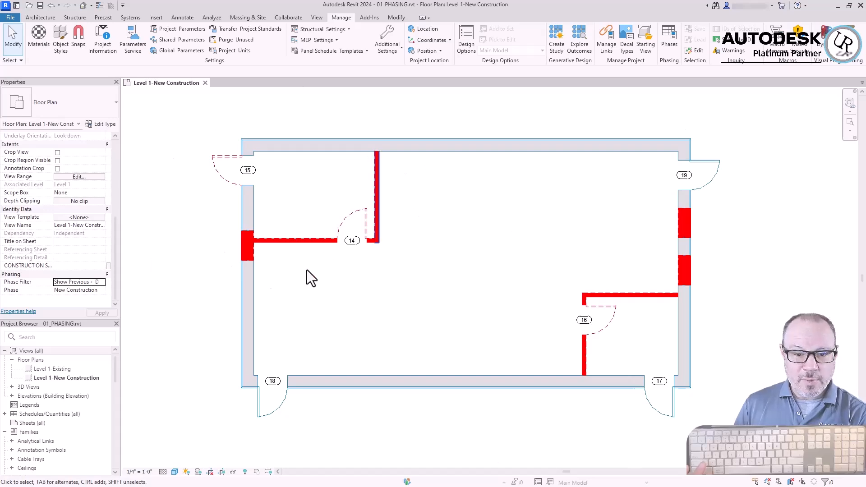
Preview the floor plan with the Show Previous + New, Show Previous + Temporary and Show Previous Phase filters
{"action": "left_click", "coordinate": [101, 282]}
{"action": "left_click", "coordinate": [75, 323]}
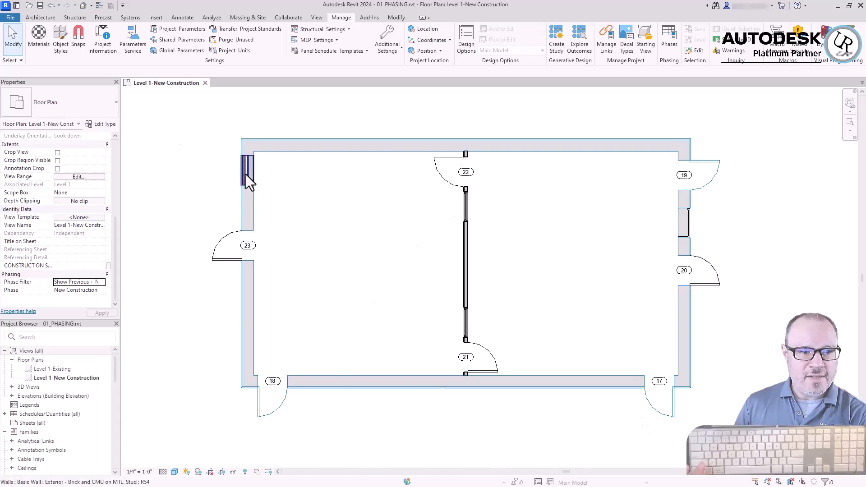
{"action": "left_click", "coordinate": [102, 282]}
{"action": "scroll", "coordinate": [103, 295], "scroll_direction": "down", "scroll_amount": 1}
{"action": "left_click", "coordinate": [103, 316]}
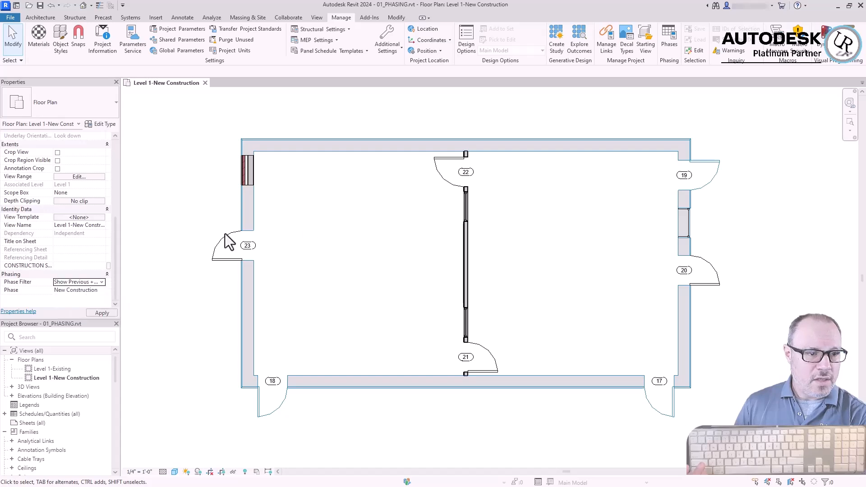
{"action": "left_click", "coordinate": [102, 282]}
{"action": "left_click", "coordinate": [79, 294]}
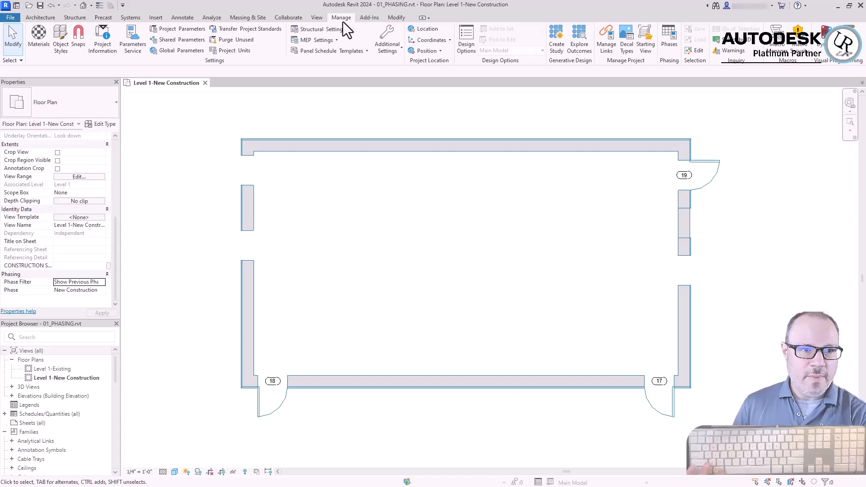
Review the phase filter definitions and the project phases in the phasing settings
{"action": "left_click", "coordinate": [671, 45]}
{"action": "left_click", "coordinate": [194, 134]}
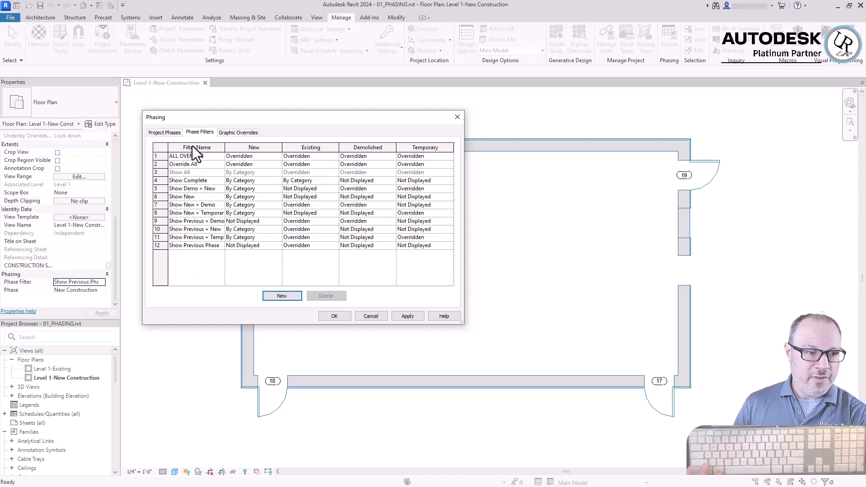
{"action": "left_click", "coordinate": [192, 213]}
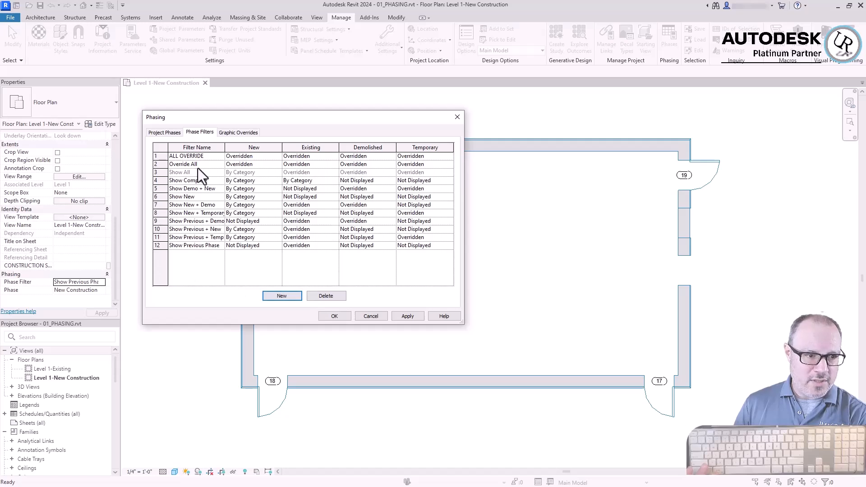
{"action": "left_click", "coordinate": [196, 245]}
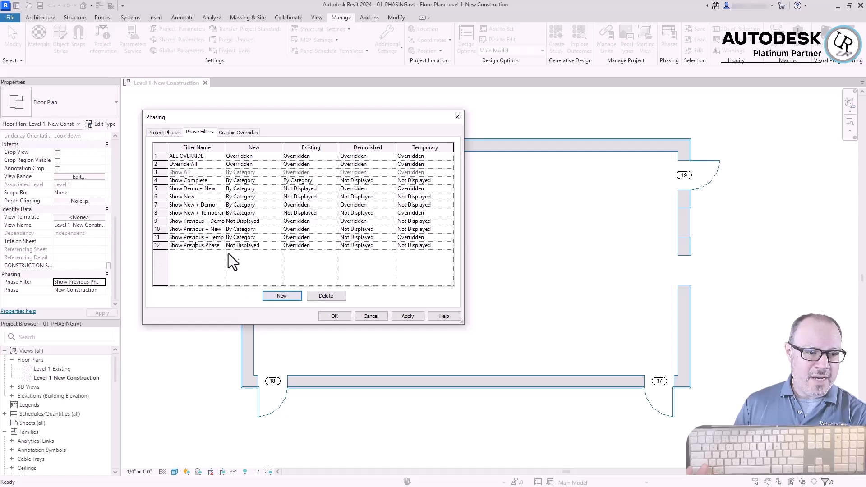
{"action": "mouse_move", "coordinate": [220, 245]}
{"action": "left_mouse_down"}
{"action": "mouse_move", "coordinate": [168, 240]}
{"action": "mouse_move", "coordinate": [231, 239]}
{"action": "left_mouse_up"}
{"action": "left_click", "coordinate": [186, 240]}
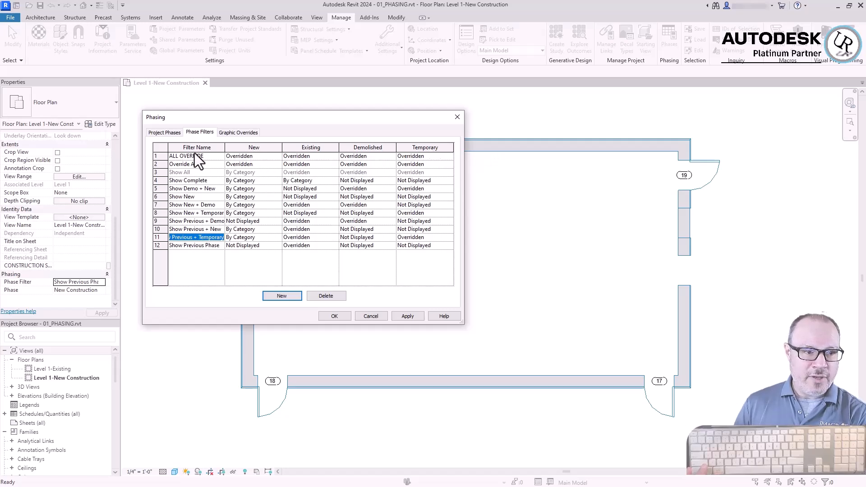
{"action": "left_click", "coordinate": [152, 133]}
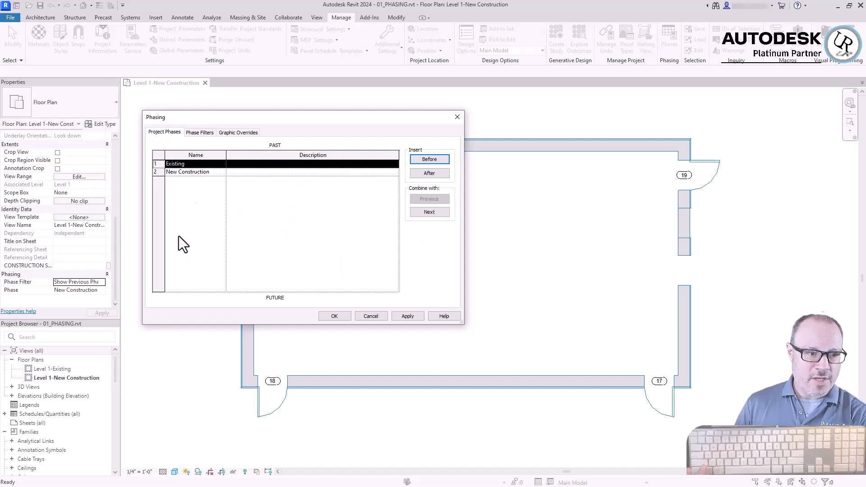
{"action": "left_click", "coordinate": [197, 133]}
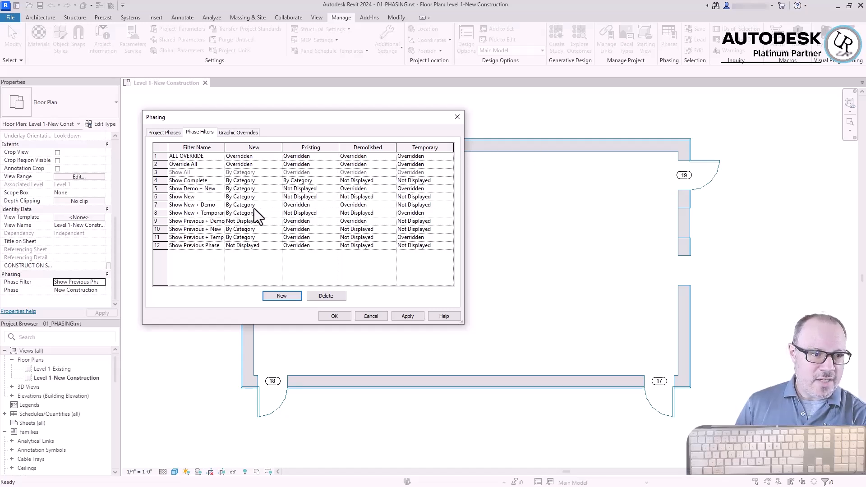
Try Overridden for the New status of the Show New filter, restore By Category, and accept the phasing settings
{"action": "left_click", "coordinate": [249, 200]}
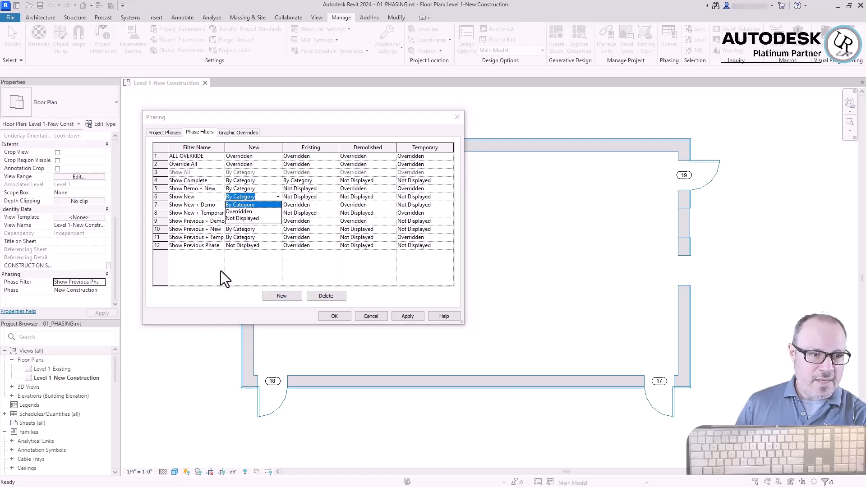
{"action": "left_click", "coordinate": [250, 208]}
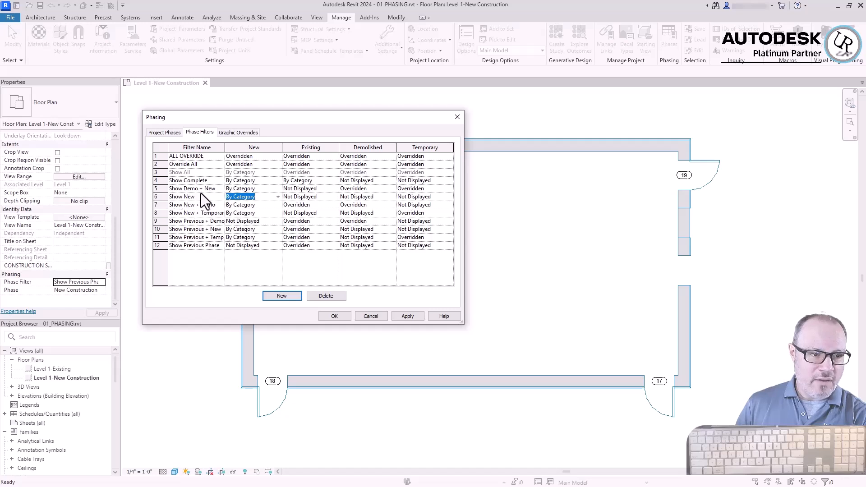
{"action": "left_click", "coordinate": [247, 213]}
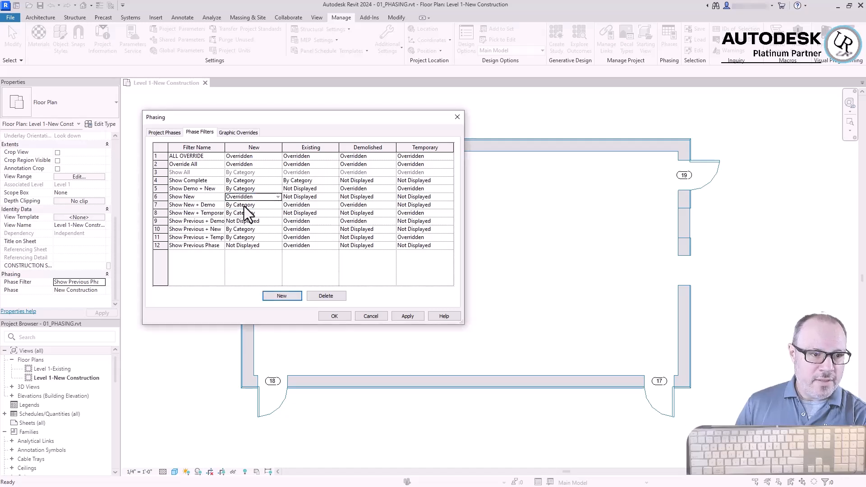
{"action": "left_click", "coordinate": [234, 134]}
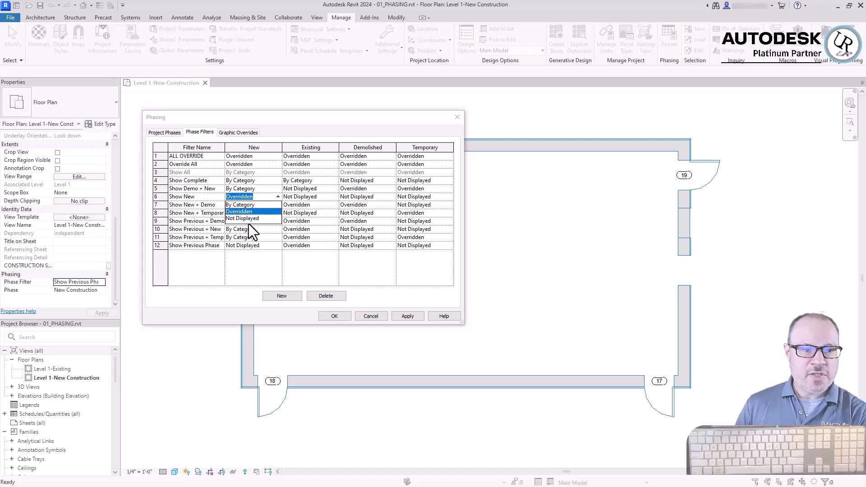
{"action": "left_click", "coordinate": [241, 205]}
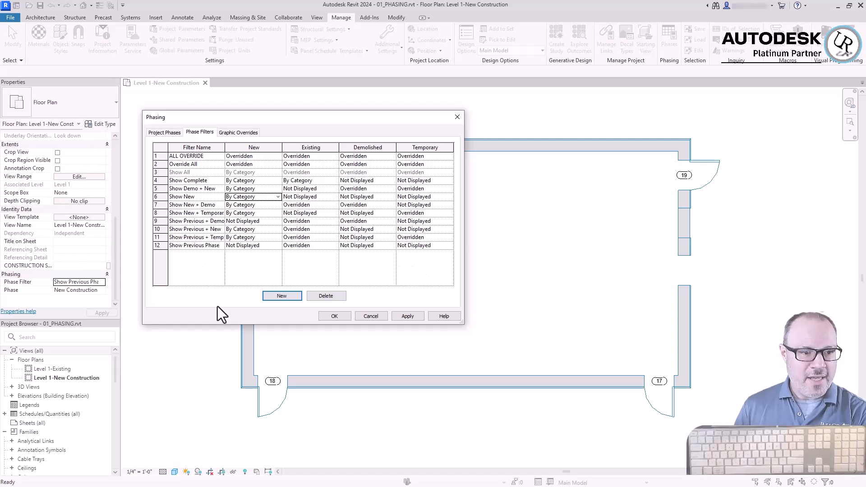
{"action": "left_click", "coordinate": [331, 318]}
Set the floor plan's phase filter to None
{"action": "scroll", "coordinate": [356, 125], "scroll_direction": "down", "scroll_amount": 4}
{"action": "scroll", "coordinate": [397, 435], "scroll_direction": "up", "scroll_amount": 2}
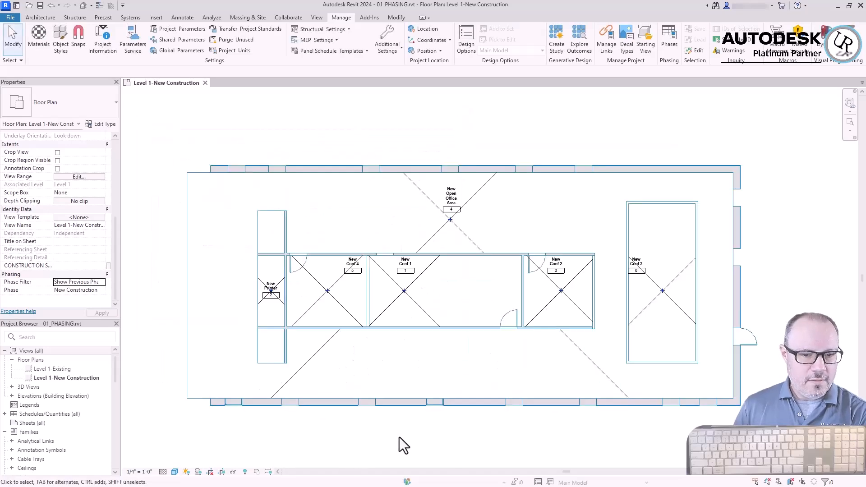
{"action": "scroll", "coordinate": [399, 437], "scroll_direction": "down", "scroll_amount": 3}
{"action": "scroll", "coordinate": [323, 205], "scroll_direction": "up", "scroll_amount": 3}
{"action": "left_click", "coordinate": [101, 282]}
{"action": "scroll", "coordinate": [92, 317], "scroll_direction": "up", "scroll_amount": 3}
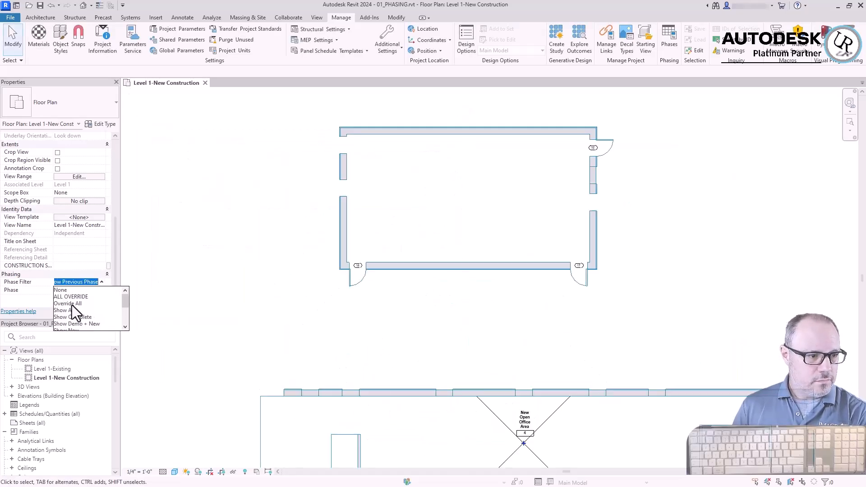
{"action": "left_click", "coordinate": [66, 312]}
{"action": "left_click", "coordinate": [90, 282]}
{"action": "scroll", "coordinate": [68, 311], "scroll_direction": "up", "scroll_amount": 3}
{"action": "left_click", "coordinate": [60, 290]}
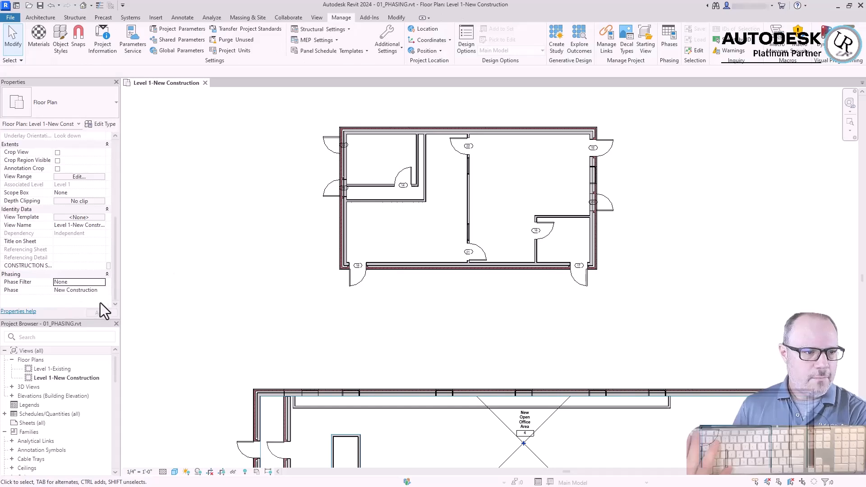
Set the floor plan's phase to Existing and check the phase property of Existing Room 1
{"action": "left_click", "coordinate": [68, 300]}
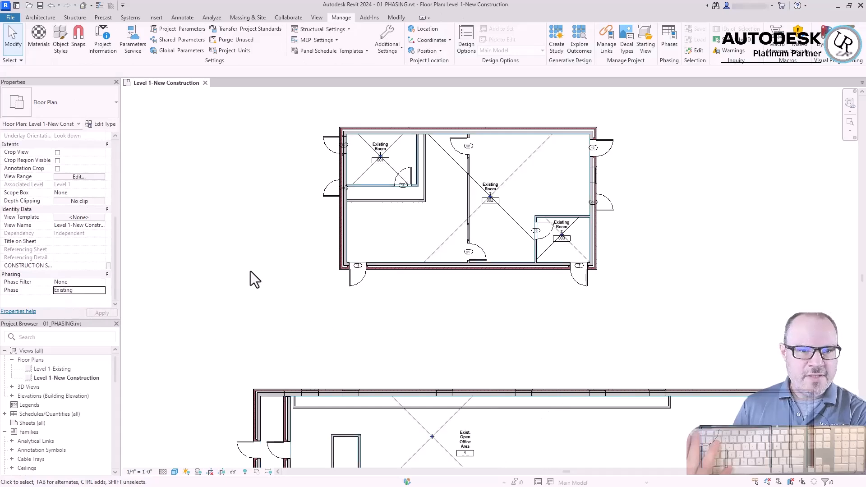
{"action": "scroll", "coordinate": [468, 286], "scroll_direction": "up", "scroll_amount": 3}
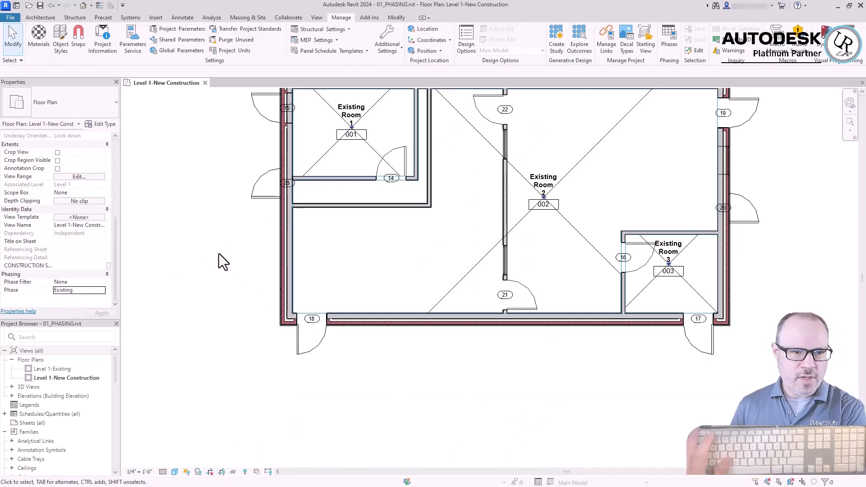
{"action": "left_click", "coordinate": [314, 166]}
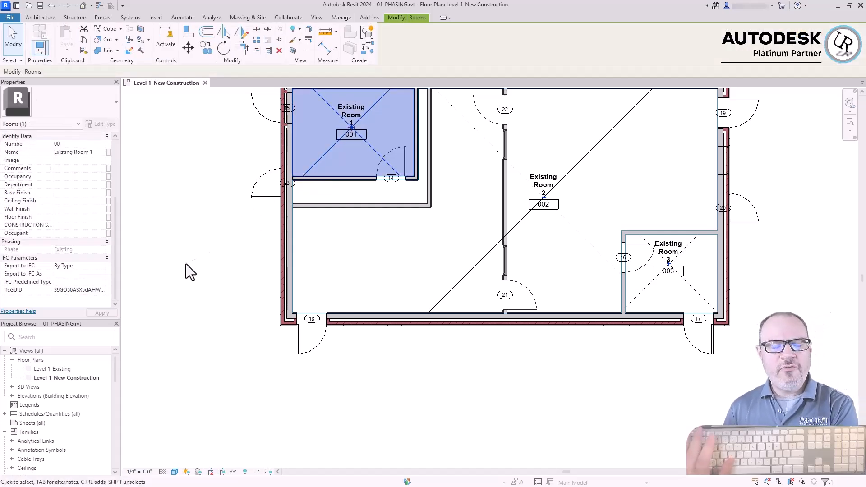
Compare the phase of Existing Room 1 with the created and demolished phases of the inner and outer walls around it
{"action": "left_click", "coordinate": [201, 265]}
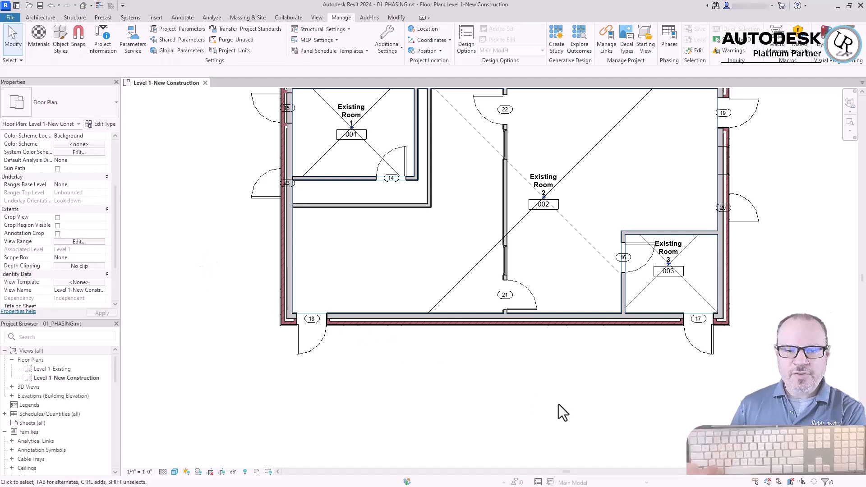
{"action": "scroll", "coordinate": [559, 405], "scroll_direction": "down", "scroll_amount": 2}
{"action": "scroll", "coordinate": [448, 264], "scroll_direction": "up", "scroll_amount": 4}
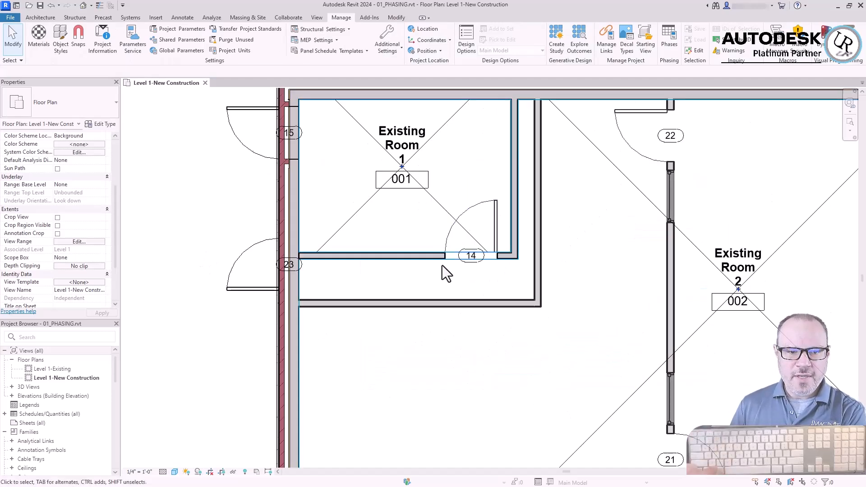
{"action": "left_click", "coordinate": [439, 204]}
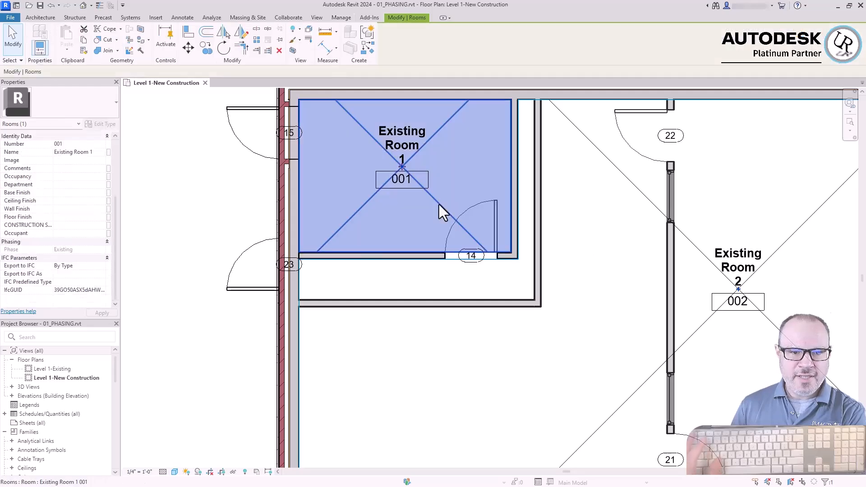
{"action": "left_click", "coordinate": [513, 247]}
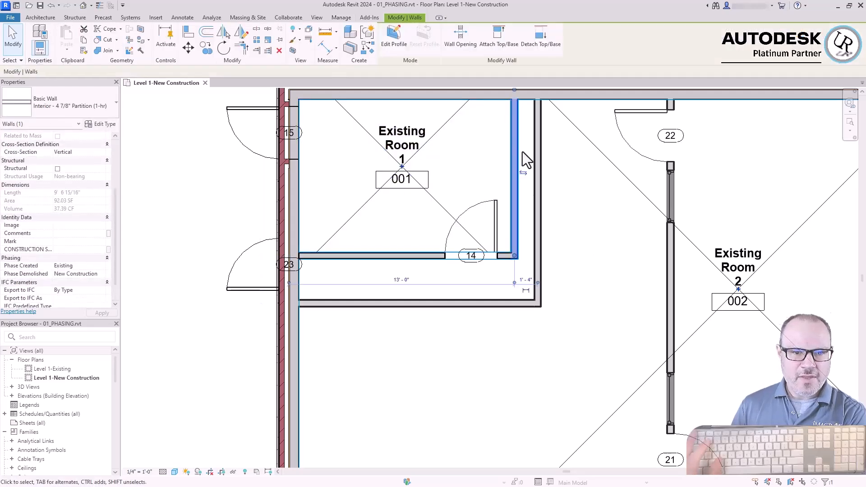
{"action": "key", "text": "Escape"}
{"action": "left_click", "coordinate": [536, 259]}
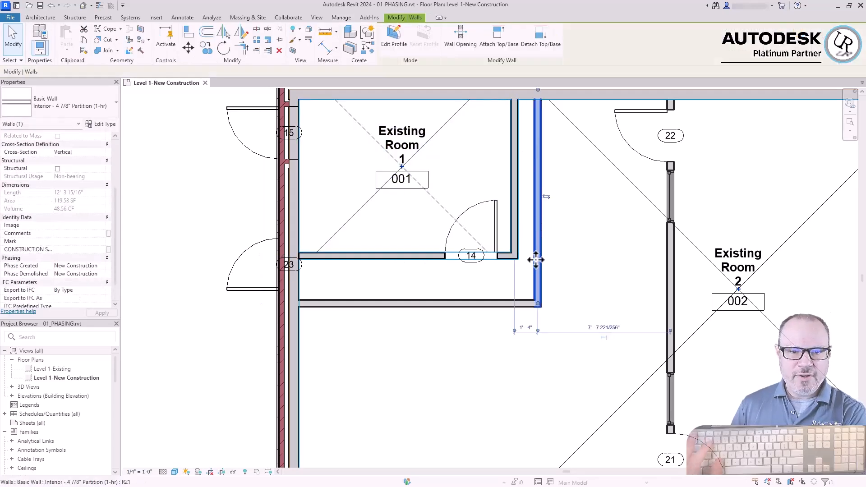
{"action": "left_click", "coordinate": [487, 302]}
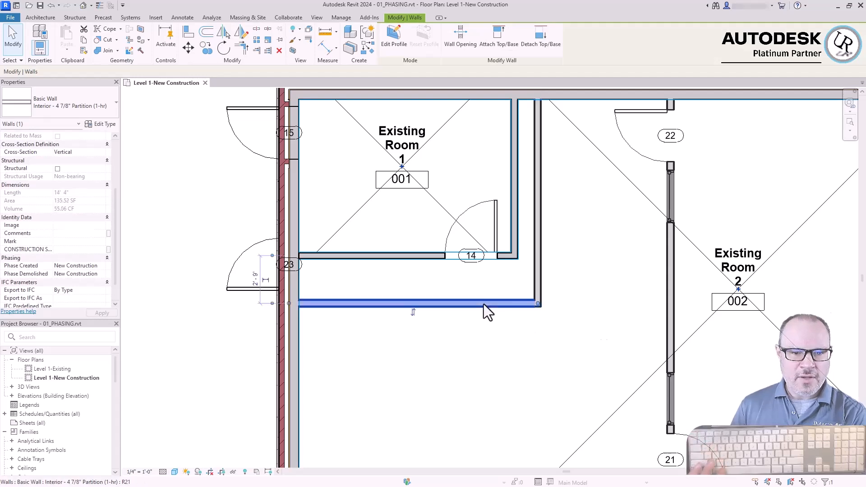
{"action": "left_click", "coordinate": [436, 198]}
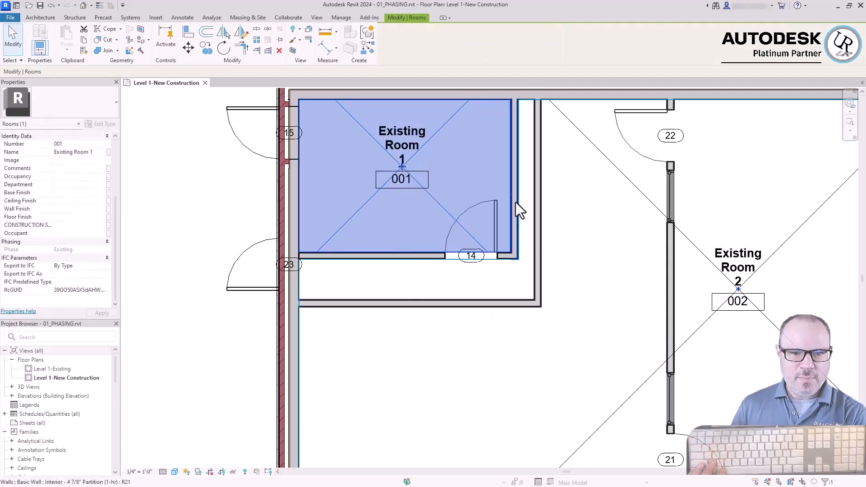
{"action": "left_click", "coordinate": [426, 254]}
{"action": "scroll", "coordinate": [465, 248], "scroll_direction": "down", "scroll_amount": 3}
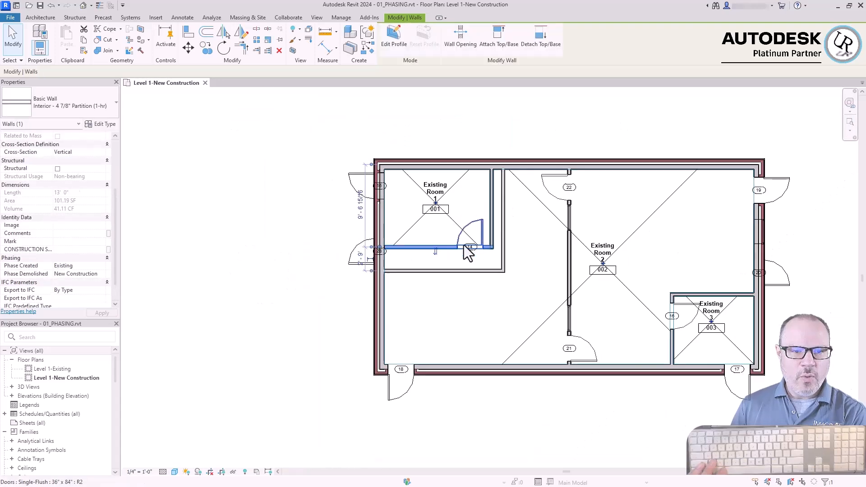
{"action": "left_click", "coordinate": [273, 271]}
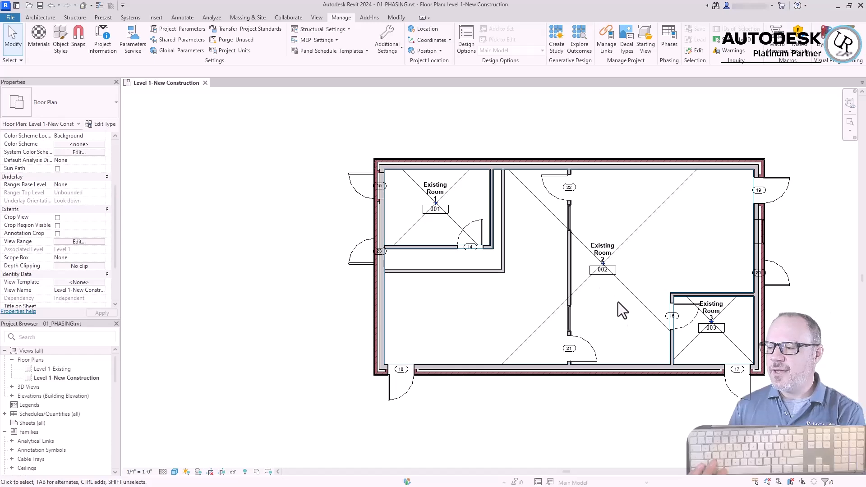
Select Existing Rooms 1, 2 and 3 together and copy them to the clipboard
{"action": "middle_click_drag", "start_coordinate": [694, 339], "coordinate": [649, 332]}
{"action": "left_click", "coordinate": [648, 332]}
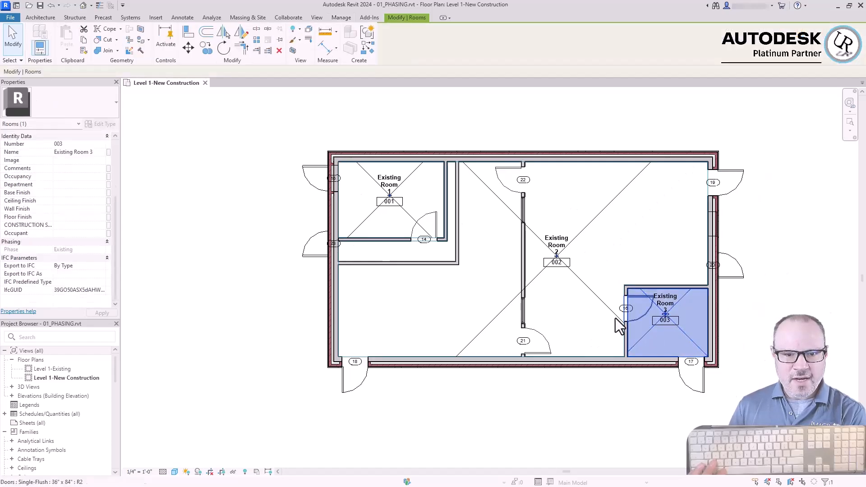
{"action": "left_click", "coordinate": [600, 300], "text": "ctrl"}
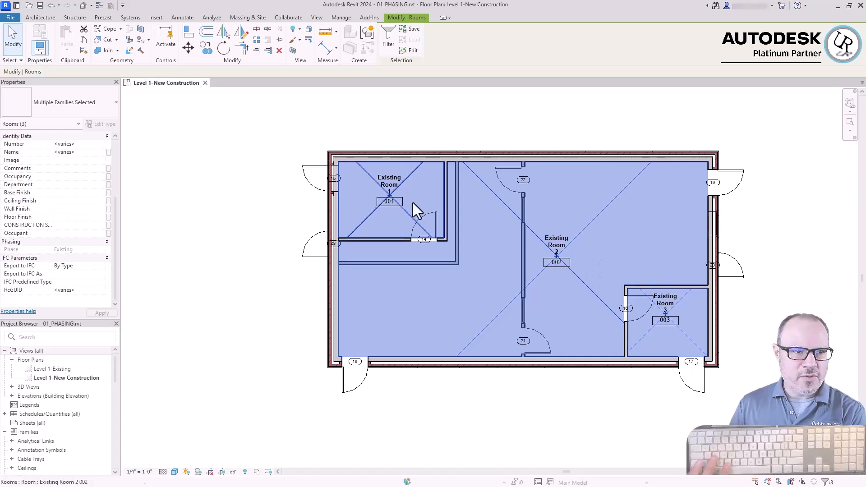
{"action": "left_click", "coordinate": [83, 40]}
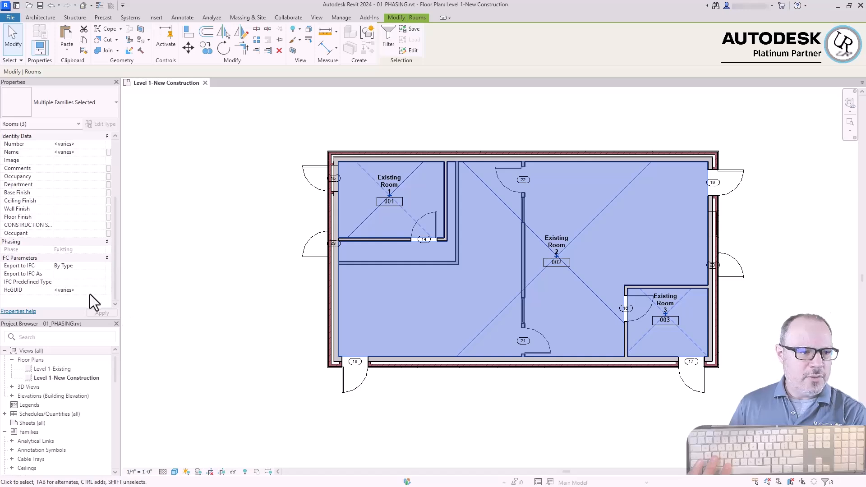
Set the floor plan's phase to New Construction
{"action": "left_click", "coordinate": [169, 312]}
{"action": "left_click", "coordinate": [101, 290]}
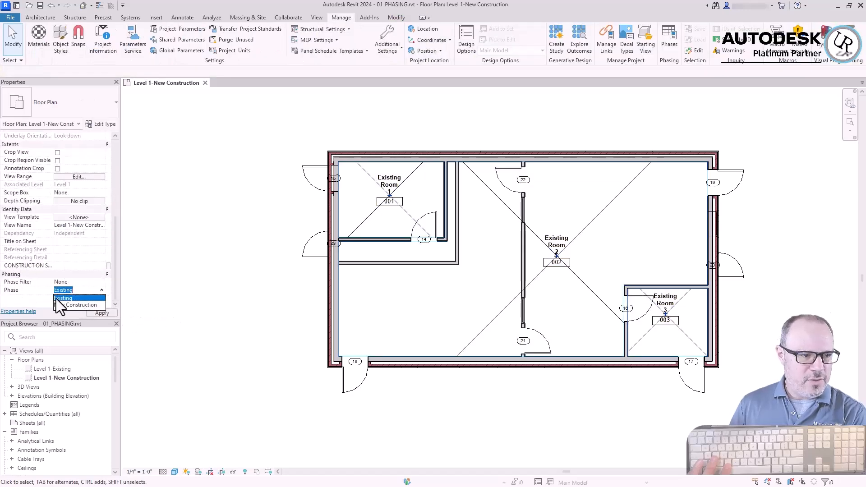
{"action": "left_click", "coordinate": [68, 305]}
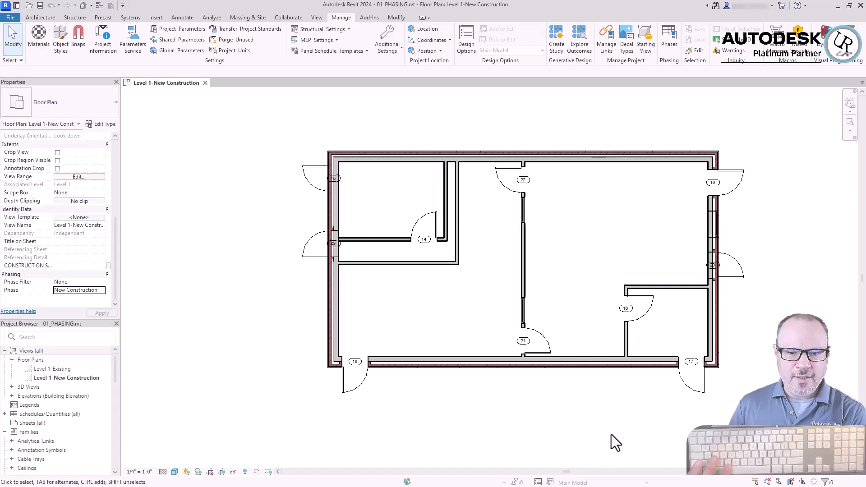
Paste the copied rooms into the floor plan, aligned to the same place
{"action": "left_click_drag", "start_coordinate": [802, 422], "coordinate": [275, 131]}
{"action": "left_click", "coordinate": [276, 130]}
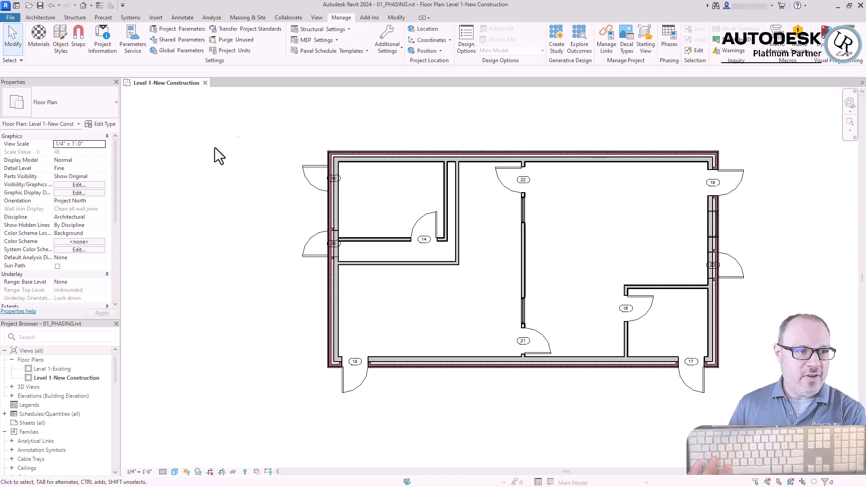
{"action": "left_click", "coordinate": [393, 19]}
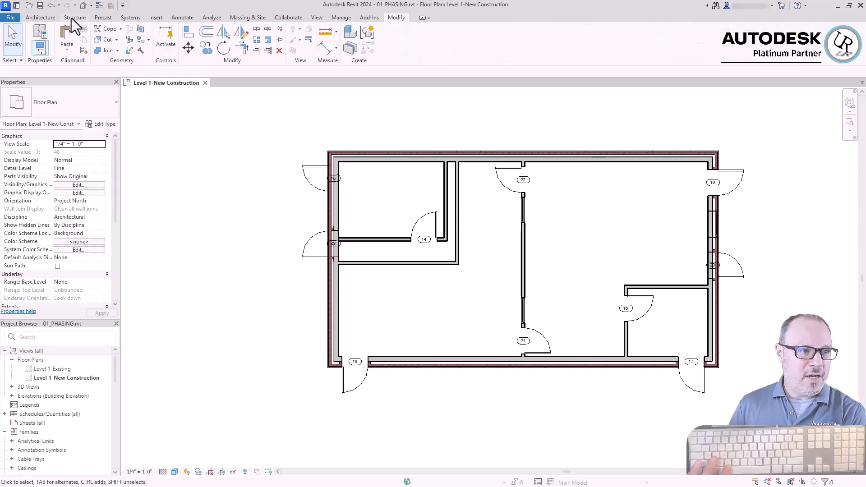
{"action": "left_click", "coordinate": [66, 47]}
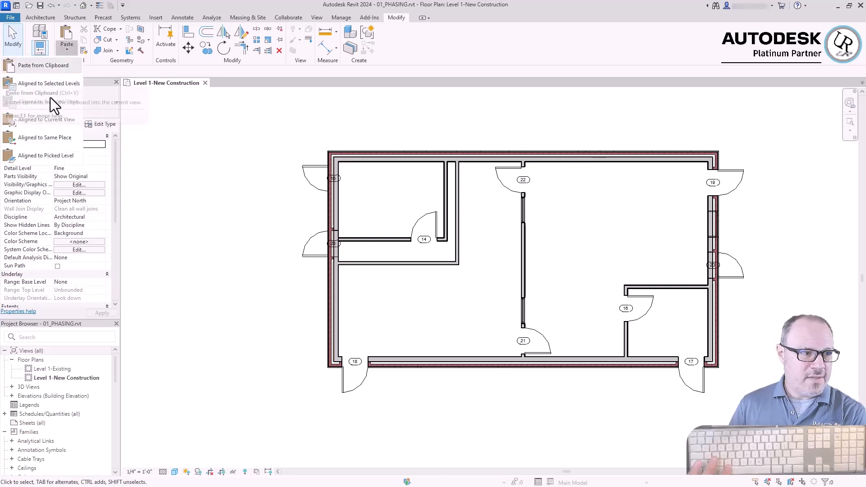
{"action": "left_click", "coordinate": [48, 137]}
Examine the boundaries of the pasted rooms 001 and 002 and the phasing of the wall containing door 16
{"action": "scroll", "coordinate": [442, 262], "scroll_direction": "up", "scroll_amount": 2}
{"action": "left_click", "coordinate": [497, 296]}
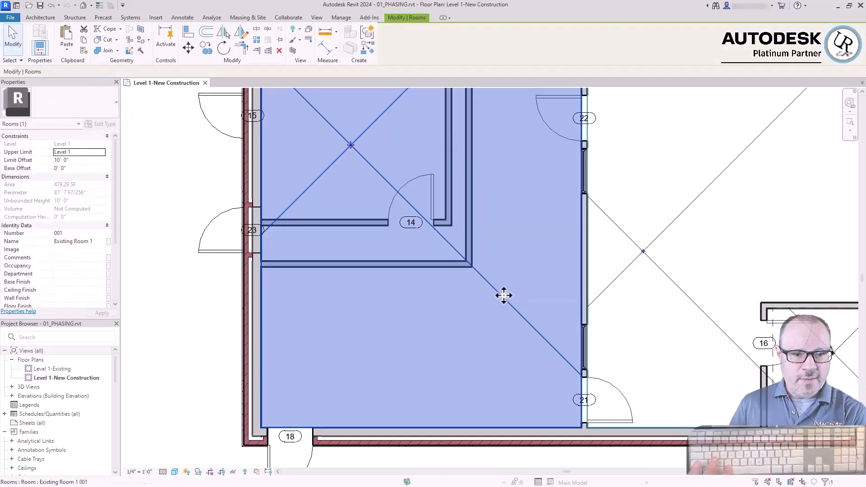
{"action": "scroll", "coordinate": [321, 210], "scroll_direction": "down", "scroll_amount": 2}
{"action": "left_click", "coordinate": [526, 288]}
{"action": "left_click", "coordinate": [496, 215]}
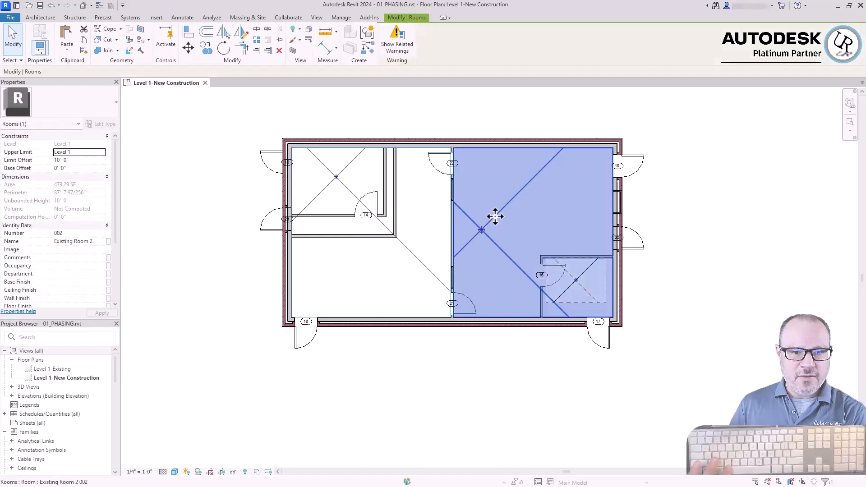
{"action": "key", "text": "Escape"}
{"action": "scroll", "coordinate": [557, 324], "scroll_direction": "up", "scroll_amount": 3}
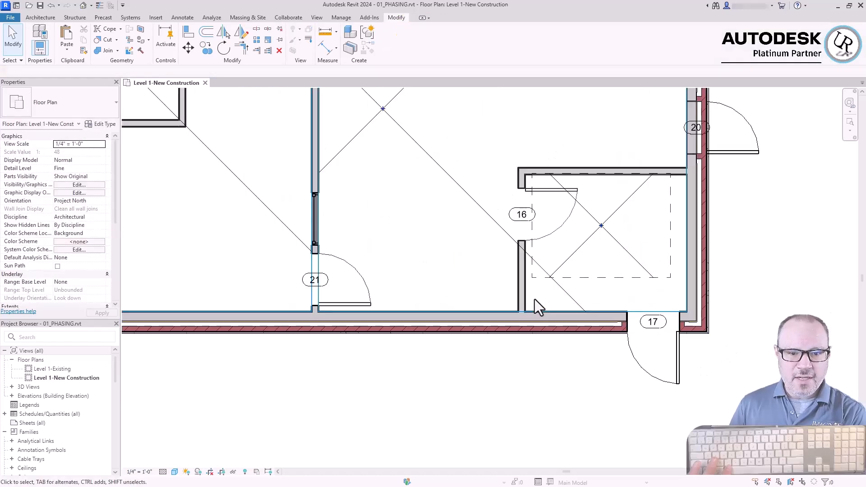
{"action": "left_click", "coordinate": [524, 297]}
{"action": "scroll", "coordinate": [16, 227], "scroll_direction": "down", "scroll_amount": 5}
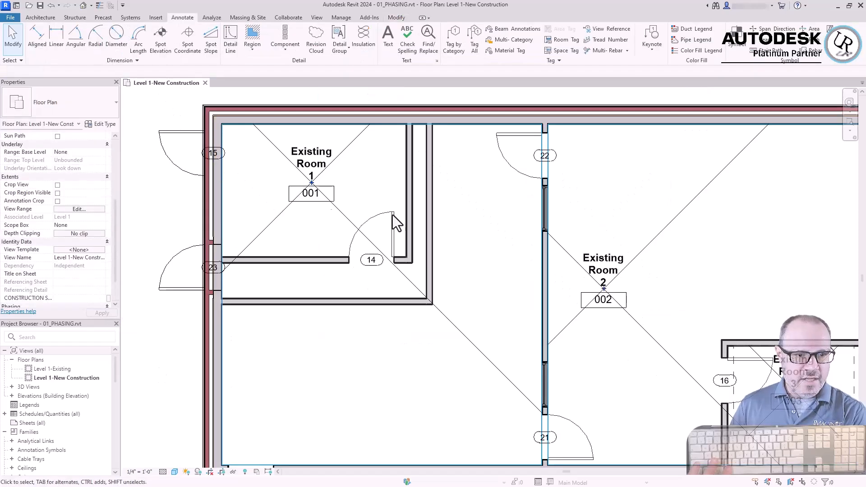
Check the phase of the pasted Existing Room 1 and the phasing of its inner walls and the partition beside Existing Room 2
{"action": "left_click", "coordinate": [339, 210]}
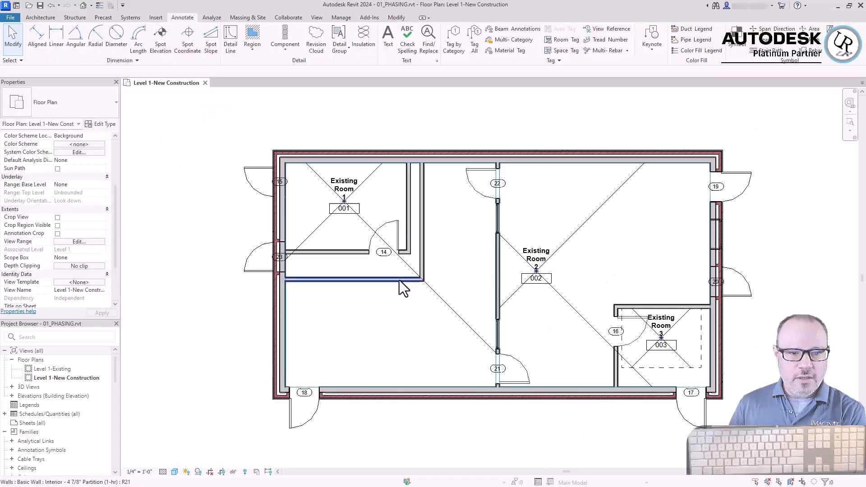
{"action": "left_click", "coordinate": [399, 280]}
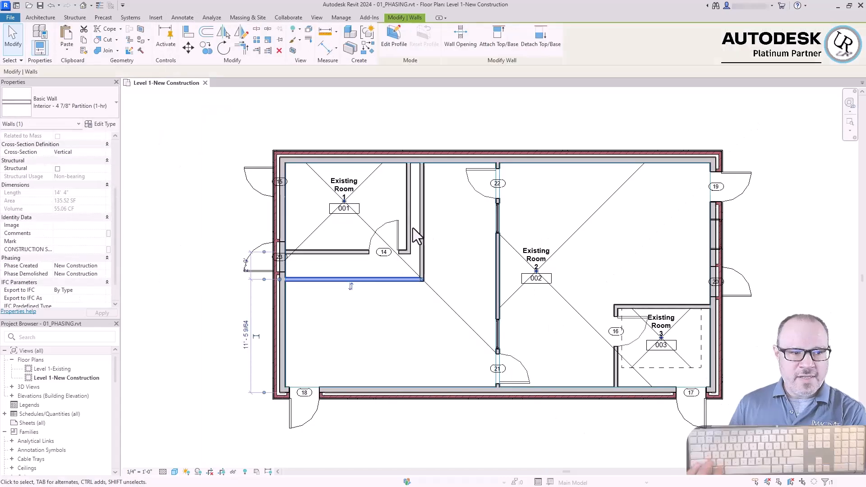
{"action": "scroll", "coordinate": [393, 283], "scroll_direction": "up", "scroll_amount": 2}
{"action": "left_click", "coordinate": [439, 239], "text": "ctrl"}
{"action": "left_click", "coordinate": [417, 236], "text": "ctrl"}
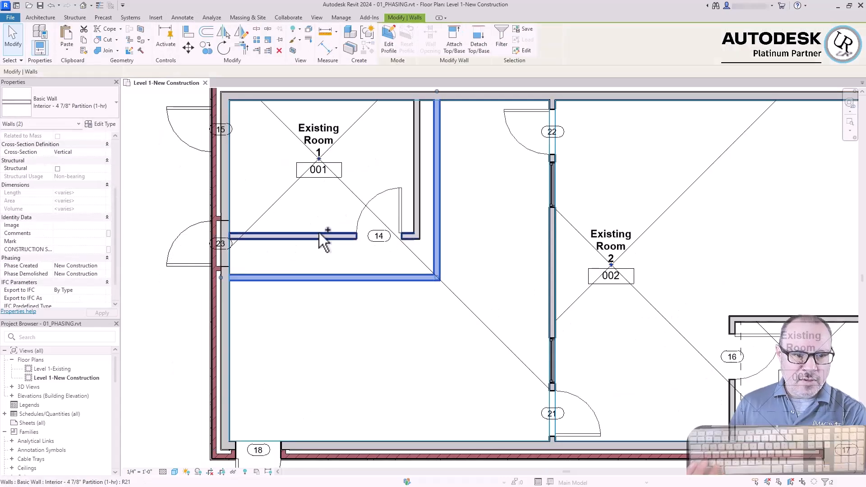
{"action": "left_click", "coordinate": [308, 236], "text": "ctrl"}
{"action": "left_click", "coordinate": [157, 178]}
{"action": "left_click", "coordinate": [552, 288]}
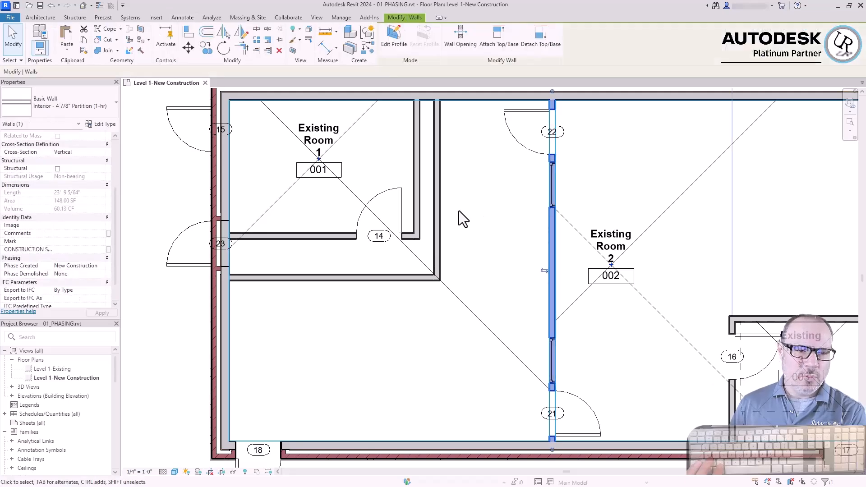
{"action": "scroll", "coordinate": [292, 195], "scroll_direction": "down", "scroll_amount": 2}
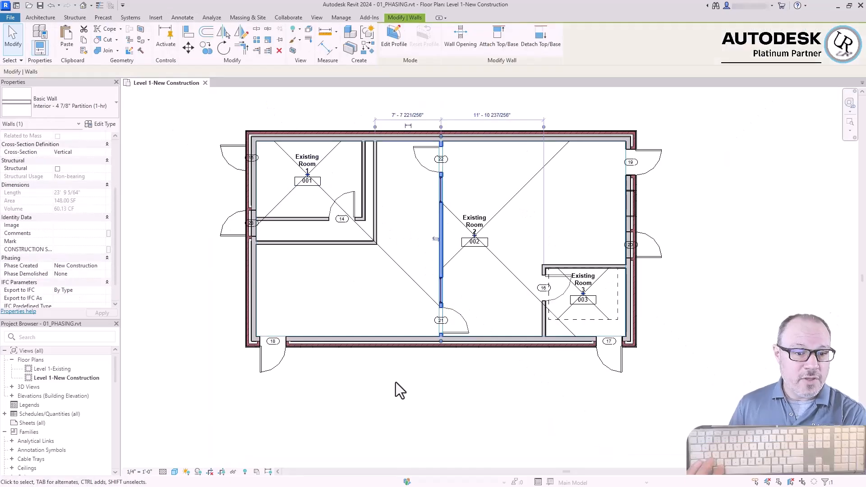
Check the Room Bounding setting of the wall containing door 16
{"action": "left_click", "coordinate": [522, 396]}
{"action": "scroll", "coordinate": [563, 334], "scroll_direction": "up", "scroll_amount": 2}
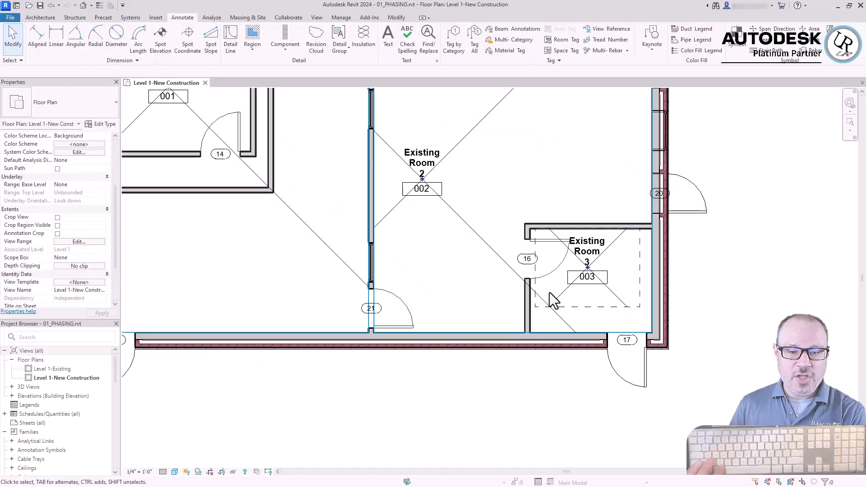
{"action": "left_click", "coordinate": [527, 309]}
{"action": "scroll", "coordinate": [104, 233], "scroll_direction": "up", "scroll_amount": 4}
{"action": "left_click", "coordinate": [57, 226]}
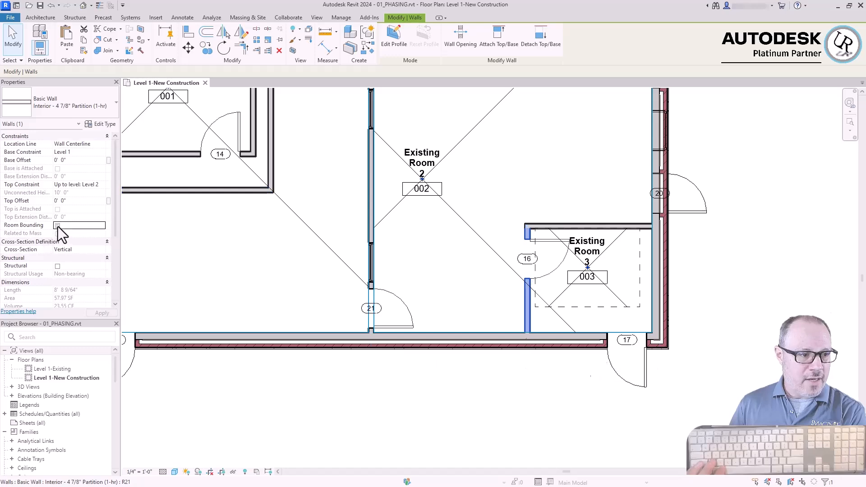
{"action": "left_click", "coordinate": [250, 291]}
{"action": "scroll", "coordinate": [250, 291], "scroll_direction": "down", "scroll_amount": 3}
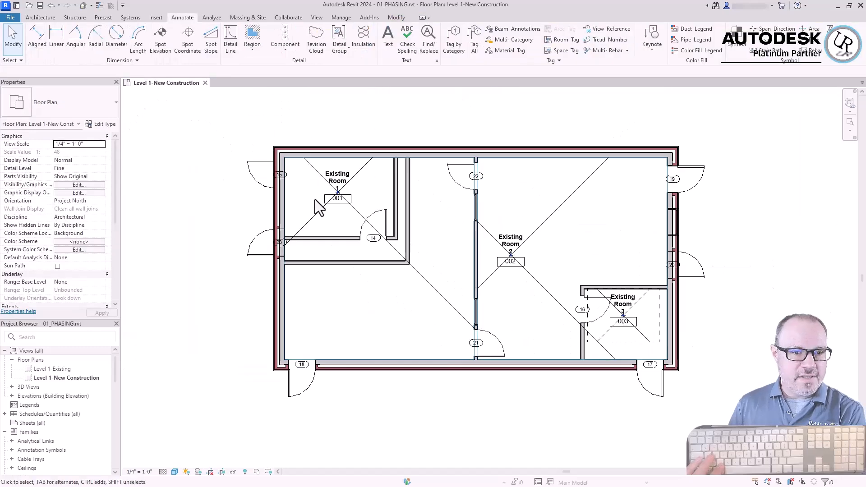
Rename the pasted Existing Room 1 as New Room 1 through its room tag
{"action": "scroll", "coordinate": [329, 221], "scroll_direction": "up", "scroll_amount": 5}
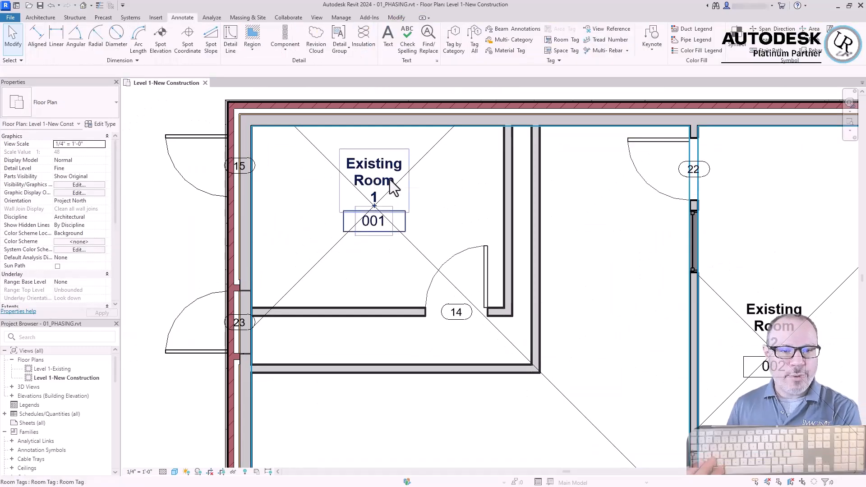
{"action": "scroll", "coordinate": [390, 158], "scroll_direction": "down", "scroll_amount": 3}
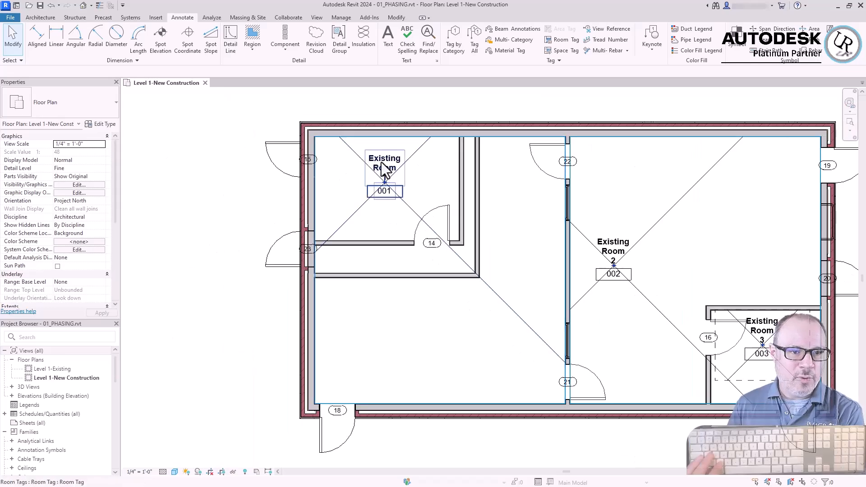
{"action": "left_click", "coordinate": [383, 169]}
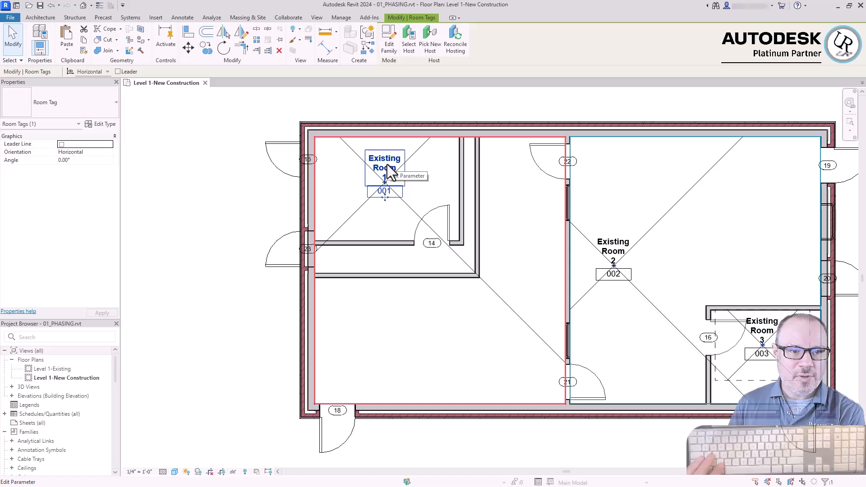
{"action": "left_click", "coordinate": [389, 172]}
{"action": "double_click", "coordinate": [366, 175]}
{"action": "type", "text": "New"}
{"action": "key", "text": "Return"}
Rename the pasted Existing Rooms 2 and 3 as New Room 2 and New Room 3 through their room tags
{"action": "double_click", "coordinate": [614, 248]}
{"action": "type", "text": "New"}
{"action": "key", "text": "Return"}
{"action": "left_click", "coordinate": [763, 333]}
{"action": "double_click", "coordinate": [762, 330]}
{"action": "type", "text": "New"}
{"action": "key", "text": "Return"}
{"action": "left_click", "coordinate": [756, 284]}
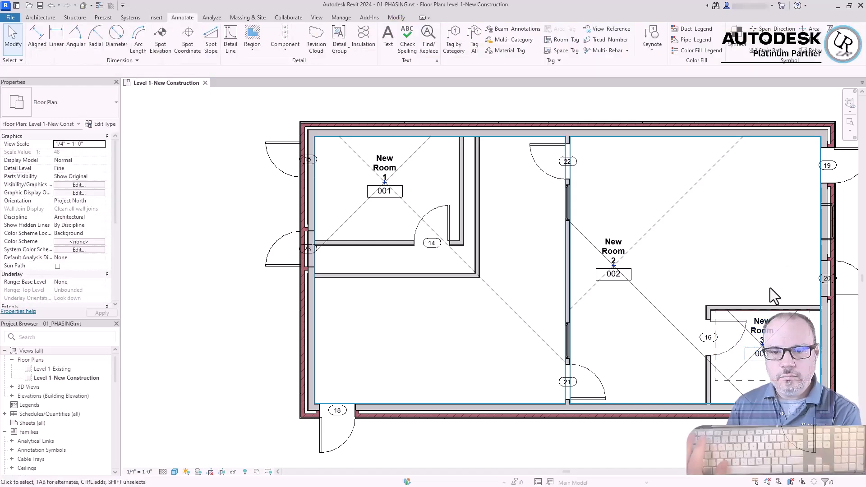
{"action": "scroll", "coordinate": [411, 160], "scroll_direction": "down", "scroll_amount": 5}
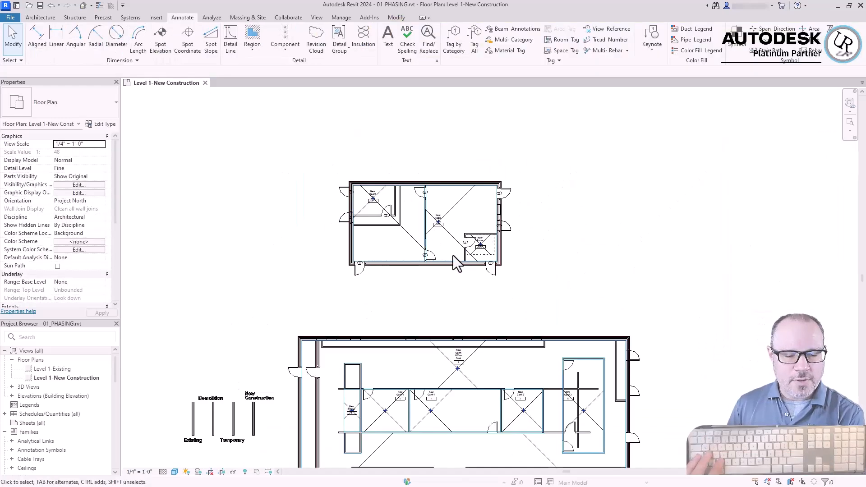
{"action": "scroll", "coordinate": [421, 244], "scroll_direction": "up", "scroll_amount": 2}
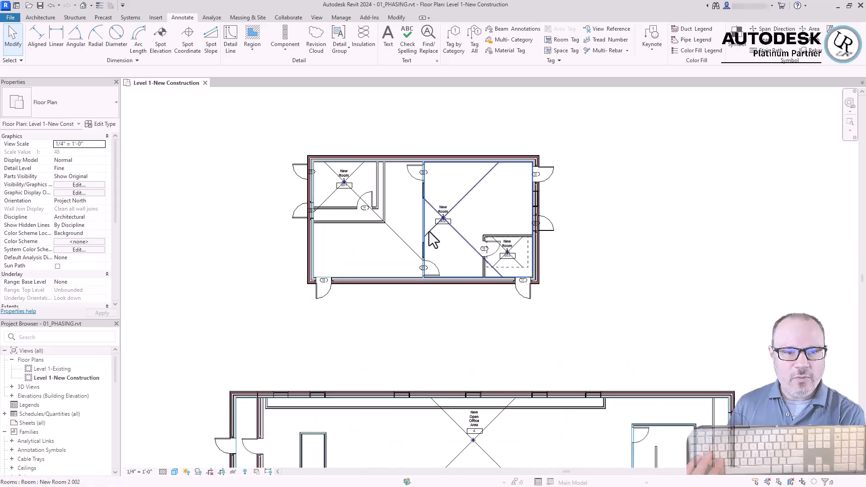
Hide the Rooms category in the Level 1-New Construction floor plan through its visibility/graphic overrides
{"action": "scroll", "coordinate": [347, 216], "scroll_direction": "up", "scroll_amount": 2}
{"action": "key", "text": "v"}
{"action": "key", "text": "g"}
{"action": "left_click", "coordinate": [310, 289]}
{"action": "key", "text": "r"}
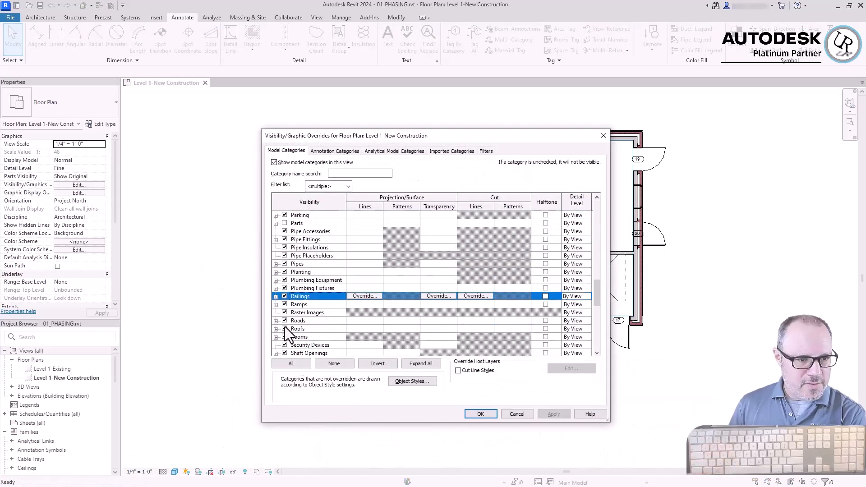
{"action": "left_click", "coordinate": [284, 338]}
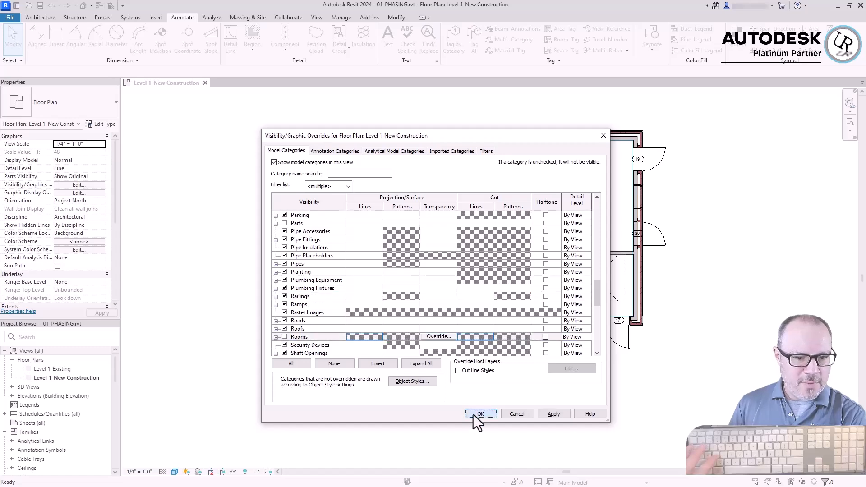
{"action": "left_click", "coordinate": [474, 414]}
Set the phase filter of the Level 1-New Construction floor plan to Show All
{"action": "scroll", "coordinate": [402, 308], "scroll_direction": "down", "scroll_amount": 4}
{"action": "scroll", "coordinate": [389, 316], "scroll_direction": "up", "scroll_amount": 2}
{"action": "scroll", "coordinate": [142, 356], "scroll_direction": "up", "scroll_amount": 2}
{"action": "scroll", "coordinate": [142, 356], "scroll_direction": "up", "scroll_amount": 4}
{"action": "scroll", "coordinate": [513, 337], "scroll_direction": "down", "scroll_amount": 3}
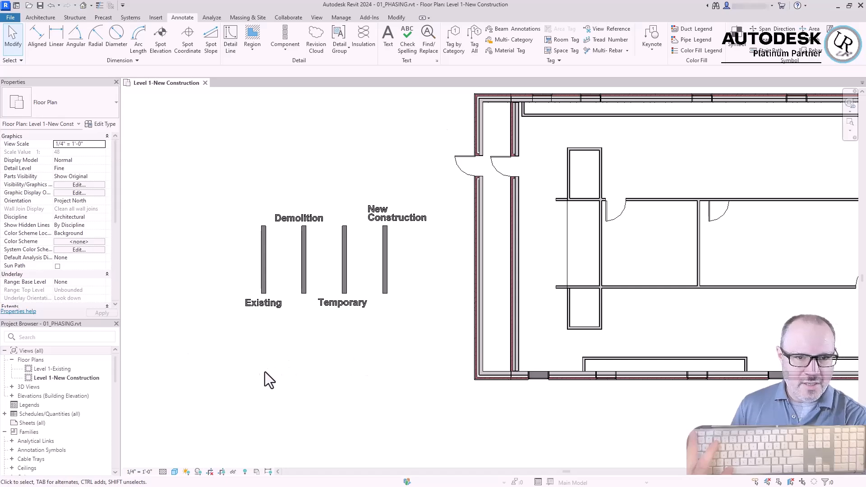
{"action": "scroll", "coordinate": [266, 375], "scroll_direction": "down", "scroll_amount": 3}
{"action": "scroll", "coordinate": [108, 289], "scroll_direction": "down", "scroll_amount": 5}
{"action": "left_click", "coordinate": [102, 282]}
{"action": "left_click", "coordinate": [70, 311]}
{"action": "scroll", "coordinate": [574, 422], "scroll_direction": "up", "scroll_amount": 2}
{"action": "middle_click_drag", "start_coordinate": [574, 422], "coordinate": [408, 369]}
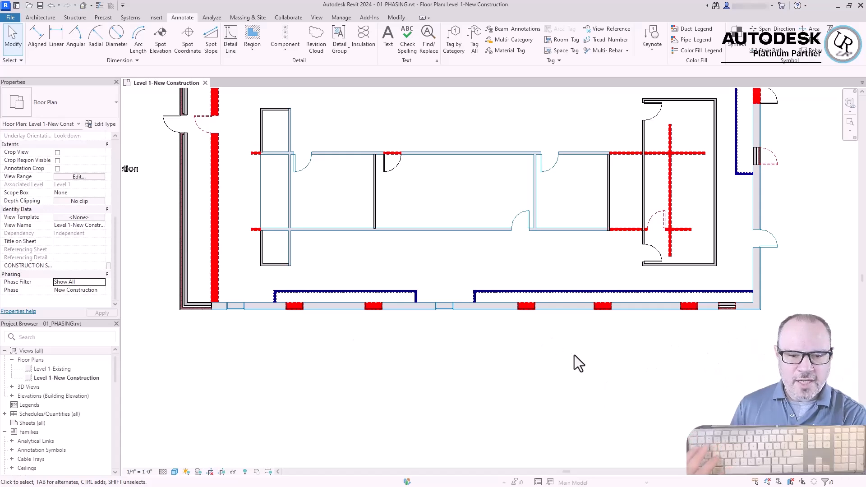
{"action": "scroll", "coordinate": [503, 320], "scroll_direction": "up", "scroll_amount": 2}
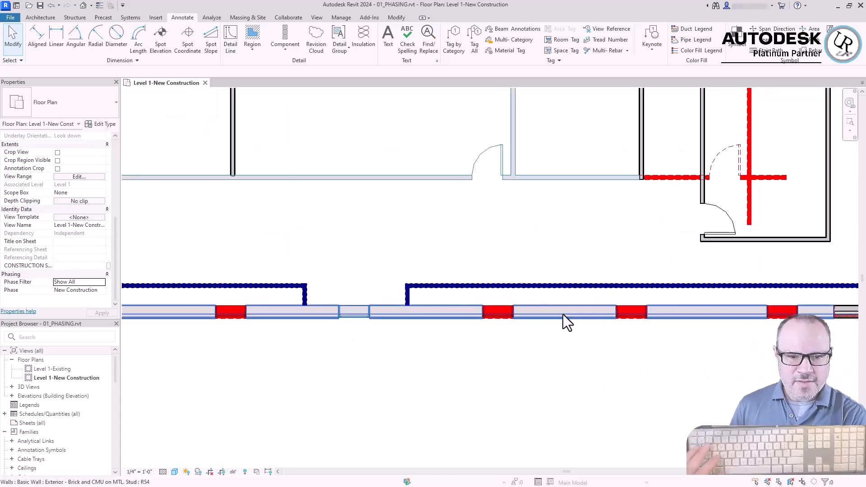
{"action": "left_click", "coordinate": [641, 170]}
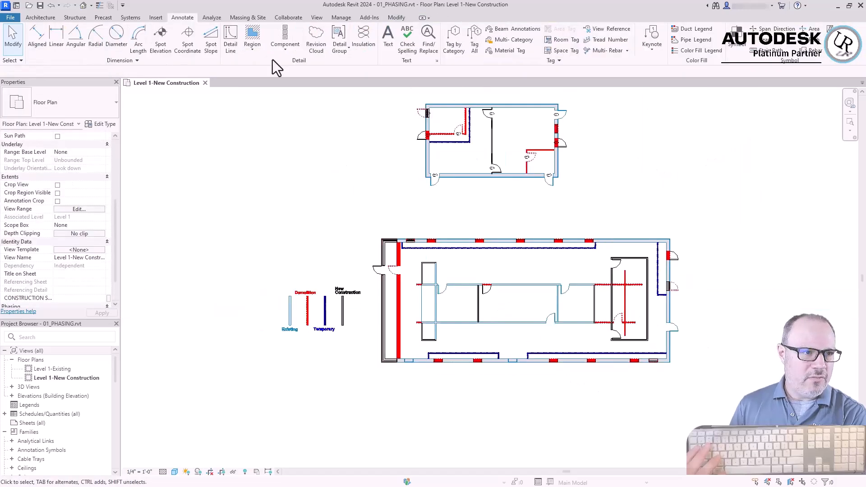
Open the default 3D view and set its phase filter to Show All
{"action": "key", "text": "3"}
{"action": "key", "text": "d"}
{"action": "left_click_drag", "start_coordinate": [116, 289], "coordinate": [117, 310]}
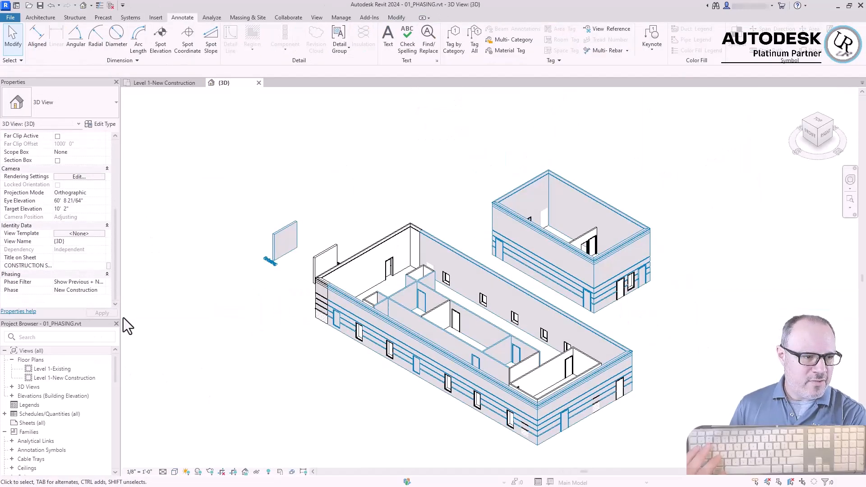
{"action": "left_click", "coordinate": [99, 282]}
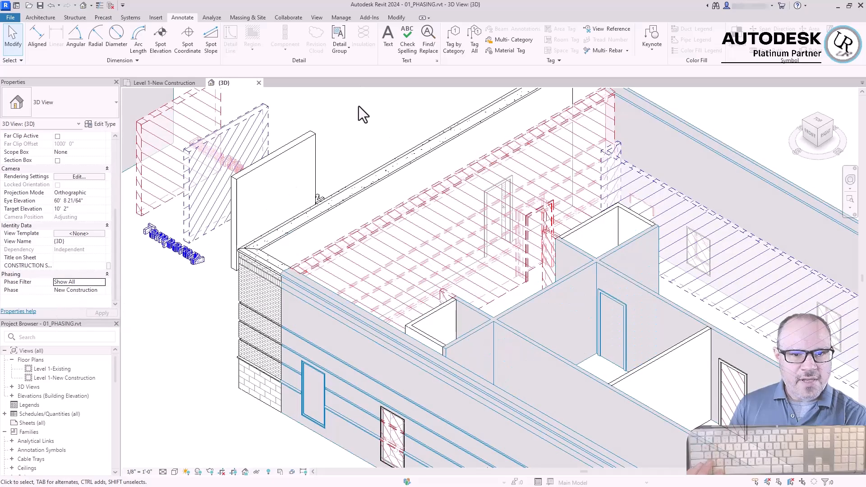
{"action": "middle_click_drag", "start_coordinate": [359, 106], "coordinate": [607, 244], "text": "shift"}
{"action": "middle_click_drag", "start_coordinate": [667, 245], "coordinate": [622, 413], "text": "shift"}
{"action": "scroll", "coordinate": [604, 408], "scroll_direction": "up", "scroll_amount": 5}
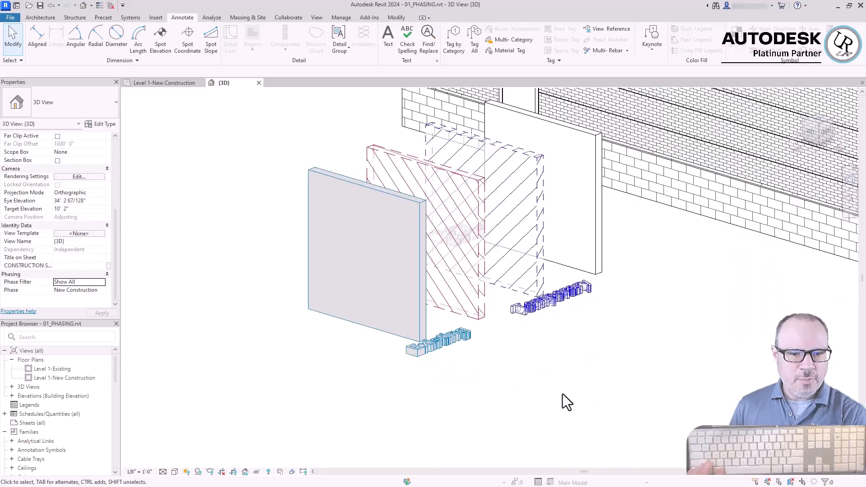
Check the phasing of the demolished sample wall and examine the phase graphics of the sample walls and both buildings in 3D
{"action": "left_click", "coordinate": [465, 307]}
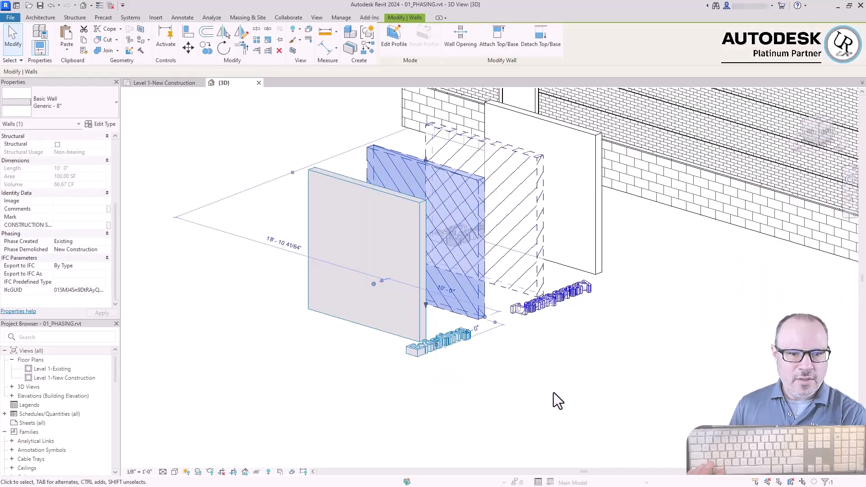
{"action": "left_click", "coordinate": [554, 393]}
{"action": "scroll", "coordinate": [502, 377], "scroll_direction": "down", "scroll_amount": 3}
{"action": "scroll", "coordinate": [595, 333], "scroll_direction": "up", "scroll_amount": 2}
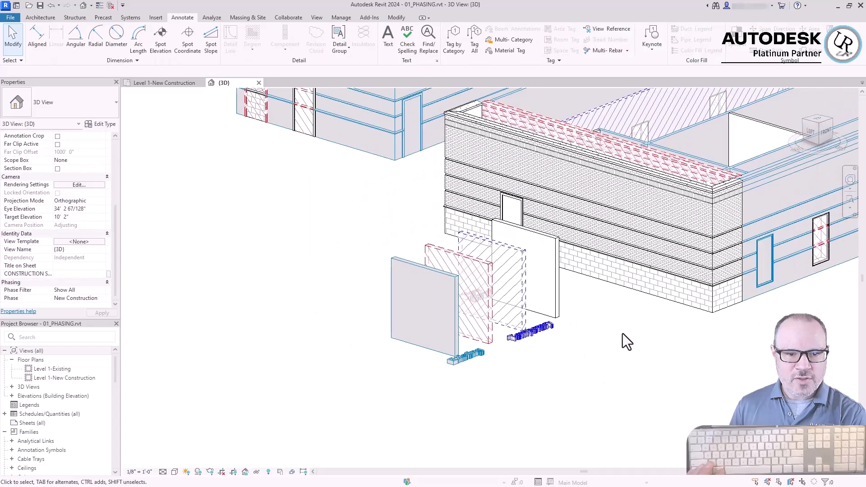
{"action": "scroll", "coordinate": [487, 316], "scroll_direction": "up", "scroll_amount": 5}
{"action": "scroll", "coordinate": [447, 297], "scroll_direction": "down", "scroll_amount": 7}
{"action": "scroll", "coordinate": [635, 302], "scroll_direction": "down", "scroll_amount": 4}
{"action": "middle_click_drag", "start_coordinate": [638, 289], "coordinate": [566, 308], "text": "shift"}
{"action": "scroll", "coordinate": [663, 311], "scroll_direction": "up", "scroll_amount": 4}
{"action": "scroll", "coordinate": [666, 315], "scroll_direction": "down", "scroll_amount": 4}
{"action": "scroll", "coordinate": [659, 323], "scroll_direction": "up", "scroll_amount": 5}
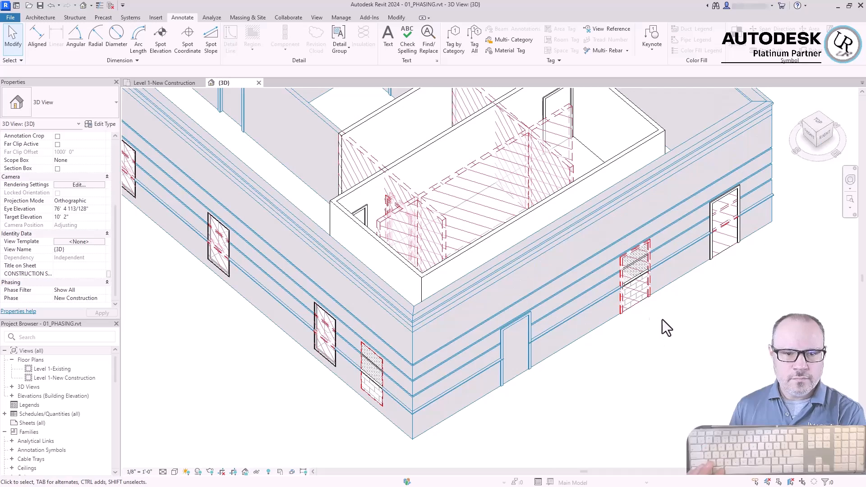
{"action": "scroll", "coordinate": [550, 435], "scroll_direction": "down", "scroll_amount": 5}
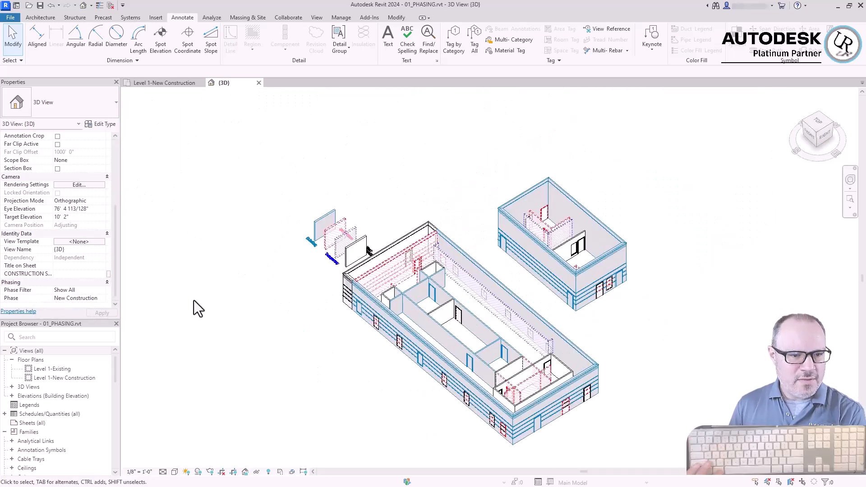
Examine the phased buildings and sample walls in 3D from directly above
{"action": "scroll", "coordinate": [290, 239], "scroll_direction": "up", "scroll_amount": 5}
{"action": "middle_click_drag", "start_coordinate": [574, 421], "coordinate": [615, 460], "text": "shift"}
{"action": "scroll", "coordinate": [598, 268], "scroll_direction": "down", "scroll_amount": 5}
{"action": "left_click", "coordinate": [816, 122]}
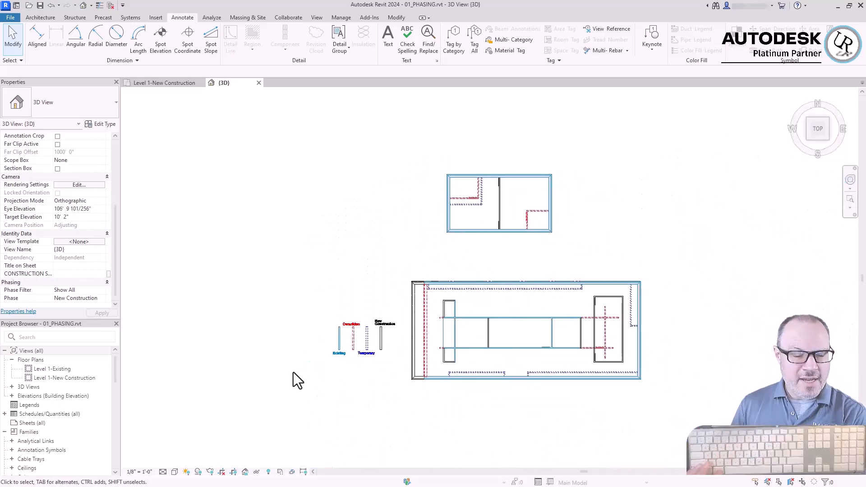
{"action": "scroll", "coordinate": [346, 361], "scroll_direction": "up", "scroll_amount": 5}
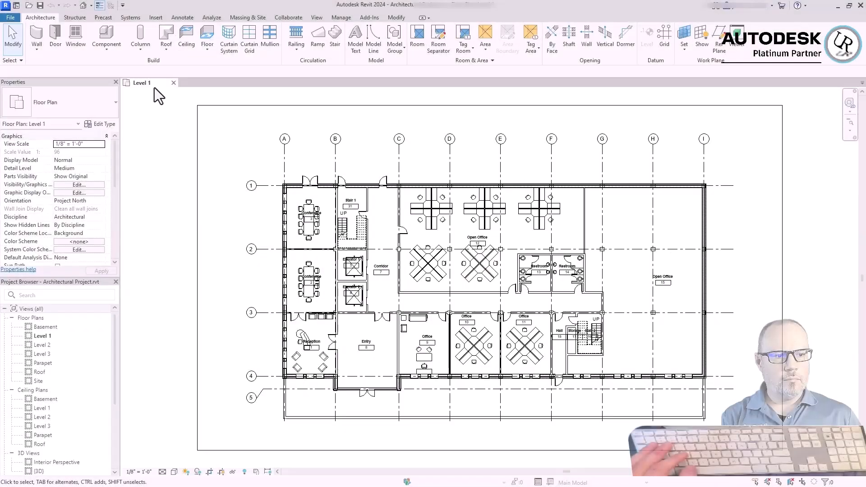
Enable collaboration for the Architectural Project model within the network
{"action": "left_click", "coordinate": [284, 19]}
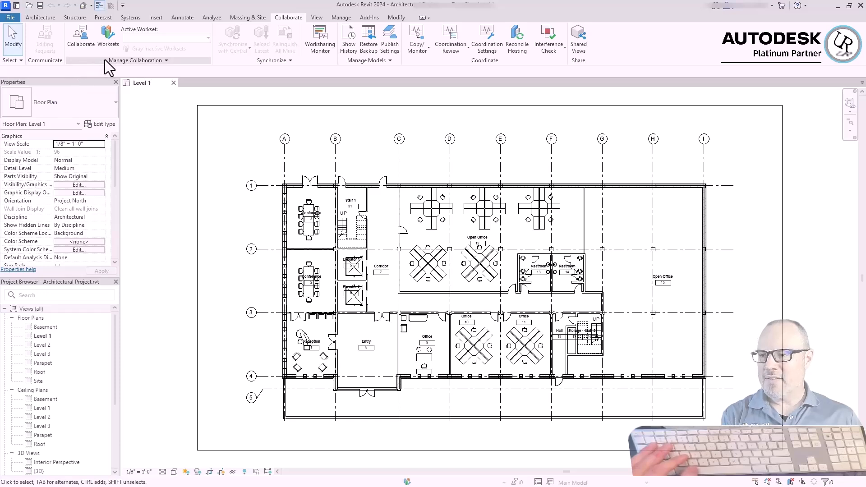
{"action": "left_click", "coordinate": [80, 43]}
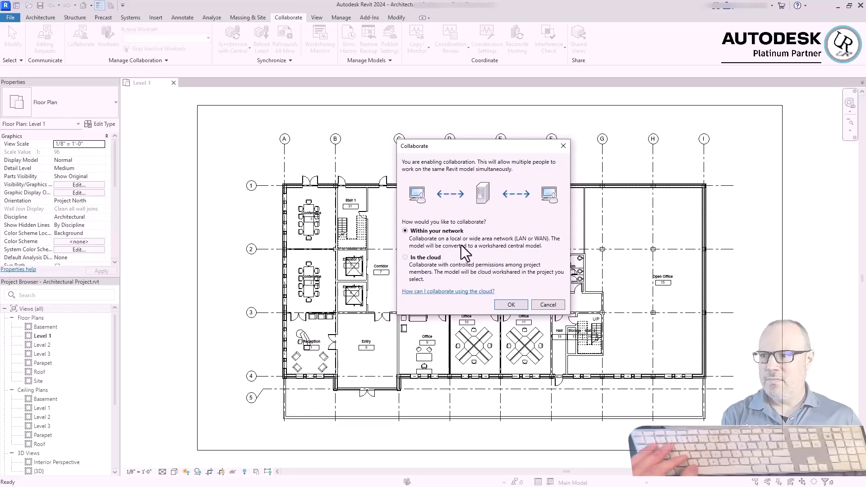
{"action": "left_click", "coordinate": [510, 305]}
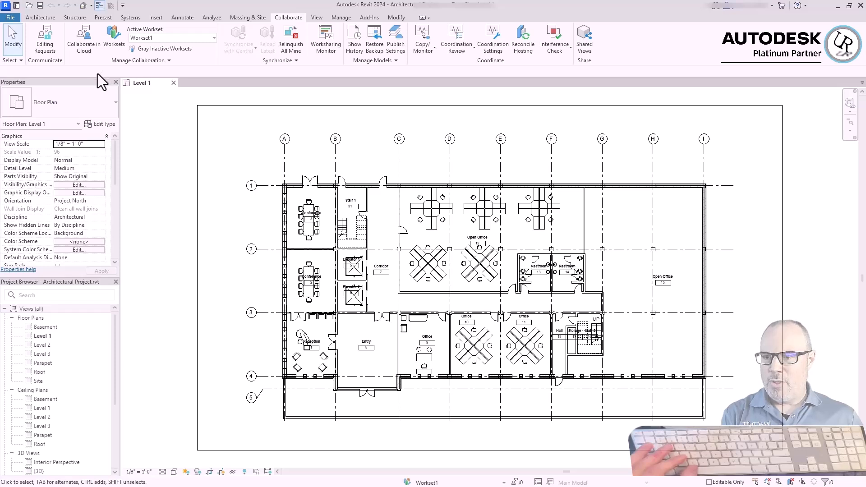
Create three user worksets named EXTERIOR, INTERIOR and CORE, each visible in all views
{"action": "left_click", "coordinate": [118, 52]}
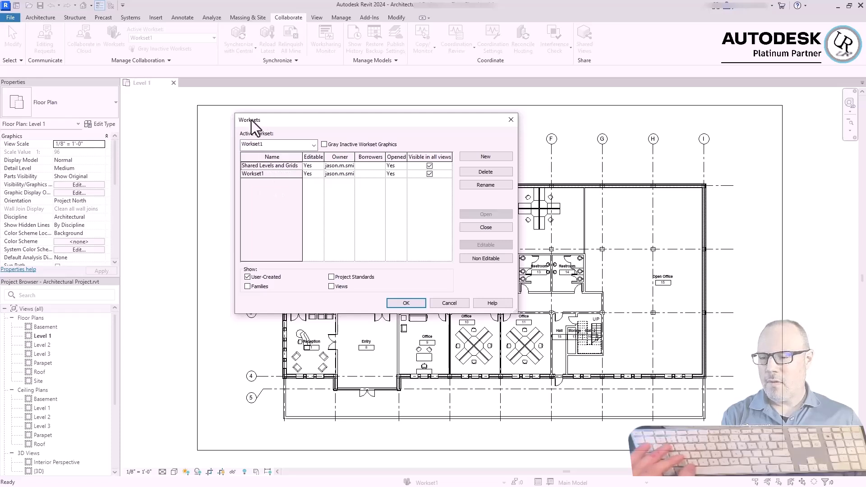
{"action": "left_click", "coordinate": [476, 156]}
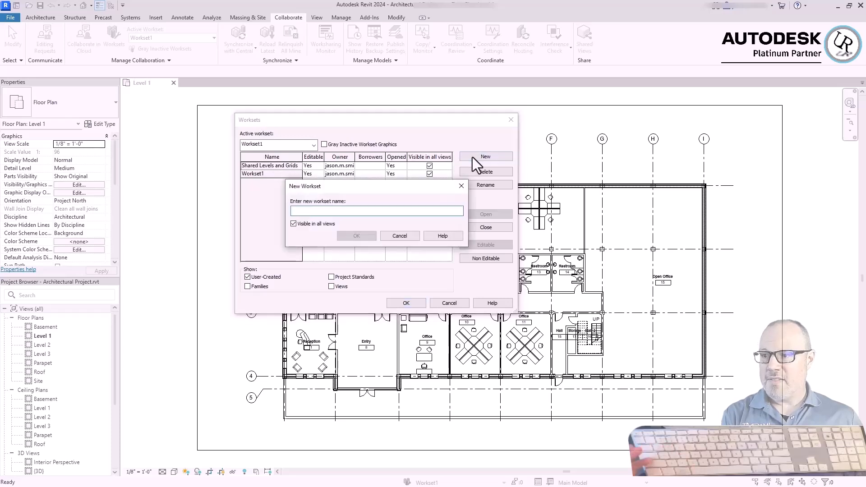
{"action": "type", "text": "EXTERIOR"}
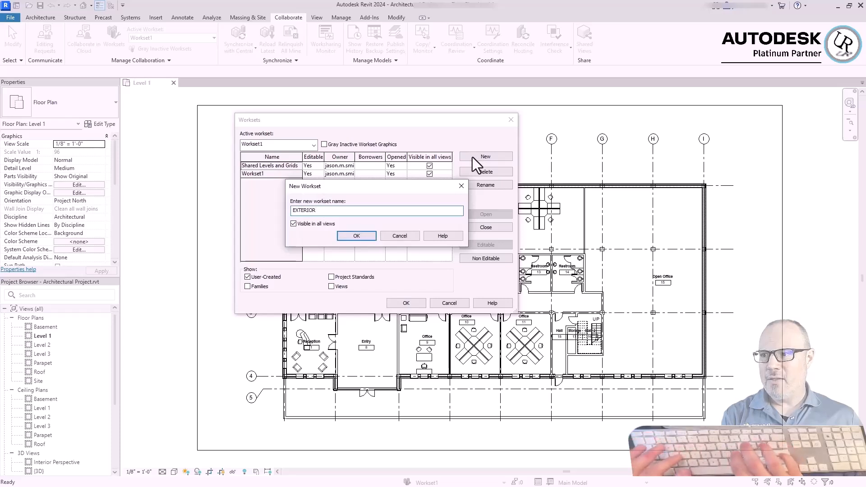
{"action": "key", "text": "Return"}
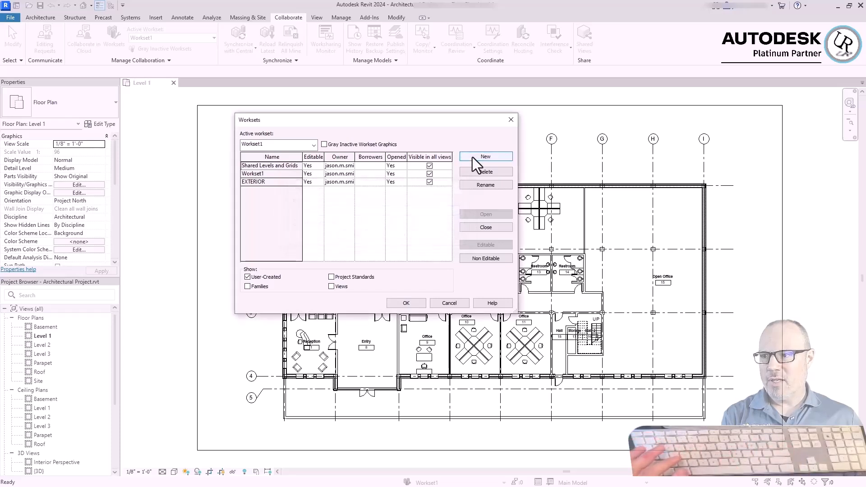
{"action": "left_click", "coordinate": [472, 157]}
{"action": "type", "text": "INTERIOR"}
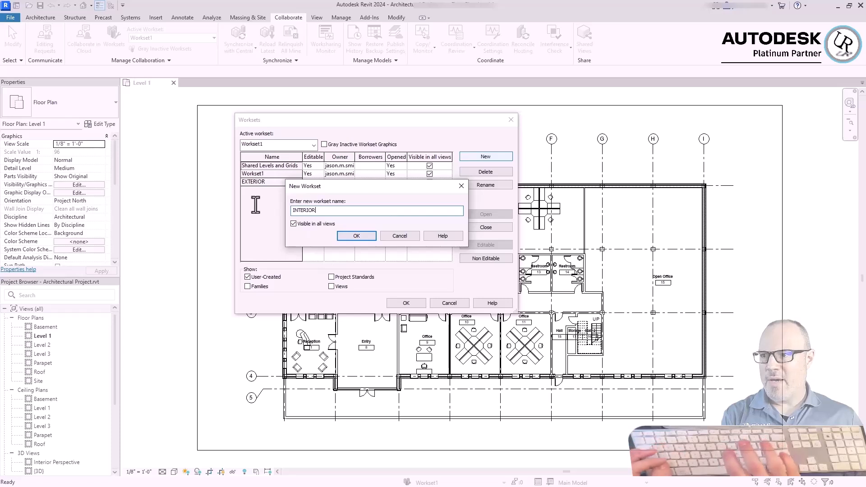
{"action": "key", "text": "Return"}
{"action": "left_click", "coordinate": [490, 157]}
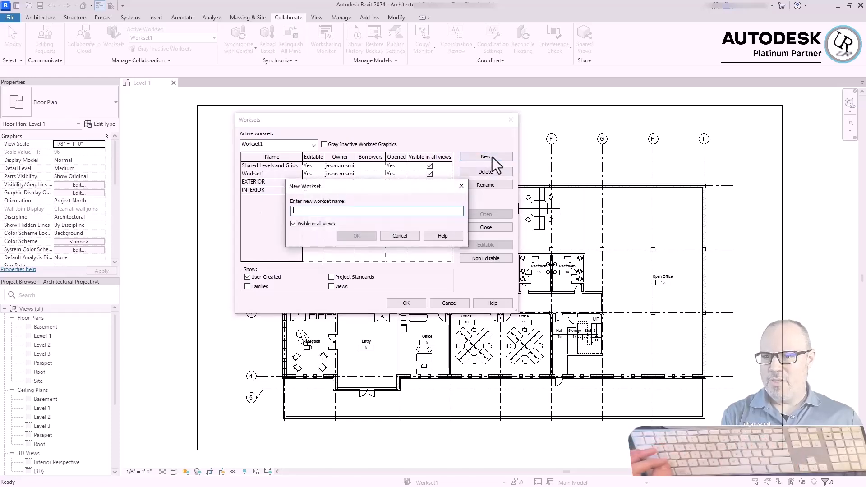
{"action": "type", "text": "CORE"}
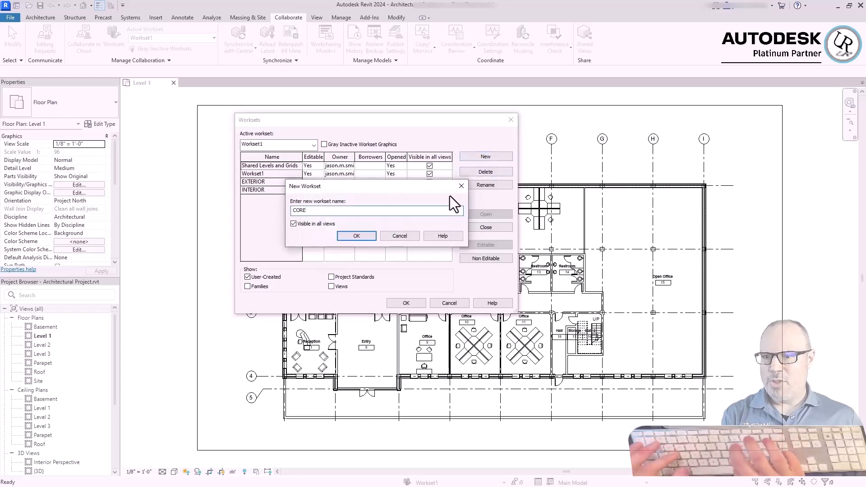
{"action": "key", "text": "Return"}
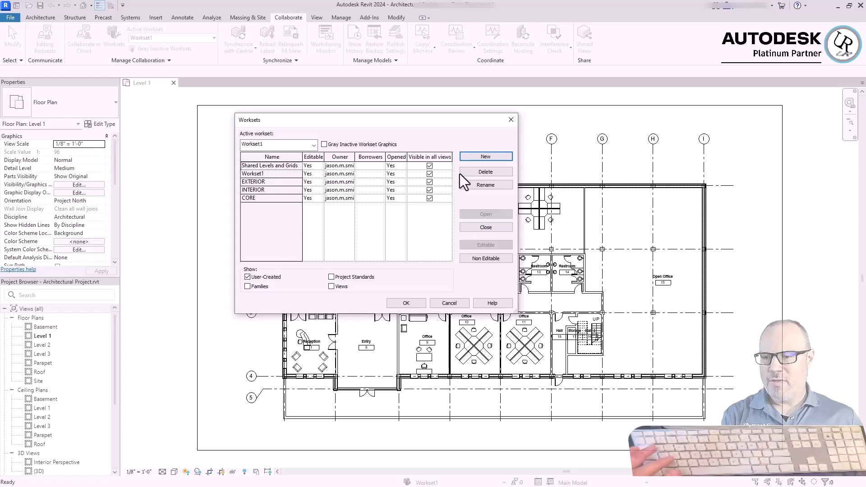
Create a FURNITURE workset that is not visible in all views
{"action": "left_click", "coordinate": [471, 156]}
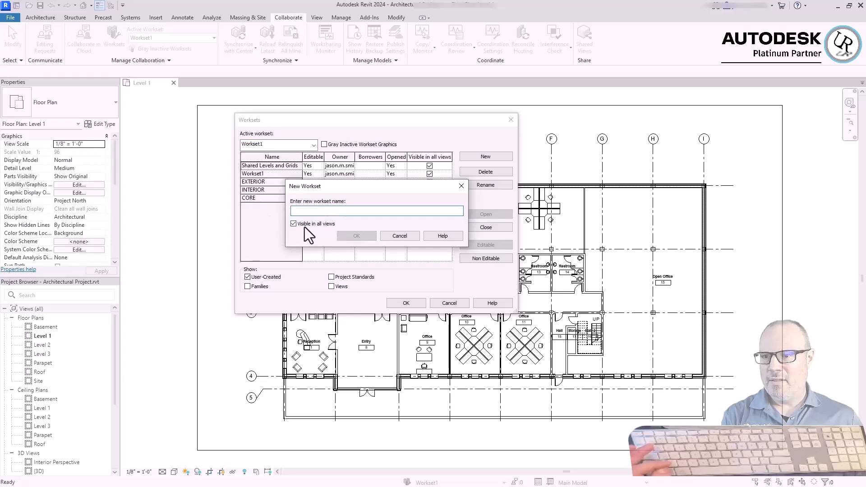
{"action": "left_click", "coordinate": [293, 223]}
{"action": "left_click", "coordinate": [301, 210]}
{"action": "type", "text": "FU"}
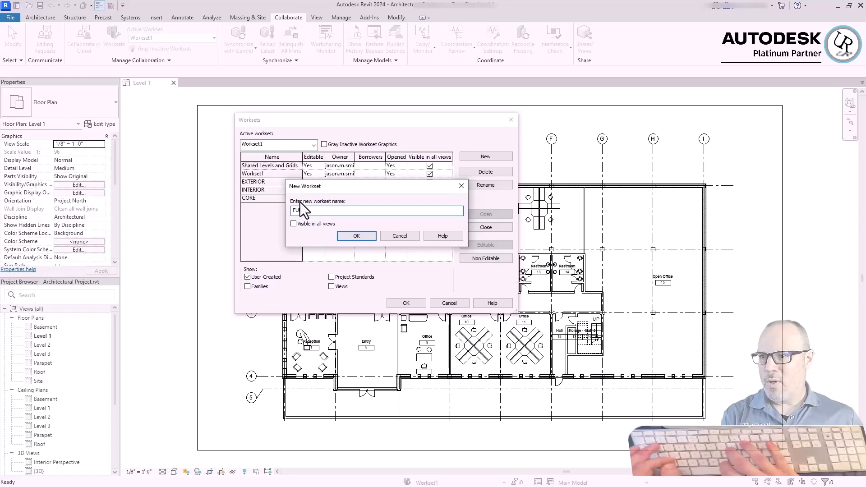
{"action": "type", "text": "RNITURE"}
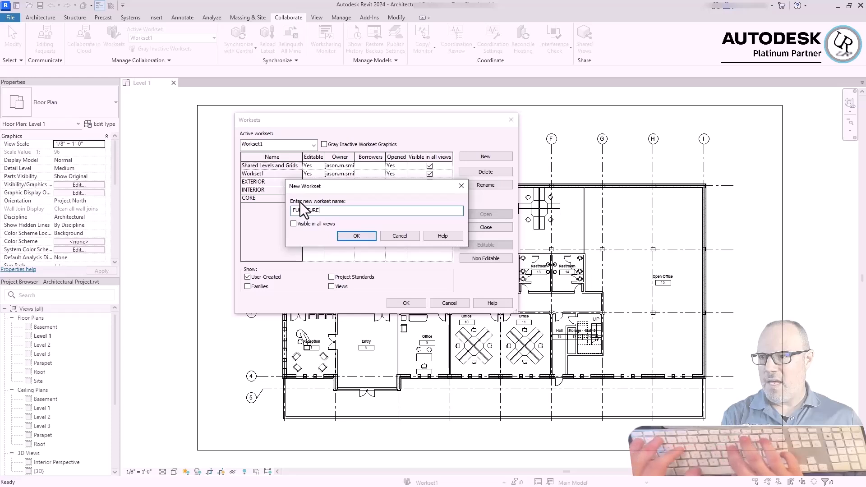
{"action": "key", "text": "Return"}
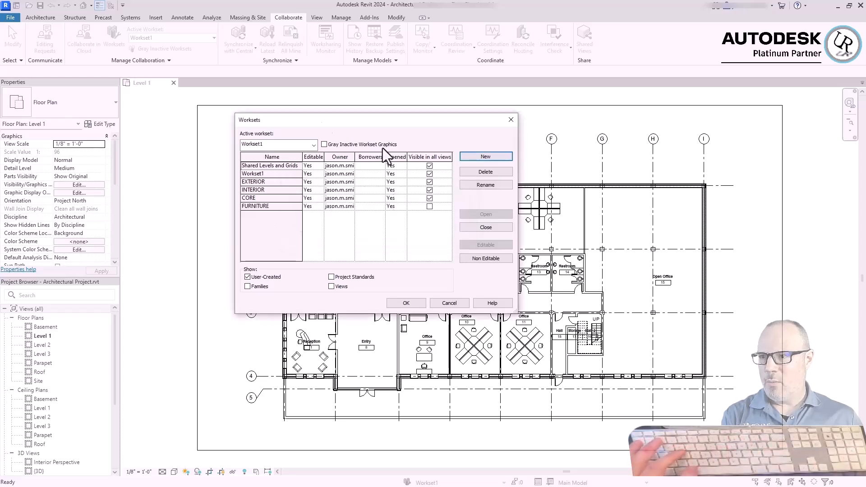
Accept the new worksets without making FURNITURE active, keeping Workset1 as the active workset
{"action": "left_click", "coordinate": [406, 303]}
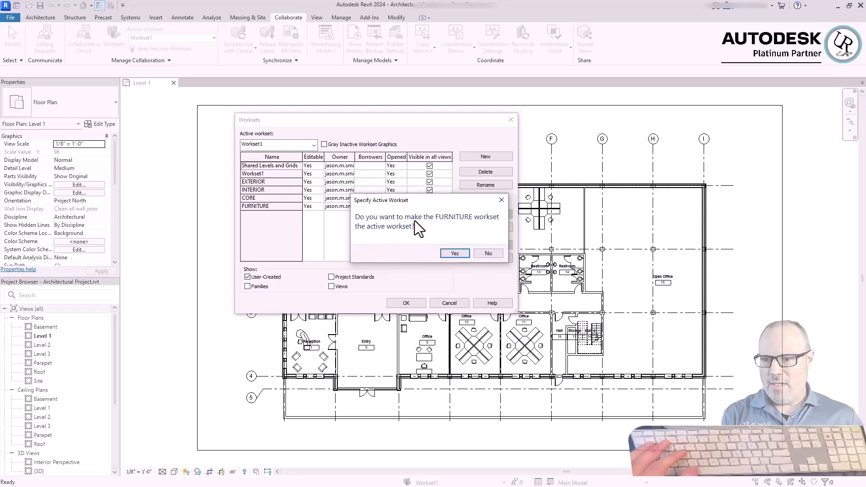
{"action": "left_click", "coordinate": [489, 253]}
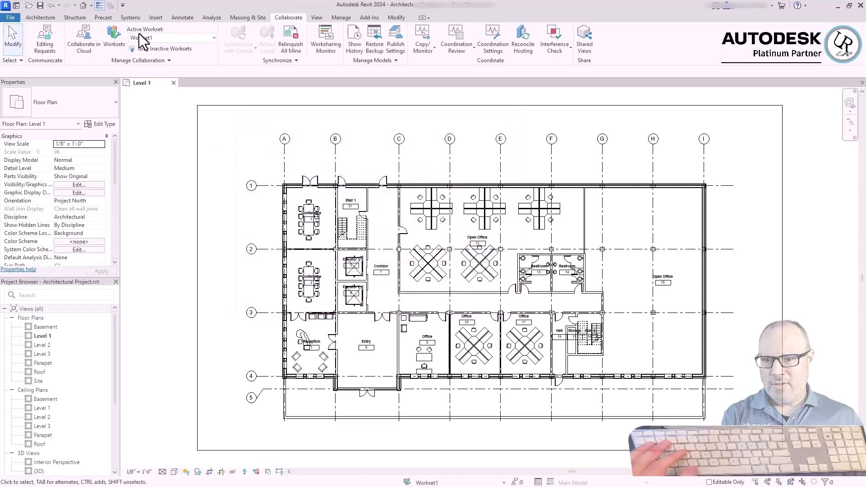
{"action": "left_click", "coordinate": [213, 38]}
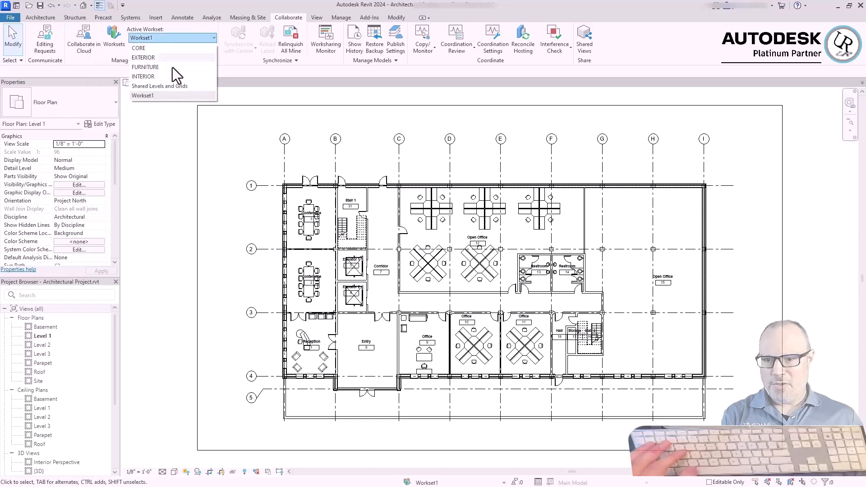
{"action": "left_click", "coordinate": [151, 97]}
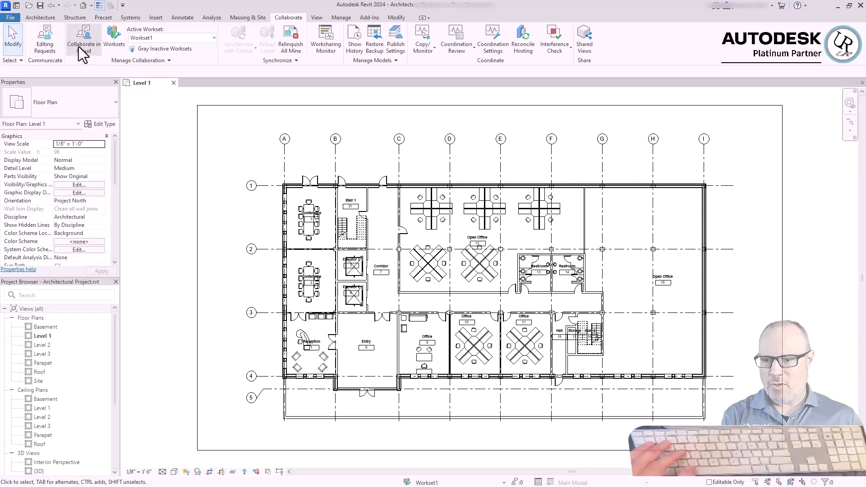
Start saving the model as a project and choose the BIM-REVIT-CONTENT folder inside MY COMPANY PROJECT as its location
{"action": "left_click", "coordinate": [10, 17]}
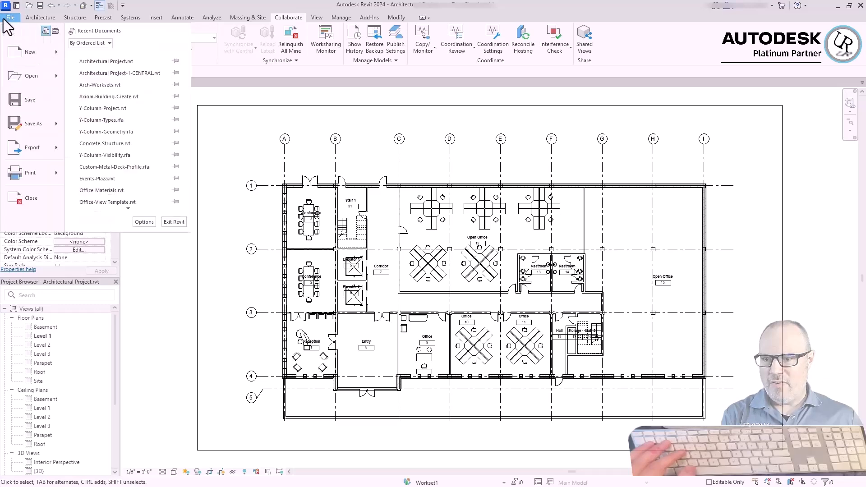
{"action": "mouse_move", "coordinate": [45, 128]}
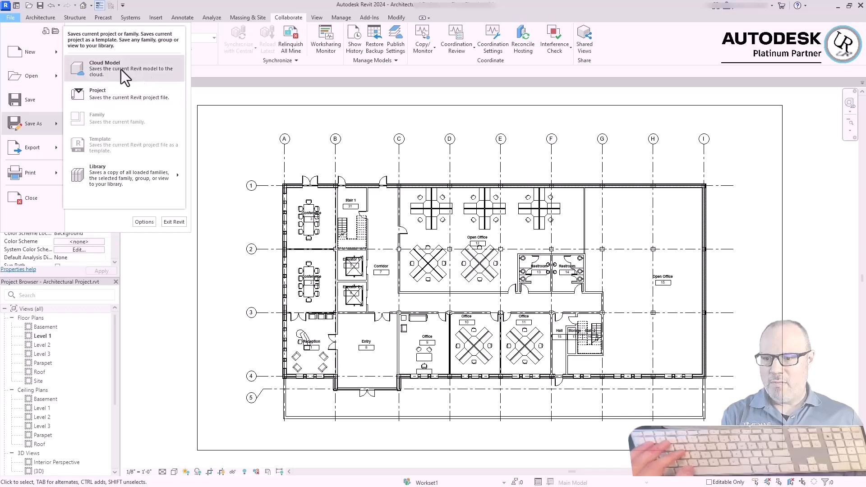
{"action": "left_click", "coordinate": [107, 97]}
{"action": "left_click", "coordinate": [387, 295]}
{"action": "left_click", "coordinate": [489, 145]}
{"action": "left_click", "coordinate": [478, 270]}
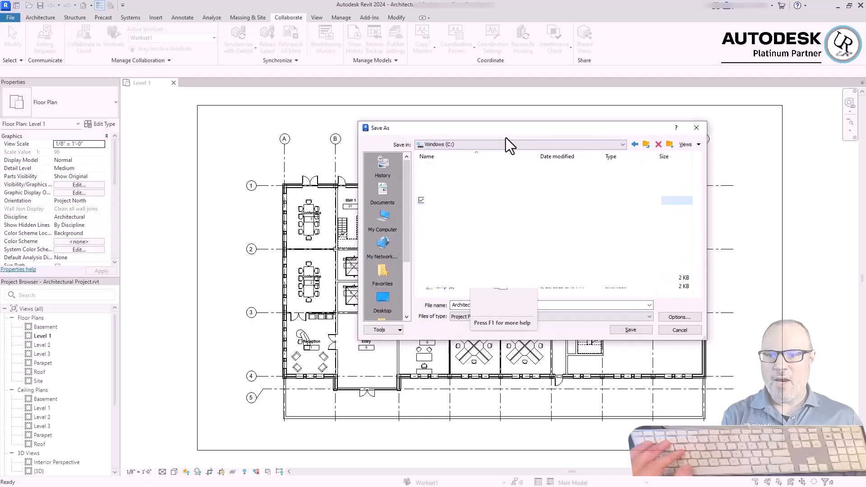
{"action": "left_click_drag", "start_coordinate": [508, 128], "coordinate": [259, 102]}
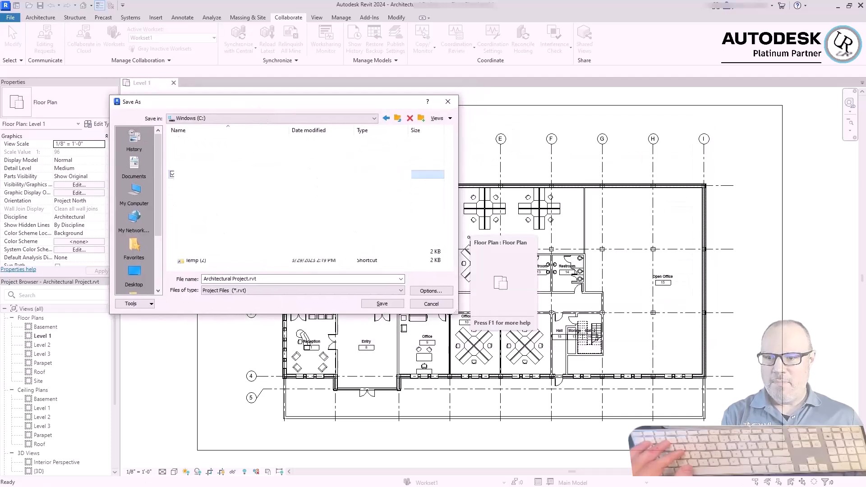
{"action": "double_click", "coordinate": [203, 175]}
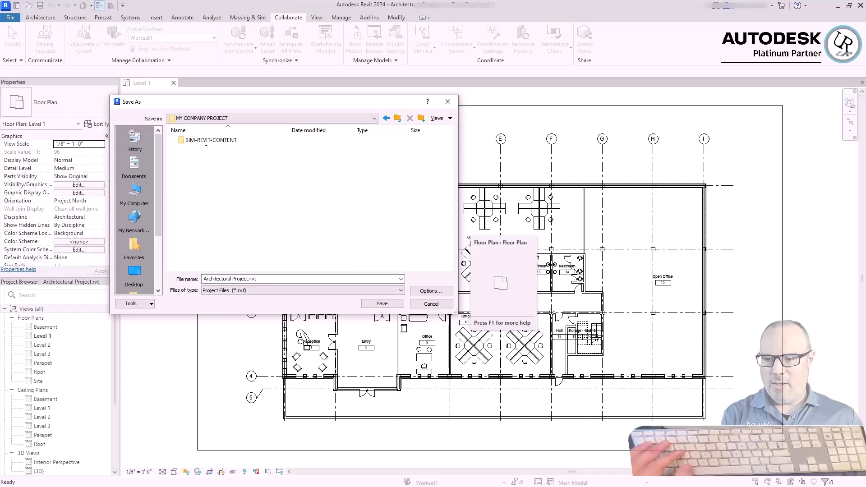
{"action": "double_click", "coordinate": [200, 142]}
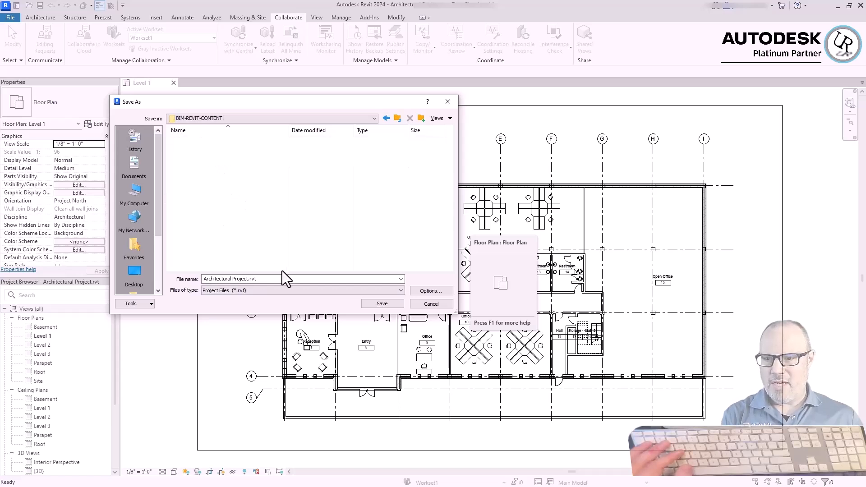
Name the file Architectural Project-CENTRAL.rvt, accept its file save options and save it as the central model
{"action": "left_click", "coordinate": [250, 279]}
{"action": "type", "text": "-CENTRAL"}
{"action": "key", "text": "Tab"}
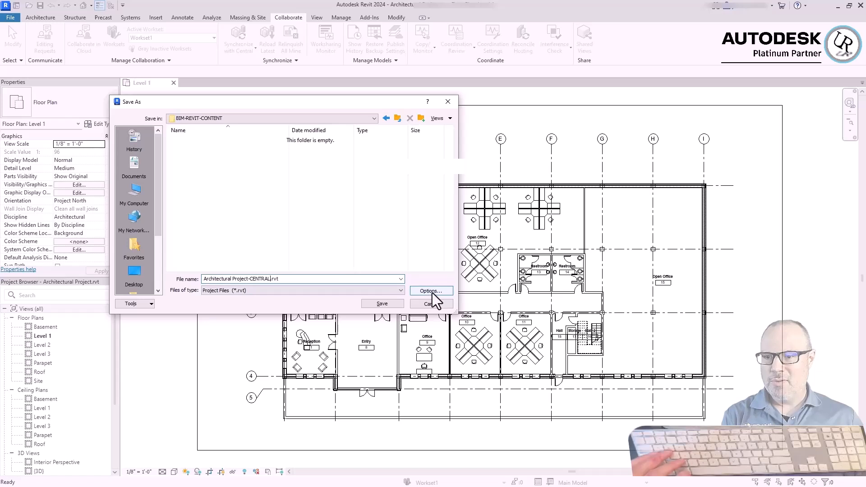
{"action": "left_click", "coordinate": [431, 292]}
{"action": "left_click_drag", "start_coordinate": [595, 88], "coordinate": [530, 110]}
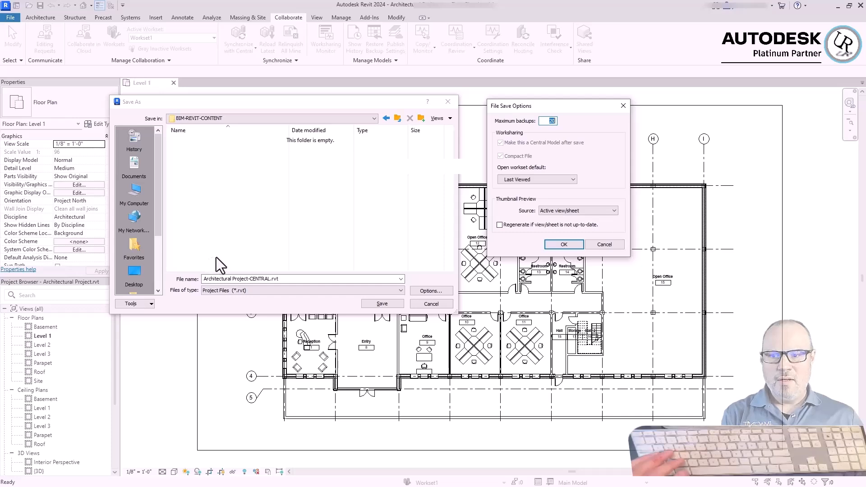
{"action": "key", "text": "Return"}
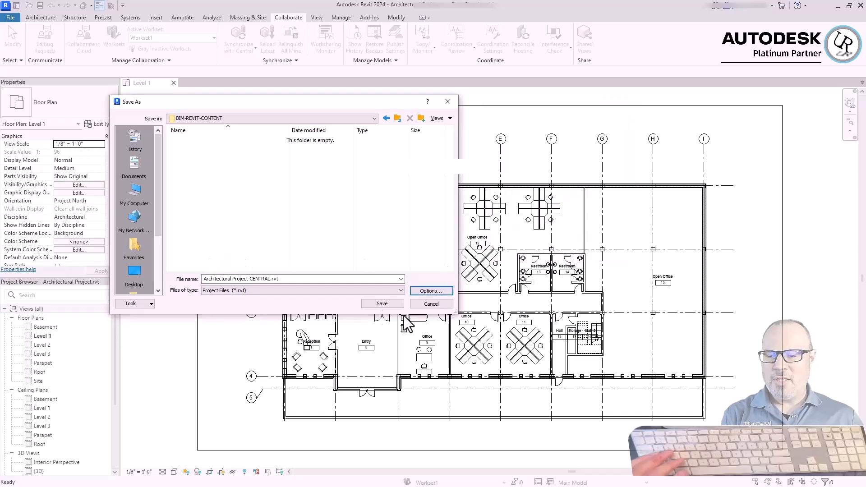
{"action": "left_click", "coordinate": [382, 304]}
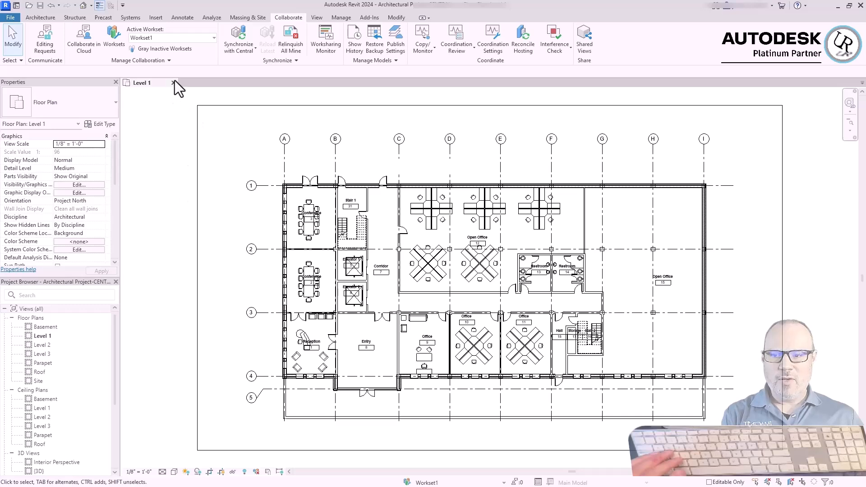
Close the central file and open Architectural Project-CENTRAL.rvt as a new local copy
{"action": "key", "text": "ctrl+d"}
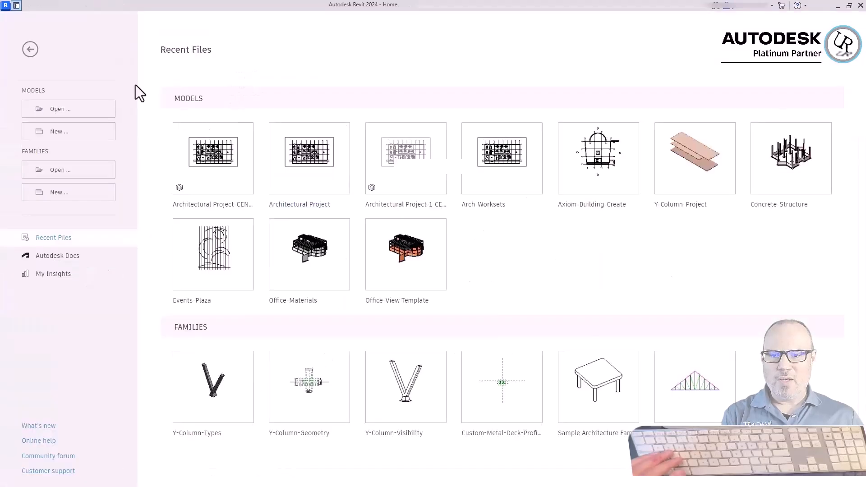
{"action": "left_click", "coordinate": [63, 111]}
{"action": "left_click", "coordinate": [282, 171]}
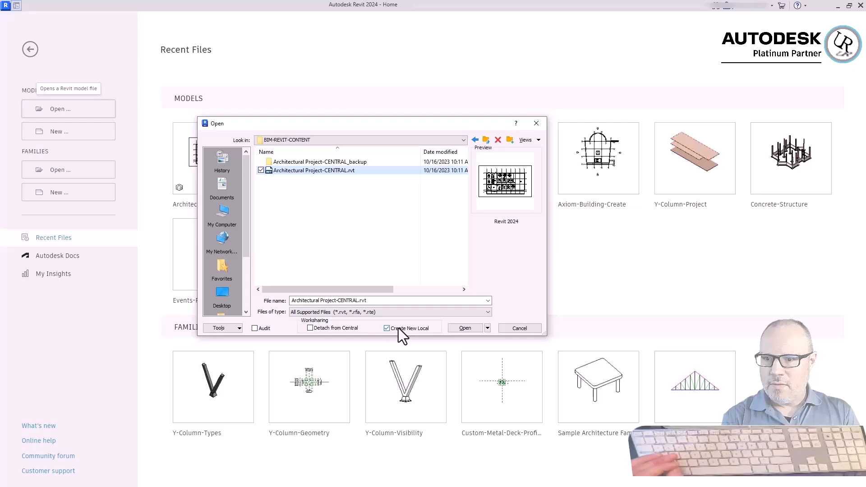
{"action": "left_click", "coordinate": [465, 328]}
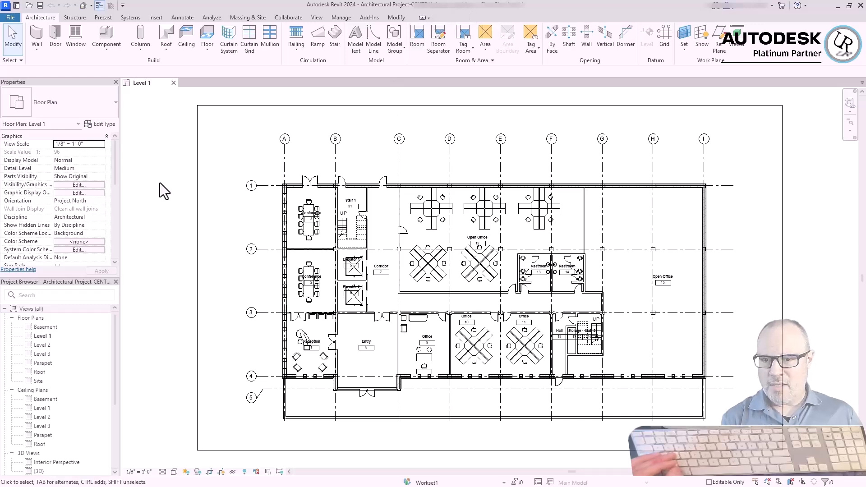
Synchronize with central using modified settings, relinquishing user-created worksets and adding the comment "Workets Enabled"
{"action": "left_click", "coordinate": [303, 17]}
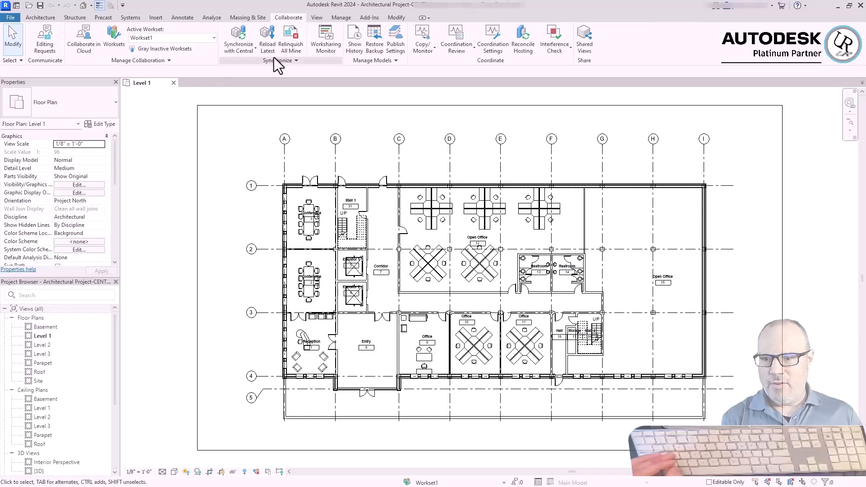
{"action": "left_click", "coordinate": [249, 48]}
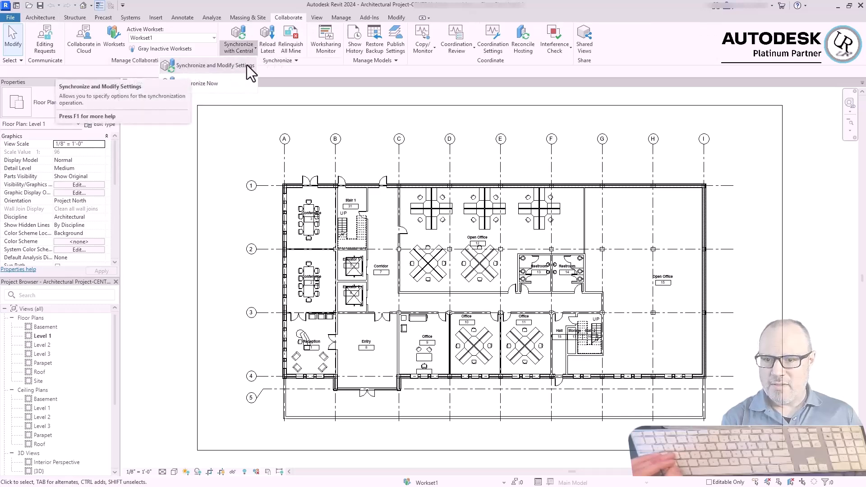
{"action": "left_click", "coordinate": [247, 65]}
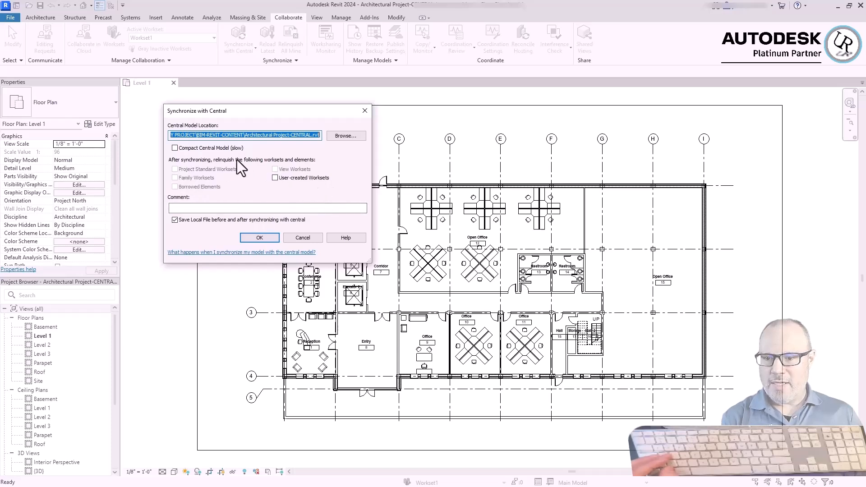
{"action": "left_click", "coordinate": [274, 178]}
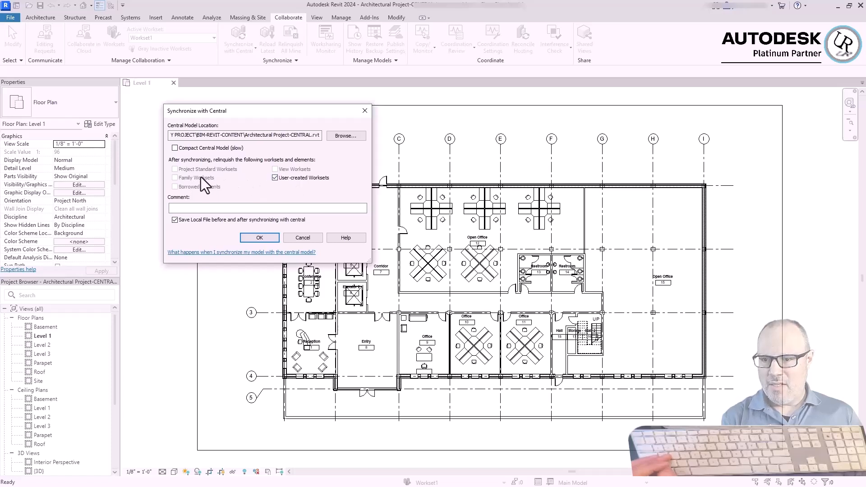
{"action": "left_click", "coordinate": [197, 208]}
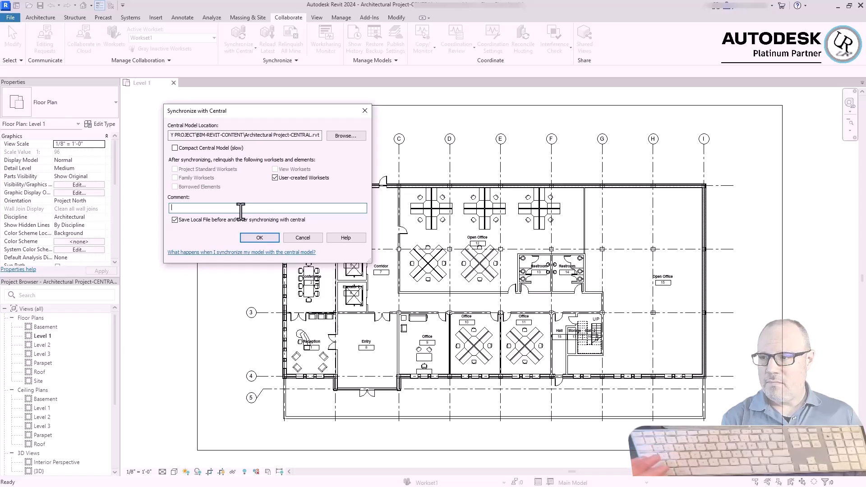
{"action": "type", "text": "Worksets"}
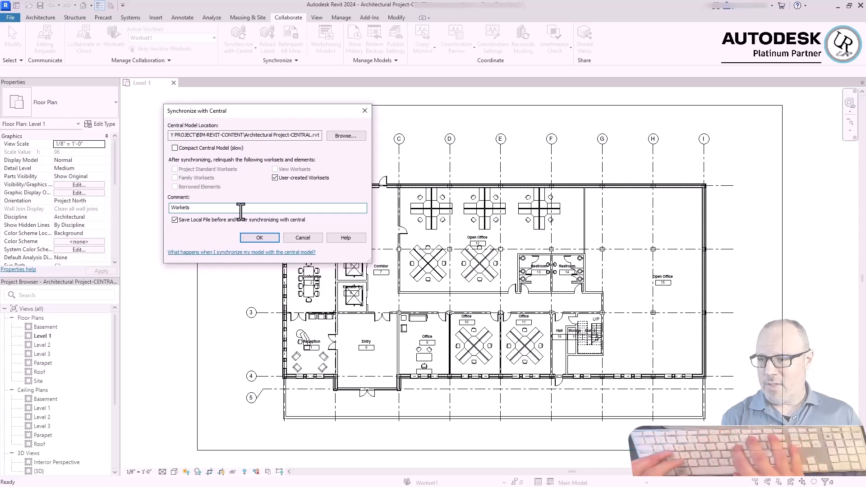
{"action": "type", "text": " Enabled"}
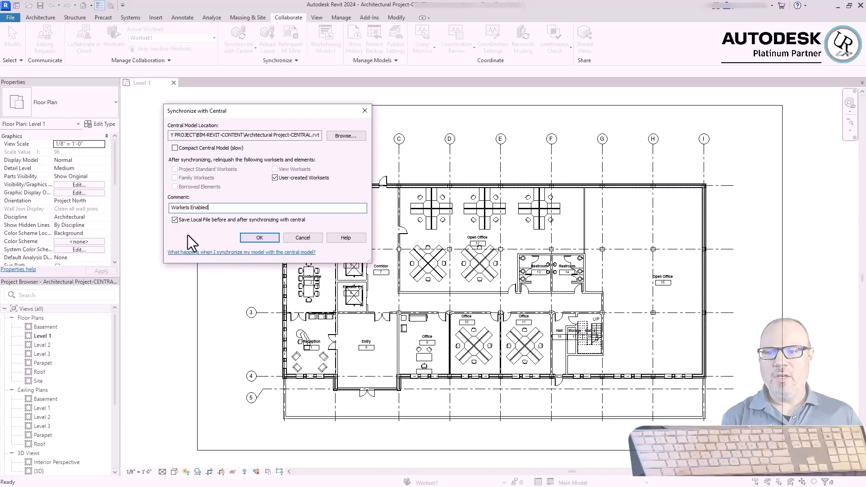
{"action": "key", "text": "Return"}
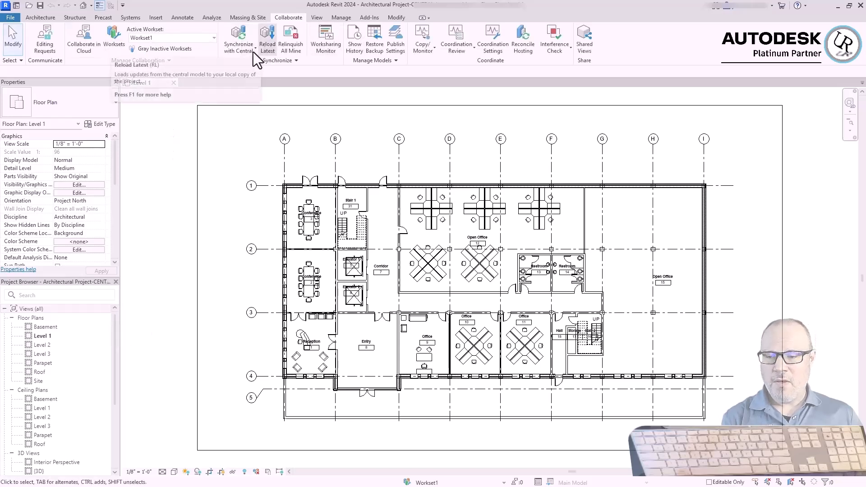
Check the relinquish options in the synchronization settings again without synchronizing
{"action": "left_click", "coordinate": [240, 48]}
{"action": "left_click", "coordinate": [194, 64]}
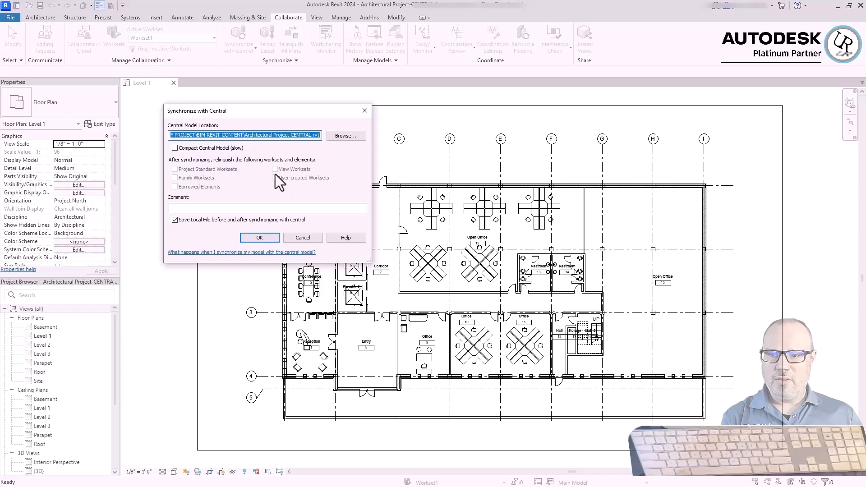
{"action": "key", "text": "Escape"}
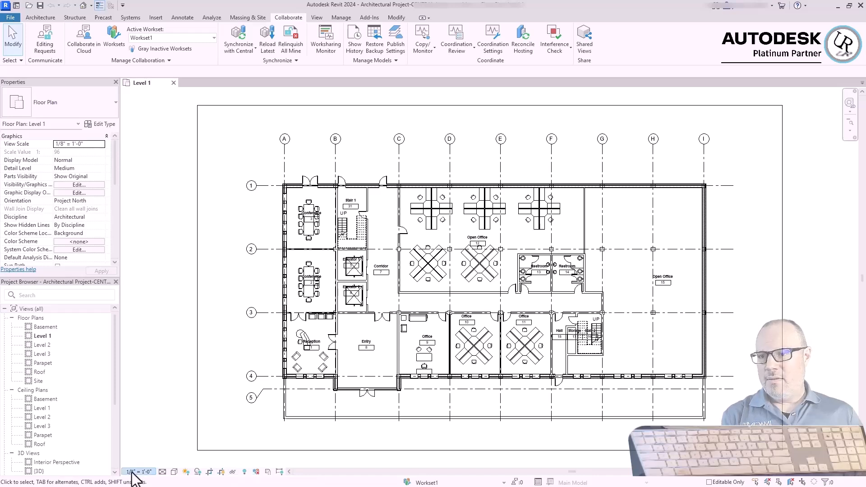
Display the Level 1 plan by worksharing owners and change a chair in conference room 3 to the Chair-Corbu type
{"action": "left_click", "coordinate": [256, 471]}
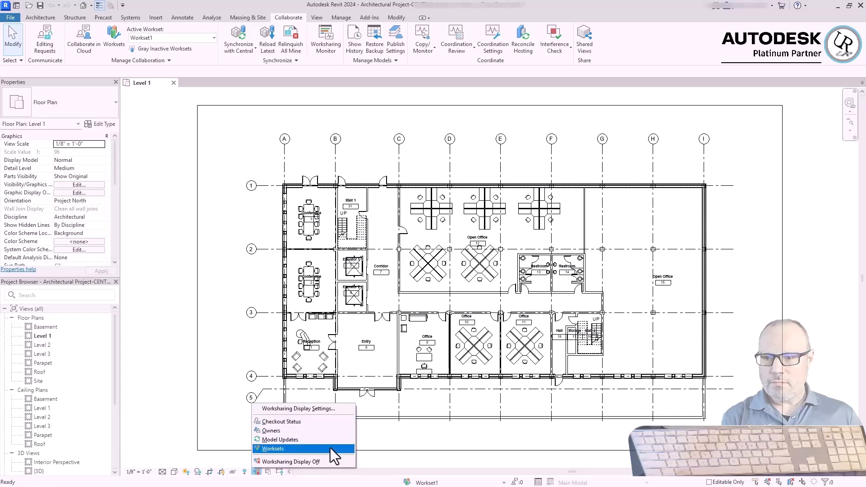
{"action": "left_click", "coordinate": [330, 431]}
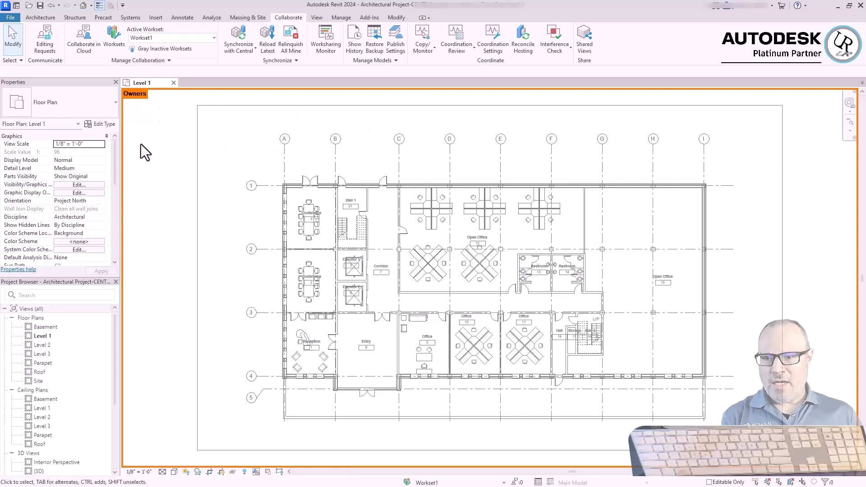
{"action": "scroll", "coordinate": [299, 208], "scroll_direction": "up", "scroll_amount": 5}
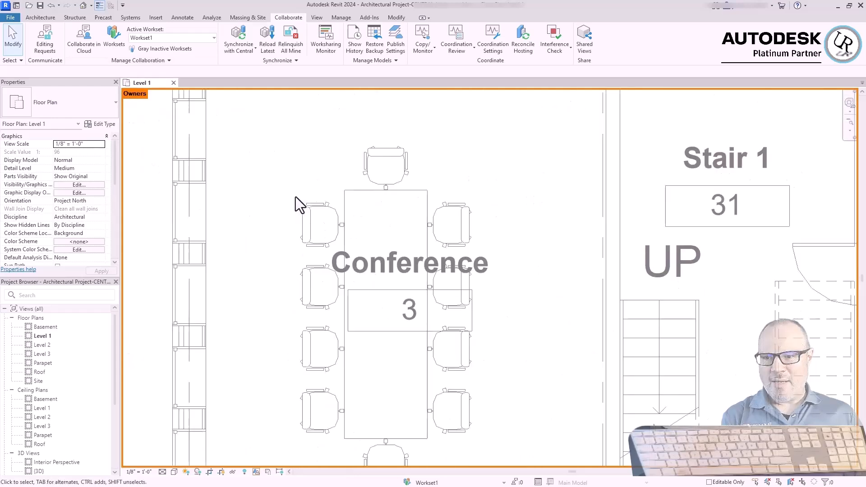
{"action": "left_click", "coordinate": [310, 221]}
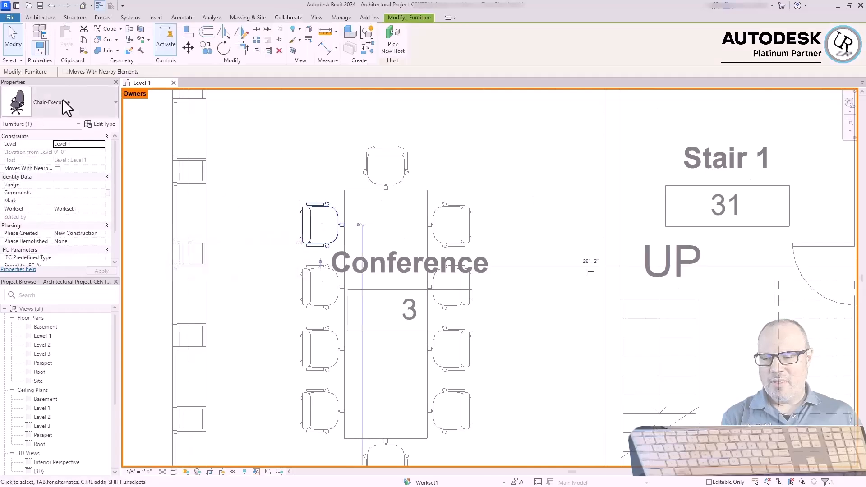
{"action": "left_click", "coordinate": [66, 104]}
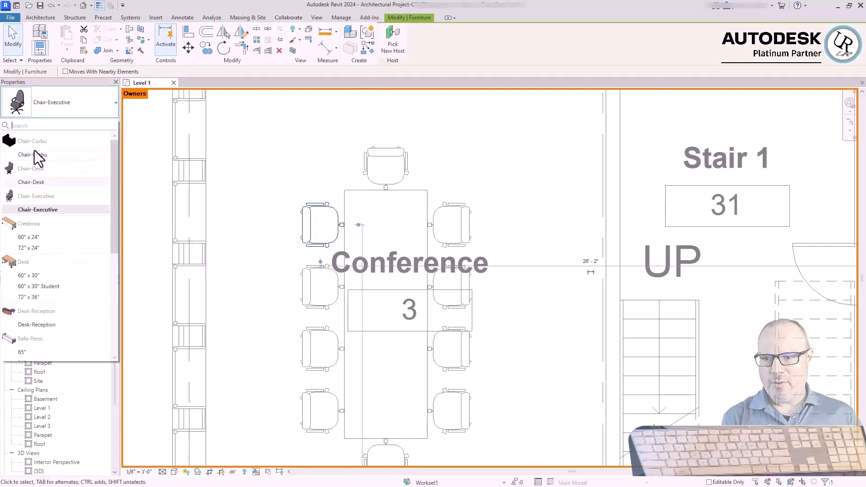
{"action": "left_click", "coordinate": [34, 154]}
{"action": "left_click", "coordinate": [271, 259]}
Try the Shaded visual style on the Level 1 plan and return the view to Hidden Line
{"action": "left_click", "coordinate": [174, 472]}
{"action": "left_click", "coordinate": [189, 435]}
{"action": "left_click", "coordinate": [175, 472]}
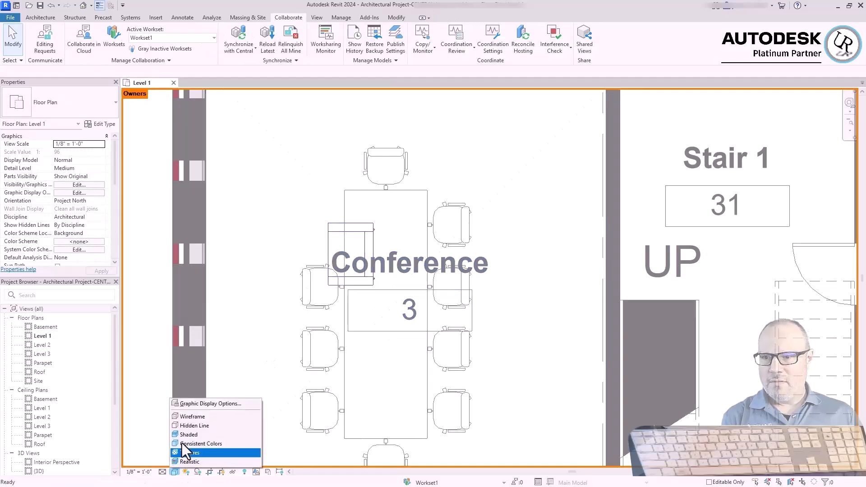
{"action": "left_click", "coordinate": [188, 452]}
Turn off Thin Lines and examine the owner colouring of the swapped chair in conference room 3
{"action": "scroll", "coordinate": [281, 400], "scroll_direction": "up", "scroll_amount": 3}
{"action": "scroll", "coordinate": [326, 299], "scroll_direction": "up", "scroll_amount": 2}
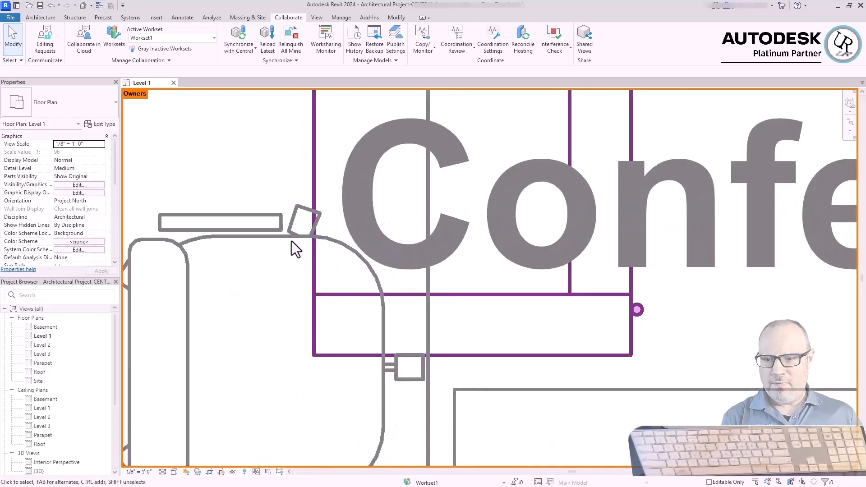
{"action": "scroll", "coordinate": [459, 399], "scroll_direction": "down", "scroll_amount": 5}
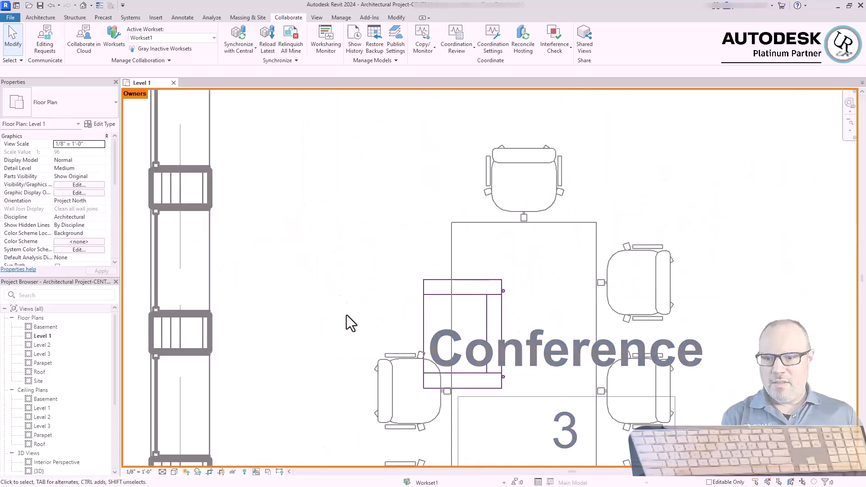
{"action": "mouse_move", "coordinate": [427, 296]}
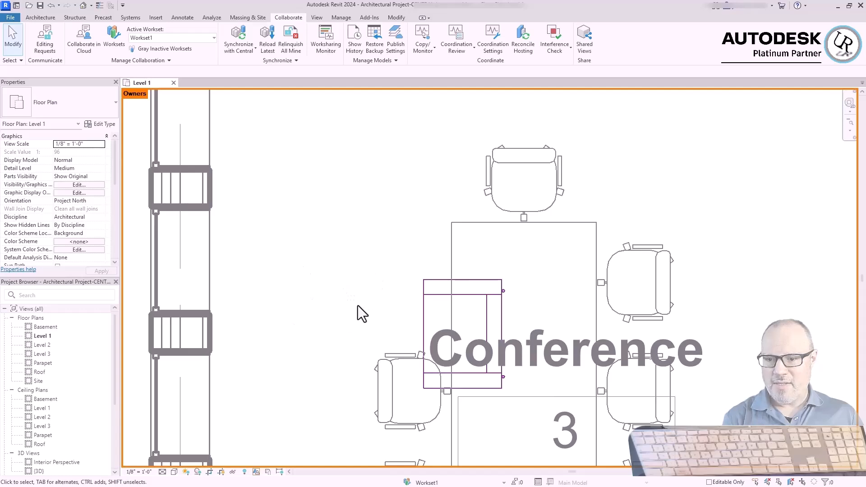
Borrow the partition wall between conference rooms 2 and 3 by making the element editable, and check its owner colouring
{"action": "scroll", "coordinate": [359, 243], "scroll_direction": "down", "scroll_amount": 5}
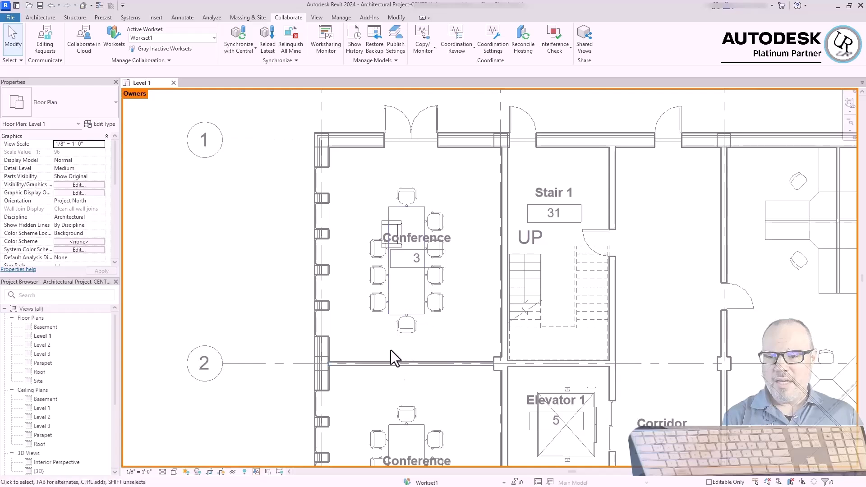
{"action": "scroll", "coordinate": [417, 376], "scroll_direction": "up", "scroll_amount": 4}
{"action": "left_click", "coordinate": [454, 346]}
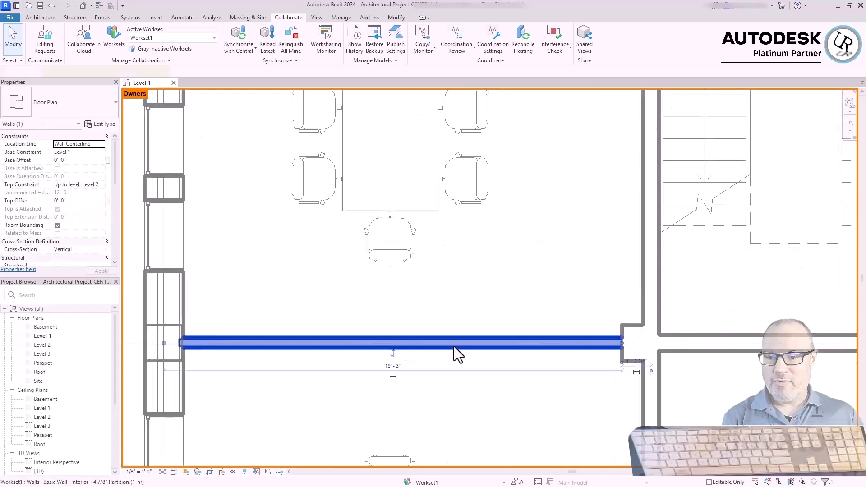
{"action": "right_click", "coordinate": [454, 346]}
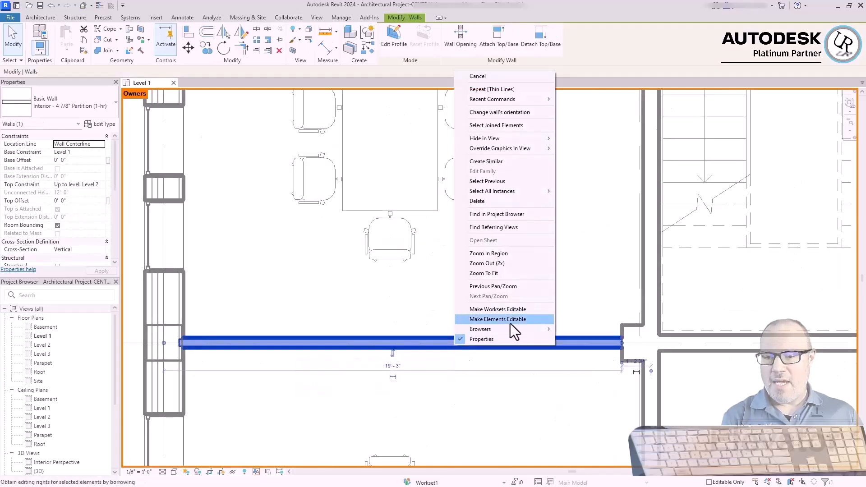
{"action": "left_click", "coordinate": [485, 319]}
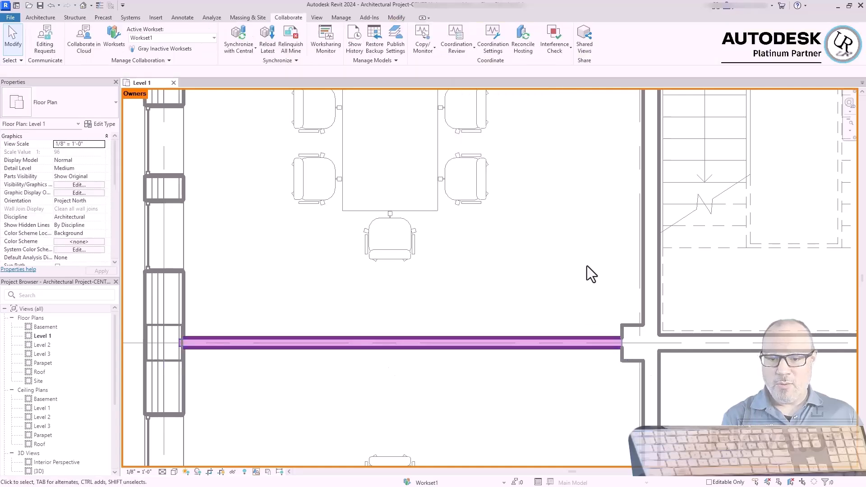
{"action": "left_click", "coordinate": [569, 346]}
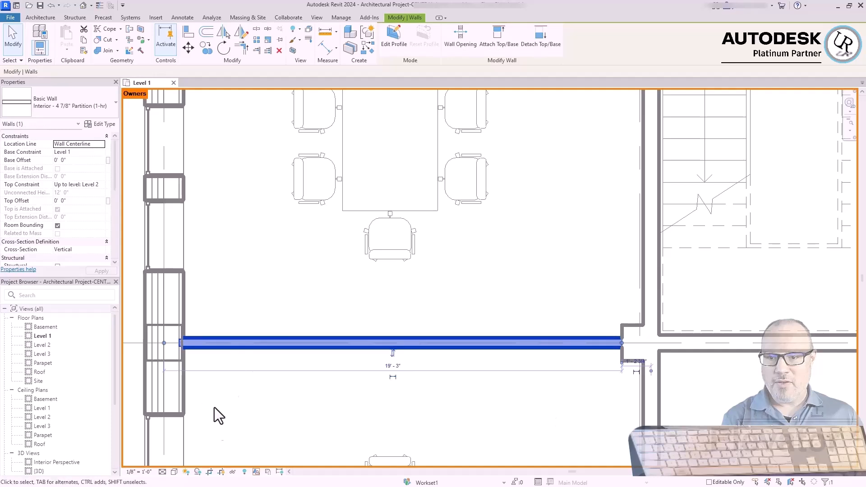
{"action": "left_click", "coordinate": [482, 435]}
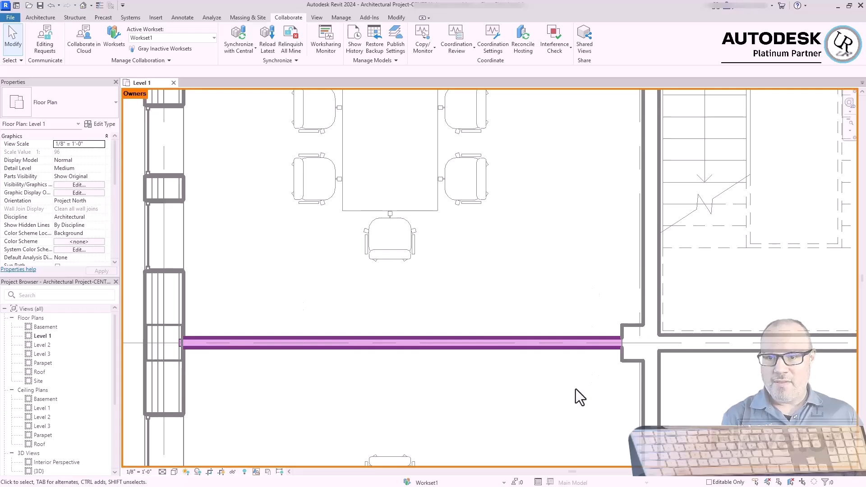
Change the wall between Corridor 7 and Open Office 12 to the Generic - 12" type and check its ownership
{"action": "scroll", "coordinate": [489, 281], "scroll_direction": "down", "scroll_amount": 4}
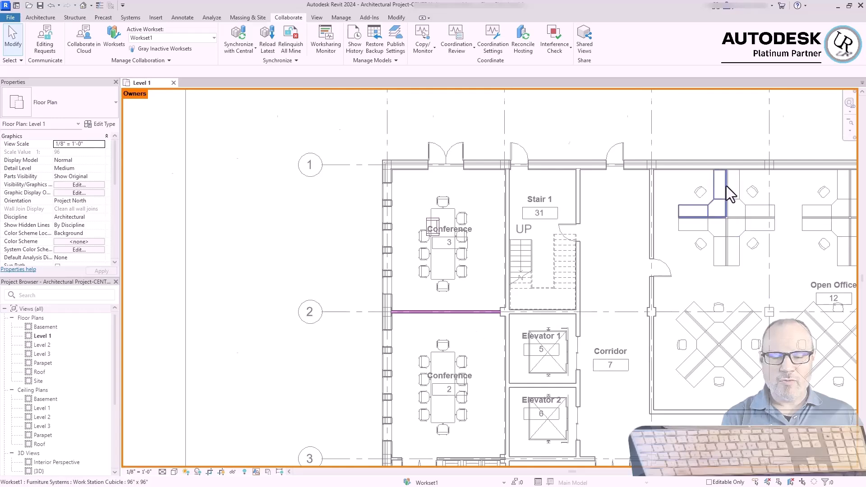
{"action": "scroll", "coordinate": [725, 189], "scroll_direction": "up", "scroll_amount": 4}
{"action": "left_click", "coordinate": [528, 194]}
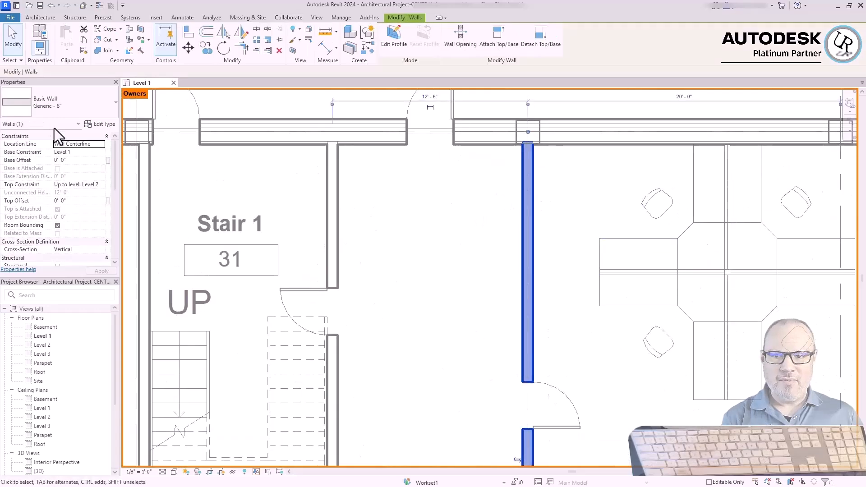
{"action": "left_click", "coordinate": [74, 102]}
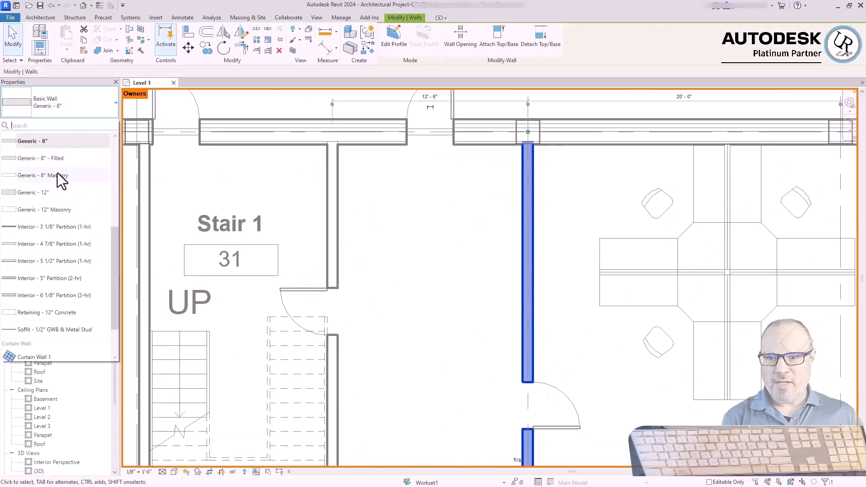
{"action": "left_click", "coordinate": [45, 192]}
{"action": "key", "text": "Escape"}
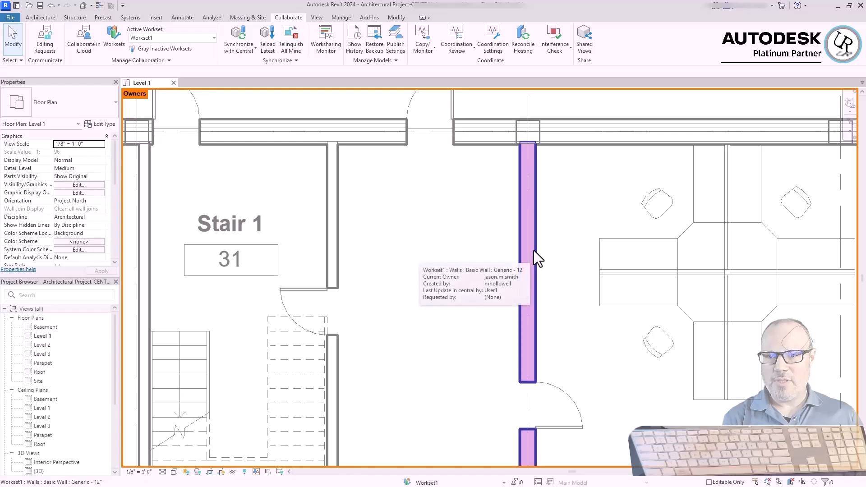
{"action": "scroll", "coordinate": [534, 250], "scroll_direction": "down", "scroll_amount": 3}
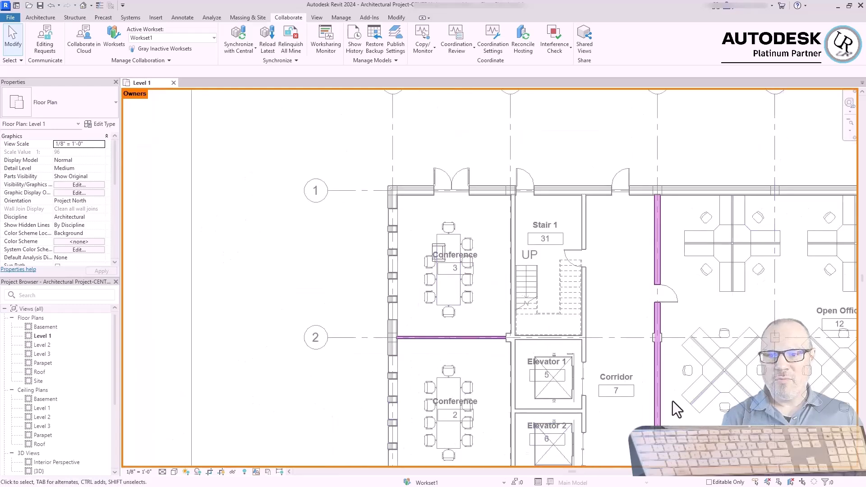
{"action": "scroll", "coordinate": [777, 424], "scroll_direction": "up", "scroll_amount": 3}
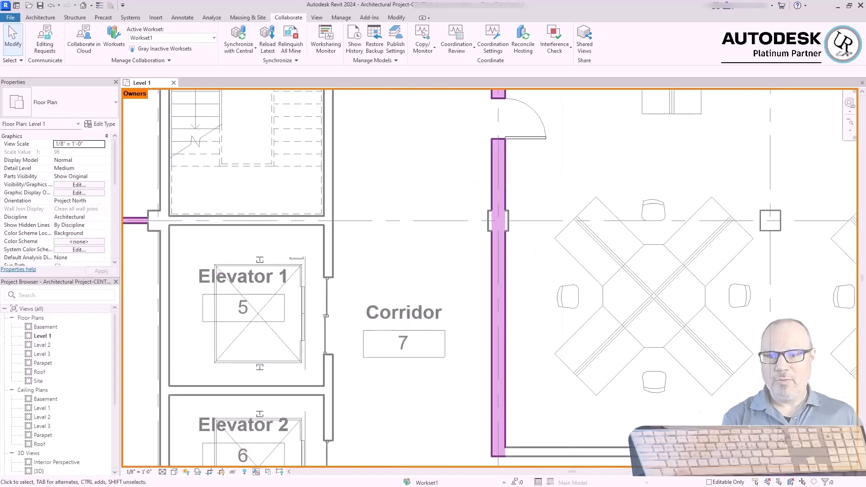
{"action": "mouse_move", "coordinate": [716, 392]}
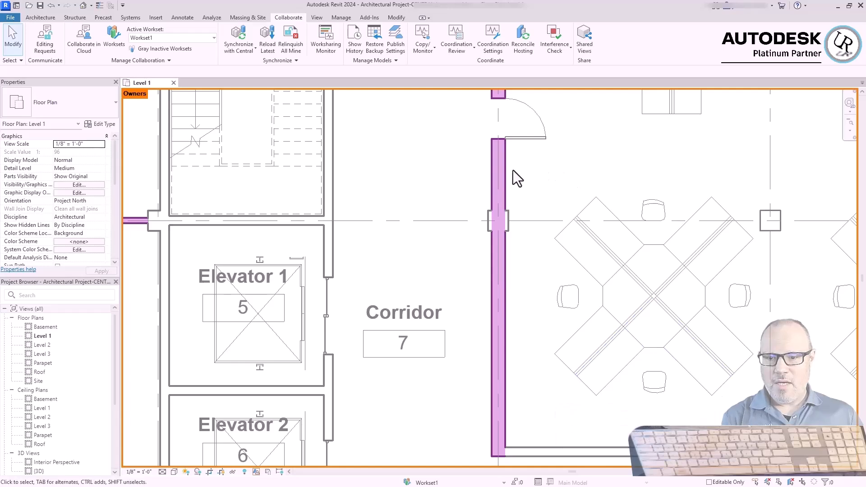
{"action": "mouse_move", "coordinate": [503, 178]}
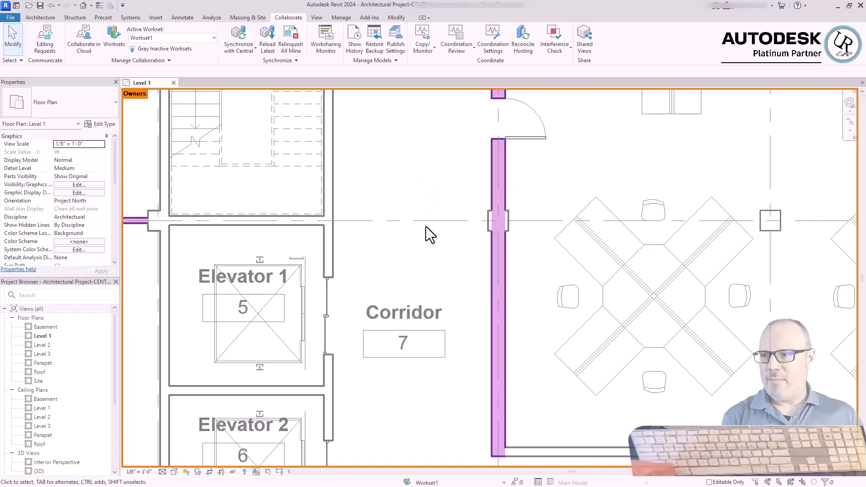
Switch the worksharing display of the Level 1 plan to Worksets and view the whole floor
{"action": "scroll", "coordinate": [536, 275], "scroll_direction": "down", "scroll_amount": 3}
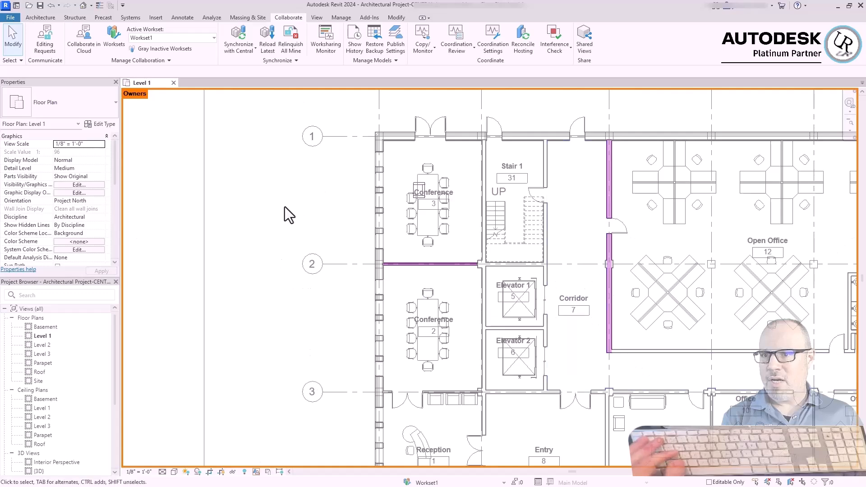
{"action": "left_click", "coordinate": [256, 472]}
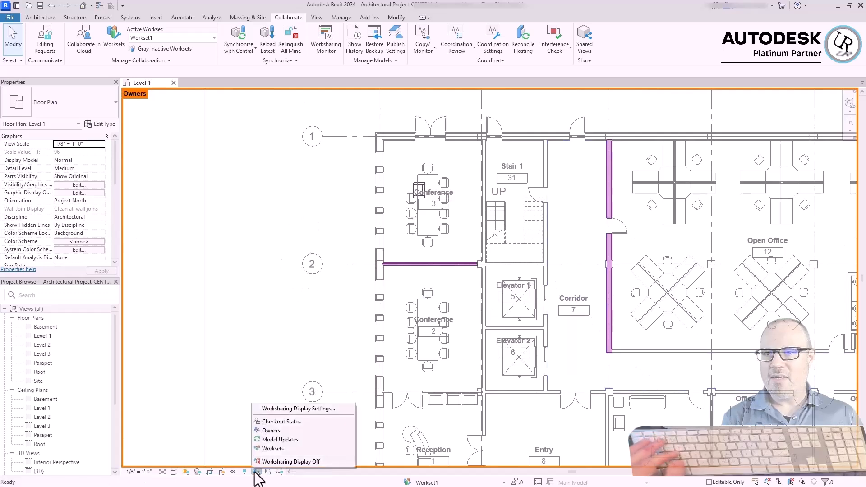
{"action": "left_click", "coordinate": [273, 450]}
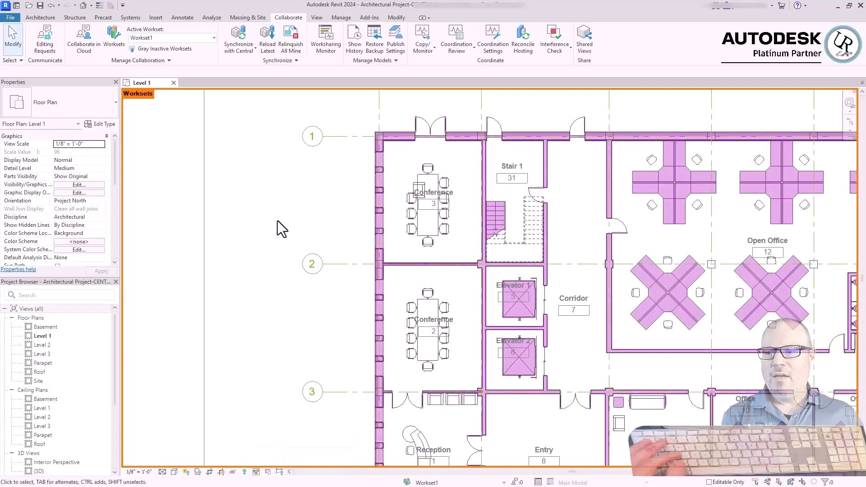
{"action": "scroll", "coordinate": [239, 250], "scroll_direction": "down", "scroll_amount": 3}
{"action": "scroll", "coordinate": [359, 392], "scroll_direction": "up", "scroll_amount": 3}
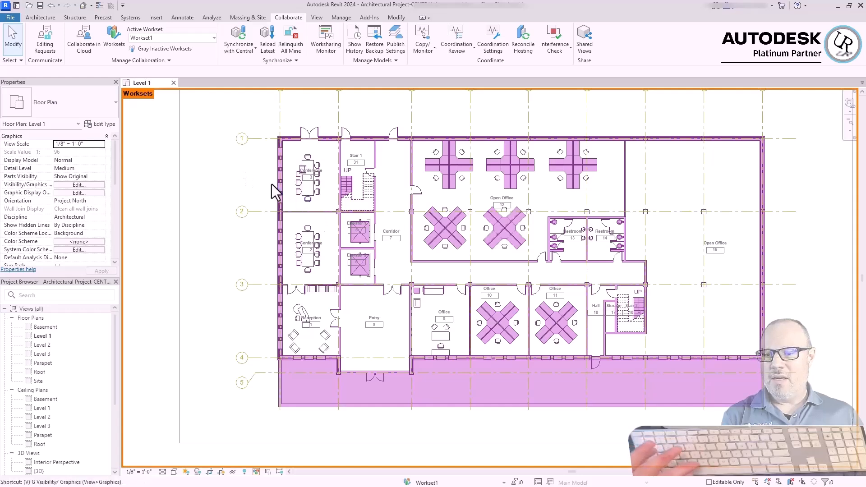
Override the CORE, EXTERIOR, FURNITURE, INTERIOR and Shared Levels and Grids worksets to Hide in the Level 1 plan
{"action": "key", "text": "v"}
{"action": "key", "text": "v"}
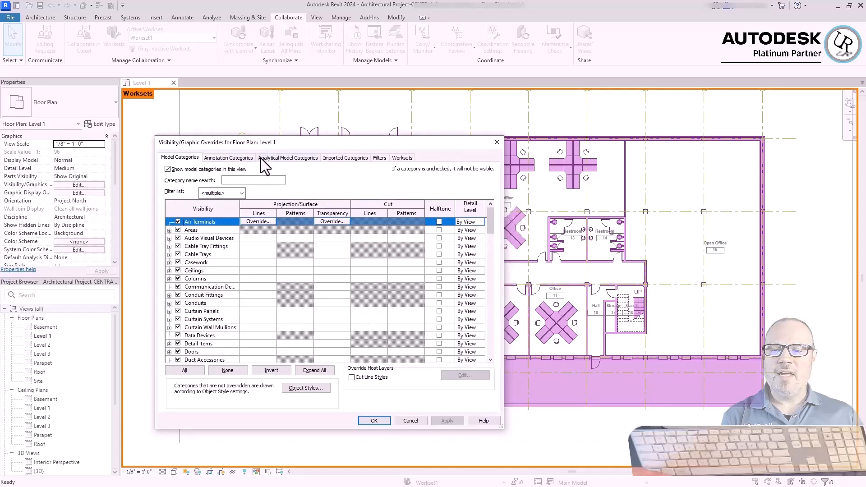
{"action": "left_click", "coordinate": [402, 158]}
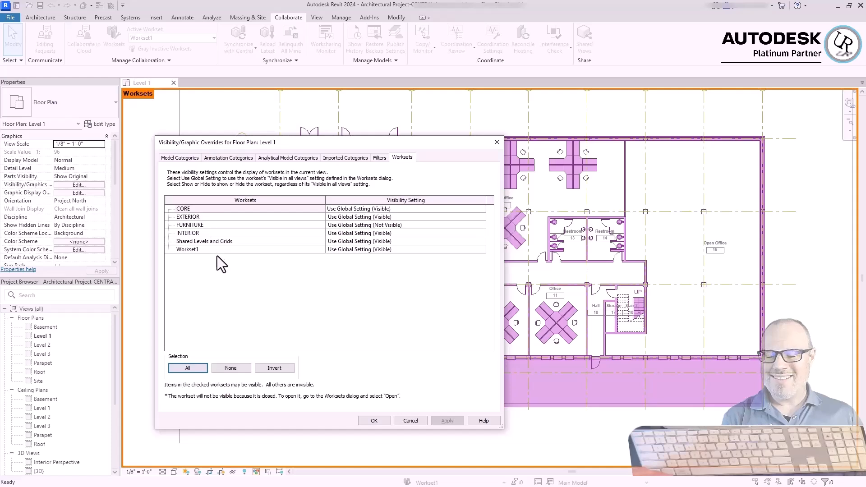
{"action": "left_click", "coordinate": [390, 209]}
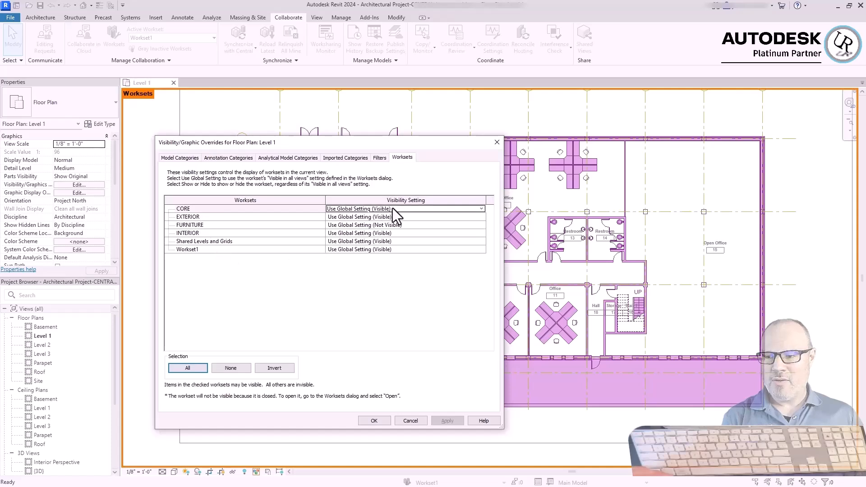
{"action": "left_click", "coordinate": [480, 209]}
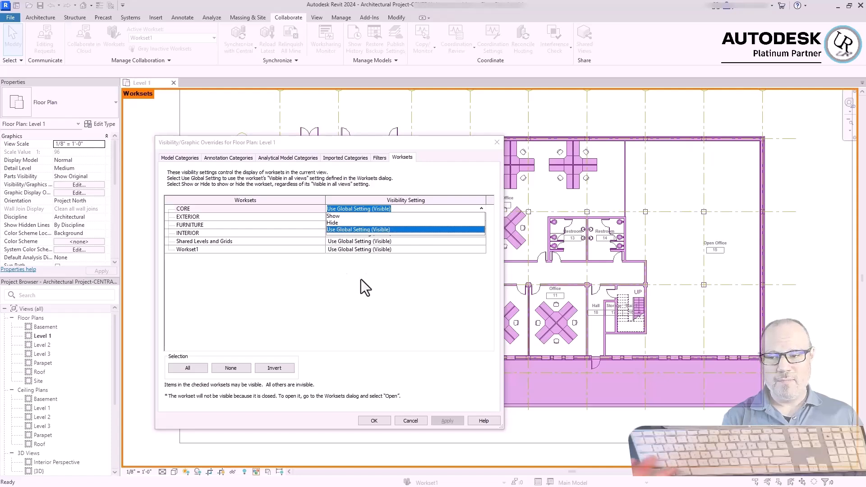
{"action": "left_click", "coordinate": [214, 239]}
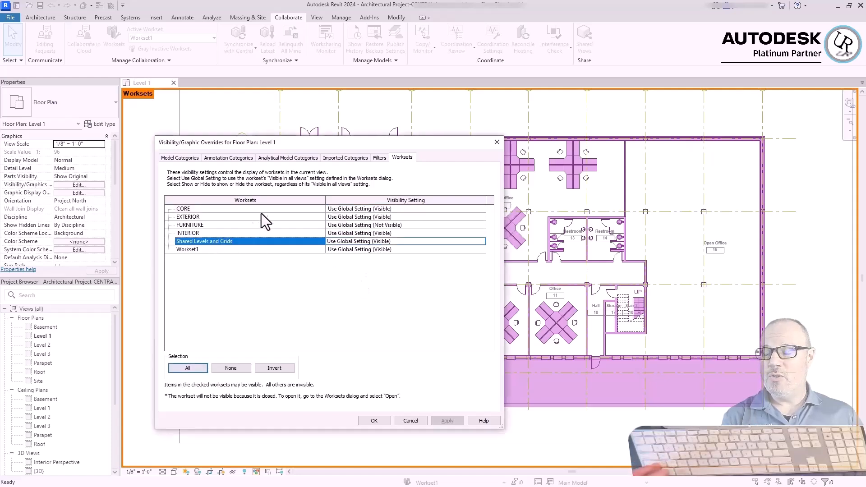
{"action": "left_click", "coordinate": [260, 210], "text": "shift"}
{"action": "left_click", "coordinate": [481, 208]}
{"action": "left_click", "coordinate": [451, 224]}
{"action": "left_click", "coordinate": [215, 249]}
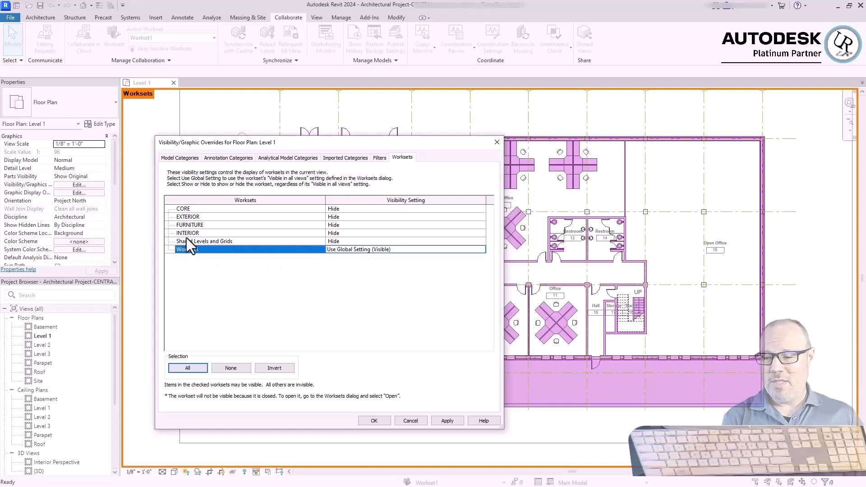
{"action": "left_click", "coordinate": [374, 420]}
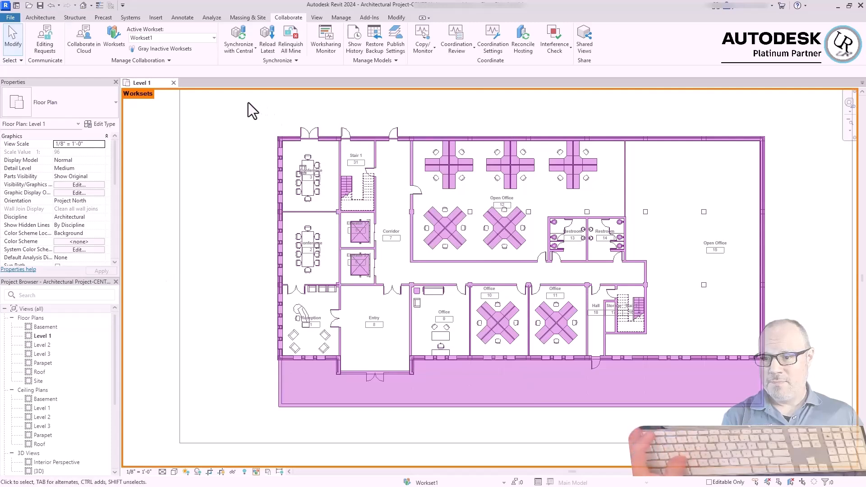
Move the walls, doors and other elements along the building's north exterior side to the EXTERIOR workset
{"action": "left_click_drag", "start_coordinate": [246, 107], "coordinate": [832, 149]}
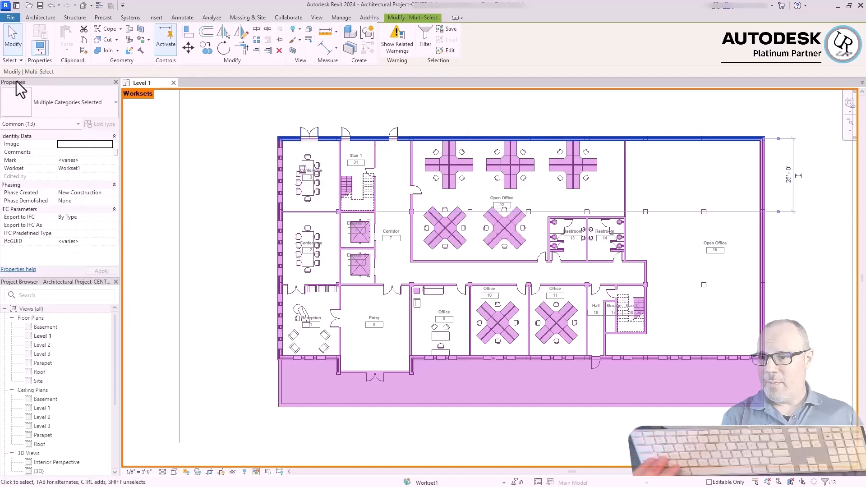
{"action": "left_click", "coordinate": [71, 169]}
{"action": "left_click", "coordinate": [108, 169]}
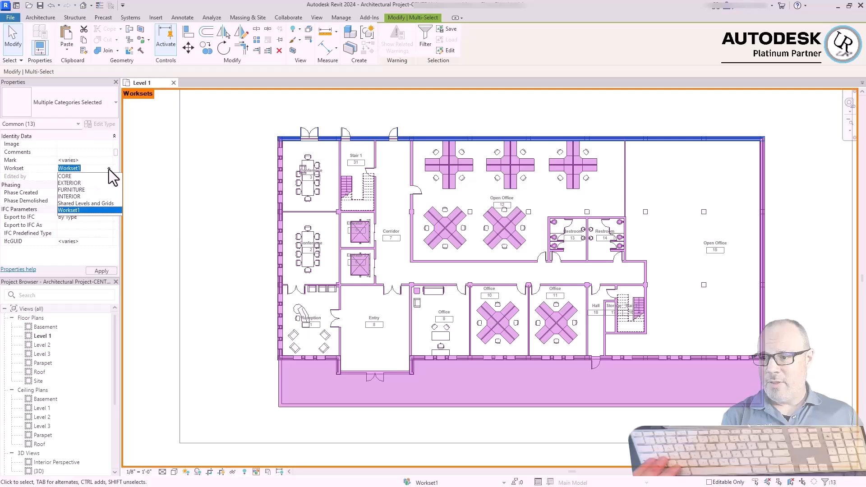
{"action": "left_click", "coordinate": [68, 183]}
{"action": "left_click", "coordinate": [165, 218]}
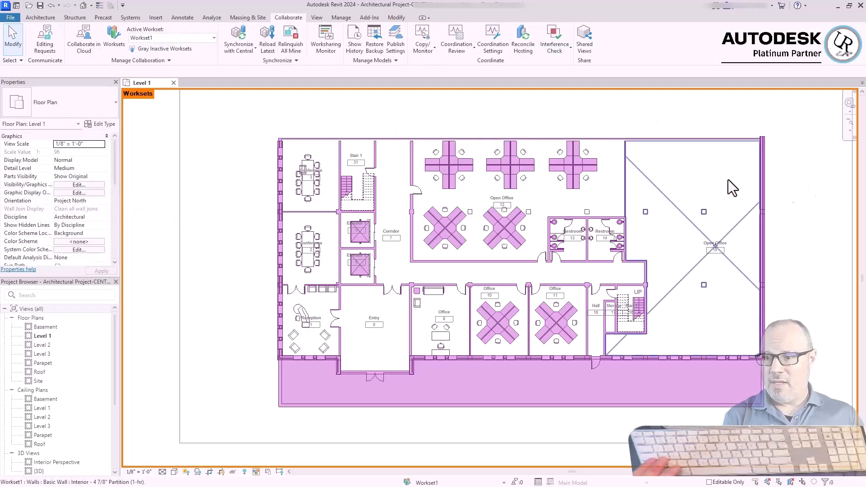
Move the walls, columns and windows along the east and south exterior sides to the EXTERIOR workset, filtering out curtain wall grids, curtain panels and doors
{"action": "mouse_move", "coordinate": [739, 142]}
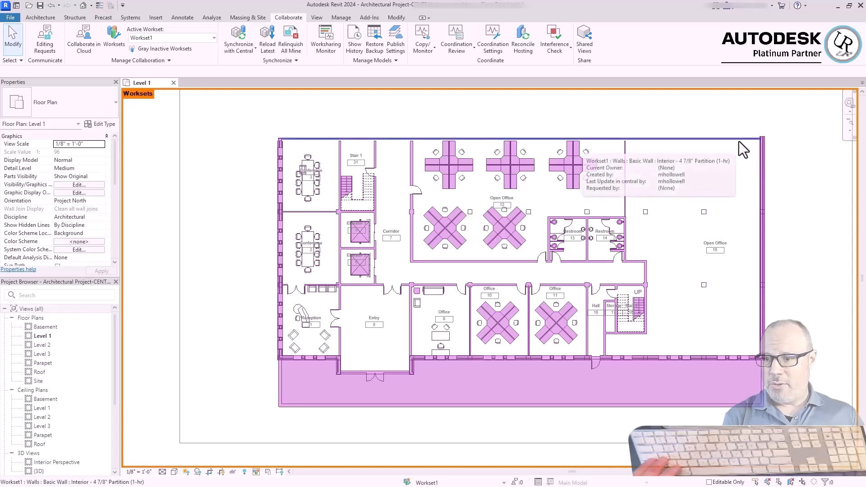
{"action": "left_click_drag", "start_coordinate": [739, 110], "coordinate": [817, 406]}
{"action": "left_click_drag", "start_coordinate": [241, 427], "coordinate": [821, 357], "text": "ctrl"}
{"action": "left_click", "coordinate": [425, 45]}
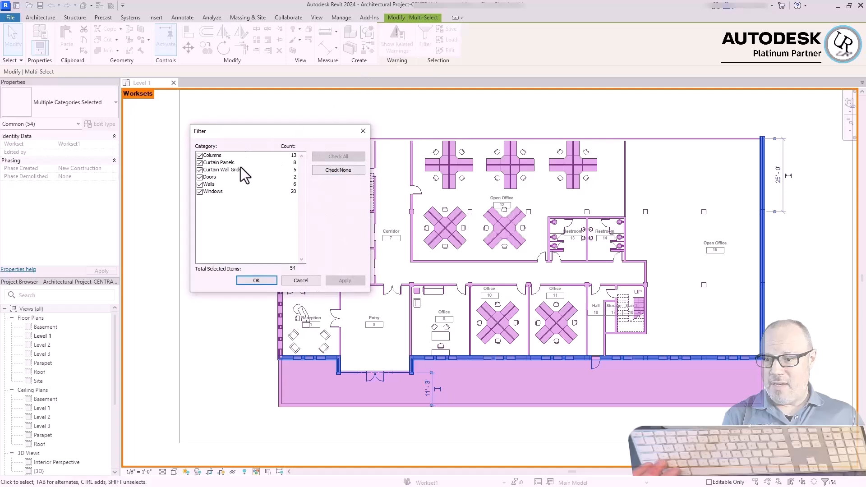
{"action": "left_click", "coordinate": [200, 170]}
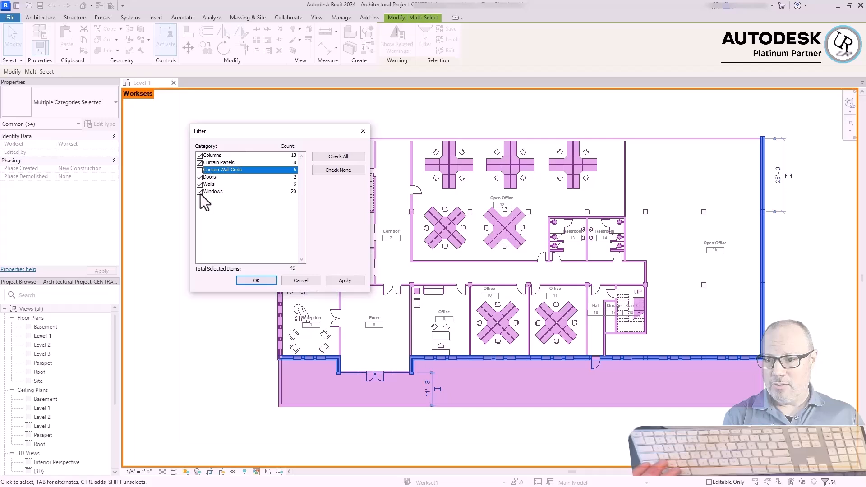
{"action": "left_click", "coordinate": [256, 281]}
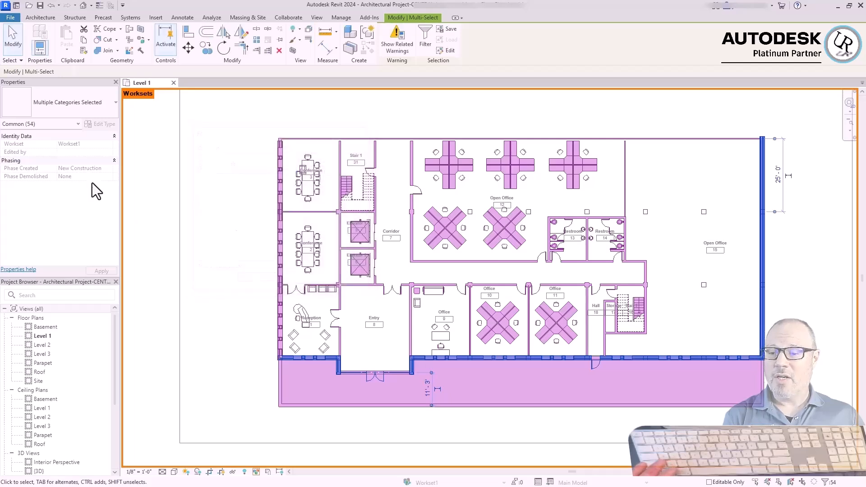
{"action": "left_click", "coordinate": [427, 39]}
{"action": "left_click", "coordinate": [200, 163]}
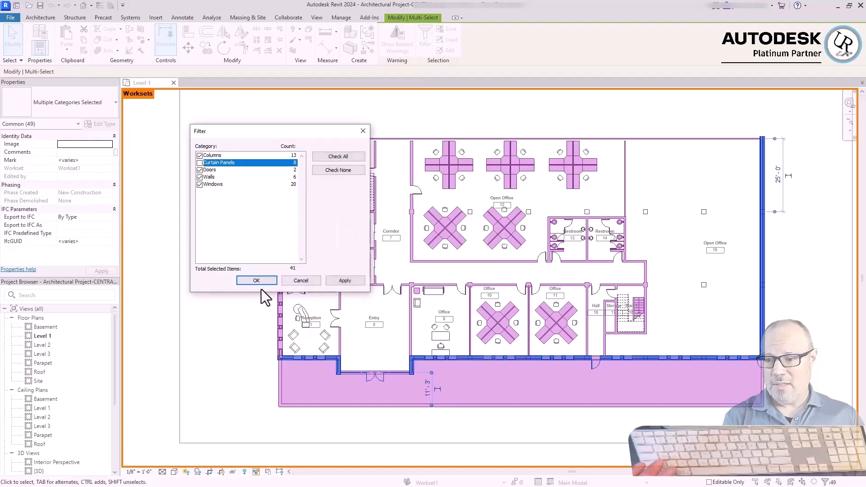
{"action": "left_click", "coordinate": [256, 281]}
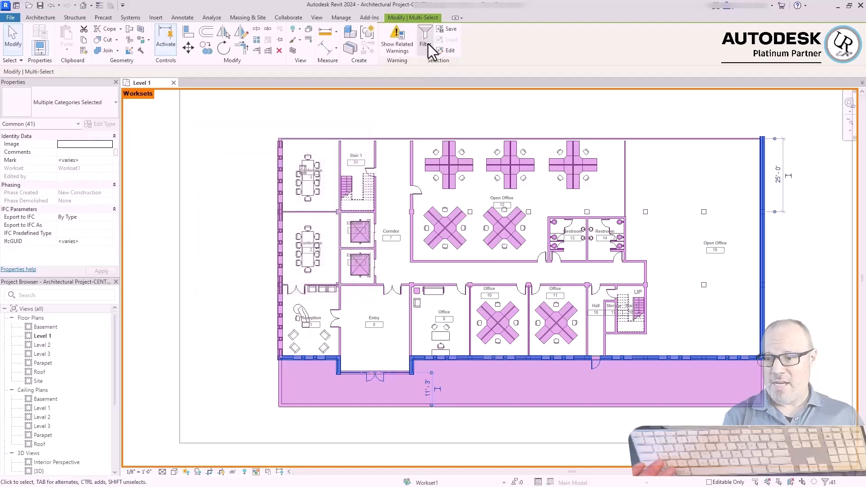
{"action": "left_click", "coordinate": [427, 41]}
{"action": "left_click", "coordinate": [199, 162]}
{"action": "left_click", "coordinate": [256, 281]}
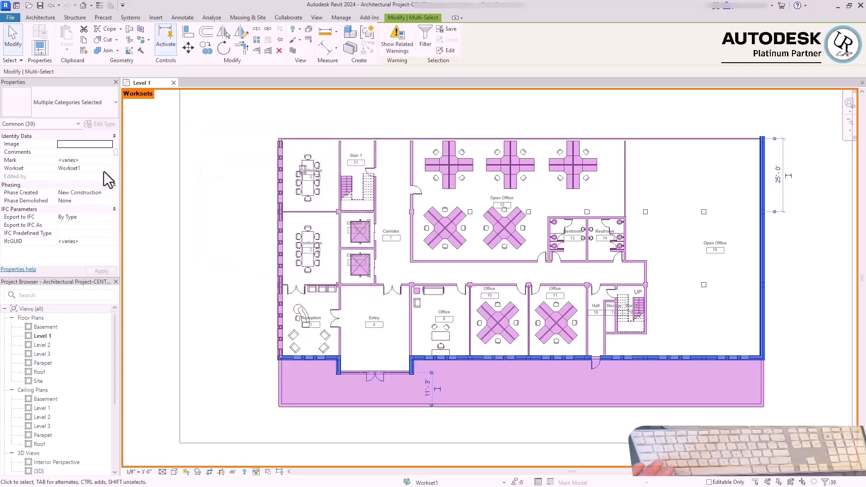
{"action": "left_click", "coordinate": [90, 167]}
{"action": "left_click", "coordinate": [71, 183]}
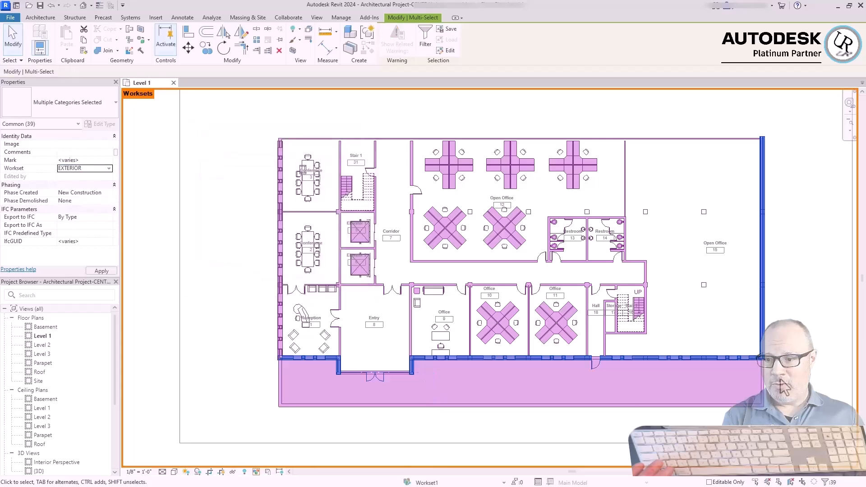
{"action": "left_click", "coordinate": [800, 322]}
Select the seven Generic - 12" Masonry walls along the east and south sides and the terrace edge and assign them to the EXTERIOR workset
{"action": "left_click", "coordinate": [762, 289]}
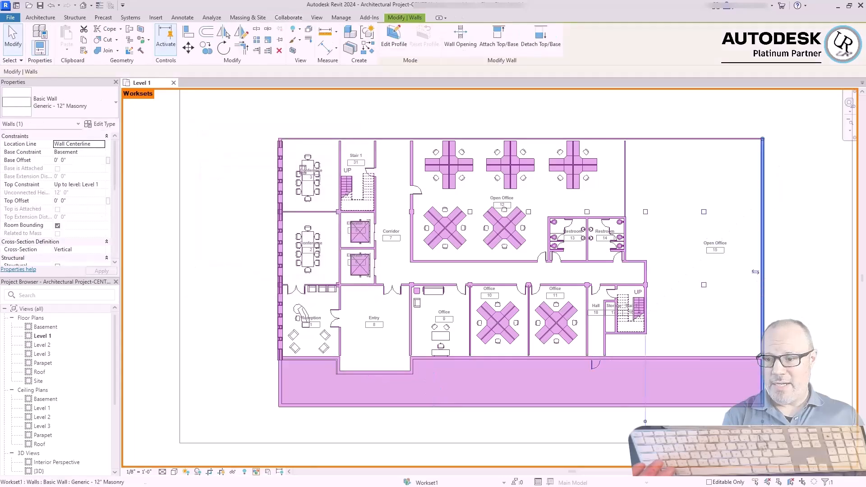
{"action": "left_click", "coordinate": [746, 405], "text": "ctrl"}
{"action": "left_click", "coordinate": [732, 358], "text": "ctrl"}
{"action": "left_click", "coordinate": [327, 360], "text": "ctrl"}
{"action": "left_click", "coordinate": [367, 373], "text": "ctrl"}
{"action": "left_click", "coordinate": [338, 367], "text": "ctrl"}
{"action": "left_click", "coordinate": [411, 363], "text": "ctrl"}
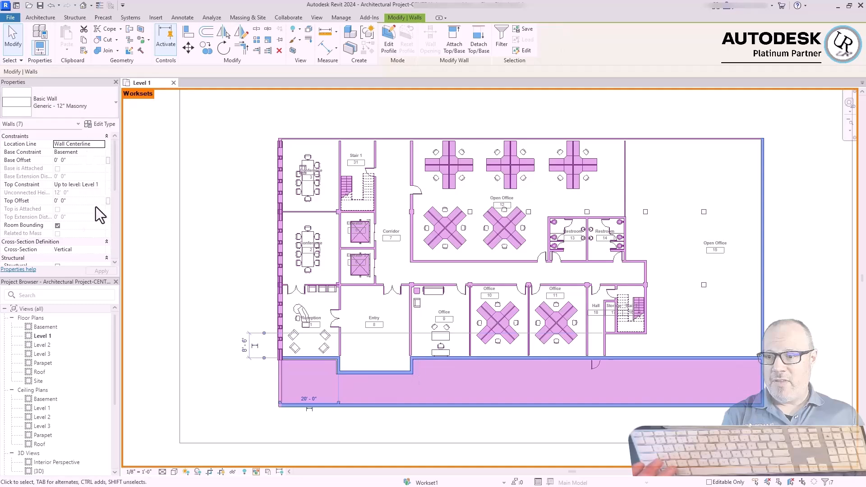
{"action": "scroll", "coordinate": [97, 210], "scroll_direction": "down", "scroll_amount": 4}
{"action": "left_click", "coordinate": [103, 242]}
{"action": "left_click", "coordinate": [86, 255]}
Move the south terrace floor and the remaining west exterior walls, including the Exterior - Brick on CMU wall, to the EXTERIOR workset
{"action": "left_click", "coordinate": [281, 253]}
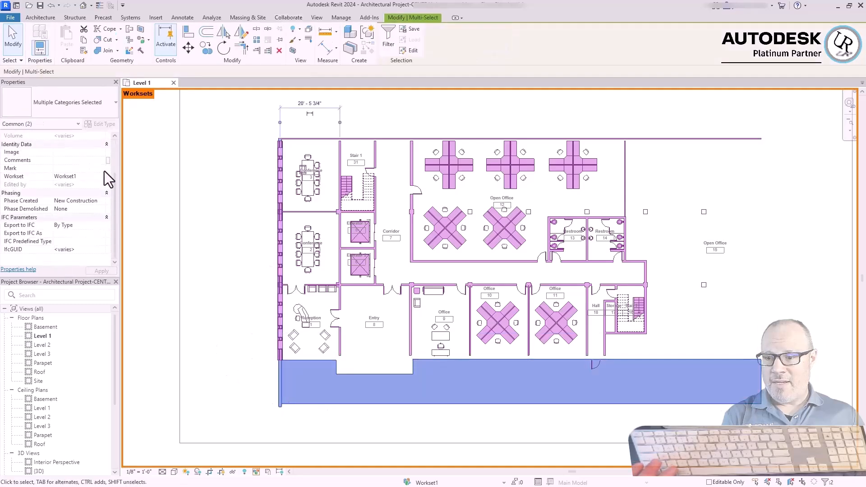
{"action": "scroll", "coordinate": [284, 276], "scroll_direction": "up", "scroll_amount": 5}
{"action": "left_click", "coordinate": [274, 211]}
{"action": "left_click", "coordinate": [81, 185]}
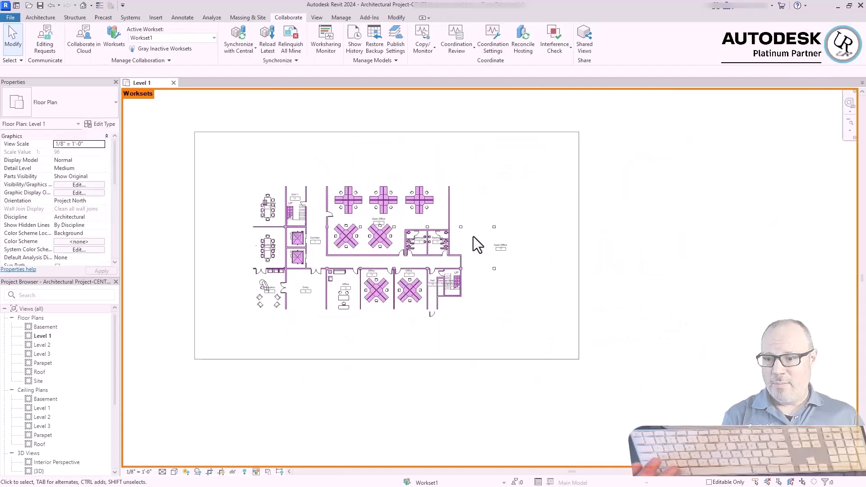
{"action": "scroll", "coordinate": [413, 250], "scroll_direction": "up", "scroll_amount": 8}
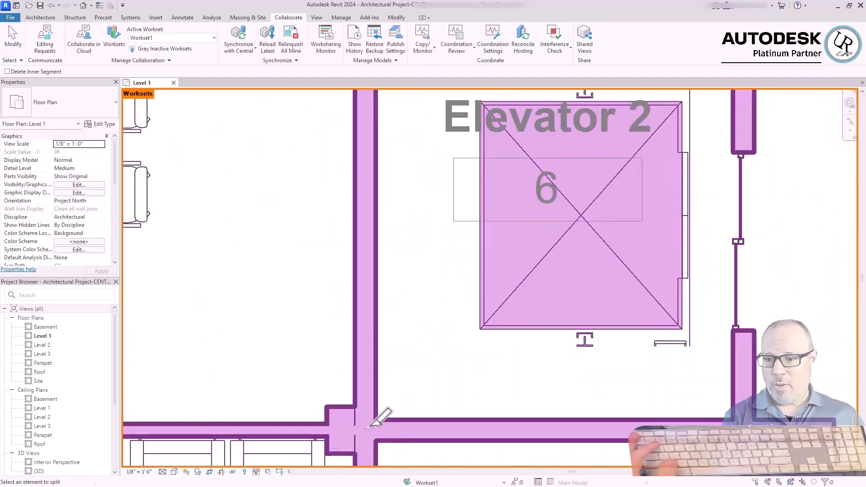
Split the Generic - 8" walls at the corners of the Elevator 1 and Elevator 2 shafts
{"action": "key", "text": "s"}
{"action": "key", "text": "l"}
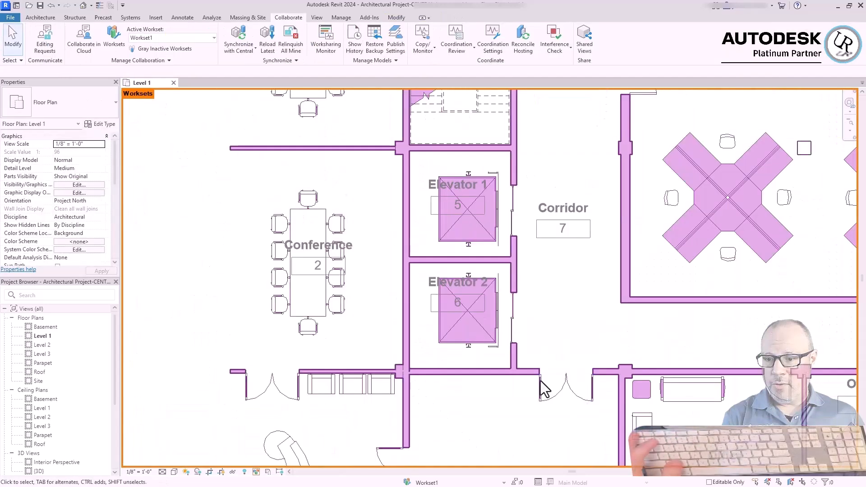
{"action": "left_click", "coordinate": [545, 347]}
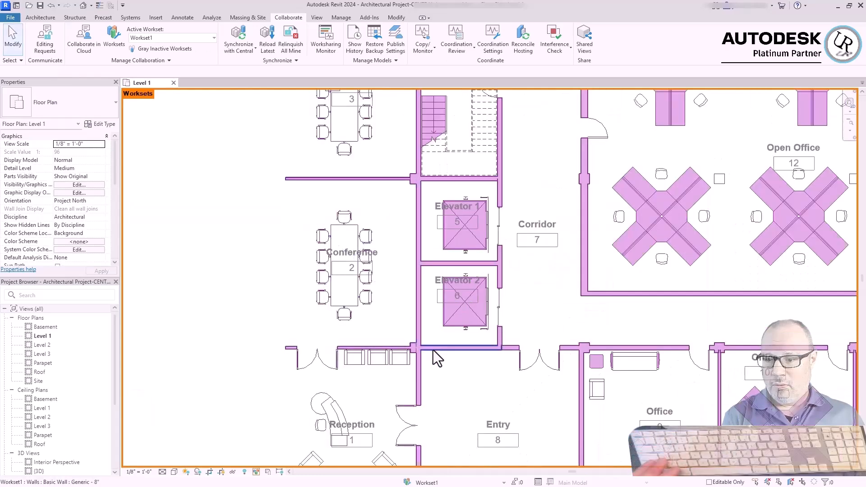
{"action": "left_click", "coordinate": [434, 351]}
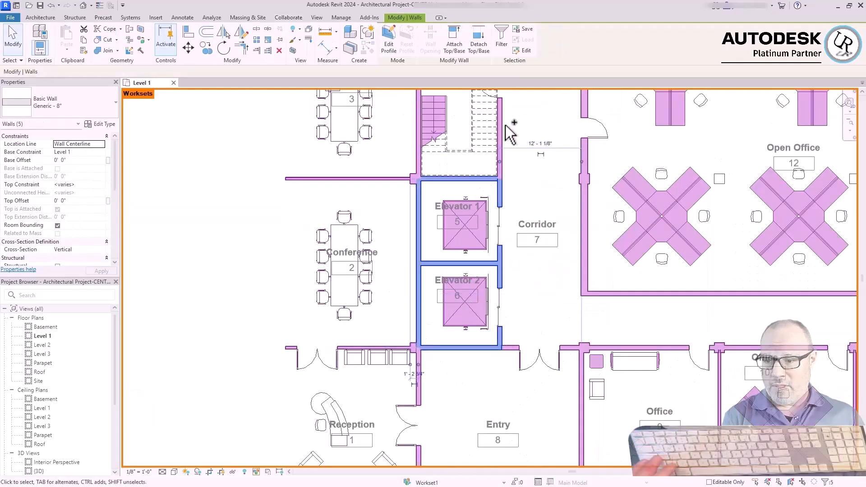
Move the shaft walls, stair and door around Stair 1 and the elevators to the CORE workset
{"action": "scroll", "coordinate": [406, 266], "scroll_direction": "up", "scroll_amount": 2}
{"action": "left_click", "coordinate": [411, 266], "text": "ctrl"}
{"action": "left_click", "coordinate": [84, 168]}
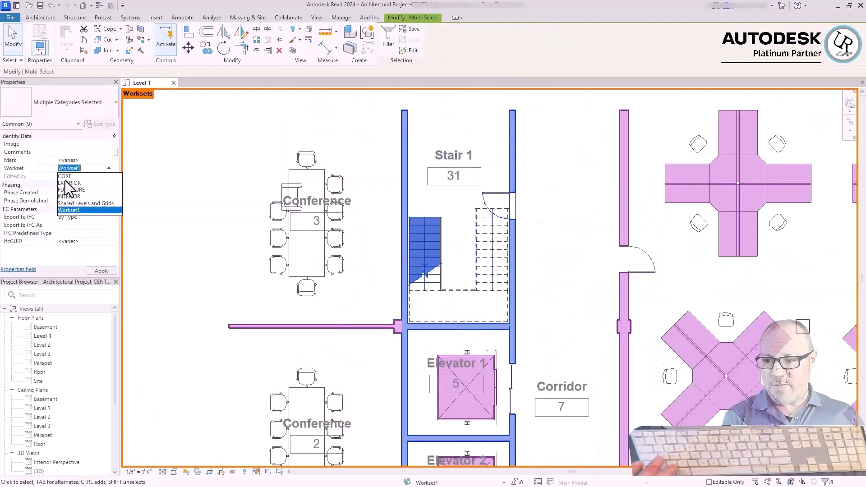
{"action": "left_click", "coordinate": [68, 190]}
Assign both elevators and their Sliding-2 panel doors to the CORE workset
{"action": "left_click", "coordinate": [467, 388]}
{"action": "left_click", "coordinate": [494, 465], "text": "ctrl"}
{"action": "left_click", "coordinate": [84, 168]}
{"action": "left_click", "coordinate": [68, 181]}
{"action": "left_click", "coordinate": [510, 388]}
{"action": "left_click", "coordinate": [82, 232]}
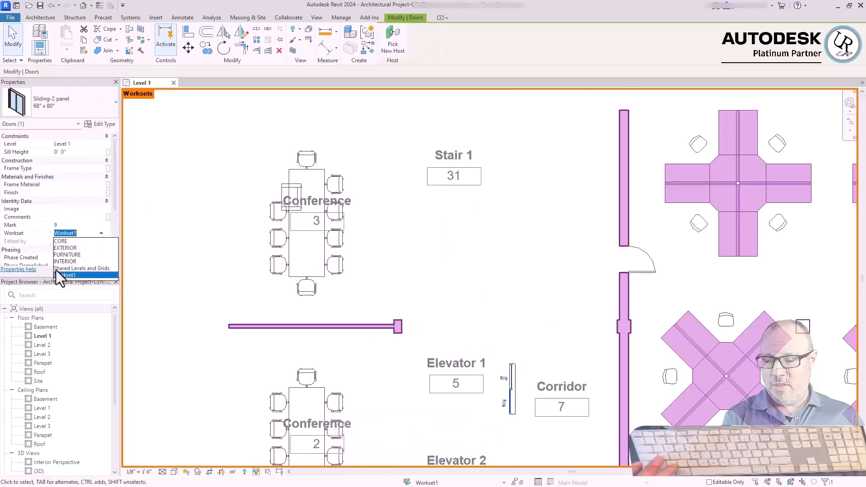
{"action": "left_click", "coordinate": [56, 270]}
{"action": "scroll", "coordinate": [447, 289], "scroll_direction": "down", "scroll_amount": 3}
{"action": "left_click", "coordinate": [79, 233]}
{"action": "left_click", "coordinate": [72, 252]}
Split the walls where the Stair 2 enclosure meets the adjoining corridor and hall walls
{"action": "key", "text": "s"}
{"action": "key", "text": "l"}
{"action": "scroll", "coordinate": [680, 360], "scroll_direction": "up", "scroll_amount": 5}
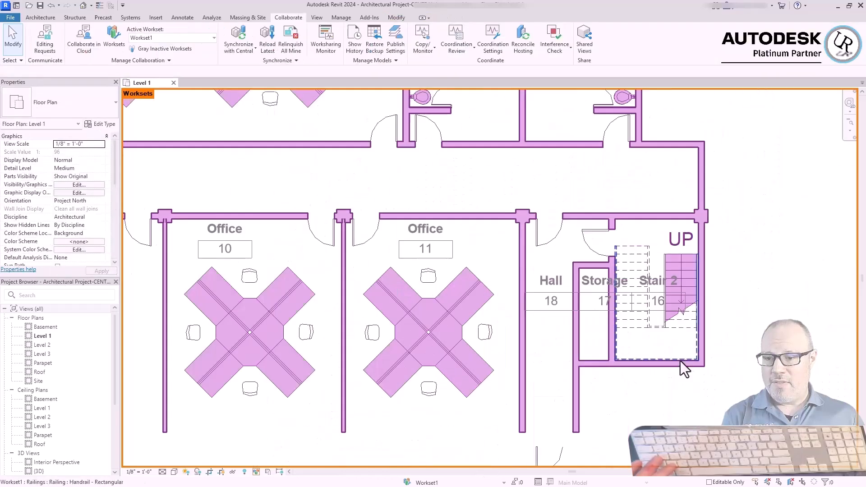
{"action": "scroll", "coordinate": [603, 217], "scroll_direction": "down", "scroll_amount": 1}
{"action": "left_click", "coordinate": [602, 217]}
{"action": "key", "text": "Escape"}
Move the walls, door, stair and railings enclosing Stair 2 to the CORE workset
{"action": "left_click", "coordinate": [604, 228]}
{"action": "scroll", "coordinate": [603, 248], "scroll_direction": "down", "scroll_amount": 2}
{"action": "left_click", "coordinate": [724, 264], "text": "ctrl"}
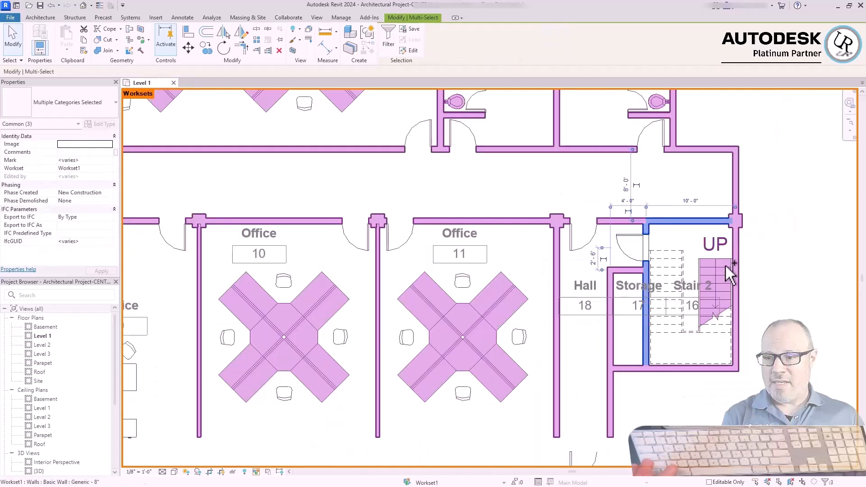
{"action": "scroll", "coordinate": [724, 263], "scroll_direction": "up", "scroll_amount": 2}
{"action": "left_click", "coordinate": [108, 168]}
{"action": "left_click", "coordinate": [72, 180]}
{"action": "left_click_drag", "start_coordinate": [763, 334], "coordinate": [641, 271]}
{"action": "left_click", "coordinate": [100, 217]}
{"action": "left_click", "coordinate": [72, 230]}
{"action": "left_click", "coordinate": [761, 297]}
Select all workstation instances visible in the view and assign them to the FURNITURE workset
{"action": "scroll", "coordinate": [758, 315], "scroll_direction": "down", "scroll_amount": 5}
{"action": "right_click", "coordinate": [672, 318]}
{"action": "mouse_move", "coordinate": [710, 164]}
{"action": "left_click", "coordinate": [583, 174]}
{"action": "left_click", "coordinate": [102, 217]}
{"action": "left_click", "coordinate": [73, 239]}
Select all desk chair instances visible in the view and assign them to the FURNITURE workset
{"action": "right_click", "coordinate": [667, 336]}
{"action": "mouse_move", "coordinate": [704, 182]}
{"action": "left_click", "coordinate": [582, 191]}
{"action": "left_click", "coordinate": [102, 211]}
{"action": "left_click", "coordinate": [73, 238]}
Select all instances of the Reception armchair visible in the view and assign them to the FURNITURE workset
{"action": "right_click", "coordinate": [436, 341]}
{"action": "mouse_move", "coordinate": [515, 187]}
{"action": "left_click", "coordinate": [580, 197]}
{"action": "left_click", "coordinate": [101, 212]}
{"action": "left_click", "coordinate": [73, 238]}
Select all Chair-Executive instances visible in the view and assign them to the FURNITURE workset
{"action": "right_click", "coordinate": [420, 264]}
{"action": "mouse_move", "coordinate": [502, 110]}
{"action": "left_click", "coordinate": [563, 119]}
{"action": "left_click", "coordinate": [104, 210]}
{"action": "left_click", "coordinate": [73, 238]}
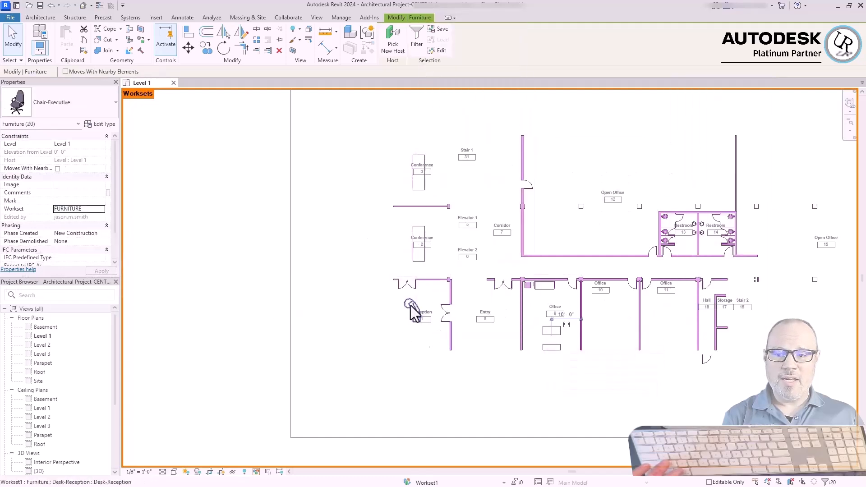
Assign the reception desk and the tables in Conference 2 and Conference 3 to the FURNITURE workset
{"action": "left_click", "coordinate": [409, 303]}
{"action": "left_click", "coordinate": [424, 251], "text": "ctrl"}
{"action": "left_click", "coordinate": [423, 178], "text": "ctrl"}
{"action": "left_click", "coordinate": [102, 217]}
{"action": "left_click", "coordinate": [65, 240]}
Assign the desk, credenza, sofa and side table in Office 9 to the FURNITURE workset
{"action": "left_click", "coordinate": [550, 345]}
{"action": "left_click", "coordinate": [549, 327], "text": "ctrl"}
{"action": "left_click", "coordinate": [544, 288], "text": "ctrl"}
{"action": "left_click", "coordinate": [529, 286], "text": "ctrl"}
{"action": "right_click", "coordinate": [529, 287]}
{"action": "left_click", "coordinate": [101, 210]}
{"action": "left_click", "coordinate": [65, 231]}
Select everything left in the plan, filter the selection, and assign the remaining elements to the INTERIOR workset
{"action": "scroll", "coordinate": [481, 348], "scroll_direction": "down", "scroll_amount": 1}
{"action": "left_click_drag", "start_coordinate": [370, 395], "coordinate": [833, 140]}
{"action": "left_click", "coordinate": [426, 36]}
{"action": "left_click", "coordinate": [200, 177]}
{"action": "left_click", "coordinate": [266, 281]}
{"action": "left_click", "coordinate": [113, 161]}
{"action": "left_click", "coordinate": [72, 184]}
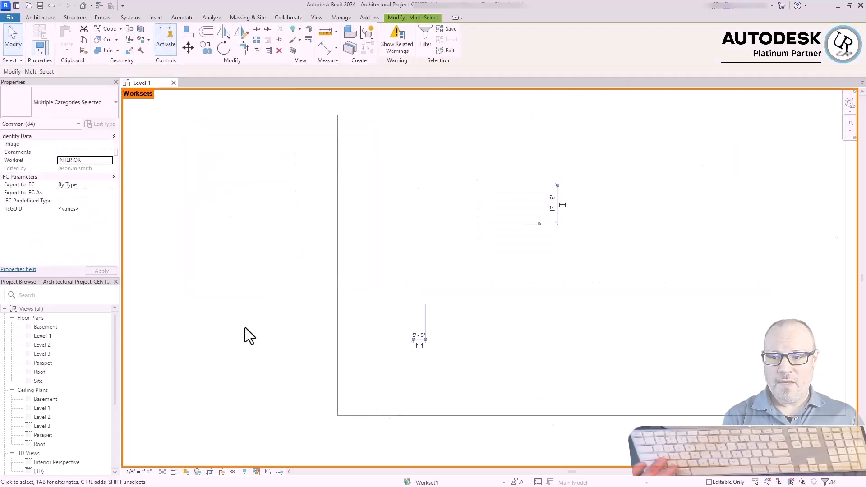
{"action": "left_click", "coordinate": [245, 329]}
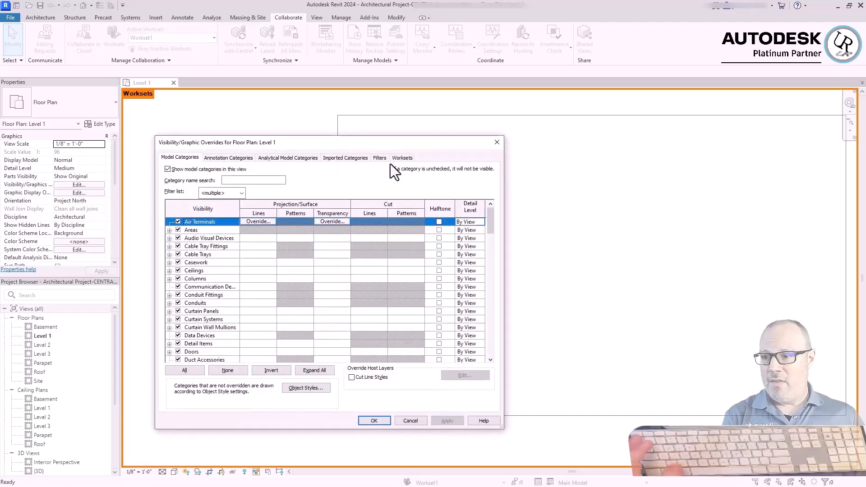
Set the CORE, EXTERIOR, FURNITURE, INTERIOR and Shared Levels and Grids worksets to Use Global Setting (Visible) in the Level 1 plan
{"action": "left_click", "coordinate": [399, 158]}
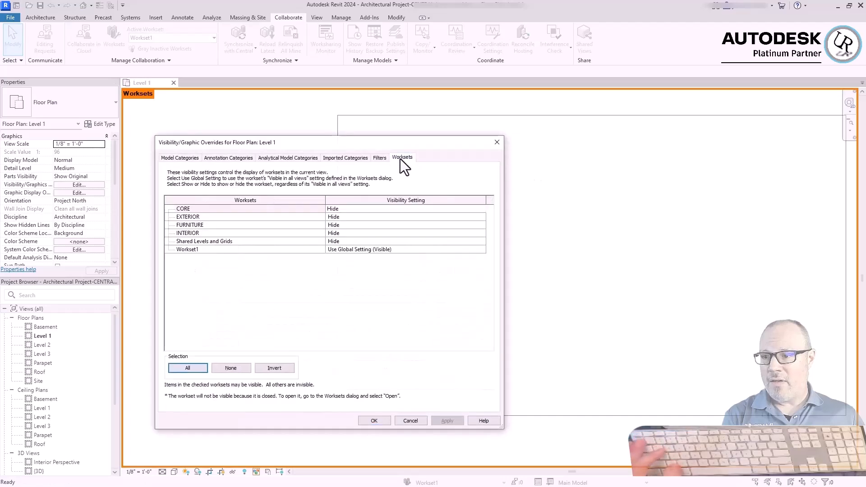
{"action": "left_click", "coordinate": [301, 210]}
{"action": "left_click", "coordinate": [301, 241], "text": "shift"}
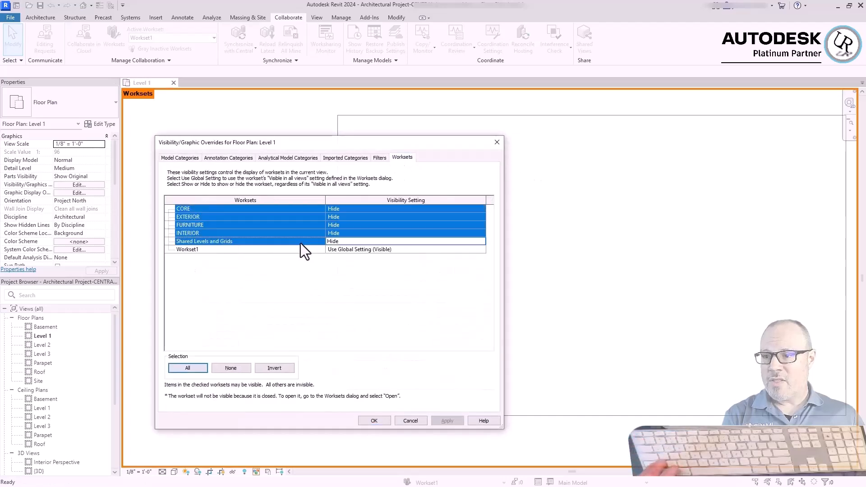
{"action": "left_click", "coordinate": [482, 240]}
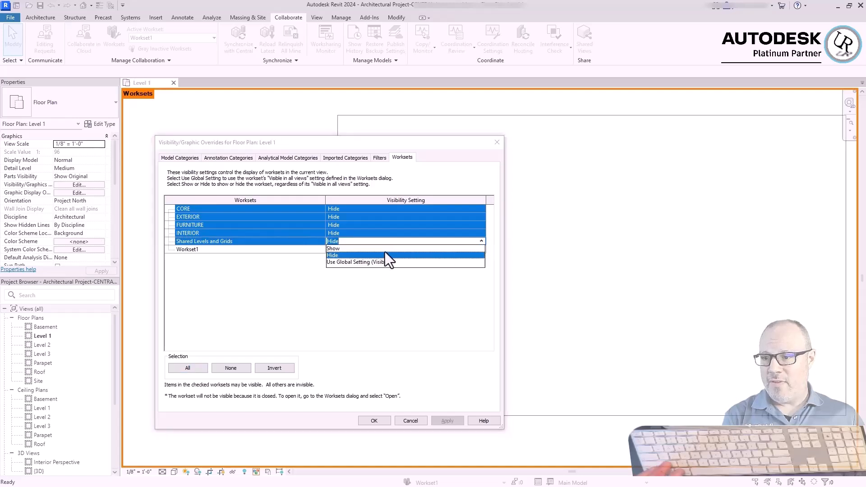
{"action": "left_click", "coordinate": [338, 263]}
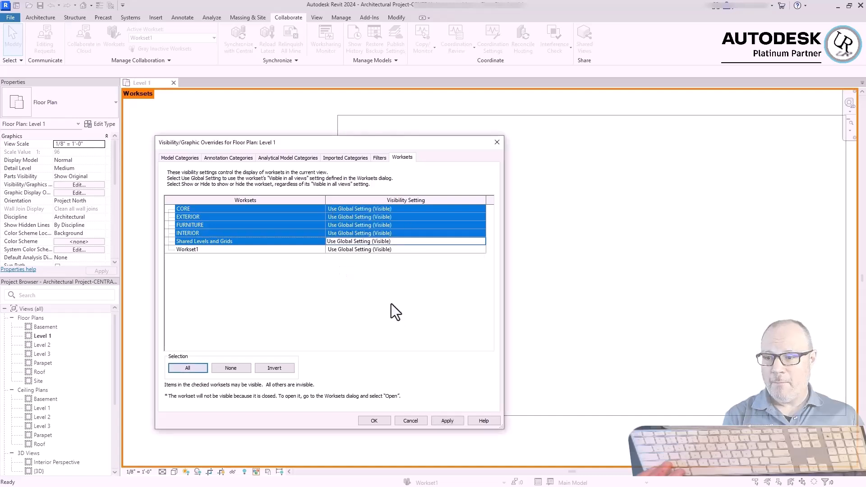
{"action": "left_click", "coordinate": [277, 224]}
{"action": "left_click", "coordinate": [253, 242]}
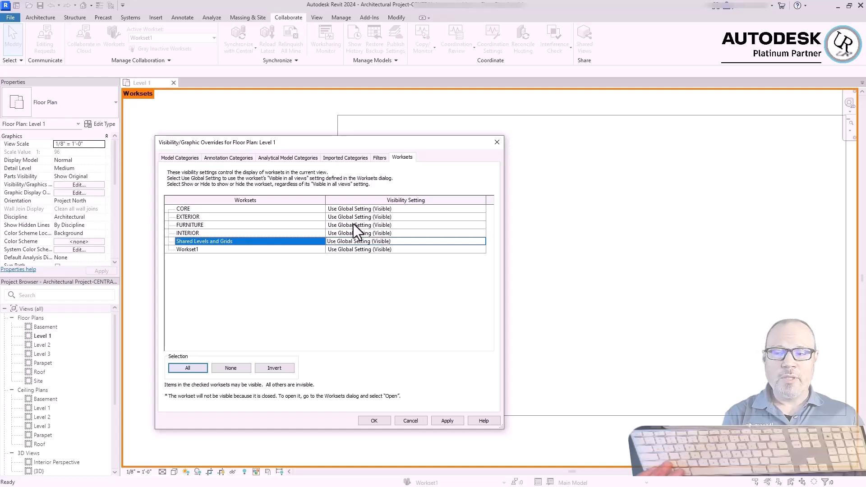
{"action": "left_click", "coordinate": [384, 225]}
{"action": "left_click", "coordinate": [374, 422]}
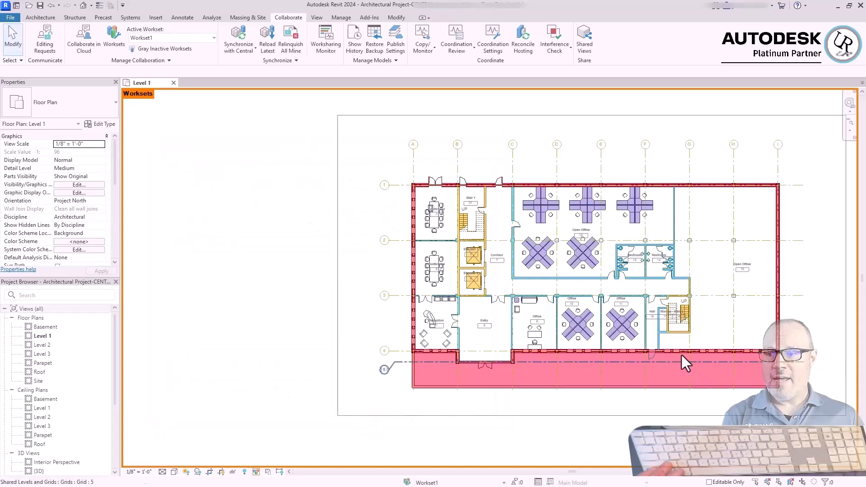
Examine the workset colouring of the walls around Elevator 2 and the Entry
{"action": "scroll", "coordinate": [595, 310], "scroll_direction": "up", "scroll_amount": 4}
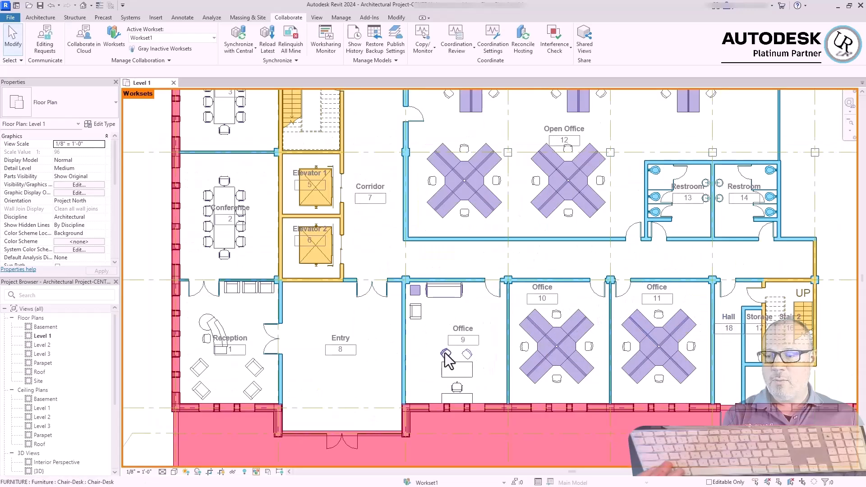
{"action": "scroll", "coordinate": [368, 280], "scroll_direction": "up", "scroll_amount": 3}
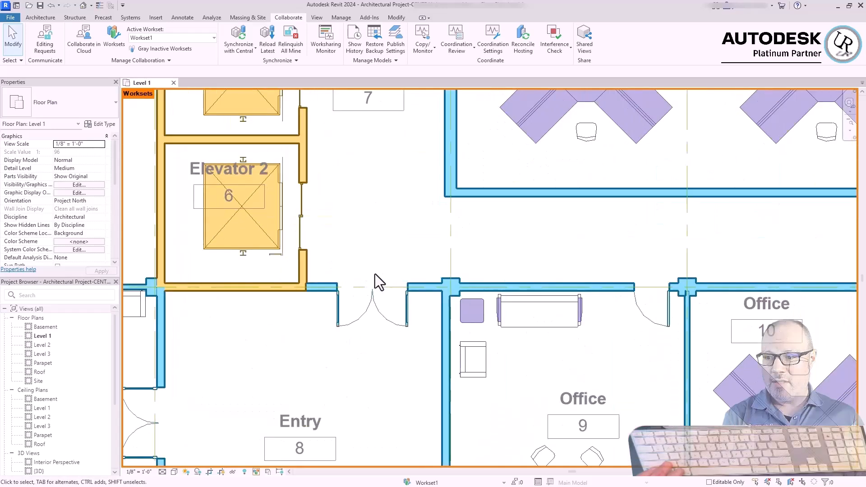
{"action": "left_click", "coordinate": [302, 264]}
{"action": "scroll", "coordinate": [252, 290], "scroll_direction": "down", "scroll_amount": 5}
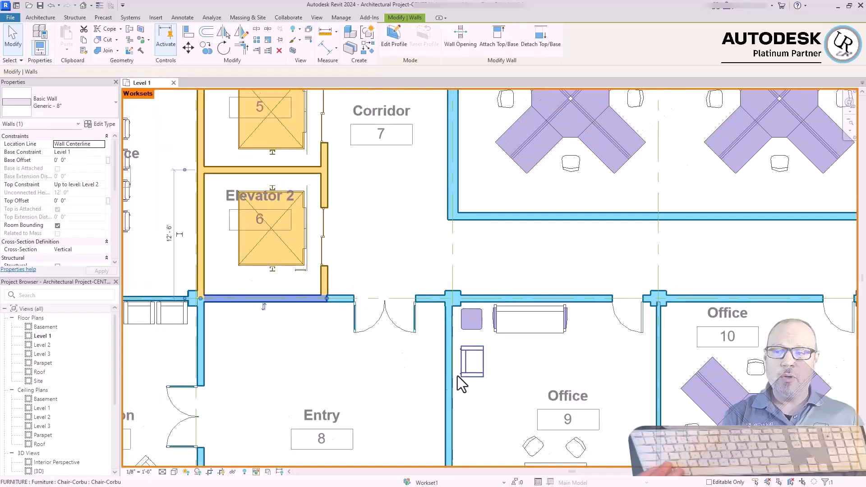
{"action": "left_click", "coordinate": [193, 283]}
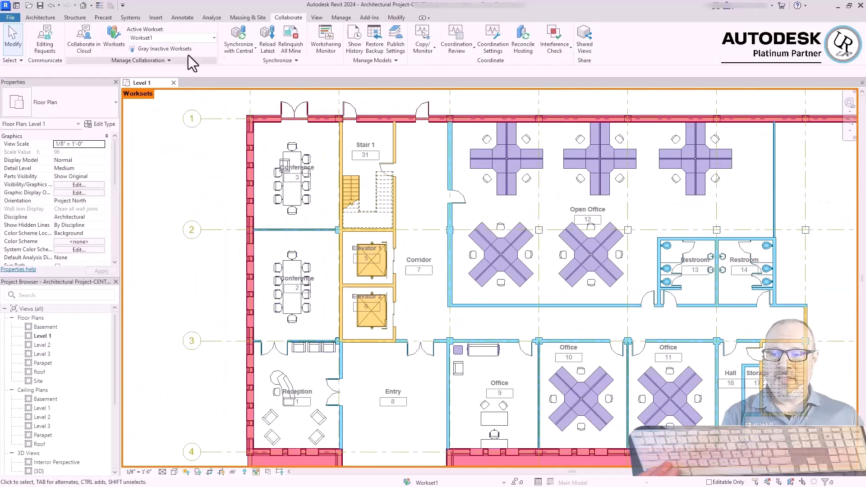
Make FURNITURE the active workset
{"action": "left_click", "coordinate": [212, 39]}
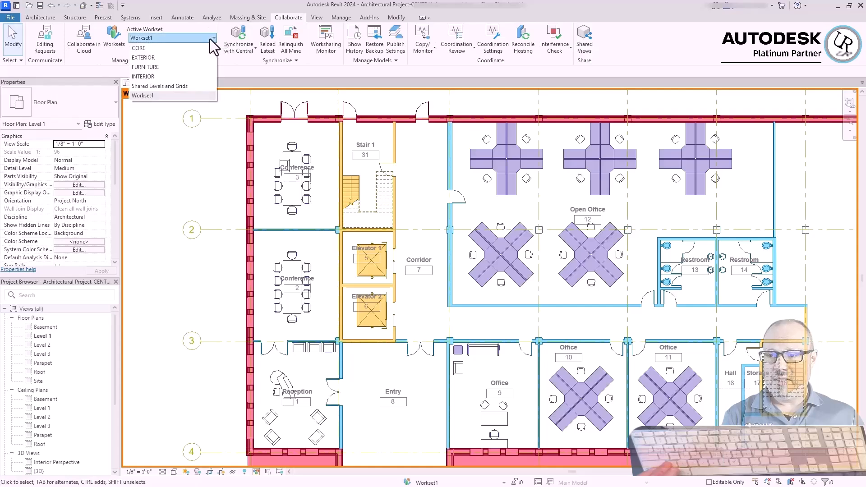
{"action": "left_click", "coordinate": [152, 68]}
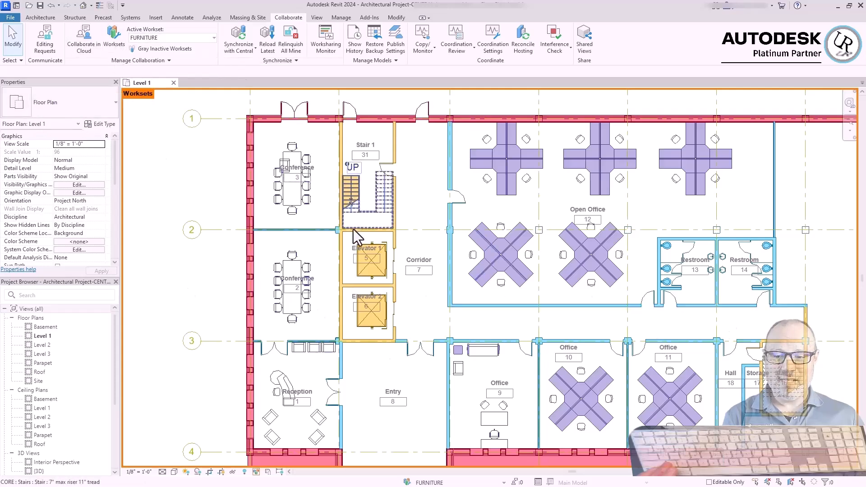
Place an 84" Sofa-Pensi, rotated to run along the Stair 1 wall, in the lower corner of Conference 3
{"action": "scroll", "coordinate": [283, 144], "scroll_direction": "up", "scroll_amount": 3}
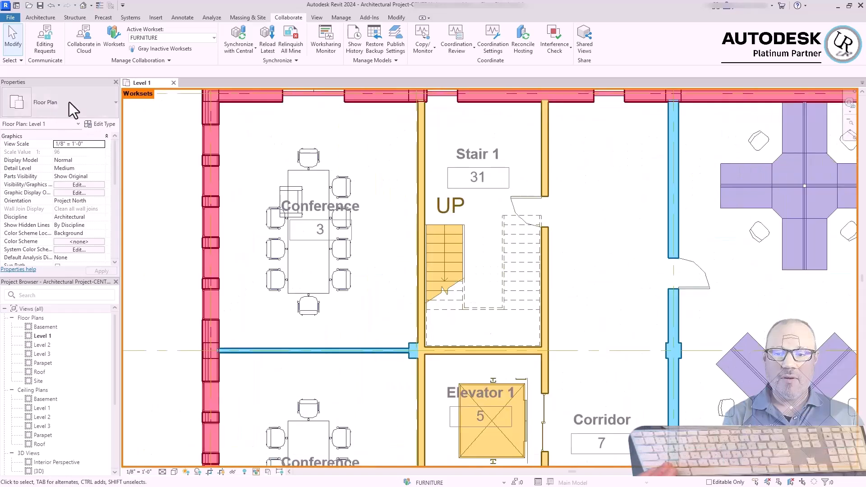
{"action": "left_click", "coordinate": [45, 19]}
{"action": "left_click", "coordinate": [108, 35]}
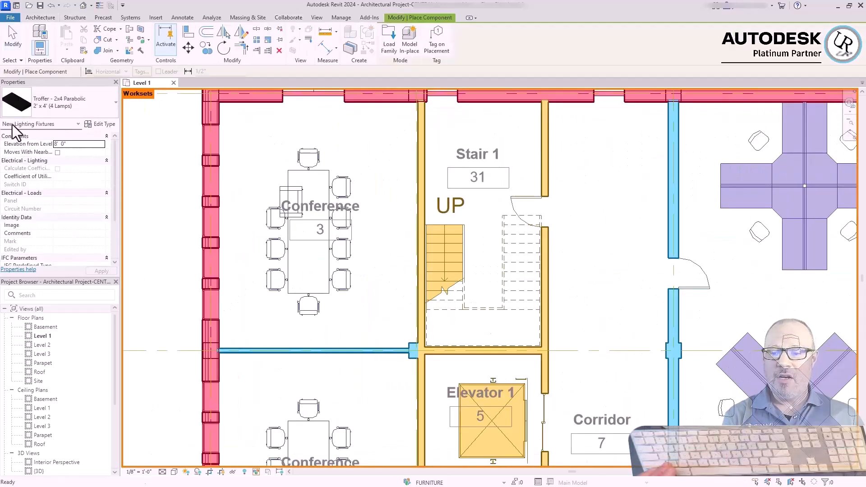
{"action": "left_click", "coordinate": [48, 106]}
{"action": "scroll", "coordinate": [50, 222], "scroll_direction": "up", "scroll_amount": 3}
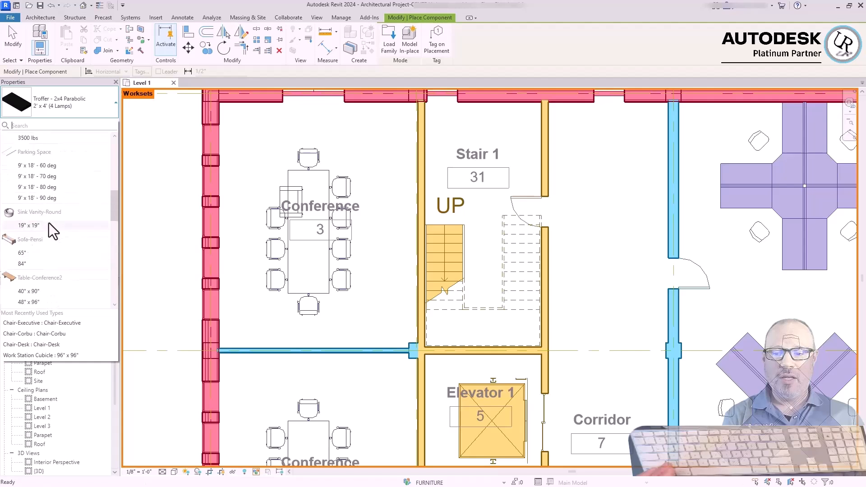
{"action": "left_click", "coordinate": [38, 265]}
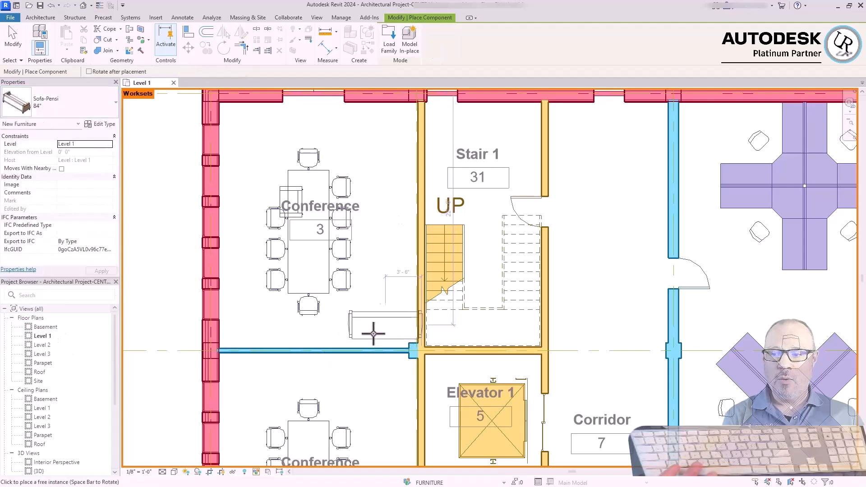
{"action": "key", "text": "space"}
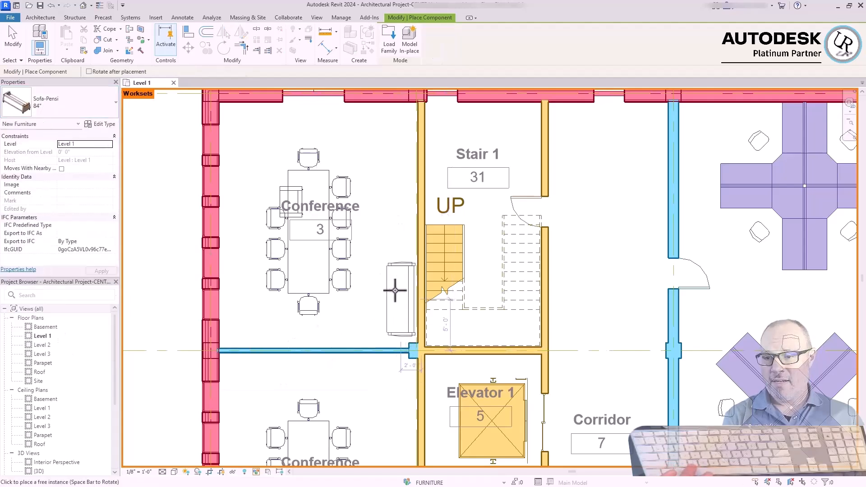
{"action": "left_click", "coordinate": [391, 291]}
{"action": "key", "text": "Escape"}
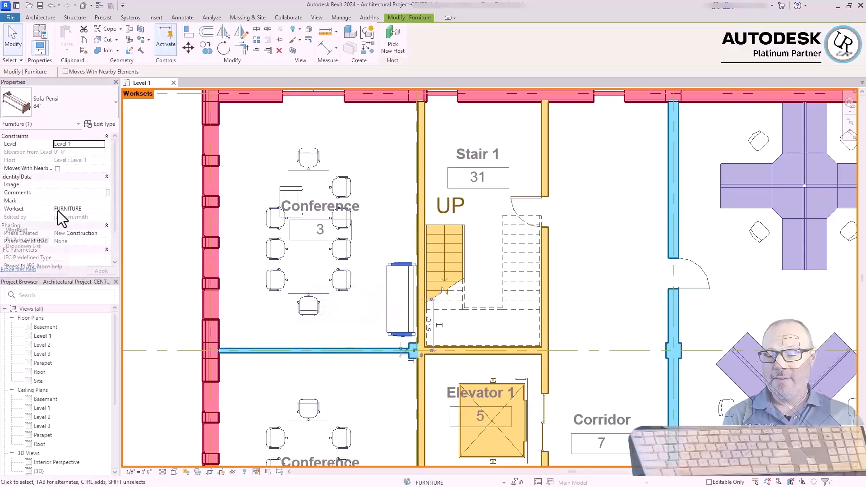
Review the workset choices for the new sofa in Conference 3, keeping it on FURNITURE
{"action": "left_click", "coordinate": [104, 209]}
{"action": "left_click", "coordinate": [103, 209]}
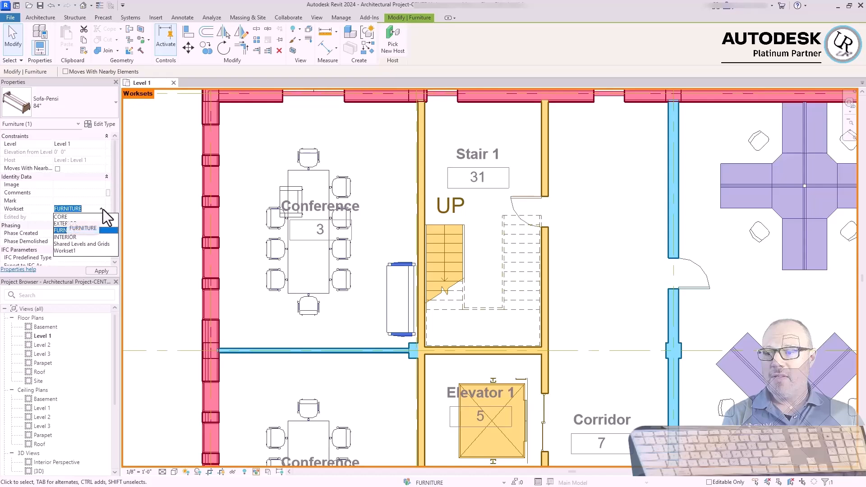
{"action": "left_click", "coordinate": [168, 207]}
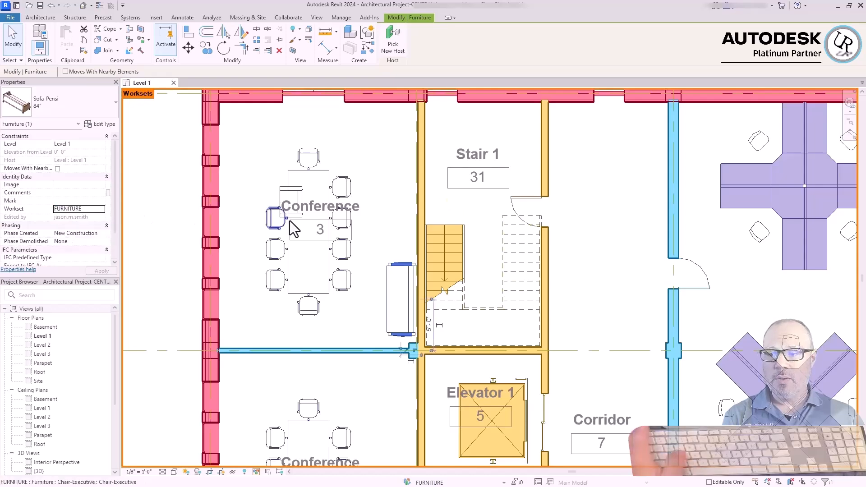
{"action": "key", "text": "Escape"}
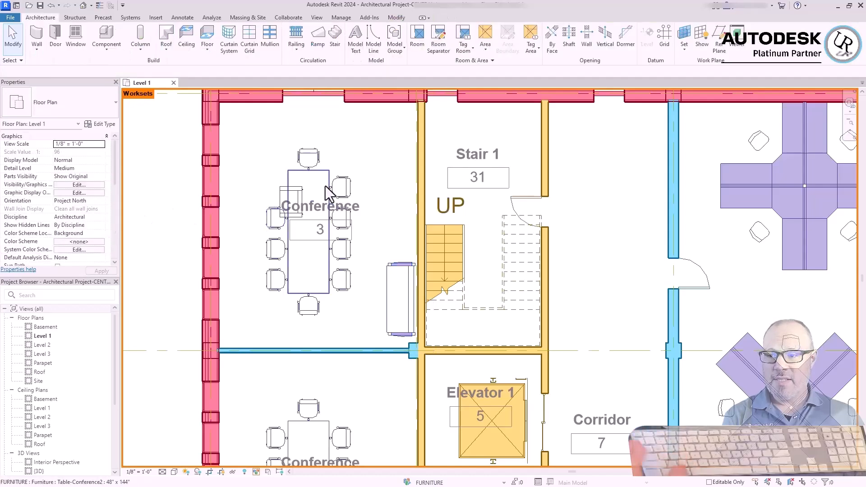
Gray out the elements of inactive worksets in the Level 1 plan
{"action": "left_click", "coordinate": [283, 17]}
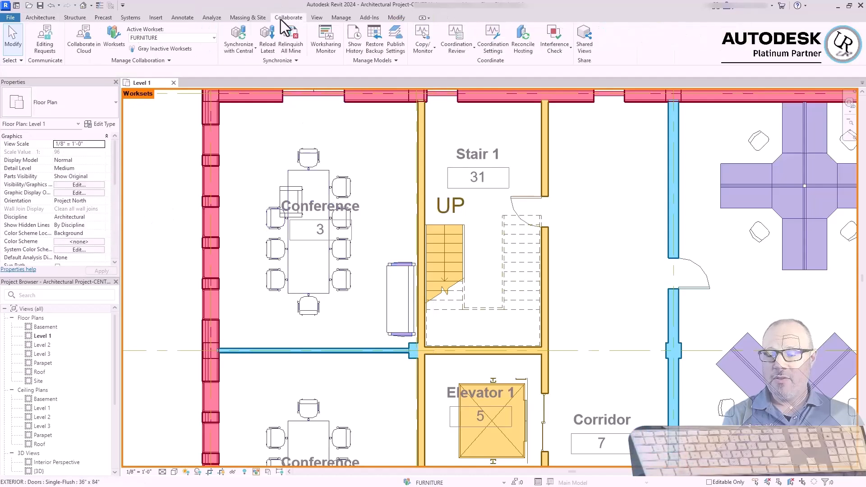
{"action": "left_click", "coordinate": [153, 52]}
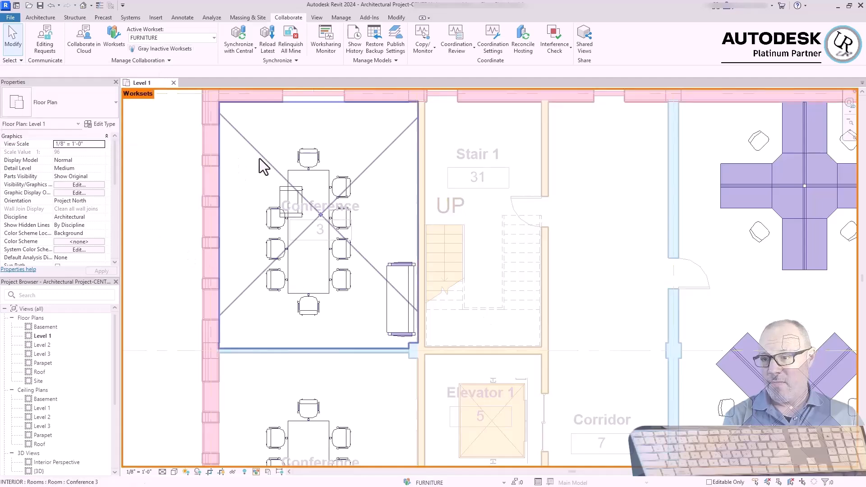
{"action": "scroll", "coordinate": [187, 146], "scroll_direction": "down", "scroll_amount": 4}
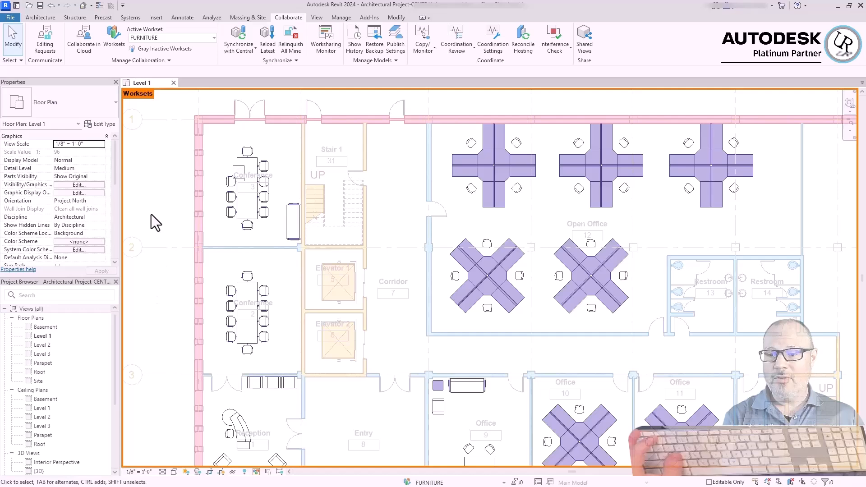
{"action": "scroll", "coordinate": [451, 197], "scroll_direction": "down", "scroll_amount": 4}
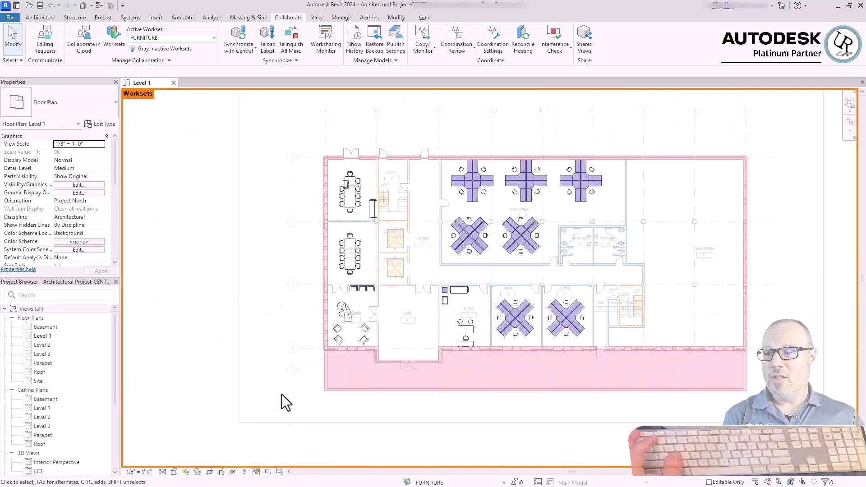
Examine the grayed interior walls and doors around Office 11 against the active furniture
{"action": "scroll", "coordinate": [563, 318], "scroll_direction": "up", "scroll_amount": 5}
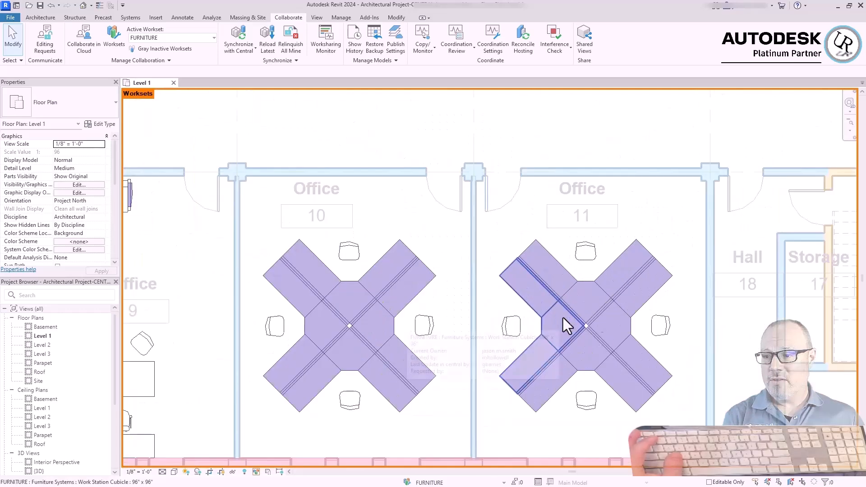
{"action": "scroll", "coordinate": [767, 174], "scroll_direction": "up", "scroll_amount": 3}
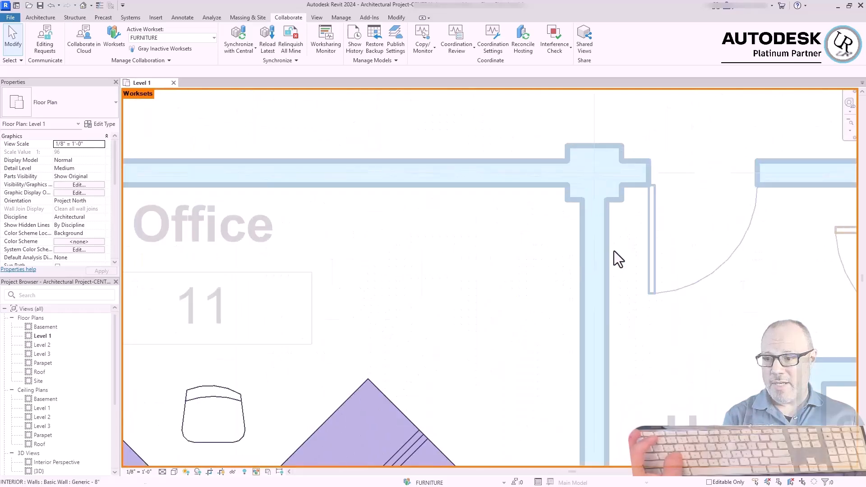
{"action": "left_click", "coordinate": [581, 270]}
{"action": "left_click", "coordinate": [475, 245]}
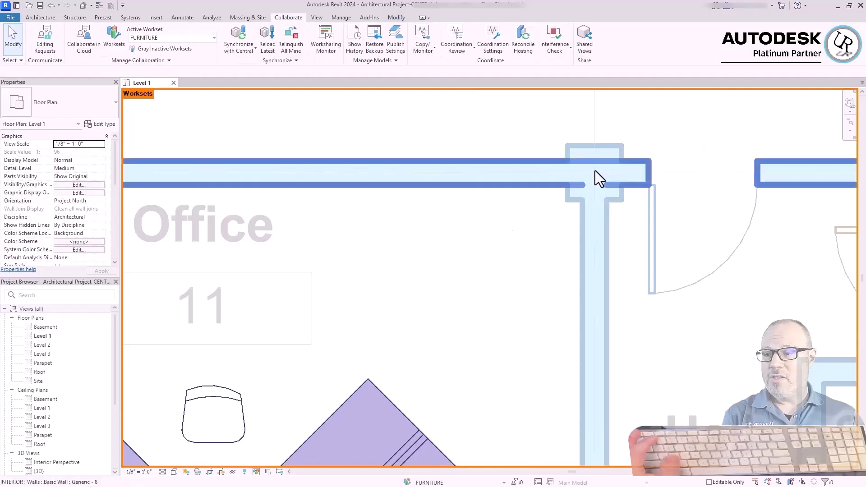
{"action": "scroll", "coordinate": [621, 156], "scroll_direction": "down", "scroll_amount": 3}
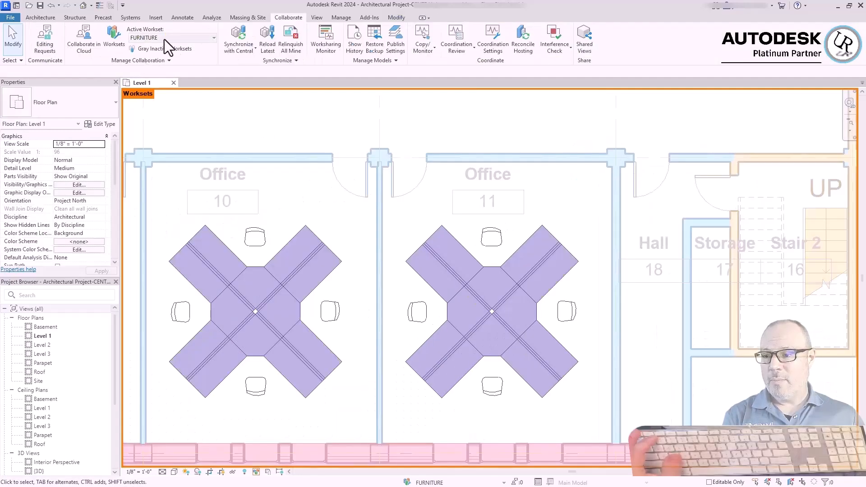
Make EXTERIOR and, in turn, INTERIOR the active workset to compare their elements in the Level 1 plan
{"action": "left_click", "coordinate": [213, 37]}
{"action": "left_click", "coordinate": [137, 57]}
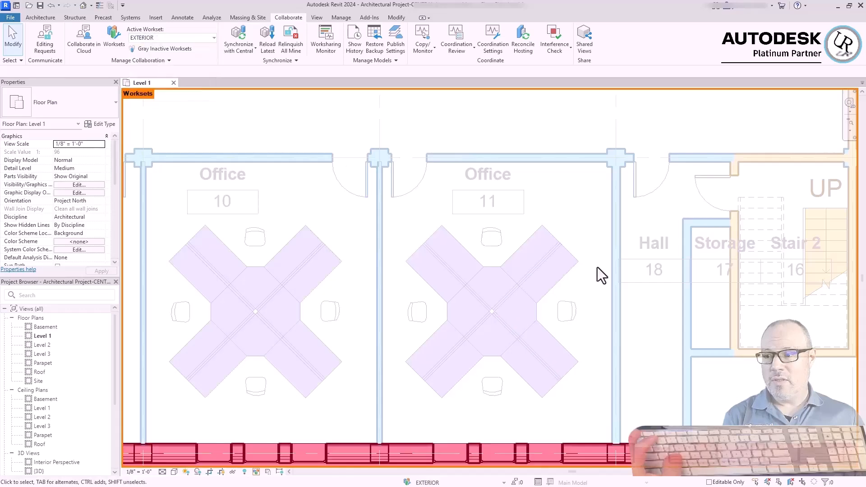
{"action": "scroll", "coordinate": [597, 267], "scroll_direction": "down", "scroll_amount": 3}
{"action": "scroll", "coordinate": [522, 359], "scroll_direction": "down", "scroll_amount": 2}
{"action": "scroll", "coordinate": [522, 359], "scroll_direction": "up", "scroll_amount": 1}
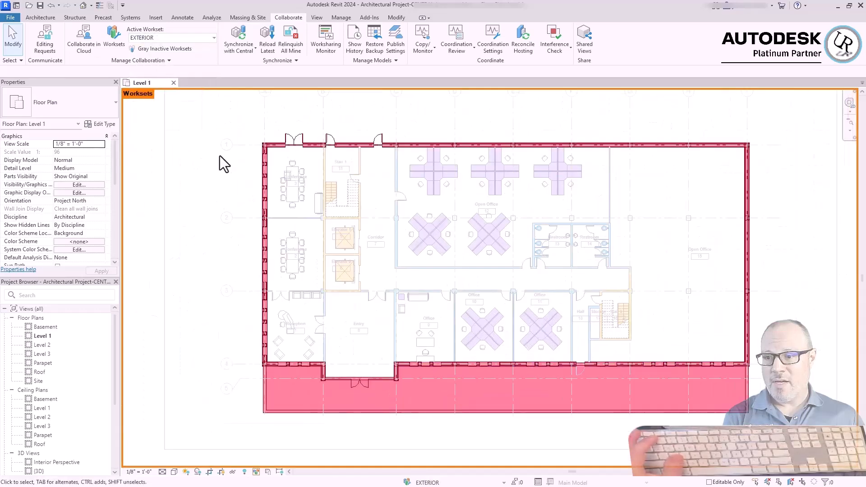
{"action": "left_click", "coordinate": [214, 38]}
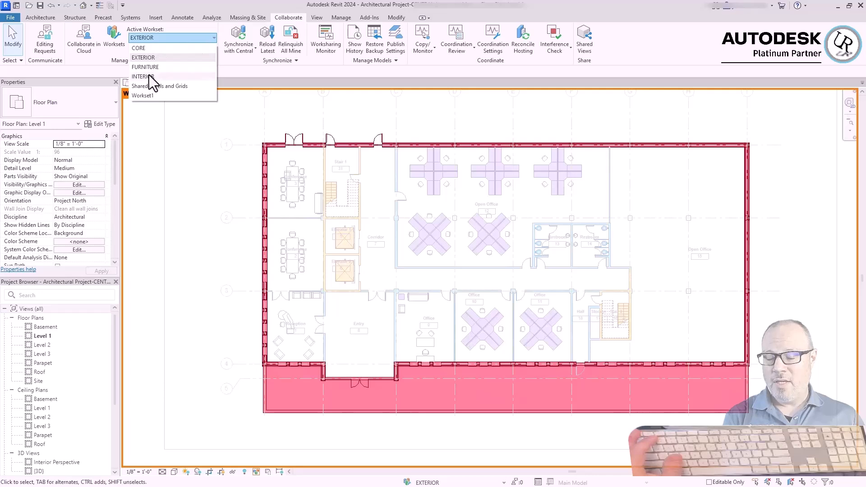
{"action": "left_click", "coordinate": [149, 77]}
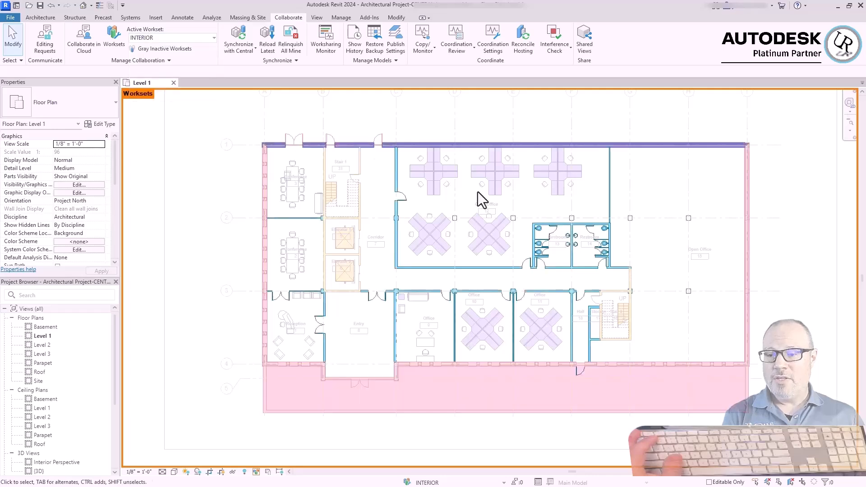
Make CORE the active workset and inspect its elements around Stair 2 and the elevators
{"action": "left_click", "coordinate": [209, 37]}
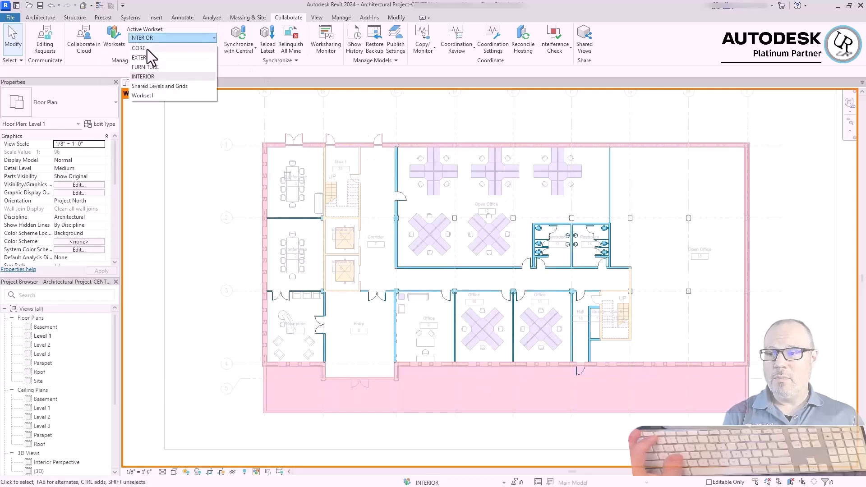
{"action": "left_click", "coordinate": [146, 48]}
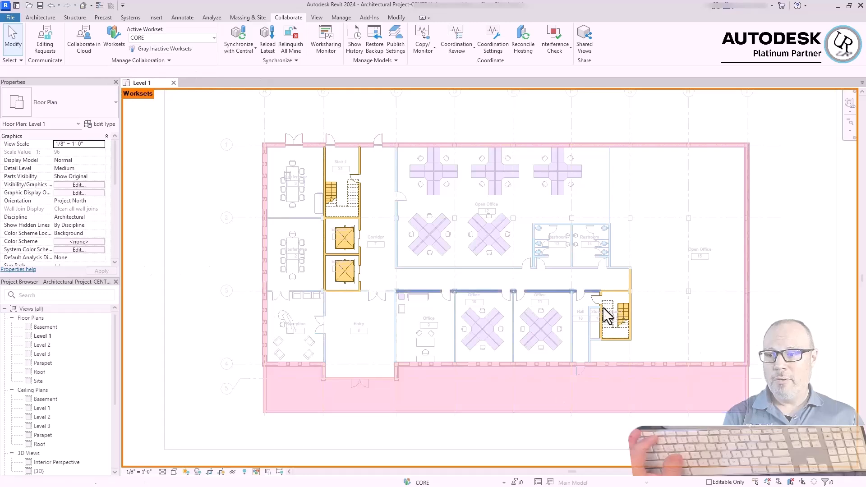
{"action": "scroll", "coordinate": [616, 347], "scroll_direction": "up", "scroll_amount": 4}
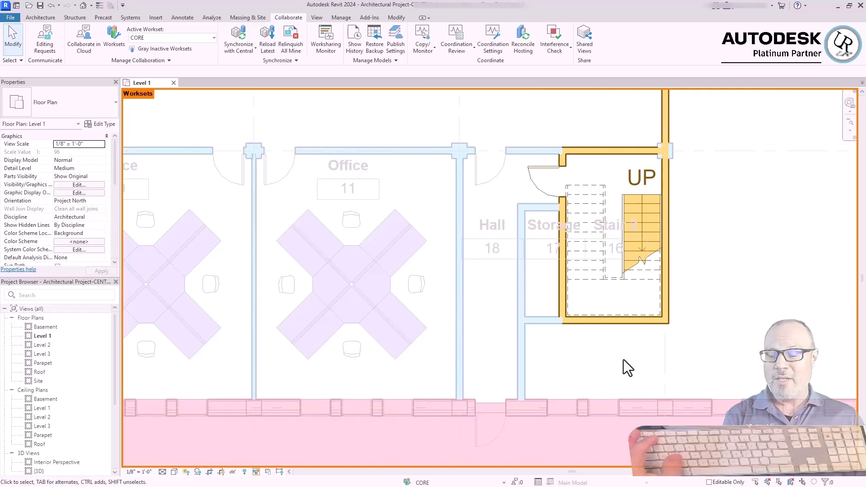
{"action": "scroll", "coordinate": [719, 340], "scroll_direction": "down", "scroll_amount": 4}
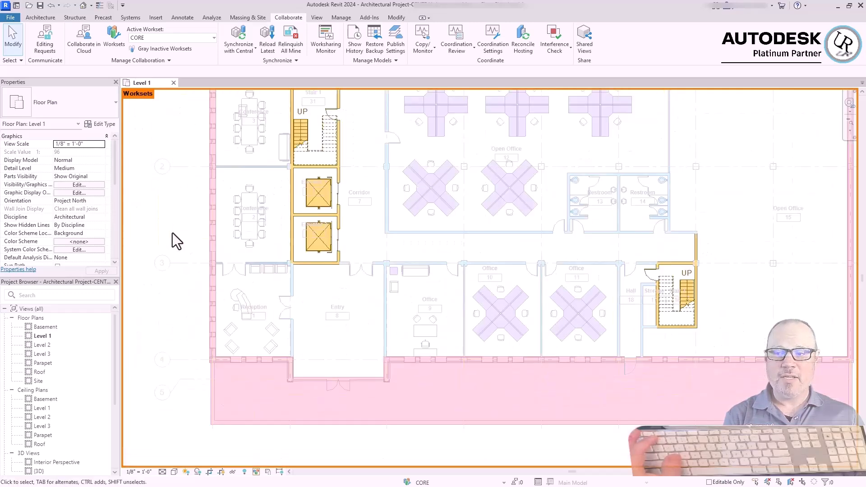
{"action": "scroll", "coordinate": [617, 304], "scroll_direction": "down", "scroll_amount": 3}
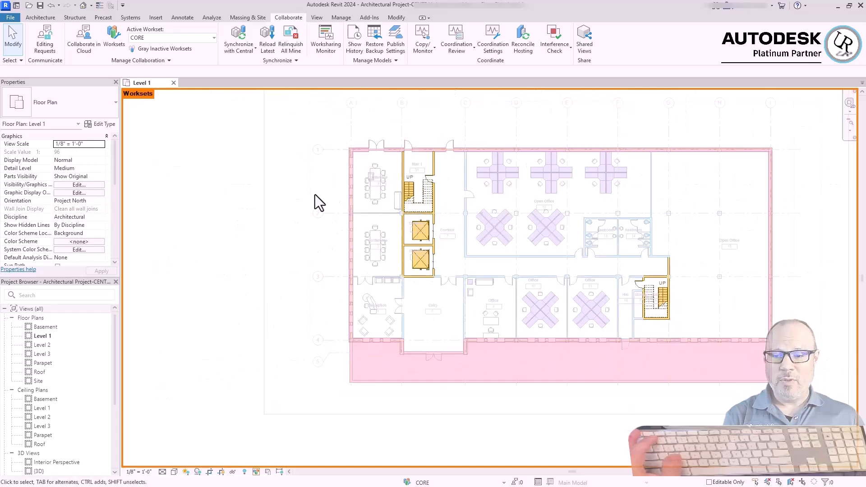
{"action": "middle_click_drag", "start_coordinate": [200, 147], "coordinate": [133, 184]}
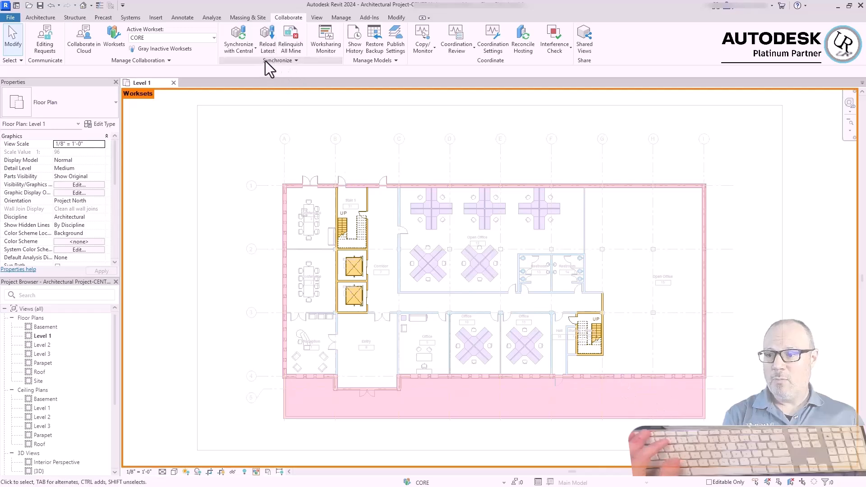
Synchronize with central through the modify-settings option, relinquishing borrowed elements and saving the local file before and after
{"action": "left_click", "coordinate": [241, 51]}
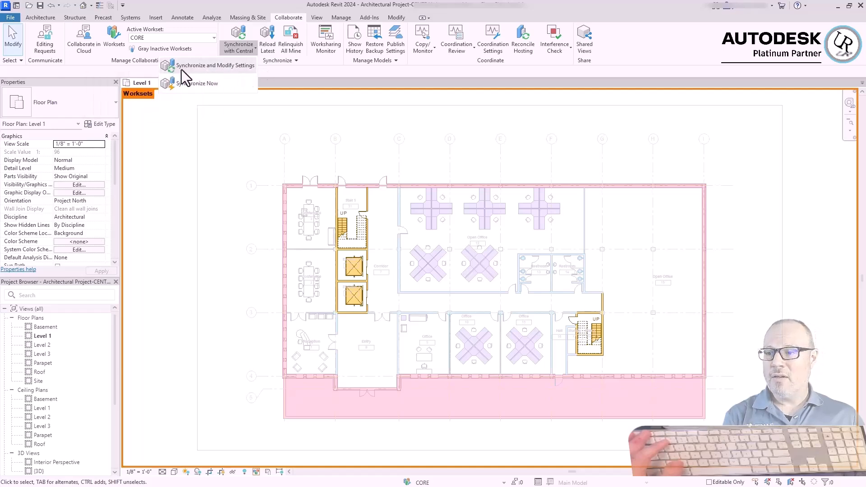
{"action": "left_click", "coordinate": [235, 66]}
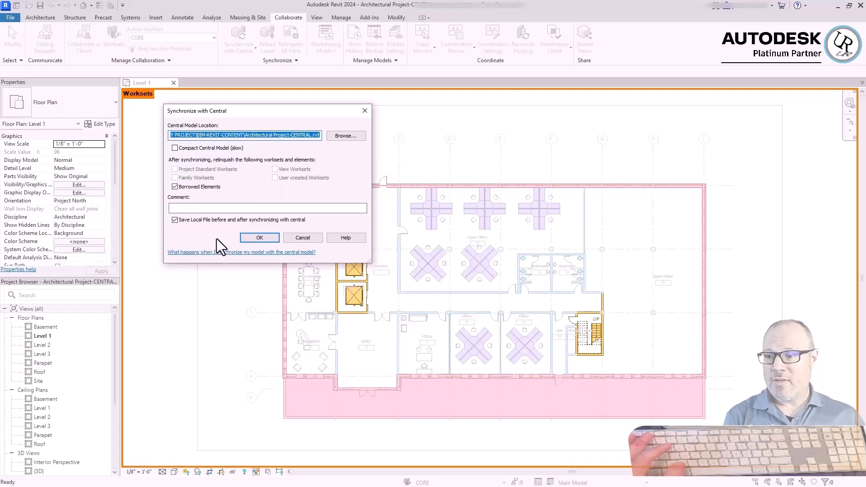
{"action": "left_click", "coordinate": [254, 240]}
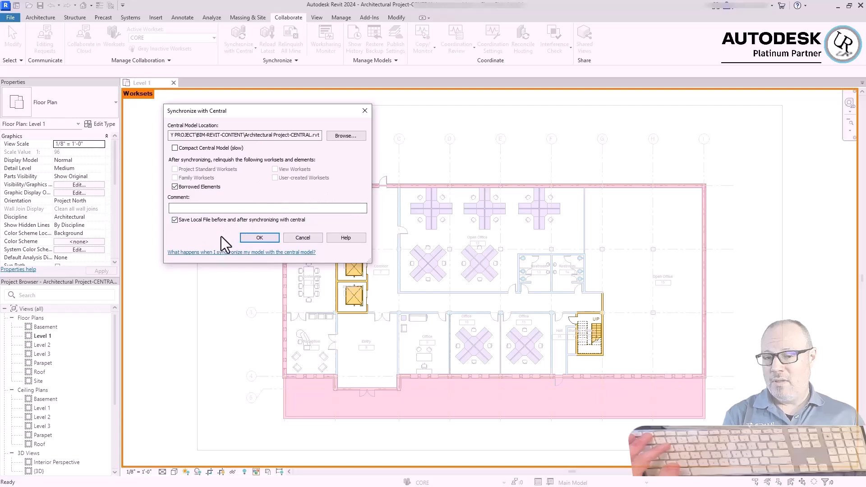
{"action": "left_click", "coordinate": [256, 241]}
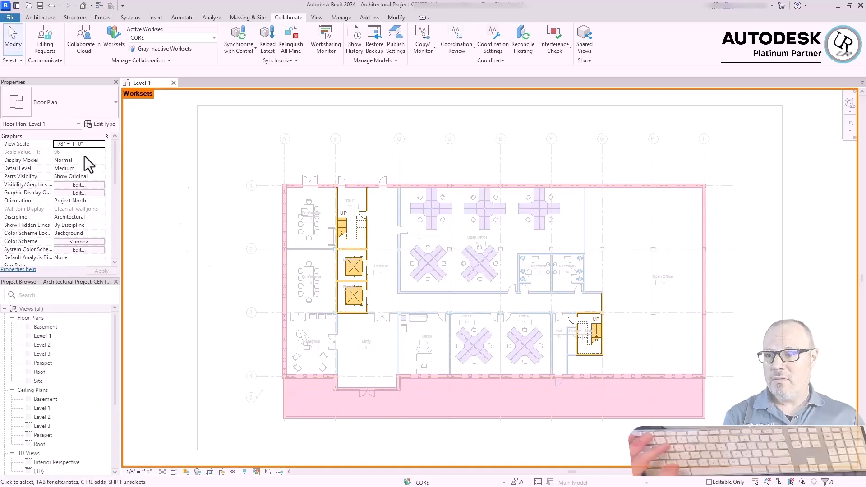
Switch the Level 1 plan's worksharing display to Owners
{"action": "left_click", "coordinate": [255, 472]}
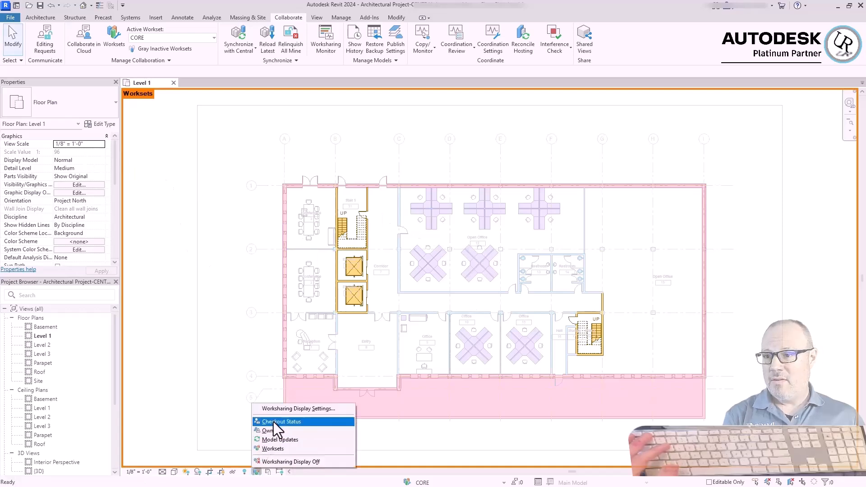
{"action": "left_click", "coordinate": [271, 430]}
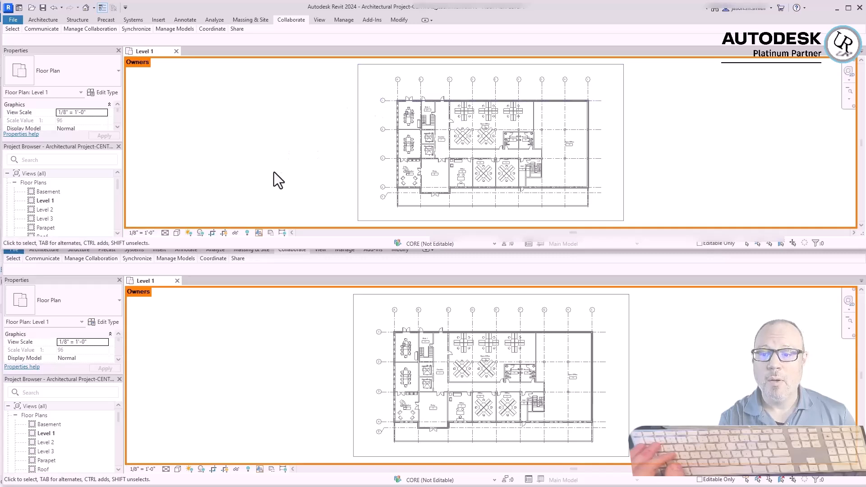
Examine the exterior wall corner at grid 1 beside Conference 3 in the Level 1 plans of both local models
{"action": "left_click", "coordinate": [237, 418]}
{"action": "left_click", "coordinate": [247, 166]}
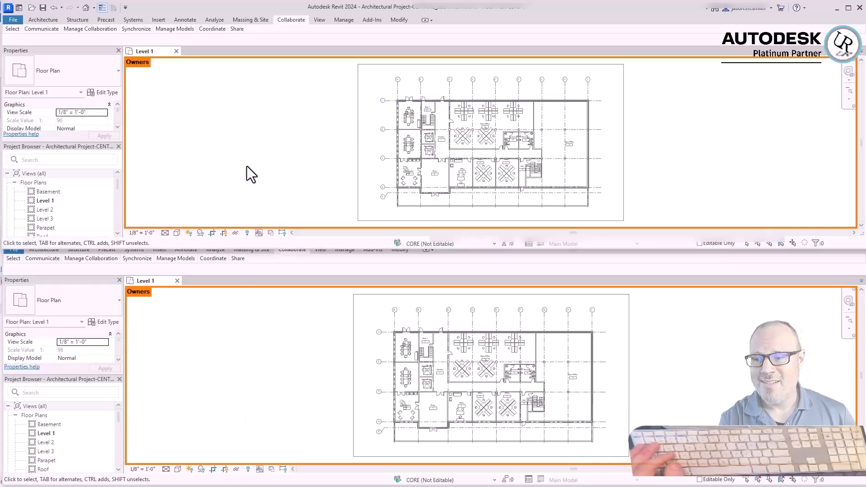
{"action": "left_click", "coordinate": [299, 422]}
{"action": "scroll", "coordinate": [406, 339], "scroll_direction": "up", "scroll_amount": 3}
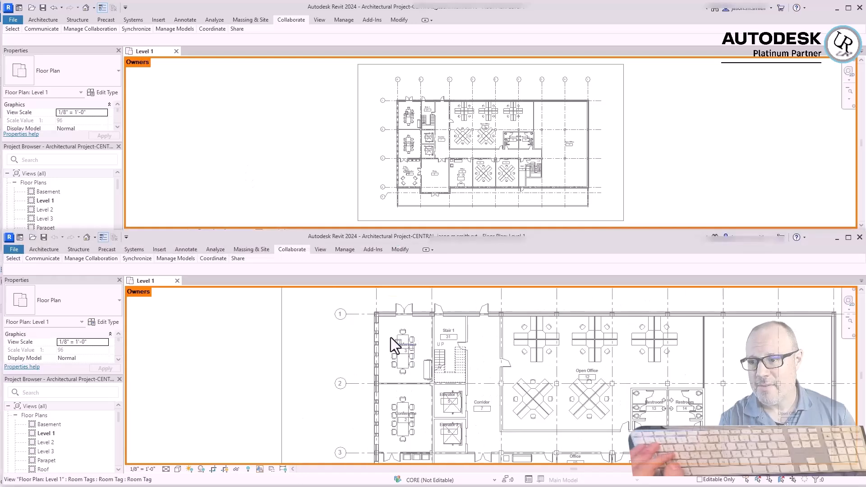
{"action": "scroll", "coordinate": [383, 307], "scroll_direction": "up", "scroll_amount": 3}
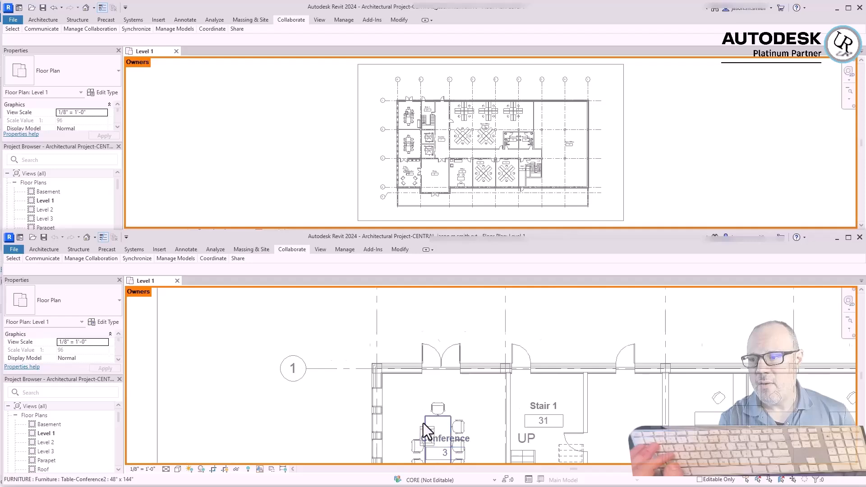
{"action": "scroll", "coordinate": [423, 424], "scroll_direction": "up", "scroll_amount": 1}
{"action": "left_click", "coordinate": [321, 160]}
{"action": "scroll", "coordinate": [394, 96], "scroll_direction": "up", "scroll_amount": 3}
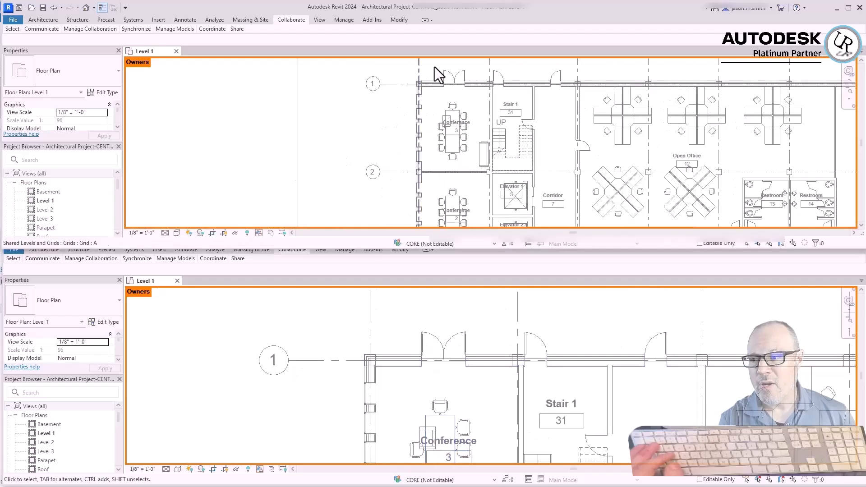
{"action": "scroll", "coordinate": [467, 104], "scroll_direction": "up", "scroll_amount": 2}
{"action": "scroll", "coordinate": [418, 160], "scroll_direction": "up", "scroll_amount": 2}
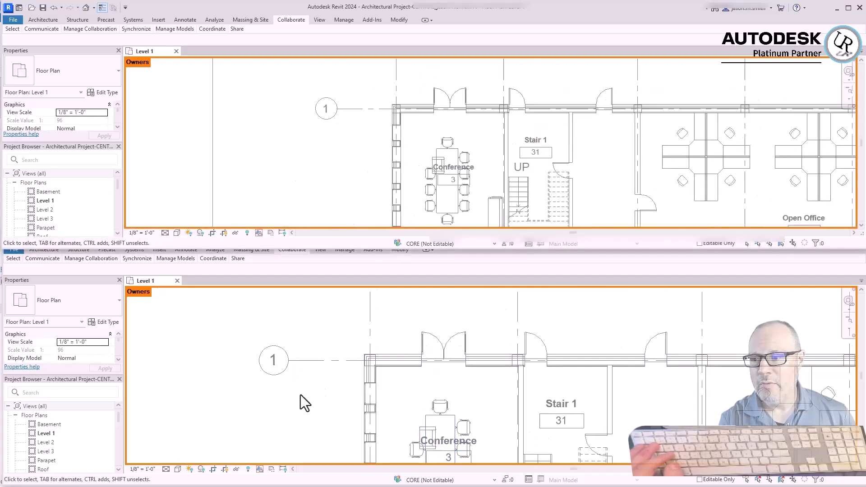
Borrow the two Exterior - Brick on CMU walls meeting at the grid 1 corner in the second local model by making the elements editable
{"action": "left_click", "coordinate": [210, 349]}
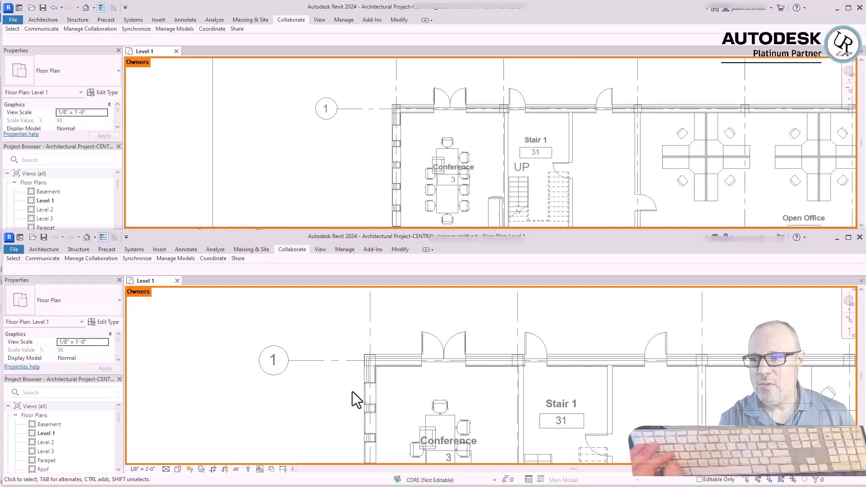
{"action": "left_click", "coordinate": [399, 353]}
{"action": "left_click", "coordinate": [367, 377], "text": "ctrl"}
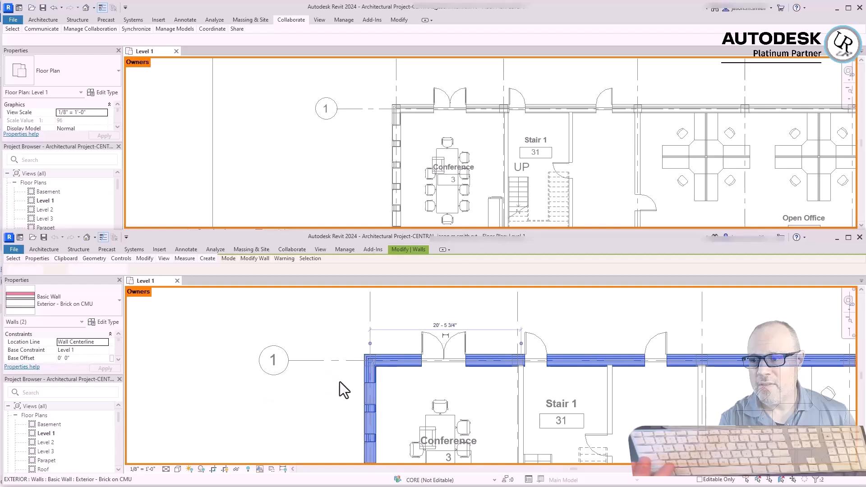
{"action": "right_click", "coordinate": [333, 385]}
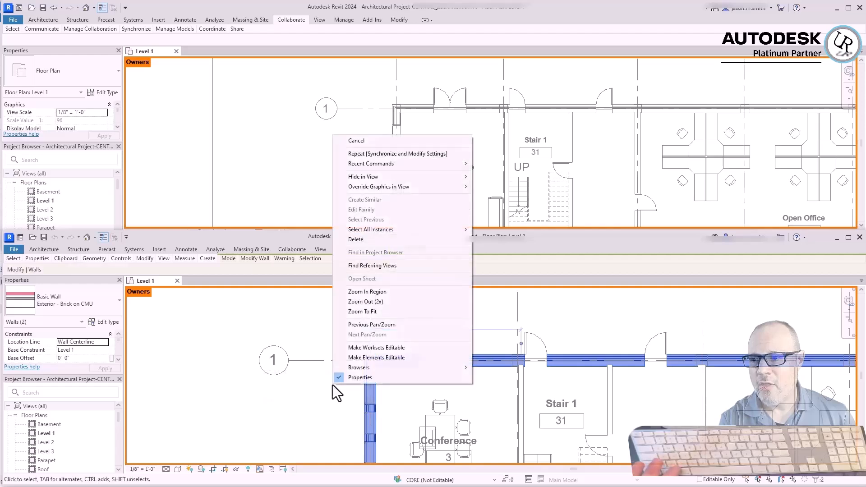
{"action": "left_click", "coordinate": [352, 360]}
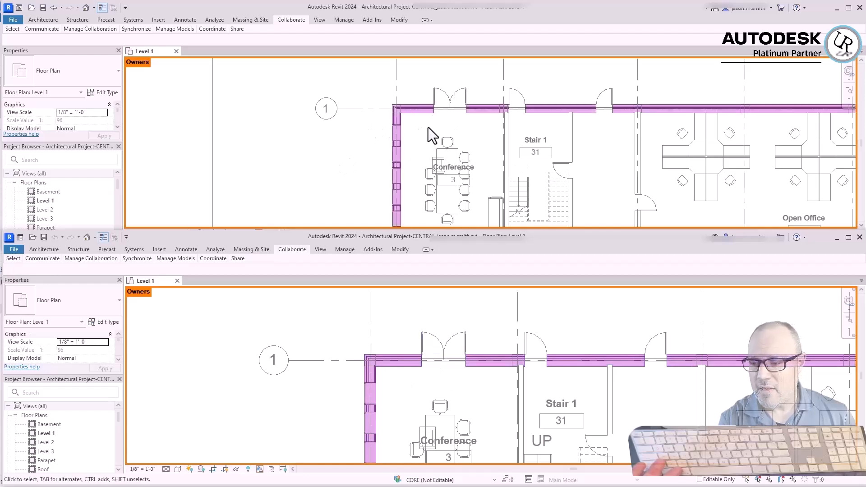
Inspect the borrowed exterior walls in the first local model, selecting each wall at the grid 1 corner before clearing the selection
{"action": "left_click", "coordinate": [339, 163]}
{"action": "scroll", "coordinate": [339, 163], "scroll_direction": "down", "scroll_amount": 1}
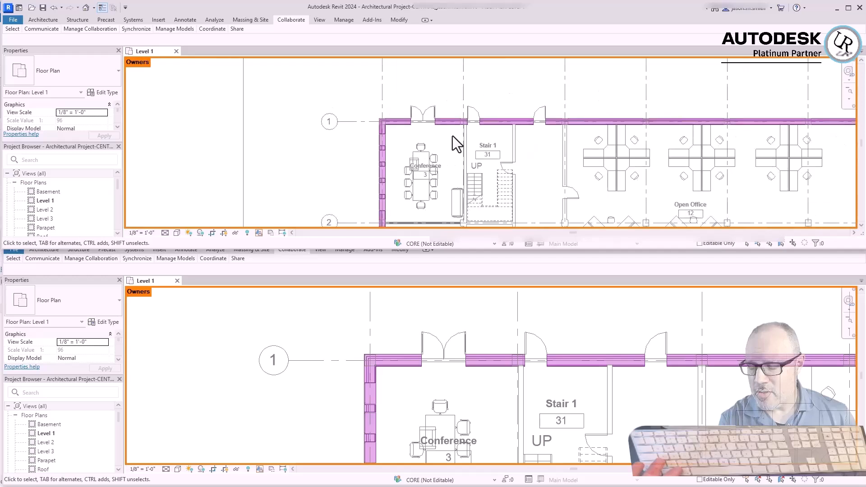
{"action": "scroll", "coordinate": [453, 136], "scroll_direction": "up", "scroll_amount": 2}
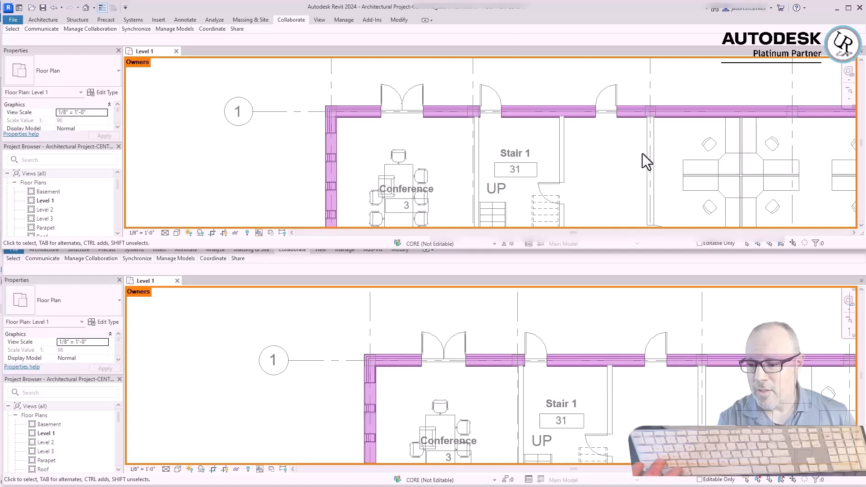
{"action": "scroll", "coordinate": [220, 136], "scroll_direction": "down", "scroll_amount": 1}
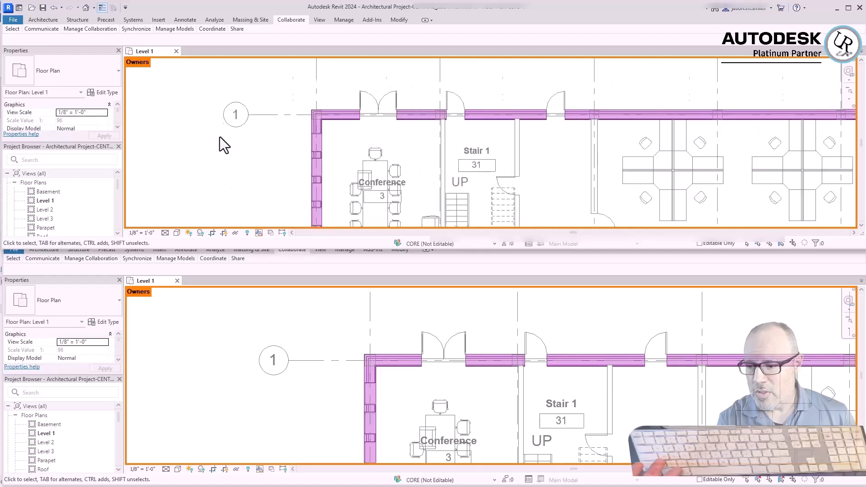
{"action": "scroll", "coordinate": [220, 137], "scroll_direction": "down", "scroll_amount": 3}
{"action": "scroll", "coordinate": [194, 149], "scroll_direction": "up", "scroll_amount": 3}
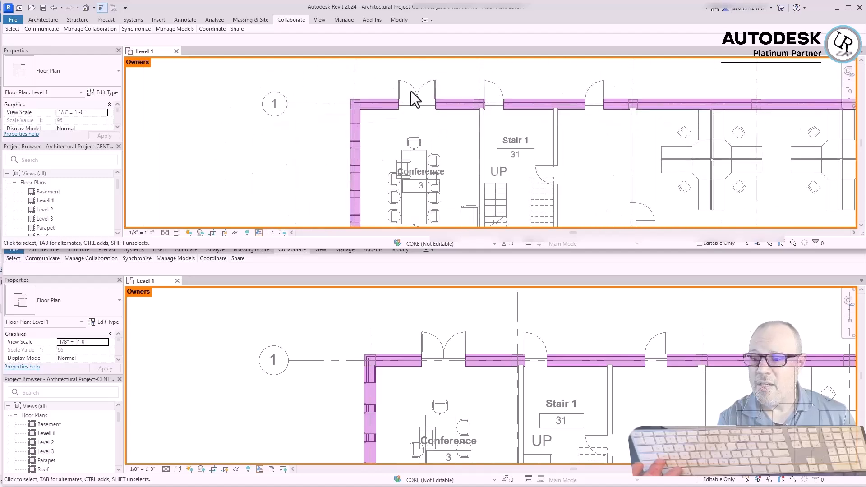
{"action": "scroll", "coordinate": [332, 88], "scroll_direction": "up", "scroll_amount": 3}
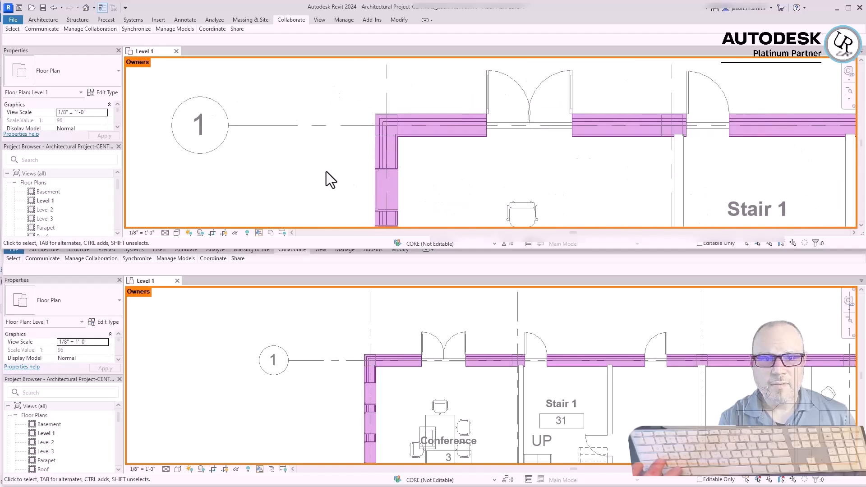
{"action": "left_click", "coordinate": [386, 151]}
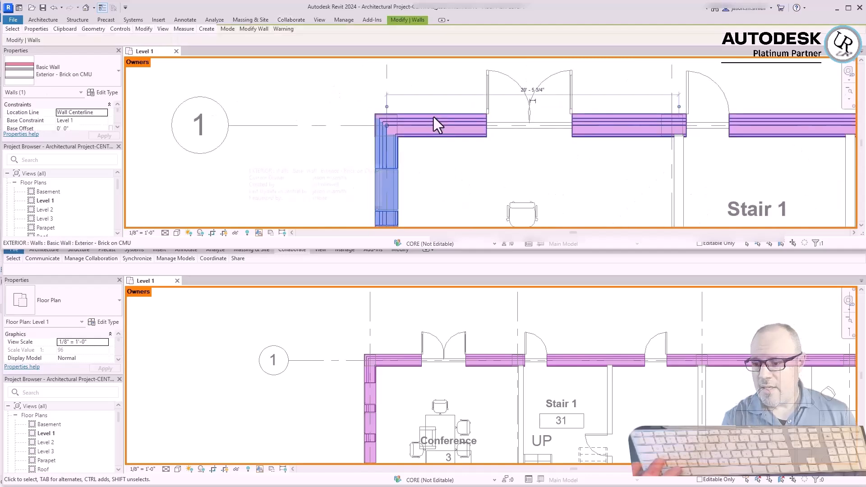
{"action": "left_click", "coordinate": [432, 120]}
{"action": "left_click", "coordinate": [316, 139]}
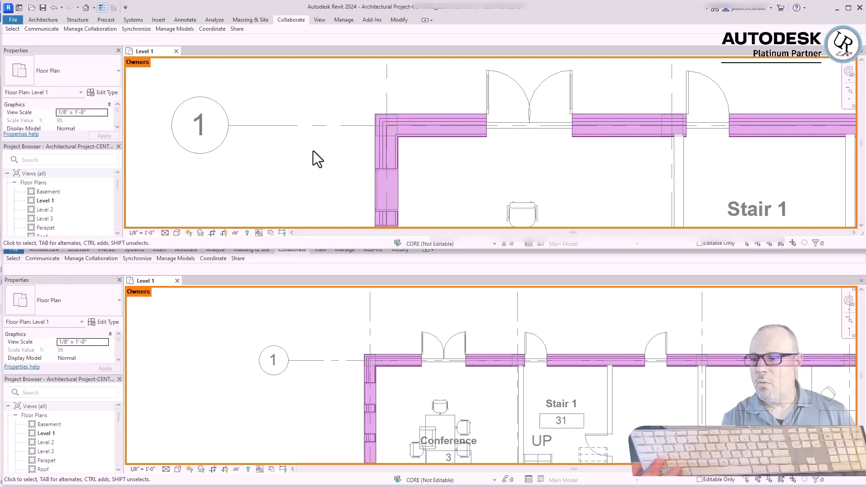
Check the current owner, creator and last-update details of the exterior wall running from the grid 1 corner past Conference 3
{"action": "scroll", "coordinate": [232, 87], "scroll_direction": "down", "scroll_amount": 4}
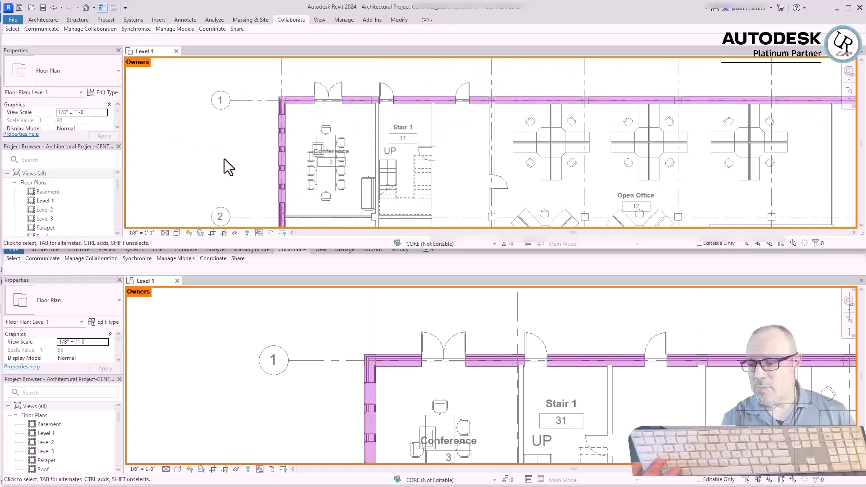
{"action": "scroll", "coordinate": [270, 106], "scroll_direction": "up", "scroll_amount": 4}
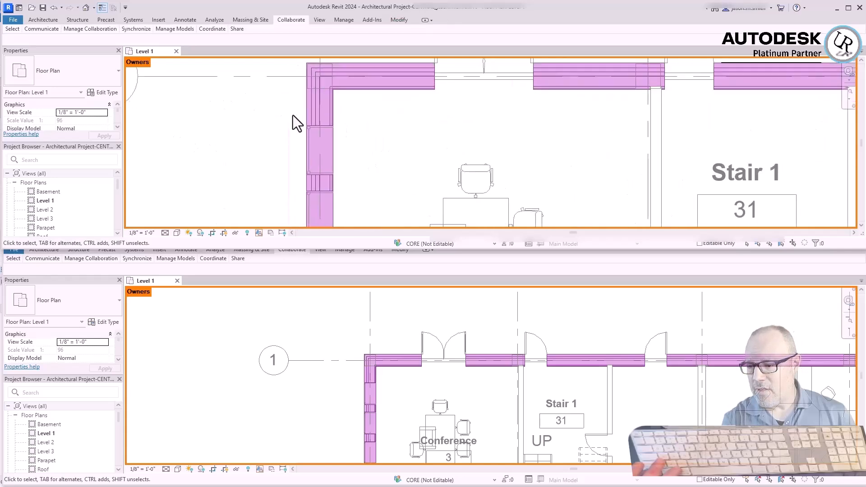
{"action": "mouse_move", "coordinate": [306, 111]}
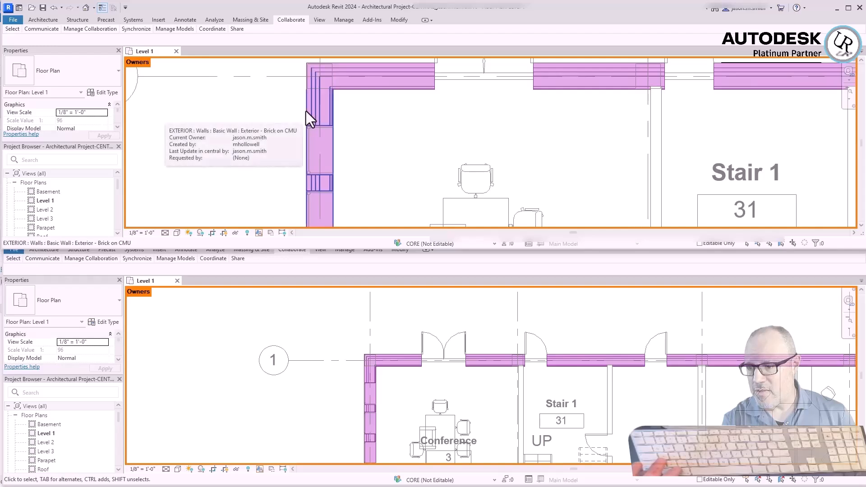
{"action": "scroll", "coordinate": [495, 155], "scroll_direction": "down", "scroll_amount": 2}
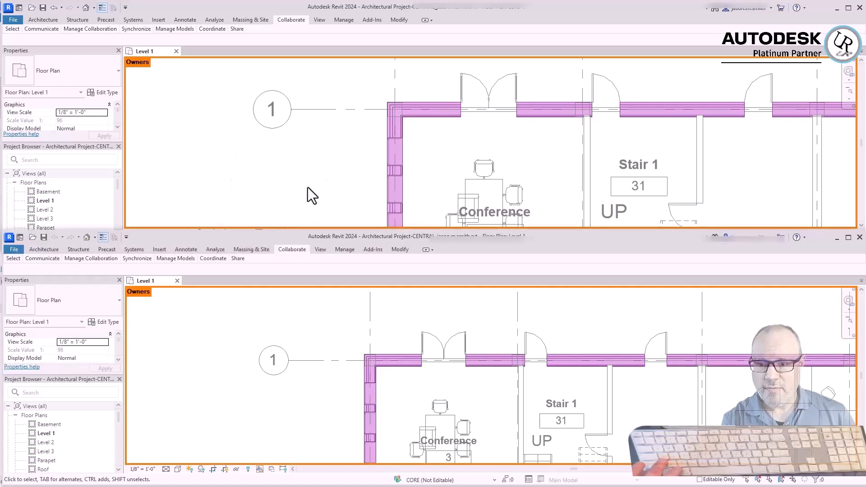
Return to the second local model and view a wider area of the Level 1 plan around the borrowed walls
{"action": "left_click", "coordinate": [310, 326]}
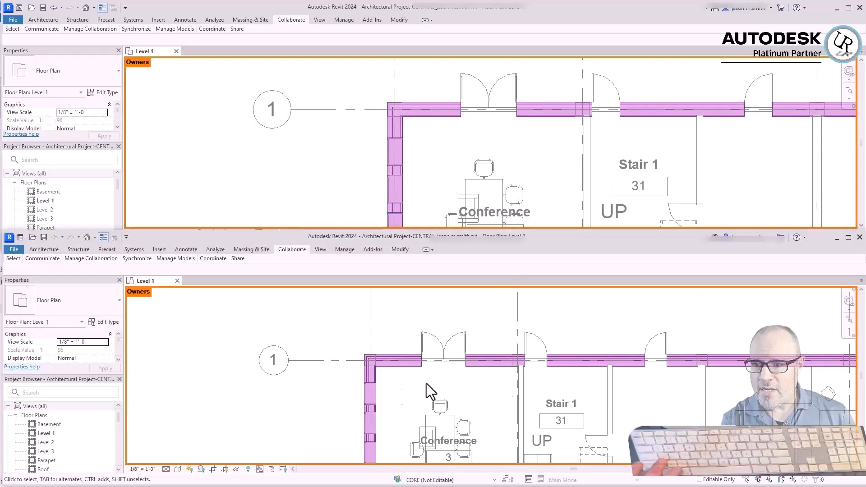
{"action": "scroll", "coordinate": [237, 335], "scroll_direction": "down", "scroll_amount": 3}
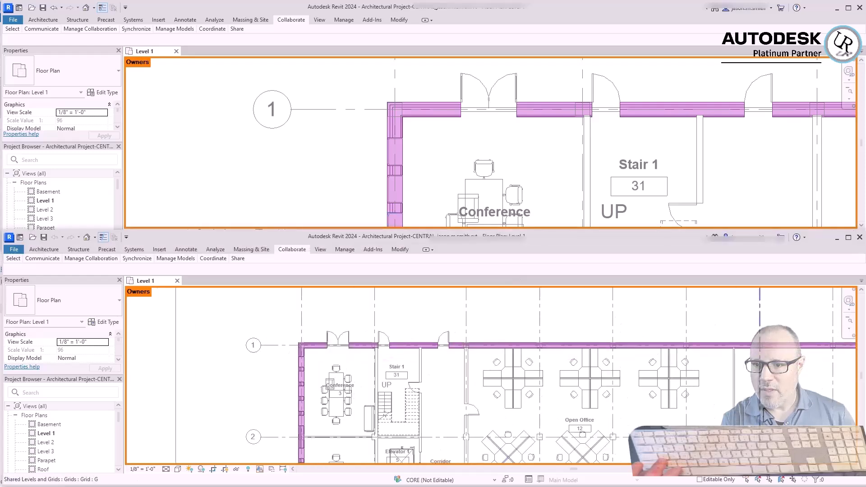
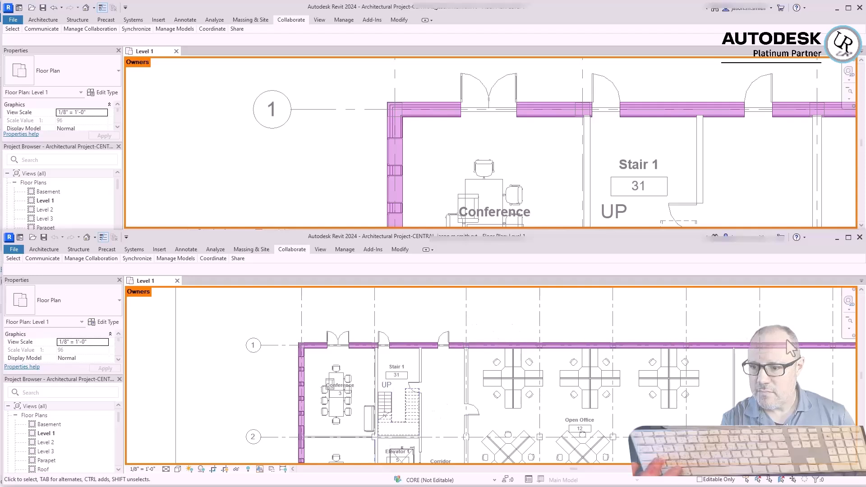
In the second user's session, change the Generic - 12" wall between the corridor and Open Office to Interior - 6 1/8" Partition (2-hr)
{"action": "left_click", "coordinate": [345, 210]}
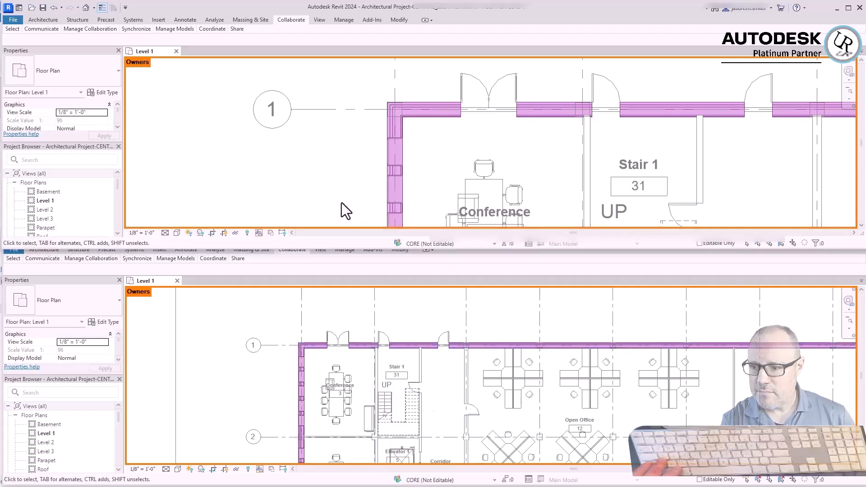
{"action": "left_click", "coordinate": [249, 396]}
{"action": "scroll", "coordinate": [462, 328], "scroll_direction": "down", "scroll_amount": 2}
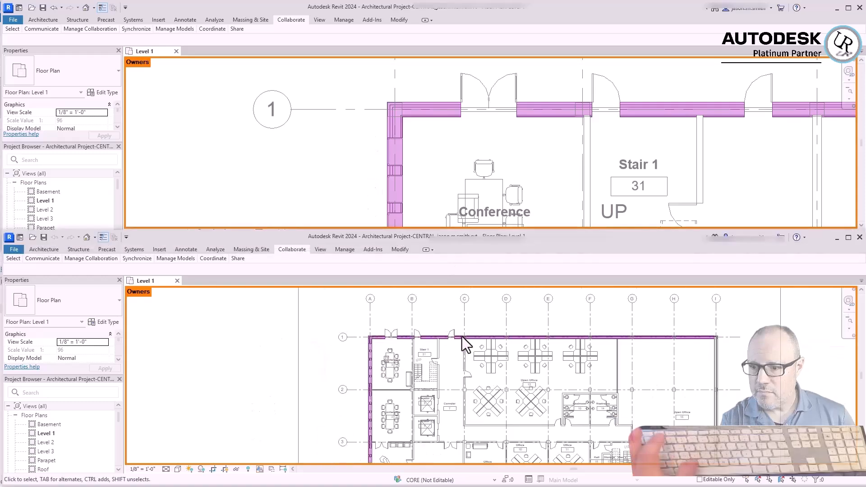
{"action": "scroll", "coordinate": [463, 359], "scroll_direction": "up", "scroll_amount": 3}
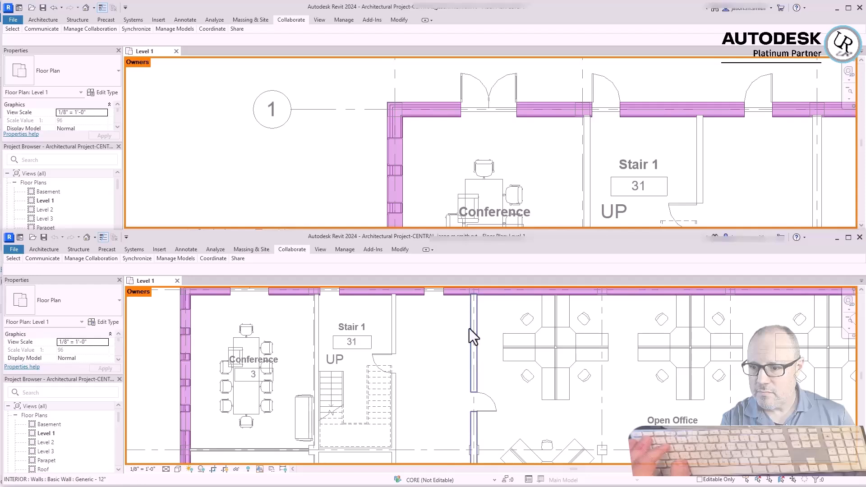
{"action": "left_click", "coordinate": [474, 338]}
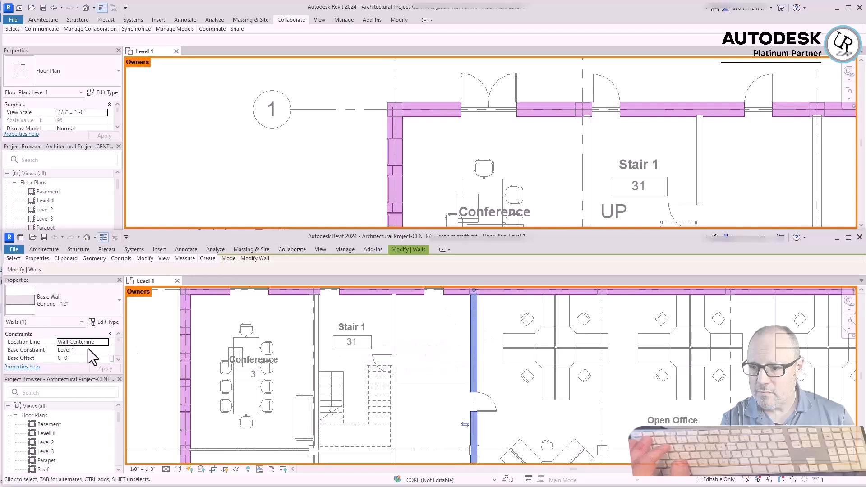
{"action": "left_click", "coordinate": [75, 302]}
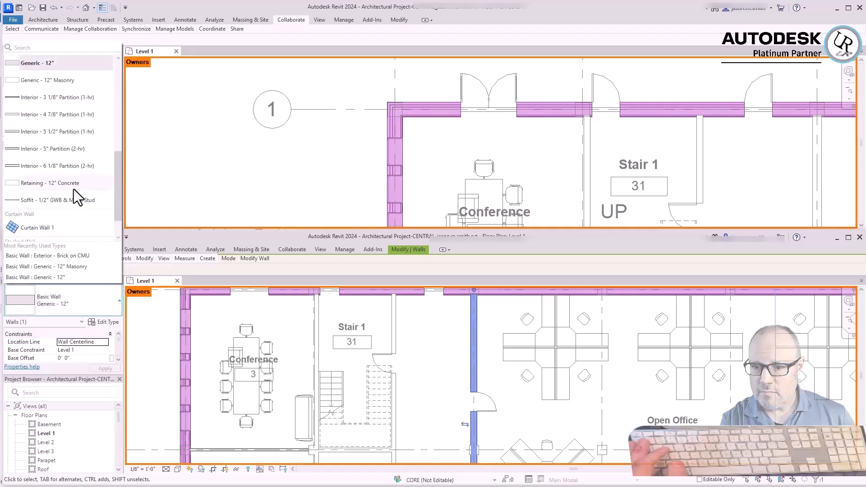
{"action": "left_click", "coordinate": [74, 191]}
{"action": "left_click", "coordinate": [429, 353]}
{"action": "scroll", "coordinate": [499, 323], "scroll_direction": "up", "scroll_amount": 3}
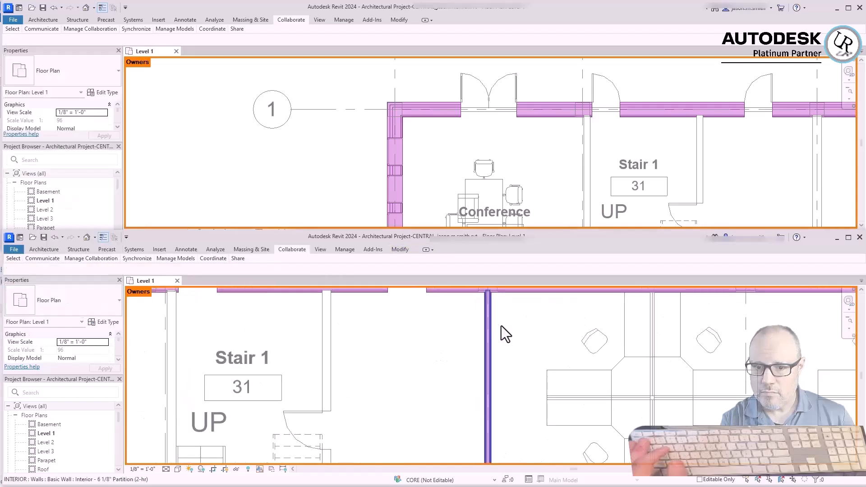
Compare the type, thickness and owner highlighting of the corridor–Open Office wall in the first and second users' sessions
{"action": "left_click", "coordinate": [391, 136]}
{"action": "scroll", "coordinate": [390, 135], "scroll_direction": "down", "scroll_amount": 5}
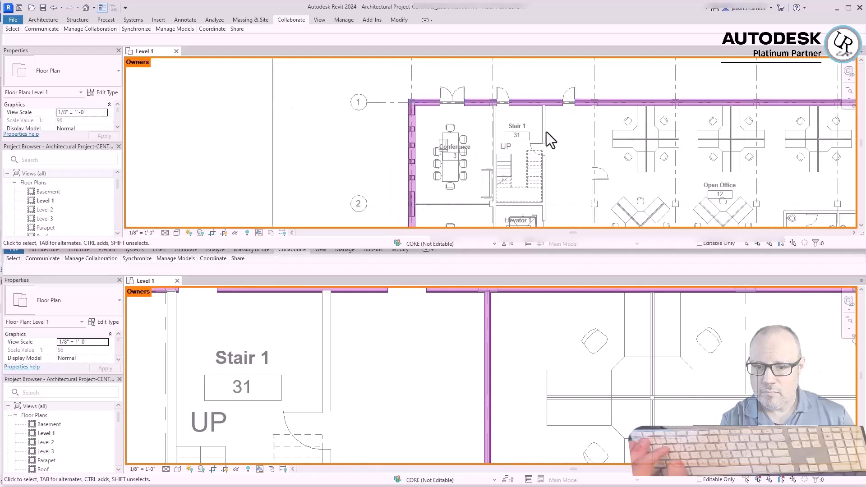
{"action": "scroll", "coordinate": [650, 119], "scroll_direction": "up", "scroll_amount": 4}
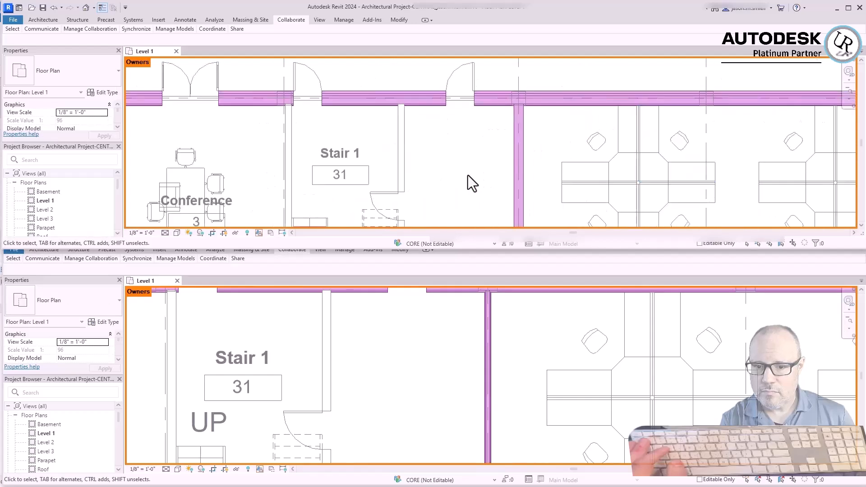
{"action": "left_click", "coordinate": [524, 154]}
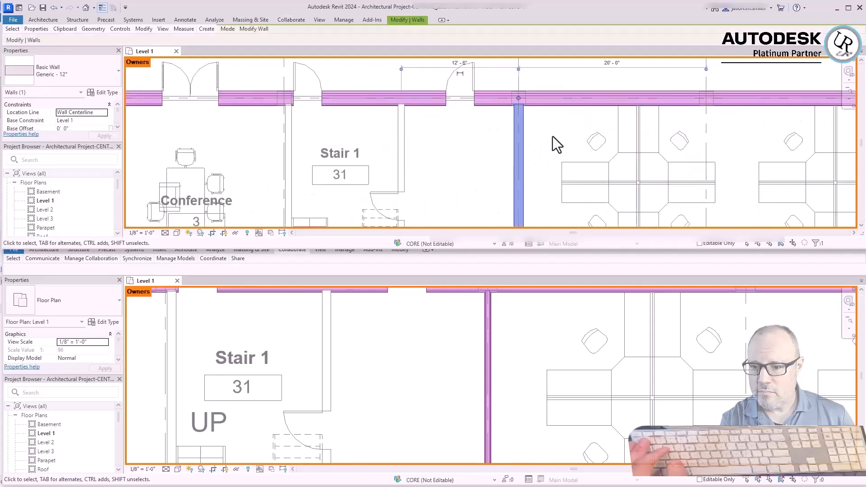
{"action": "scroll", "coordinate": [553, 136], "scroll_direction": "up", "scroll_amount": 2}
{"action": "left_click", "coordinate": [415, 183]}
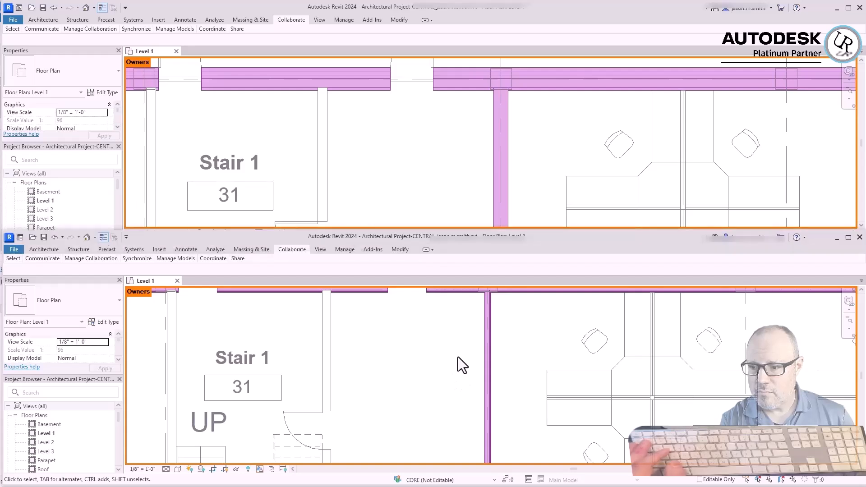
{"action": "scroll", "coordinate": [493, 324], "scroll_direction": "down", "scroll_amount": 2}
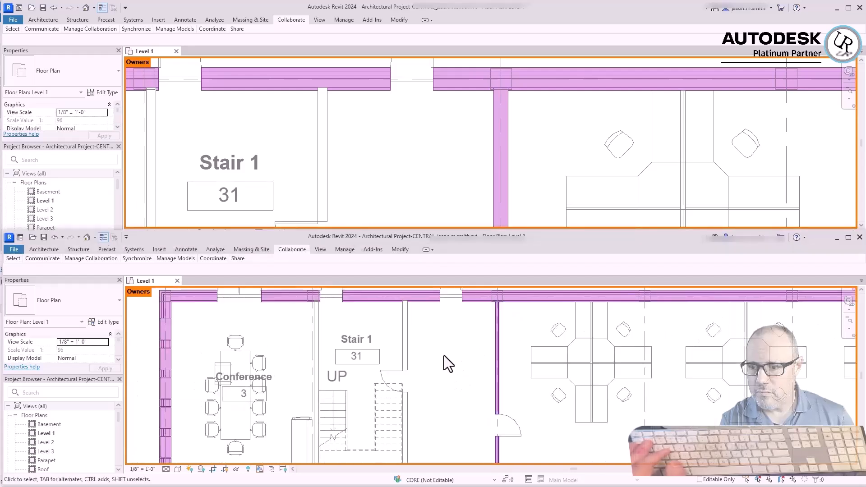
{"action": "scroll", "coordinate": [496, 315], "scroll_direction": "up", "scroll_amount": 4}
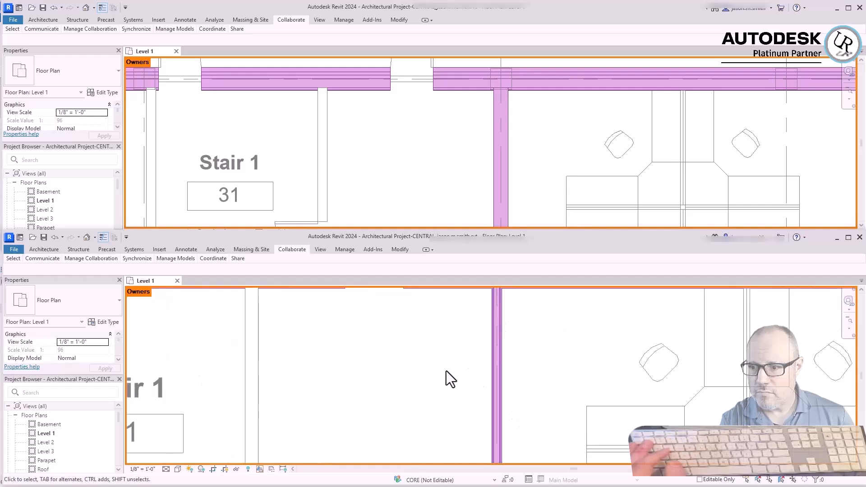
{"action": "left_click", "coordinate": [467, 156]}
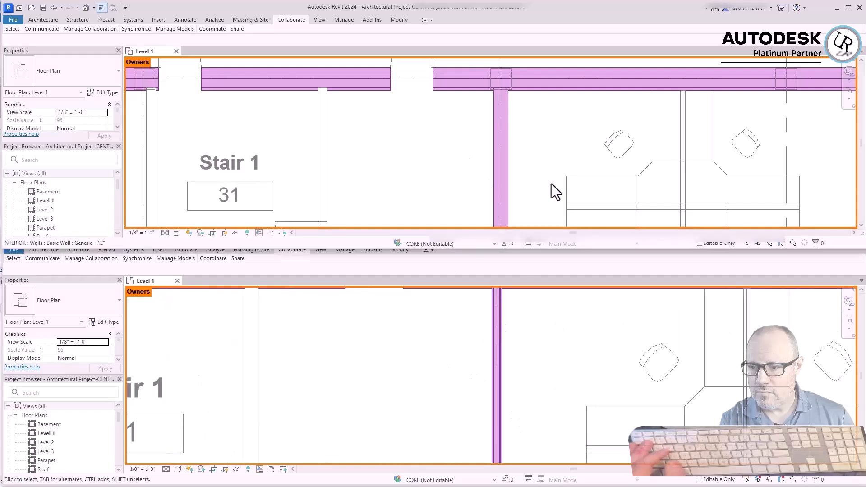
{"action": "scroll", "coordinate": [551, 185], "scroll_direction": "down", "scroll_amount": 3}
Synchronize the second user's local file with the central model, relinquishing borrowed elements and saving the local file before and after
{"action": "left_click", "coordinate": [419, 357]}
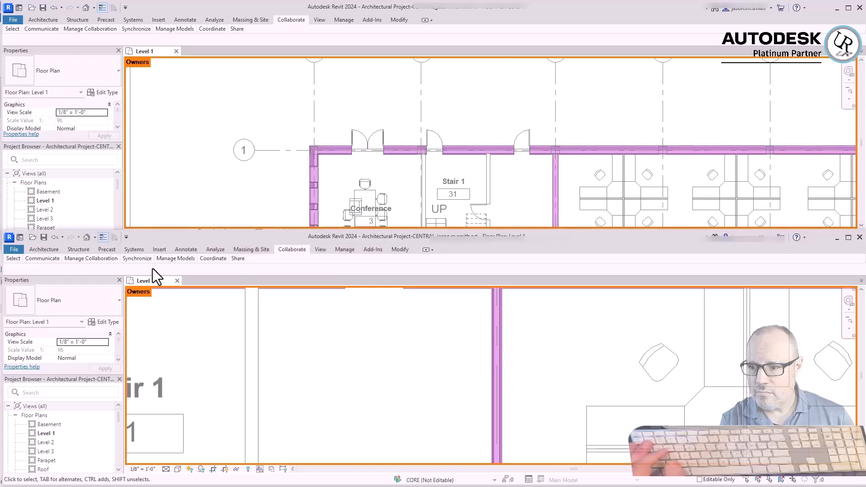
{"action": "mouse_move", "coordinate": [133, 263]}
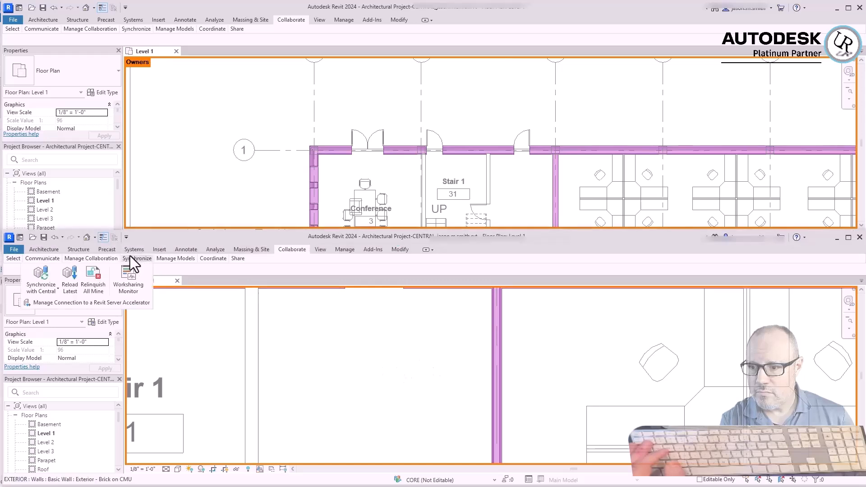
{"action": "left_click", "coordinate": [39, 290]}
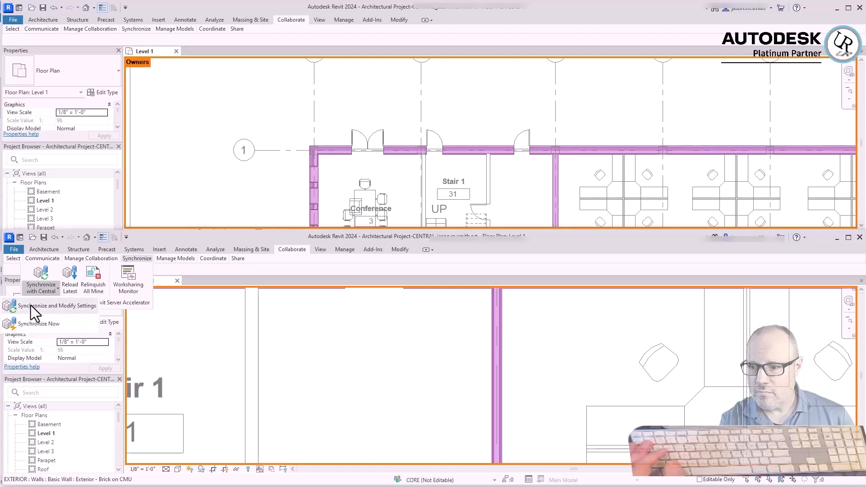
{"action": "left_click", "coordinate": [31, 305]}
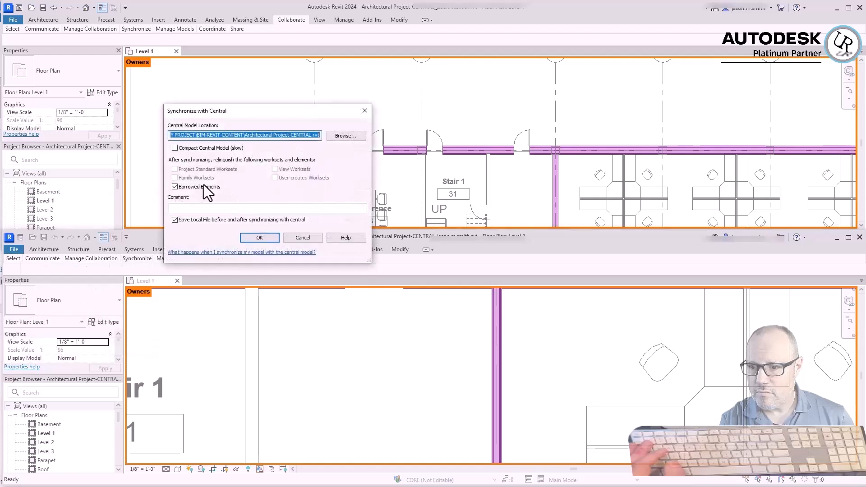
{"action": "left_click", "coordinate": [244, 239]}
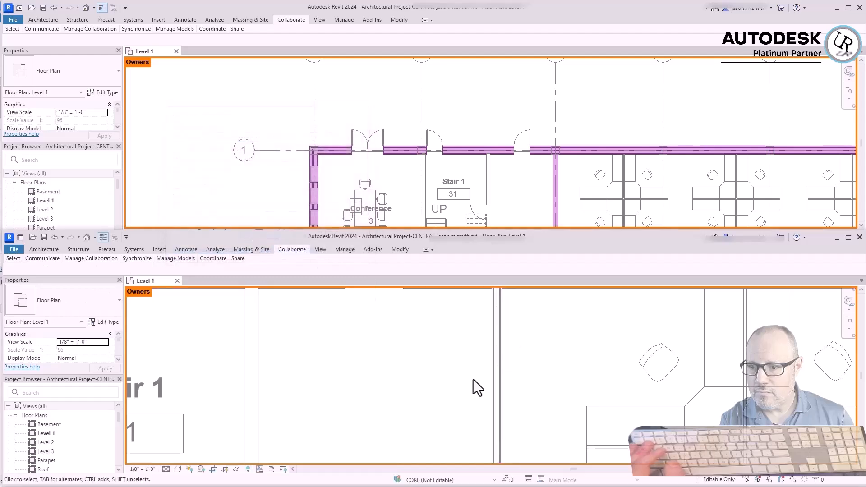
{"action": "scroll", "coordinate": [604, 352], "scroll_direction": "down", "scroll_amount": 5}
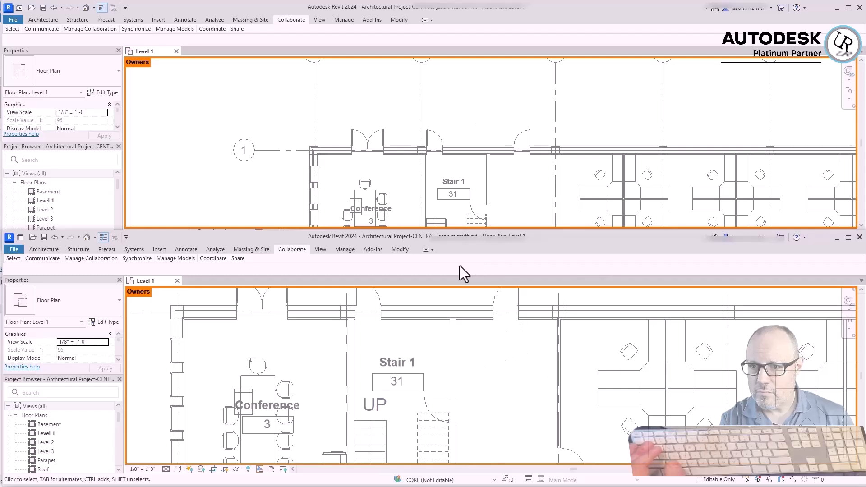
In the first user's session, set the Level 1 plan's worksharing display to Model Updates and inspect the highlighted corridor wall
{"action": "left_click", "coordinate": [492, 71]}
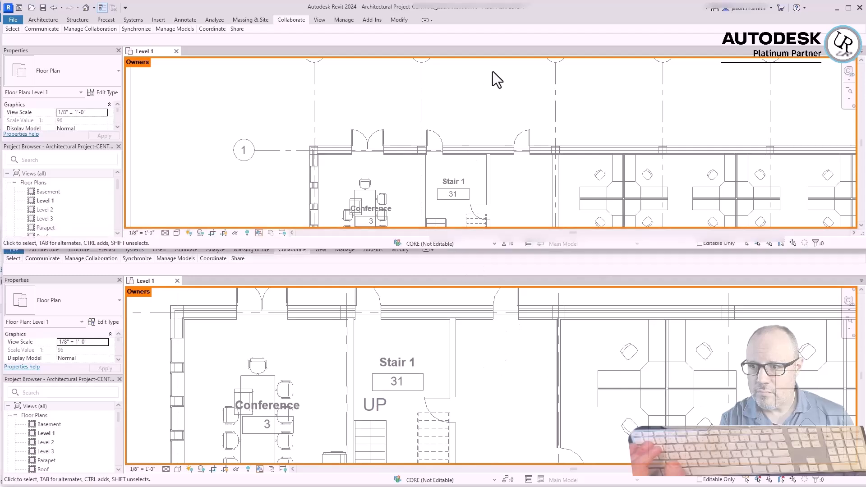
{"action": "left_click", "coordinate": [259, 232]}
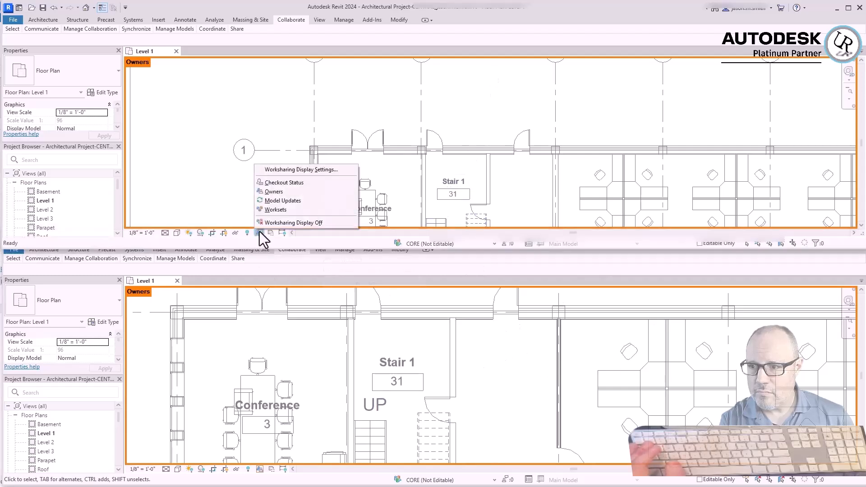
{"action": "left_click", "coordinate": [282, 202]}
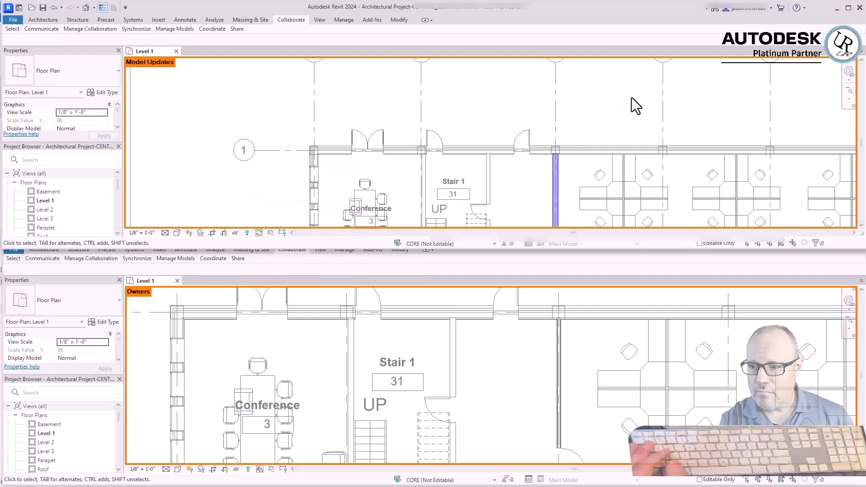
{"action": "scroll", "coordinate": [545, 139], "scroll_direction": "down", "scroll_amount": 3}
{"action": "scroll", "coordinate": [534, 110], "scroll_direction": "up", "scroll_amount": 3}
{"action": "scroll", "coordinate": [534, 110], "scroll_direction": "up", "scroll_amount": 4}
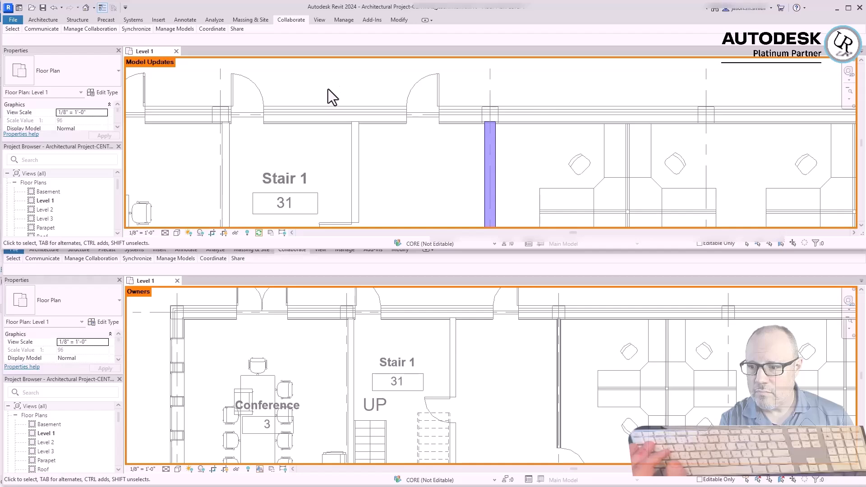
{"action": "scroll", "coordinate": [451, 86], "scroll_direction": "down", "scroll_amount": 3}
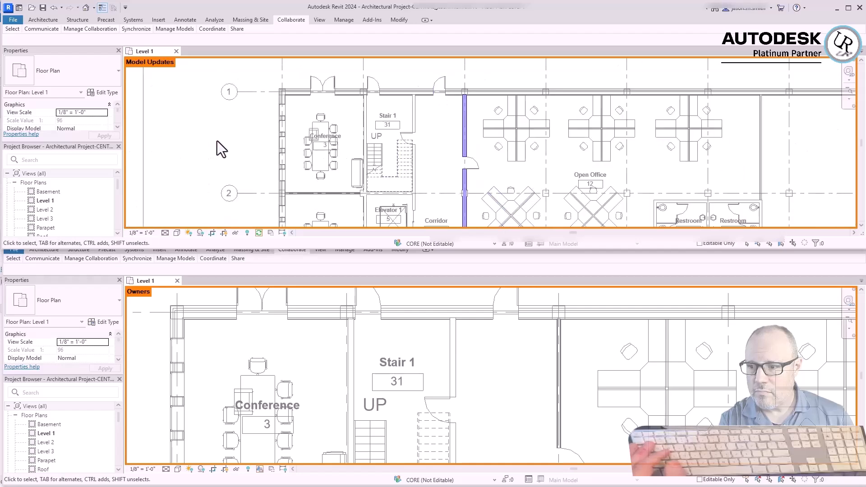
{"action": "scroll", "coordinate": [217, 139], "scroll_direction": "down", "scroll_amount": 3}
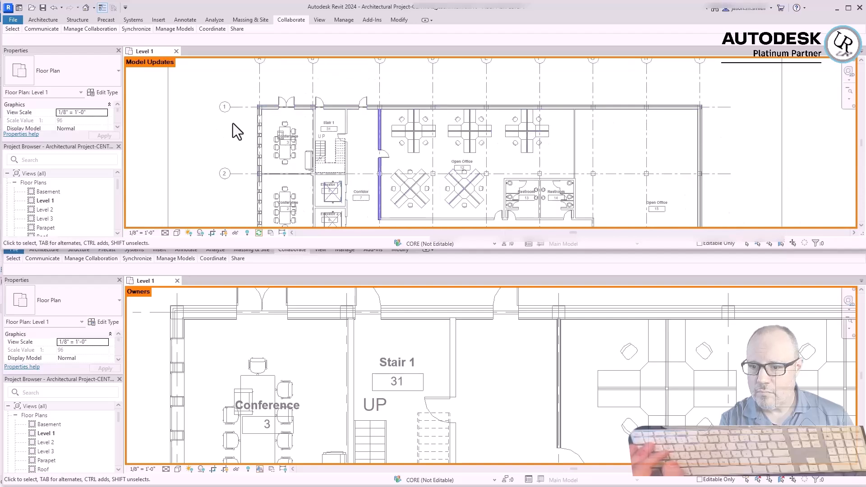
Synchronize the first user's local file with the central model, saving the local file before and after, and check the corridor wall
{"action": "mouse_move", "coordinate": [135, 29]}
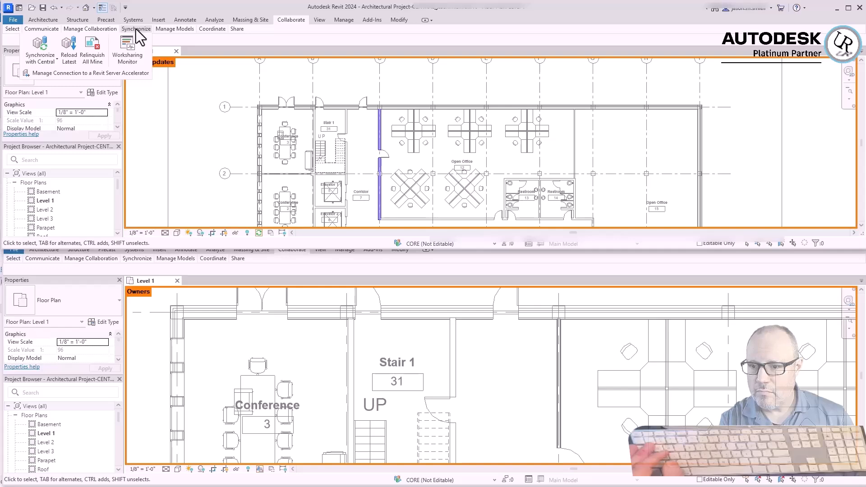
{"action": "left_click", "coordinate": [36, 59]}
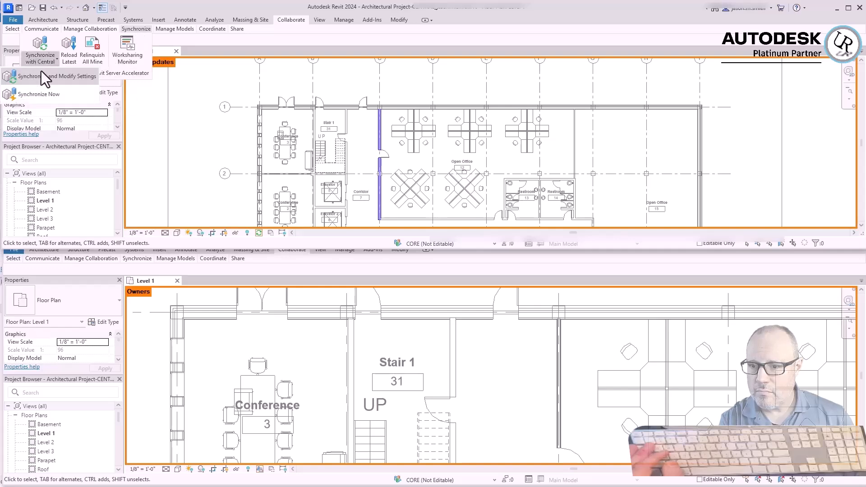
{"action": "left_click", "coordinate": [41, 75]}
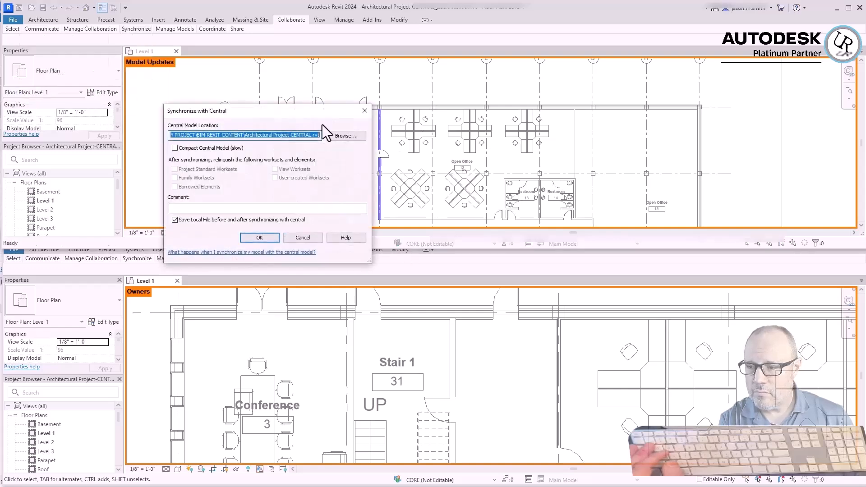
{"action": "left_click", "coordinate": [259, 237]}
{"action": "left_click", "coordinate": [414, 267]}
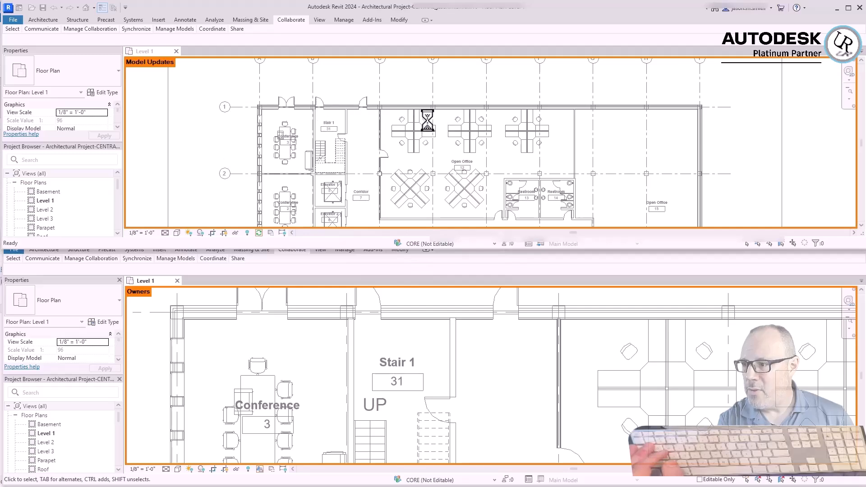
{"action": "scroll", "coordinate": [373, 117], "scroll_direction": "up", "scroll_amount": 5}
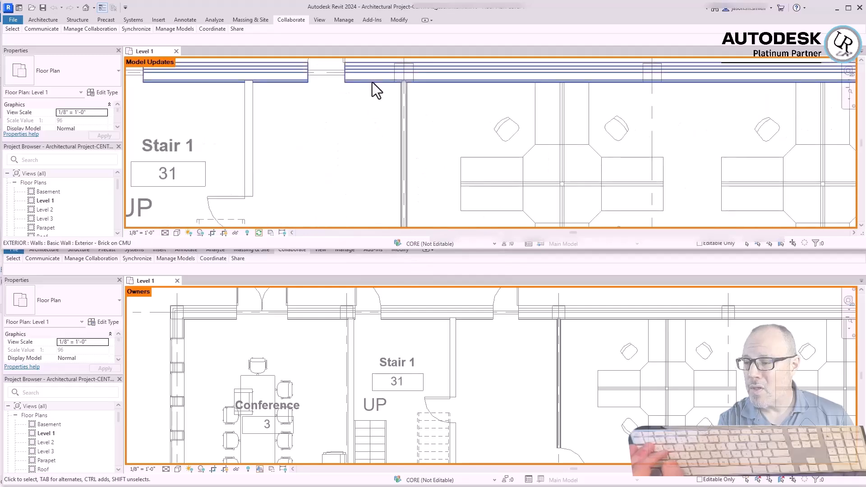
{"action": "scroll", "coordinate": [383, 157], "scroll_direction": "up", "scroll_amount": 3}
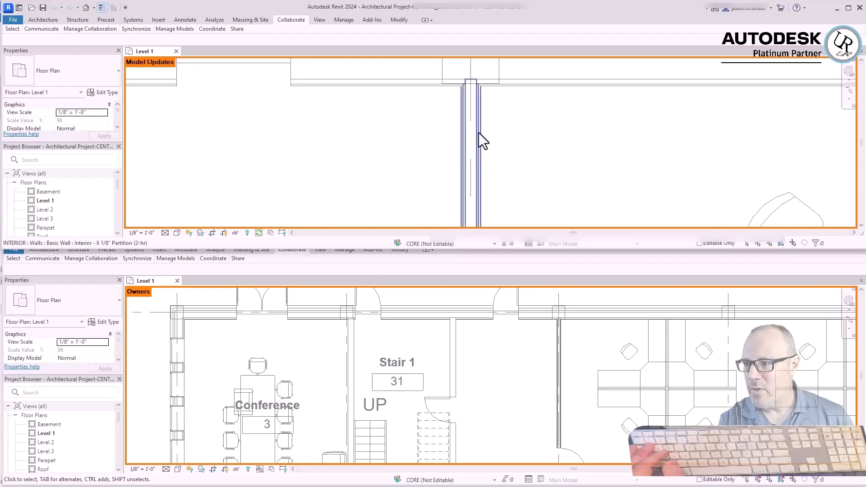
{"action": "scroll", "coordinate": [650, 147], "scroll_direction": "down", "scroll_amount": 4}
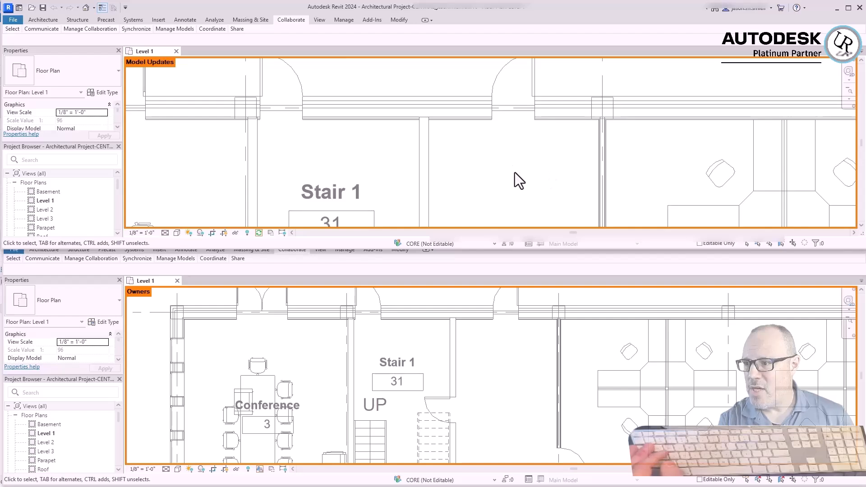
{"action": "scroll", "coordinate": [437, 80], "scroll_direction": "down", "scroll_amount": 6}
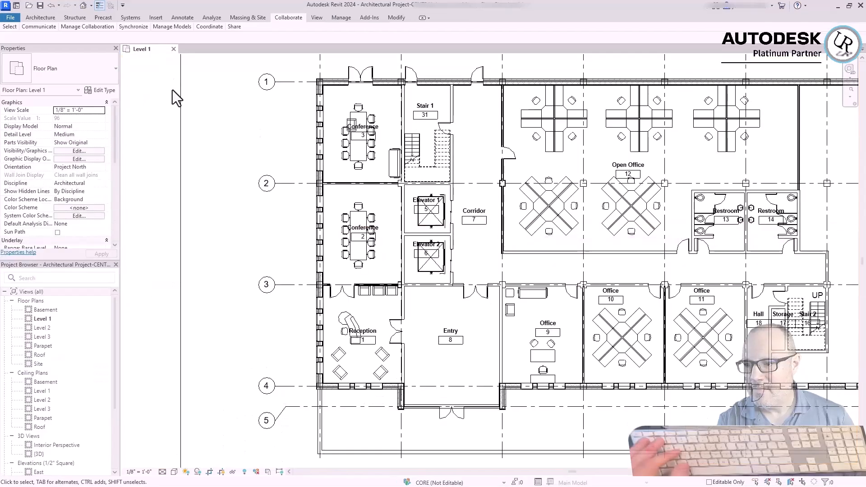
Open the Synchronize with Central options to review them
{"action": "mouse_move", "coordinate": [136, 27]}
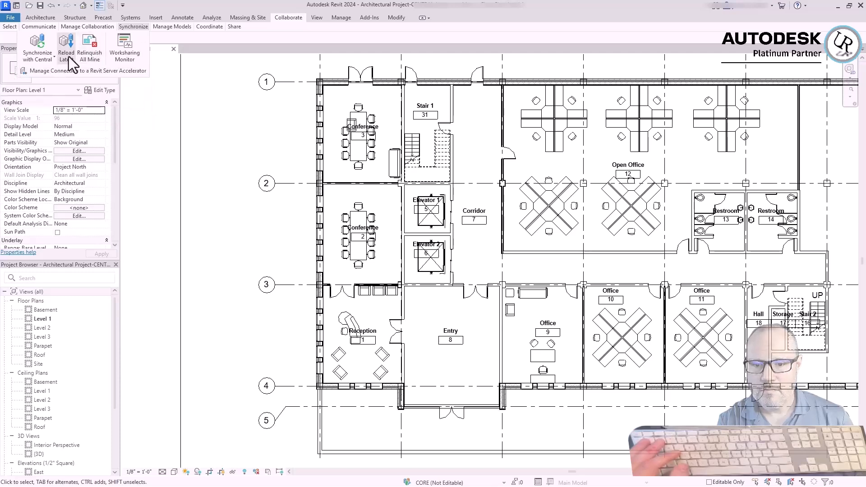
{"action": "left_click", "coordinate": [48, 60]}
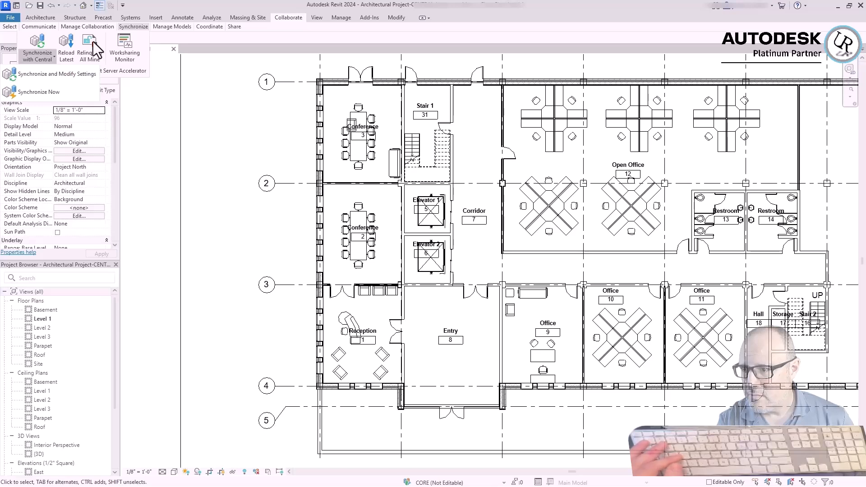
Synchronize the local file with the central model, saving it before and after, and check central file access in the Worksharing Monitor
{"action": "left_click", "coordinate": [37, 74]}
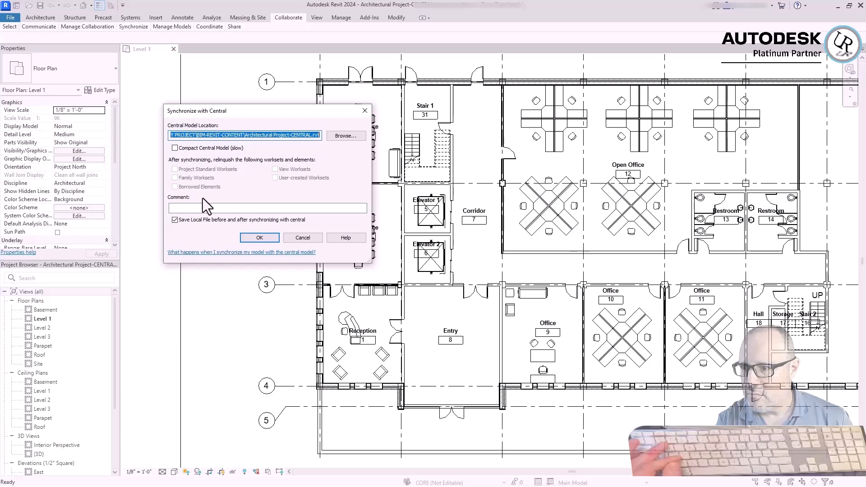
{"action": "key", "text": "Return"}
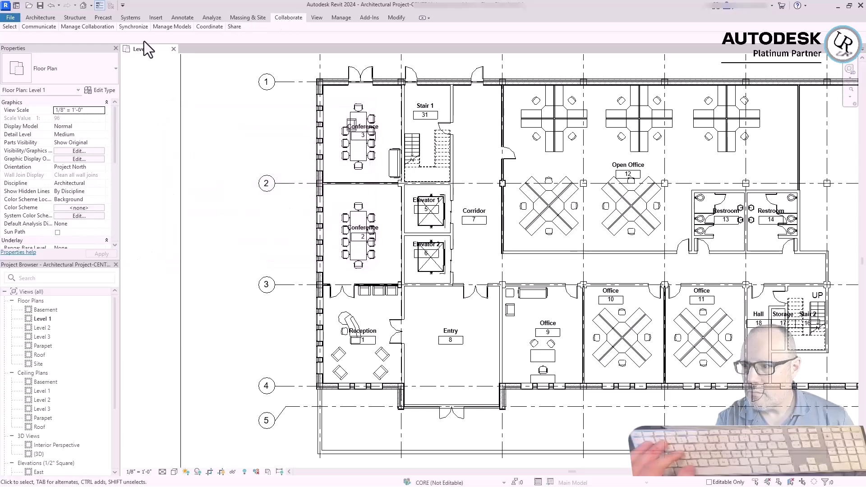
{"action": "mouse_move", "coordinate": [134, 28]}
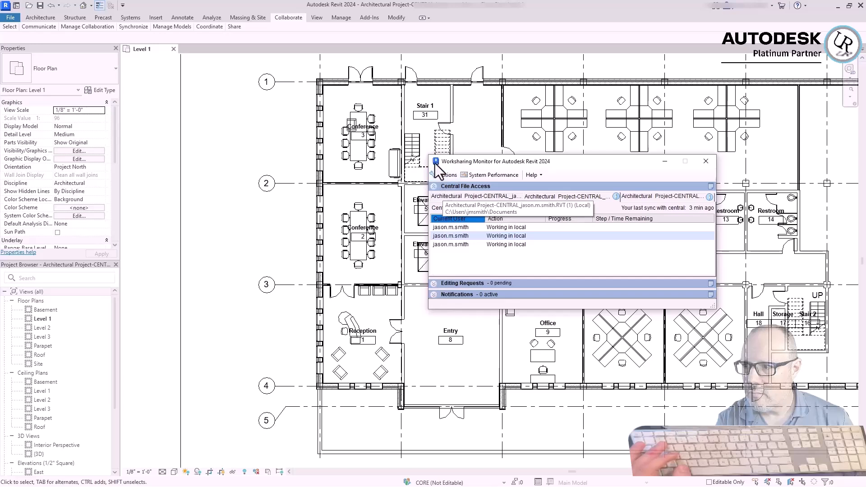
{"action": "left_click_drag", "start_coordinate": [442, 163], "coordinate": [448, 160]}
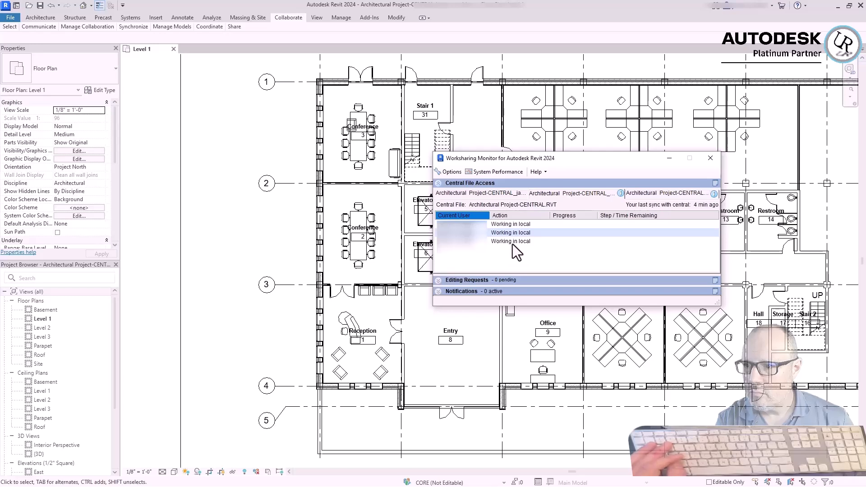
Create a workset named RVT/CAD LINKS that is visible in all views and make it the active workset
{"action": "mouse_move", "coordinate": [104, 28]}
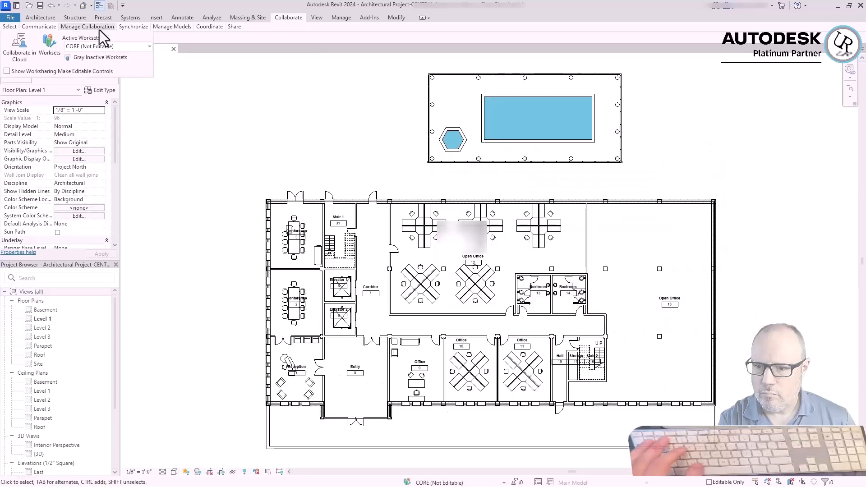
{"action": "left_click", "coordinate": [50, 50]}
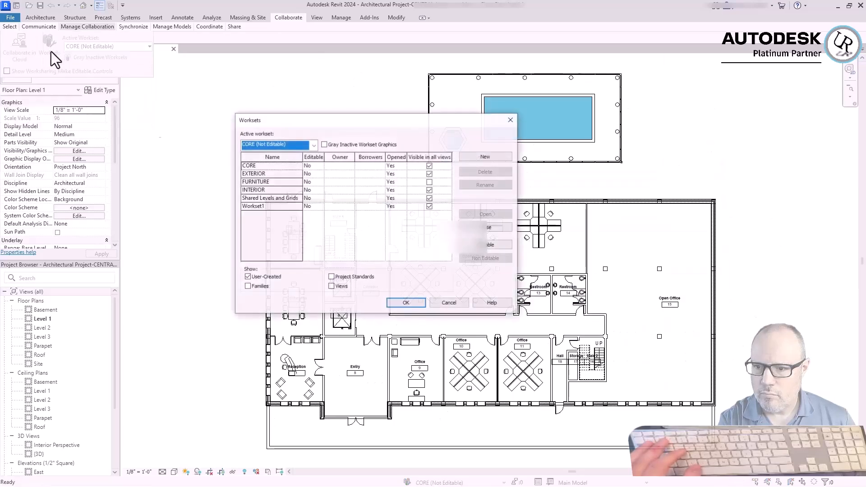
{"action": "left_click", "coordinate": [276, 238]}
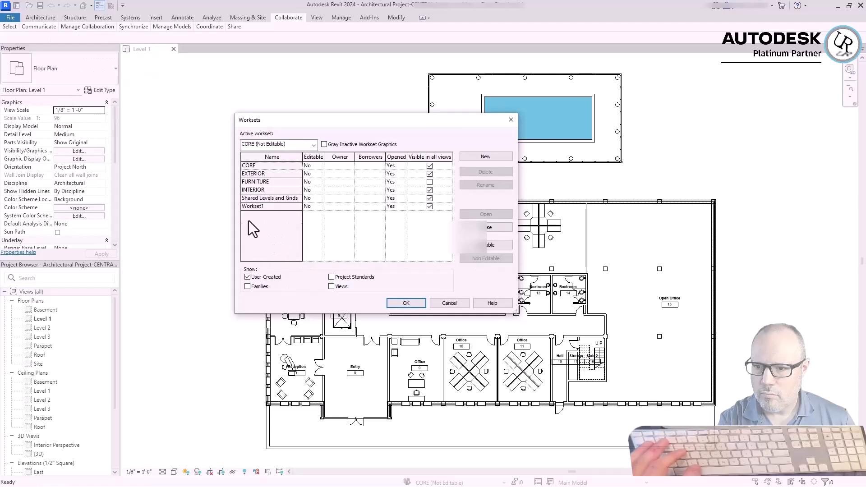
{"action": "left_click", "coordinate": [486, 157]}
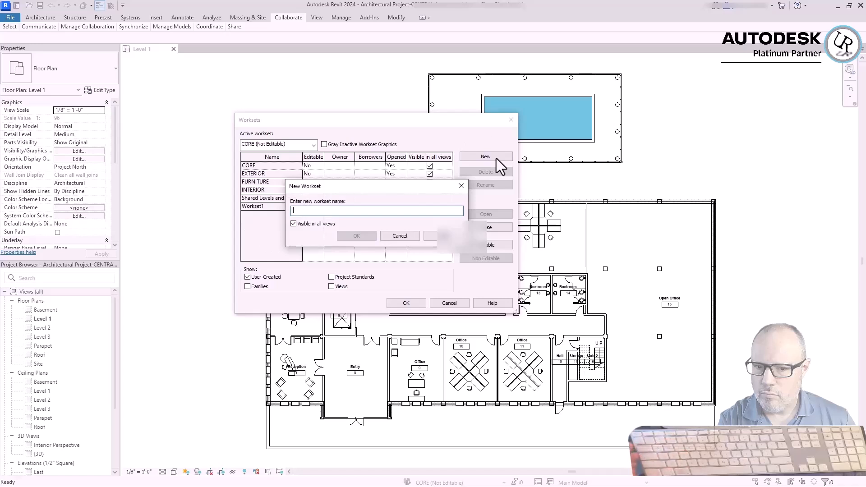
{"action": "type", "text": "RVT"}
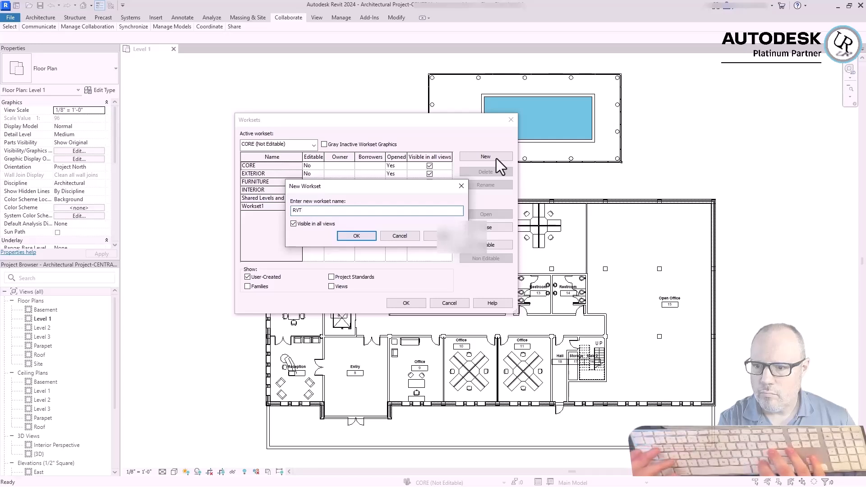
{"action": "type", "text": "/CAD LINKS"}
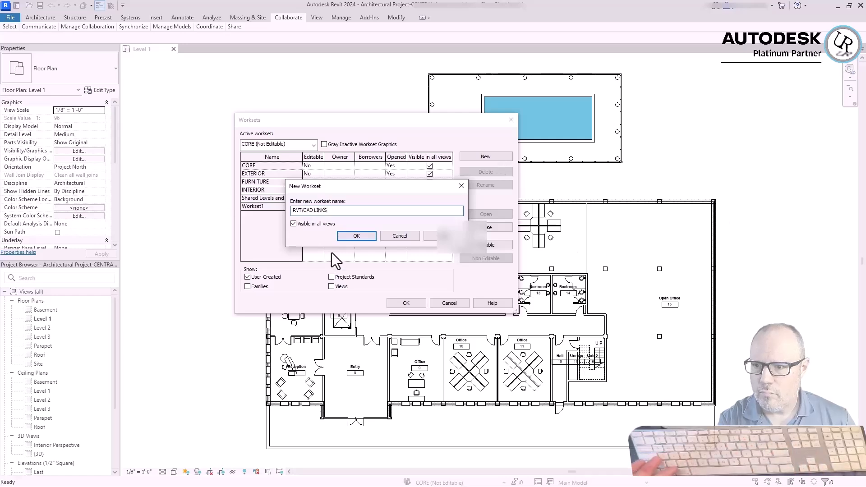
{"action": "left_click", "coordinate": [357, 236]}
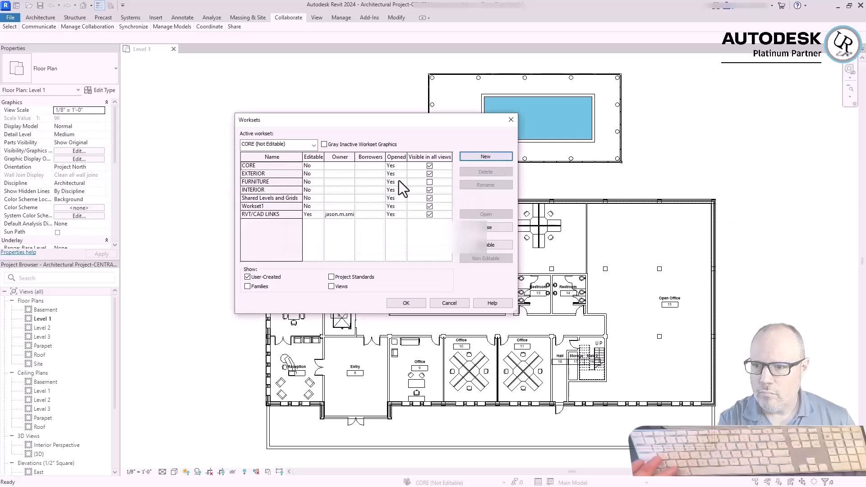
{"action": "left_click", "coordinate": [410, 304]}
{"action": "left_click", "coordinate": [461, 256]}
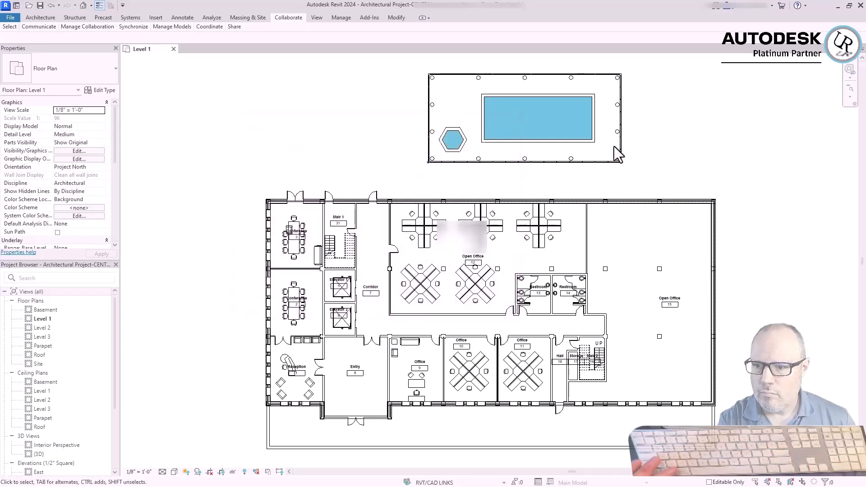
{"action": "left_click", "coordinate": [614, 146]}
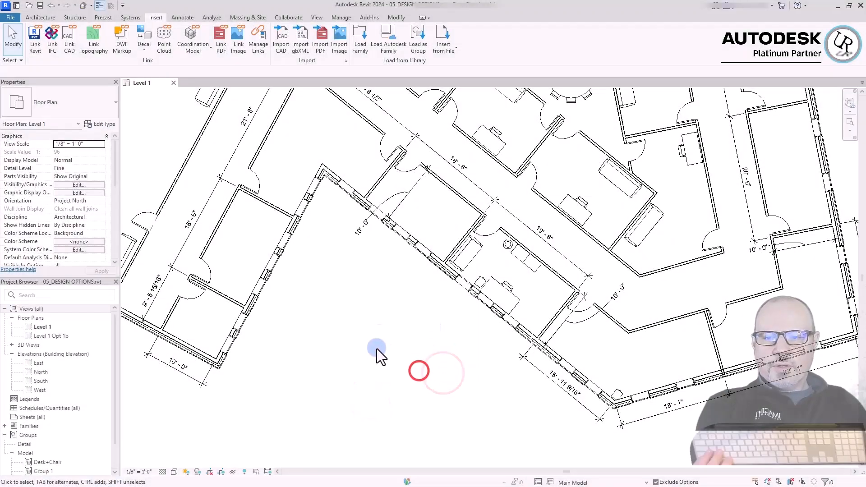
Examine the offices along the exterior walls of the Level 1 plan in 05_DESIGN OPTIONS.rvt and the furniture in the furnished office
{"action": "left_click", "coordinate": [378, 350]}
{"action": "left_click", "coordinate": [403, 333]}
{"action": "left_click", "coordinate": [419, 344]}
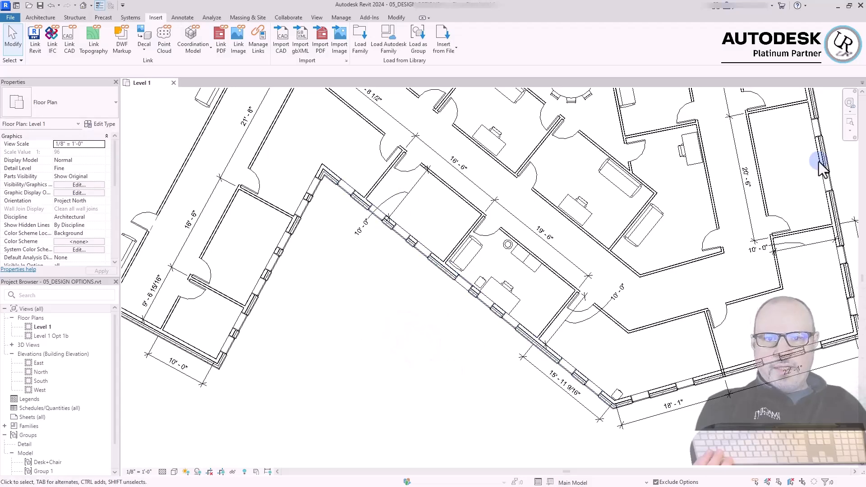
{"action": "left_click", "coordinate": [421, 366]}
{"action": "scroll", "coordinate": [548, 373], "scroll_direction": "up", "scroll_amount": 4}
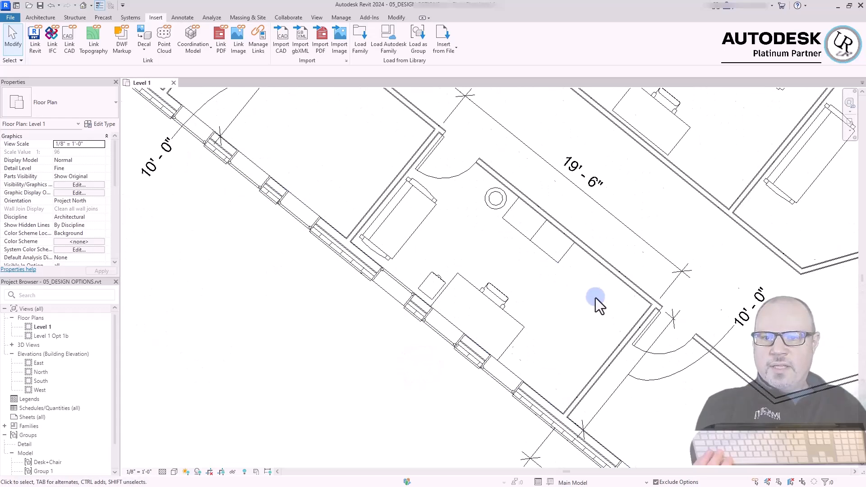
{"action": "scroll", "coordinate": [592, 294], "scroll_direction": "down", "scroll_amount": 2}
{"action": "scroll", "coordinate": [541, 391], "scroll_direction": "down", "scroll_amount": 2}
{"action": "scroll", "coordinate": [399, 307], "scroll_direction": "down", "scroll_amount": 2}
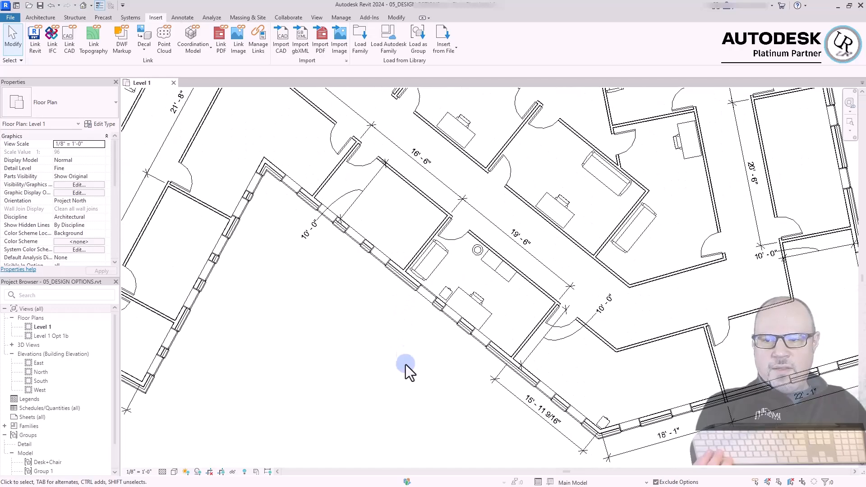
{"action": "middle_click_drag", "start_coordinate": [302, 296], "coordinate": [416, 338]}
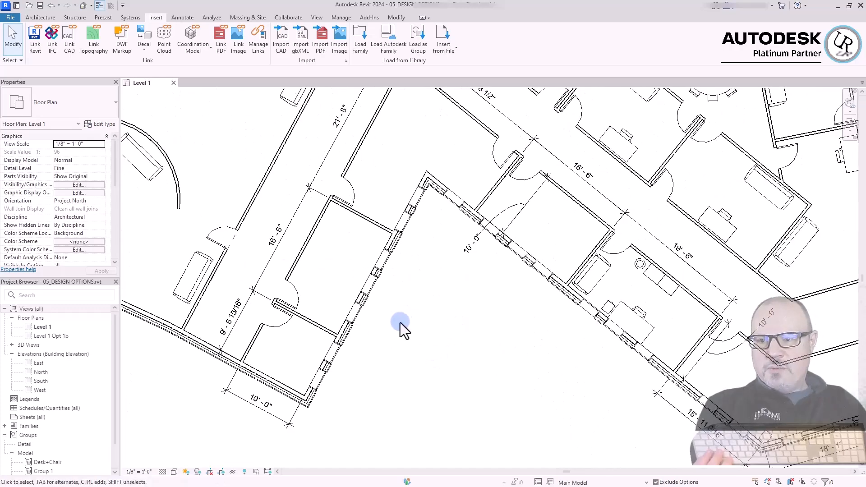
{"action": "middle_click_drag", "start_coordinate": [721, 336], "coordinate": [308, 412]}
{"action": "middle_click_drag", "start_coordinate": [546, 196], "coordinate": [688, 159]}
{"action": "middle_click_drag", "start_coordinate": [402, 336], "coordinate": [557, 252]}
{"action": "scroll", "coordinate": [558, 252], "scroll_direction": "down", "scroll_amount": 1}
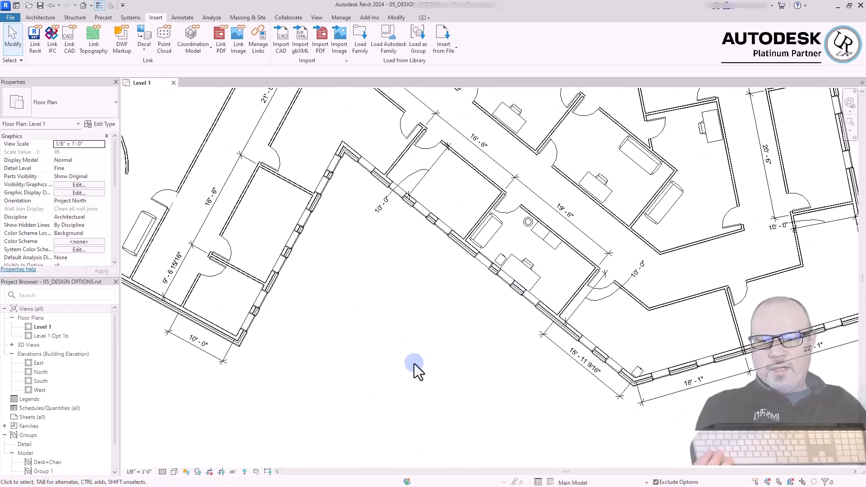
{"action": "scroll", "coordinate": [548, 248], "scroll_direction": "up", "scroll_amount": 2}
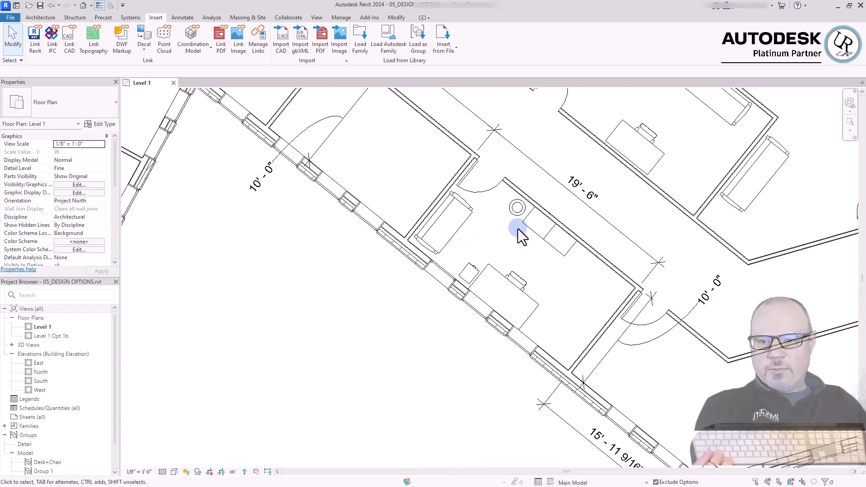
{"action": "scroll", "coordinate": [518, 228], "scroll_direction": "up", "scroll_amount": 1}
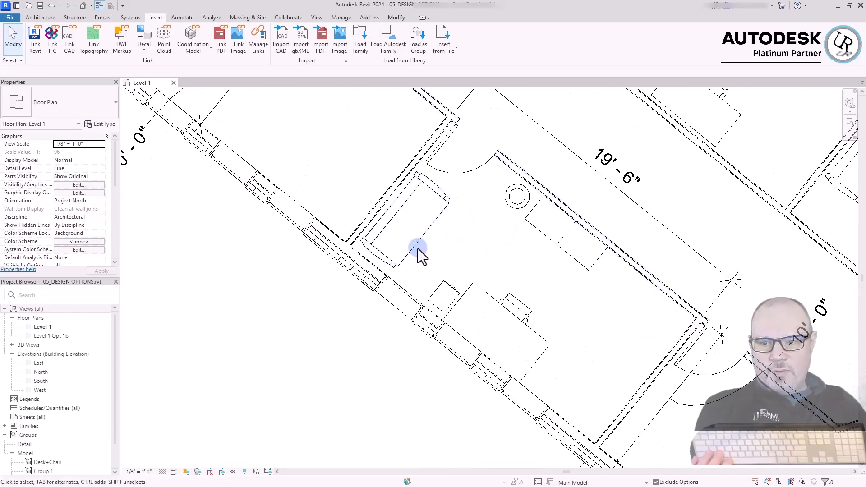
{"action": "left_click", "coordinate": [315, 424]}
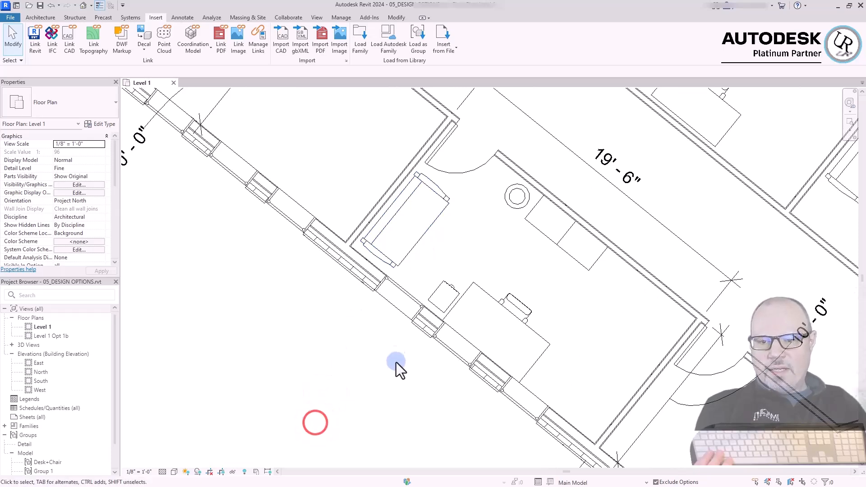
Create a model group named Office Area 1 from the furnished office's desk, chairs, sofa and two tall cabinets, and check its contents
{"action": "left_click", "coordinate": [576, 260]}
{"action": "left_click", "coordinate": [535, 226], "text": "ctrl"}
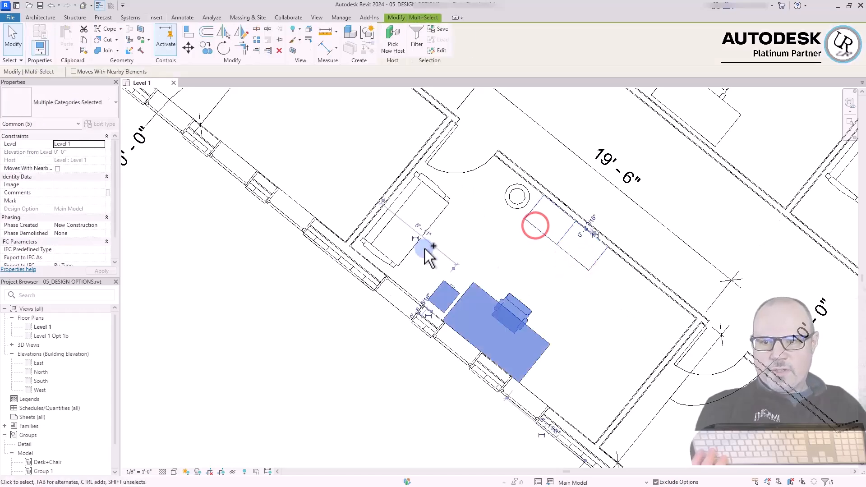
{"action": "left_click", "coordinate": [444, 222], "text": "ctrl"}
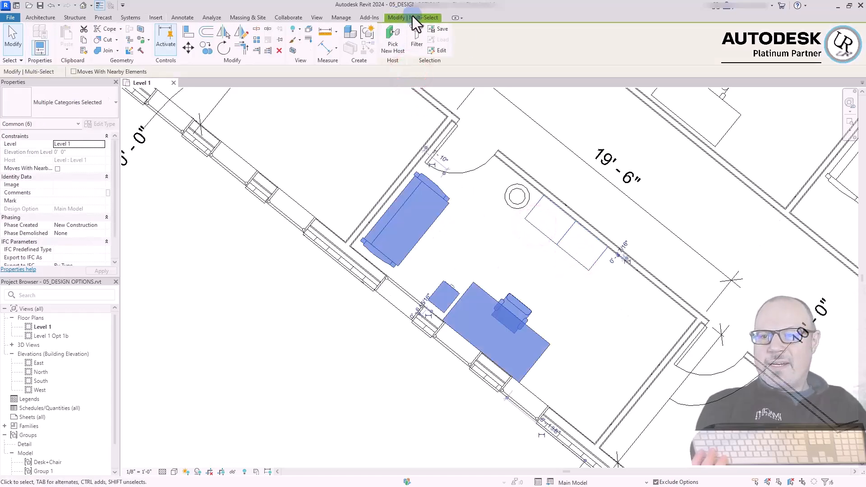
{"action": "left_click", "coordinate": [369, 32]}
{"action": "type", "text": "Office Area"}
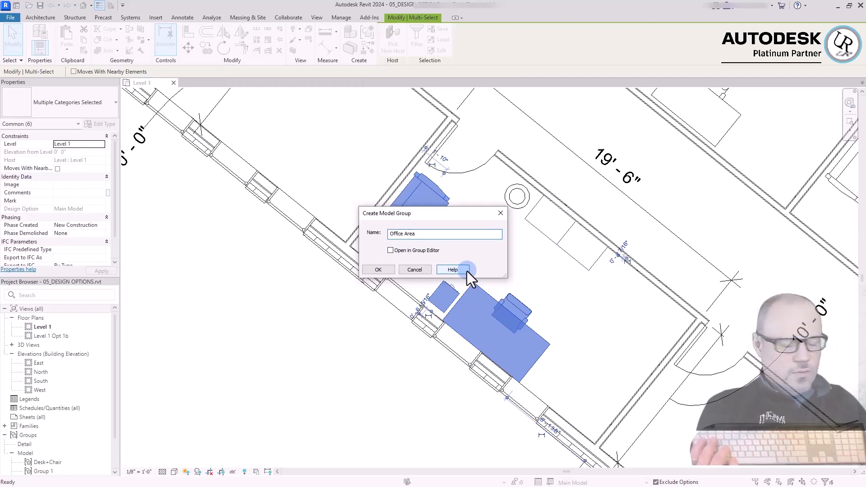
{"action": "left_click", "coordinate": [379, 269]}
{"action": "left_click", "coordinate": [250, 381]}
{"action": "left_click", "coordinate": [511, 311]}
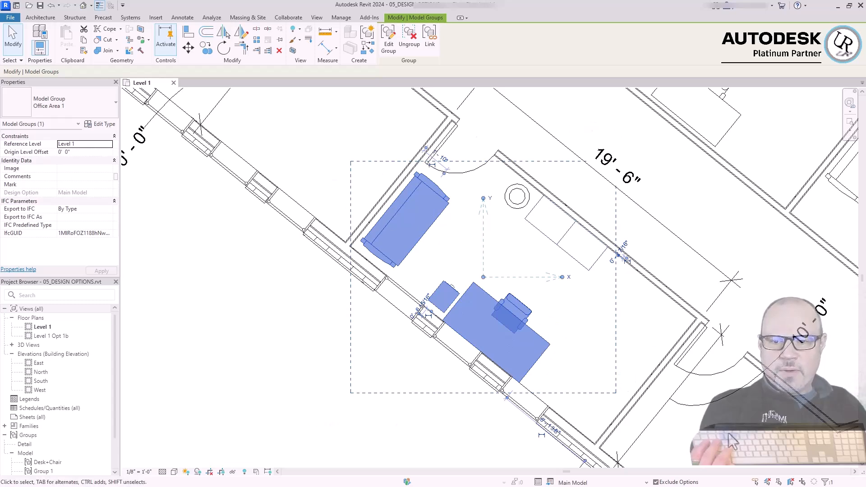
{"action": "left_click", "coordinate": [291, 358]}
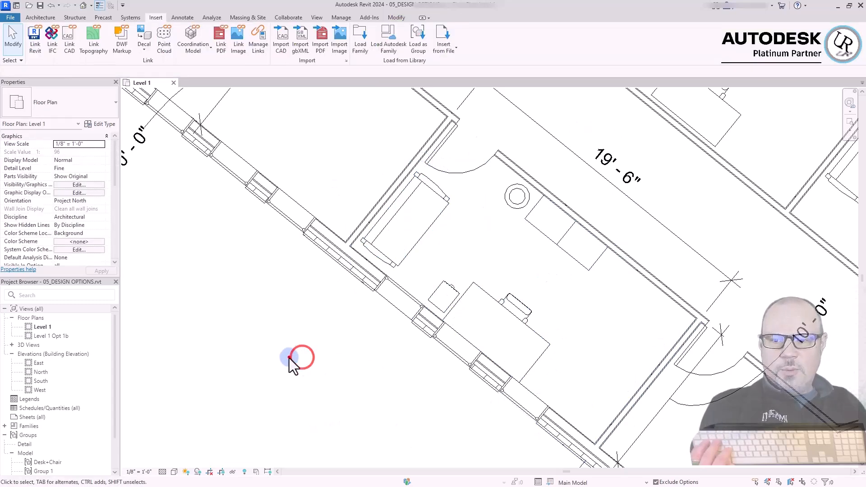
Copy the Office Area 1 group into the adjoining empty office, using the wall corner beside the door as the base point
{"action": "left_click", "coordinate": [386, 403]}
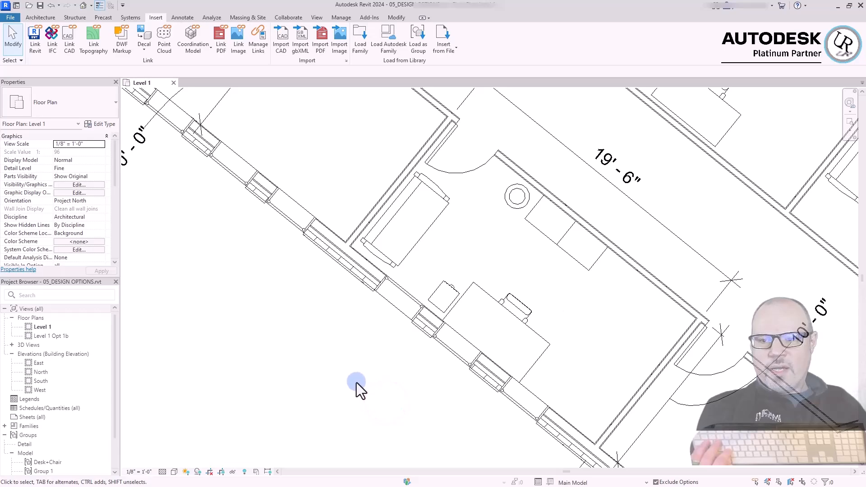
{"action": "left_click", "coordinate": [334, 394]}
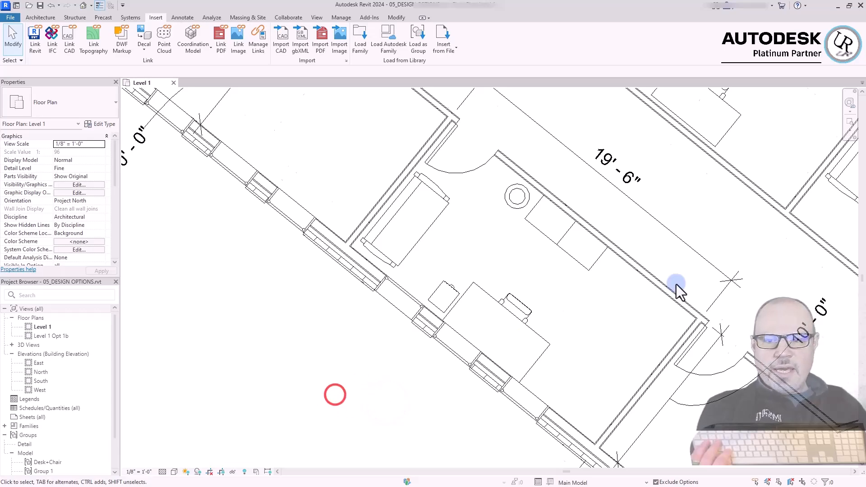
{"action": "scroll", "coordinate": [676, 284], "scroll_direction": "down", "scroll_amount": 2}
{"action": "left_click", "coordinate": [464, 361]}
{"action": "scroll", "coordinate": [469, 363], "scroll_direction": "down", "scroll_amount": 2}
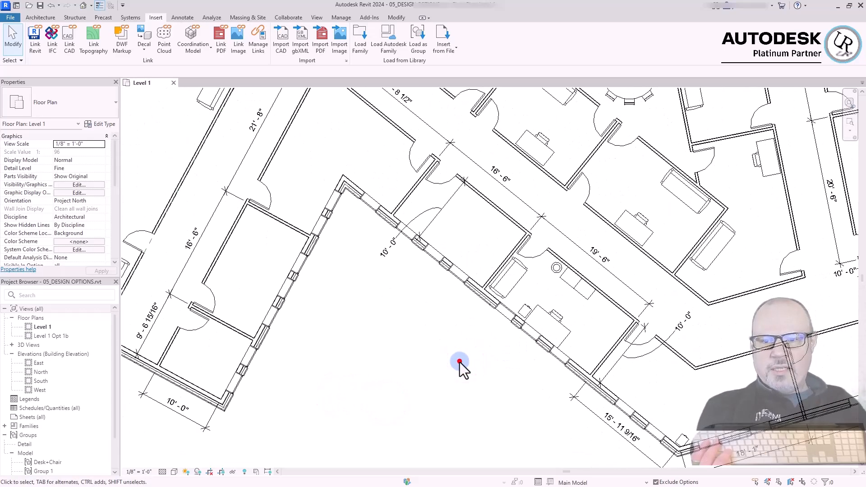
{"action": "scroll", "coordinate": [516, 368], "scroll_direction": "up", "scroll_amount": 2}
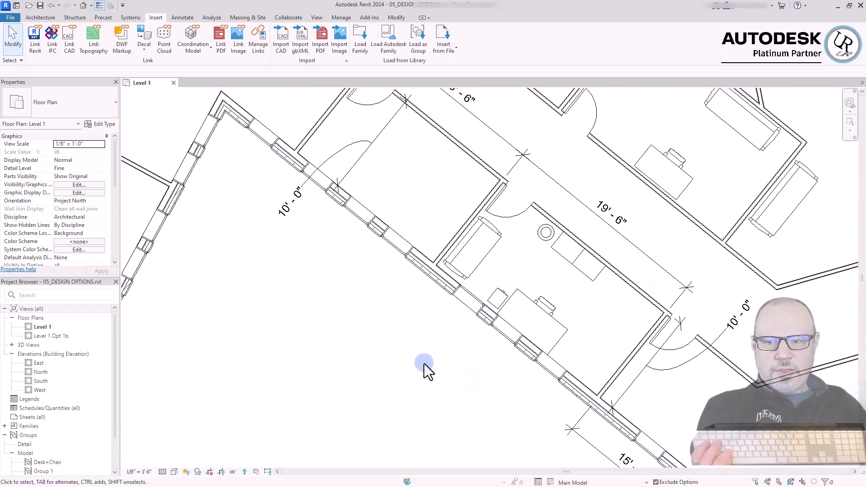
{"action": "scroll", "coordinate": [396, 222], "scroll_direction": "up", "scroll_amount": 2}
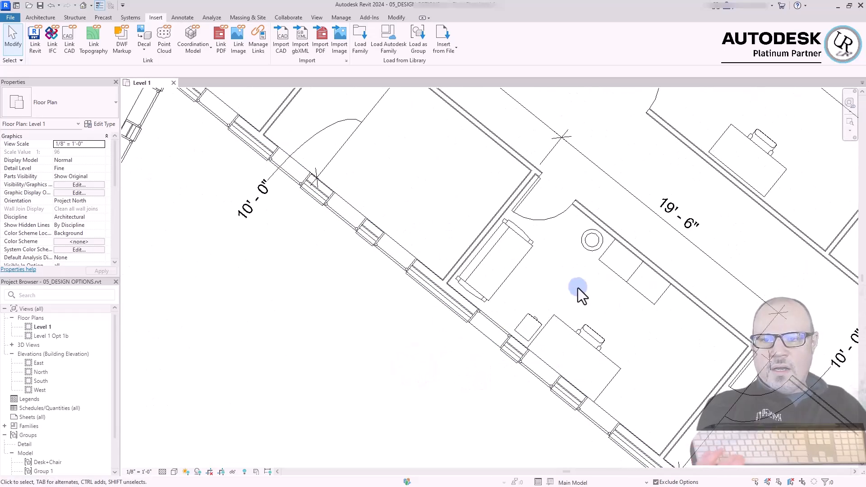
{"action": "left_click", "coordinate": [533, 247]}
{"action": "key", "text": "c"}
{"action": "key", "text": "o"}
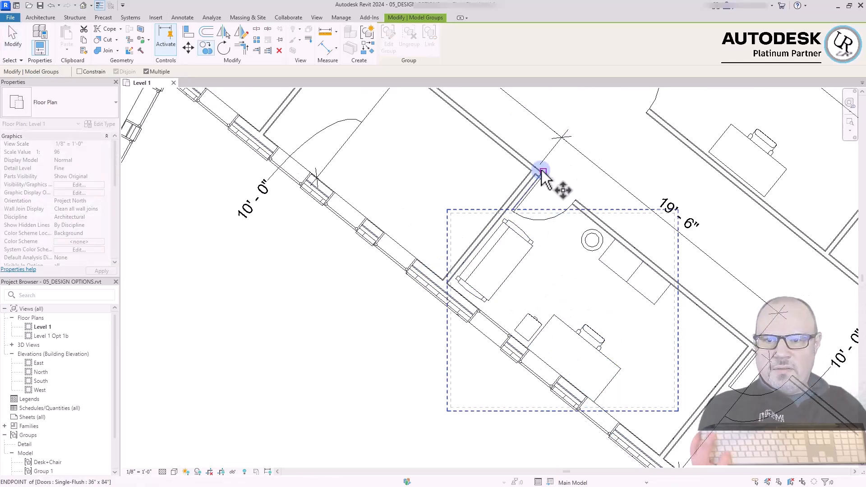
{"action": "scroll", "coordinate": [542, 175], "scroll_direction": "up", "scroll_amount": 4}
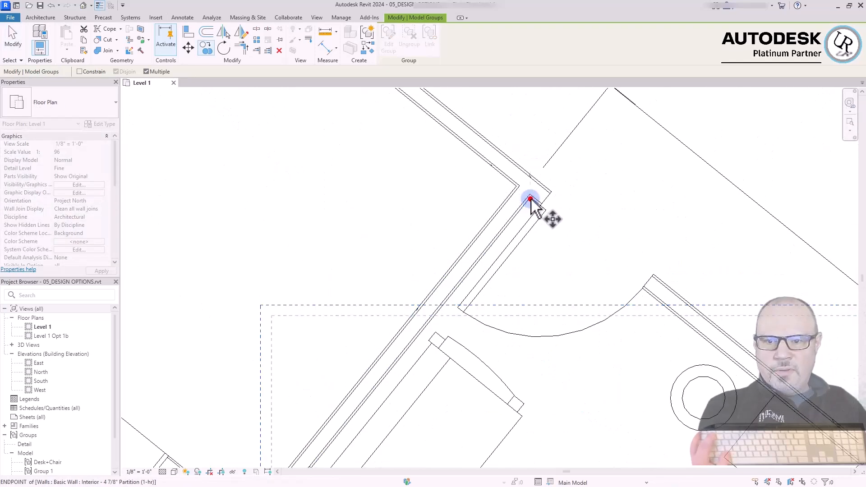
{"action": "left_click", "coordinate": [528, 201]}
{"action": "scroll", "coordinate": [451, 180], "scroll_direction": "down", "scroll_amount": 3}
{"action": "scroll", "coordinate": [634, 266], "scroll_direction": "up", "scroll_amount": 4}
{"action": "left_click", "coordinate": [634, 260]}
{"action": "scroll", "coordinate": [712, 362], "scroll_direction": "down", "scroll_amount": 6}
{"action": "key", "text": "Escape"}
Mirror the copied Office Area 1 group about the wall it shares with the next office
{"action": "left_click", "coordinate": [565, 289]}
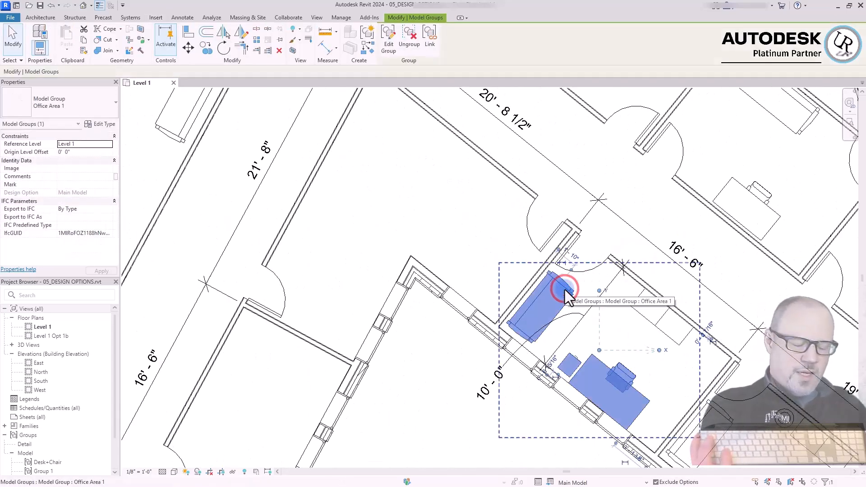
{"action": "key", "text": "m"}
{"action": "key", "text": "m"}
{"action": "left_click", "coordinate": [521, 294]}
Place multiple copies of the Office Area 1 group in the offices along the 18'-1" and 22'-1" exterior walls
{"action": "scroll", "coordinate": [523, 300], "scroll_direction": "down", "scroll_amount": 4}
{"action": "middle_click_drag", "start_coordinate": [526, 310], "coordinate": [677, 293]}
{"action": "scroll", "coordinate": [515, 284], "scroll_direction": "up", "scroll_amount": 4}
{"action": "left_click", "coordinate": [511, 290]}
{"action": "key", "text": "c"}
{"action": "key", "text": "o"}
{"action": "left_click", "coordinate": [402, 201]}
{"action": "left_click", "coordinate": [481, 197]}
{"action": "left_click", "coordinate": [549, 207]}
{"action": "scroll", "coordinate": [550, 207], "scroll_direction": "down", "scroll_amount": 6}
Align the Office Area 1 group copy in the office along the 22'-1" exterior wall with the office's walls
{"action": "key", "text": "a"}
{"action": "key", "text": "l"}
{"action": "left_click", "coordinate": [528, 123]}
{"action": "left_click", "coordinate": [589, 234]}
{"action": "left_click", "coordinate": [594, 238]}
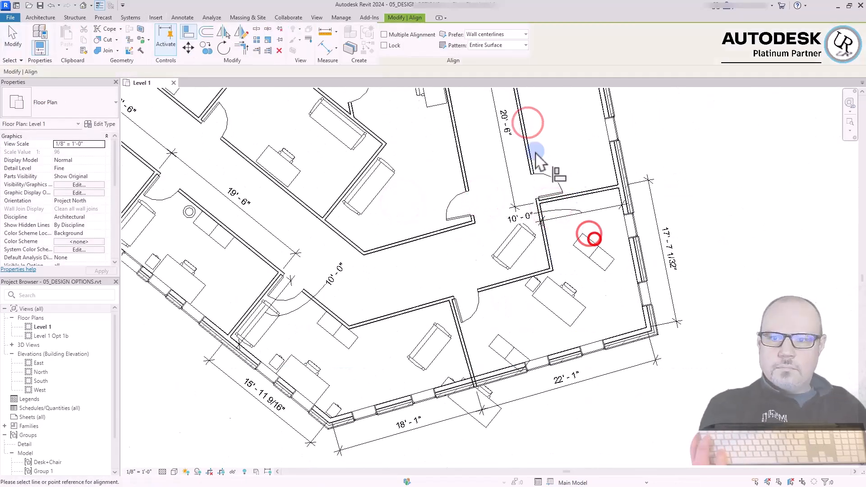
{"action": "left_click", "coordinate": [547, 160]}
{"action": "left_click", "coordinate": [669, 334]}
{"action": "scroll", "coordinate": [669, 334], "scroll_direction": "down", "scroll_amount": 4}
{"action": "key", "text": "Escape"}
Rotate the misaligned Office Area 1 group copy to match the angle of its office walls
{"action": "left_click", "coordinate": [564, 323]}
{"action": "key", "text": "r"}
{"action": "key", "text": "o"}
{"action": "left_click", "coordinate": [708, 365]}
{"action": "left_click", "coordinate": [544, 346]}
Move the rotated Office Area 1 group copy into position against the walls of its office
{"action": "key", "text": "m"}
{"action": "key", "text": "v"}
{"action": "scroll", "coordinate": [485, 325], "scroll_direction": "up", "scroll_amount": 2}
{"action": "left_click", "coordinate": [486, 309]}
{"action": "left_click", "coordinate": [565, 253]}
{"action": "left_click", "coordinate": [664, 263]}
{"action": "key", "text": "m"}
{"action": "key", "text": "v"}
{"action": "scroll", "coordinate": [636, 255], "scroll_direction": "up", "scroll_amount": 4}
{"action": "left_click", "coordinate": [603, 300]}
{"action": "left_click", "coordinate": [600, 251]}
Align the repositioned Office Area 1 group copy flush with the adjacent office walls
{"action": "key", "text": "a"}
{"action": "key", "text": "l"}
{"action": "left_click", "coordinate": [616, 246]}
{"action": "left_click", "coordinate": [633, 139]}
{"action": "left_click", "coordinate": [649, 338]}
{"action": "left_click", "coordinate": [700, 304]}
Place three more copies of the Office Area 1 group in the remaining exterior-wall offices
{"action": "key", "text": "c"}
{"action": "key", "text": "o"}
{"action": "left_click", "coordinate": [675, 390]}
{"action": "scroll", "coordinate": [675, 389], "scroll_direction": "down", "scroll_amount": 5}
{"action": "scroll", "coordinate": [613, 191], "scroll_direction": "up", "scroll_amount": 6}
{"action": "left_click", "coordinate": [612, 189]}
{"action": "scroll", "coordinate": [678, 297], "scroll_direction": "down", "scroll_amount": 4}
{"action": "left_click", "coordinate": [621, 310]}
{"action": "scroll", "coordinate": [621, 337], "scroll_direction": "down", "scroll_amount": 6}
{"action": "scroll", "coordinate": [621, 337], "scroll_direction": "up", "scroll_amount": 8}
{"action": "left_click", "coordinate": [535, 259]}
{"action": "scroll", "coordinate": [606, 343], "scroll_direction": "down", "scroll_amount": 6}
{"action": "key", "text": "Escape"}
{"action": "key", "text": "Escape"}
Rotate an Office Area 1 group copy about a chosen center point to suit the orientation of its office
{"action": "left_click", "coordinate": [646, 320]}
{"action": "key", "text": "r"}
{"action": "key", "text": "o"}
{"action": "key", "text": "space"}
{"action": "left_click", "coordinate": [634, 259]}
{"action": "scroll", "coordinate": [606, 333], "scroll_direction": "up", "scroll_amount": 6}
{"action": "left_click", "coordinate": [539, 255]}
{"action": "left_click", "coordinate": [653, 321]}
{"action": "scroll", "coordinate": [653, 321], "scroll_direction": "down", "scroll_amount": 6}
{"action": "key", "text": "Escape"}
Move the newly rotated Office Area 1 group copy to the wall corner of its office
{"action": "left_click", "coordinate": [625, 273]}
{"action": "key", "text": "m"}
{"action": "key", "text": "v"}
{"action": "scroll", "coordinate": [588, 343], "scroll_direction": "up", "scroll_amount": 6}
{"action": "left_click", "coordinate": [588, 342]}
{"action": "left_click", "coordinate": [599, 251]}
Copy the Office Area 1 group from the 19'-6" office into the adjoining 16'-6" office, using the shared wall corner as base point
{"action": "left_click", "coordinate": [705, 293]}
{"action": "key", "text": "c"}
{"action": "key", "text": "o"}
{"action": "left_click", "coordinate": [705, 304]}
{"action": "scroll", "coordinate": [532, 244], "scroll_direction": "up", "scroll_amount": 6}
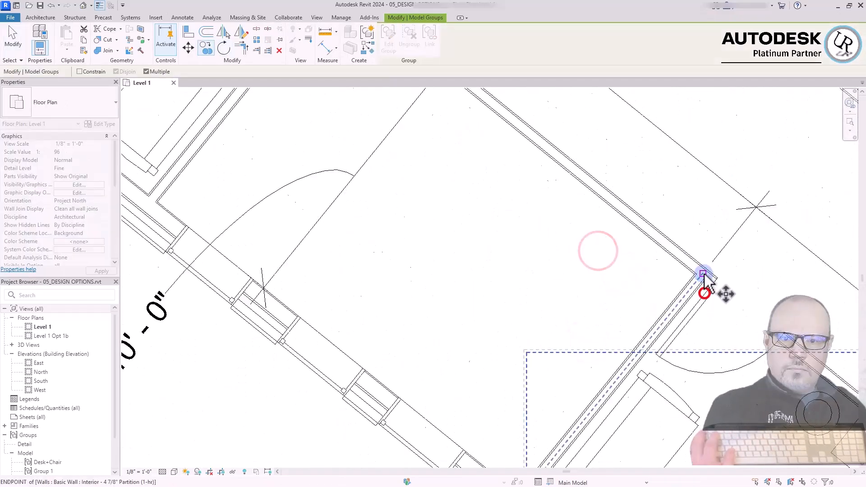
{"action": "left_click", "coordinate": [535, 226]}
{"action": "scroll", "coordinate": [536, 226], "scroll_direction": "down", "scroll_amount": 6}
{"action": "key", "text": "Escape"}
{"action": "scroll", "coordinate": [371, 198], "scroll_direction": "down", "scroll_amount": 2}
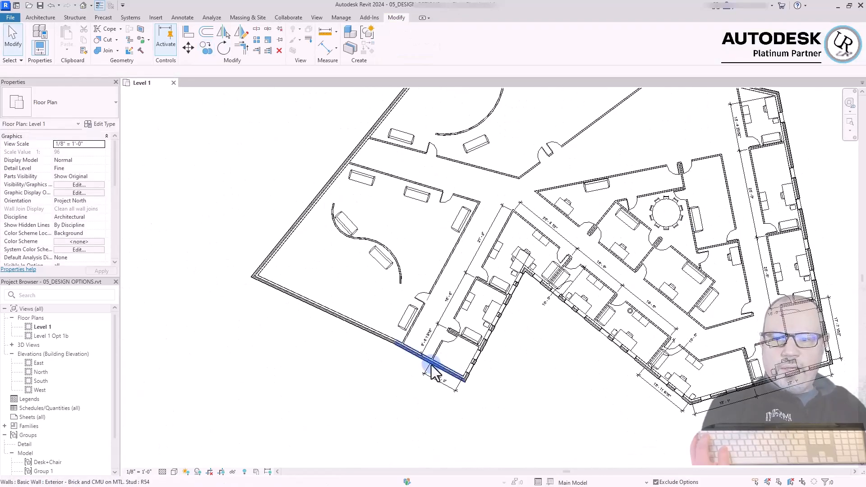
Review the Office Area 1 group copies laid out in the perimeter offices
{"action": "left_click", "coordinate": [474, 334]}
{"action": "left_click_drag", "start_coordinate": [474, 330], "coordinate": [547, 246]}
{"action": "left_click", "coordinate": [589, 303]}
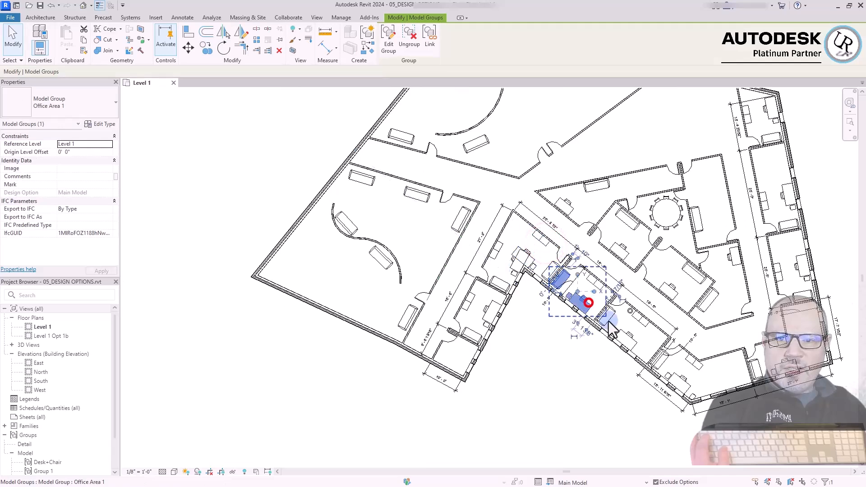
{"action": "left_click", "coordinate": [770, 138]}
{"action": "left_click", "coordinate": [810, 153]}
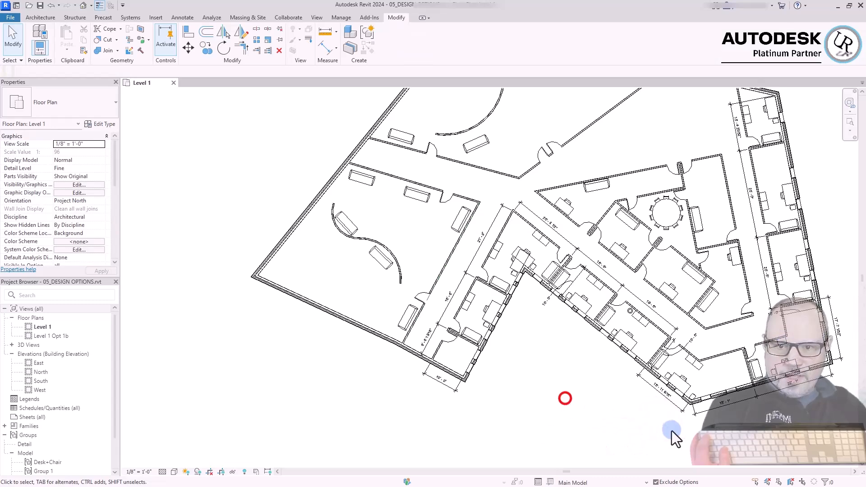
Open the Office Area 1 group in the 19'-6" office for editing and look over its member furniture
{"action": "scroll", "coordinate": [607, 294], "scroll_direction": "up", "scroll_amount": 5}
{"action": "left_click_drag", "start_coordinate": [567, 257], "coordinate": [424, 378]}
{"action": "scroll", "coordinate": [417, 300], "scroll_direction": "down", "scroll_amount": 3}
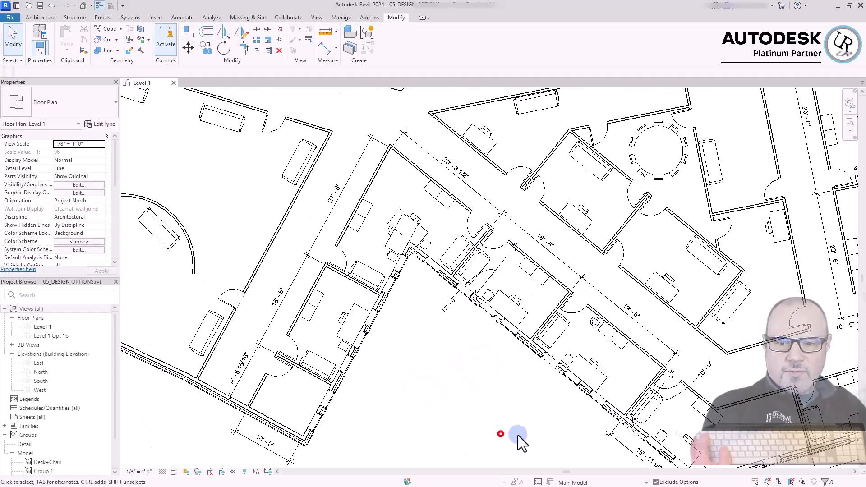
{"action": "scroll", "coordinate": [596, 403], "scroll_direction": "up", "scroll_amount": 4}
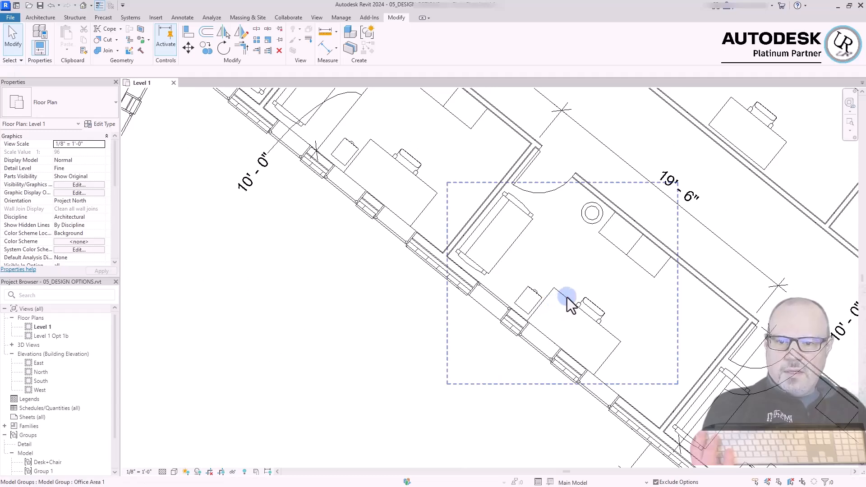
{"action": "left_click", "coordinate": [566, 298]}
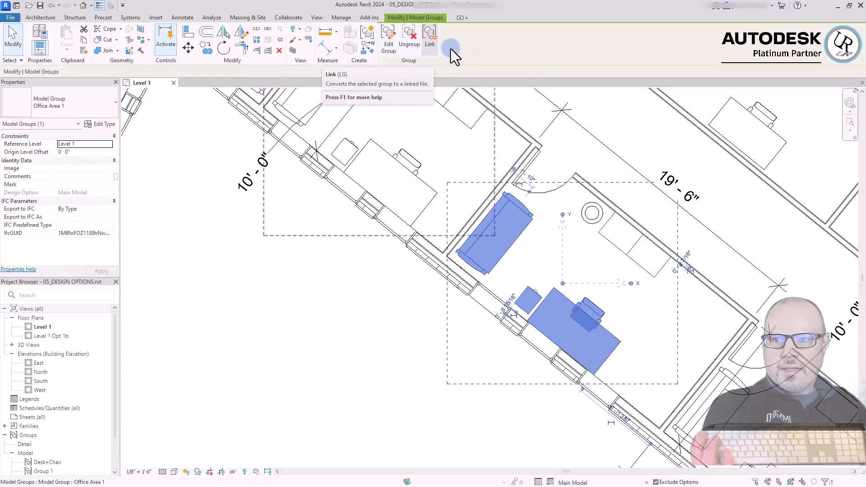
{"action": "left_click", "coordinate": [389, 45]}
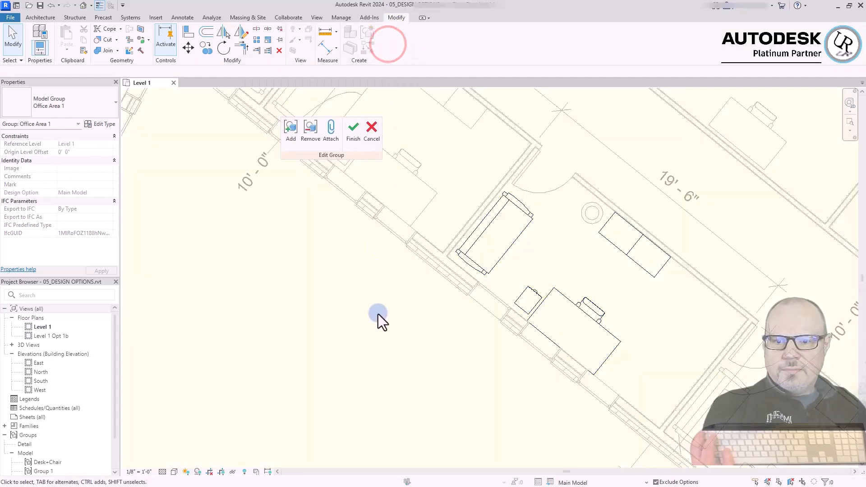
{"action": "left_click", "coordinate": [505, 252]}
{"action": "left_click", "coordinate": [532, 299]}
{"action": "left_click", "coordinate": [568, 305]}
{"action": "left_click", "coordinate": [590, 241]}
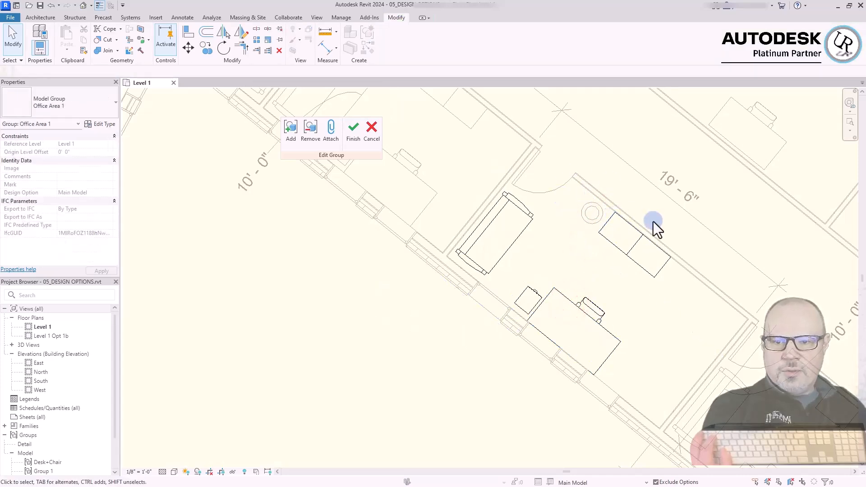
{"action": "scroll", "coordinate": [465, 223], "scroll_direction": "down", "scroll_amount": 1}
{"action": "scroll", "coordinate": [463, 223], "scroll_direction": "down", "scroll_amount": 2}
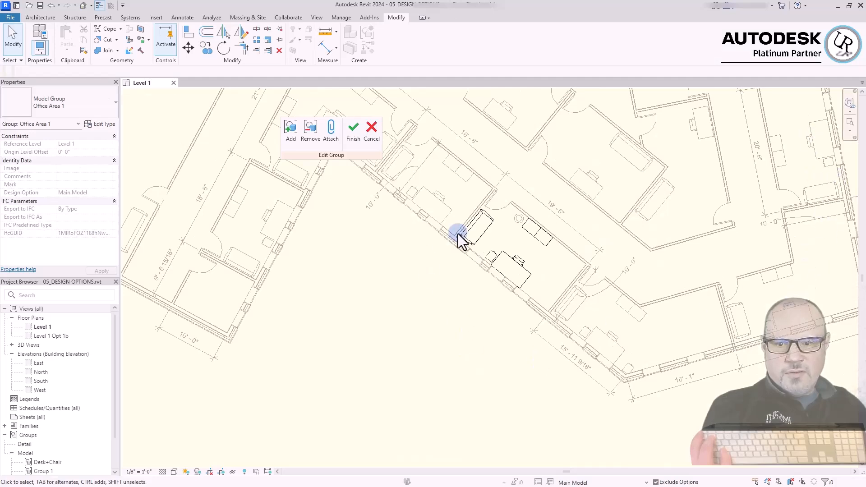
{"action": "scroll", "coordinate": [478, 223], "scroll_direction": "up", "scroll_amount": 3}
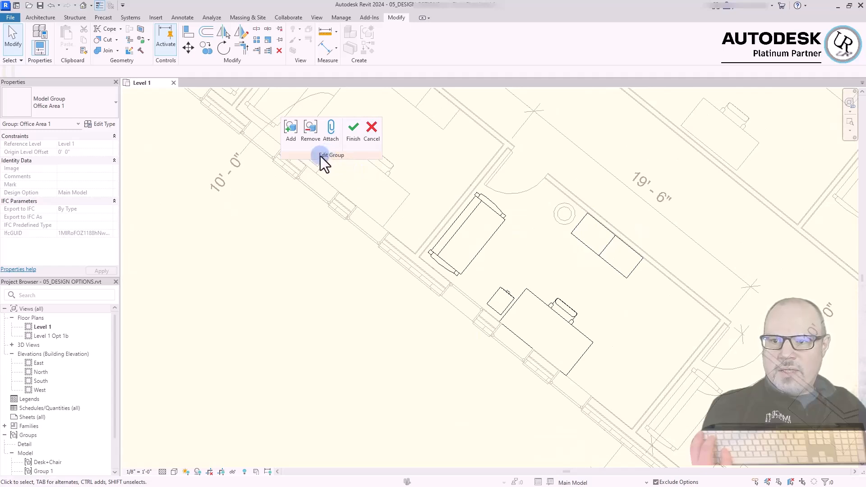
Add the round object beside the tall cabinets to the Office Area 1 group and finish the group edit
{"action": "left_click_drag", "start_coordinate": [273, 129], "coordinate": [294, 232]}
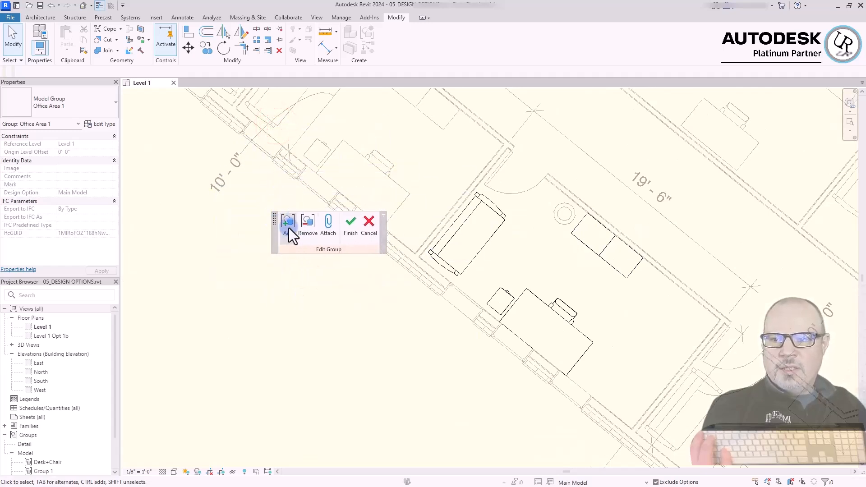
{"action": "left_click", "coordinate": [288, 233]}
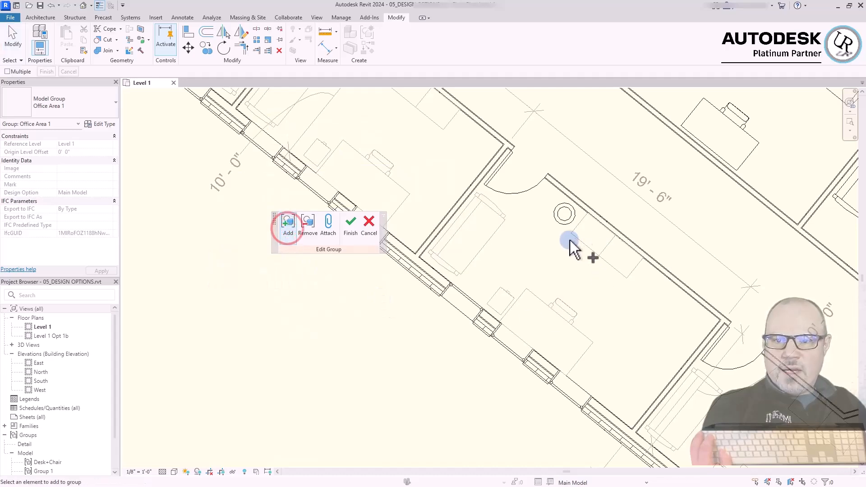
{"action": "left_click", "coordinate": [567, 222]}
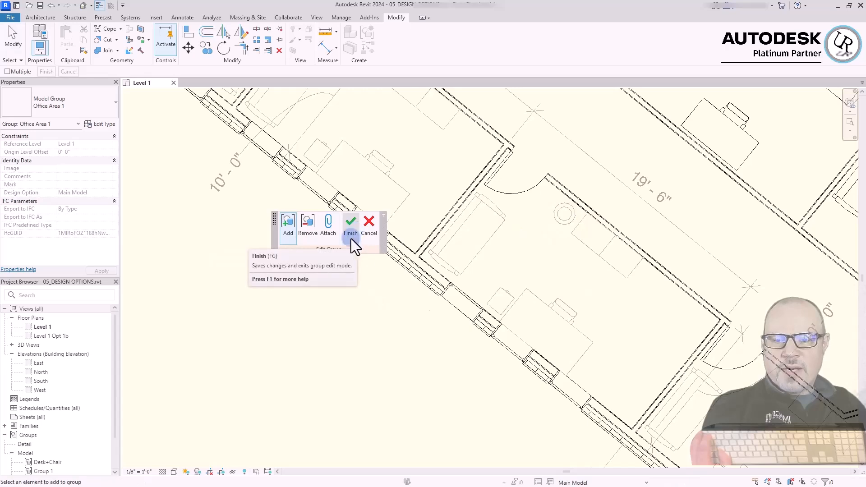
{"action": "scroll", "coordinate": [519, 297], "scroll_direction": "down", "scroll_amount": 3}
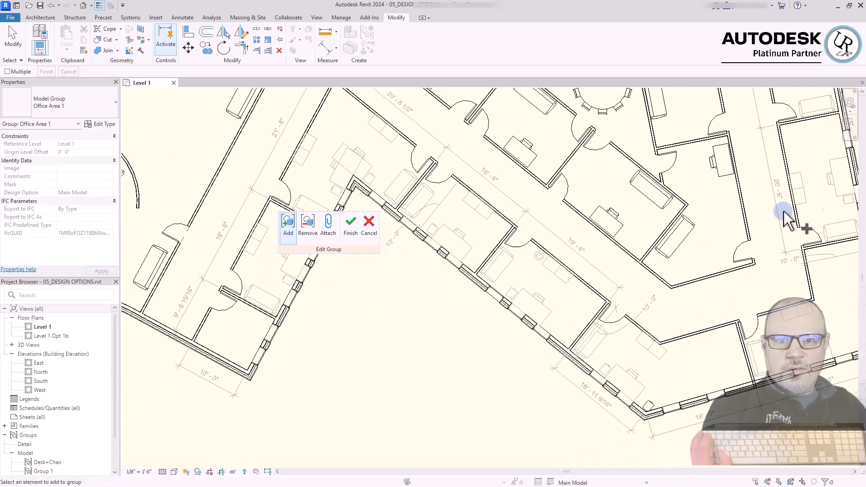
{"action": "left_click", "coordinate": [351, 224]}
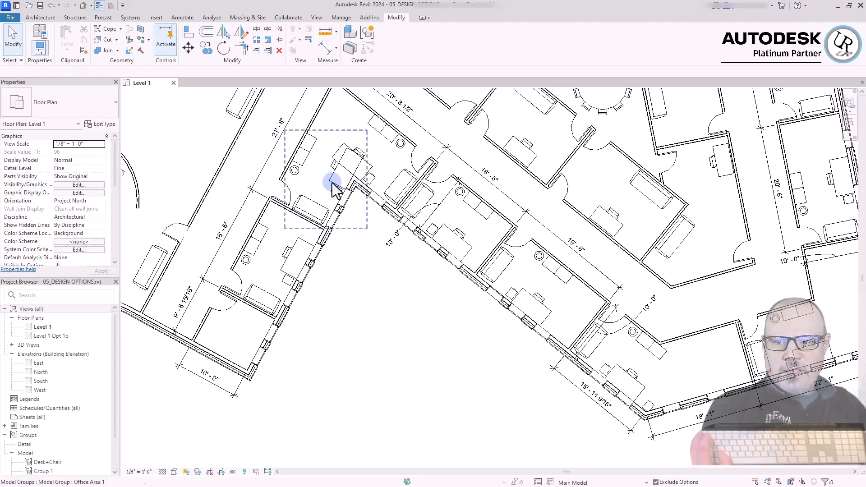
Reopen the Office Area 1 group in the 19'-6" office for editing and align the tall cabinet farther from the door with the desk's end edge
{"action": "scroll", "coordinate": [740, 271], "scroll_direction": "down", "scroll_amount": 2}
{"action": "scroll", "coordinate": [629, 290], "scroll_direction": "up", "scroll_amount": 2}
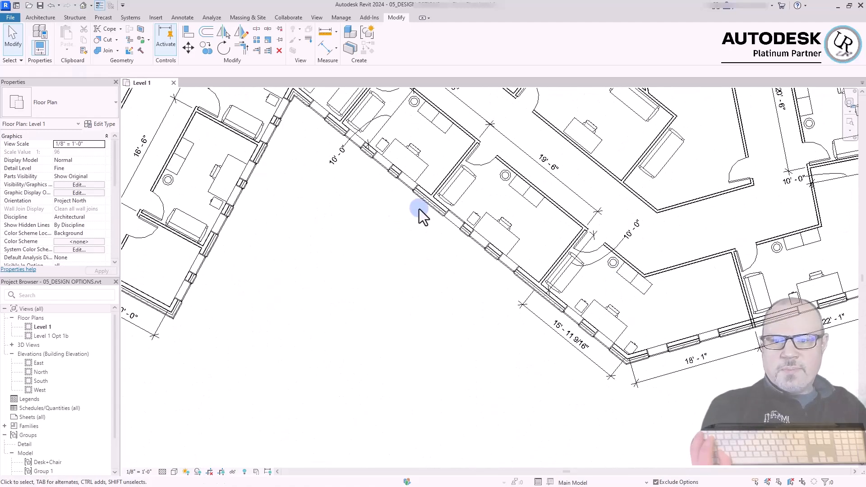
{"action": "scroll", "coordinate": [479, 184], "scroll_direction": "up", "scroll_amount": 2}
{"action": "scroll", "coordinate": [548, 223], "scroll_direction": "up", "scroll_amount": 1}
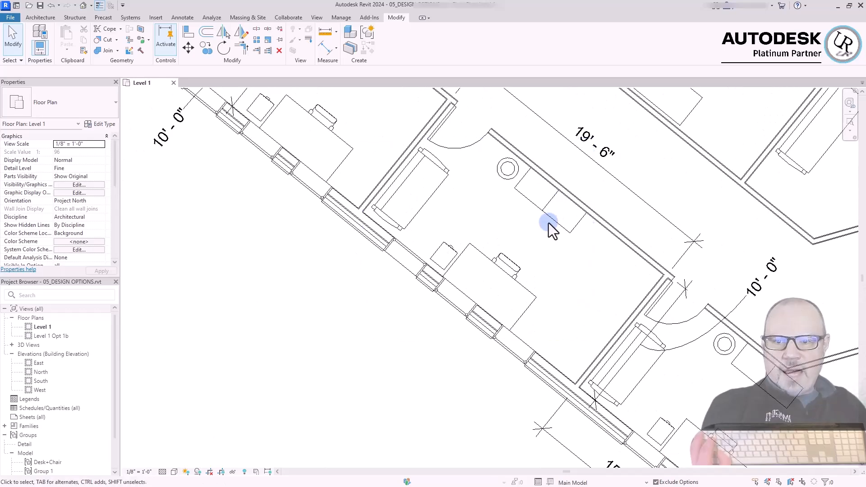
{"action": "left_click", "coordinate": [551, 216]}
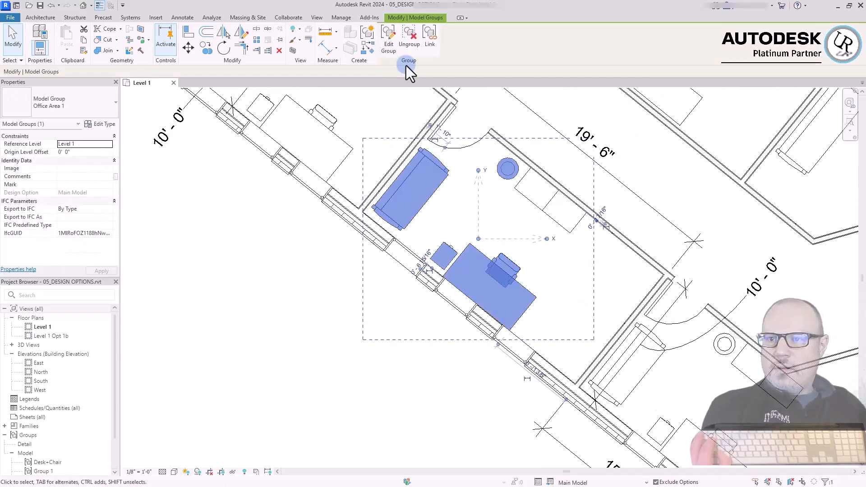
{"action": "left_click", "coordinate": [387, 45]}
{"action": "left_click", "coordinate": [392, 394]}
{"action": "scroll", "coordinate": [462, 288], "scroll_direction": "up", "scroll_amount": 2}
{"action": "scroll", "coordinate": [630, 340], "scroll_direction": "down", "scroll_amount": 3}
{"action": "key", "text": "a"}
{"action": "key", "text": "l"}
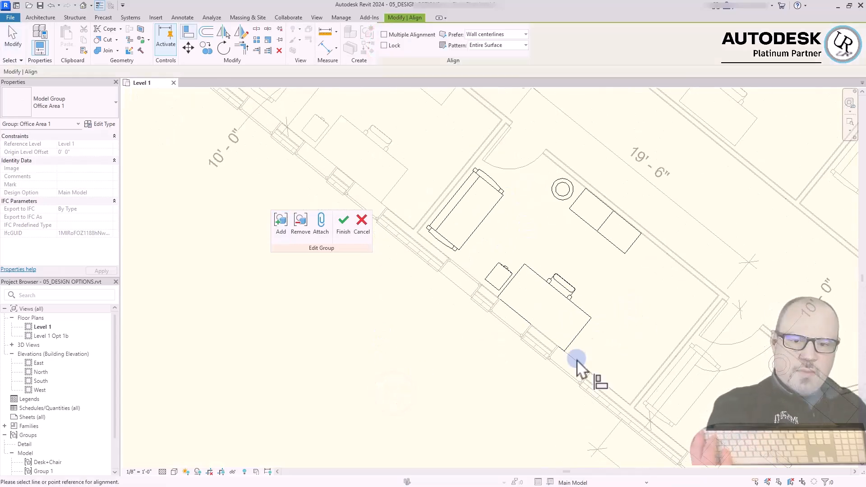
{"action": "scroll", "coordinate": [566, 299], "scroll_direction": "up", "scroll_amount": 2}
{"action": "left_click", "coordinate": [595, 351]}
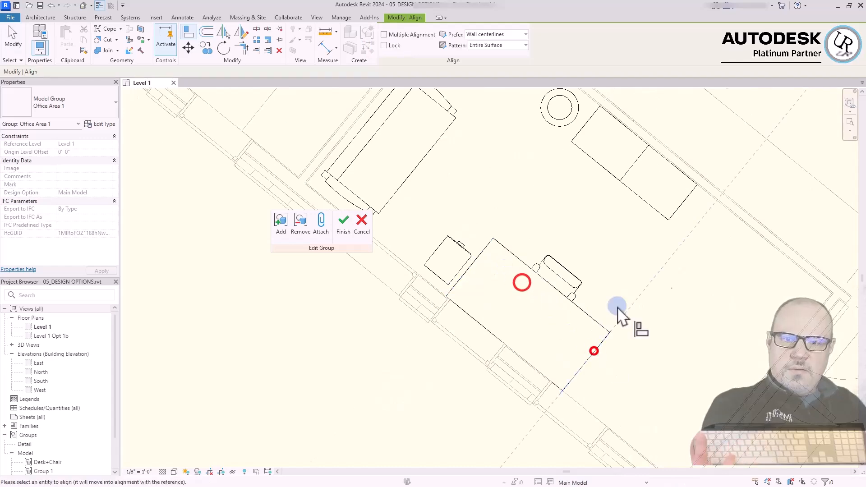
{"action": "left_click", "coordinate": [685, 199]}
{"action": "key", "text": "Escape"}
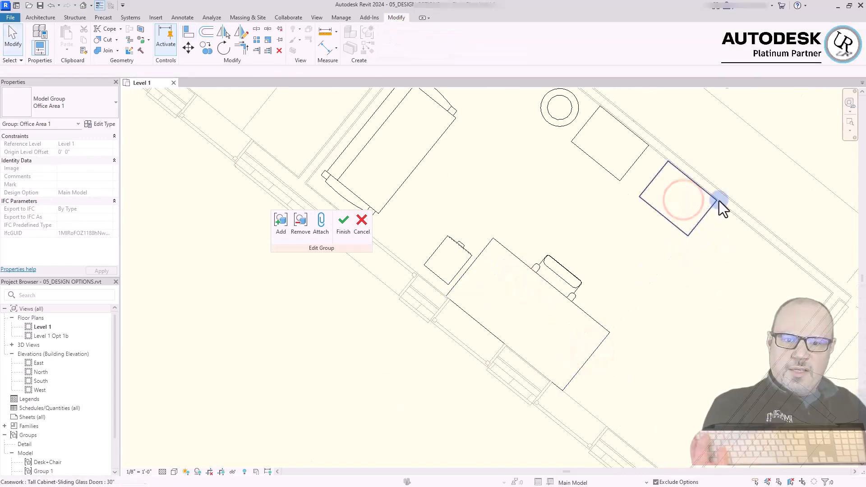
Move the two-drawer file cabinet to the opposite end of the desk
{"action": "scroll", "coordinate": [623, 277], "scroll_direction": "down", "scroll_amount": 2}
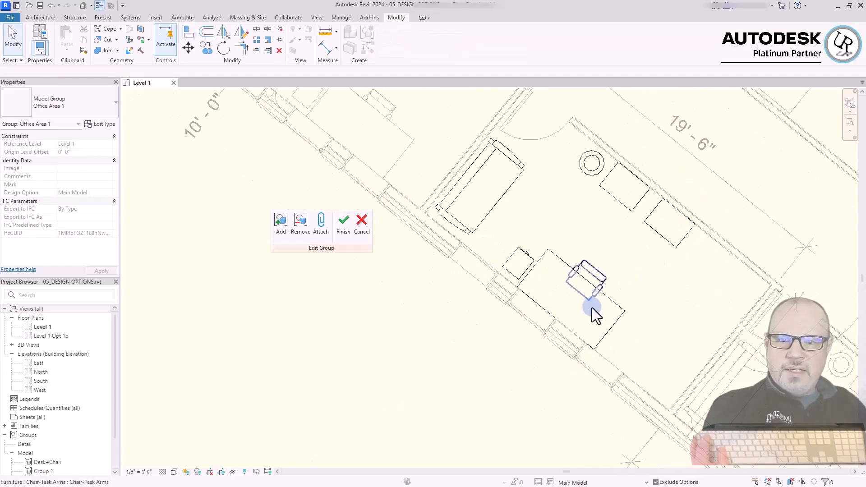
{"action": "left_click_drag", "start_coordinate": [516, 258], "coordinate": [617, 339]}
{"action": "left_click", "coordinate": [479, 374]}
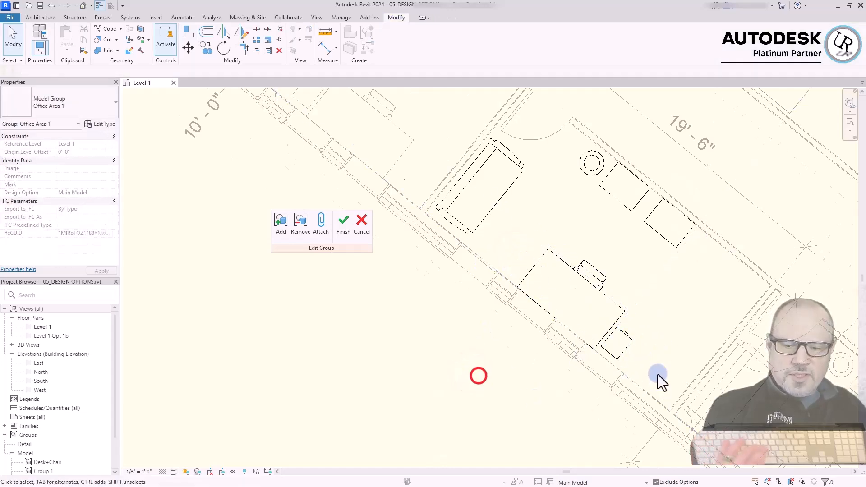
Copy the 15" x 18" two-drawer file cabinet to a spot right beside the original
{"action": "scroll", "coordinate": [657, 384], "scroll_direction": "up", "scroll_amount": 3}
{"action": "left_click", "coordinate": [581, 314]}
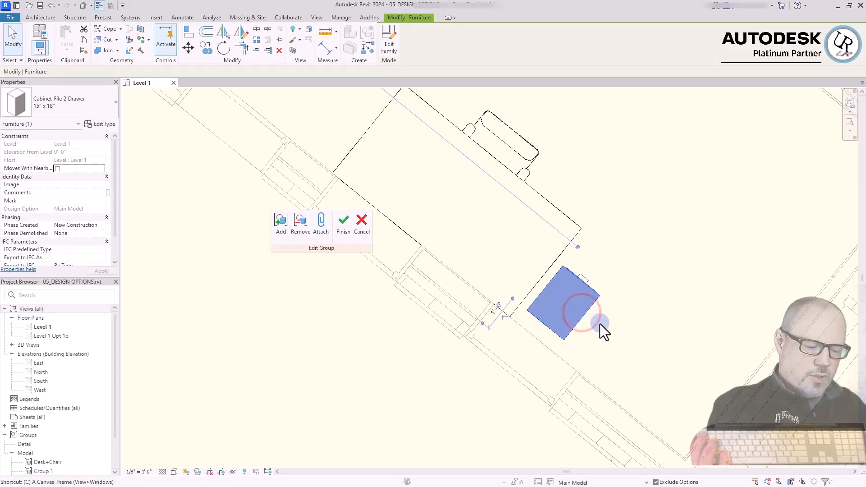
{"action": "left_click", "coordinate": [586, 315]}
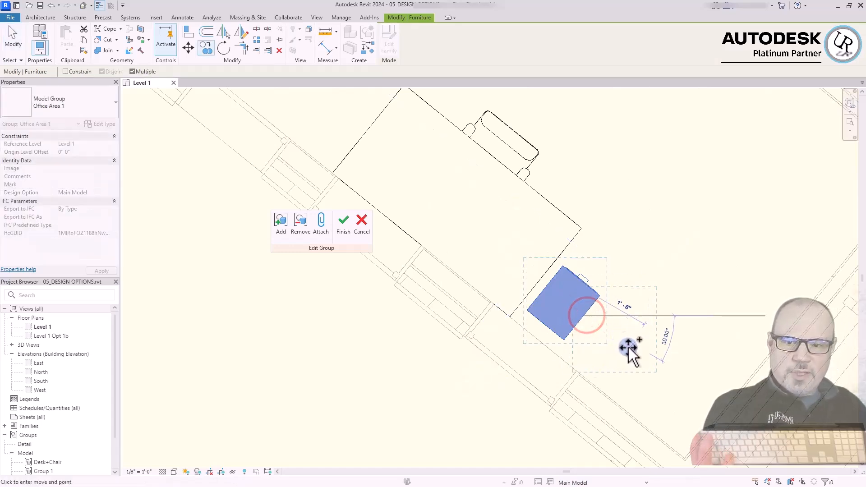
{"action": "left_click", "coordinate": [634, 357]}
{"action": "key", "text": "Escape"}
{"action": "scroll", "coordinate": [636, 361], "scroll_direction": "down", "scroll_amount": 3}
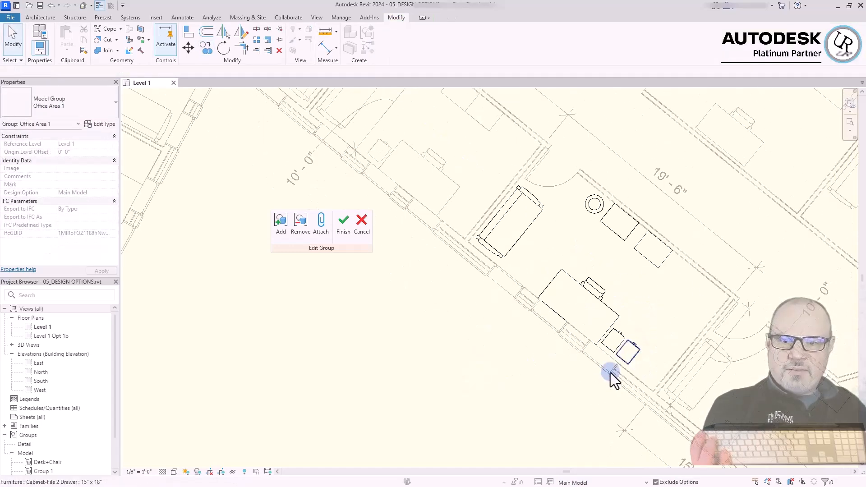
Rotate the 65" sofa parallel to the exterior wall and move it against that wall beside the desk
{"action": "left_click", "coordinate": [514, 245]}
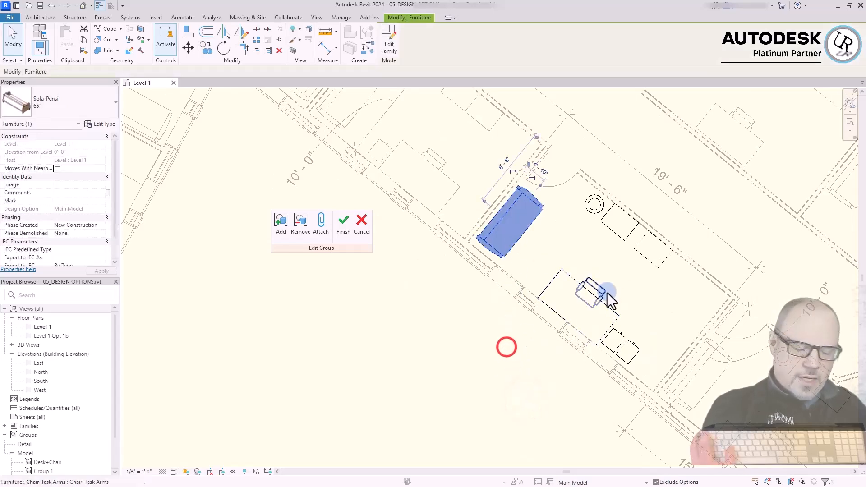
{"action": "key", "text": "r"}
{"action": "key", "text": "o"}
{"action": "key", "text": "Escape"}
{"action": "key", "text": "Escape"}
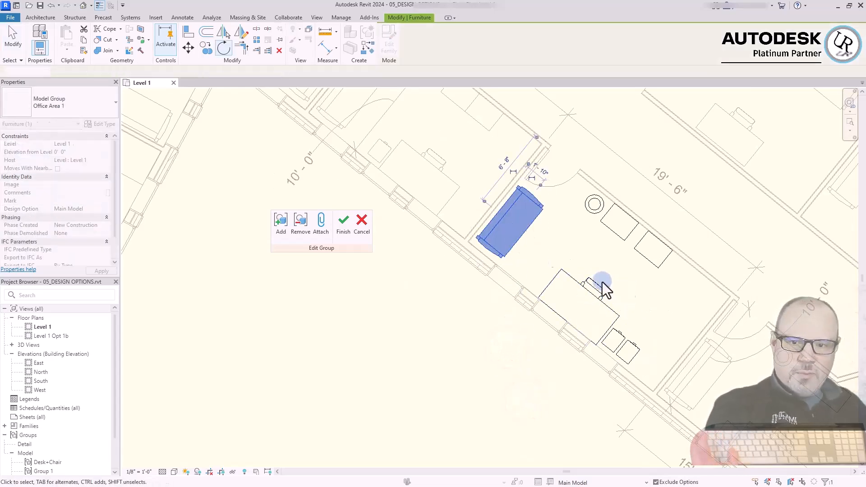
{"action": "left_click", "coordinate": [521, 241]}
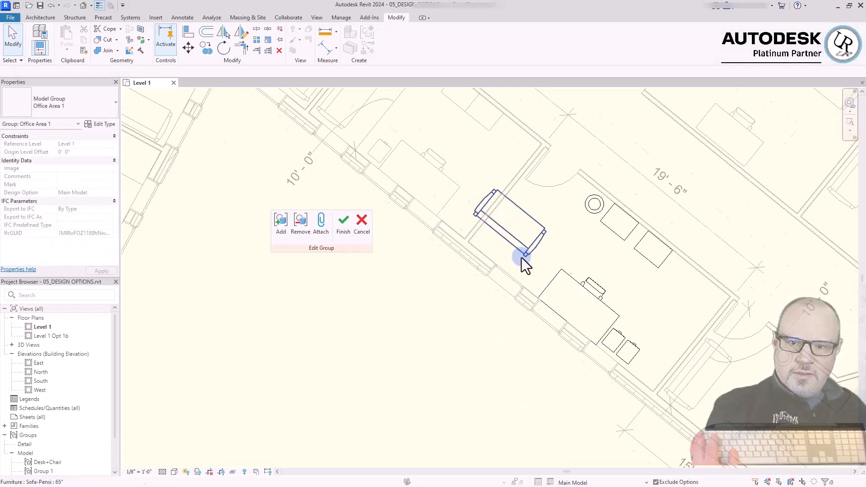
{"action": "scroll", "coordinate": [521, 258], "scroll_direction": "up", "scroll_amount": 3}
{"action": "left_click_drag", "start_coordinate": [531, 241], "coordinate": [547, 303]}
{"action": "key", "text": "Escape"}
{"action": "scroll", "coordinate": [559, 316], "scroll_direction": "down", "scroll_amount": 5}
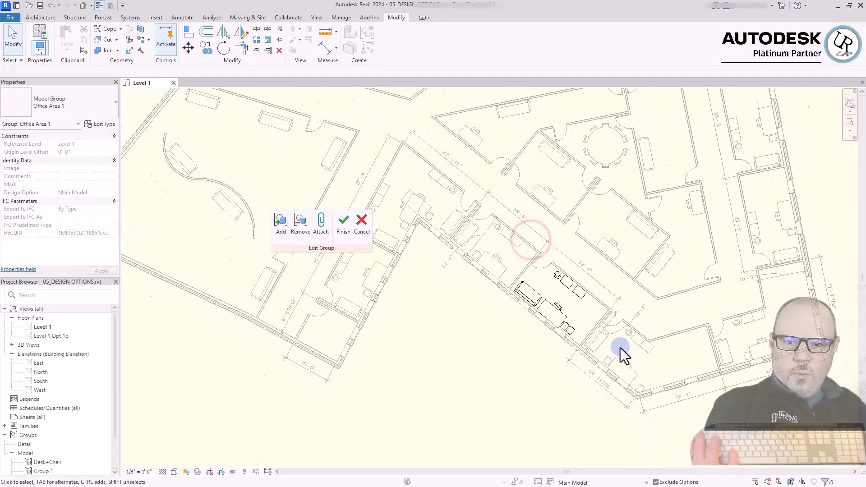
{"action": "left_click", "coordinate": [511, 389]}
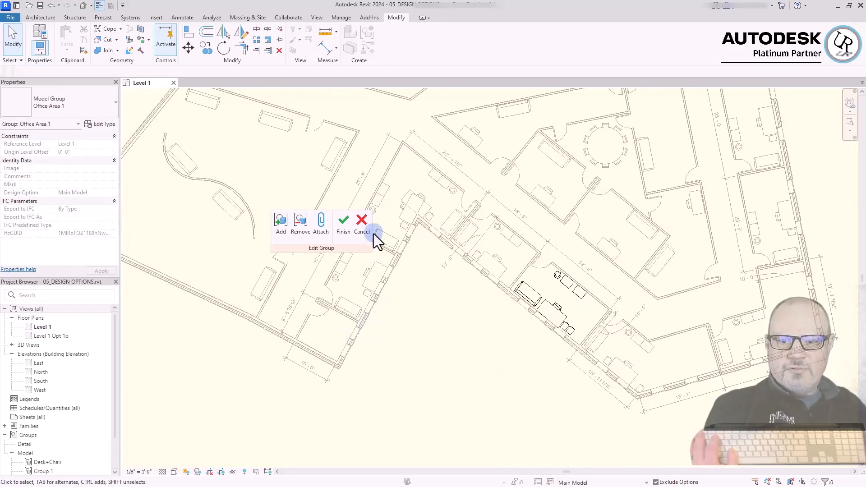
{"action": "left_click", "coordinate": [771, 188]}
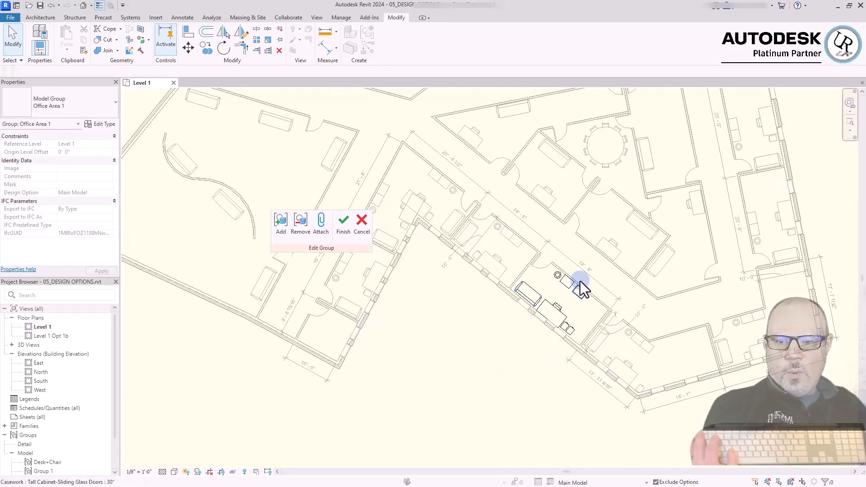
{"action": "left_click", "coordinate": [514, 375]}
{"action": "scroll", "coordinate": [608, 390], "scroll_direction": "down", "scroll_amount": 3}
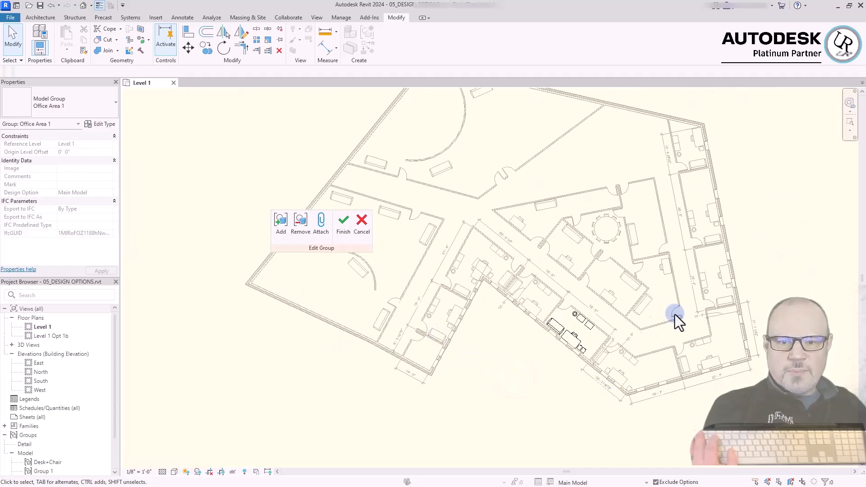
Finish editing the Office Area 1 group so the new furniture layout applies to all its copies
{"action": "scroll", "coordinate": [730, 357], "scroll_direction": "up", "scroll_amount": 2}
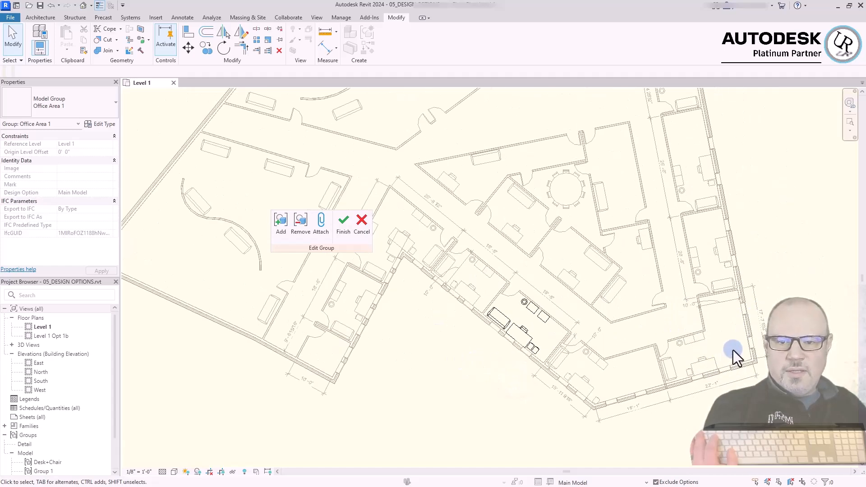
{"action": "left_click", "coordinate": [340, 230]}
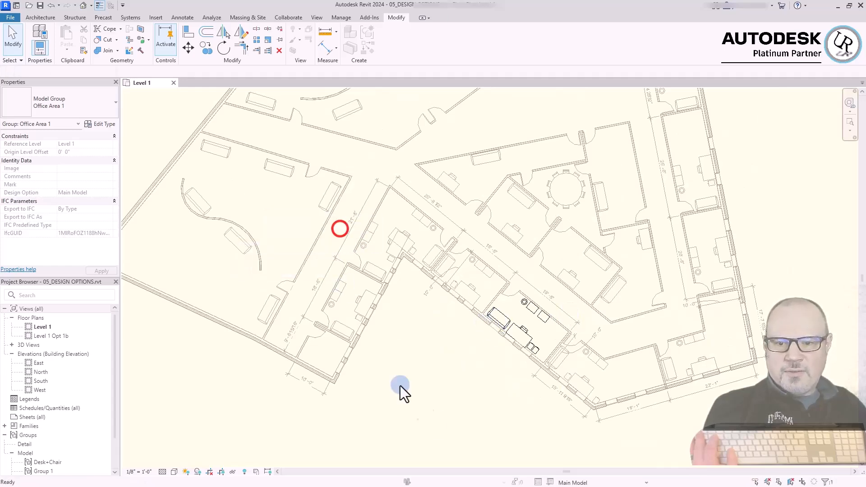
{"action": "left_click", "coordinate": [434, 403]}
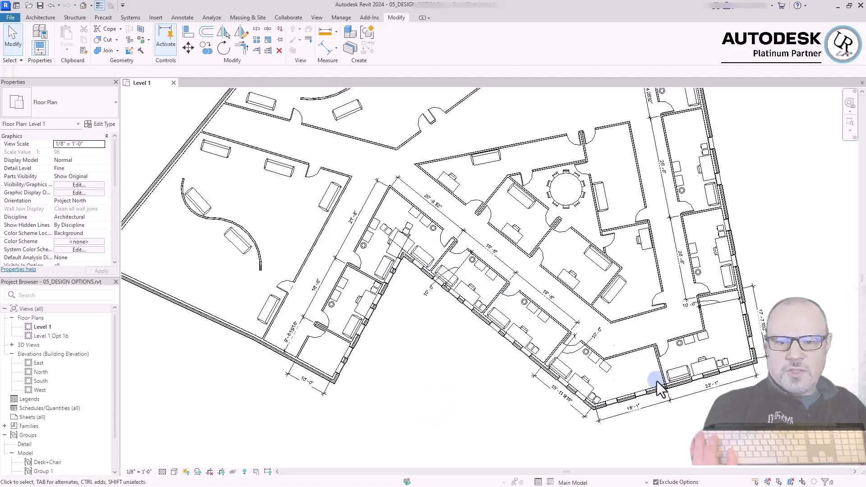
Inspect the Office Area 1 copies in the other offices, including where the file cabinet meets the wall in the 13'-4 25/32" office
{"action": "scroll", "coordinate": [687, 370], "scroll_direction": "up", "scroll_amount": 3}
{"action": "scroll", "coordinate": [721, 375], "scroll_direction": "down", "scroll_amount": 3}
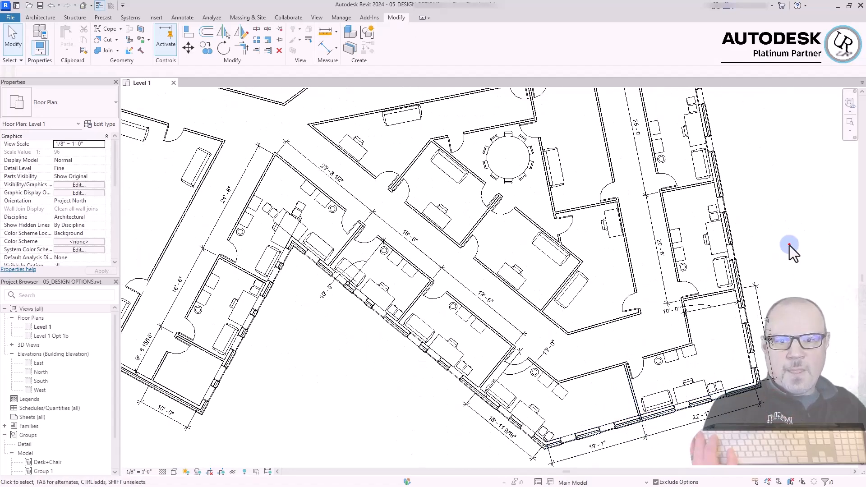
{"action": "scroll", "coordinate": [767, 255], "scroll_direction": "down", "scroll_amount": 5}
{"action": "scroll", "coordinate": [737, 176], "scroll_direction": "up", "scroll_amount": 6}
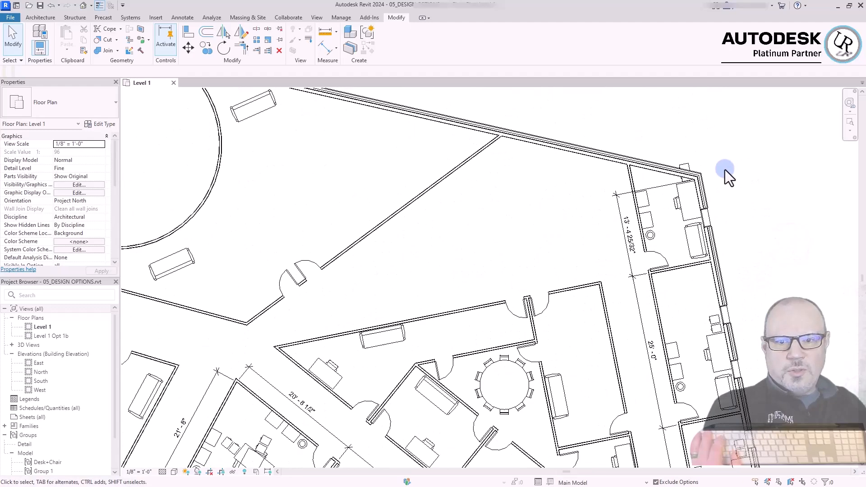
{"action": "middle_click_drag", "start_coordinate": [780, 174], "coordinate": [585, 249]}
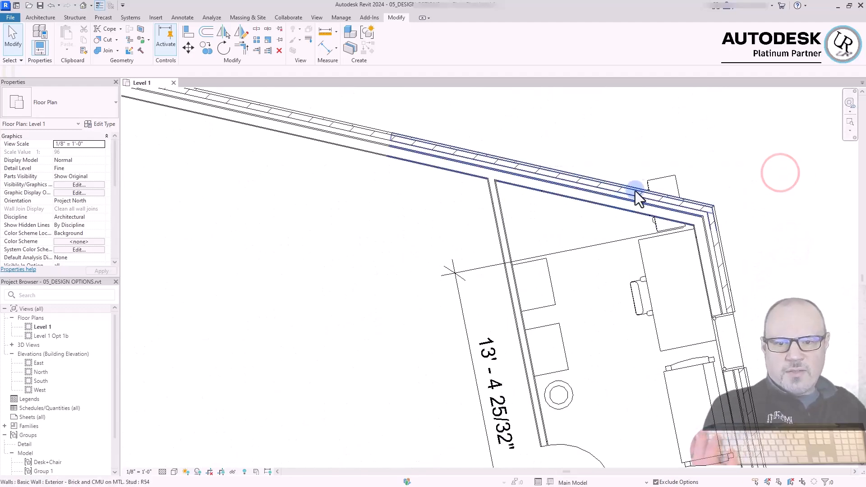
{"action": "scroll", "coordinate": [703, 165], "scroll_direction": "down", "scroll_amount": 3}
{"action": "middle_click", "coordinate": [769, 203]}
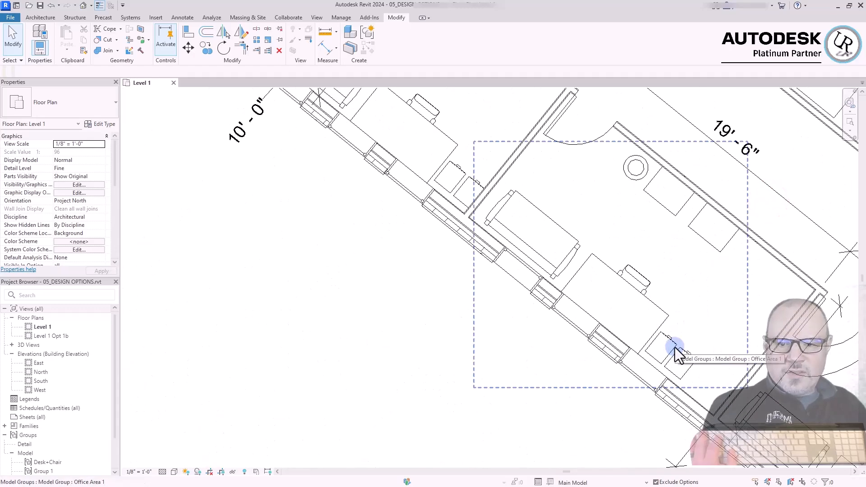
Edit the Office Area 1 group in the 19'-6" office, remove the file cabinet farther from the desk from the group, and finish
{"action": "left_click", "coordinate": [677, 354]}
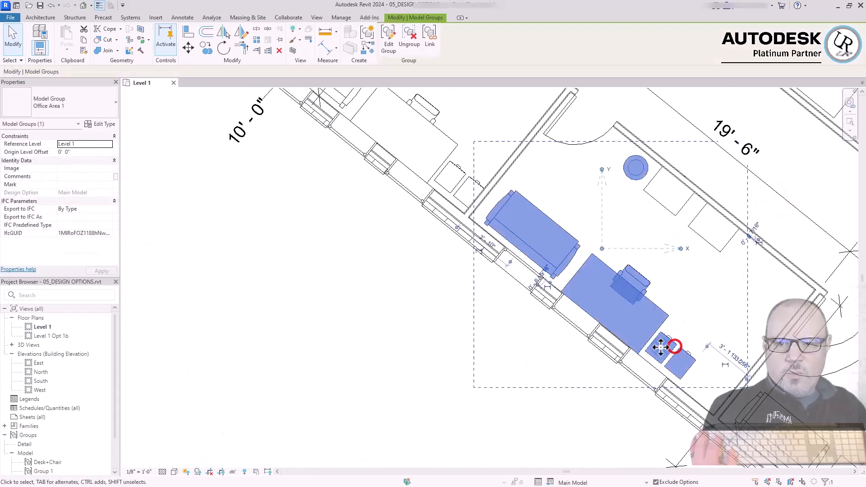
{"action": "scroll", "coordinate": [458, 329], "scroll_direction": "down", "scroll_amount": 3}
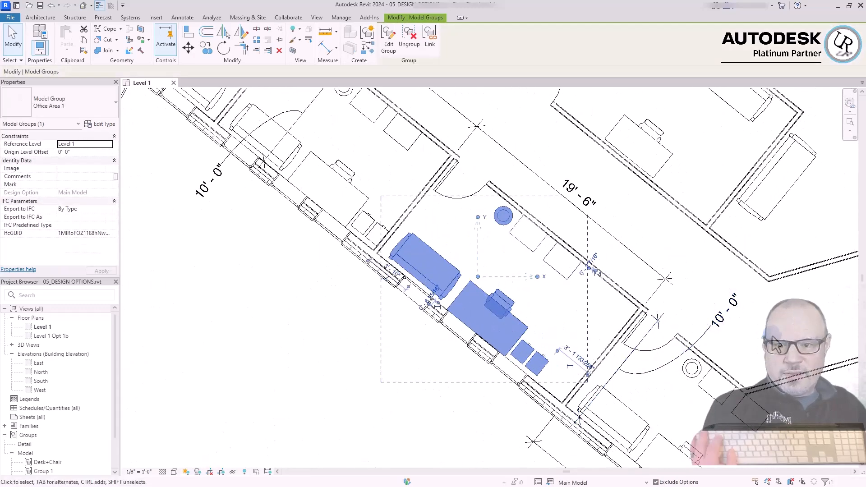
{"action": "left_click", "coordinate": [388, 44]}
{"action": "left_click", "coordinate": [365, 358]}
{"action": "scroll", "coordinate": [567, 404], "scroll_direction": "up", "scroll_amount": 3}
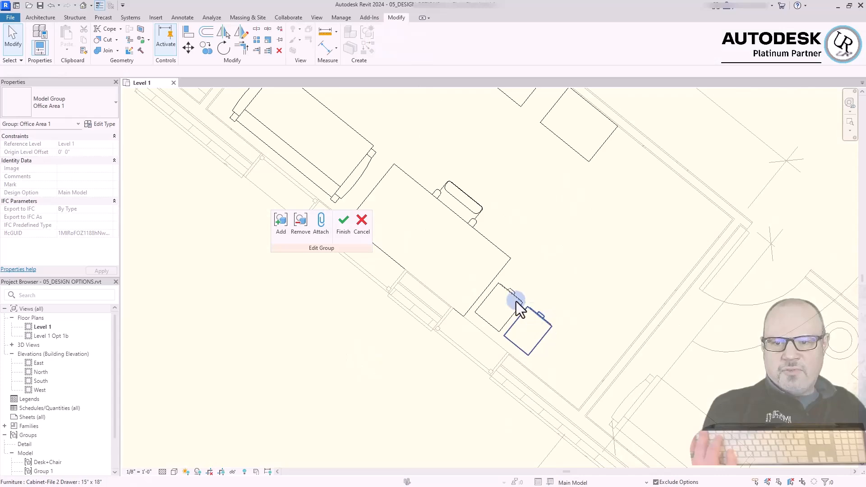
{"action": "scroll", "coordinate": [532, 327], "scroll_direction": "down", "scroll_amount": 3}
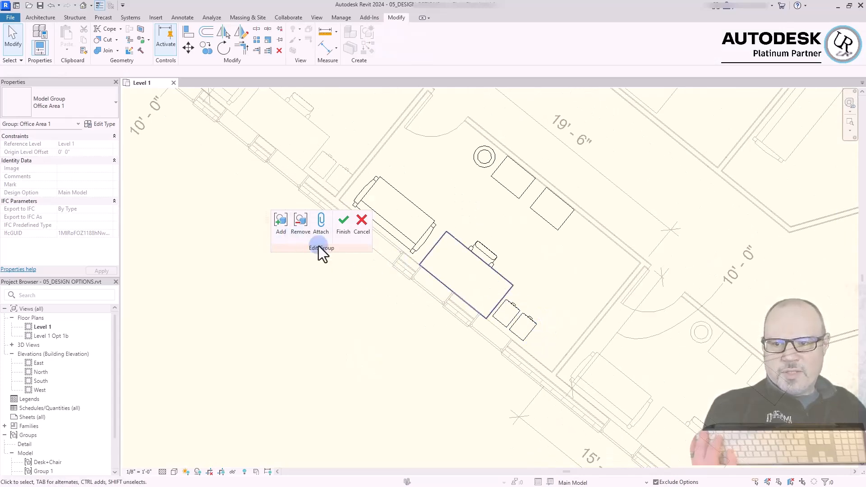
{"action": "left_click", "coordinate": [297, 228]}
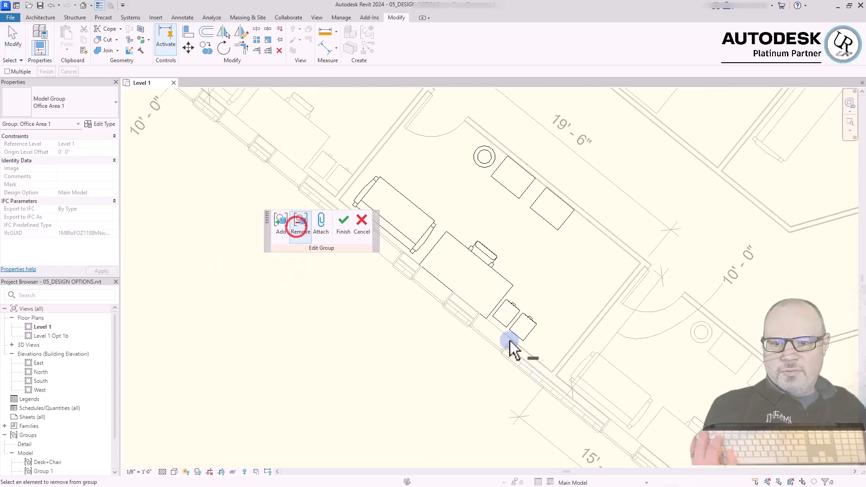
{"action": "left_click", "coordinate": [526, 332]}
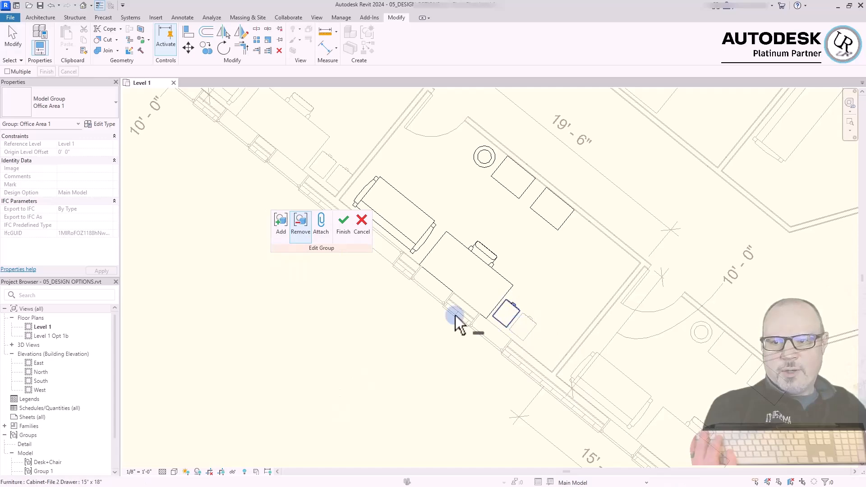
{"action": "left_click", "coordinate": [343, 224]}
{"action": "left_click", "coordinate": [404, 376]}
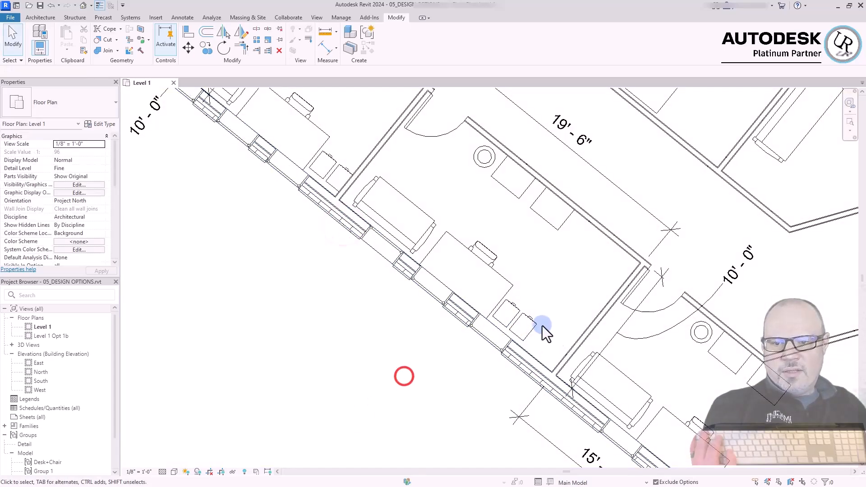
Move the ungrouped file cabinet in the 19'-6" office to the interior wall beside the tall cabinets, turned toward the room
{"action": "left_click", "coordinate": [513, 306]}
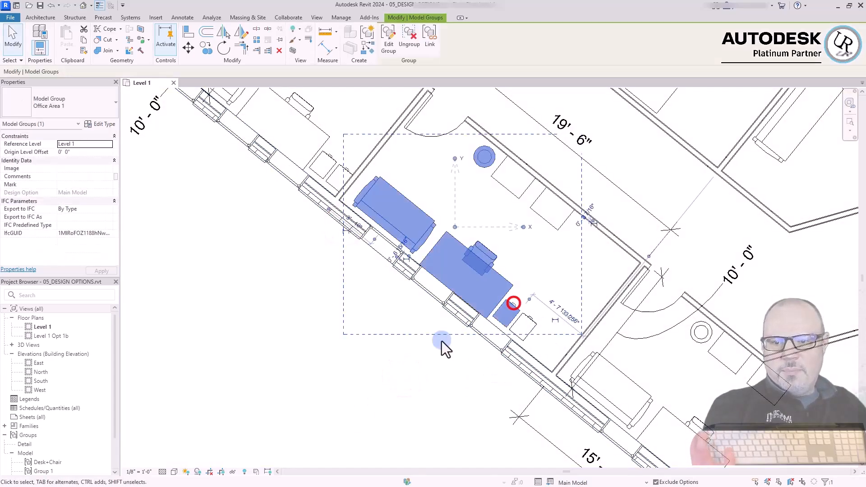
{"action": "left_click", "coordinate": [500, 364]}
{"action": "left_click_drag", "start_coordinate": [531, 334], "coordinate": [585, 238]}
{"action": "left_click", "coordinate": [547, 279]}
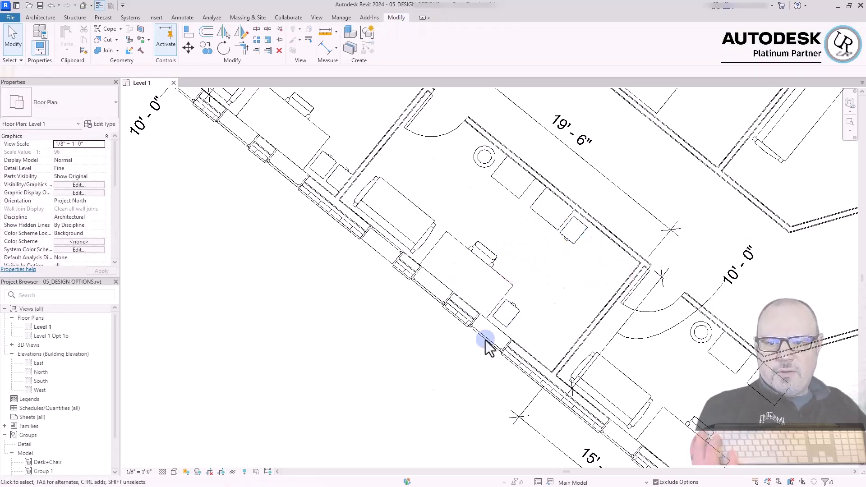
Place a 15" x 18" two-drawer file cabinet beside the tall cabinets in the 15'-11 9/16" office, rotating it into position
{"action": "middle_click_drag", "start_coordinate": [345, 436], "coordinate": [315, 331]}
{"action": "scroll", "coordinate": [315, 332], "scroll_direction": "down", "scroll_amount": 2}
{"action": "scroll", "coordinate": [536, 366], "scroll_direction": "up", "scroll_amount": 3}
{"action": "left_click_drag", "start_coordinate": [473, 312], "coordinate": [562, 133]}
{"action": "key", "text": "space"}
{"action": "key", "text": "space"}
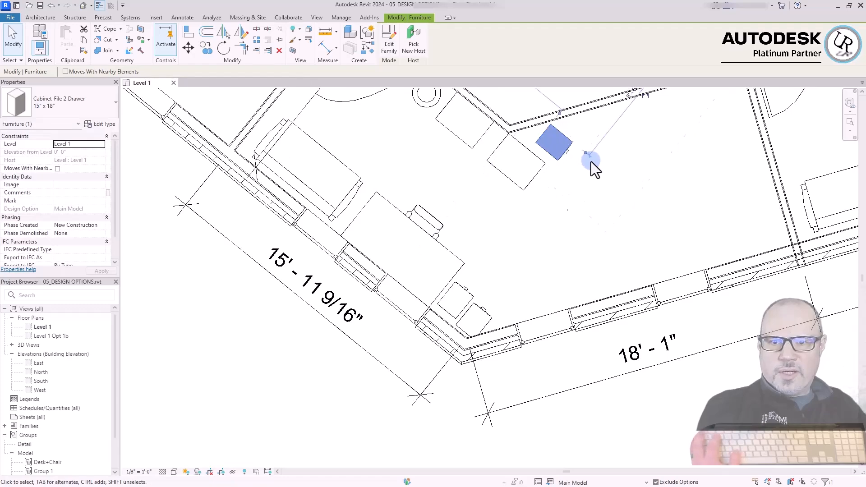
{"action": "left_click", "coordinate": [602, 196]}
Delete the file cabinet that sticks out through the exterior wall in the 13'-4 25/32" office
{"action": "scroll", "coordinate": [572, 398], "scroll_direction": "down", "scroll_amount": 7}
{"action": "scroll", "coordinate": [595, 262], "scroll_direction": "up", "scroll_amount": 8}
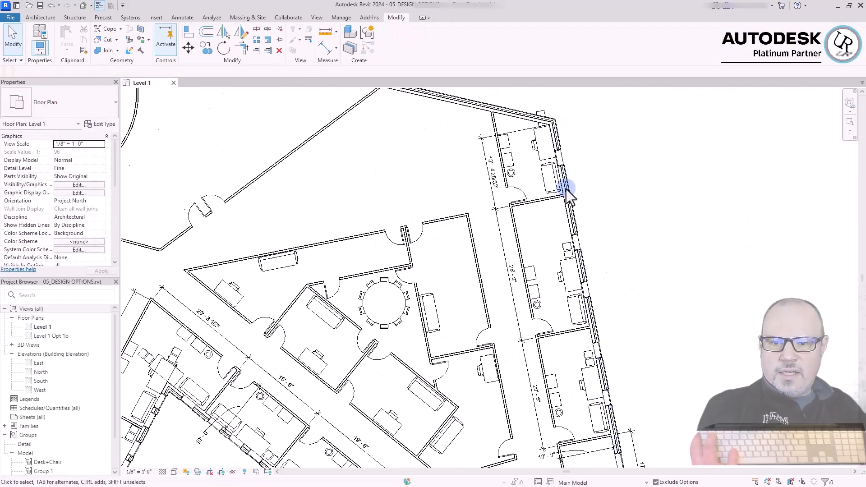
{"action": "scroll", "coordinate": [532, 149], "scroll_direction": "up", "scroll_amount": 1}
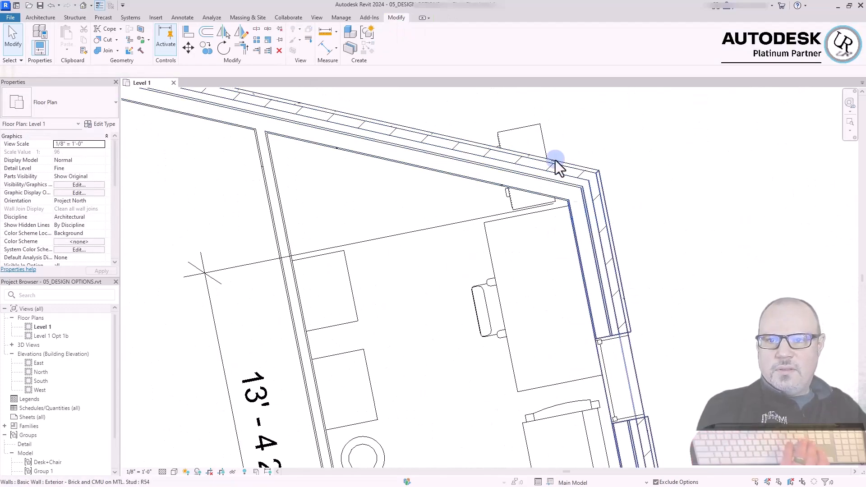
{"action": "left_click", "coordinate": [527, 129]}
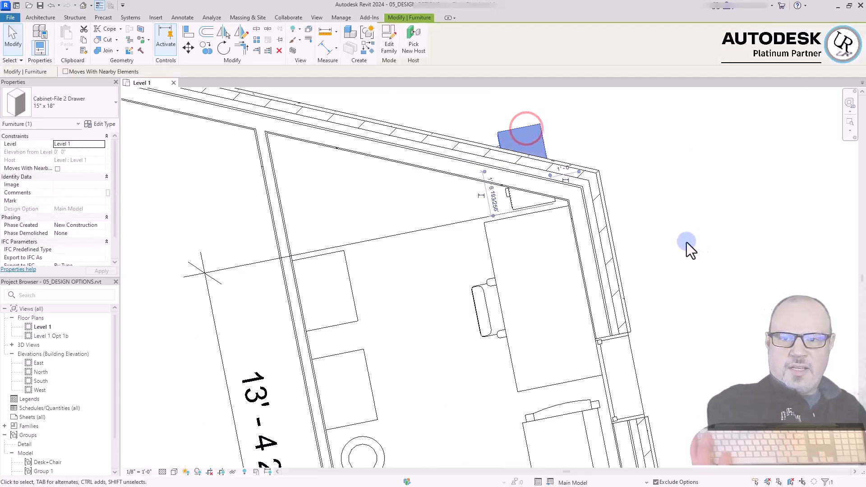
{"action": "key", "text": "Delete"}
Delete the file cabinet farther from the desk in the 16'-6" office next to the empty 9'-6 15/16" room
{"action": "scroll", "coordinate": [736, 163], "scroll_direction": "down", "scroll_amount": 5}
{"action": "middle_click_drag", "start_coordinate": [566, 350], "coordinate": [519, 258]}
{"action": "scroll", "coordinate": [519, 258], "scroll_direction": "up", "scroll_amount": 1}
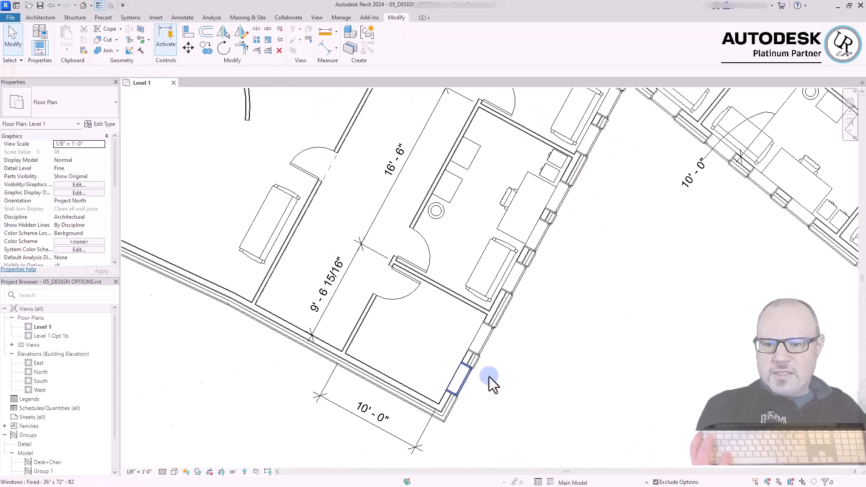
{"action": "scroll", "coordinate": [553, 149], "scroll_direction": "up", "scroll_amount": 2}
{"action": "scroll", "coordinate": [556, 157], "scroll_direction": "up", "scroll_amount": 2}
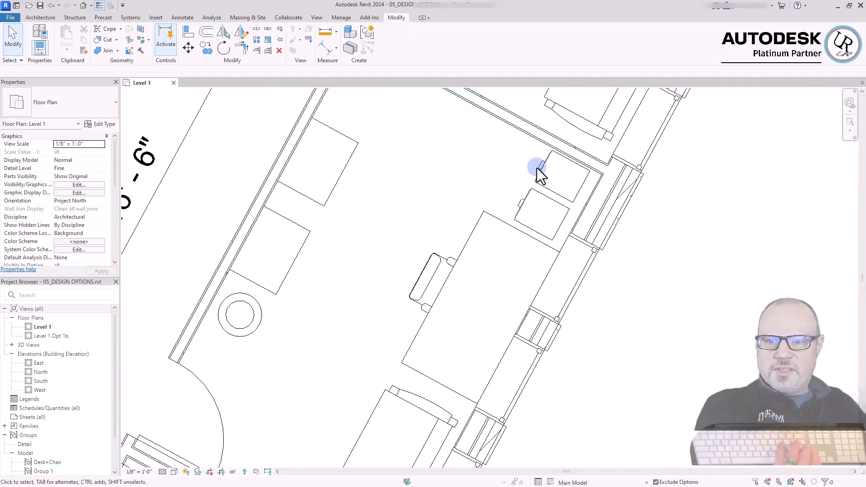
{"action": "left_click", "coordinate": [546, 167]}
{"action": "scroll", "coordinate": [432, 374], "scroll_direction": "down", "scroll_amount": 2}
{"action": "scroll", "coordinate": [432, 367], "scroll_direction": "down", "scroll_amount": 2}
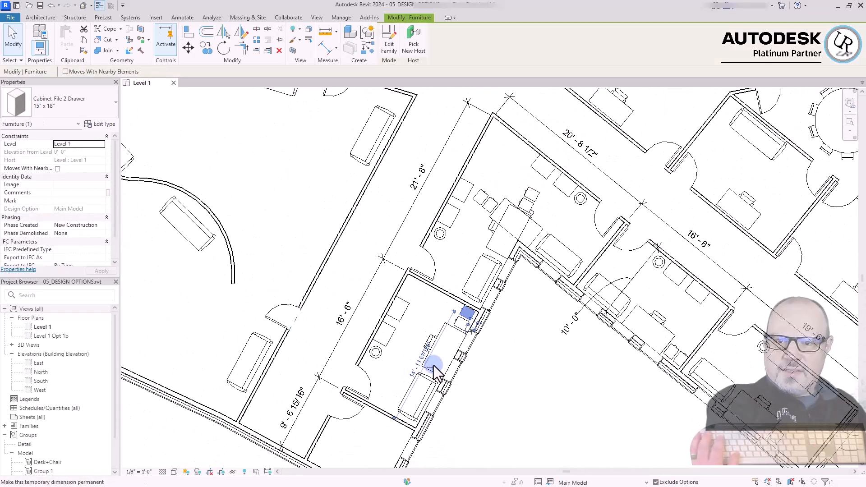
{"action": "key", "text": "Escape"}
Delete the two ungrouped file cabinets beside the overlapping desks in the 21'-8" by 20'-8 1/2" corner office
{"action": "scroll", "coordinate": [500, 186], "scroll_direction": "up", "scroll_amount": 2}
{"action": "left_click", "coordinate": [483, 208]}
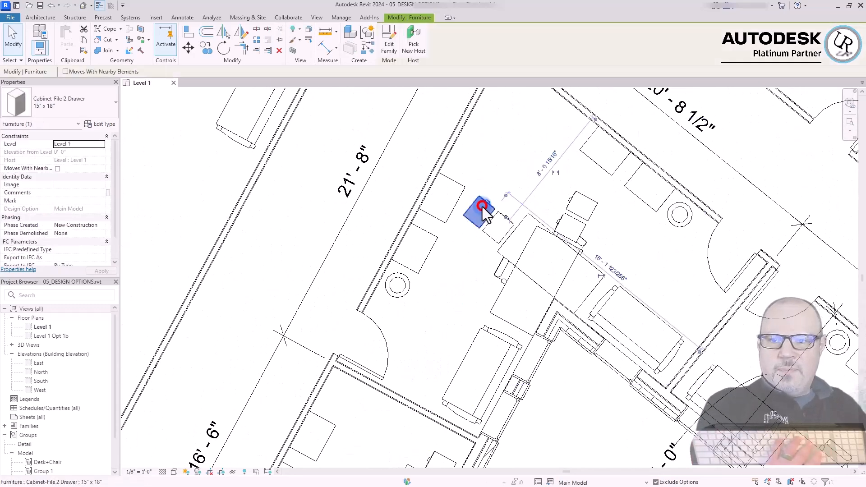
{"action": "left_click_drag", "start_coordinate": [483, 206], "coordinate": [571, 198]}
{"action": "scroll", "coordinate": [422, 183], "scroll_direction": "down", "scroll_amount": 2}
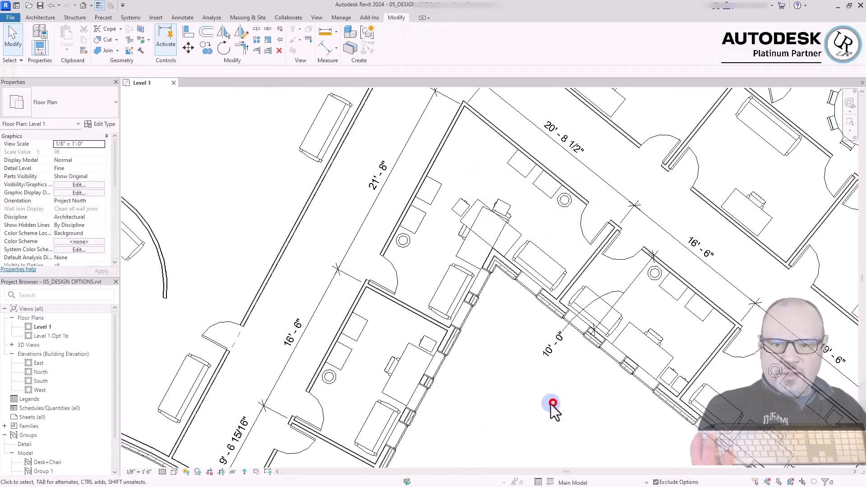
Delete the file cabinet farther from the desk in the 16'-6" office adjoining the 19'-6" office
{"action": "scroll", "coordinate": [677, 379], "scroll_direction": "up", "scroll_amount": 3}
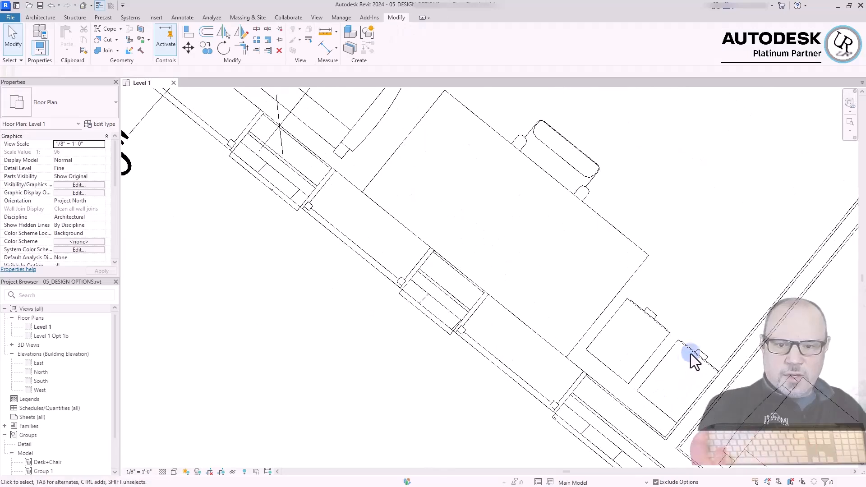
{"action": "left_click", "coordinate": [688, 358]}
{"action": "scroll", "coordinate": [459, 205], "scroll_direction": "down", "scroll_amount": 2}
{"action": "key", "text": "Escape"}
{"action": "scroll", "coordinate": [453, 205], "scroll_direction": "down", "scroll_amount": 3}
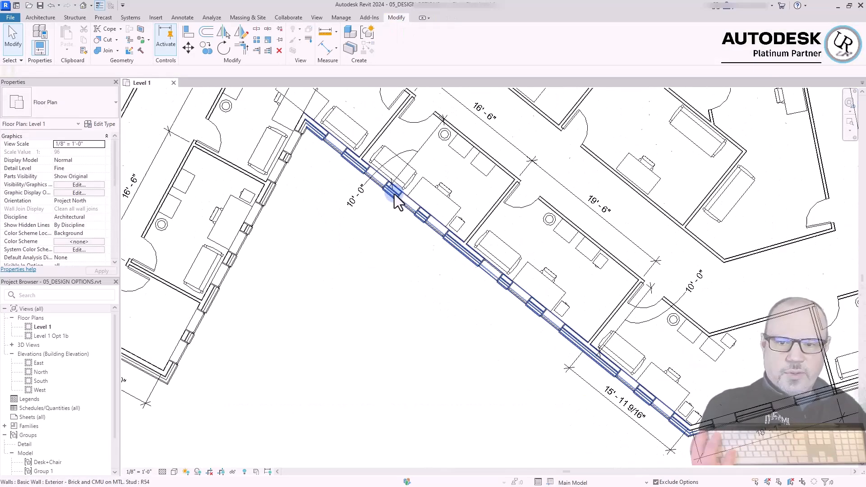
Review the furniture layouts and remaining file cabinets across the offices along the exterior walls
{"action": "left_click", "coordinate": [481, 371]}
{"action": "scroll", "coordinate": [633, 364], "scroll_direction": "down", "scroll_amount": 2}
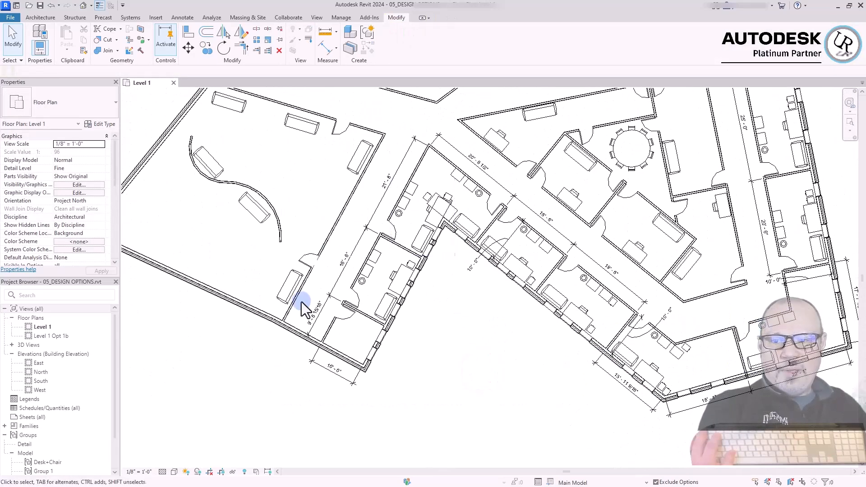
{"action": "left_click", "coordinate": [466, 396]}
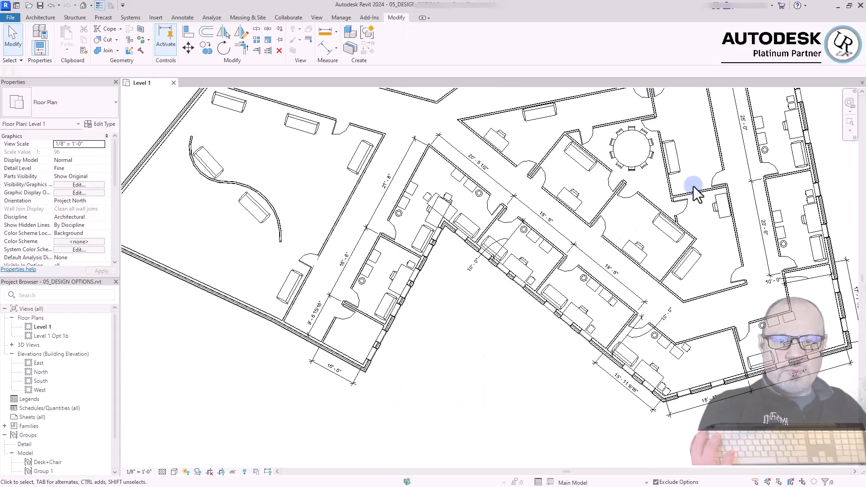
{"action": "left_click", "coordinate": [503, 366]}
{"action": "left_click", "coordinate": [469, 392]}
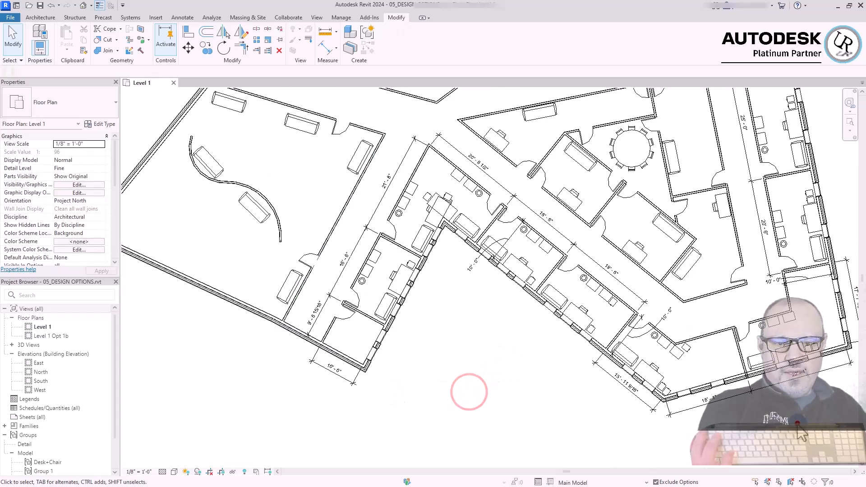
{"action": "scroll", "coordinate": [826, 405], "scroll_direction": "up", "scroll_amount": 4}
{"action": "left_click", "coordinate": [821, 409]}
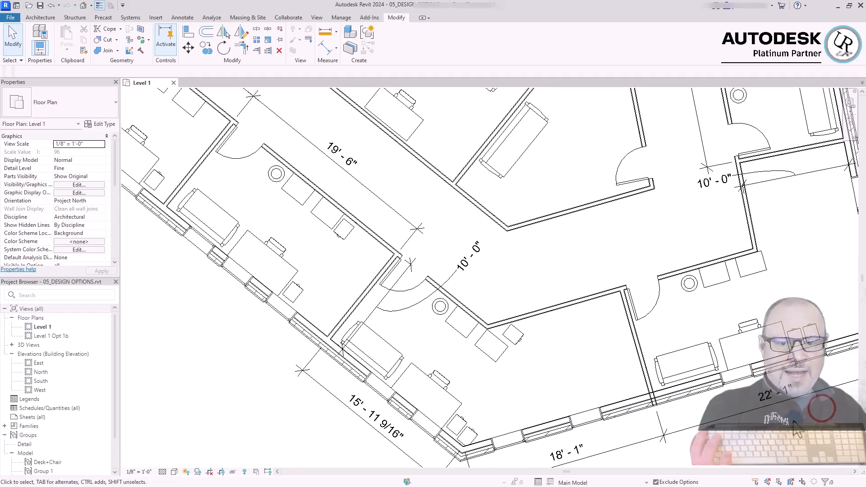
{"action": "scroll", "coordinate": [821, 409], "scroll_direction": "down", "scroll_amount": 3}
{"action": "scroll", "coordinate": [473, 438], "scroll_direction": "up", "scroll_amount": 2}
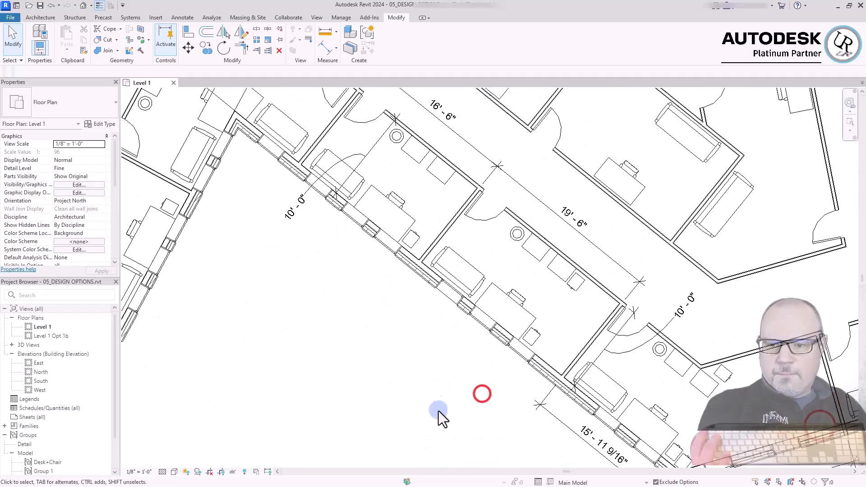
Delete the Group 1 model group from the project
{"action": "scroll", "coordinate": [57, 442], "scroll_direction": "down", "scroll_amount": 2}
{"action": "right_click", "coordinate": [44, 453]}
{"action": "left_click", "coordinate": [83, 330]}
{"action": "right_click", "coordinate": [45, 462]}
{"action": "left_click", "coordinate": [89, 337]}
{"action": "right_click", "coordinate": [45, 446]}
{"action": "right_click", "coordinate": [40, 454]}
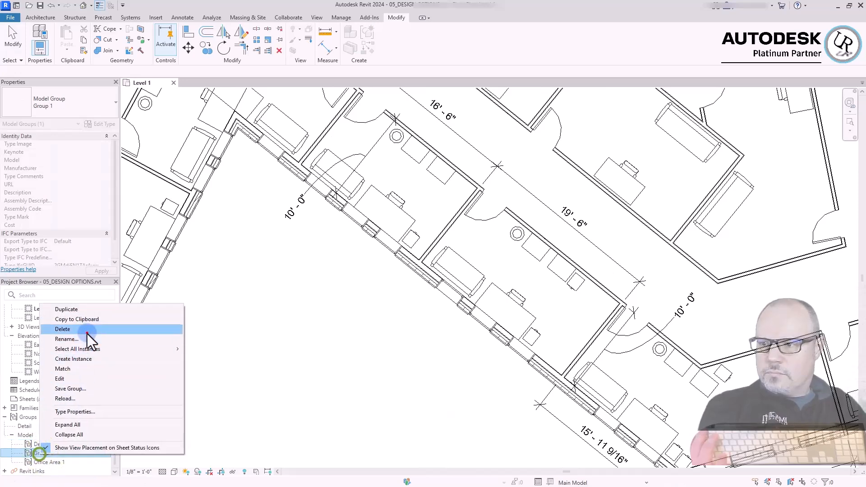
{"action": "left_click", "coordinate": [87, 332]}
Rename the Desk+Chair model group to "--"
{"action": "right_click", "coordinate": [49, 454]}
{"action": "left_click", "coordinate": [109, 339]}
{"action": "type", "text": "--"}
{"action": "left_click", "coordinate": [245, 371]}
Duplicate the Office Area 1 group type in the 19'-6" office as Office Area 2
{"action": "left_click", "coordinate": [461, 369]}
{"action": "left_click", "coordinate": [526, 316]}
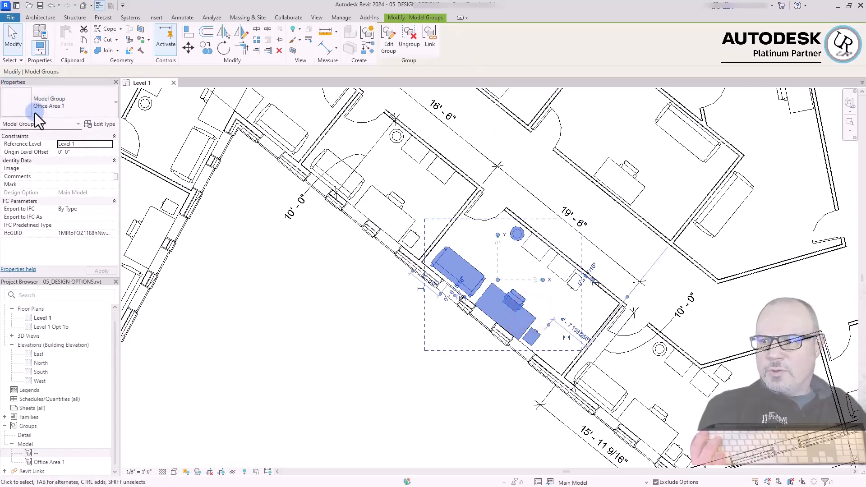
{"action": "left_click", "coordinate": [69, 112]}
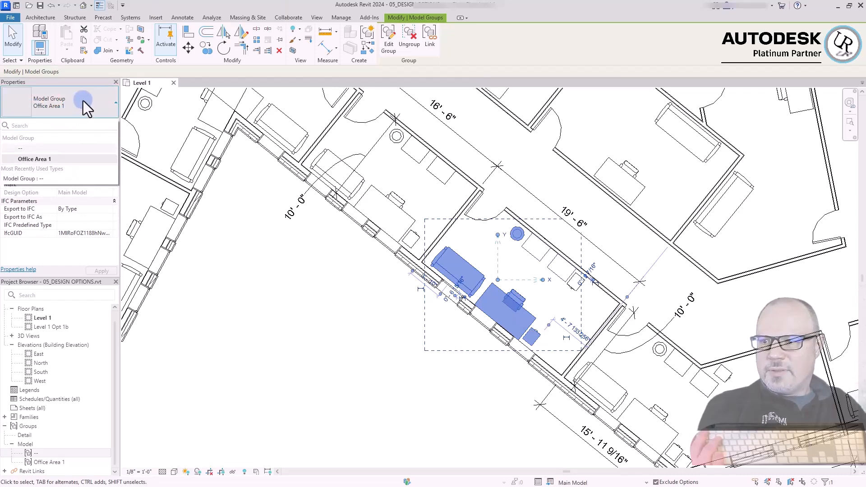
{"action": "left_click", "coordinate": [83, 101]}
{"action": "left_click", "coordinate": [99, 124]}
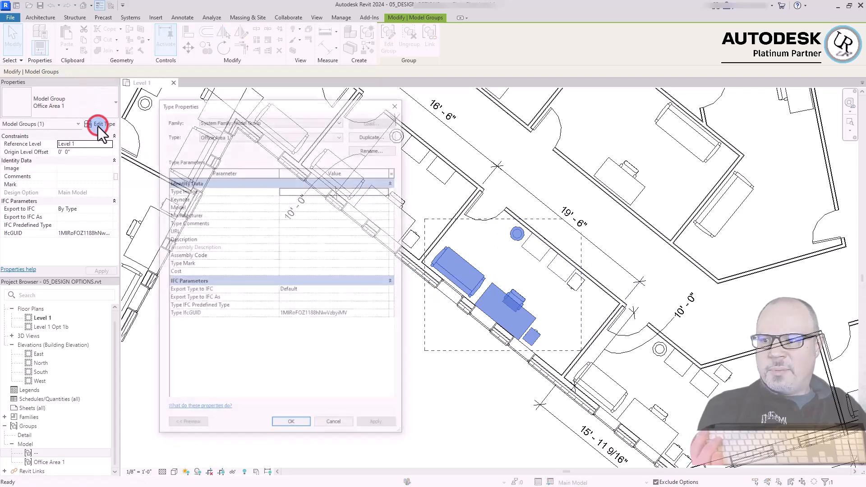
{"action": "left_click_drag", "start_coordinate": [343, 110], "coordinate": [557, 100]}
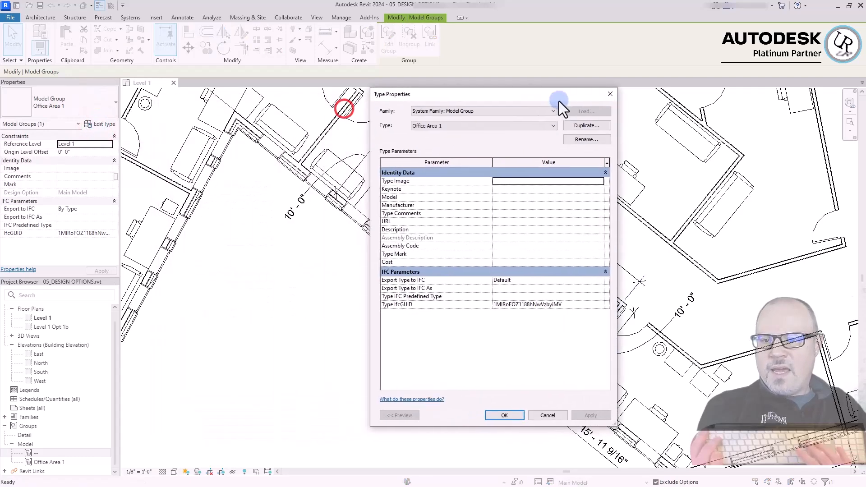
{"action": "left_click", "coordinate": [584, 128]}
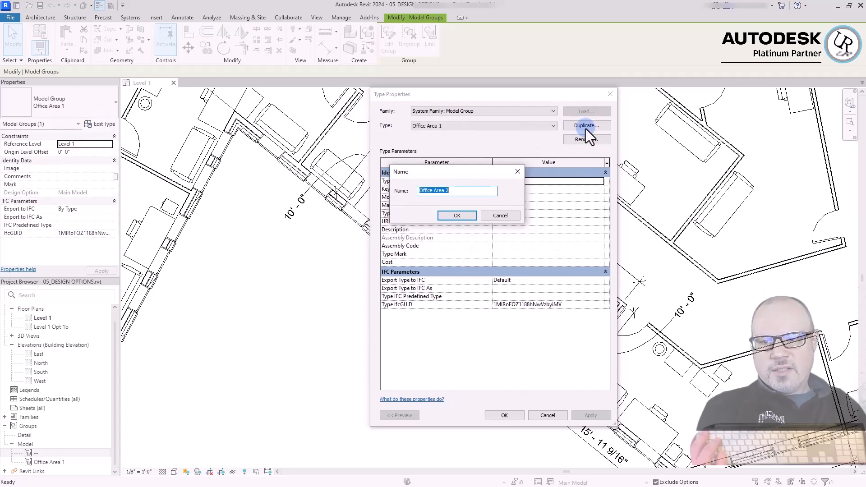
{"action": "key", "text": "Return"}
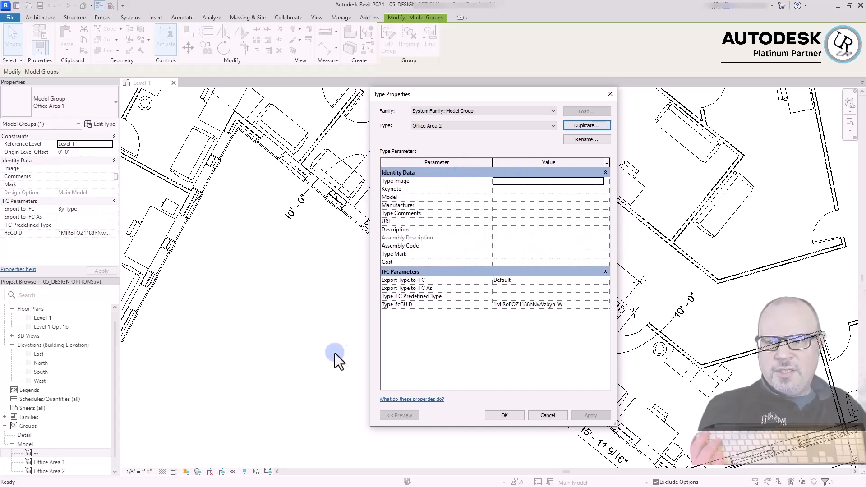
{"action": "left_click", "coordinate": [450, 356]}
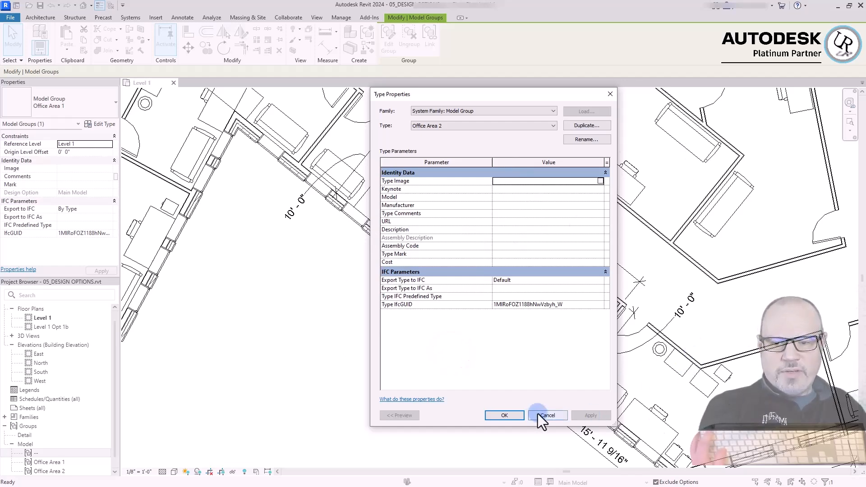
{"action": "left_click", "coordinate": [504, 415]}
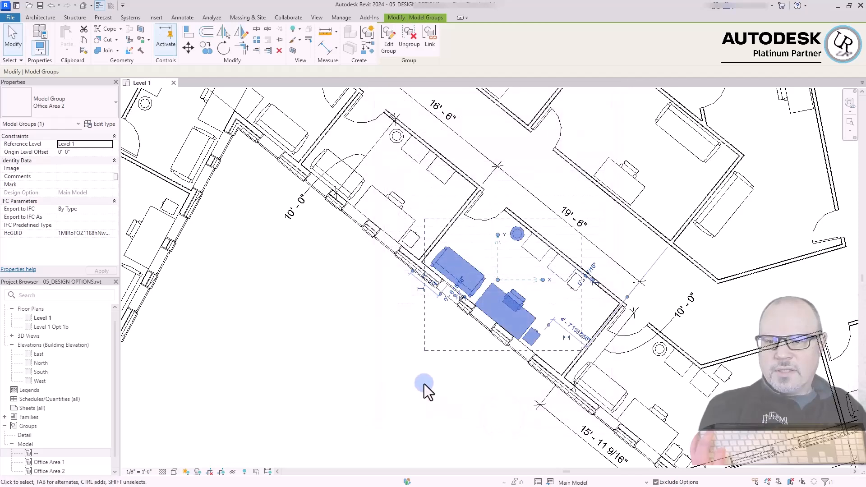
Open the Office Area 2 group in the 19'-6" office for editing and delete its sofa
{"action": "left_click", "coordinate": [426, 382]}
{"action": "left_click", "coordinate": [500, 300]}
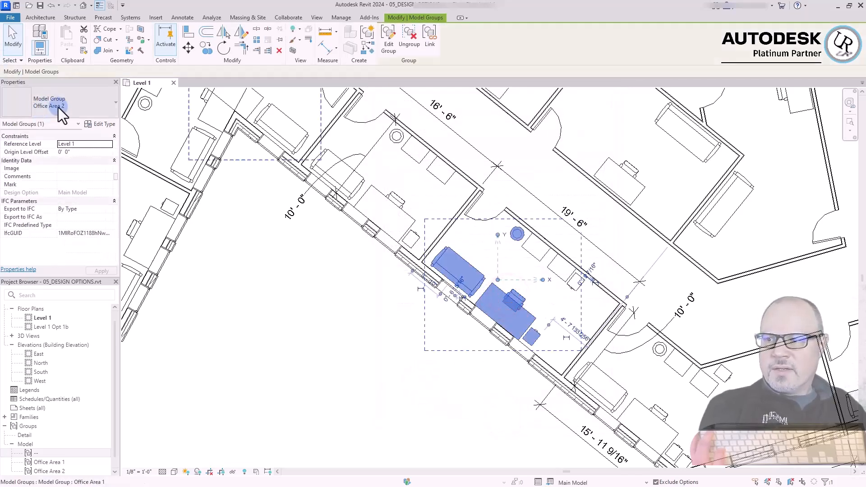
{"action": "left_click", "coordinate": [374, 348]}
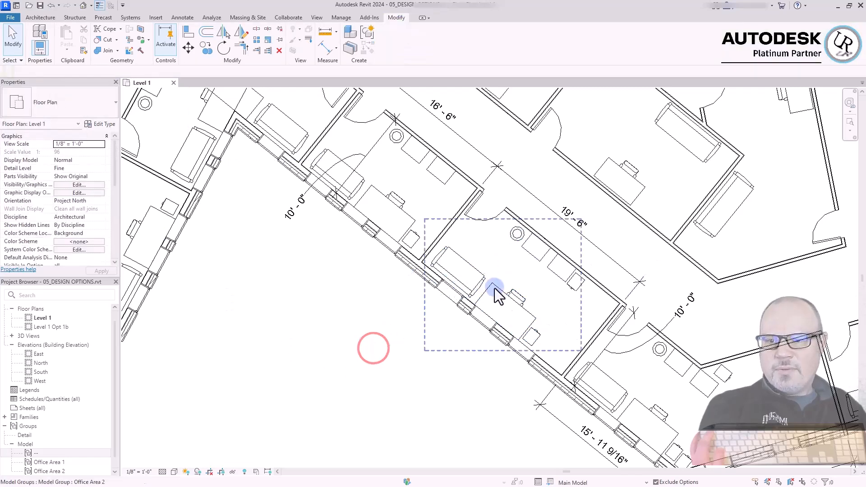
{"action": "left_click", "coordinate": [480, 286]}
{"action": "scroll", "coordinate": [479, 286], "scroll_direction": "up", "scroll_amount": 3}
{"action": "left_click", "coordinate": [387, 45]}
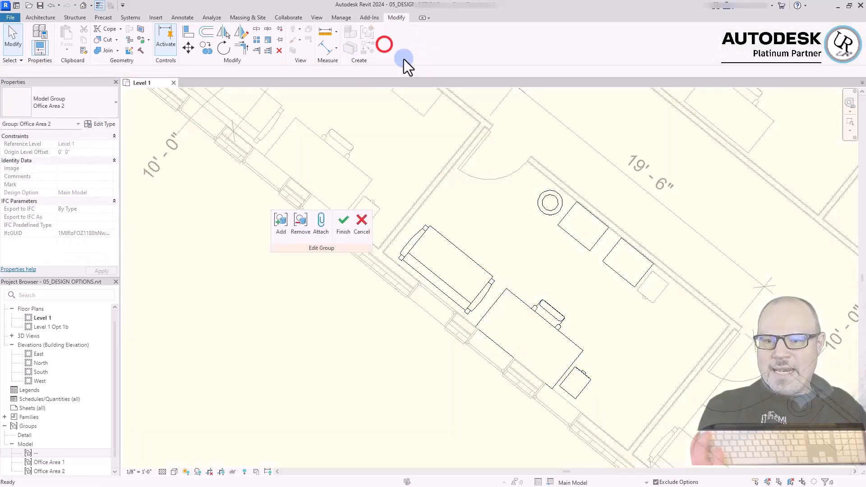
{"action": "left_click", "coordinate": [367, 413]}
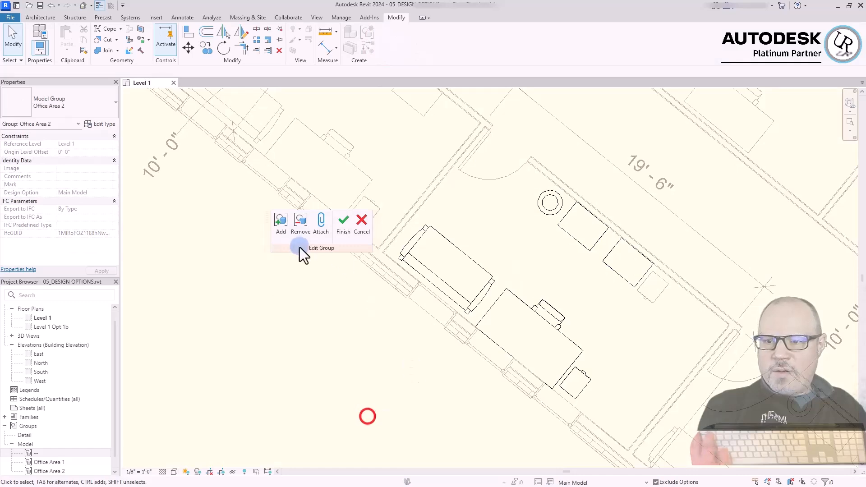
{"action": "scroll", "coordinate": [505, 255], "scroll_direction": "up", "scroll_amount": 3}
{"action": "left_click", "coordinate": [503, 268]}
{"action": "scroll", "coordinate": [502, 268], "scroll_direction": "down", "scroll_amount": 2}
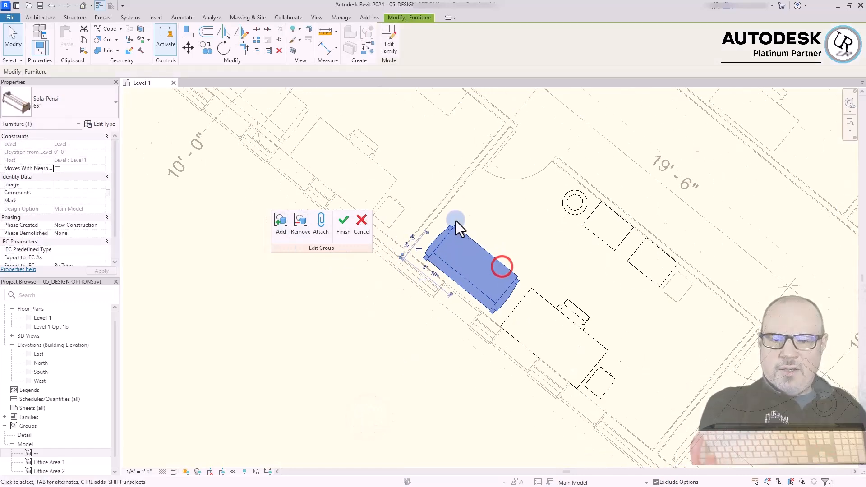
{"action": "key", "text": "Delete"}
Place a second, rotated desk and chair in the group and move them into the corner between the partition and exterior wall
{"action": "left_click", "coordinate": [412, 374]}
{"action": "left_click_drag", "start_coordinate": [614, 282], "coordinate": [501, 225]}
{"action": "key", "text": "m"}
{"action": "key", "text": "v"}
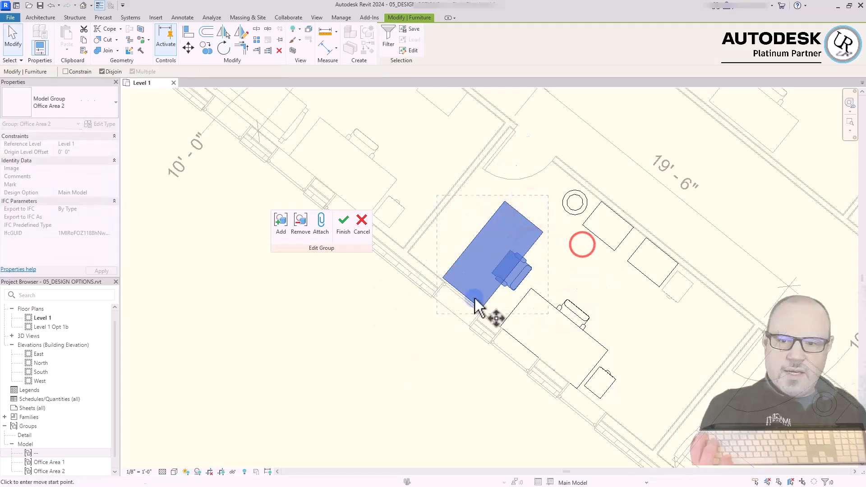
{"action": "scroll", "coordinate": [578, 284], "scroll_direction": "up", "scroll_amount": 4}
{"action": "left_click", "coordinate": [435, 300]}
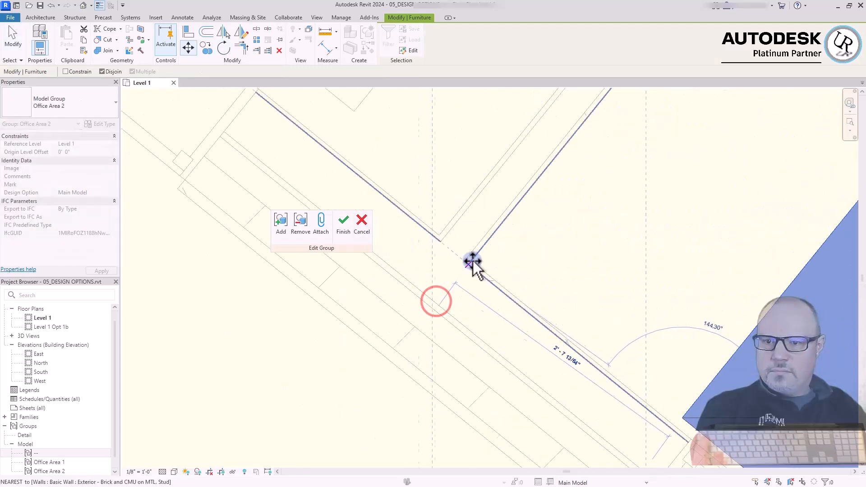
{"action": "scroll", "coordinate": [459, 266], "scroll_direction": "down", "scroll_amount": 3}
{"action": "left_click", "coordinate": [475, 259]}
Copy the two-drawer file cabinet to the free end of the original desk, beside the exterior wall
{"action": "left_click", "coordinate": [697, 414]}
{"action": "left_click_drag", "start_coordinate": [697, 414], "coordinate": [561, 303]}
{"action": "key", "text": "Escape"}
{"action": "scroll", "coordinate": [505, 340], "scroll_direction": "up", "scroll_amount": 2}
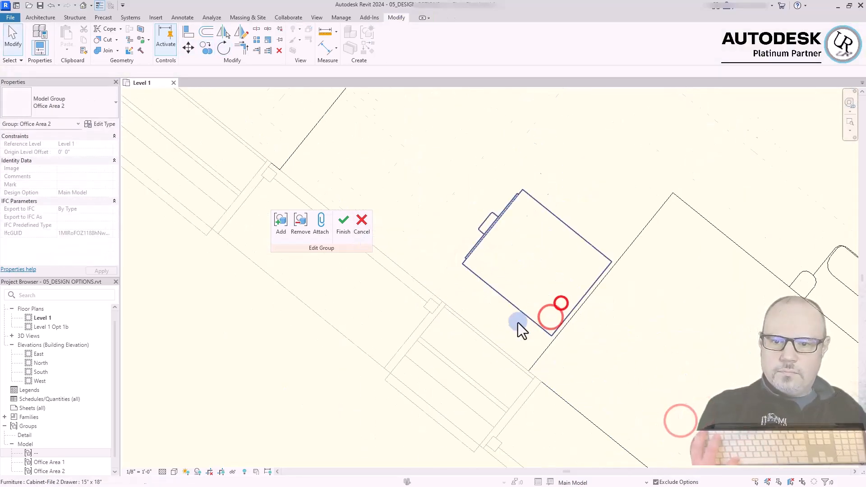
{"action": "scroll", "coordinate": [505, 341], "scroll_direction": "down", "scroll_amount": 2}
Align the furniture in the group so the two storage units along the corridor wall meet, and finish editing the group
{"action": "key", "text": "a"}
{"action": "key", "text": "l"}
{"action": "left_click", "coordinate": [602, 190]}
{"action": "key", "text": "a"}
{"action": "key", "text": "l"}
{"action": "left_click", "coordinate": [670, 251]}
{"action": "key", "text": "Escape"}
{"action": "key", "text": "Escape"}
{"action": "scroll", "coordinate": [606, 313], "scroll_direction": "down", "scroll_amount": 4}
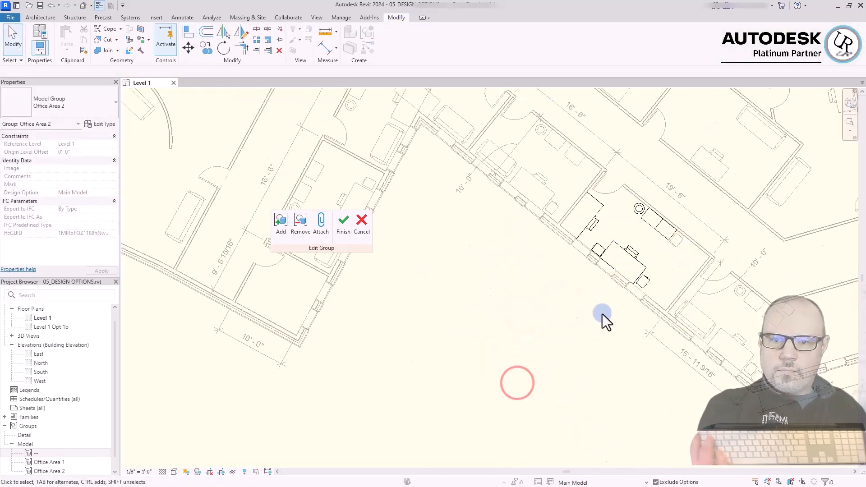
{"action": "scroll", "coordinate": [605, 244], "scroll_direction": "up", "scroll_amount": 2}
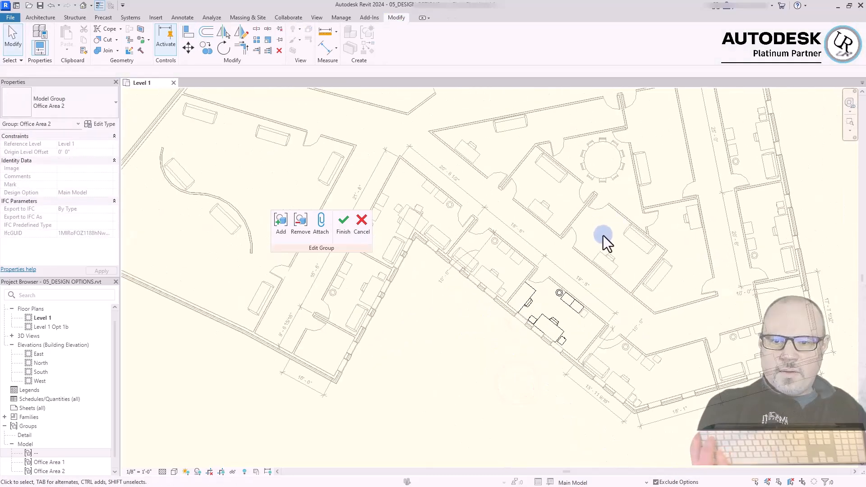
{"action": "left_click", "coordinate": [341, 230]}
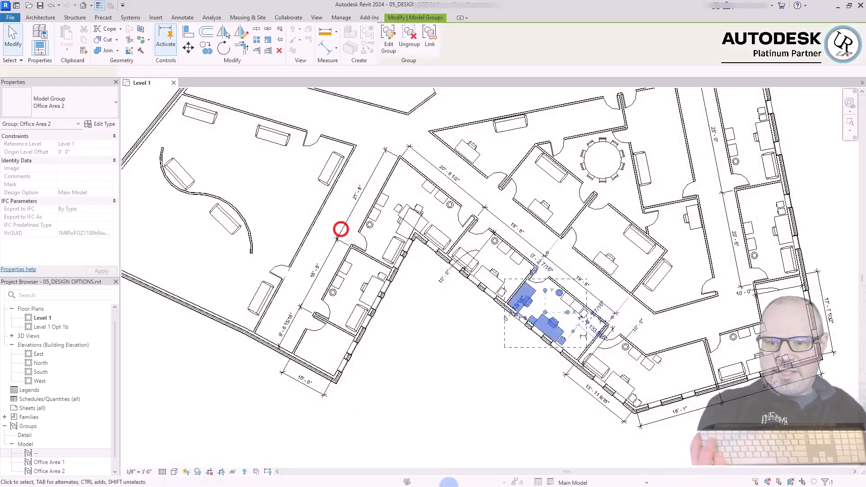
Examine the edited Office Area 2 group in the 19'-6" office and the group types it can be swapped with
{"action": "left_click", "coordinate": [445, 382]}
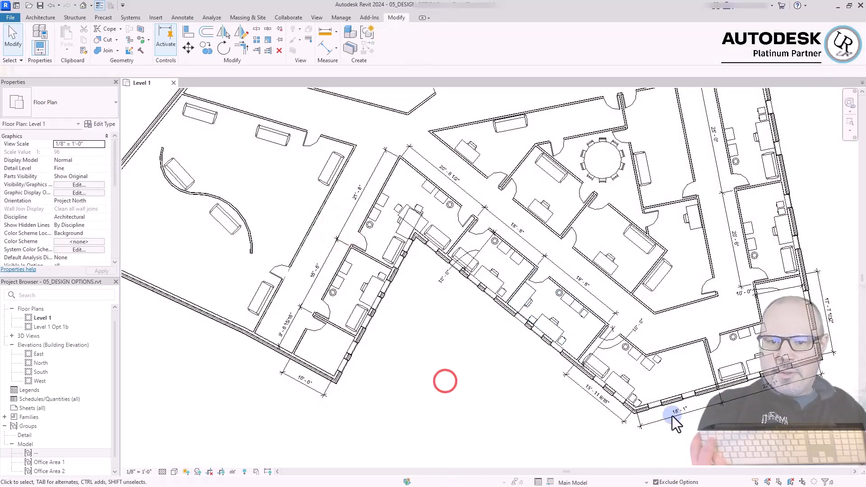
{"action": "left_click", "coordinate": [543, 322]}
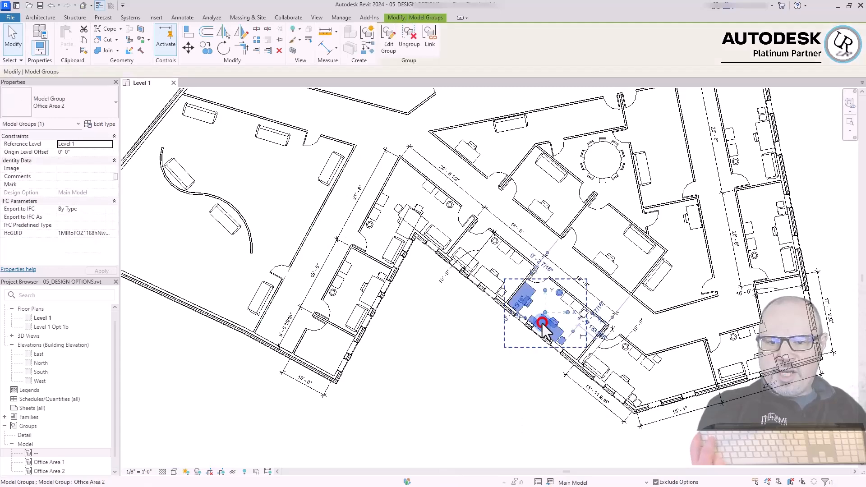
{"action": "left_click", "coordinate": [581, 378]}
{"action": "left_click", "coordinate": [474, 380]}
{"action": "scroll", "coordinate": [474, 379], "scroll_direction": "up", "scroll_amount": 5}
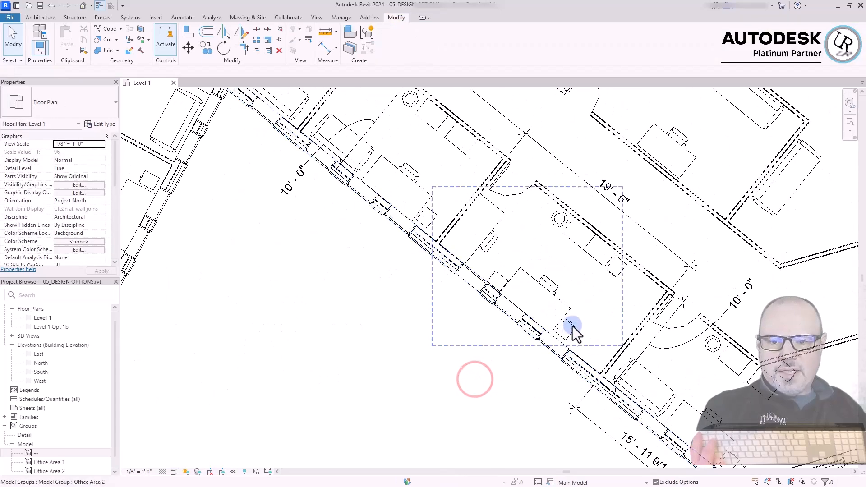
{"action": "left_click", "coordinate": [565, 304]}
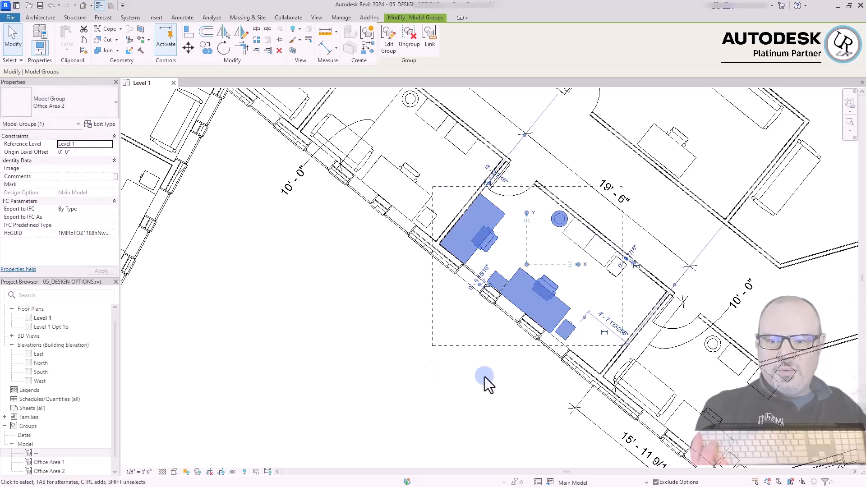
{"action": "left_click", "coordinate": [481, 402]}
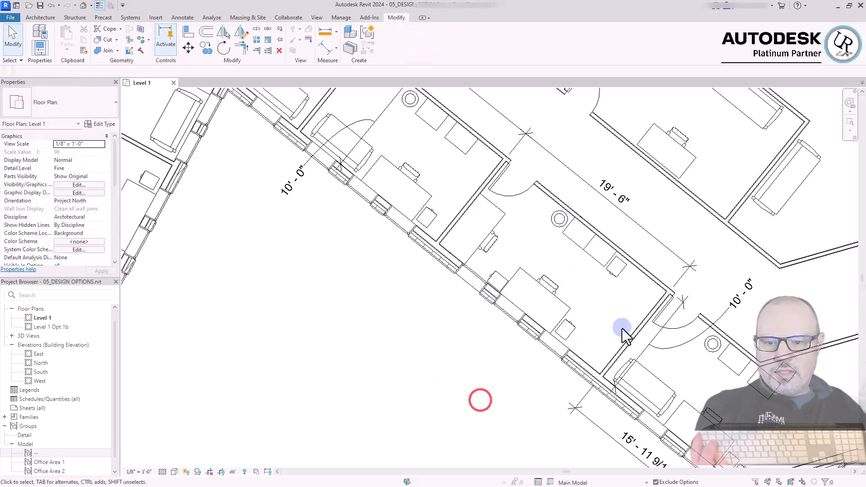
{"action": "left_click", "coordinate": [538, 285]}
{"action": "left_click", "coordinate": [90, 107]}
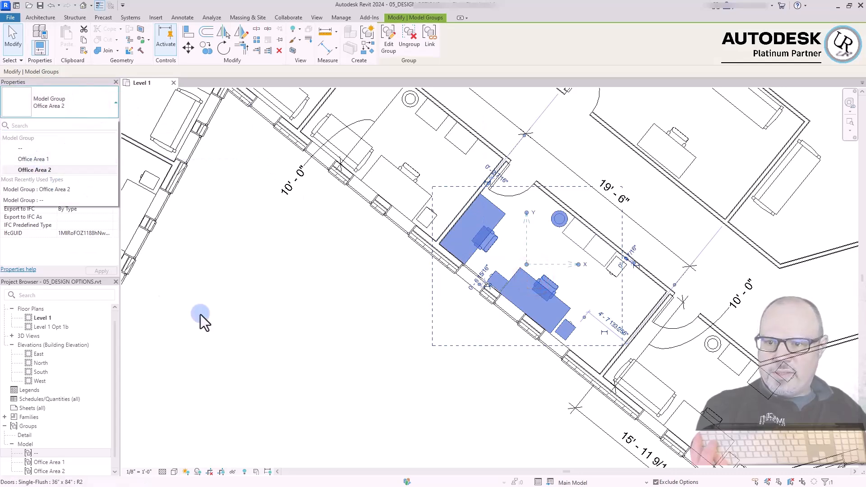
{"action": "left_click", "coordinate": [241, 307]}
{"action": "left_click", "coordinate": [293, 316]}
{"action": "scroll", "coordinate": [596, 280], "scroll_direction": "down", "scroll_amount": 5}
{"action": "left_click", "coordinate": [427, 354]}
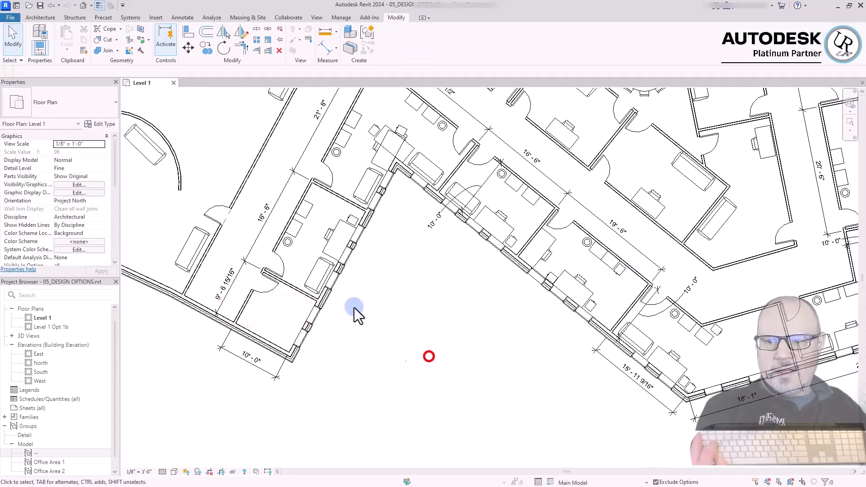
Change the group in the 16'-6" office adjoining the 9'-6 15/16" office to Office Area 2
{"action": "scroll", "coordinate": [264, 219], "scroll_direction": "up", "scroll_amount": 5}
{"action": "left_click", "coordinate": [398, 246]}
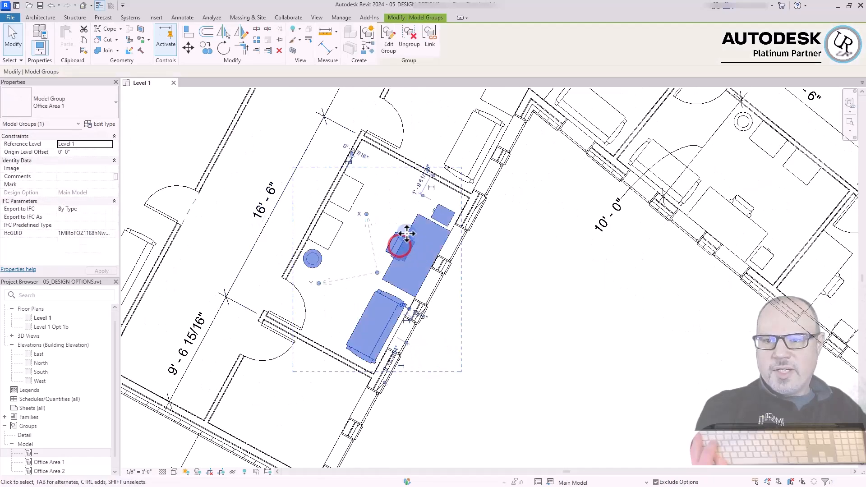
{"action": "left_click", "coordinate": [68, 103]}
{"action": "left_click", "coordinate": [44, 169]}
{"action": "left_click", "coordinate": [640, 372]}
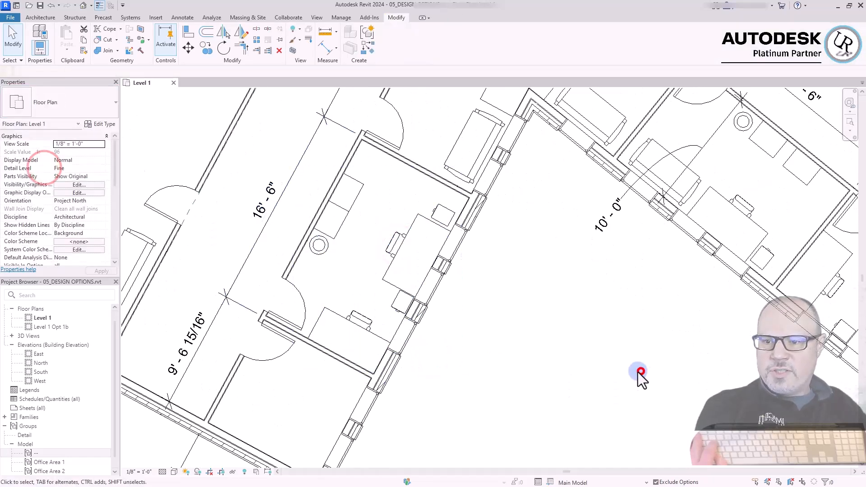
Examine the swapped office layout and compare it with the furniture groups in the other offices along the exterior walls
{"action": "scroll", "coordinate": [243, 239], "scroll_direction": "up", "scroll_amount": 3}
{"action": "left_click", "coordinate": [718, 393]}
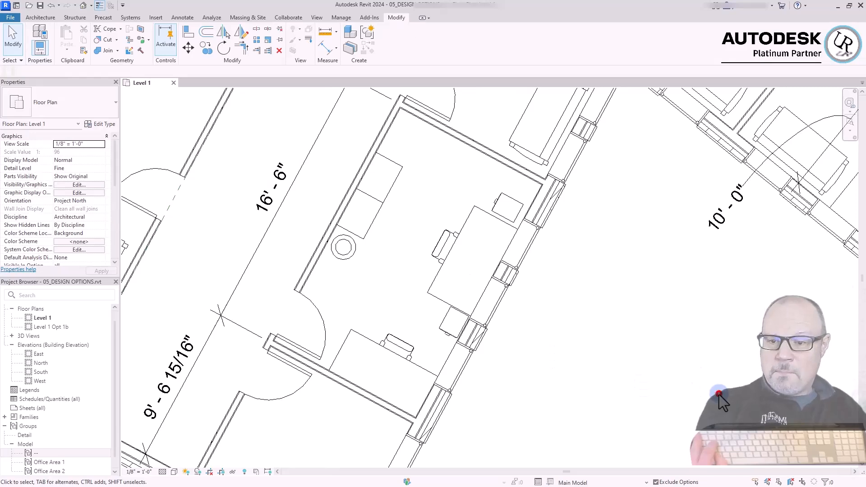
{"action": "left_click", "coordinate": [605, 311]}
{"action": "left_click", "coordinate": [677, 341]}
{"action": "scroll", "coordinate": [340, 358], "scroll_direction": "down", "scroll_amount": 5}
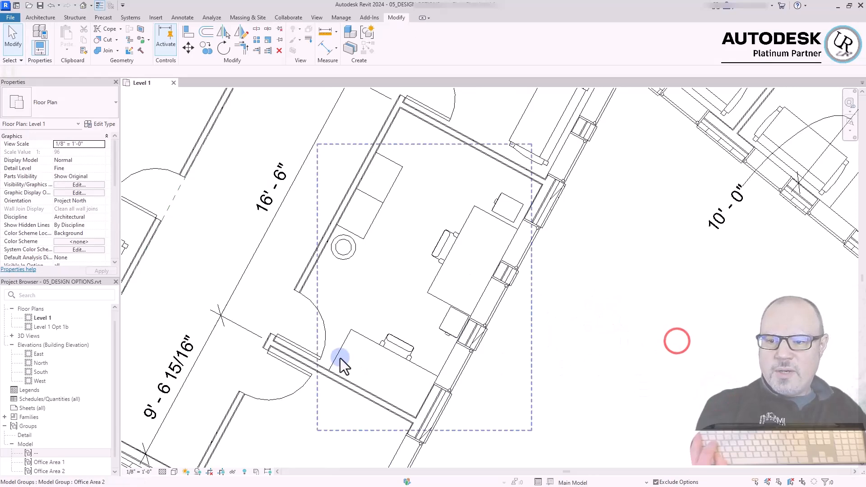
{"action": "left_click", "coordinate": [448, 374]}
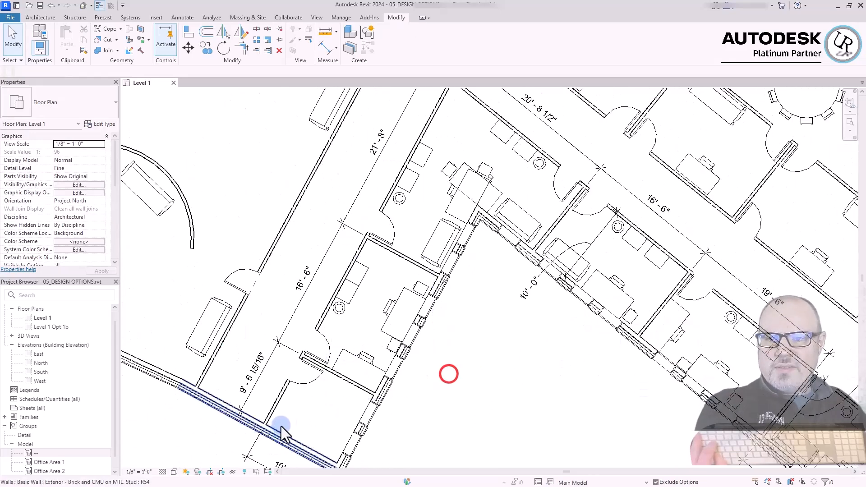
{"action": "middle_click_drag", "start_coordinate": [512, 305], "coordinate": [149, 333]}
{"action": "scroll", "coordinate": [599, 359], "scroll_direction": "up", "scroll_amount": 1}
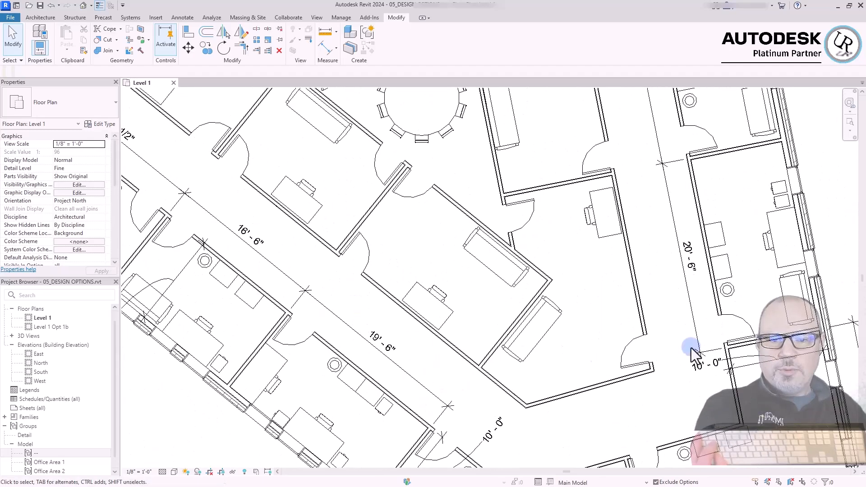
{"action": "scroll", "coordinate": [421, 232], "scroll_direction": "down", "scroll_amount": 3}
{"action": "middle_click_drag", "start_coordinate": [553, 197], "coordinate": [510, 355]}
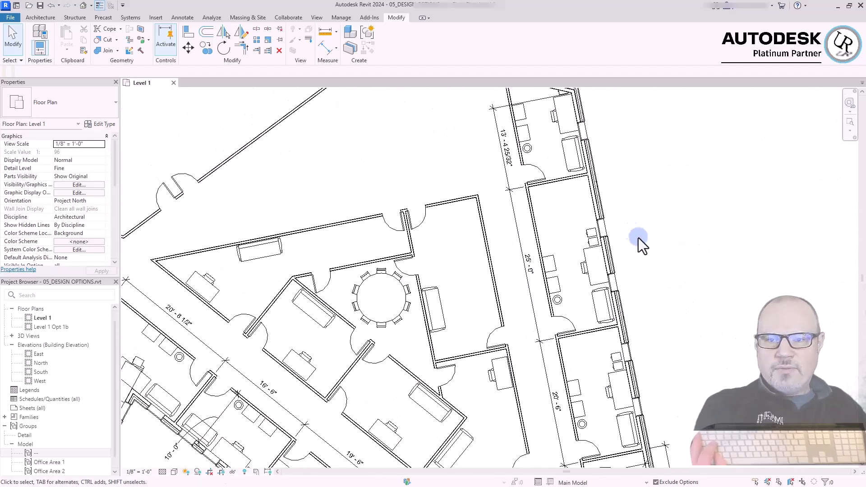
{"action": "middle_click_drag", "start_coordinate": [533, 295], "coordinate": [534, 194]}
{"action": "middle_click_drag", "start_coordinate": [531, 398], "coordinate": [621, 220]}
{"action": "left_click", "coordinate": [637, 400]}
{"action": "left_click", "coordinate": [337, 365]}
{"action": "left_click", "coordinate": [375, 319]}
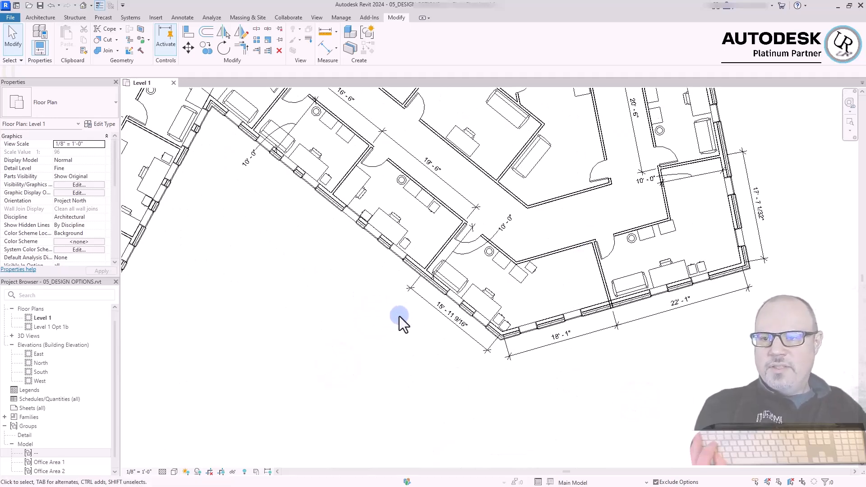
{"action": "left_click", "coordinate": [398, 316]}
{"action": "left_click", "coordinate": [375, 296]}
Examine the Office Area 1 group in the 16'-6" office along the angled window wall and the group types it can be swapped with
{"action": "middle_click_drag", "start_coordinate": [232, 196], "coordinate": [385, 321]}
{"action": "left_click", "coordinate": [436, 362]}
{"action": "scroll", "coordinate": [464, 264], "scroll_direction": "up", "scroll_amount": 3}
{"action": "left_click", "coordinate": [456, 279]}
{"action": "left_click", "coordinate": [54, 110]}
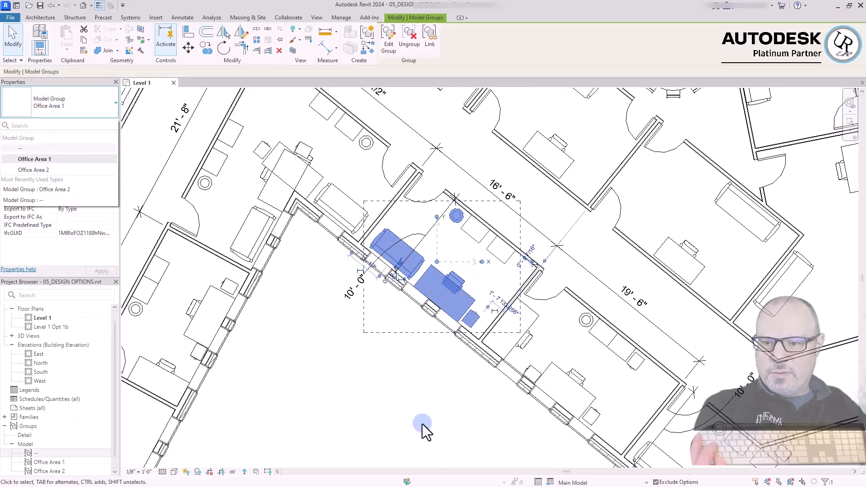
{"action": "left_click", "coordinate": [400, 437]}
{"action": "left_click", "coordinate": [392, 378]}
Ungroup the Office Area 2 furniture group in the adjoining 19'-6" office
{"action": "scroll", "coordinate": [201, 198], "scroll_direction": "down", "scroll_amount": 2}
{"action": "left_click", "coordinate": [361, 374]}
{"action": "left_click", "coordinate": [440, 318]}
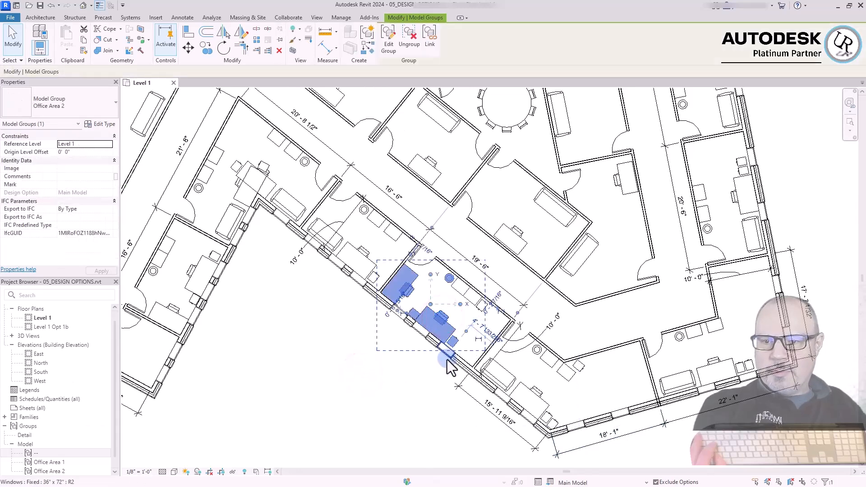
{"action": "scroll", "coordinate": [446, 359], "scroll_direction": "up", "scroll_amount": 3}
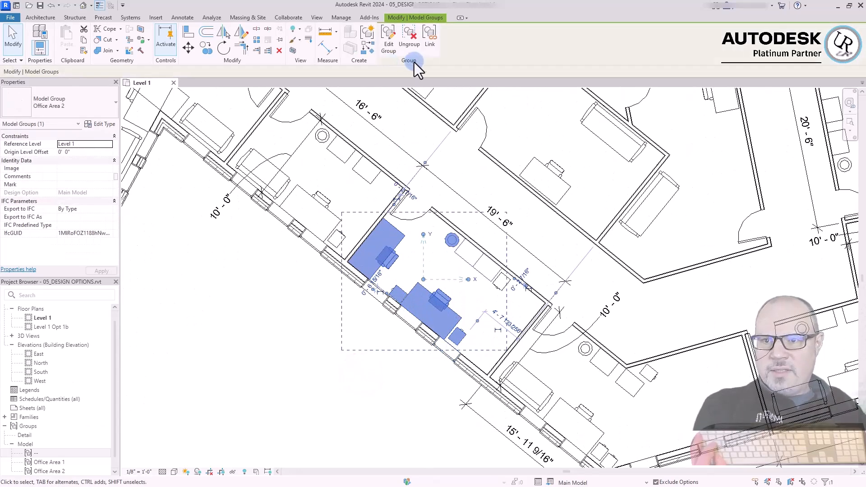
{"action": "left_click", "coordinate": [409, 39]}
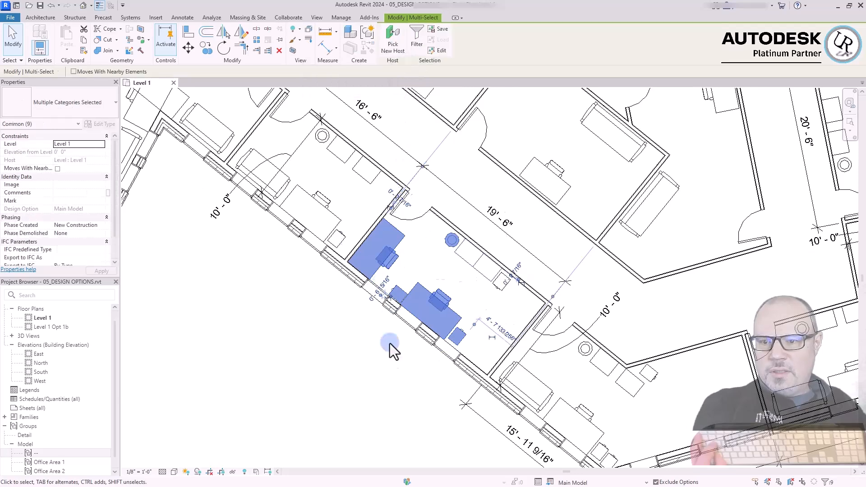
{"action": "left_click", "coordinate": [357, 400]}
{"action": "scroll", "coordinate": [385, 318], "scroll_direction": "up", "scroll_amount": 3}
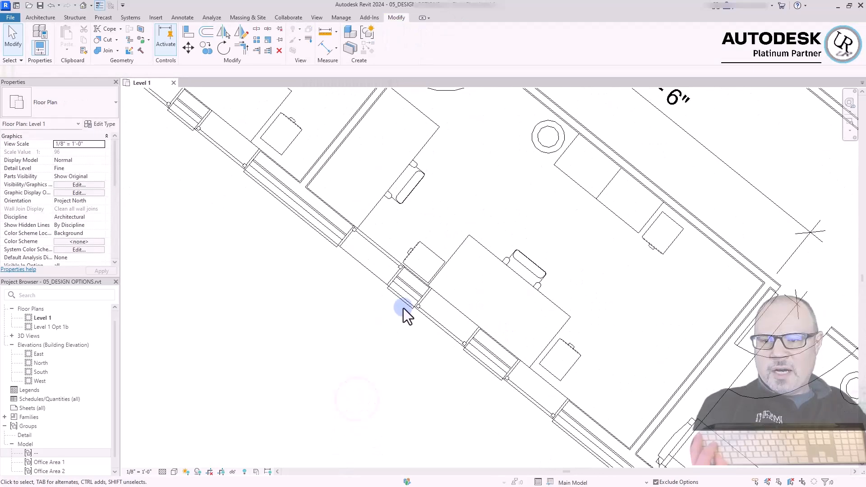
Move the two file cabinets and the chair individually away from the window-side desk in the 19'-6" office
{"action": "left_click", "coordinate": [435, 256]}
{"action": "left_click_drag", "start_coordinate": [435, 256], "coordinate": [420, 244]}
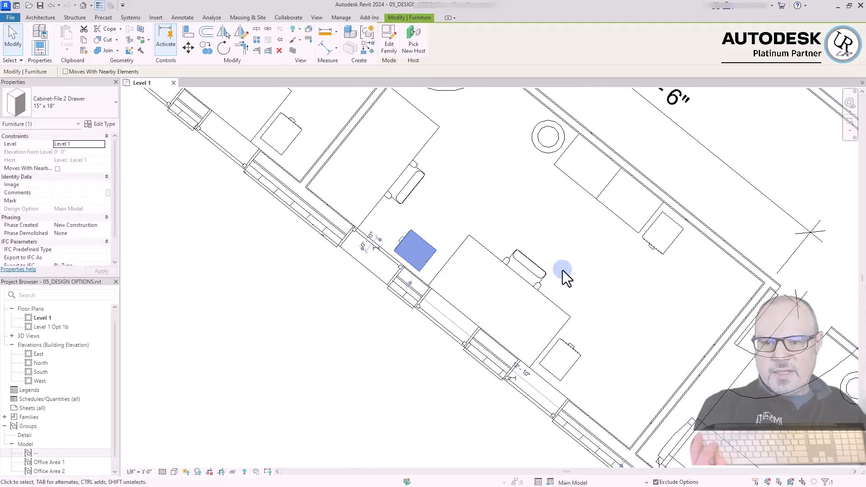
{"action": "left_click_drag", "start_coordinate": [575, 353], "coordinate": [610, 354]}
{"action": "left_click_drag", "start_coordinate": [534, 271], "coordinate": [563, 258]}
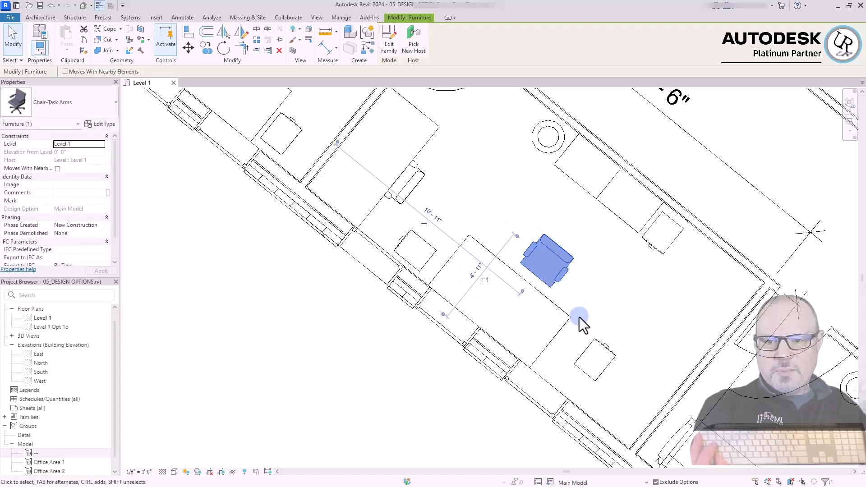
{"action": "left_click", "coordinate": [590, 281]}
Shift the tall cabinets, the wastebasket, the other chair and the second desk individually to new spots in the 19'-6" office
{"action": "left_click_drag", "start_coordinate": [575, 185], "coordinate": [556, 217]}
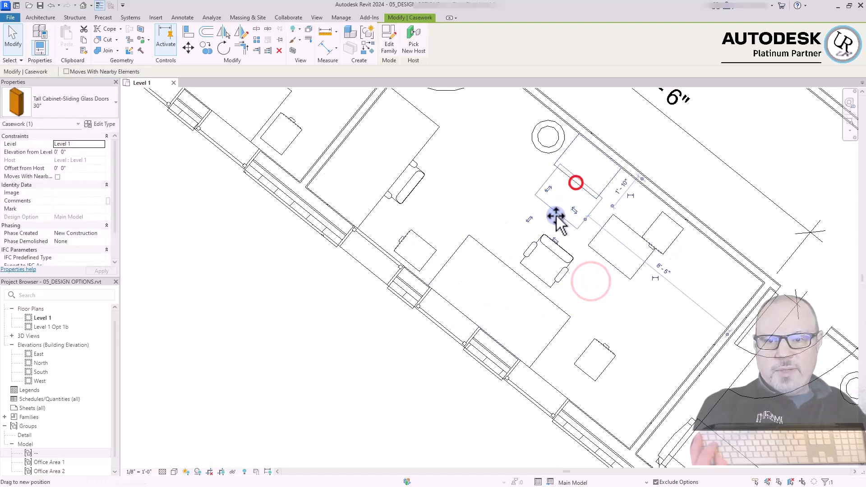
{"action": "left_click_drag", "start_coordinate": [551, 151], "coordinate": [499, 173]}
{"action": "scroll", "coordinate": [591, 291], "scroll_direction": "down", "scroll_amount": 3}
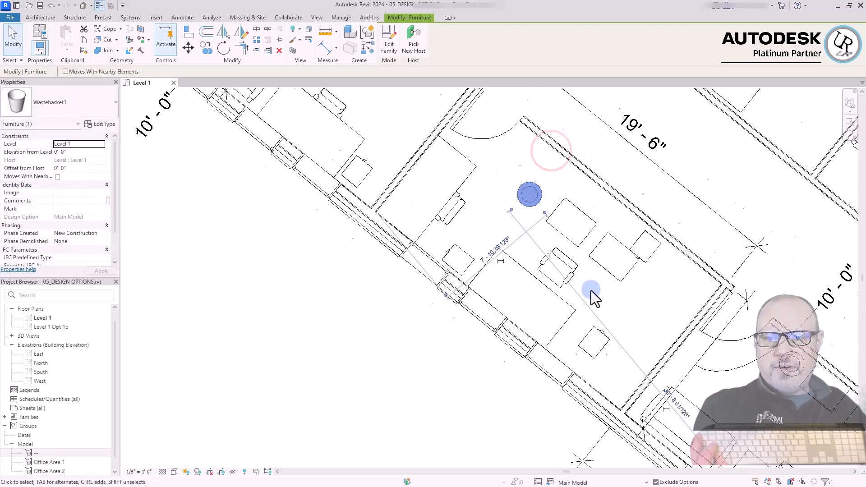
{"action": "scroll", "coordinate": [482, 178], "scroll_direction": "up", "scroll_amount": 2}
{"action": "left_click_drag", "start_coordinate": [478, 222], "coordinate": [528, 239]}
{"action": "left_click_drag", "start_coordinate": [470, 217], "coordinate": [495, 209]}
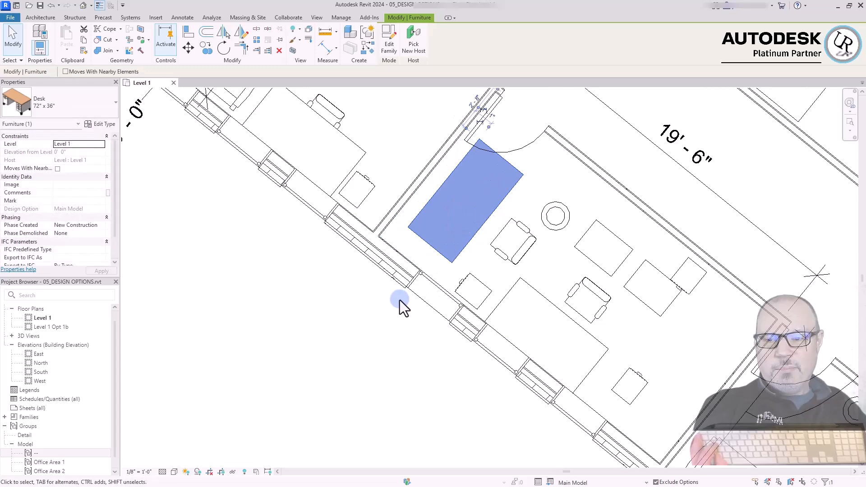
{"action": "left_click", "coordinate": [392, 325]}
{"action": "scroll", "coordinate": [367, 138], "scroll_direction": "down", "scroll_amount": 3}
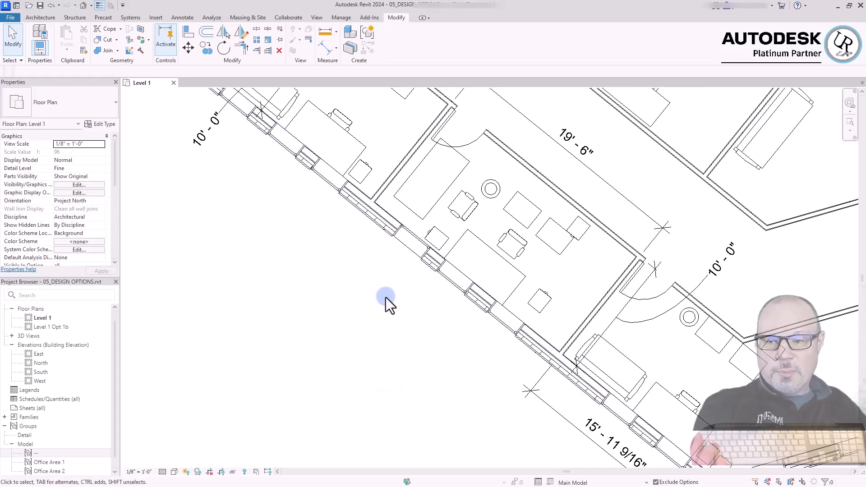
Convert the Office Area 1 group in the 16'-6" office to a link, replacing it with a new project file, OFFICE LAYOUT-01.rvt
{"action": "middle_click_drag", "start_coordinate": [332, 116], "coordinate": [521, 273]}
{"action": "scroll", "coordinate": [520, 273], "scroll_direction": "up", "scroll_amount": 1}
{"action": "left_click", "coordinate": [521, 272]}
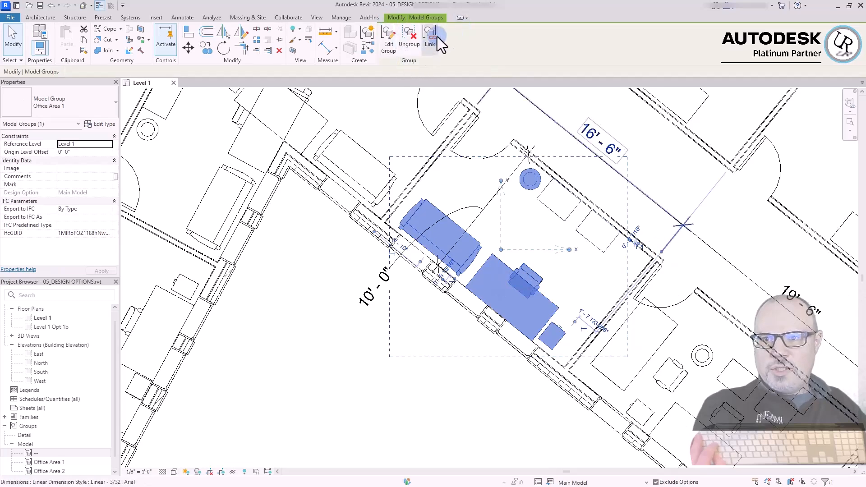
{"action": "left_click", "coordinate": [431, 39]}
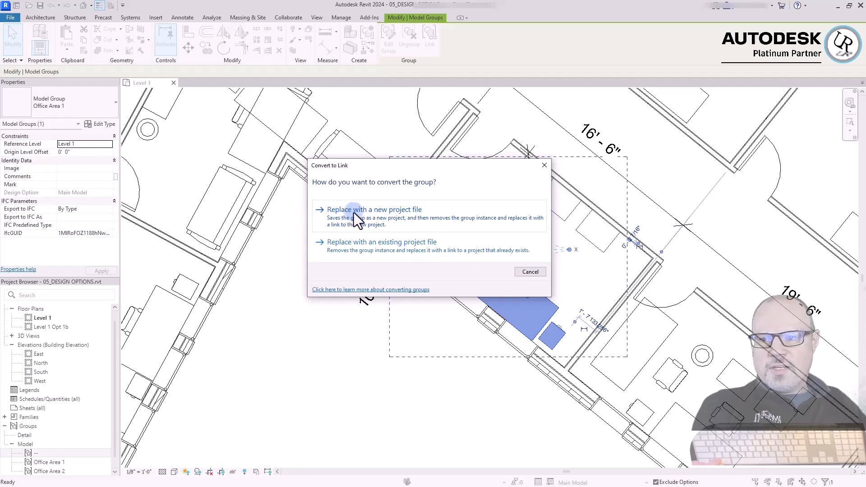
{"action": "left_click_drag", "start_coordinate": [477, 168], "coordinate": [284, 176]}
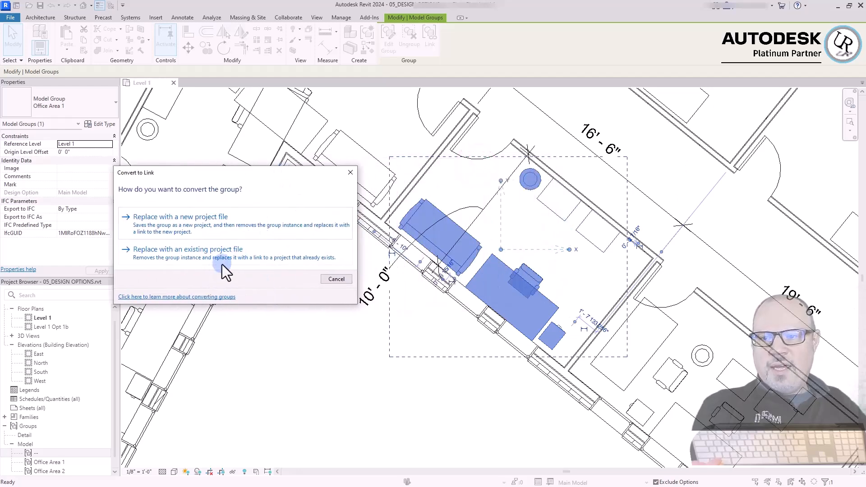
{"action": "left_click_drag", "start_coordinate": [243, 179], "coordinate": [334, 165]}
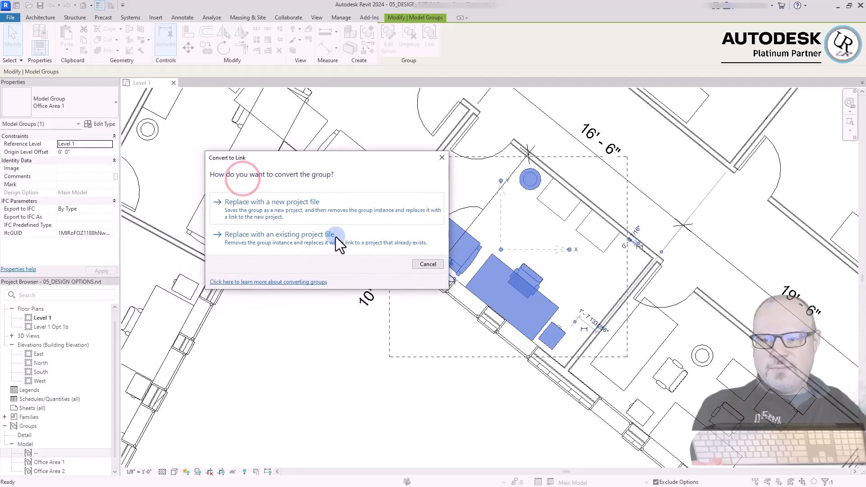
{"action": "left_click", "coordinate": [267, 207]}
{"action": "left_click", "coordinate": [541, 350]}
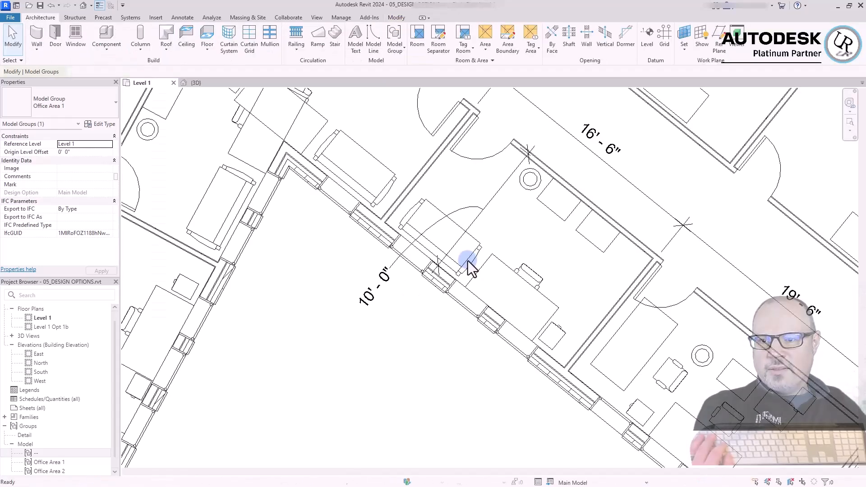
Inspect the properties of the linked Revit model that replaced the group in the 16'-6" office
{"action": "left_click", "coordinate": [436, 316]}
{"action": "left_click", "coordinate": [416, 377]}
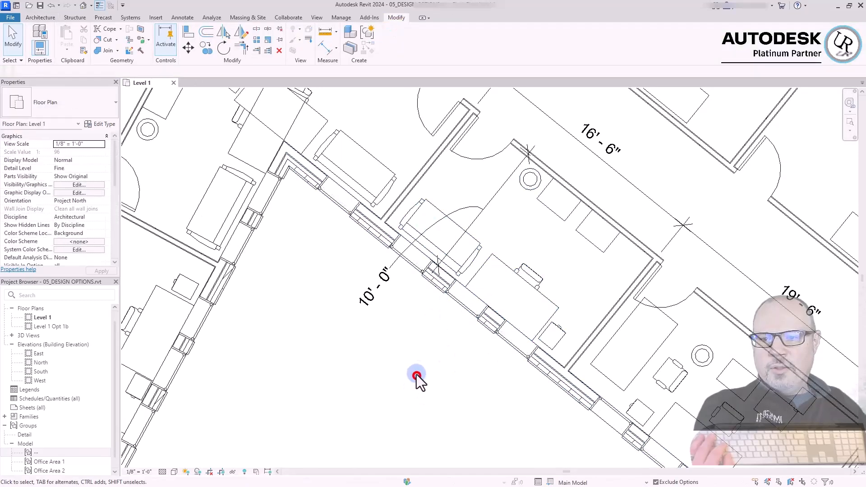
{"action": "left_click", "coordinate": [529, 276]}
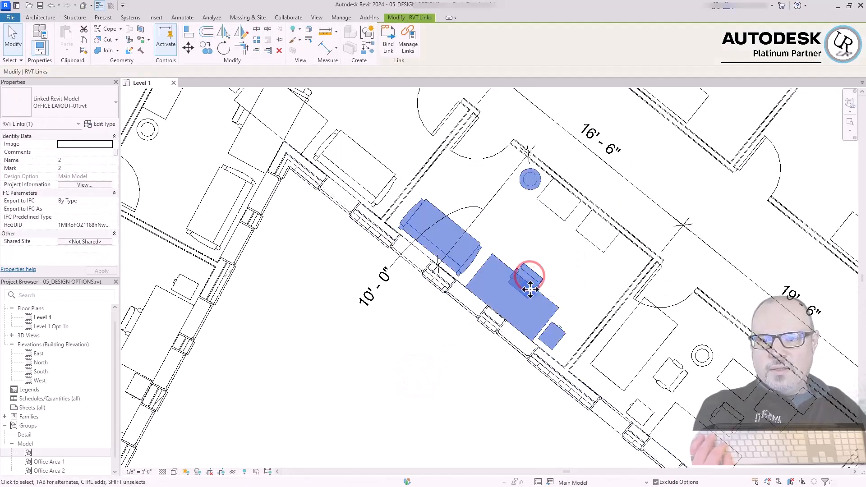
{"action": "left_click", "coordinate": [453, 415]}
{"action": "left_click", "coordinate": [532, 284]}
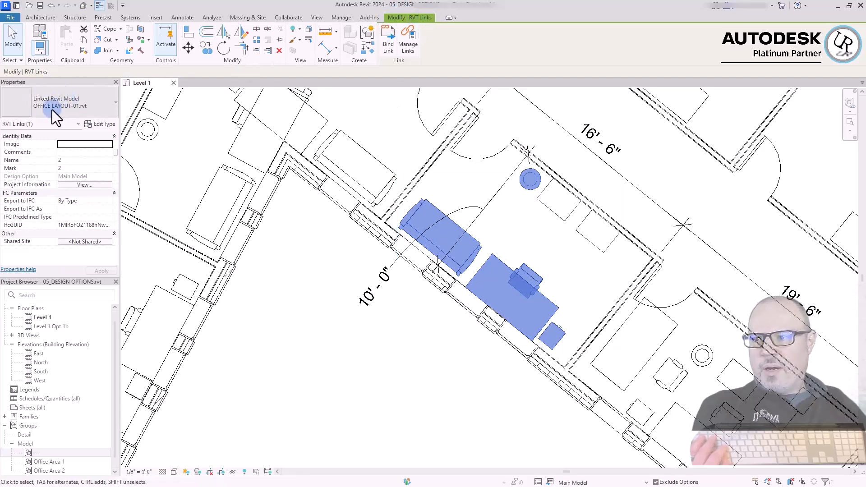
{"action": "left_click", "coordinate": [355, 340]}
Compare the linked office layout with the neighbouring Office Area 1 group and the ungrouped furniture in the 19'-6" office
{"action": "scroll", "coordinate": [592, 236], "scroll_direction": "down", "scroll_amount": 2}
{"action": "left_click", "coordinate": [486, 340]}
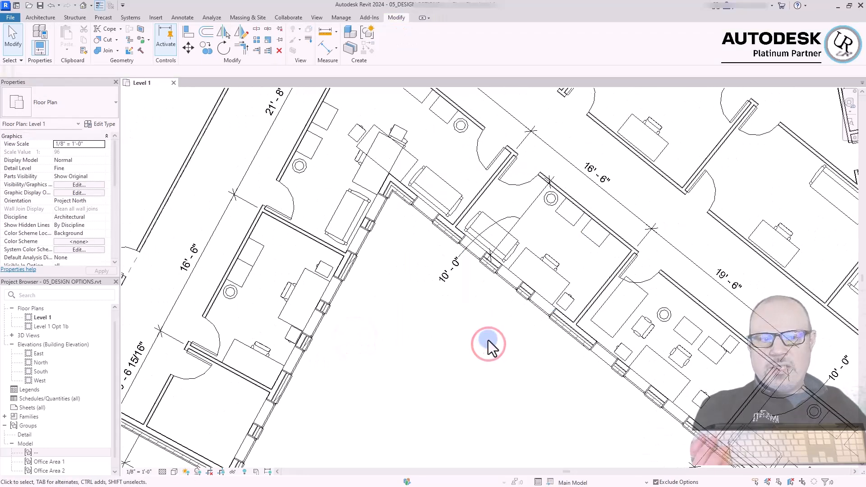
{"action": "left_click", "coordinate": [532, 263]}
{"action": "left_click_drag", "start_coordinate": [526, 251], "coordinate": [456, 194]}
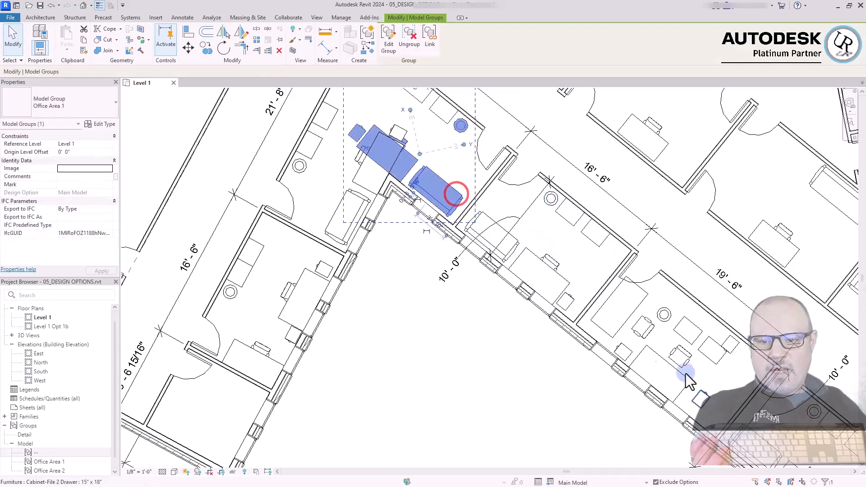
{"action": "left_click", "coordinate": [545, 386]}
{"action": "left_click", "coordinate": [527, 373]}
{"action": "left_click", "coordinate": [511, 353]}
{"action": "left_click", "coordinate": [525, 352]}
{"action": "left_click", "coordinate": [512, 371]}
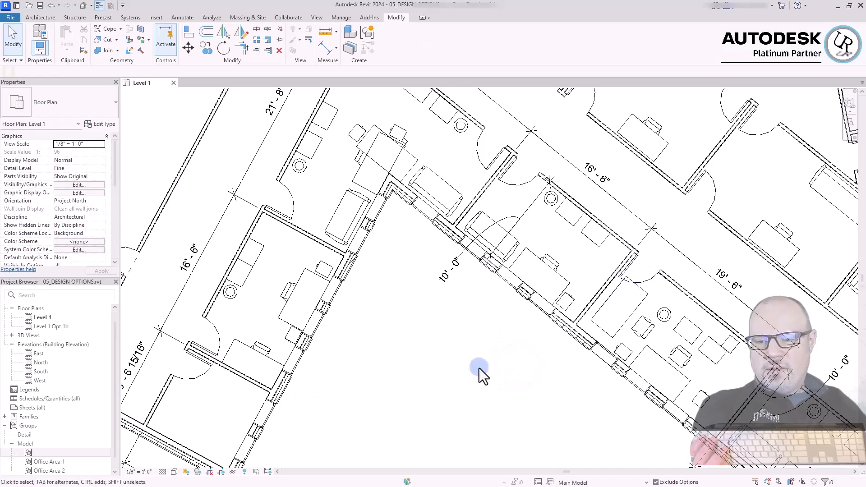
{"action": "left_click", "coordinate": [516, 337]}
{"action": "left_click", "coordinate": [505, 334]}
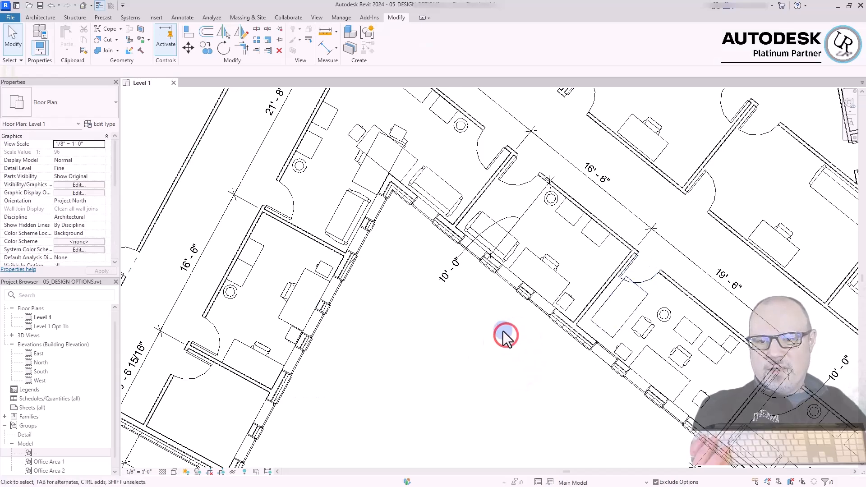
{"action": "scroll", "coordinate": [473, 335], "scroll_direction": "down", "scroll_amount": 2}
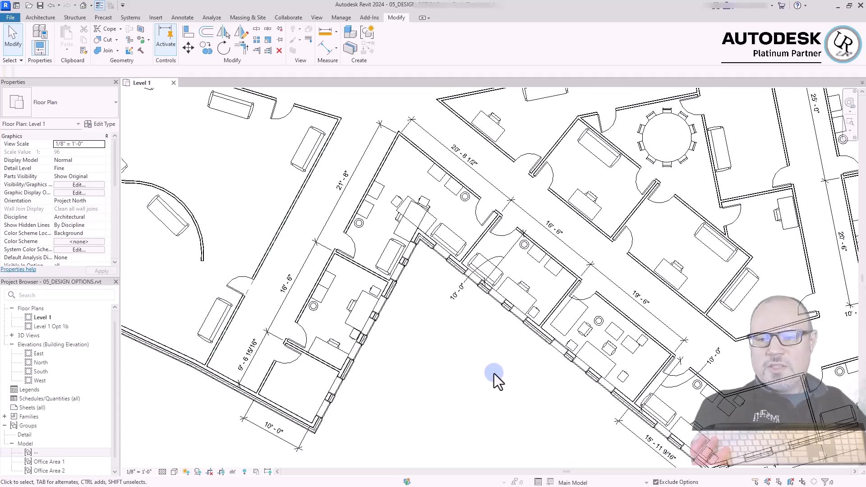
{"action": "scroll", "coordinate": [523, 294], "scroll_direction": "up", "scroll_amount": 2}
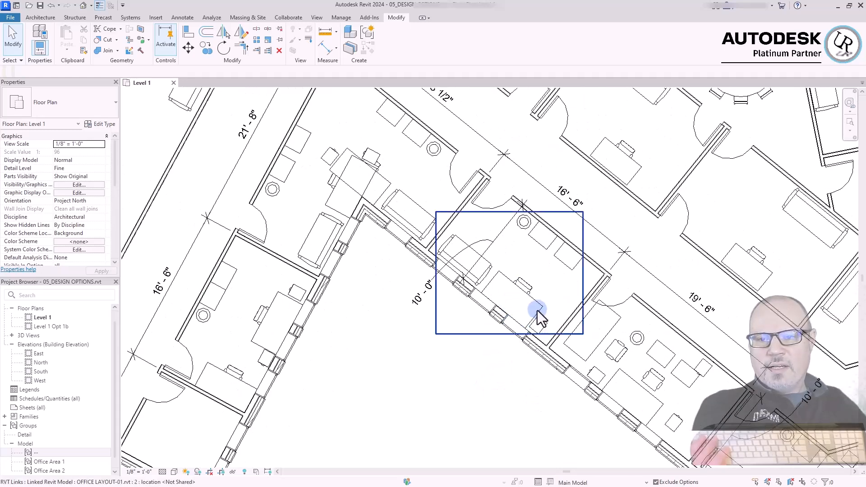
Open the linked project file OFFICE LAYOUT-01.rvt and agree to unload it as a link
{"action": "left_click", "coordinate": [442, 389]}
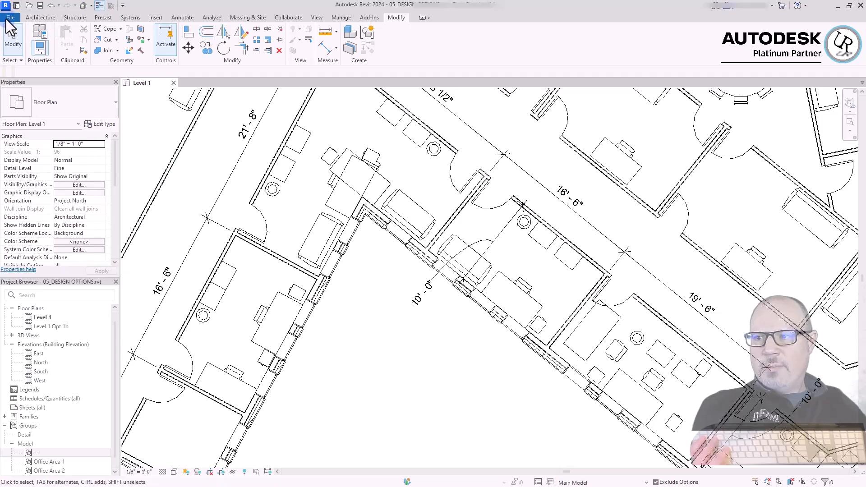
{"action": "left_click", "coordinate": [419, 376]}
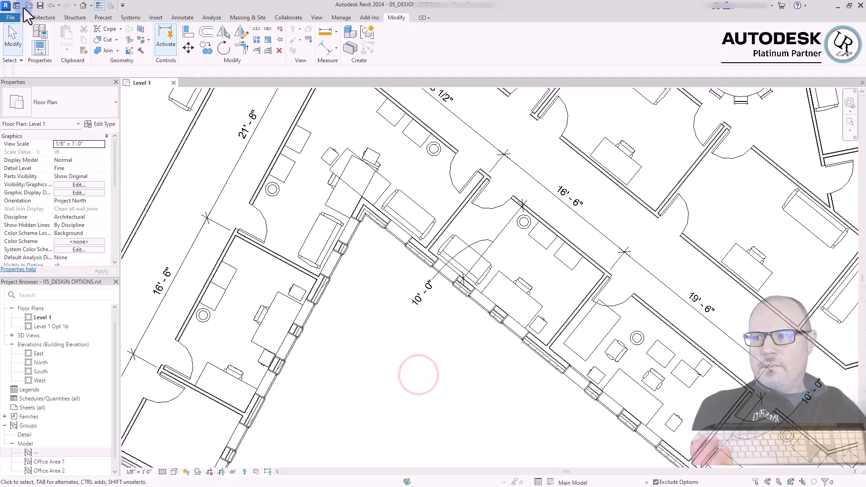
{"action": "left_click", "coordinate": [528, 299]}
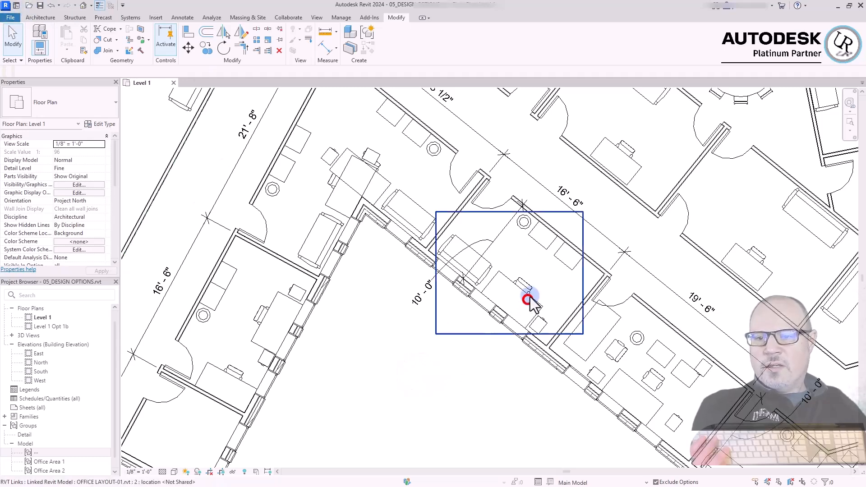
{"action": "left_click", "coordinate": [420, 378]}
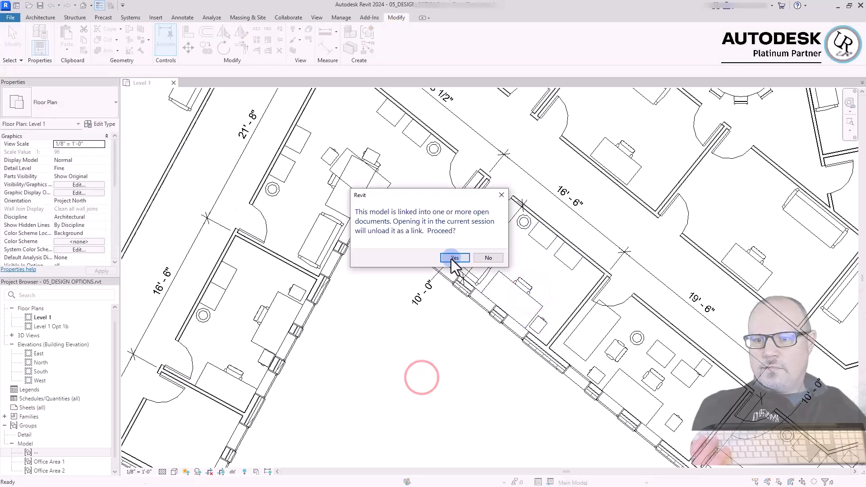
{"action": "left_click", "coordinate": [451, 263]}
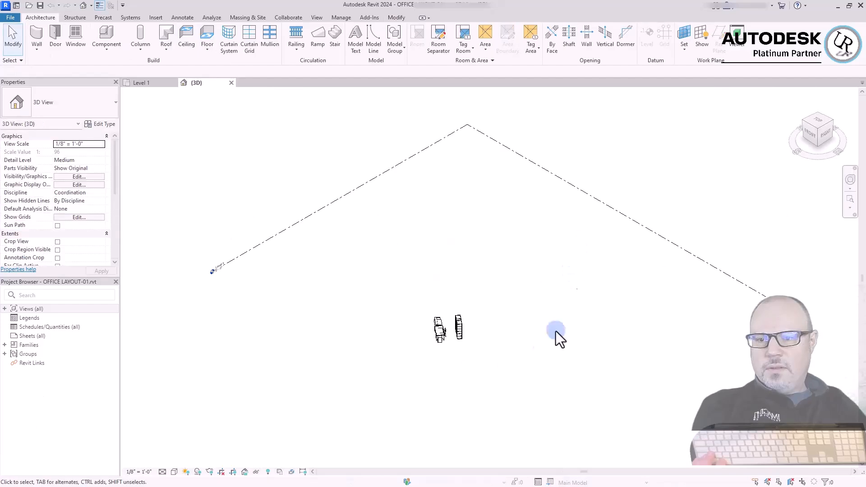
Move the 72" x 36" desk away from the sofa and file cabinet in the 3D view
{"action": "scroll", "coordinate": [446, 351], "scroll_direction": "up", "scroll_amount": 3}
{"action": "middle_click_drag", "start_coordinate": [446, 351], "coordinate": [513, 304], "text": "shift"}
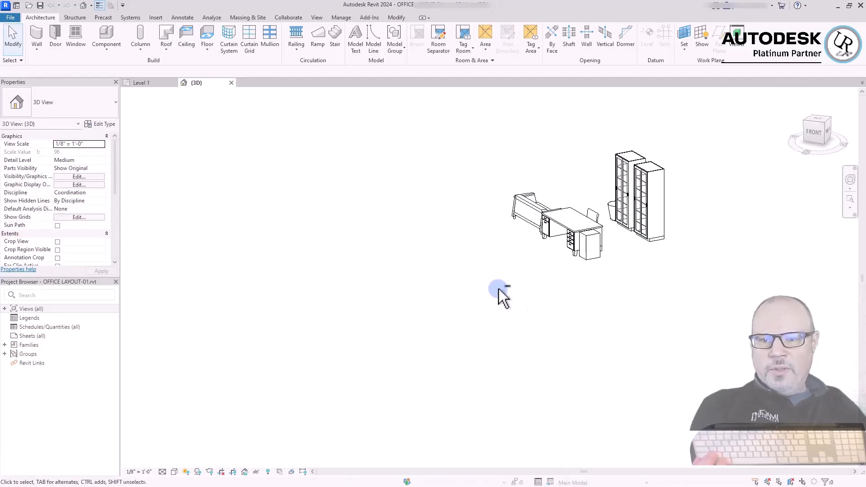
{"action": "scroll", "coordinate": [645, 230], "scroll_direction": "up", "scroll_amount": 3}
{"action": "left_click", "coordinate": [644, 234]}
{"action": "middle_click_drag", "start_coordinate": [453, 370], "coordinate": [326, 370], "text": "shift"}
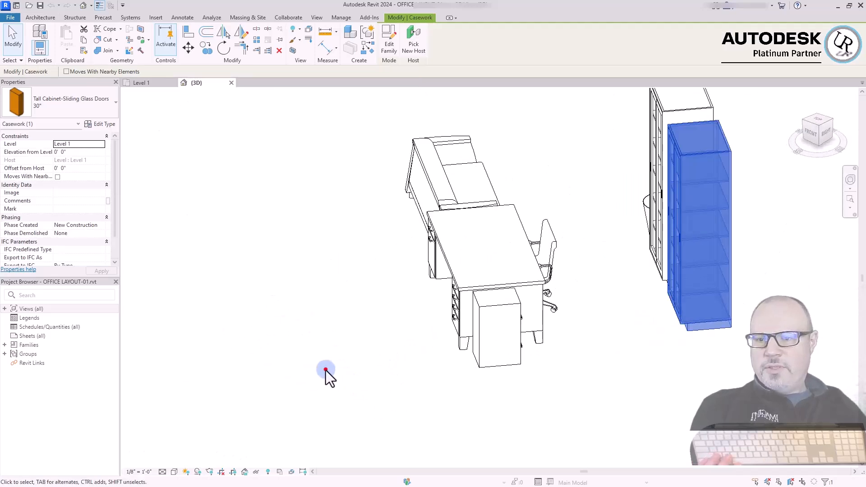
{"action": "left_click", "coordinate": [326, 370]}
{"action": "left_click", "coordinate": [468, 299]}
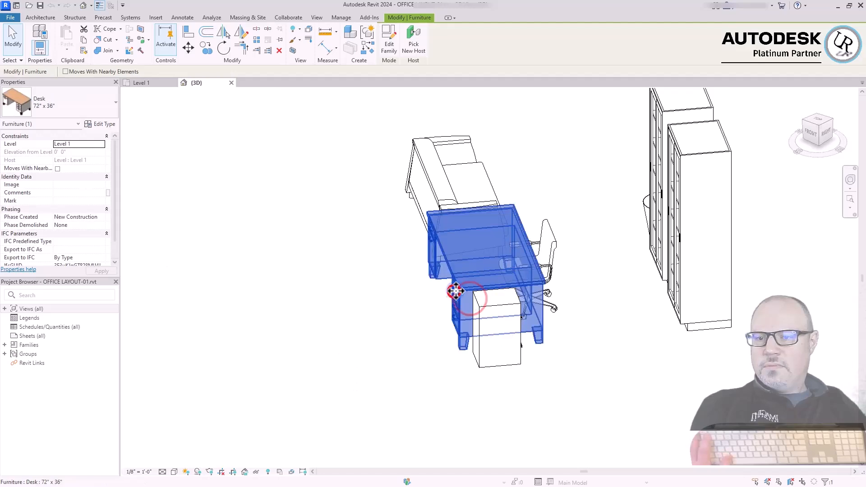
{"action": "key", "text": "ctrl+z"}
Open the Level 1 floor plan and move the 72" x 36" desk back between the sofa and the file cabinet
{"action": "double_click", "coordinate": [33, 308]}
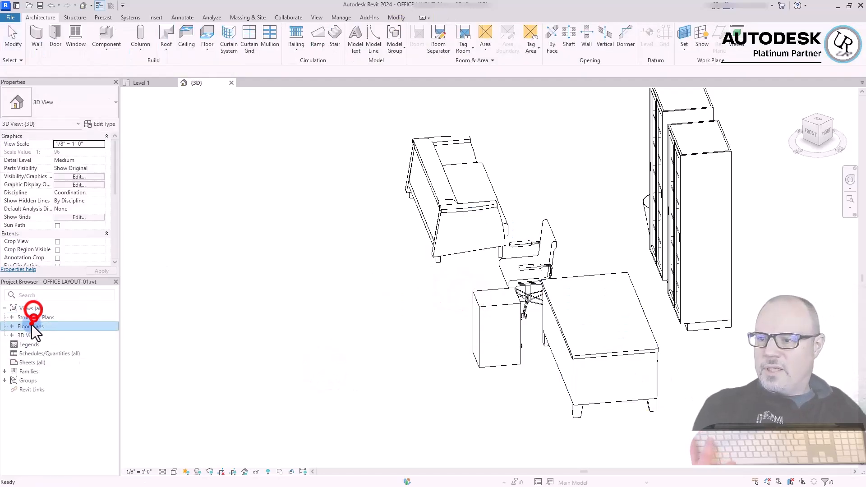
{"action": "double_click", "coordinate": [32, 325]}
{"action": "double_click", "coordinate": [42, 335]}
{"action": "left_click", "coordinate": [643, 435]}
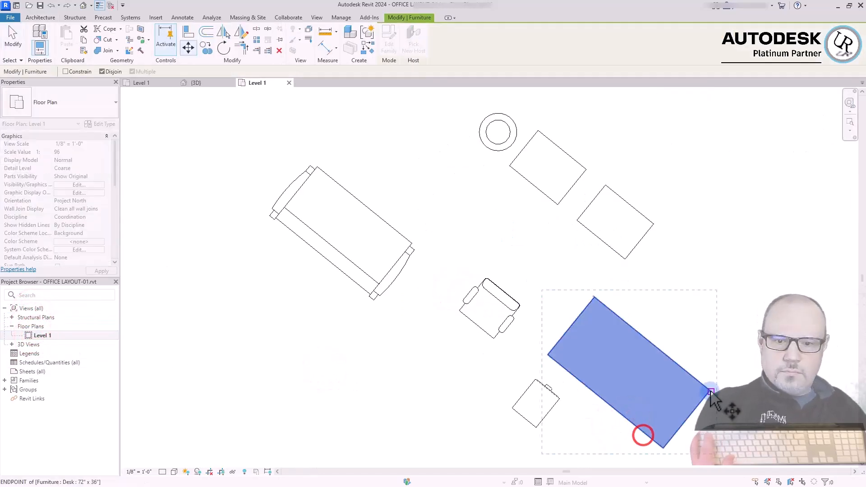
{"action": "left_click_drag", "start_coordinate": [710, 396], "coordinate": [547, 353]}
{"action": "left_click", "coordinate": [415, 427]}
Align the side of the second tall glass-door cabinet flush with the first cabinet in the 3D view
{"action": "key", "text": "ctrl+Tab"}
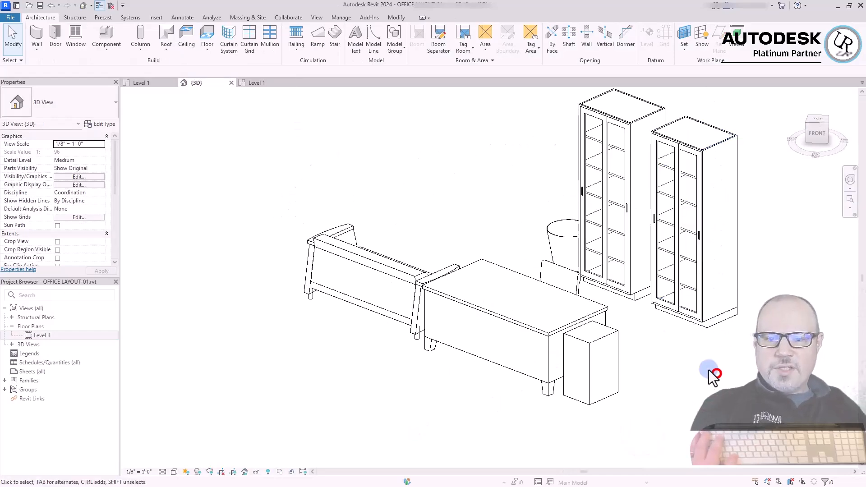
{"action": "key", "text": "a"}
{"action": "key", "text": "l"}
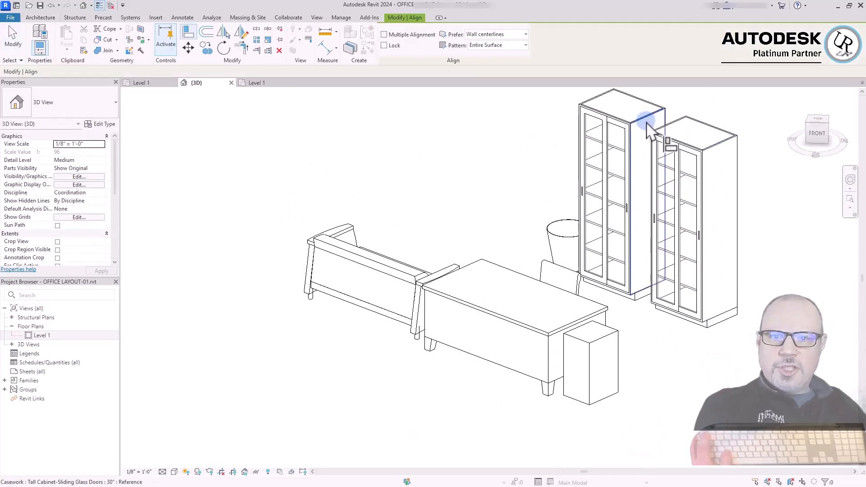
{"action": "left_click", "coordinate": [648, 124]}
{"action": "left_click", "coordinate": [659, 122]}
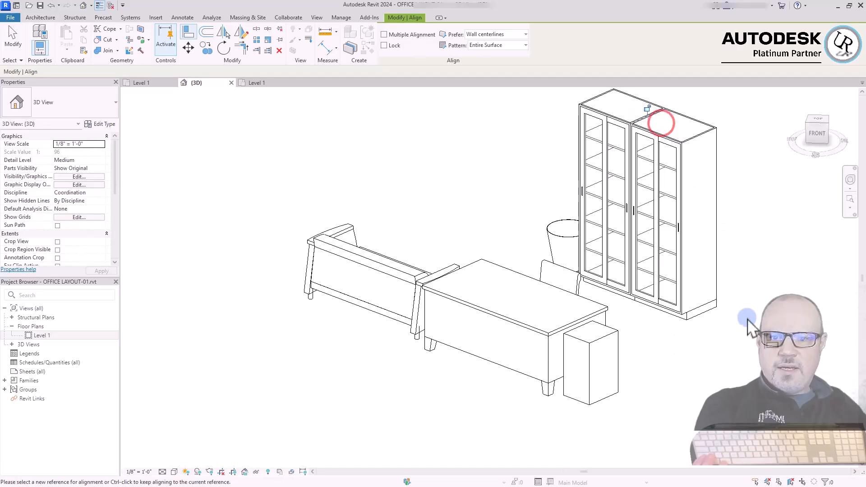
{"action": "key", "text": "Escape"}
Examine the rearranged office furniture in the 3D view
{"action": "scroll", "coordinate": [487, 352], "scroll_direction": "down", "scroll_amount": 3}
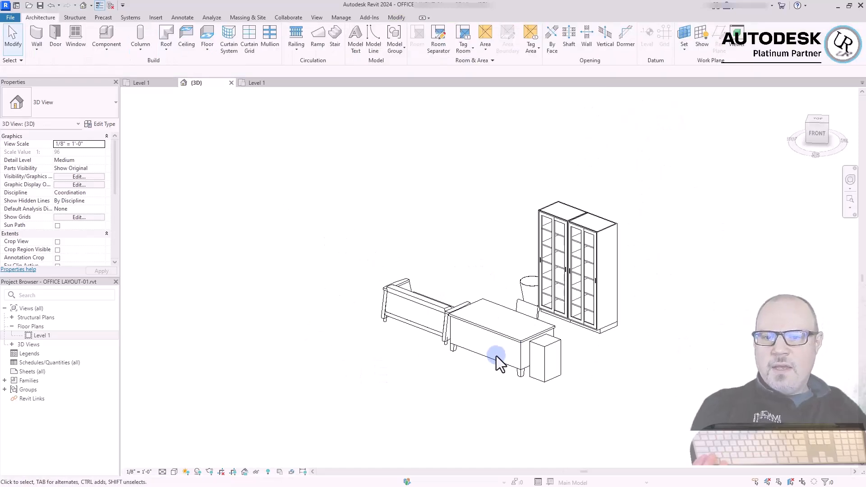
{"action": "scroll", "coordinate": [587, 329], "scroll_direction": "up", "scroll_amount": 2}
{"action": "middle_click_drag", "start_coordinate": [564, 409], "coordinate": [466, 427], "text": "shift"}
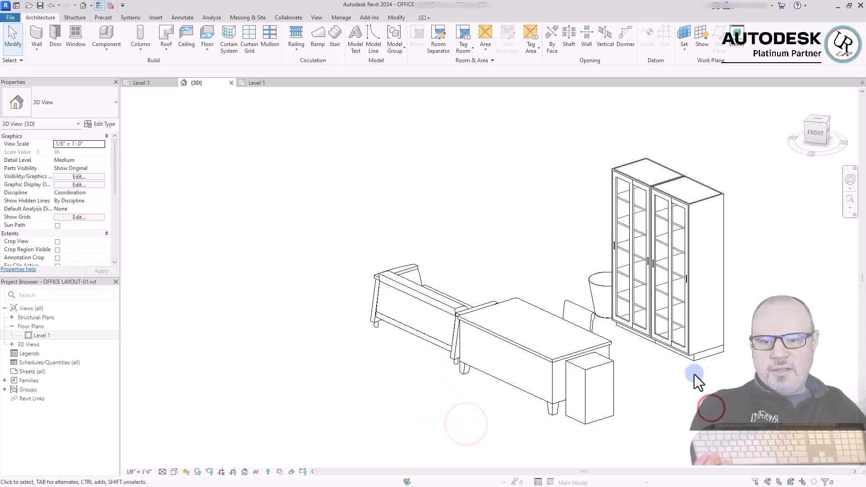
{"action": "middle_click_drag", "start_coordinate": [744, 325], "coordinate": [721, 354]}
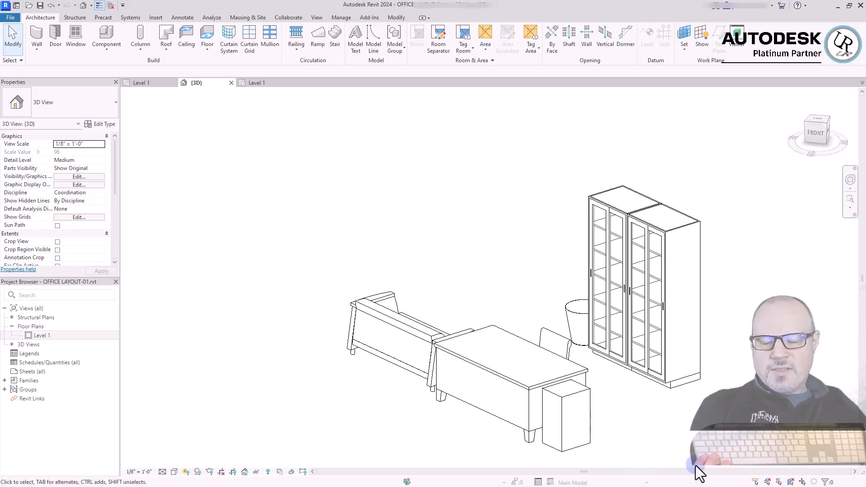
{"action": "middle_click_drag", "start_coordinate": [632, 394], "coordinate": [611, 376]}
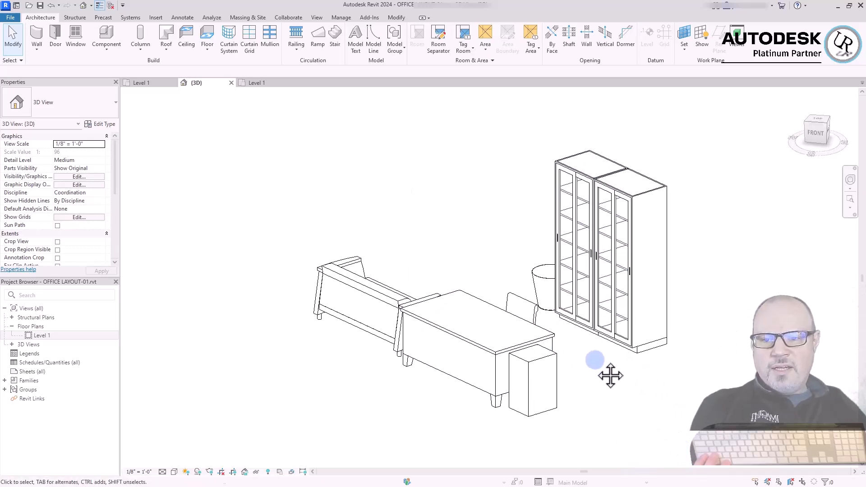
{"action": "left_click", "coordinate": [655, 397]}
{"action": "left_click", "coordinate": [481, 226]}
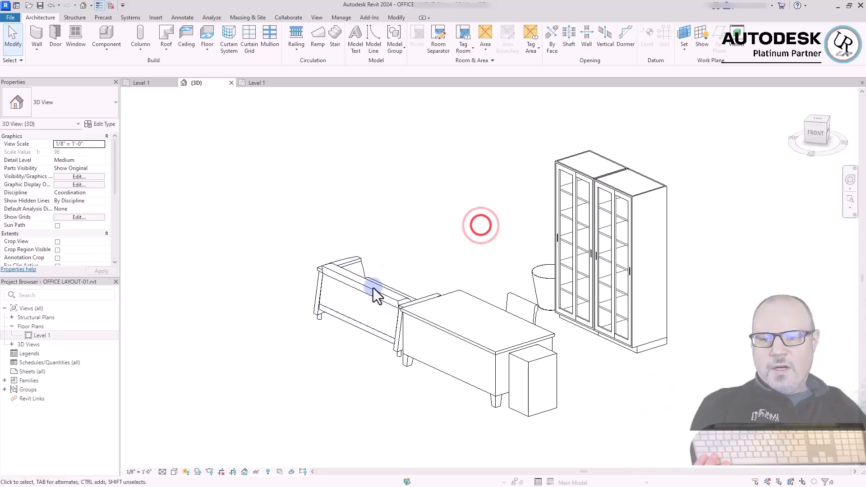
{"action": "left_click", "coordinate": [407, 221]}
{"action": "left_click", "coordinate": [508, 249]}
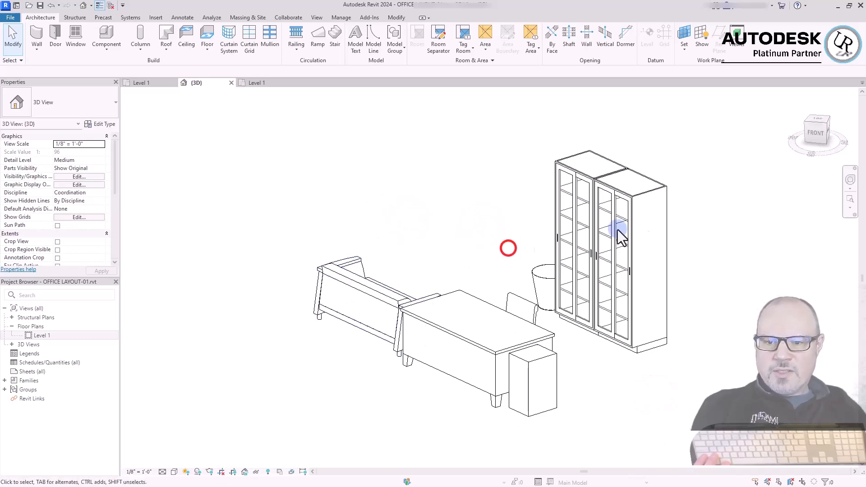
{"action": "left_click", "coordinate": [472, 193]}
{"action": "left_click", "coordinate": [344, 175]}
{"action": "left_click", "coordinate": [282, 163]}
{"action": "left_click", "coordinate": [277, 224]}
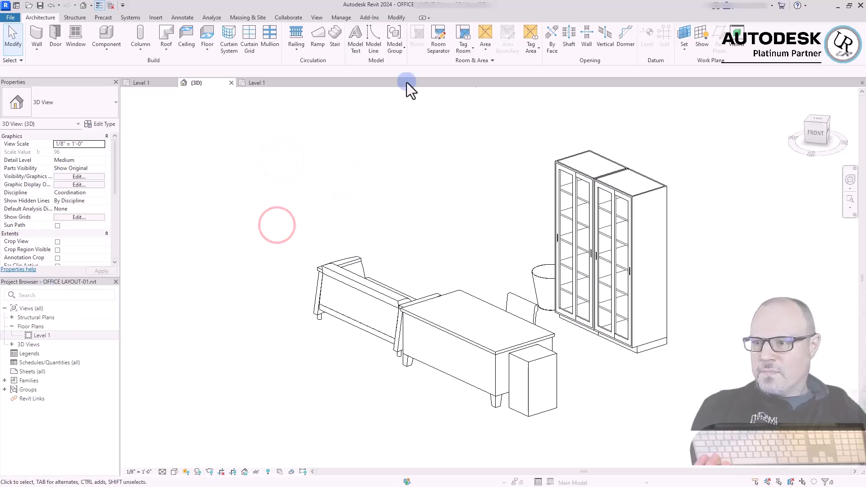
Draw a reference plane along the desk's long outer edge in the Level 1 plan and stretch both ends past the sofa and file cabinet
{"action": "key", "text": "ctrl+Tab"}
{"action": "scroll", "coordinate": [588, 273], "scroll_direction": "down", "scroll_amount": 2}
{"action": "left_click", "coordinate": [693, 297]}
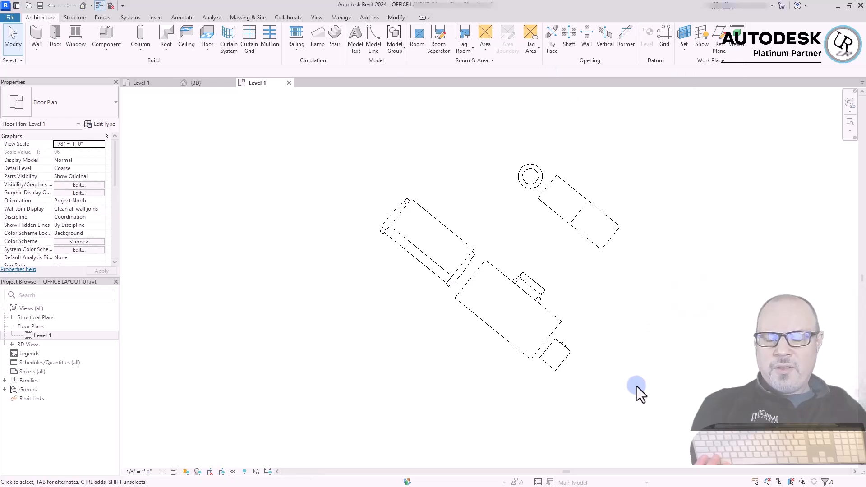
{"action": "left_click", "coordinate": [676, 276]}
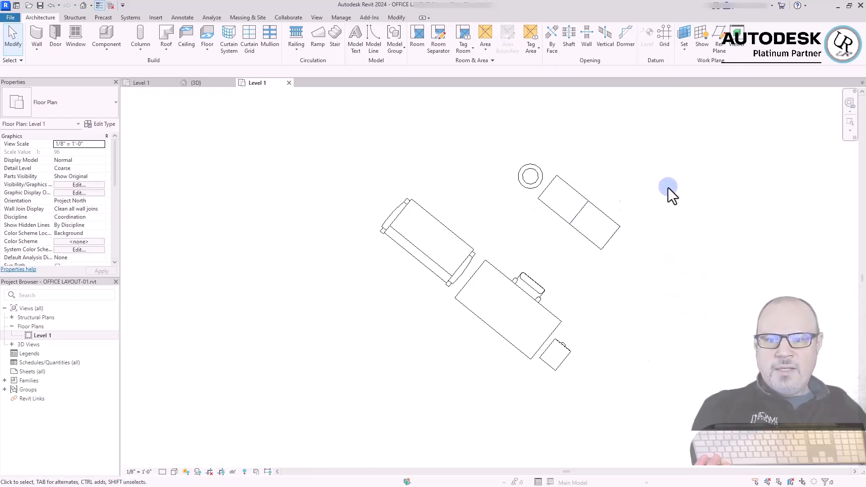
{"action": "left_click", "coordinate": [722, 41]}
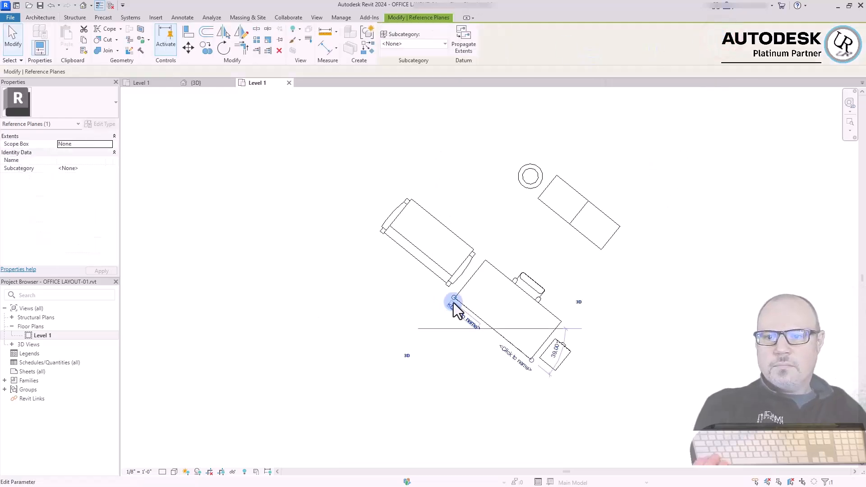
{"action": "left_click_drag", "start_coordinate": [454, 297], "coordinate": [334, 188]}
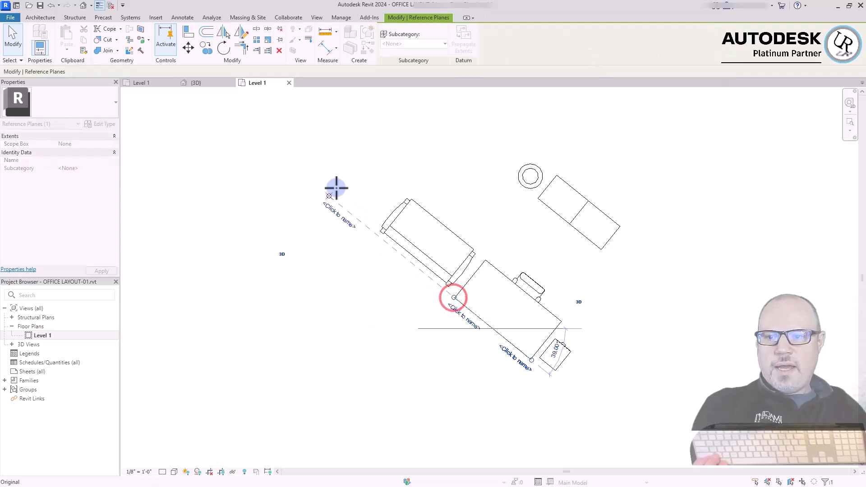
{"action": "left_click", "coordinate": [525, 375]}
{"action": "left_click_drag", "start_coordinate": [532, 360], "coordinate": [653, 435]}
{"action": "left_click", "coordinate": [614, 391]}
{"action": "left_click", "coordinate": [596, 410]}
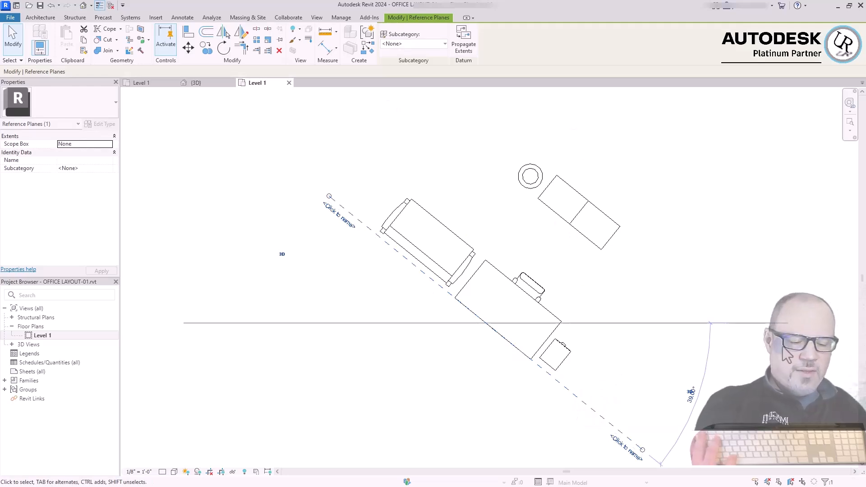
{"action": "left_click", "coordinate": [732, 282]}
Offset a copy of the reference plane 10' to behind the tall cabinets and draw a perpendicular reference plane beyond the file cabinet
{"action": "key", "text": "r"}
{"action": "key", "text": "p"}
{"action": "key", "text": "o"}
{"action": "key", "text": "f"}
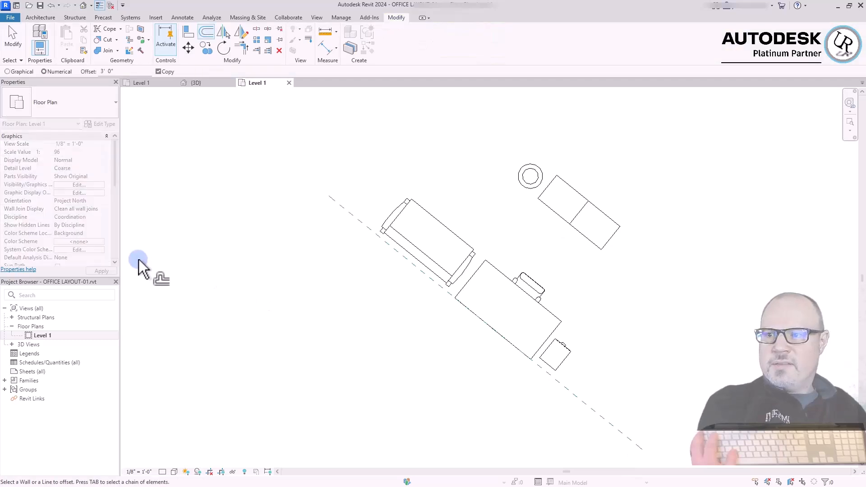
{"action": "left_click", "coordinate": [123, 71]}
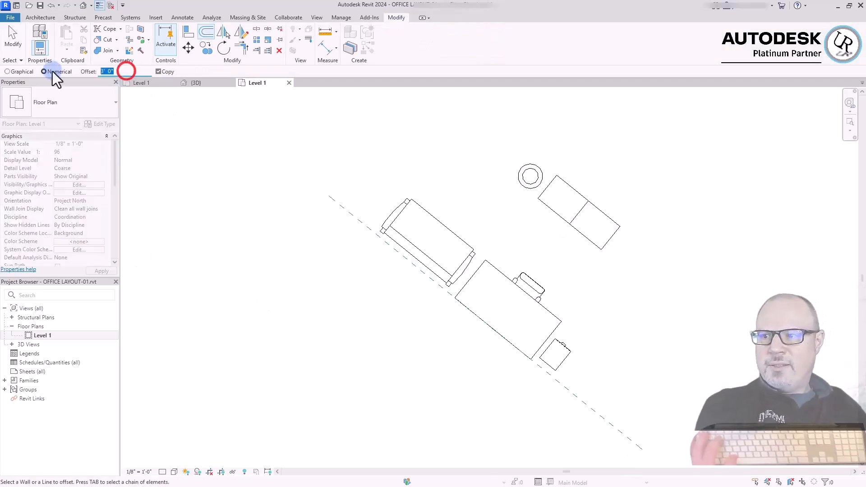
{"action": "type", "text": "10"}
{"action": "left_click", "coordinate": [710, 292]}
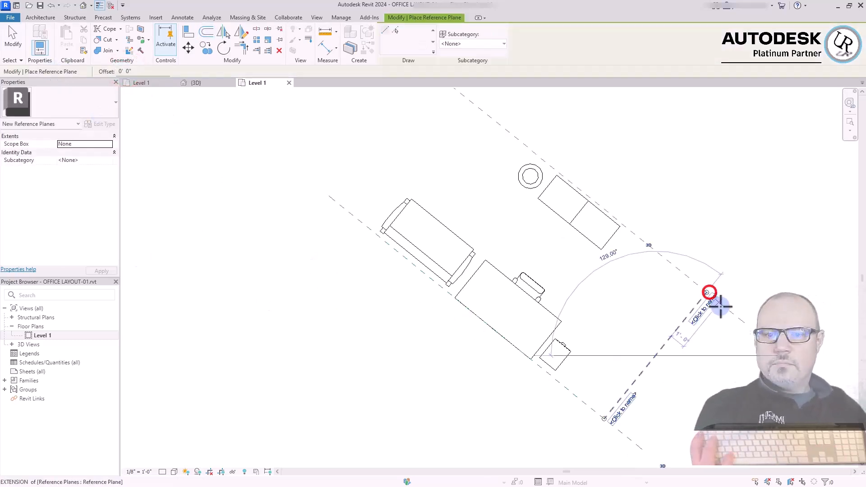
{"action": "key", "text": "Escape"}
{"action": "key", "text": "Escape"}
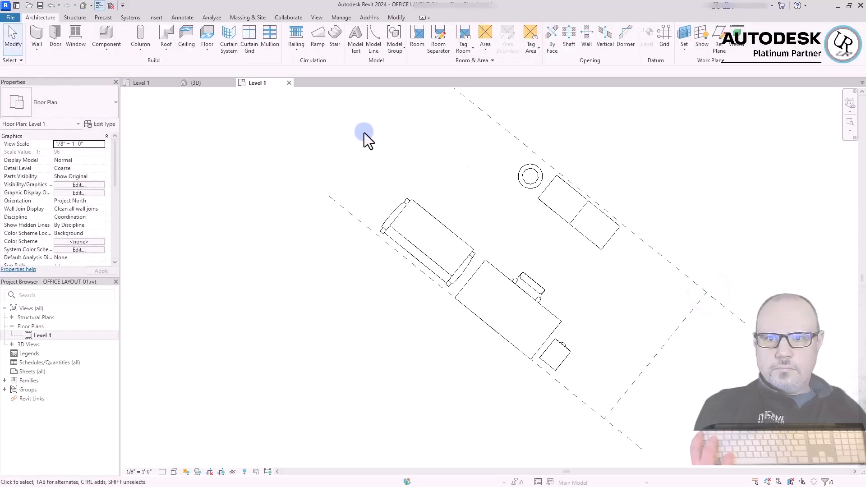
Add a parallel reference plane at a 20' offset from the perpendicular one, on the far side of the sofa
{"action": "left_click", "coordinate": [721, 47]}
{"action": "left_click", "coordinate": [141, 69]}
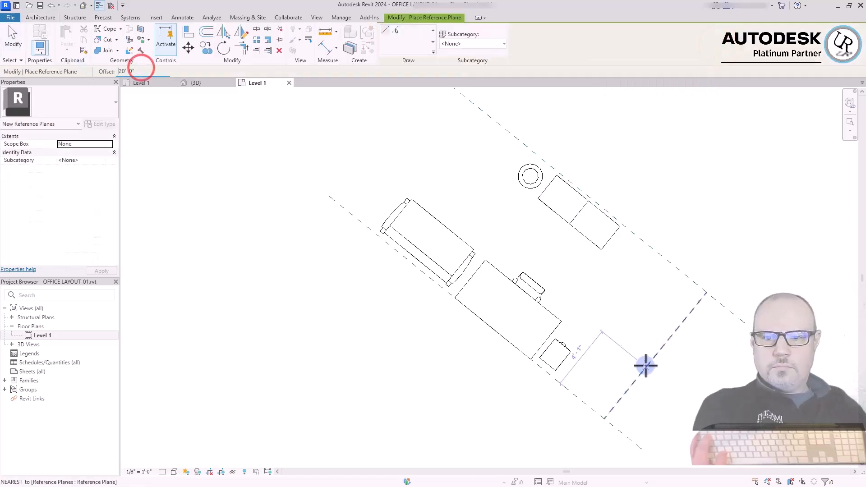
{"action": "scroll", "coordinate": [650, 370], "scroll_direction": "down", "scroll_amount": 1}
{"action": "left_click", "coordinate": [395, 30]}
{"action": "left_click", "coordinate": [669, 336]}
{"action": "key", "text": "Escape"}
{"action": "key", "text": "Escape"}
Save OFFICE LAYOUT-01.rvt and close its Level 1 and 3D views to return to the host project
{"action": "left_click", "coordinate": [402, 343]}
{"action": "left_click", "coordinate": [401, 152]}
{"action": "left_click", "coordinate": [262, 178]}
{"action": "left_click", "coordinate": [179, 180]}
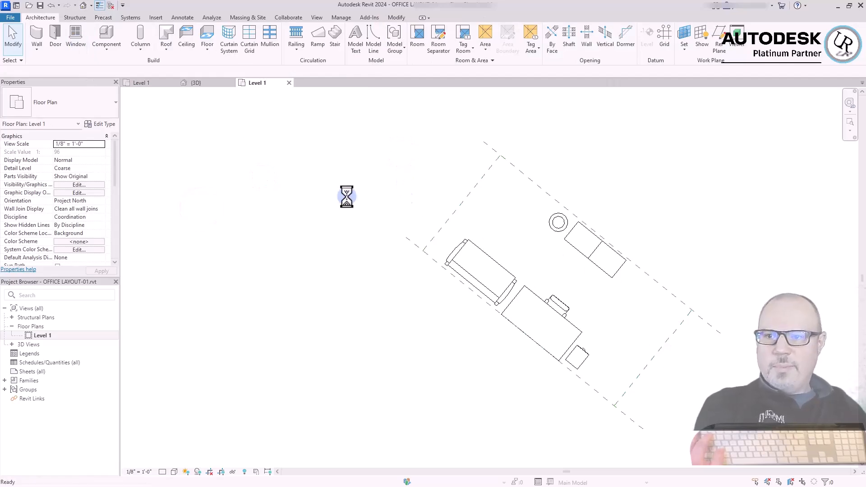
{"action": "left_click", "coordinate": [289, 83]}
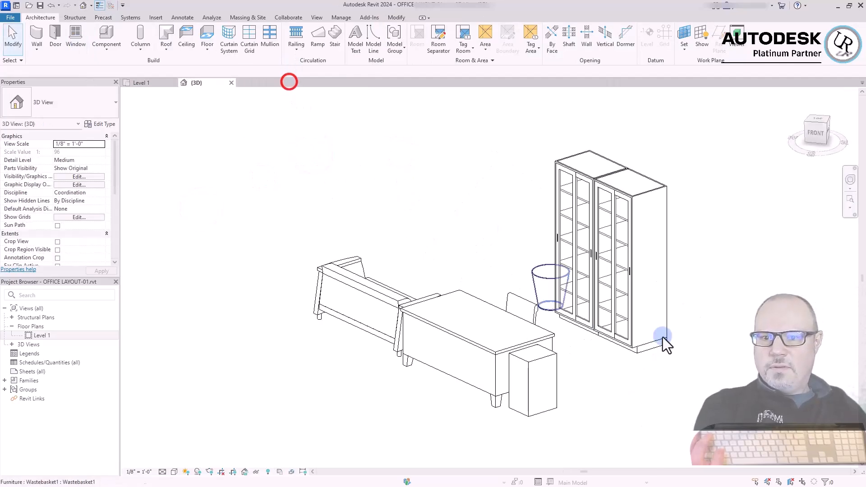
{"action": "left_click", "coordinate": [231, 83]}
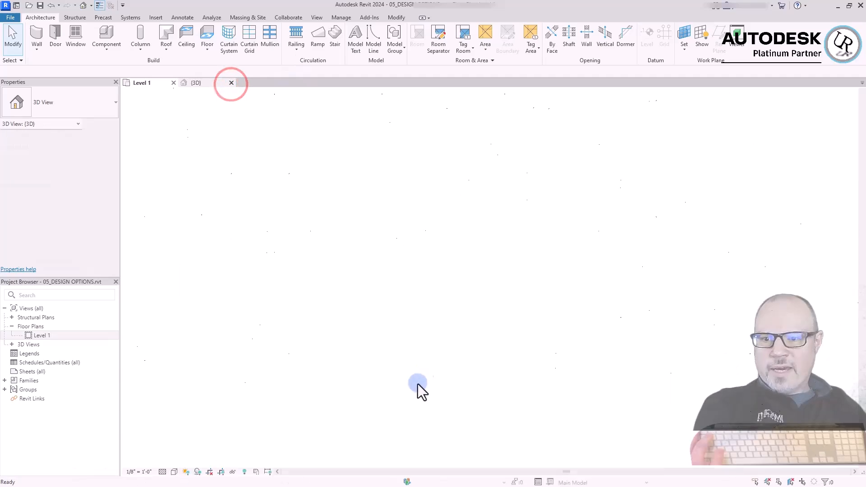
Reload the OFFICE LAYOUT-01.rvt link in the host project
{"action": "left_click", "coordinate": [455, 381]}
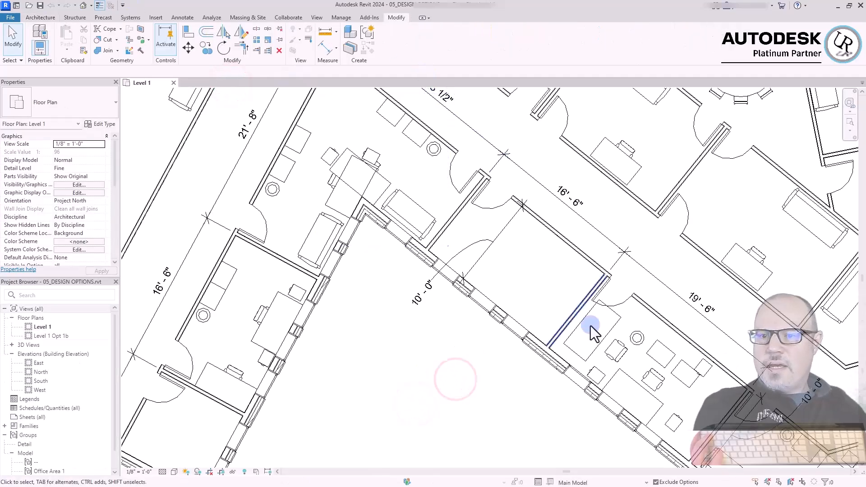
{"action": "left_click", "coordinate": [520, 393]}
{"action": "left_click", "coordinate": [413, 383]}
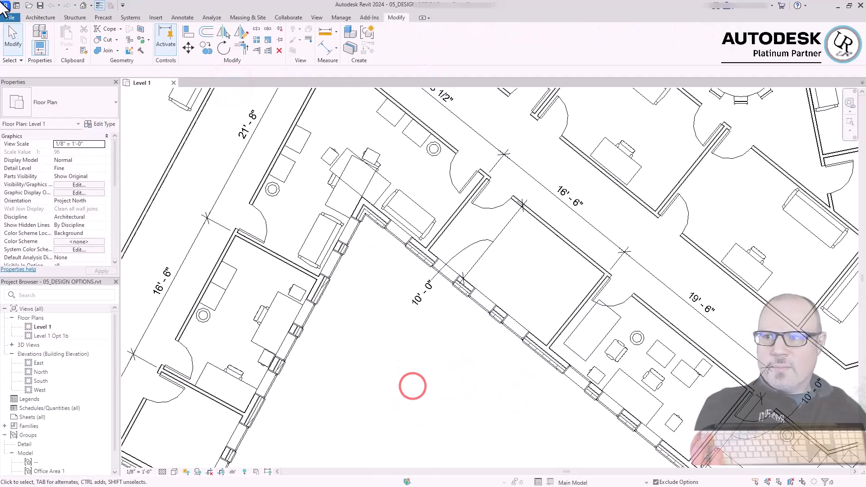
{"action": "left_click", "coordinate": [156, 17]}
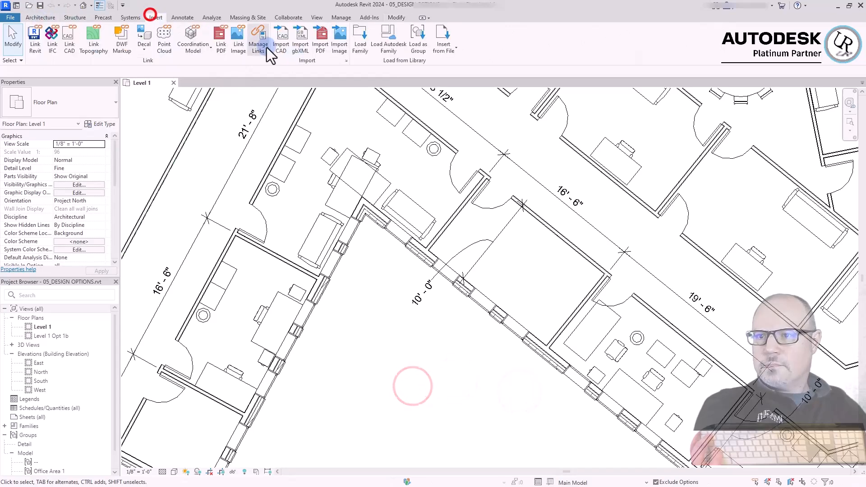
{"action": "left_click", "coordinate": [255, 43]}
{"action": "left_click", "coordinate": [491, 189]}
{"action": "left_click", "coordinate": [674, 353]}
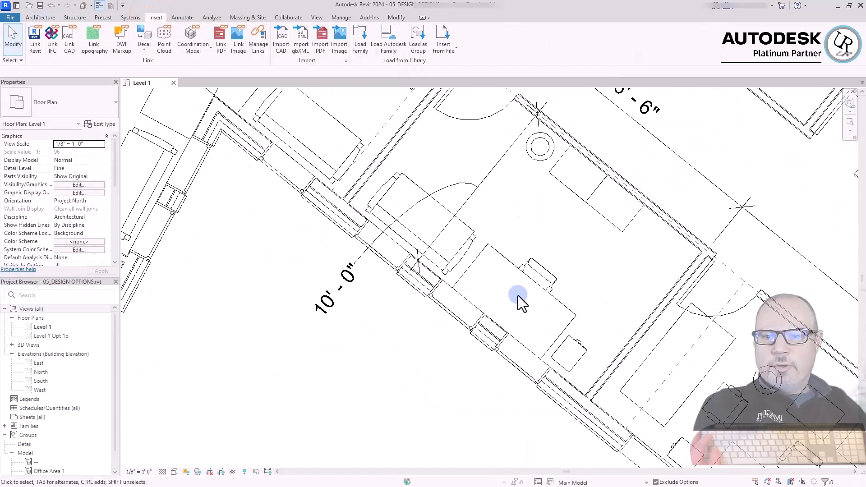
Check the reloaded furniture layout and its reference planes in the 16'-6" office against the neighbouring offices
{"action": "left_click", "coordinate": [543, 270]}
{"action": "left_click", "coordinate": [444, 379]}
{"action": "scroll", "coordinate": [318, 317], "scroll_direction": "down", "scroll_amount": 3}
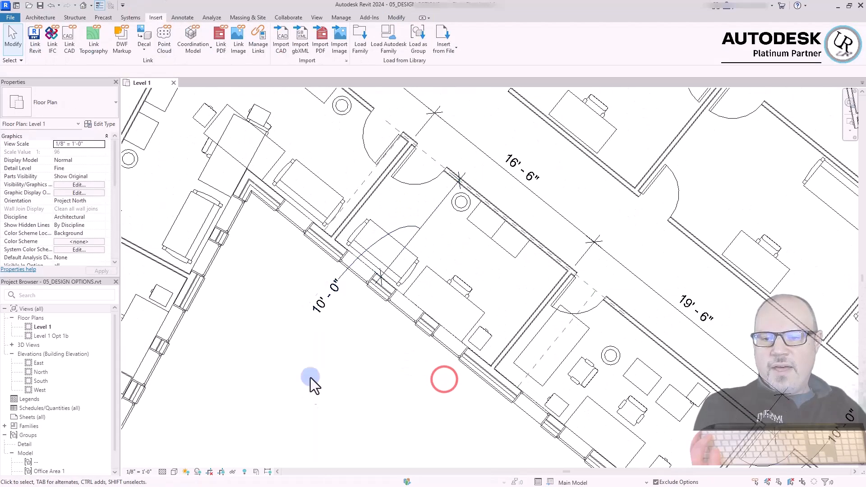
{"action": "scroll", "coordinate": [332, 393], "scroll_direction": "down", "scroll_amount": 1}
{"action": "left_click", "coordinate": [333, 394]}
{"action": "scroll", "coordinate": [469, 317], "scroll_direction": "down", "scroll_amount": 2}
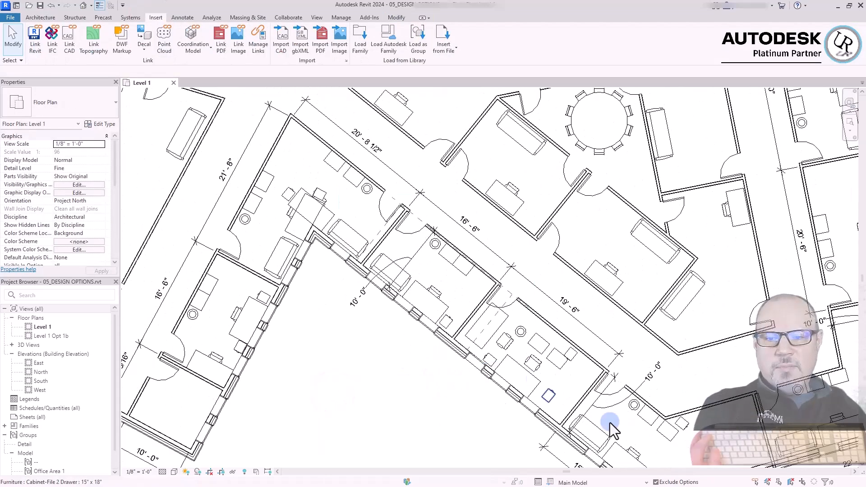
{"action": "left_click", "coordinate": [504, 440]}
Review the remaining office layouts around the building and the complete Level 1 floor plan
{"action": "middle_click_drag", "start_coordinate": [708, 464], "coordinate": [679, 367]}
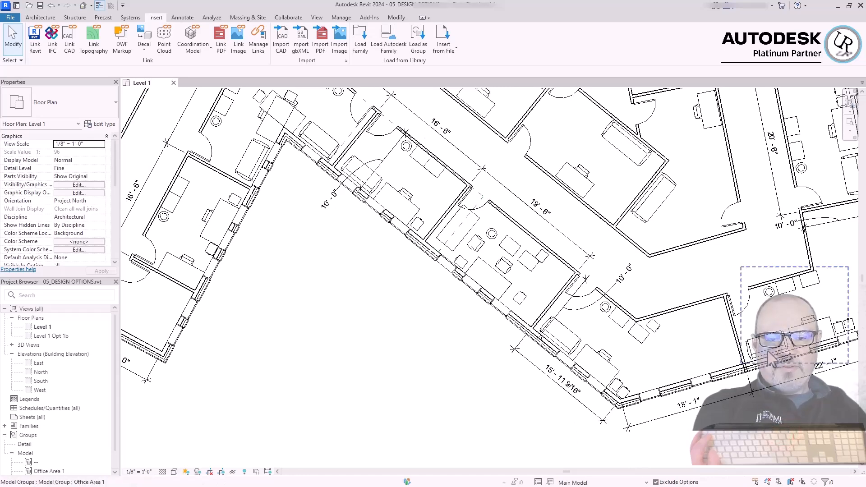
{"action": "middle_click_drag", "start_coordinate": [796, 299], "coordinate": [766, 295]}
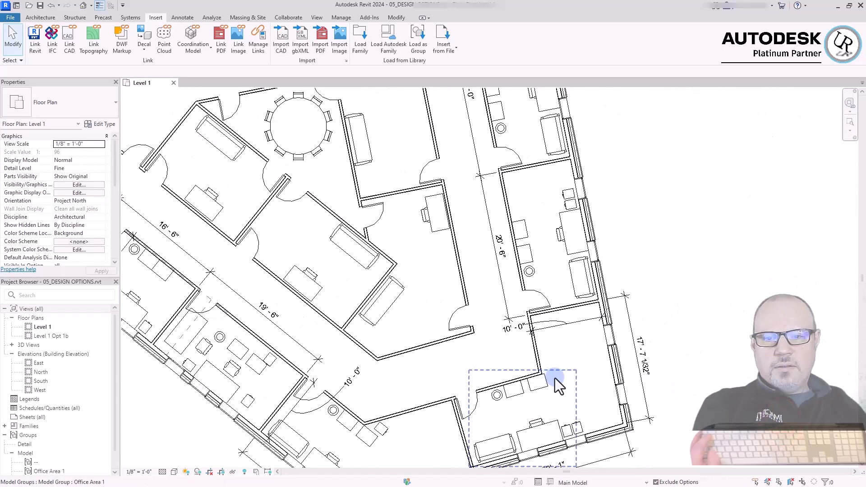
{"action": "left_click", "coordinate": [661, 250]}
{"action": "middle_click_drag", "start_coordinate": [584, 153], "coordinate": [618, 415]}
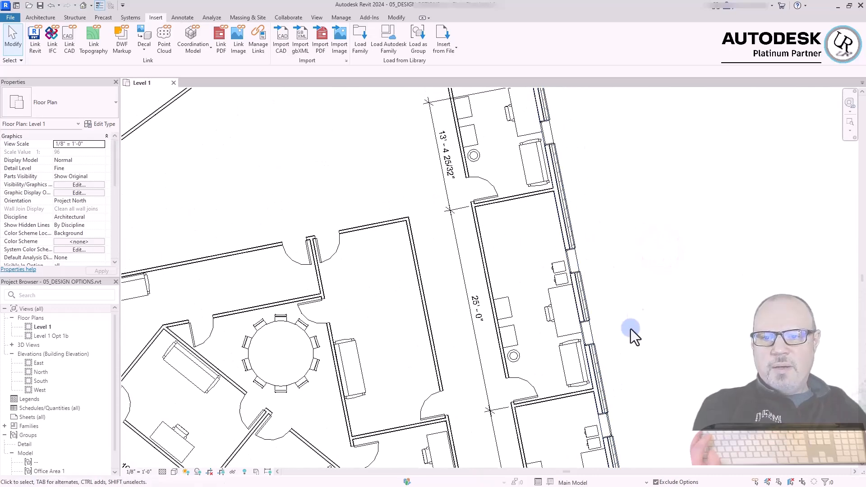
{"action": "middle_click_drag", "start_coordinate": [519, 198], "coordinate": [800, 21]}
{"action": "middle_click_drag", "start_coordinate": [353, 381], "coordinate": [667, 203]}
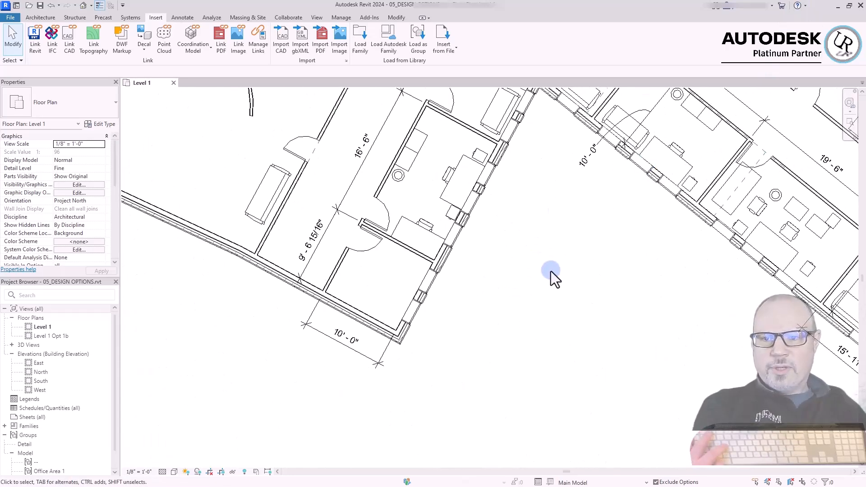
{"action": "middle_click", "coordinate": [595, 272]}
{"action": "middle_click", "coordinate": [595, 272]}
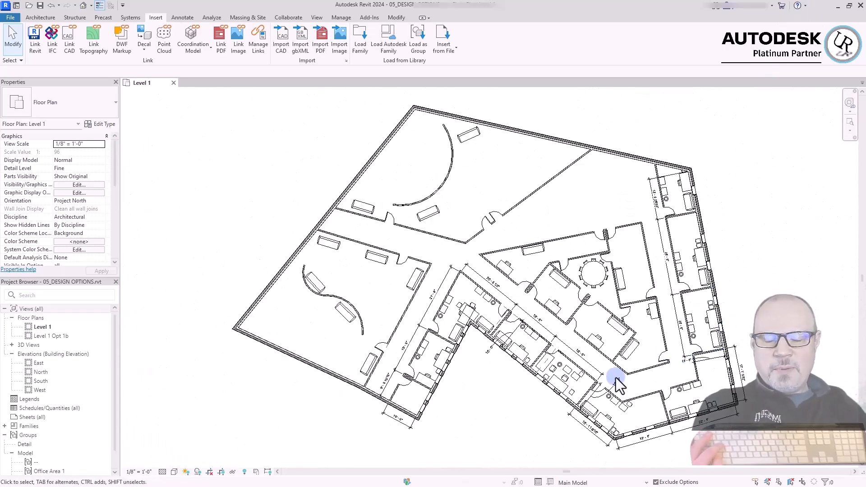
{"action": "left_click", "coordinate": [506, 408]}
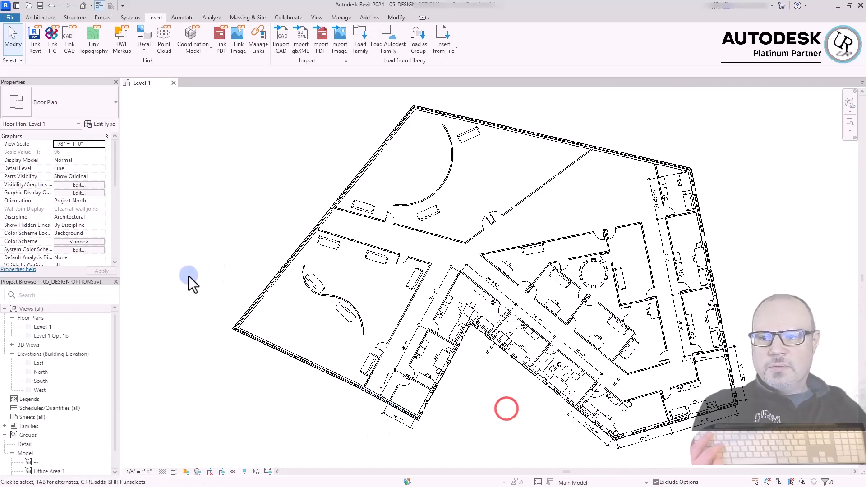
{"action": "left_click", "coordinate": [193, 261]}
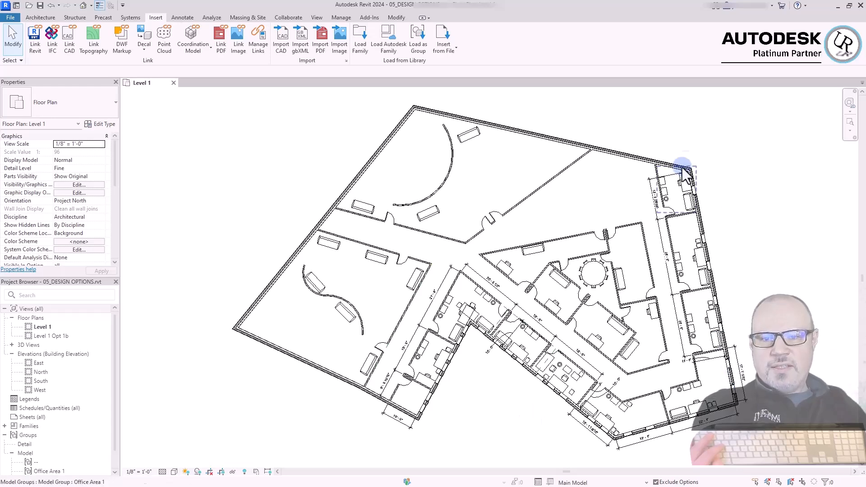
{"action": "left_click", "coordinate": [766, 279]}
{"action": "scroll", "coordinate": [735, 362], "scroll_direction": "up", "scroll_amount": 2}
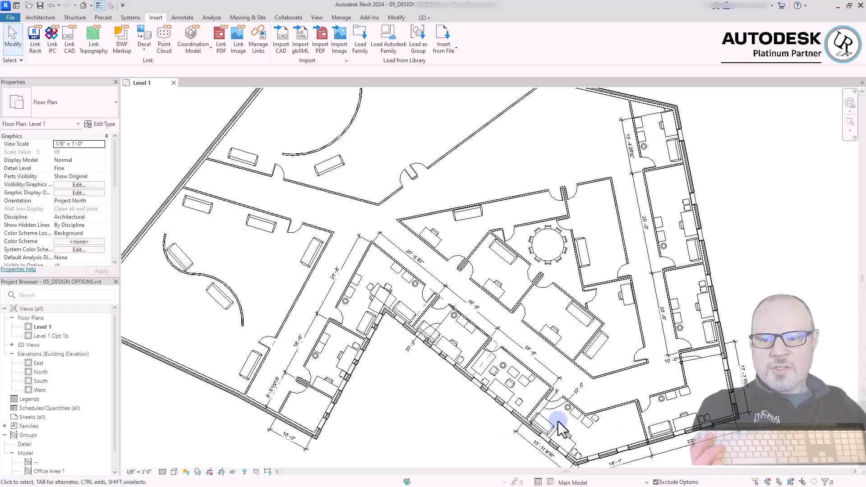
{"action": "left_click", "coordinate": [391, 422]}
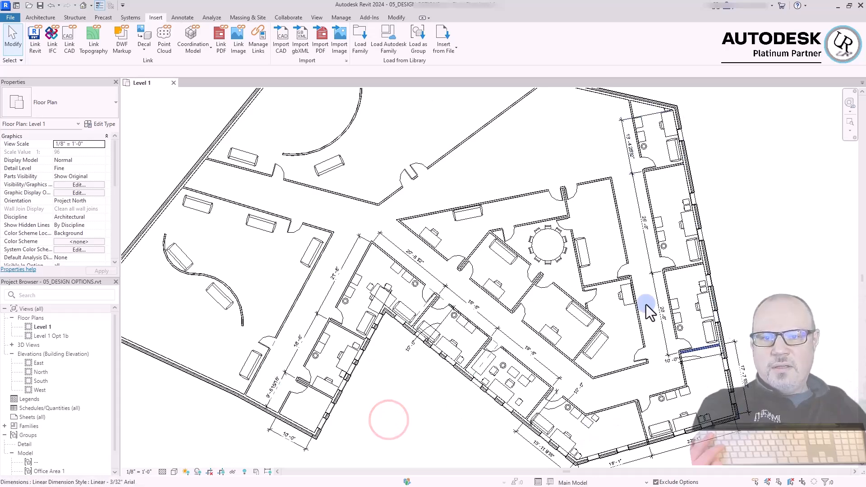
{"action": "left_click", "coordinate": [738, 210]}
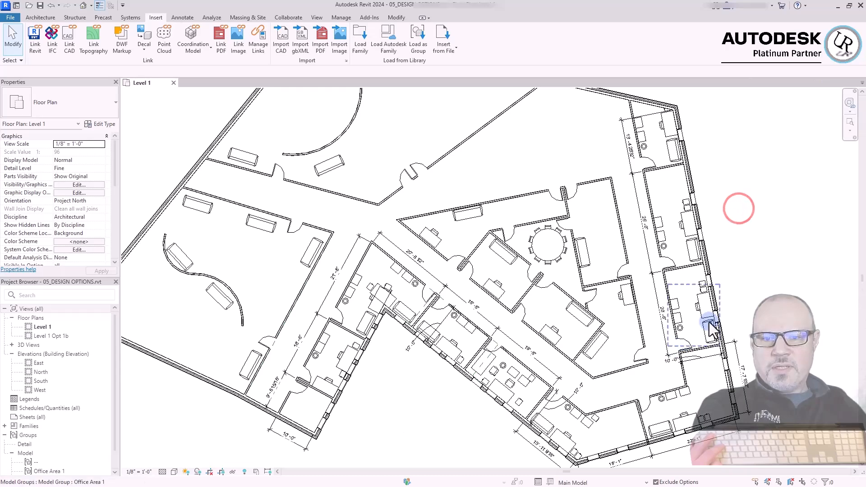
{"action": "left_click", "coordinate": [429, 431]}
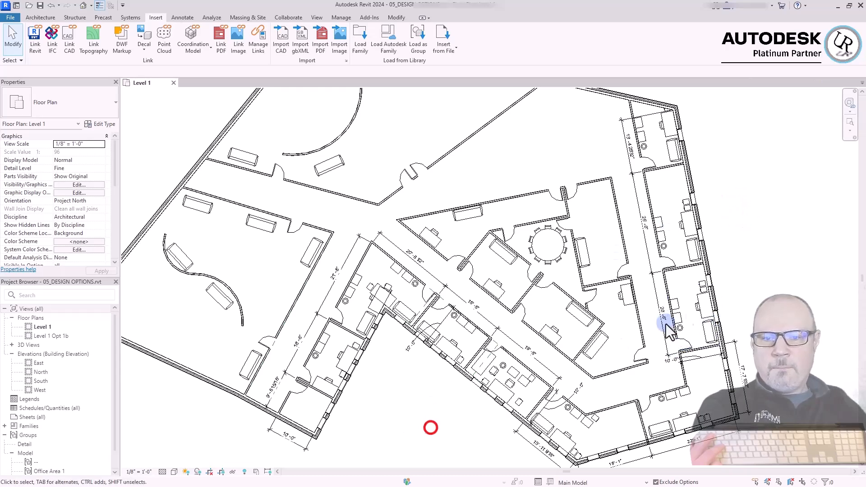
{"action": "left_click", "coordinate": [765, 275]}
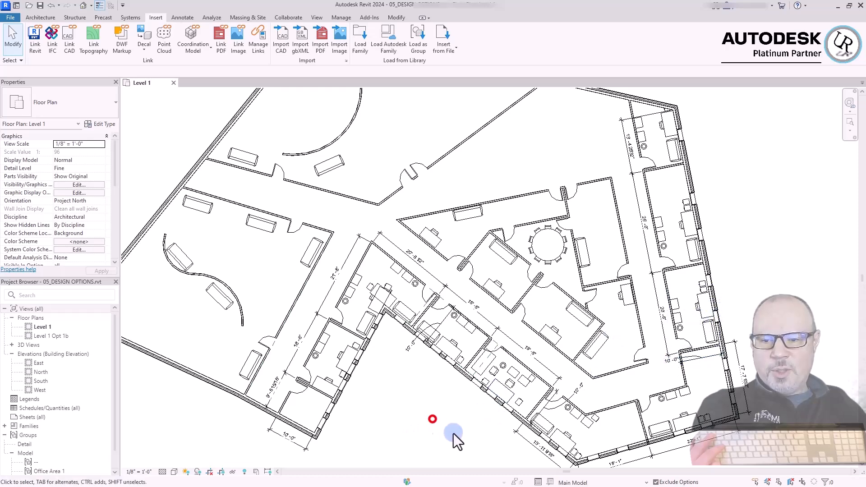
{"action": "left_click", "coordinate": [749, 278]}
{"action": "left_click", "coordinate": [749, 278]}
{"action": "left_click", "coordinate": [749, 276]}
{"action": "left_click", "coordinate": [755, 276]}
{"action": "left_click", "coordinate": [758, 278]}
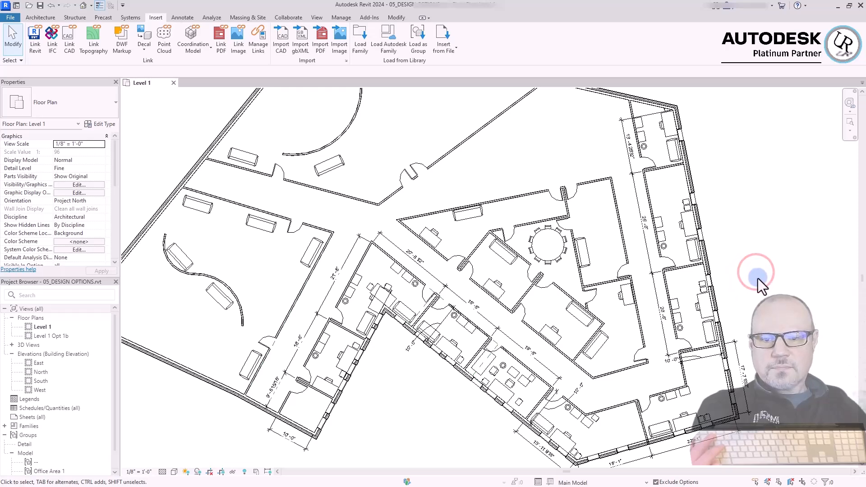
{"action": "left_click", "coordinate": [757, 251]}
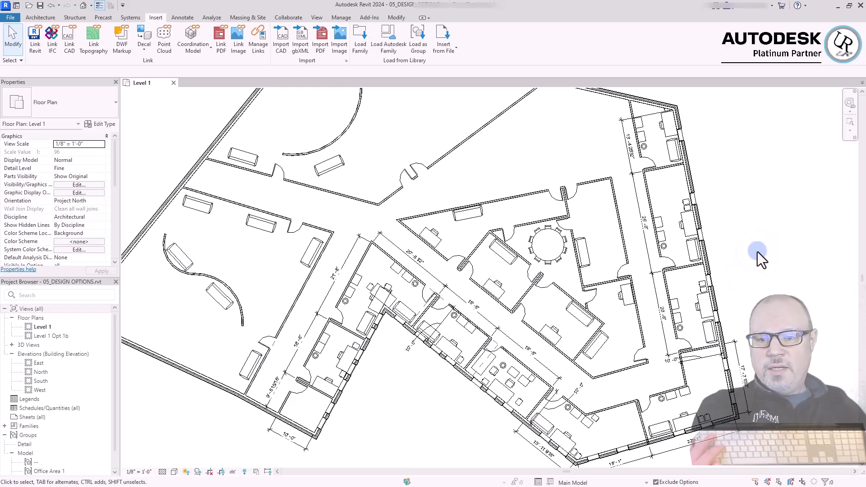
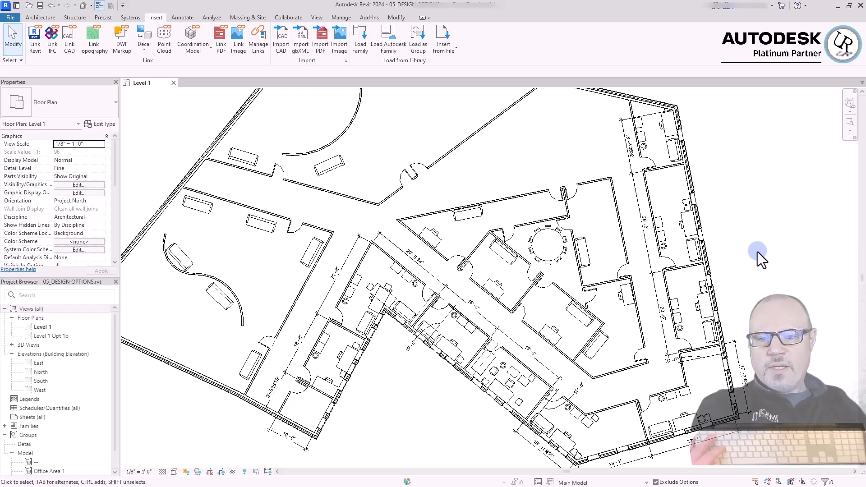
Exclude the 15" x 18" file cabinet beside the overlapping desks in the corner office from its Office Area 1 group instance
{"action": "left_click", "coordinate": [381, 409]}
{"action": "scroll", "coordinate": [341, 315], "scroll_direction": "up", "scroll_amount": 4}
{"action": "left_click", "coordinate": [370, 266]}
{"action": "scroll", "coordinate": [370, 266], "scroll_direction": "up", "scroll_amount": 2}
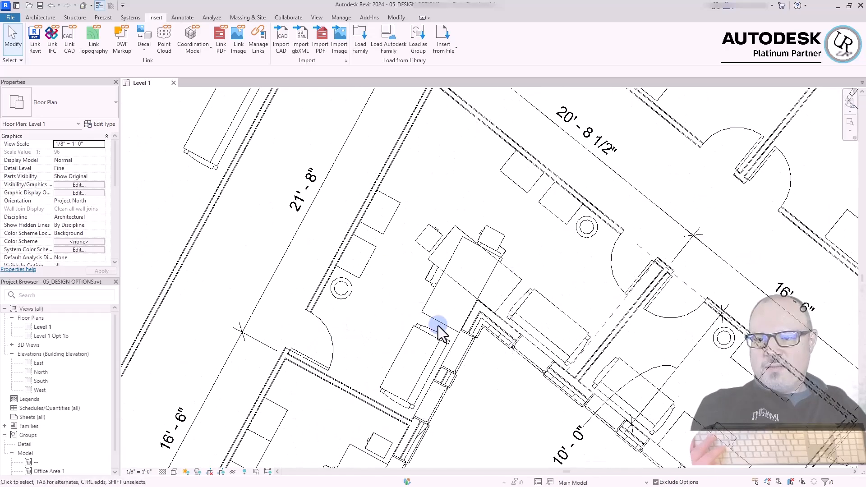
{"action": "left_click", "coordinate": [426, 299]}
{"action": "left_click_drag", "start_coordinate": [427, 299], "coordinate": [521, 276]}
{"action": "key", "text": "space"}
{"action": "left_click", "coordinate": [490, 417]}
{"action": "scroll", "coordinate": [413, 250], "scroll_direction": "up", "scroll_amount": 3}
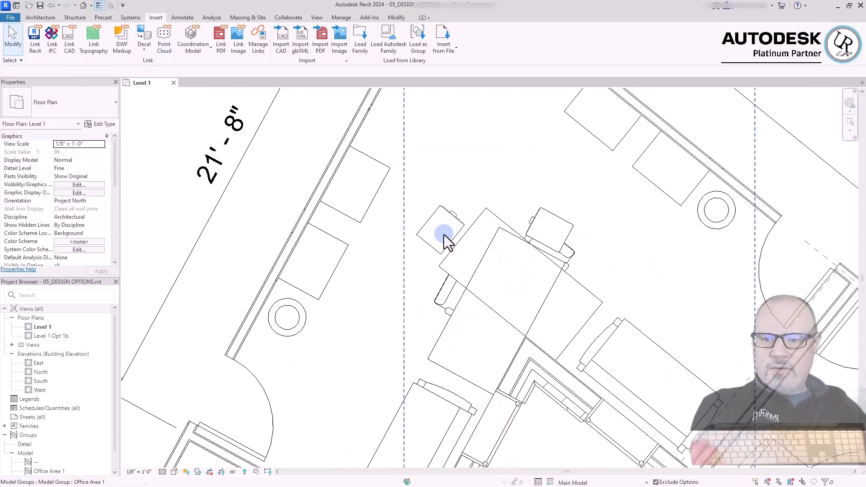
{"action": "key", "text": "Tab"}
{"action": "left_click", "coordinate": [450, 216]}
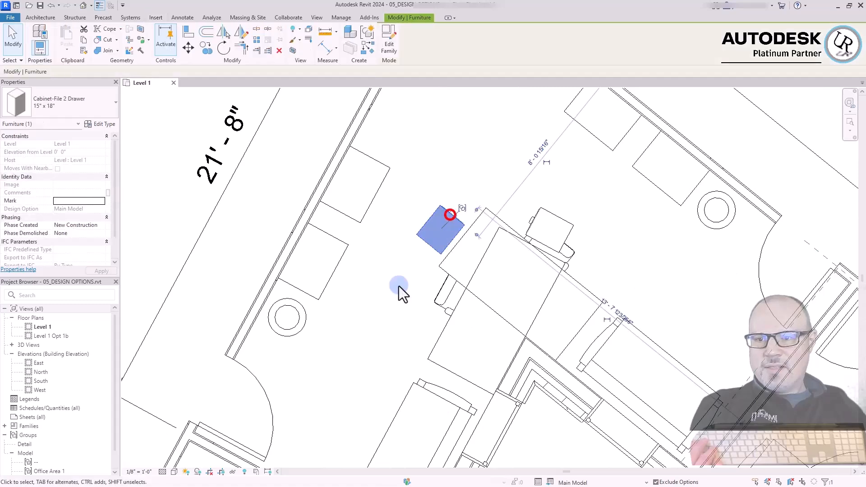
{"action": "left_click", "coordinate": [461, 209]}
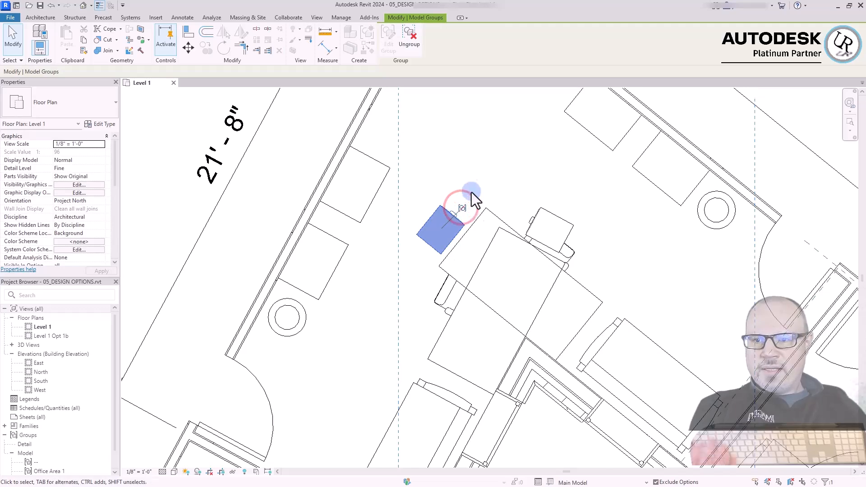
{"action": "left_click", "coordinate": [481, 159]}
Exclude the file cabinet of the other overlapping Office Area 1 group instance in the corner office
{"action": "scroll", "coordinate": [412, 226], "scroll_direction": "down", "scroll_amount": 2}
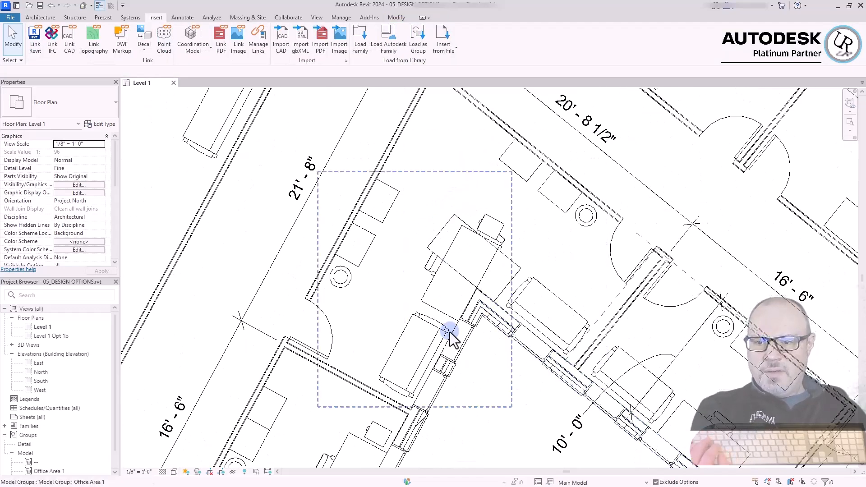
{"action": "left_click", "coordinate": [498, 223]}
{"action": "key", "text": "Tab"}
{"action": "left_click", "coordinate": [498, 223]}
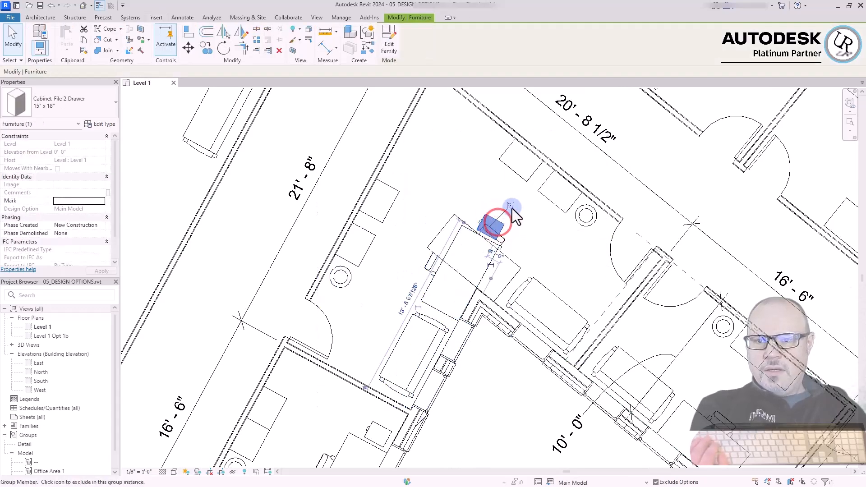
{"action": "left_click", "coordinate": [511, 207]}
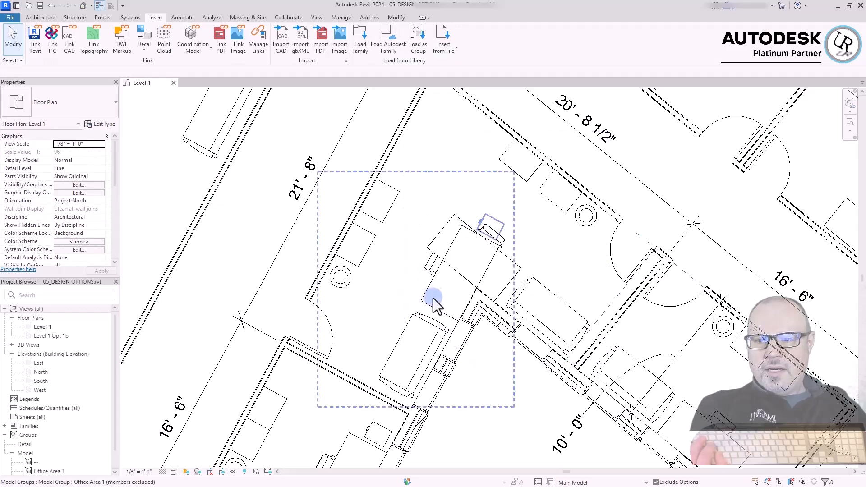
Exclude the desk running along the 21'-8" side of the corner office from its group instance
{"action": "left_click", "coordinate": [432, 287]}
{"action": "key", "text": "Tab"}
{"action": "left_click", "coordinate": [431, 286]}
{"action": "left_click", "coordinate": [480, 253]}
{"action": "left_click", "coordinate": [516, 421]}
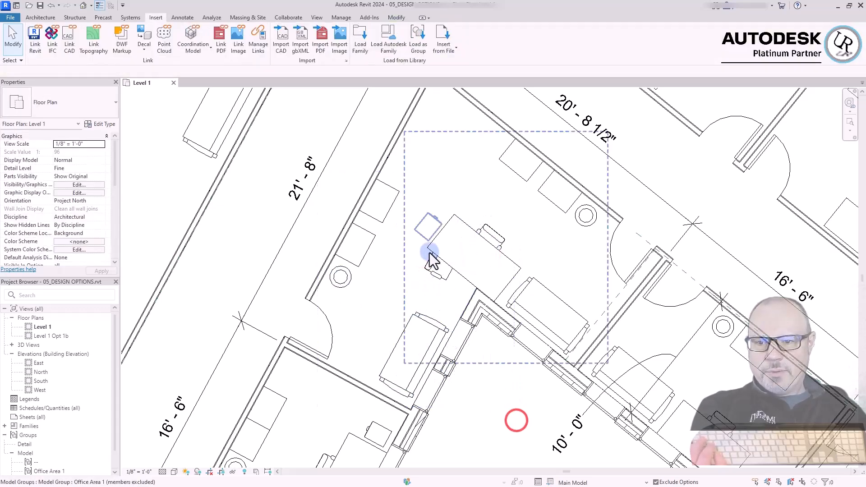
Exclude the remaining 72" x 36" desk in the corner office from its Office Area 1 group instance
{"action": "left_click", "coordinate": [456, 218]}
{"action": "key", "text": "Tab"}
{"action": "left_click", "coordinate": [457, 217]}
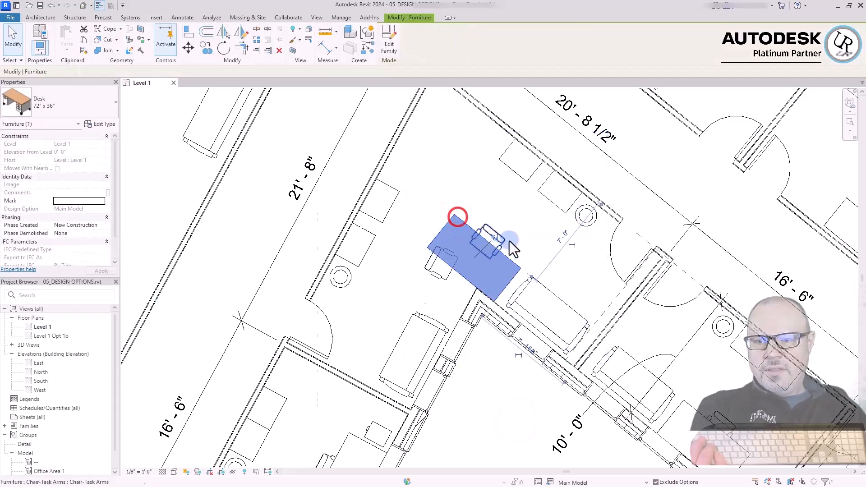
{"action": "left_click", "coordinate": [495, 238]}
{"action": "left_click", "coordinate": [477, 416]}
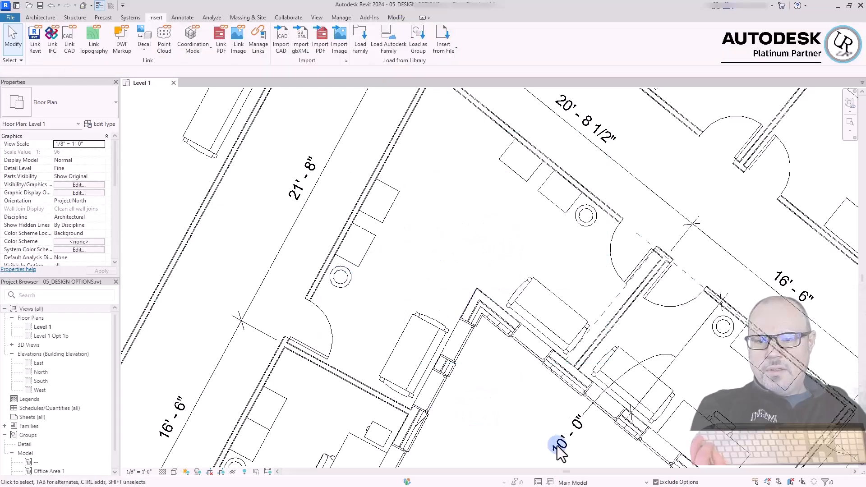
Inspect the corner office's group instances for their excluded members and compare them with the neighbouring offices
{"action": "scroll", "coordinate": [625, 238], "scroll_direction": "down", "scroll_amount": 3}
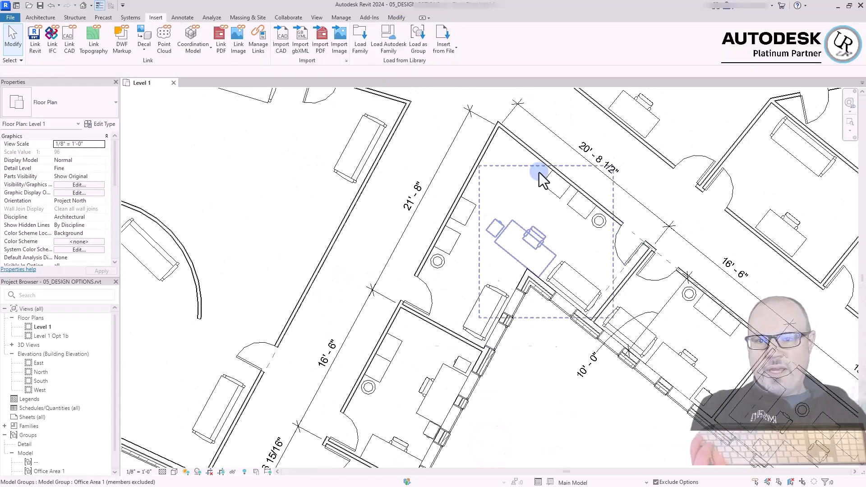
{"action": "left_click", "coordinate": [535, 367]}
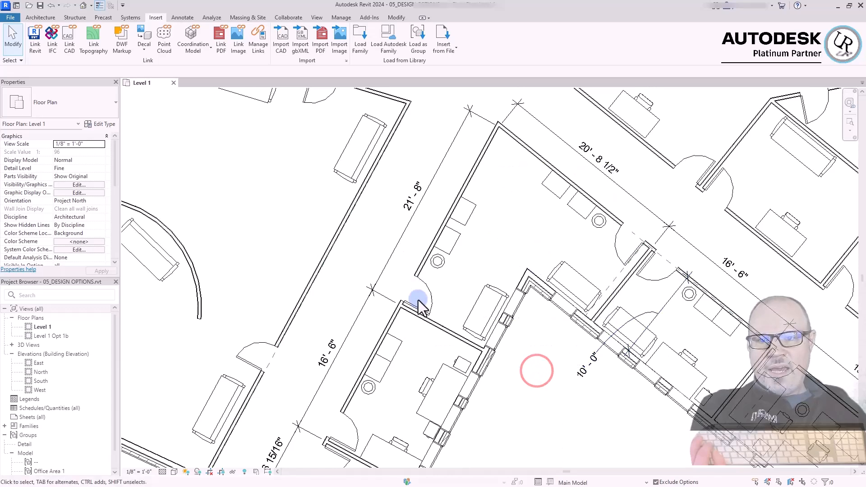
{"action": "left_click", "coordinate": [587, 280]}
{"action": "left_click", "coordinate": [541, 413]}
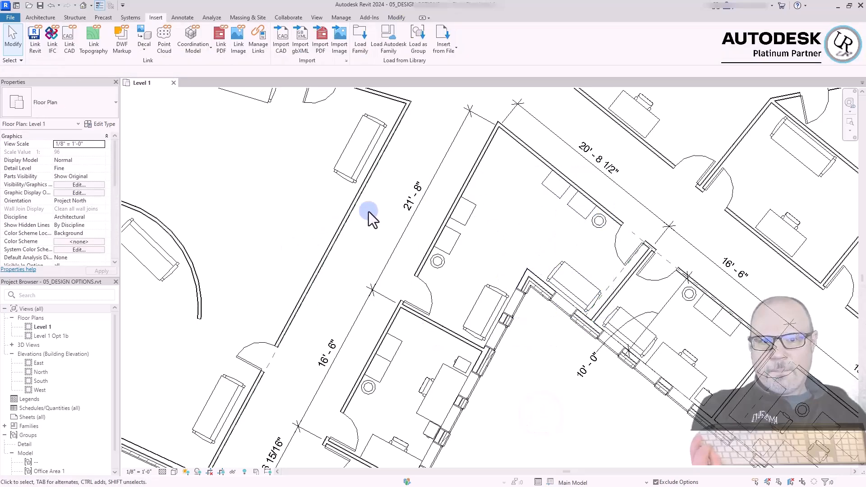
{"action": "scroll", "coordinate": [291, 201], "scroll_direction": "down", "scroll_amount": 4}
{"action": "left_click", "coordinate": [813, 169]}
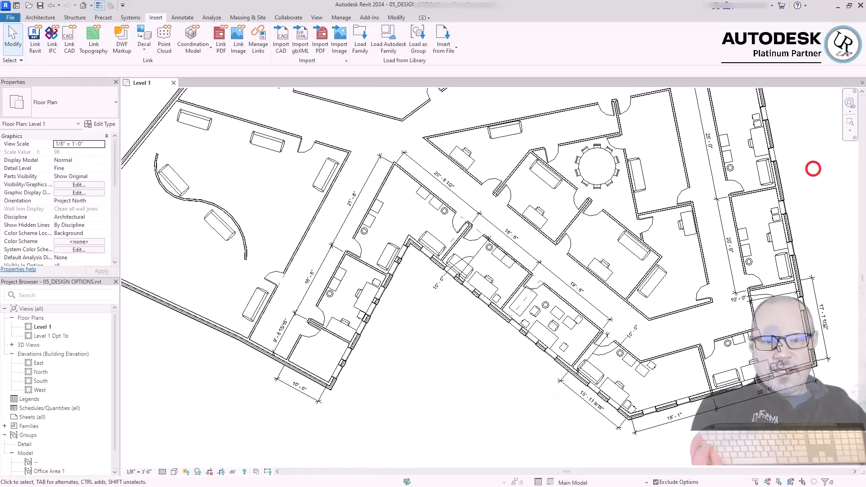
Exclude the desk beside the door in the 16'-6" office from its Office Area 2 group instance
{"action": "left_click", "coordinate": [439, 364]}
{"action": "scroll", "coordinate": [294, 321], "scroll_direction": "up", "scroll_amount": 4}
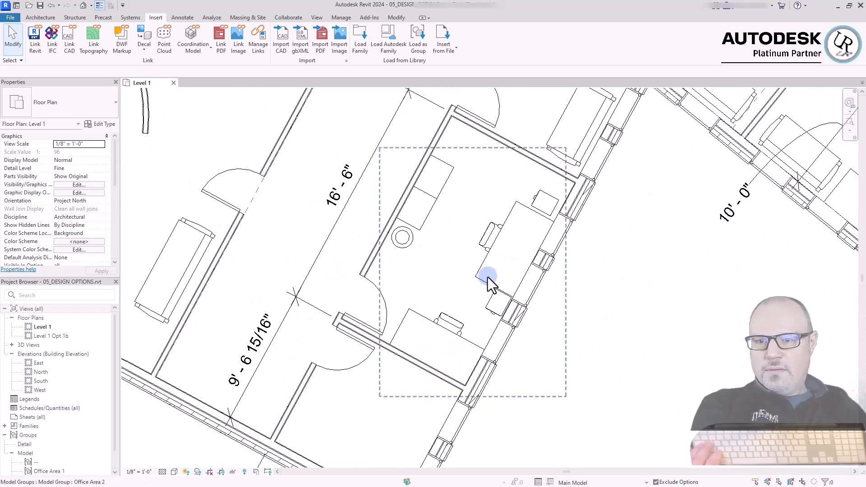
{"action": "scroll", "coordinate": [456, 316], "scroll_direction": "up", "scroll_amount": 2}
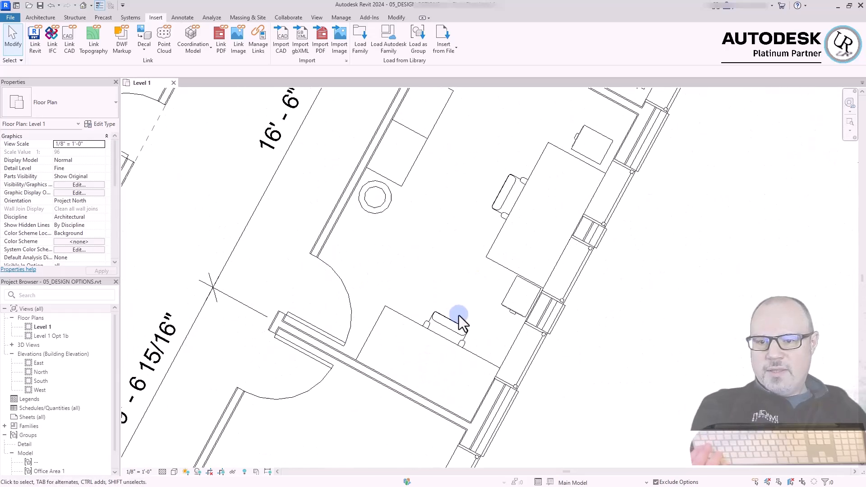
{"action": "left_click", "coordinate": [473, 356]}
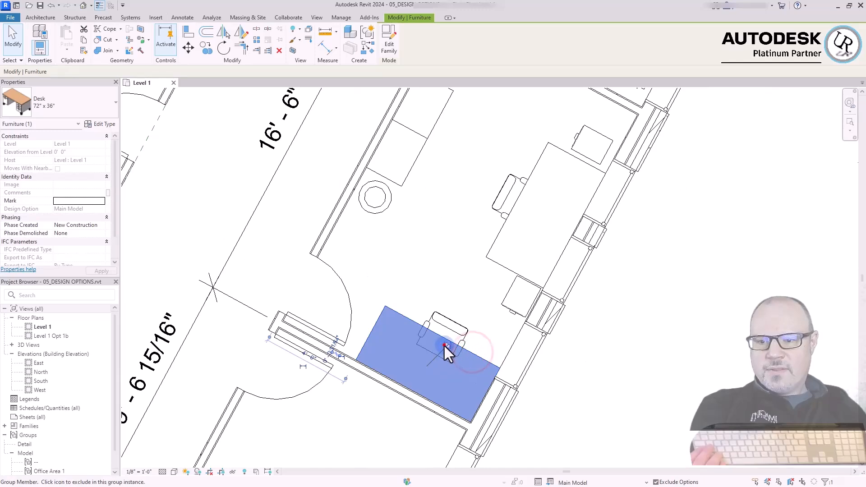
{"action": "left_click", "coordinate": [443, 345]}
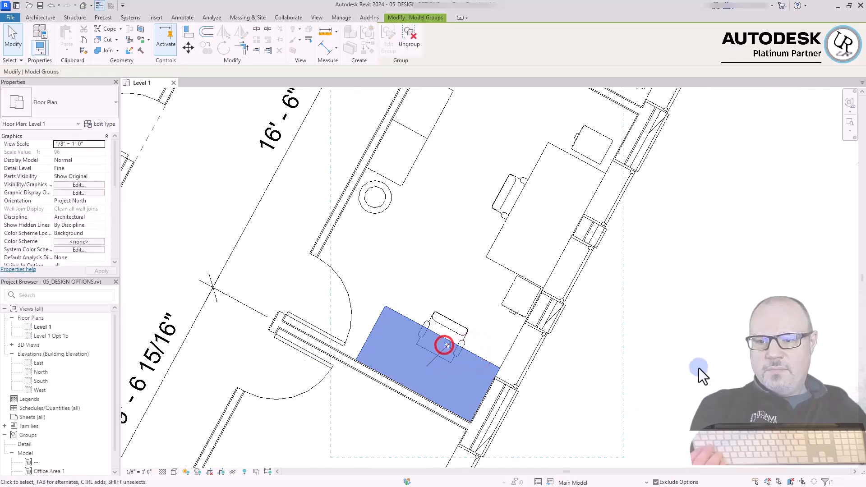
{"action": "left_click", "coordinate": [703, 326]}
{"action": "scroll", "coordinate": [550, 354], "scroll_direction": "down", "scroll_amount": 3}
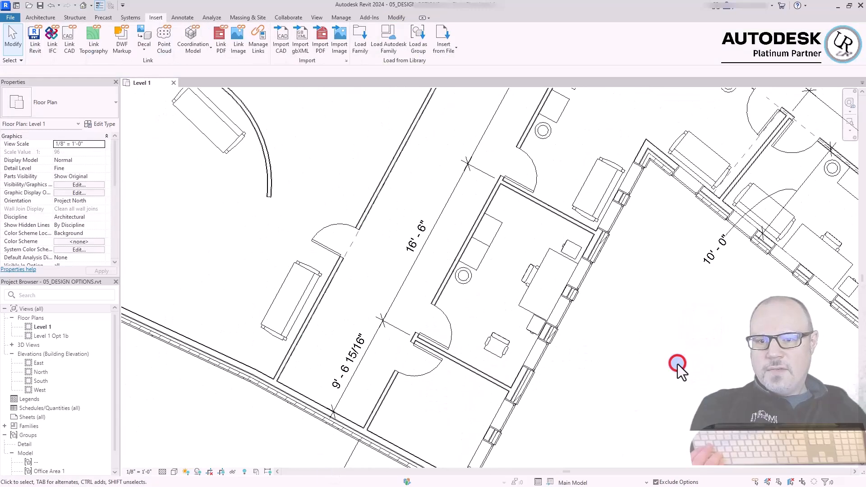
Check the cleared corner office and the 16'-6" office, highlighting each Office Area 1 group to examine its excluded furniture
{"action": "left_click", "coordinate": [672, 356]}
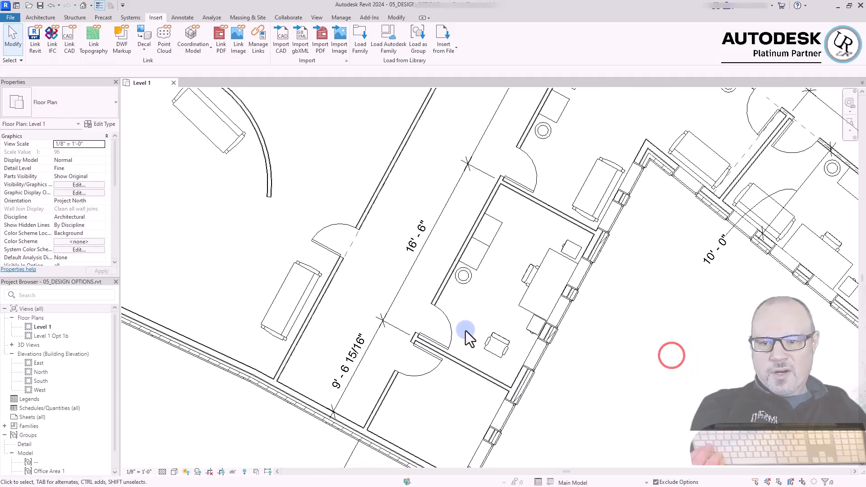
{"action": "left_click", "coordinate": [677, 343]}
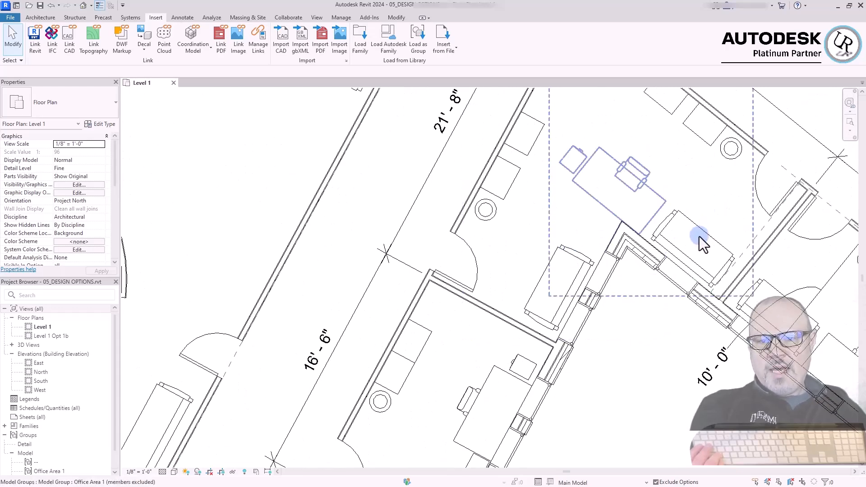
{"action": "scroll", "coordinate": [456, 231], "scroll_direction": "down", "scroll_amount": 3}
{"action": "scroll", "coordinate": [456, 231], "scroll_direction": "down", "scroll_amount": 1}
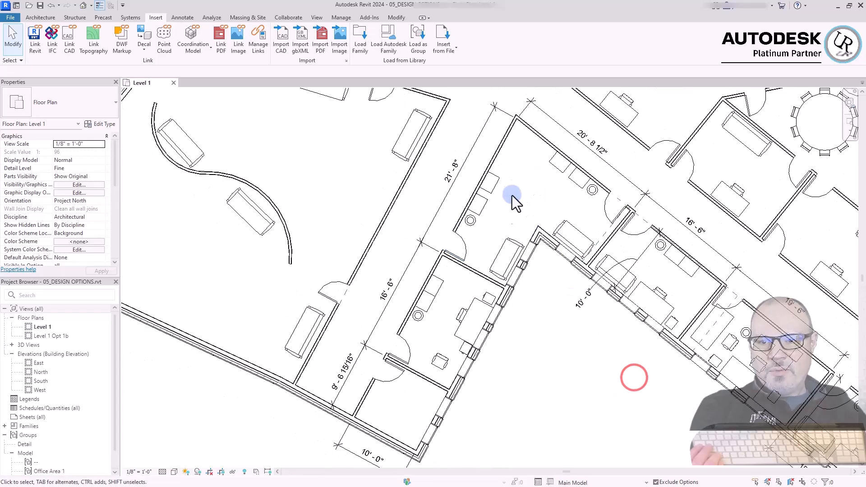
{"action": "scroll", "coordinate": [515, 190], "scroll_direction": "up", "scroll_amount": 3}
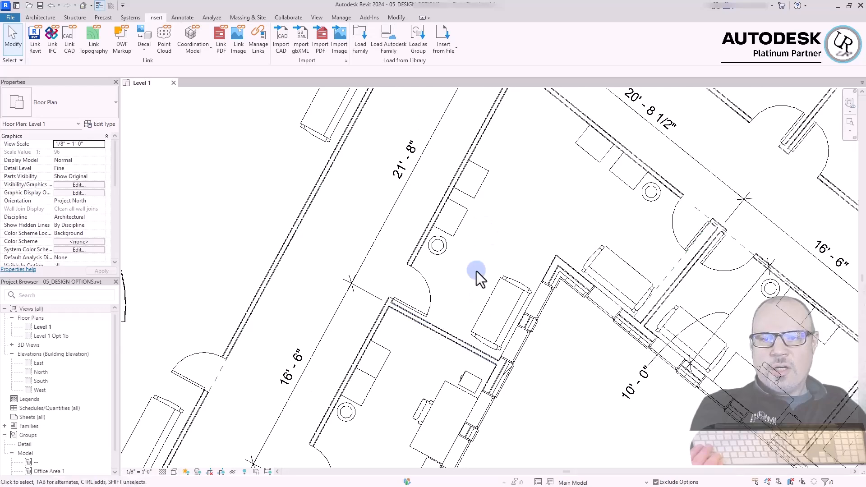
{"action": "left_click", "coordinate": [591, 381]}
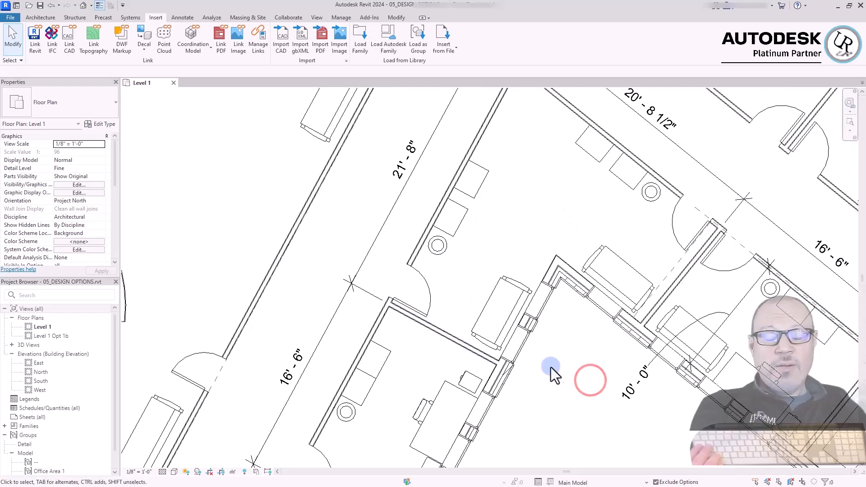
{"action": "left_click", "coordinate": [576, 349]}
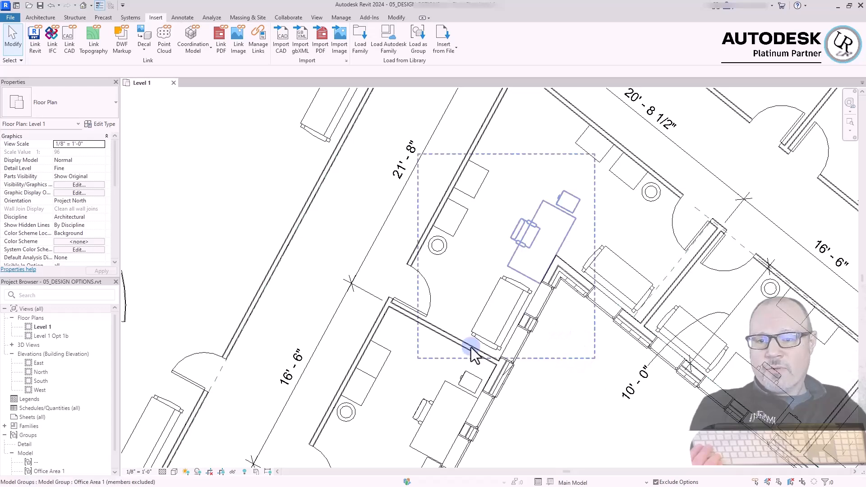
{"action": "left_click", "coordinate": [574, 364]}
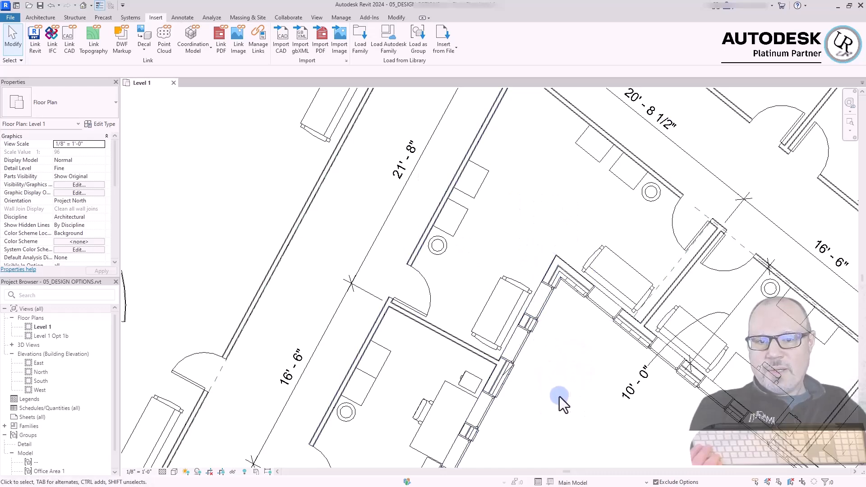
Review the furnished offices along the other wings of the Level 1 plan
{"action": "scroll", "coordinate": [487, 311], "scroll_direction": "down", "scroll_amount": 3}
{"action": "left_click", "coordinate": [567, 393]}
{"action": "left_click", "coordinate": [554, 393]}
{"action": "middle_click_drag", "start_coordinate": [645, 358], "coordinate": [340, 263]}
{"action": "left_click", "coordinate": [776, 182]}
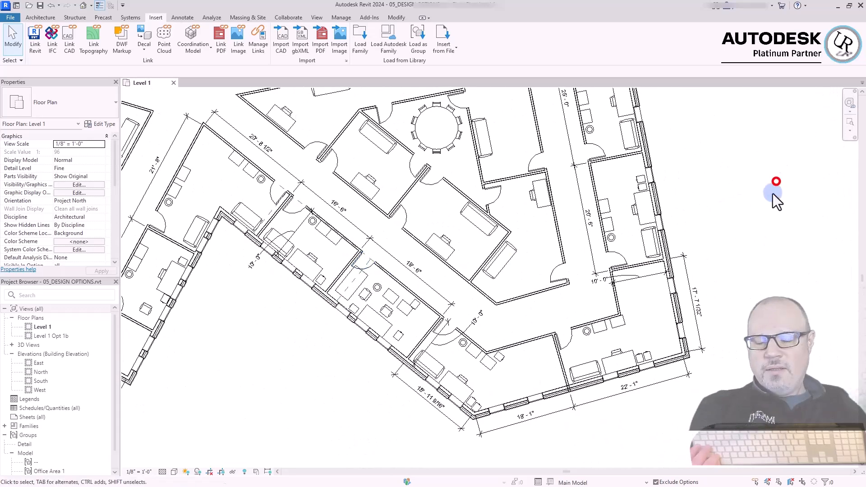
{"action": "scroll", "coordinate": [596, 156], "scroll_direction": "up", "scroll_amount": 3}
{"action": "left_click", "coordinate": [762, 225]}
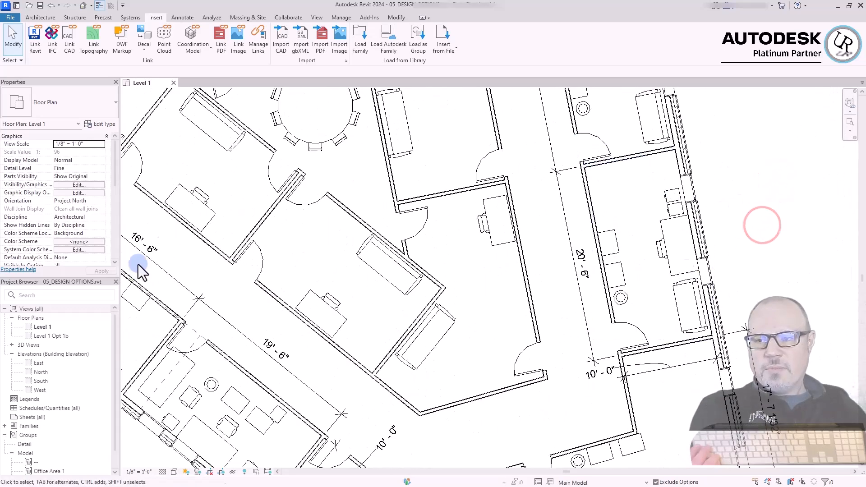
{"action": "left_click", "coordinate": [755, 150]}
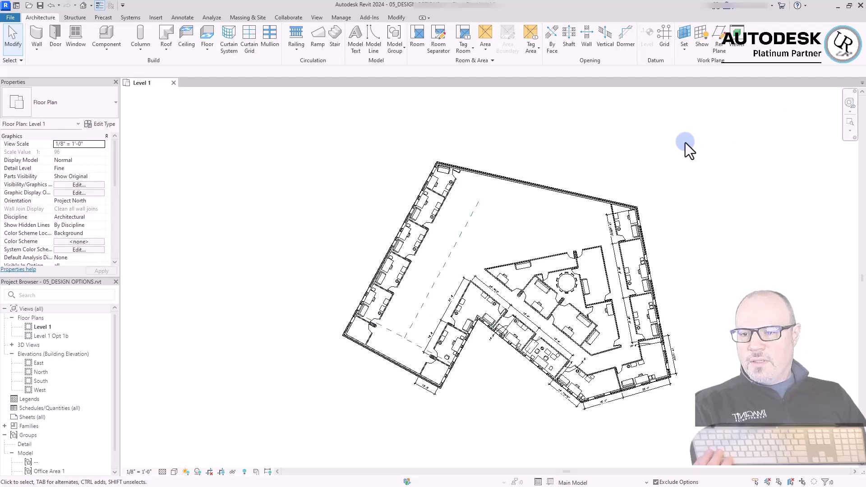
Select the exterior brick wall segments along the building's southwest side and the adjoining northwest wall to examine their extents
{"action": "left_click", "coordinate": [685, 142]}
{"action": "left_click", "coordinate": [328, 173]}
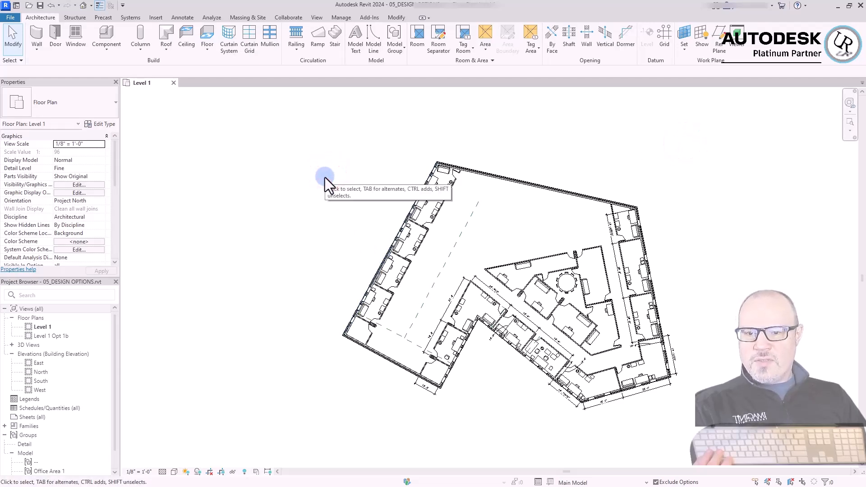
{"action": "scroll", "coordinate": [365, 324], "scroll_direction": "up", "scroll_amount": 3}
{"action": "left_click", "coordinate": [381, 361]}
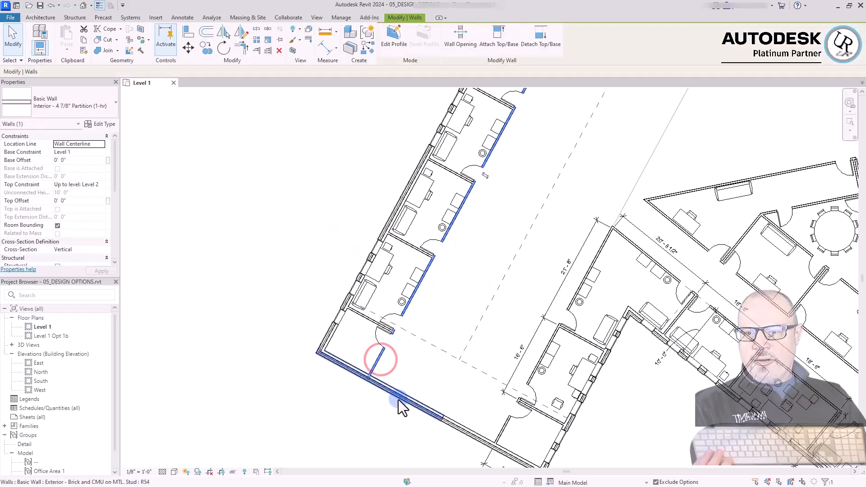
{"action": "left_click", "coordinate": [397, 399]}
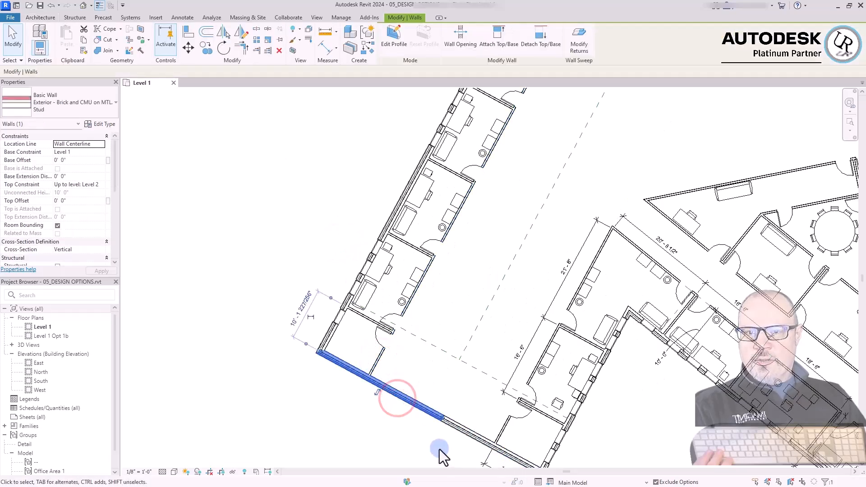
{"action": "left_click", "coordinate": [440, 449]}
{"action": "scroll", "coordinate": [451, 435], "scroll_direction": "up", "scroll_amount": 3}
{"action": "left_click", "coordinate": [473, 409]}
{"action": "scroll", "coordinate": [441, 397], "scroll_direction": "down", "scroll_amount": 3}
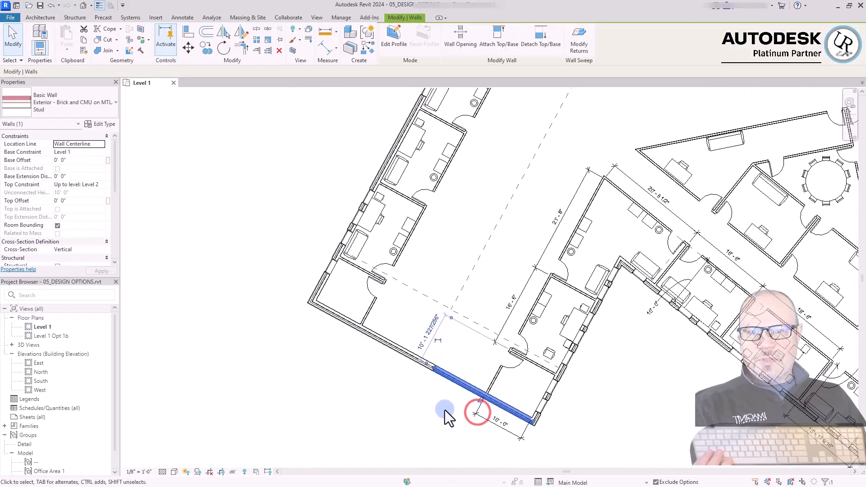
{"action": "left_click", "coordinate": [657, 416]}
{"action": "scroll", "coordinate": [658, 416], "scroll_direction": "down", "scroll_amount": 3}
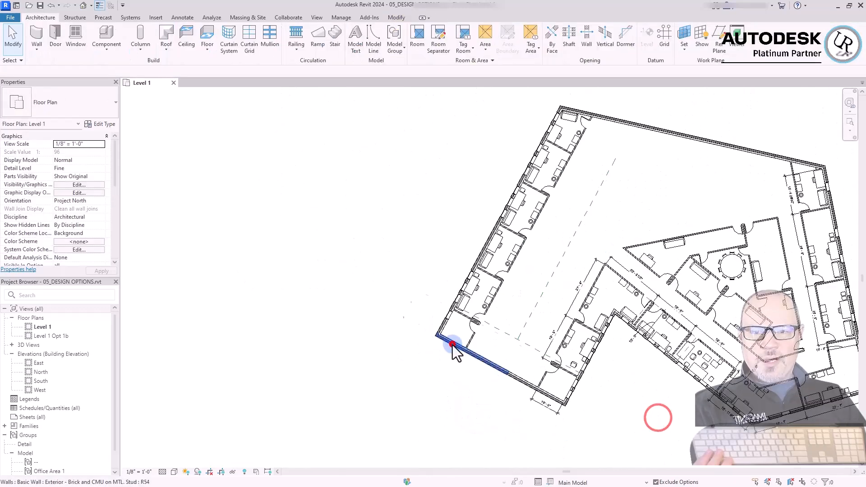
{"action": "left_click", "coordinate": [451, 345]}
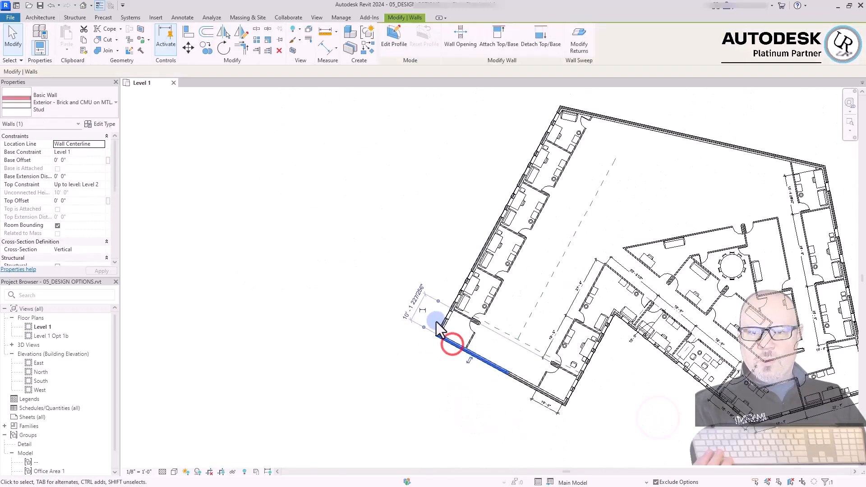
Select the building's north exterior wall and examine where its segment ends near the northeast office
{"action": "left_click", "coordinate": [633, 126]}
{"action": "scroll", "coordinate": [812, 147], "scroll_direction": "up", "scroll_amount": 5}
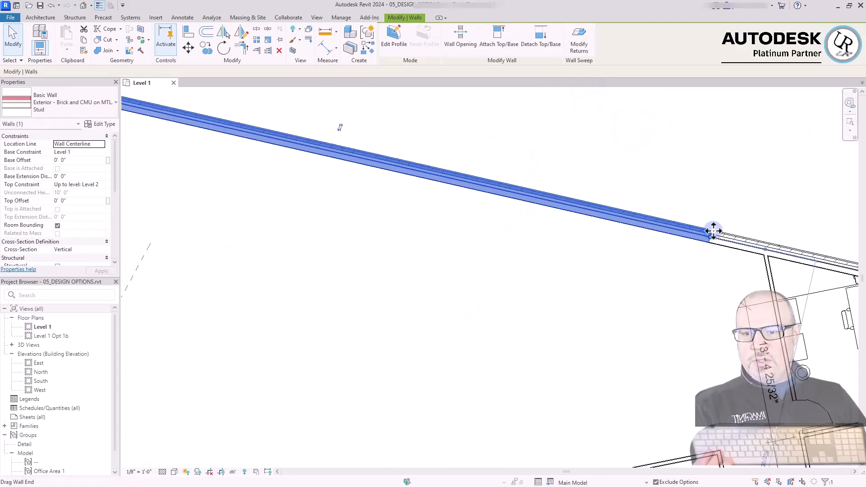
{"action": "left_click", "coordinate": [744, 183]}
{"action": "scroll", "coordinate": [747, 184], "scroll_direction": "down", "scroll_amount": 4}
{"action": "scroll", "coordinate": [492, 189], "scroll_direction": "up", "scroll_amount": 3}
{"action": "scroll", "coordinate": [611, 322], "scroll_direction": "down", "scroll_amount": 4}
{"action": "left_click", "coordinate": [461, 231]}
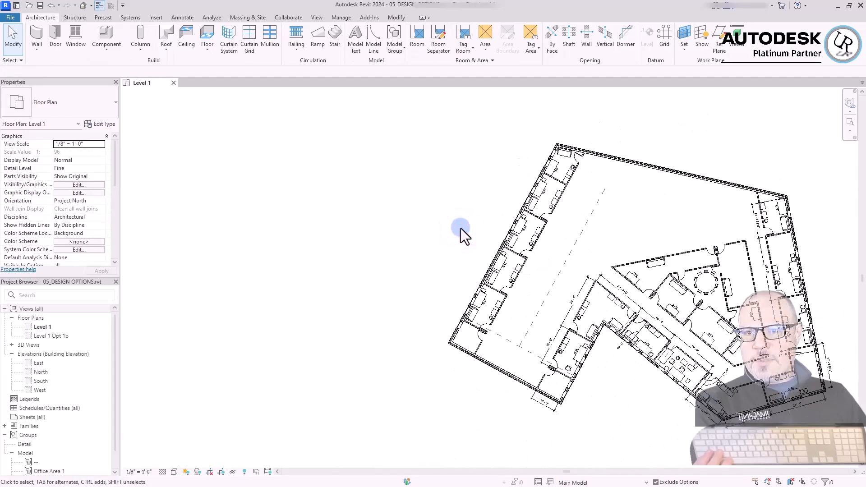
{"action": "left_click", "coordinate": [488, 383]}
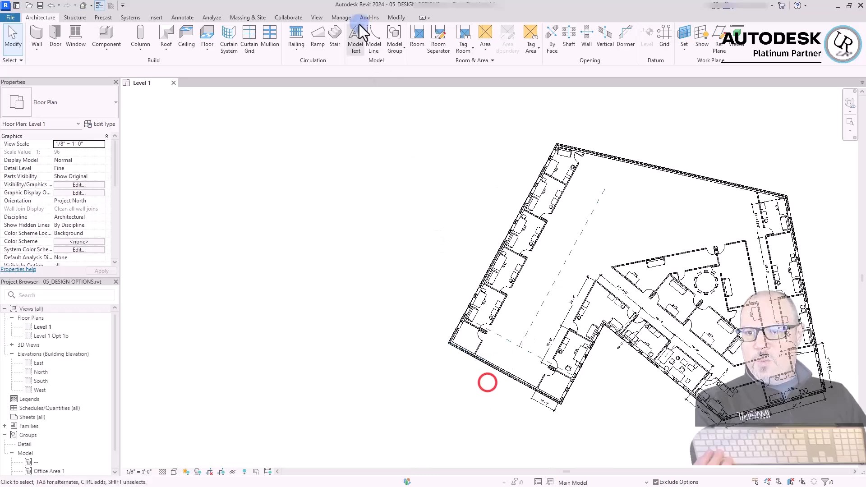
Add a new option set beside Conference Room Remodel in the project's design options
{"action": "left_click", "coordinate": [343, 18]}
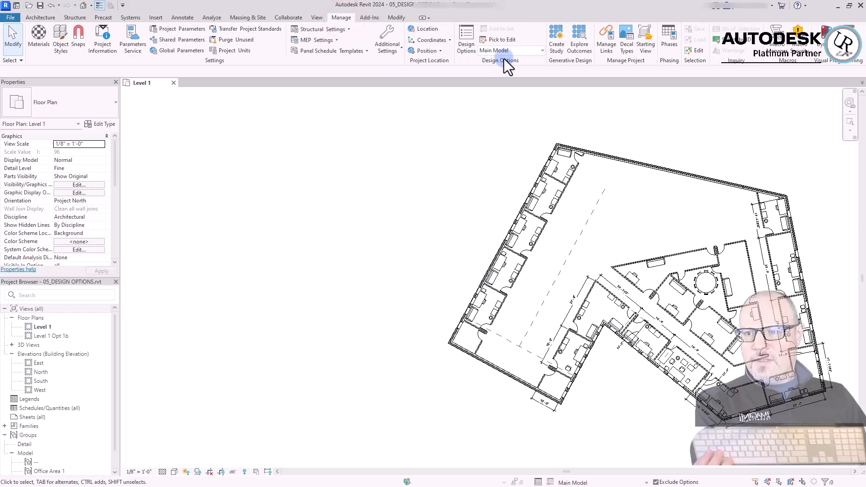
{"action": "left_click", "coordinate": [467, 48]}
{"action": "left_click_drag", "start_coordinate": [640, 128], "coordinate": [260, 122]}
{"action": "left_click", "coordinate": [281, 161]}
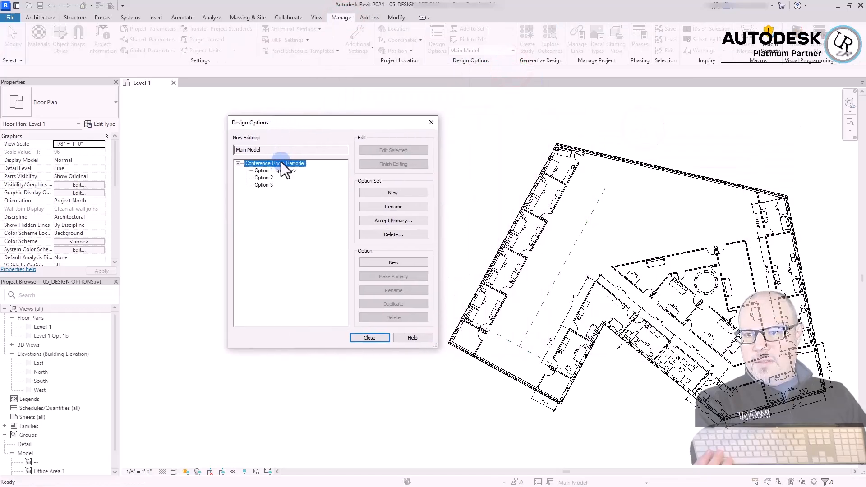
{"action": "left_click", "coordinate": [238, 164]}
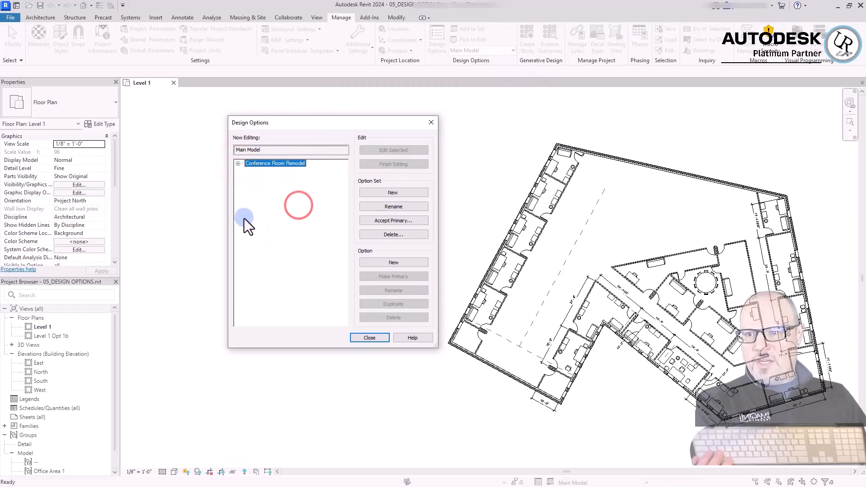
{"action": "left_click", "coordinate": [392, 192]}
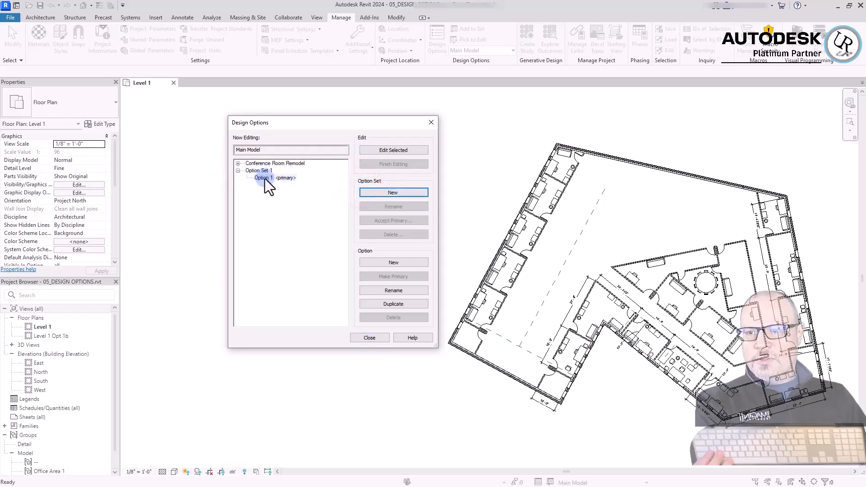
Rename the new option set as Back of House and close the design options
{"action": "left_click", "coordinate": [269, 172]}
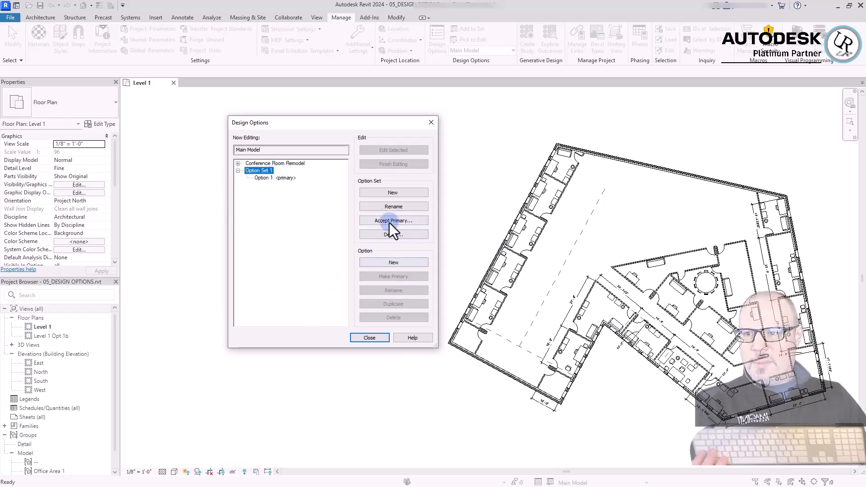
{"action": "left_click", "coordinate": [387, 210]}
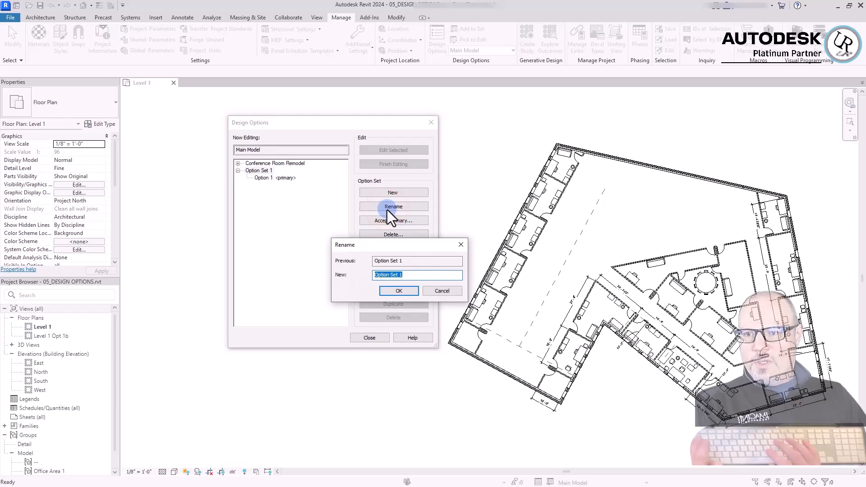
{"action": "type", "text": "Back of House"}
{"action": "left_click", "coordinate": [397, 290]}
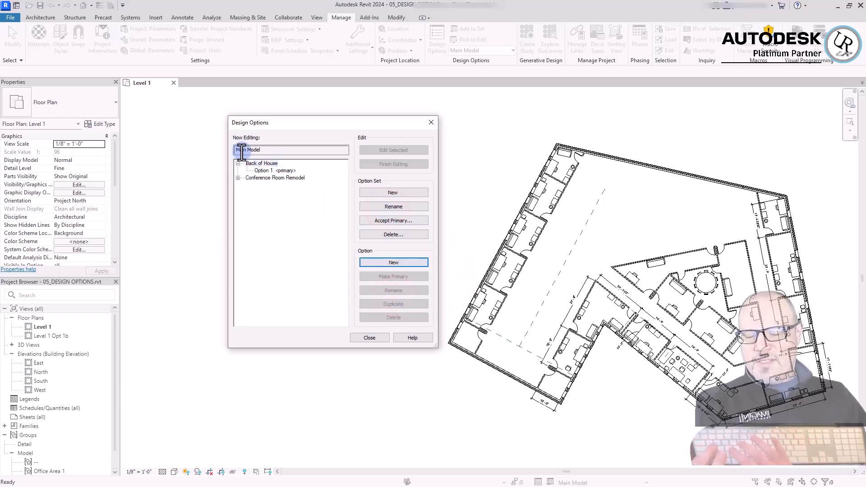
{"action": "left_click", "coordinate": [267, 170]}
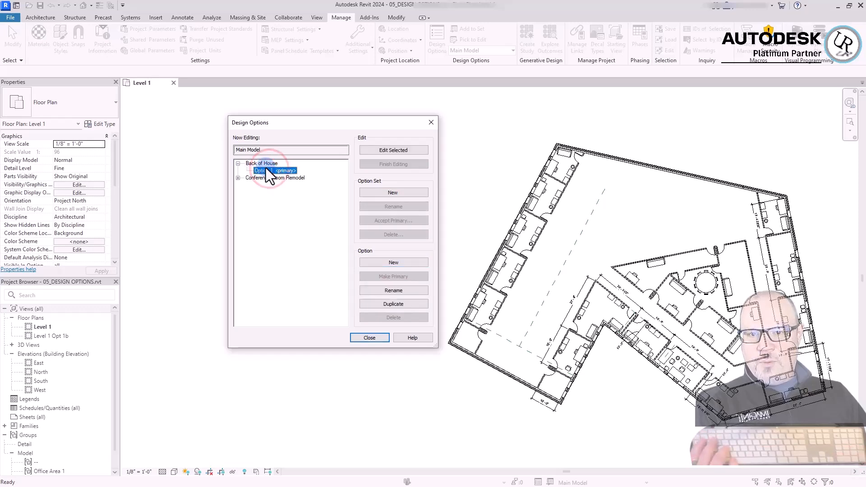
{"action": "left_click", "coordinate": [369, 338]}
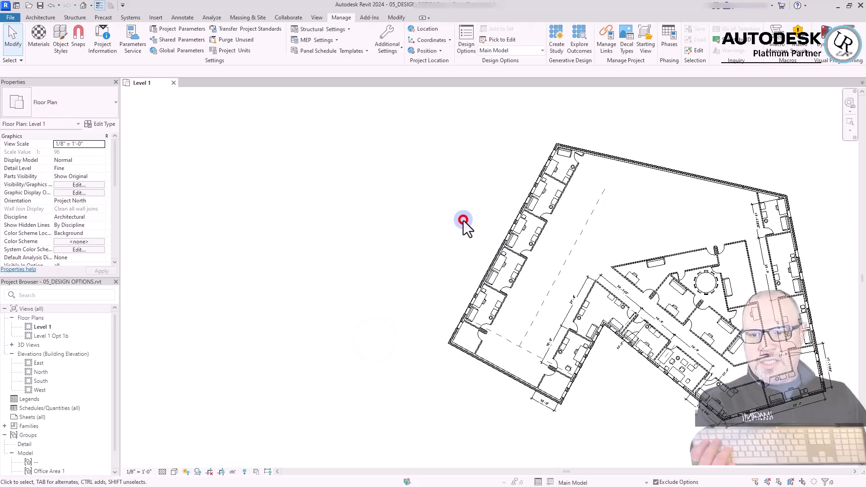
Highlight the northwest office row, its exterior walls and the southwest wall segment to examine the extents of the back area
{"action": "left_click", "coordinate": [518, 182]}
{"action": "scroll", "coordinate": [639, 142], "scroll_direction": "up", "scroll_amount": 3}
{"action": "left_click_drag", "start_coordinate": [642, 142], "coordinate": [413, 231]}
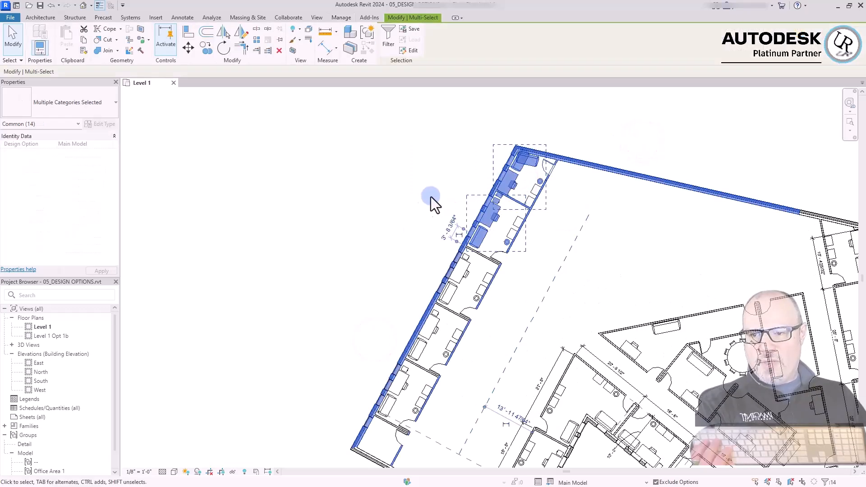
{"action": "scroll", "coordinate": [397, 221], "scroll_direction": "down", "scroll_amount": 3}
{"action": "left_click", "coordinate": [369, 391]}
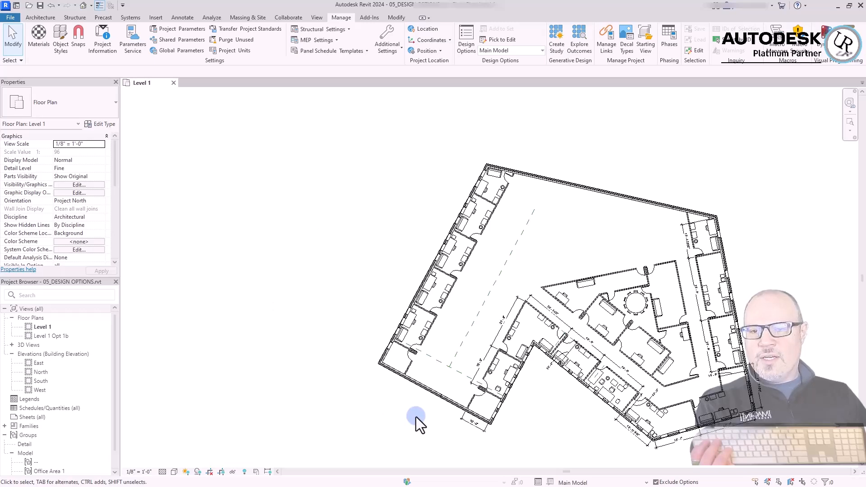
{"action": "left_click", "coordinate": [423, 389]}
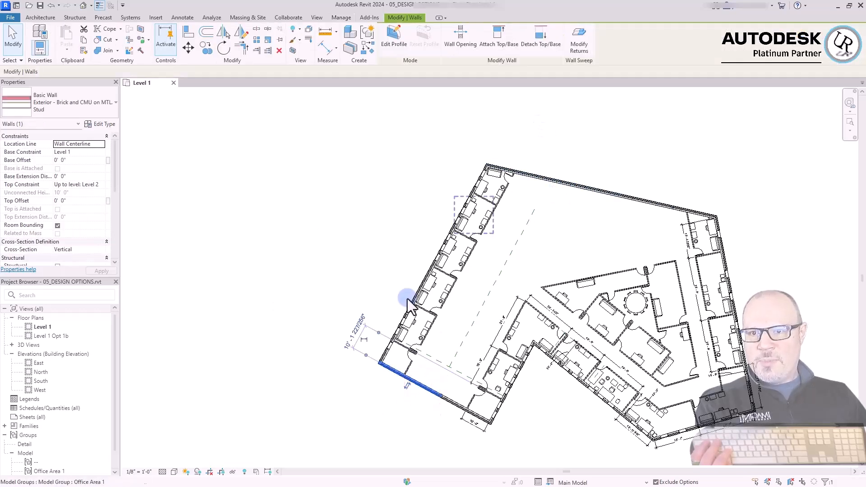
{"action": "left_click", "coordinate": [299, 267]}
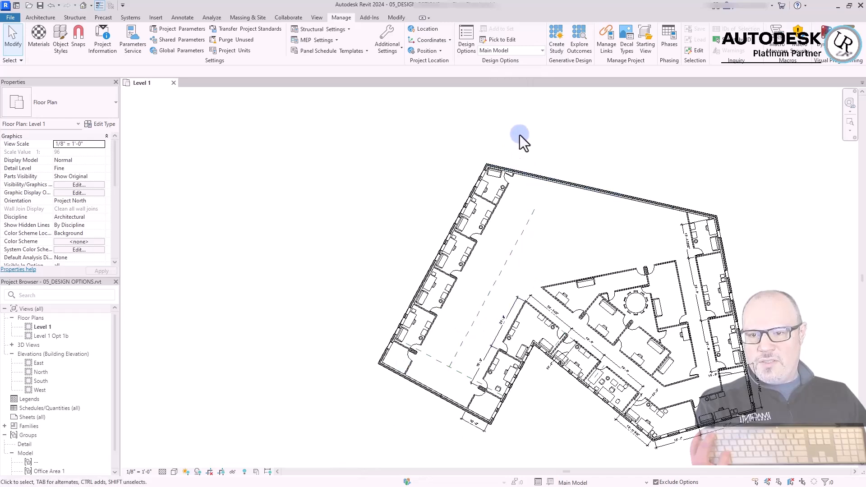
{"action": "left_click_drag", "start_coordinate": [521, 132], "coordinate": [350, 246]}
{"action": "left_click_drag", "start_coordinate": [480, 286], "coordinate": [395, 138], "text": "ctrl"}
{"action": "left_click_drag", "start_coordinate": [560, 118], "coordinate": [468, 200], "text": "ctrl"}
{"action": "left_click_drag", "start_coordinate": [385, 392], "coordinate": [433, 290], "text": "ctrl"}
{"action": "left_click_drag", "start_coordinate": [382, 134], "coordinate": [546, 207], "text": "ctrl"}
{"action": "left_click_drag", "start_coordinate": [350, 356], "coordinate": [451, 183], "text": "ctrl"}
{"action": "left_click_drag", "start_coordinate": [458, 373], "coordinate": [440, 363], "text": "ctrl"}
{"action": "key", "text": "Escape"}
Cut the northwest exterior wall, the adjoining north and southwest wall segments and the whole northwest office row to the clipboard
{"action": "left_click_drag", "start_coordinate": [360, 405], "coordinate": [453, 230]}
{"action": "left_click_drag", "start_coordinate": [392, 126], "coordinate": [524, 314], "text": "ctrl"}
{"action": "left_click_drag", "start_coordinate": [571, 116], "coordinate": [472, 201], "text": "ctrl"}
{"action": "left_click_drag", "start_coordinate": [329, 419], "coordinate": [430, 300], "text": "ctrl"}
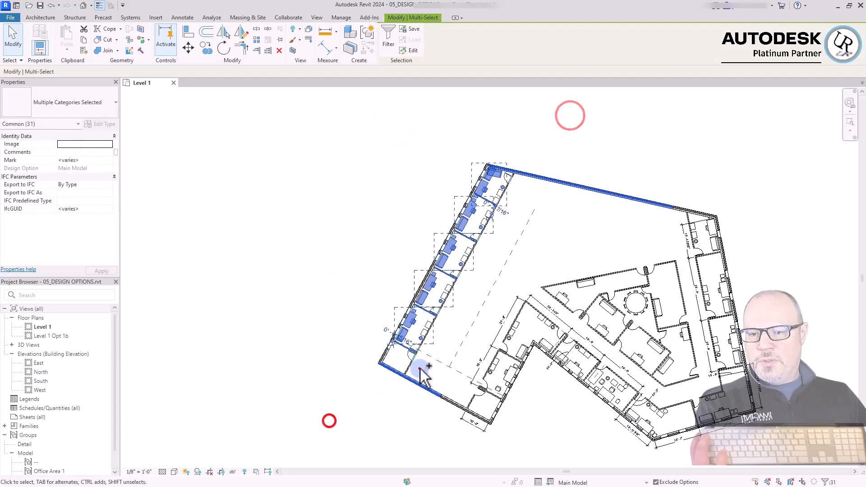
{"action": "left_click_drag", "start_coordinate": [419, 368], "coordinate": [343, 304], "text": "ctrl"}
{"action": "left_click_drag", "start_coordinate": [455, 384], "coordinate": [435, 349], "text": "shift"}
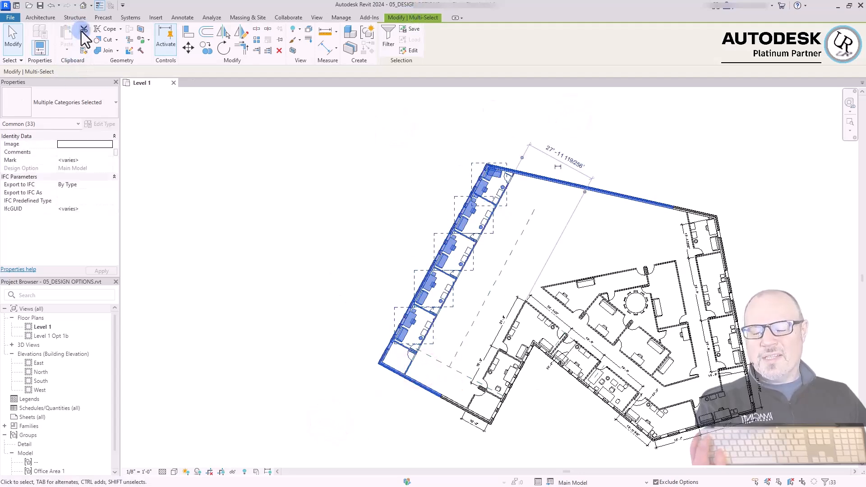
{"action": "key", "text": "ctrl+x"}
{"action": "left_click", "coordinate": [358, 205]}
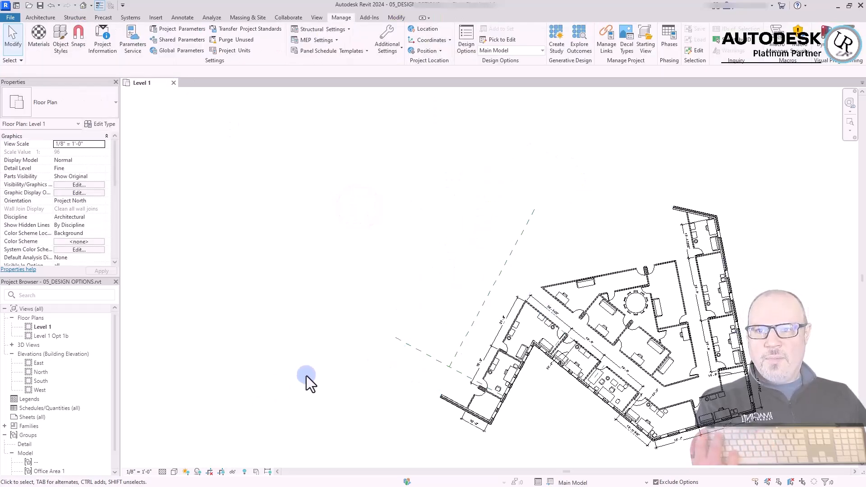
Make Option 1 of the Back of House set the option being edited and close the design options
{"action": "left_click", "coordinate": [404, 62]}
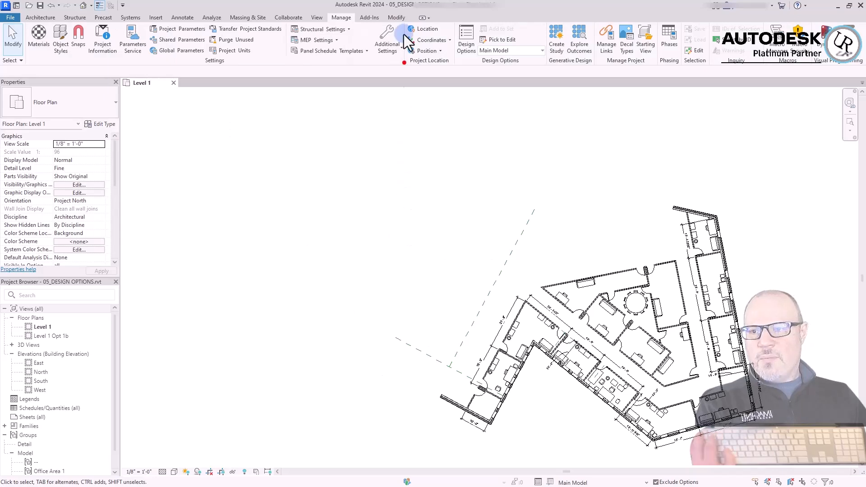
{"action": "left_click", "coordinate": [482, 61]}
{"action": "left_click", "coordinate": [468, 45]}
{"action": "left_click", "coordinate": [260, 164]}
{"action": "left_click", "coordinate": [264, 170]}
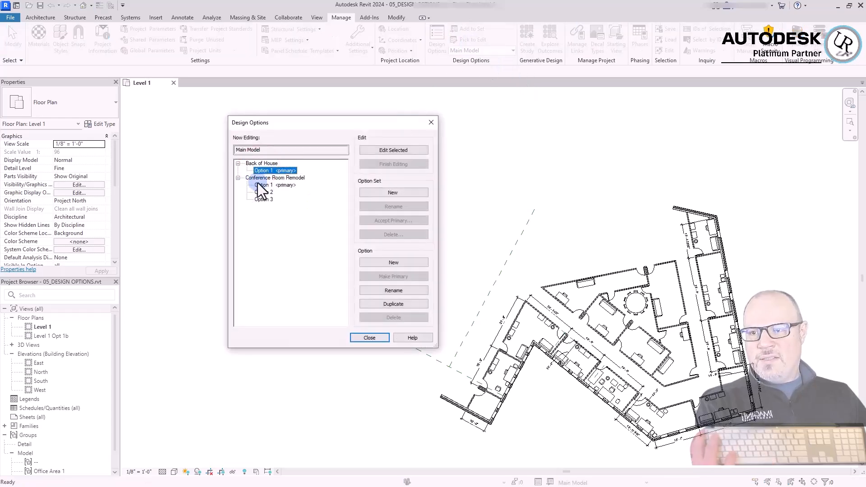
{"action": "left_click", "coordinate": [379, 150]}
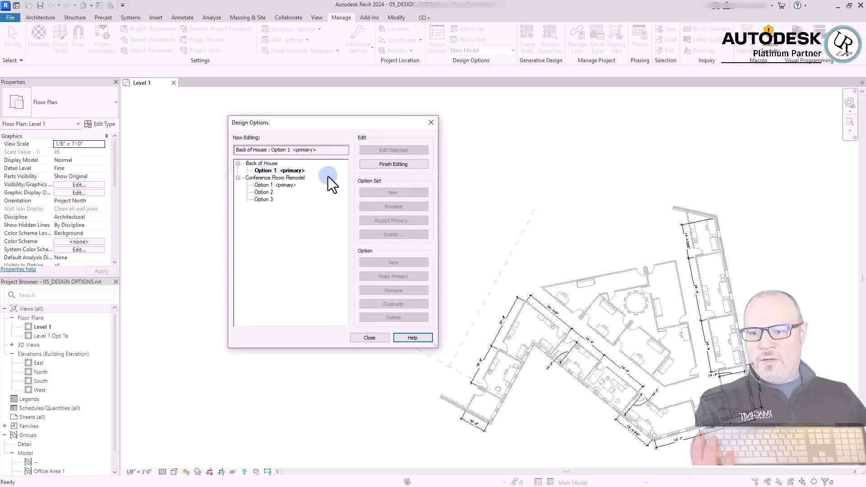
{"action": "left_click", "coordinate": [270, 171]}
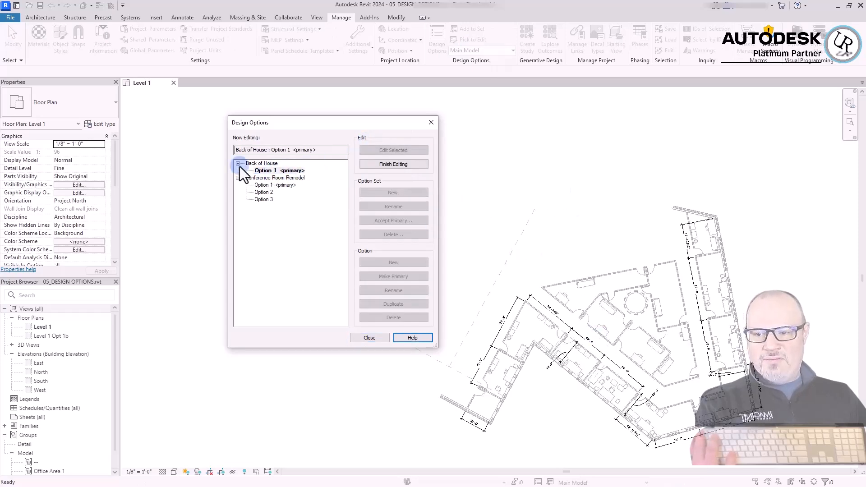
{"action": "left_click", "coordinate": [378, 131]}
{"action": "left_click_drag", "start_coordinate": [377, 131], "coordinate": [285, 141]}
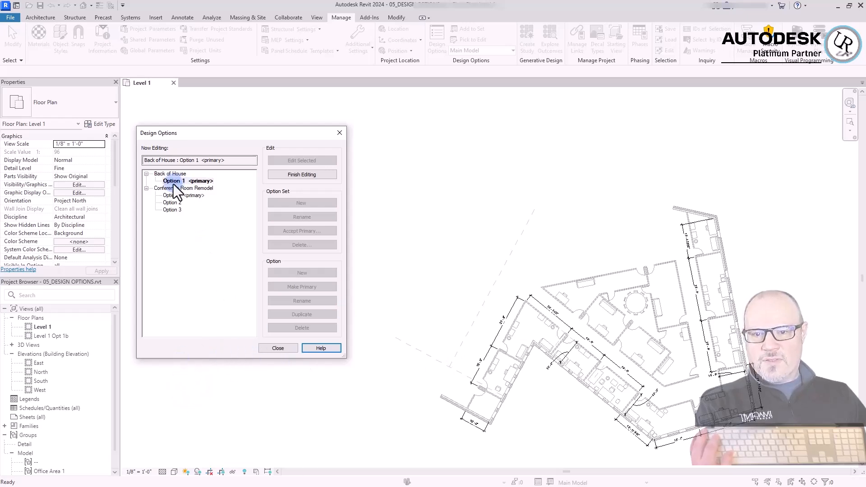
{"action": "left_click", "coordinate": [285, 348]}
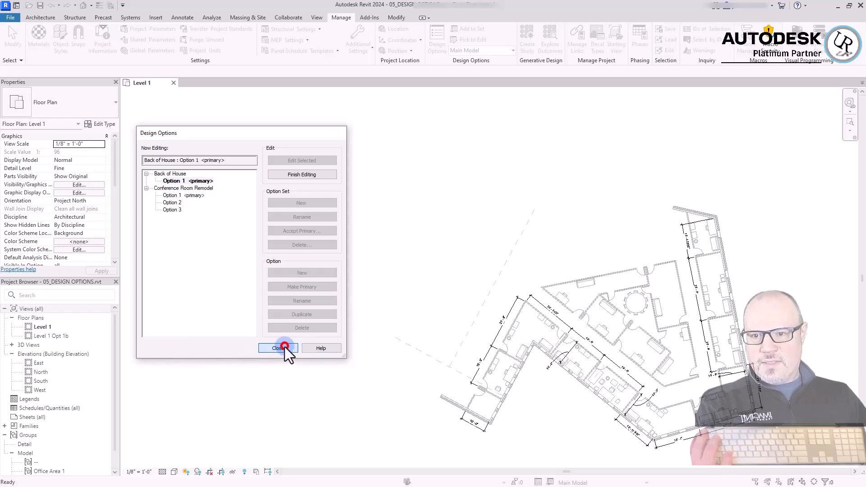
Check whether the dimmed main-model walls and offices around the plan can be selected while the Back of House option is active
{"action": "left_click", "coordinate": [362, 409]}
{"action": "left_click_drag", "start_coordinate": [774, 173], "coordinate": [627, 431]}
{"action": "left_click", "coordinate": [742, 159]}
{"action": "left_click", "coordinate": [716, 228]}
{"action": "left_click", "coordinate": [729, 280]}
{"action": "left_click", "coordinate": [652, 204]}
{"action": "left_click", "coordinate": [602, 223]}
{"action": "left_click", "coordinate": [543, 194]}
{"action": "left_click", "coordinate": [547, 184]}
{"action": "left_click", "coordinate": [448, 277]}
{"action": "left_click_drag", "start_coordinate": [442, 296], "coordinate": [408, 453]}
{"action": "left_click", "coordinate": [456, 228]}
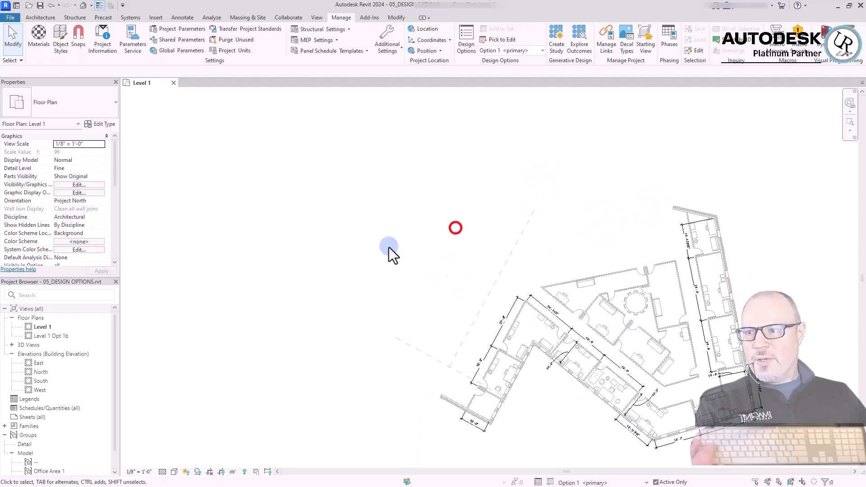
{"action": "left_click", "coordinate": [469, 158]}
{"action": "left_click", "coordinate": [450, 180]}
Paste the cut walls and offices into the active Back of House option, aligned to the current view, and clear the selection
{"action": "left_click", "coordinate": [396, 18]}
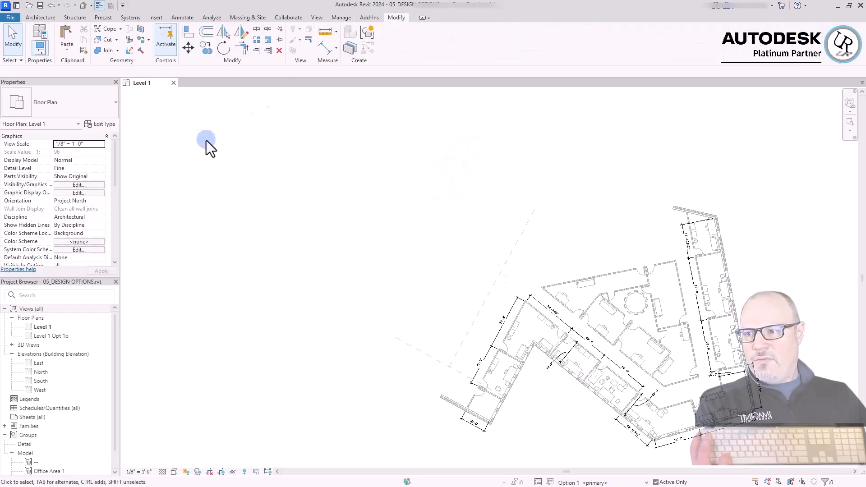
{"action": "left_click", "coordinate": [69, 49]}
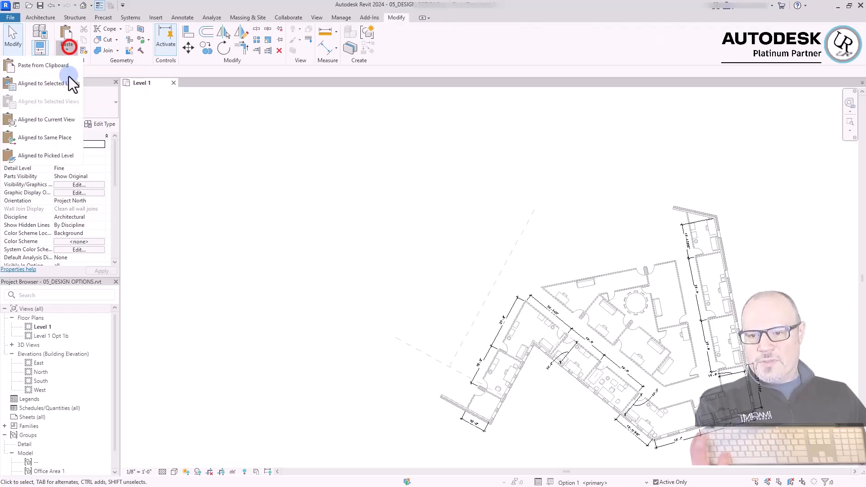
{"action": "left_click", "coordinate": [24, 120]}
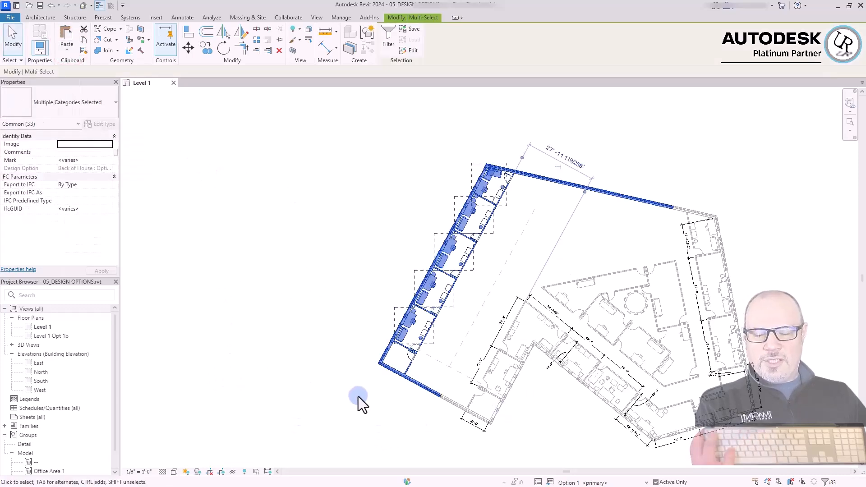
{"action": "key", "text": "Escape"}
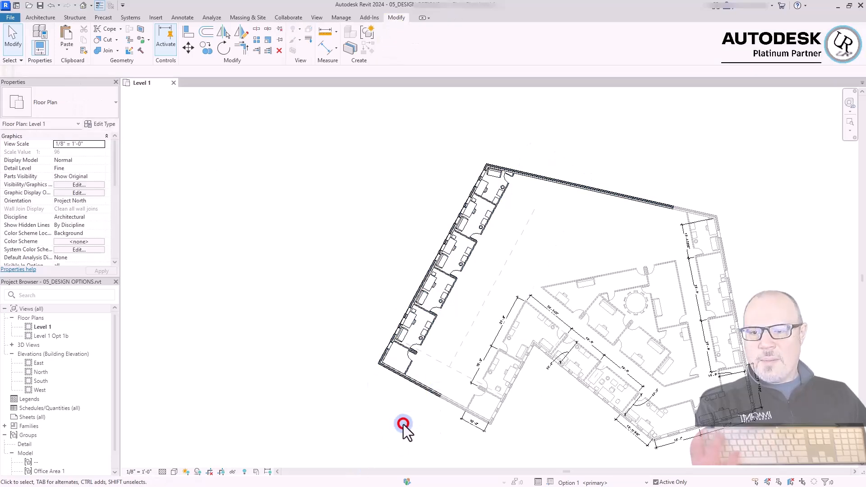
Finish editing Option 1 of the Back of House set to return to the main model, and close the design options
{"action": "scroll", "coordinate": [439, 193], "scroll_direction": "up", "scroll_amount": 5}
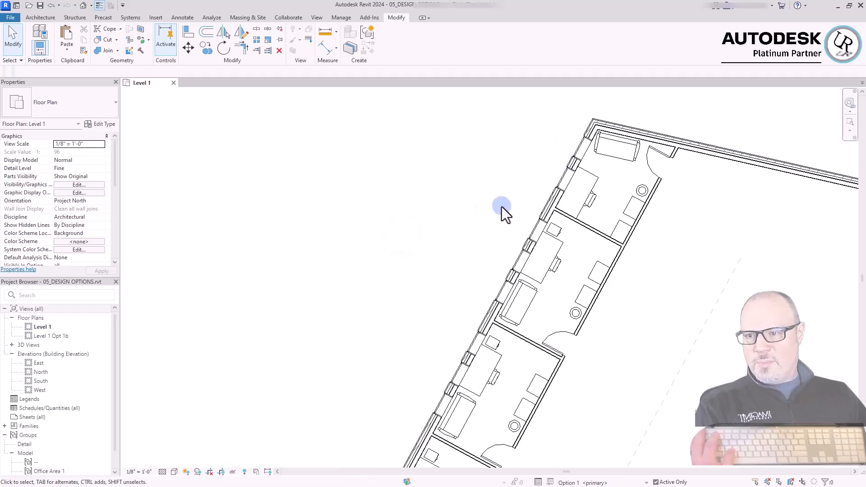
{"action": "scroll", "coordinate": [369, 194], "scroll_direction": "down", "scroll_amount": 3}
{"action": "left_click", "coordinate": [364, 183]}
{"action": "left_click", "coordinate": [702, 147]}
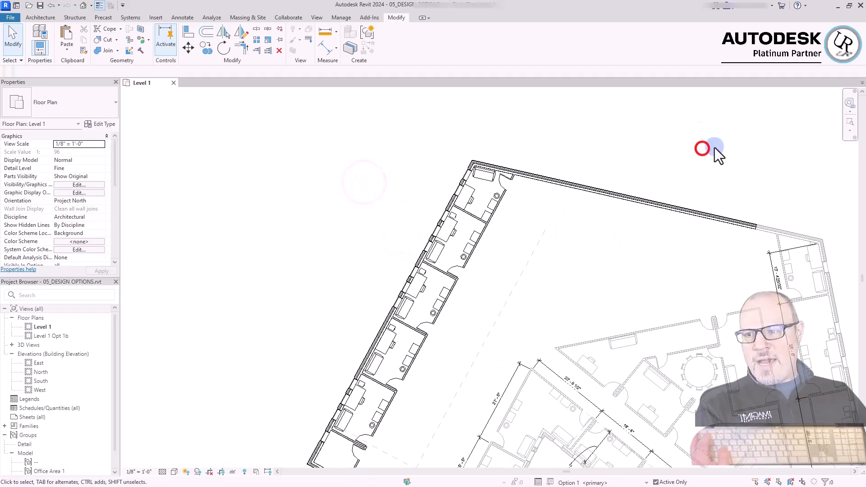
{"action": "scroll", "coordinate": [614, 149], "scroll_direction": "down", "scroll_amount": 2}
{"action": "left_click", "coordinate": [347, 20]}
{"action": "left_click", "coordinate": [437, 44]}
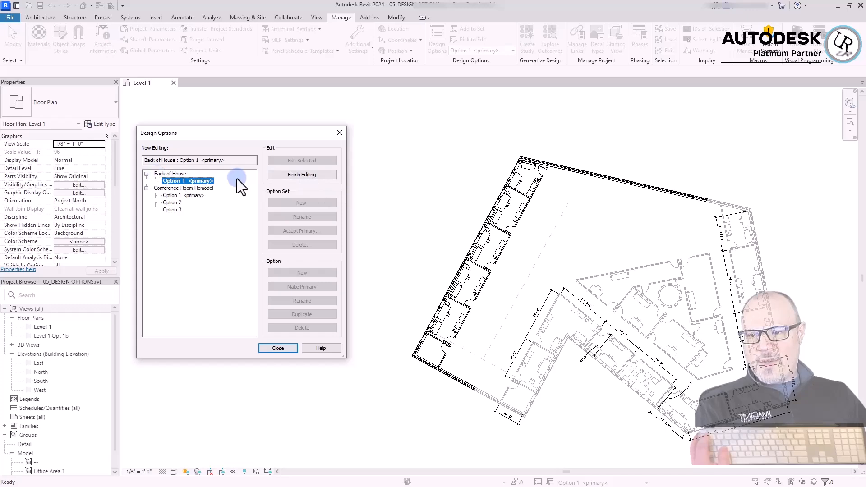
{"action": "left_click", "coordinate": [299, 174]}
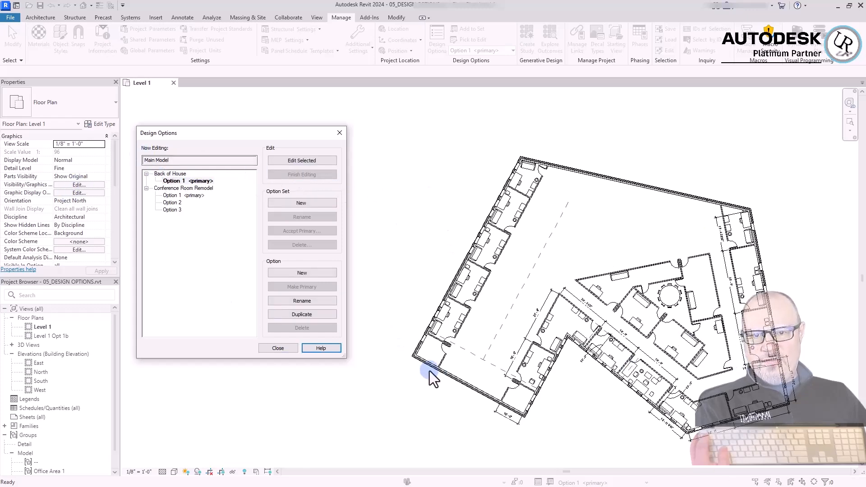
{"action": "left_click", "coordinate": [278, 348]}
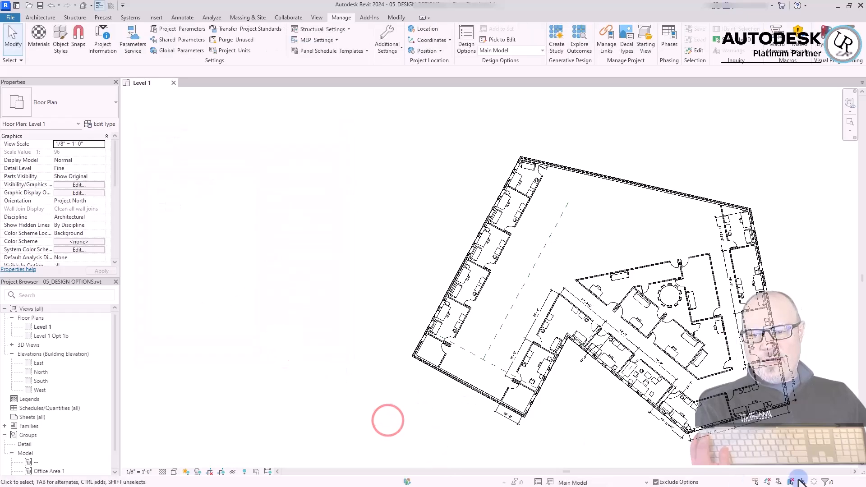
Check with crossing selections which walls and offices can be selected while the main model is active, and clear the selection
{"action": "left_click_drag", "start_coordinate": [816, 464], "coordinate": [340, 120]}
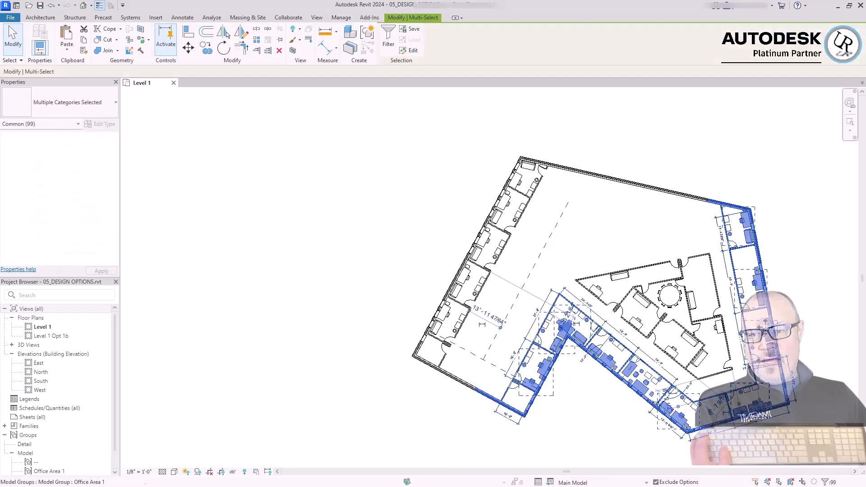
{"action": "left_click", "coordinate": [465, 400]}
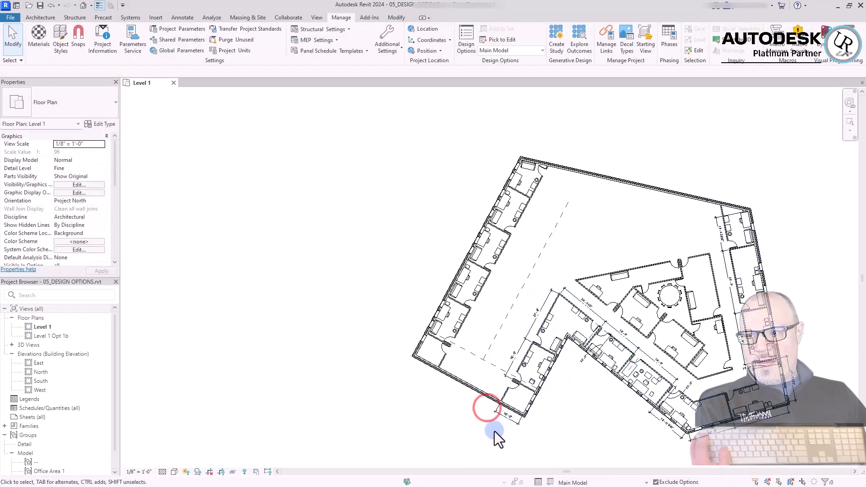
{"action": "left_click_drag", "start_coordinate": [487, 439], "coordinate": [347, 234]}
{"action": "left_click", "coordinate": [347, 233]}
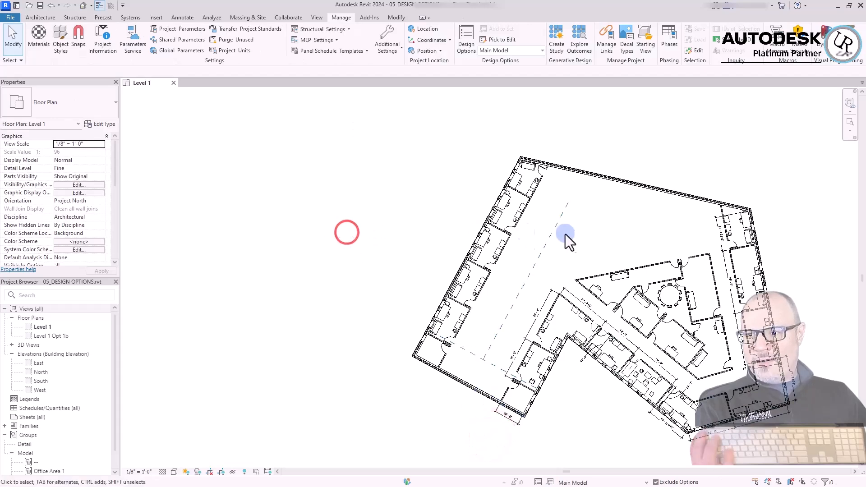
{"action": "left_click", "coordinate": [378, 176]}
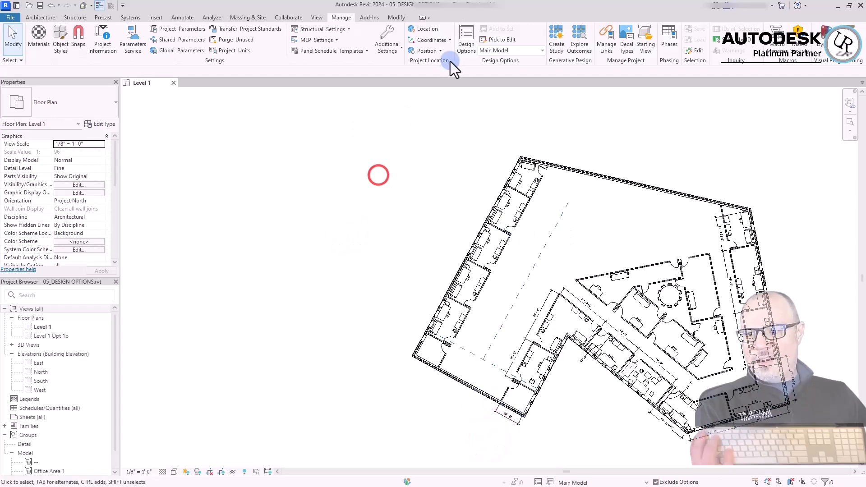
Duplicate Option 1 of the Back of House set, rename the copy as Option 1B, and close the design options
{"action": "left_click", "coordinate": [466, 37]}
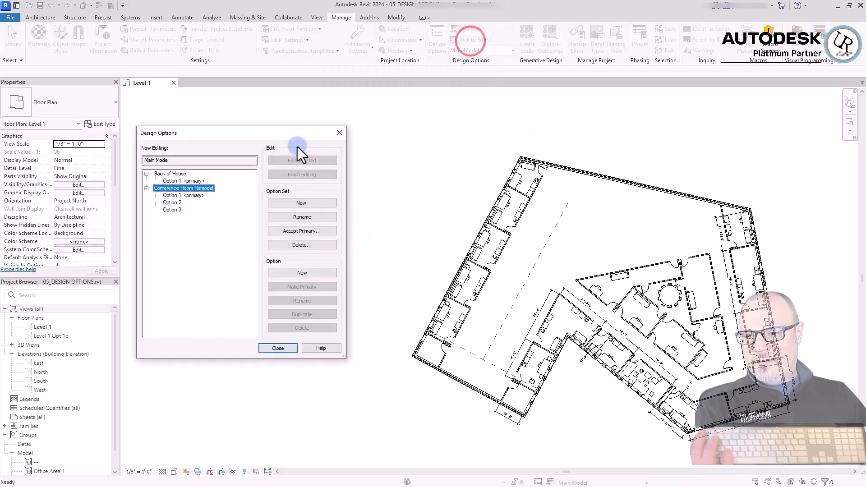
{"action": "left_click", "coordinate": [174, 181]}
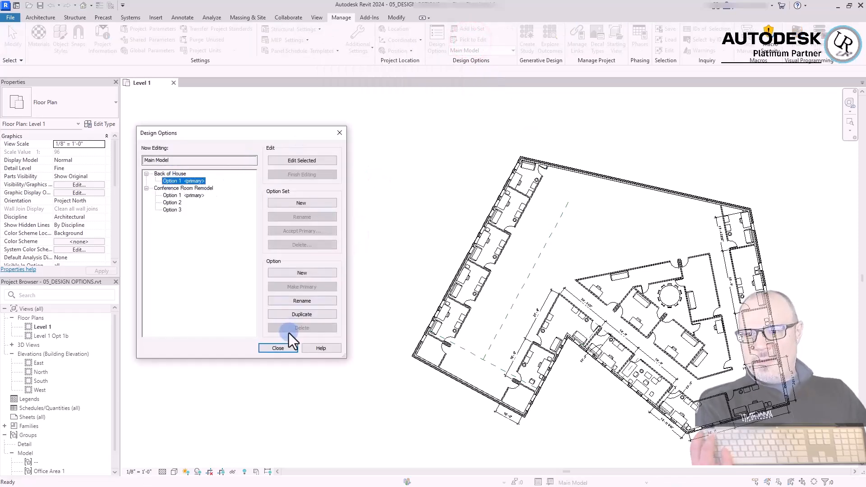
{"action": "left_click", "coordinate": [297, 315]}
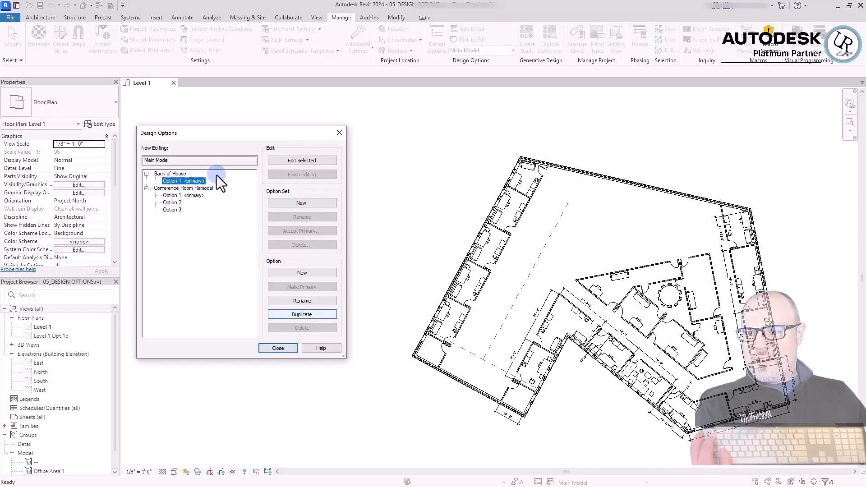
{"action": "left_click", "coordinate": [187, 188]}
{"action": "left_click", "coordinate": [303, 301]}
{"action": "key", "text": "End"}
{"action": "key", "text": "BackSpace"}
{"action": "key", "text": "BackSpace"}
{"action": "key", "text": "BackSpace"}
{"action": "key", "text": "BackSpace"}
{"action": "key", "text": "BackSpace"}
{"action": "left_click", "coordinate": [398, 291]}
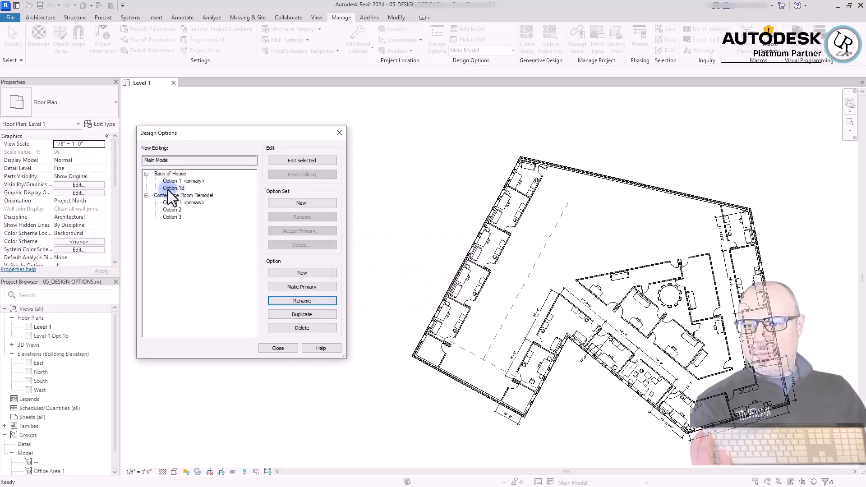
{"action": "left_click", "coordinate": [279, 348]}
{"action": "left_click", "coordinate": [396, 410]}
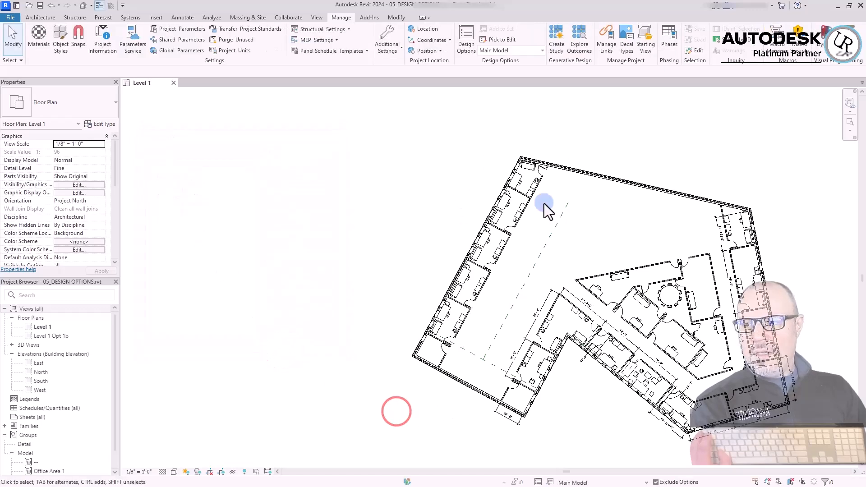
Make Option 1B of the Back of House set the option being edited and close the design options
{"action": "left_click_drag", "start_coordinate": [454, 134], "coordinate": [577, 231]}
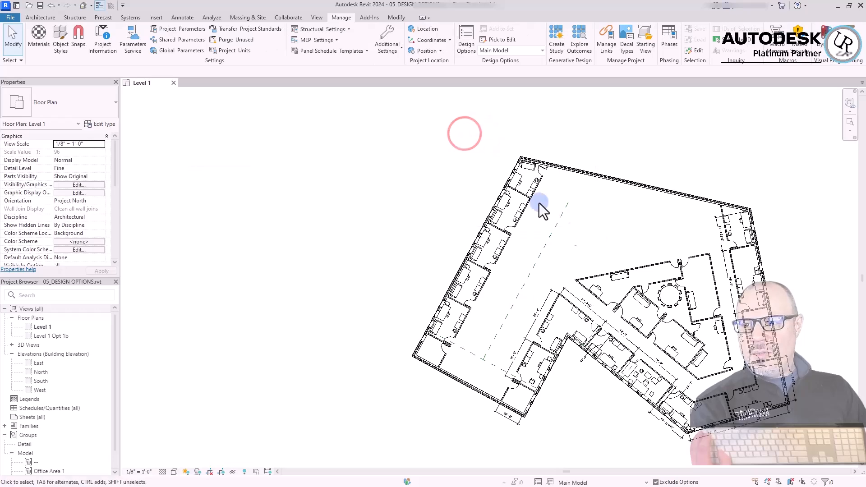
{"action": "left_click", "coordinate": [472, 43]}
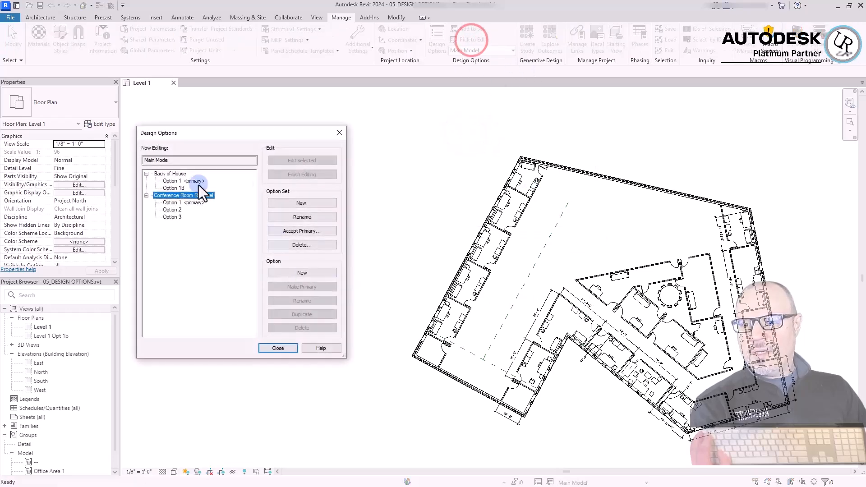
{"action": "left_click", "coordinate": [172, 187]}
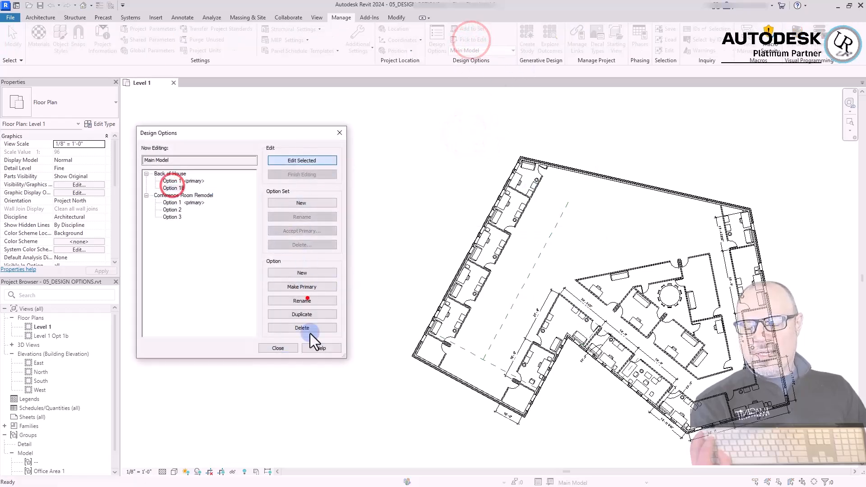
{"action": "left_click", "coordinate": [302, 160]}
{"action": "left_click", "coordinate": [276, 348]}
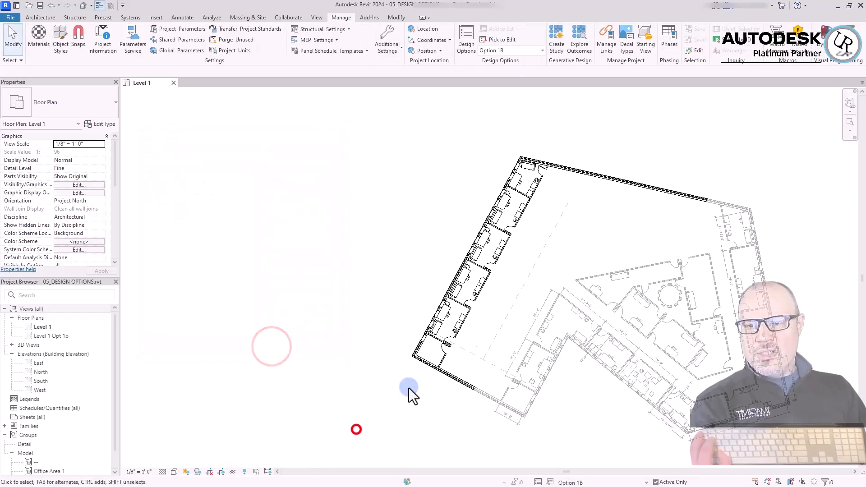
Examine the copied walls and offices of Option 1B along the back of the Level 1 plan
{"action": "scroll", "coordinate": [453, 345], "scroll_direction": "up", "scroll_amount": 3}
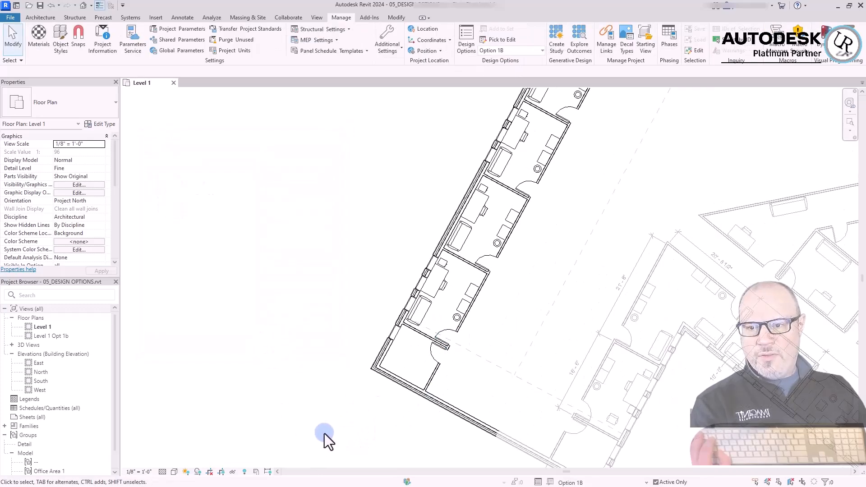
{"action": "scroll", "coordinate": [325, 377], "scroll_direction": "down", "scroll_amount": 3}
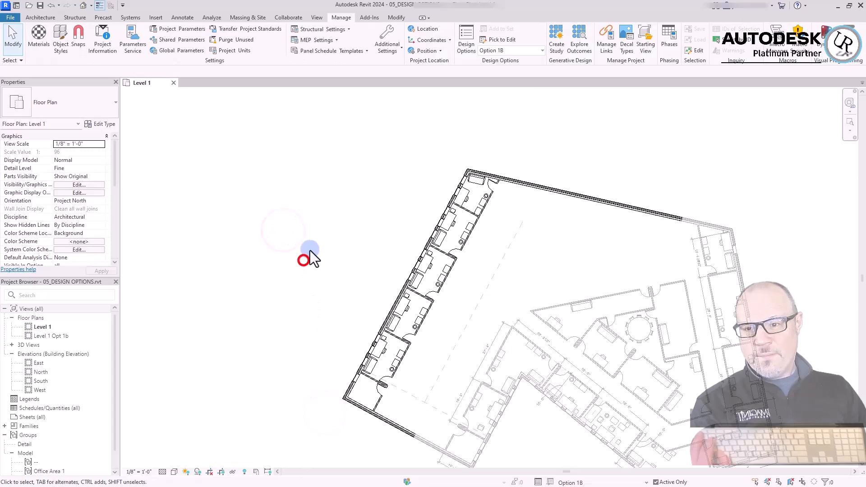
{"action": "scroll", "coordinate": [532, 145], "scroll_direction": "up", "scroll_amount": 2}
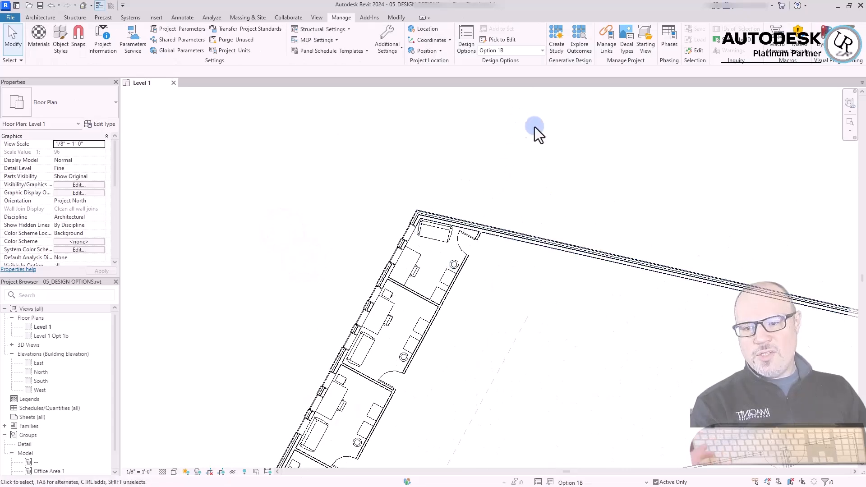
{"action": "scroll", "coordinate": [535, 126], "scroll_direction": "down", "scroll_amount": 1}
{"action": "scroll", "coordinate": [535, 126], "scroll_direction": "down", "scroll_amount": 3}
{"action": "scroll", "coordinate": [426, 196], "scroll_direction": "up", "scroll_amount": 3}
{"action": "scroll", "coordinate": [594, 142], "scroll_direction": "down", "scroll_amount": 2}
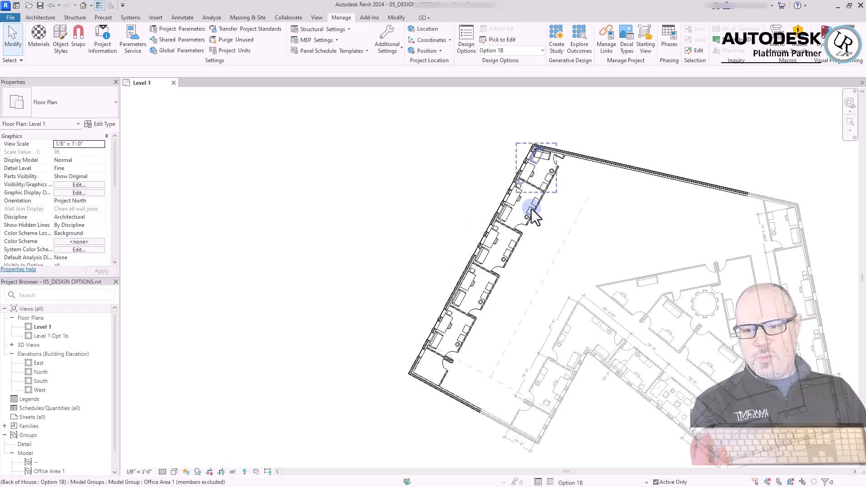
{"action": "left_click", "coordinate": [359, 323]}
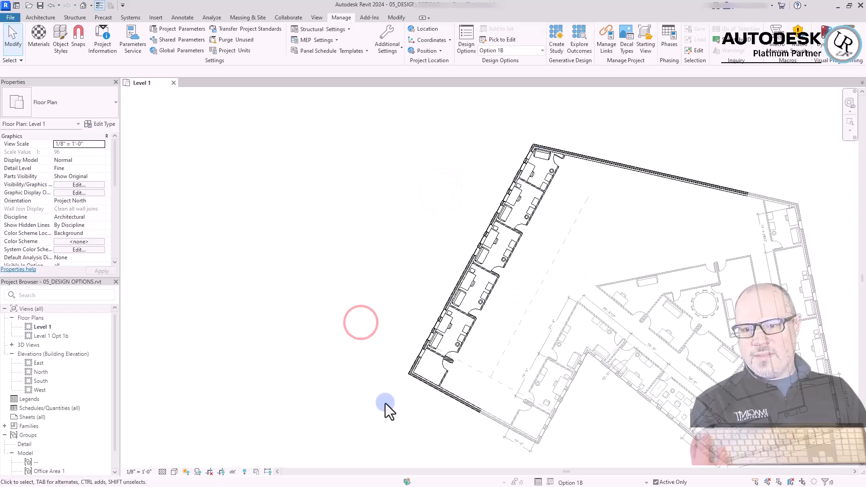
{"action": "left_click", "coordinate": [351, 409]}
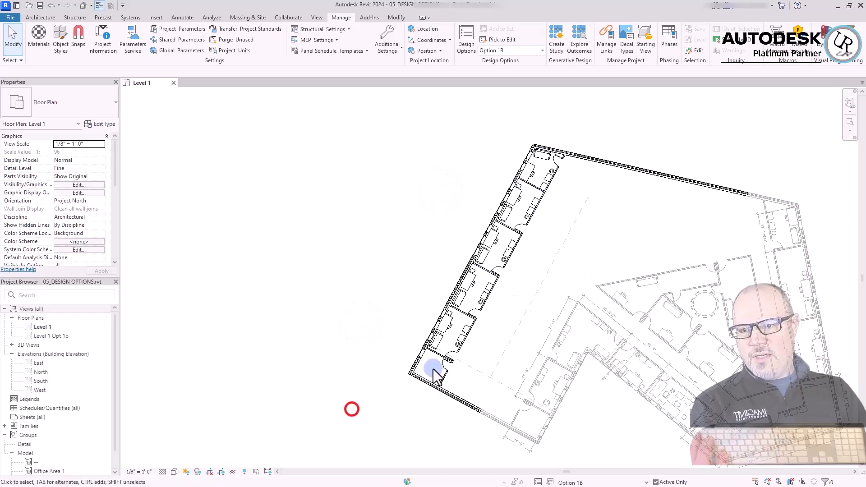
In Option 1B, move the small corner room's door to the opposite end of its partition, with its hinge side reversed
{"action": "scroll", "coordinate": [459, 342], "scroll_direction": "up", "scroll_amount": 7}
{"action": "key", "text": "Escape"}
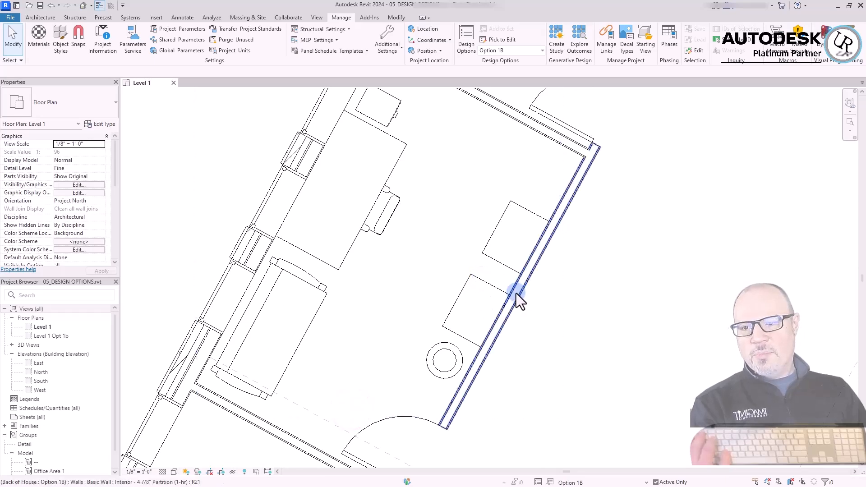
{"action": "scroll", "coordinate": [469, 282], "scroll_direction": "down", "scroll_amount": 4}
{"action": "left_click", "coordinate": [410, 365]}
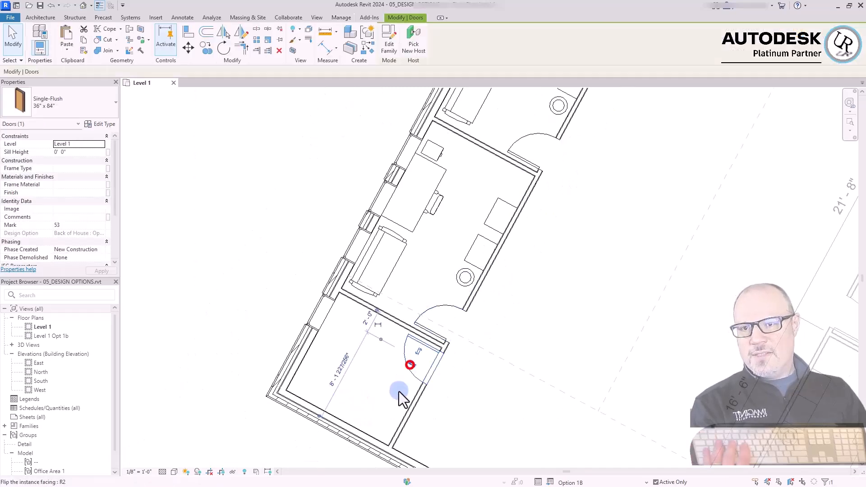
{"action": "left_click", "coordinate": [290, 265]}
{"action": "scroll", "coordinate": [441, 401], "scroll_direction": "down", "scroll_amount": 3}
{"action": "left_click", "coordinate": [428, 383]}
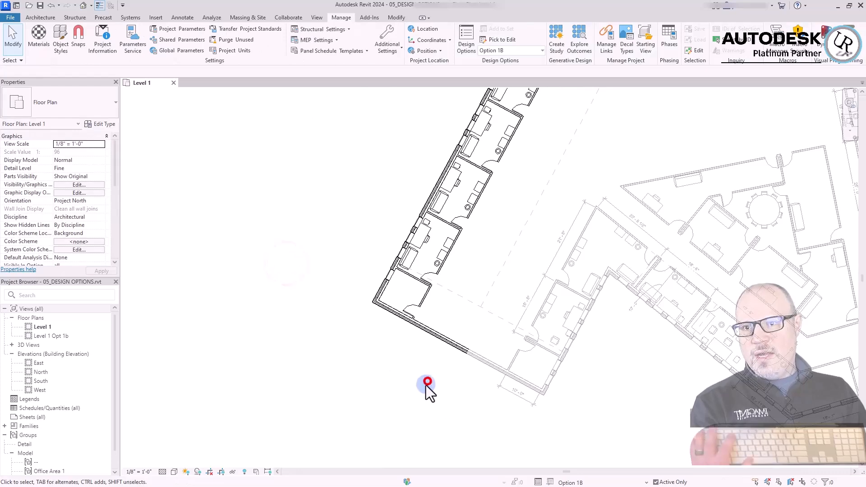
{"action": "scroll", "coordinate": [420, 395], "scroll_direction": "down", "scroll_amount": 2}
{"action": "scroll", "coordinate": [381, 270], "scroll_direction": "up", "scroll_amount": 2}
{"action": "left_click", "coordinate": [381, 263]}
{"action": "left_click", "coordinate": [396, 244]}
{"action": "left_click", "coordinate": [385, 234]}
{"action": "left_click", "coordinate": [346, 214]}
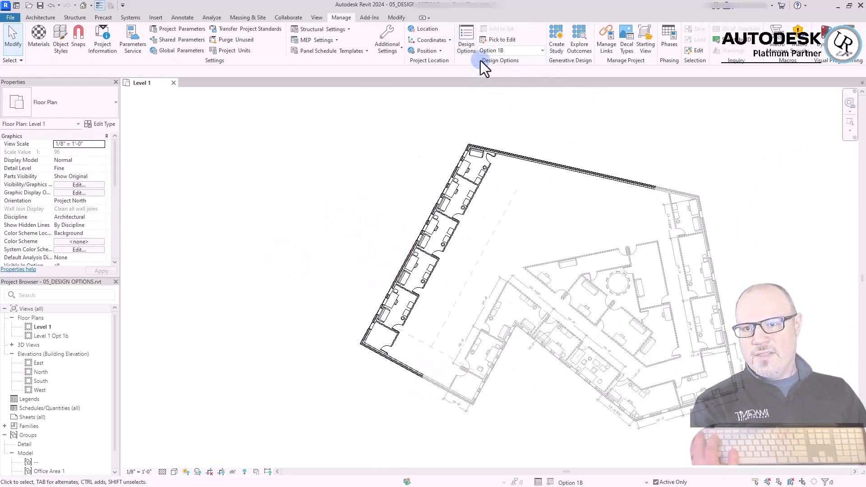
Alternate the active option between Back of House Option 1 and Option 1B to compare the corner room's door, ending on Option 1B
{"action": "left_click", "coordinate": [542, 50]}
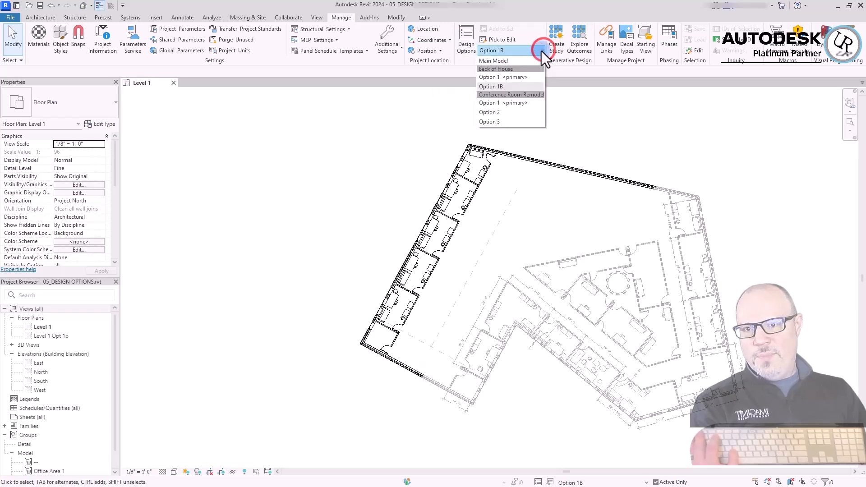
{"action": "left_click", "coordinate": [503, 77]}
{"action": "scroll", "coordinate": [388, 367], "scroll_direction": "up", "scroll_amount": 5}
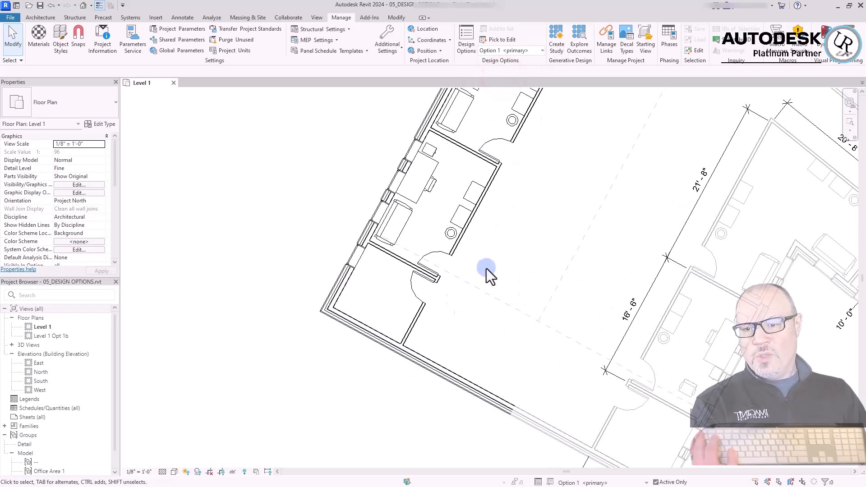
{"action": "left_click", "coordinate": [510, 50]}
{"action": "left_click", "coordinate": [508, 73]}
{"action": "left_click", "coordinate": [541, 53]}
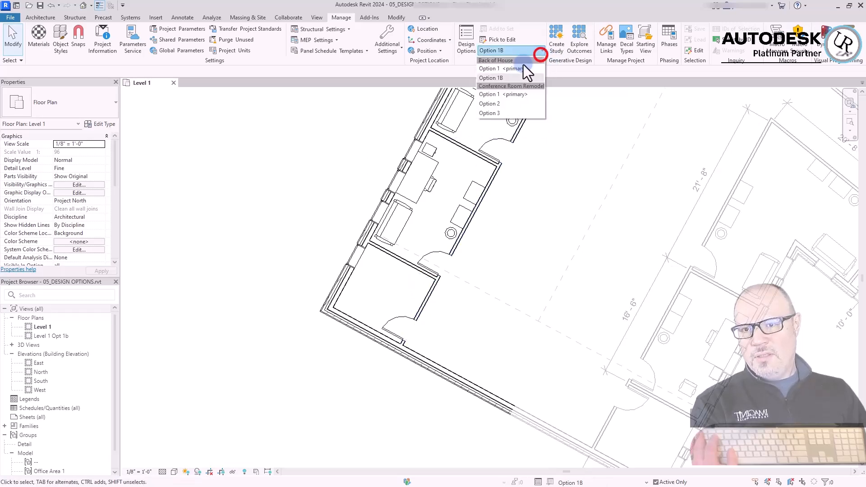
{"action": "left_click", "coordinate": [497, 83]}
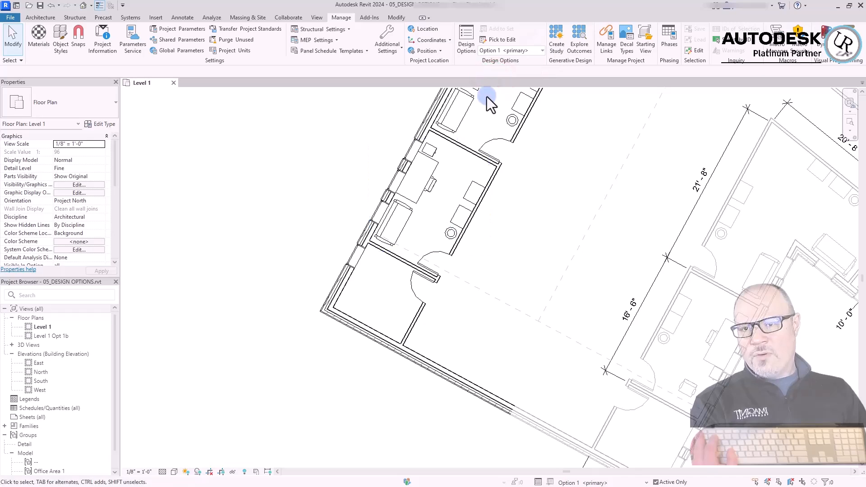
{"action": "left_click", "coordinate": [516, 51]}
{"action": "left_click", "coordinate": [510, 88]}
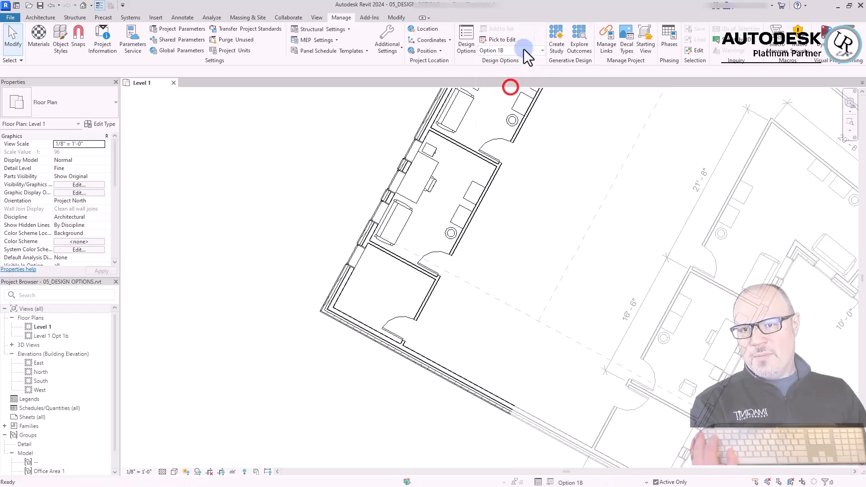
{"action": "left_click", "coordinate": [522, 52]}
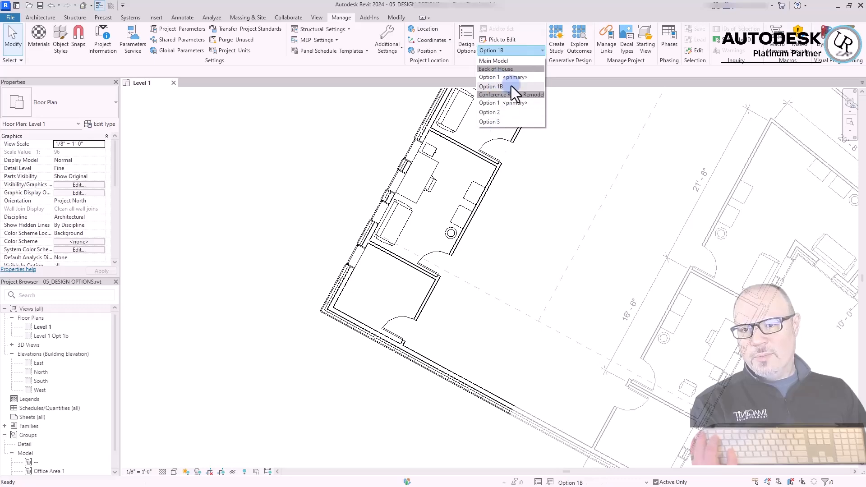
{"action": "left_click", "coordinate": [500, 88]}
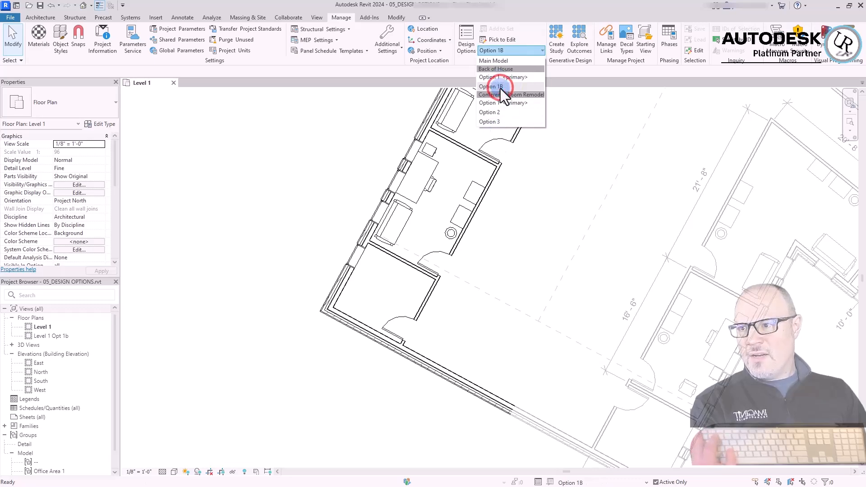
In Option 1B, draw a stepped chain of four Interior - 4 7/8" Partition (1-hr) walls in the empty area outside the back offices
{"action": "left_click", "coordinate": [318, 156]}
{"action": "scroll", "coordinate": [644, 267], "scroll_direction": "down", "scroll_amount": 3}
{"action": "left_click", "coordinate": [390, 205]}
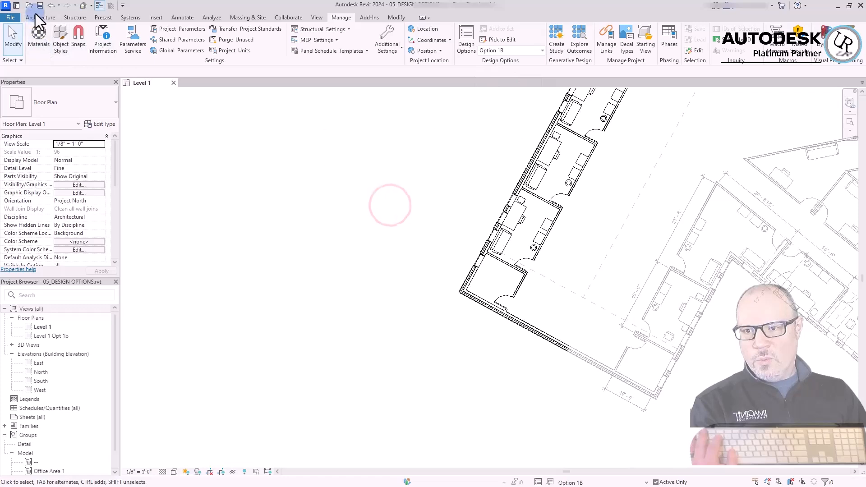
{"action": "left_click", "coordinate": [36, 18]}
{"action": "left_click", "coordinate": [35, 32]}
{"action": "left_click", "coordinate": [433, 195]}
{"action": "left_click", "coordinate": [381, 195]}
{"action": "left_click", "coordinate": [380, 257]}
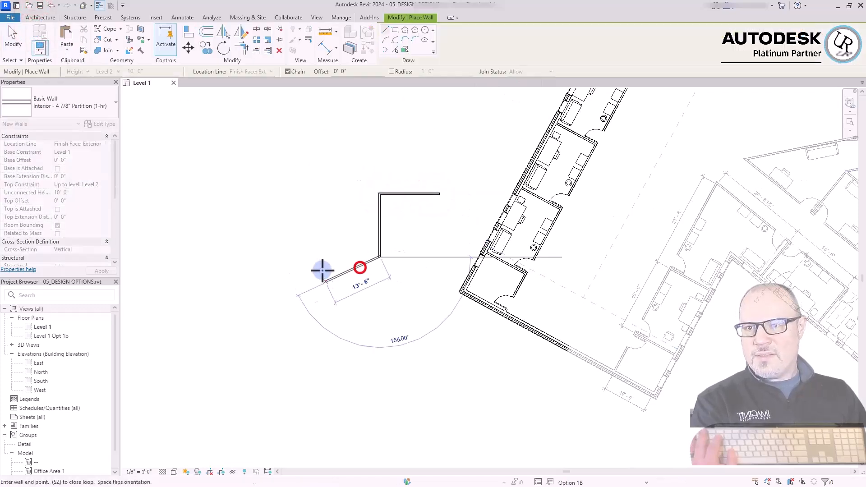
{"action": "left_click", "coordinate": [329, 258]}
{"action": "left_click", "coordinate": [329, 344]}
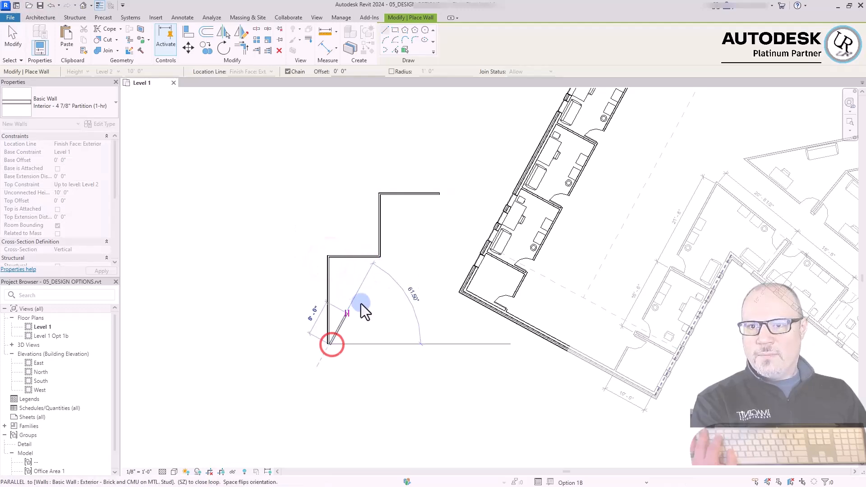
{"action": "key", "text": "Escape"}
{"action": "key", "text": "Escape"}
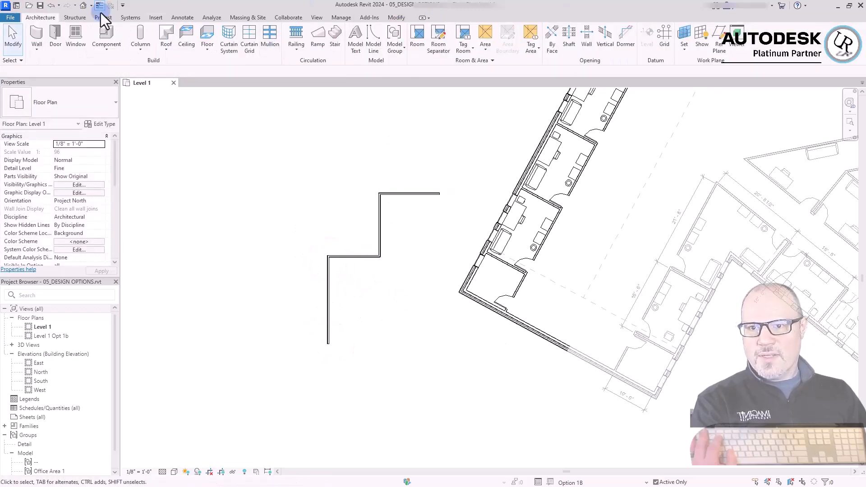
Alternate the active option from Option 1B to Back of House Option 1 and back to compare the area outside the offices
{"action": "left_click", "coordinate": [344, 18]}
{"action": "left_click", "coordinate": [532, 51]}
{"action": "left_click", "coordinate": [503, 77]}
{"action": "left_click", "coordinate": [541, 50]}
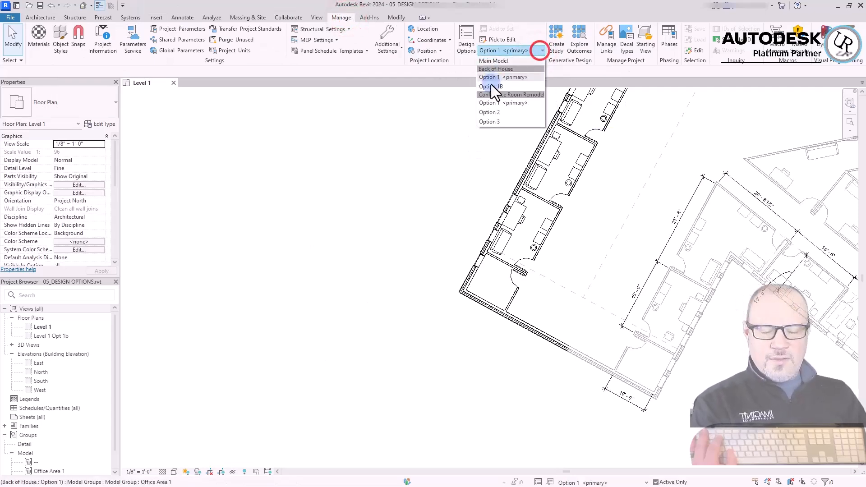
{"action": "left_click", "coordinate": [493, 86]}
Delete the stepped chain of interior partitions drawn in the empty area outside the back offices in Option 1B
{"action": "left_click_drag", "start_coordinate": [304, 148], "coordinate": [302, 146]}
{"action": "key", "text": "Delete"}
{"action": "scroll", "coordinate": [429, 390], "scroll_direction": "down", "scroll_amount": 3}
Rotate Option 1B's row of back offices with its exterior walls by 35° about the end where it meets the existing building
{"action": "left_click_drag", "start_coordinate": [389, 374], "coordinate": [552, 160]}
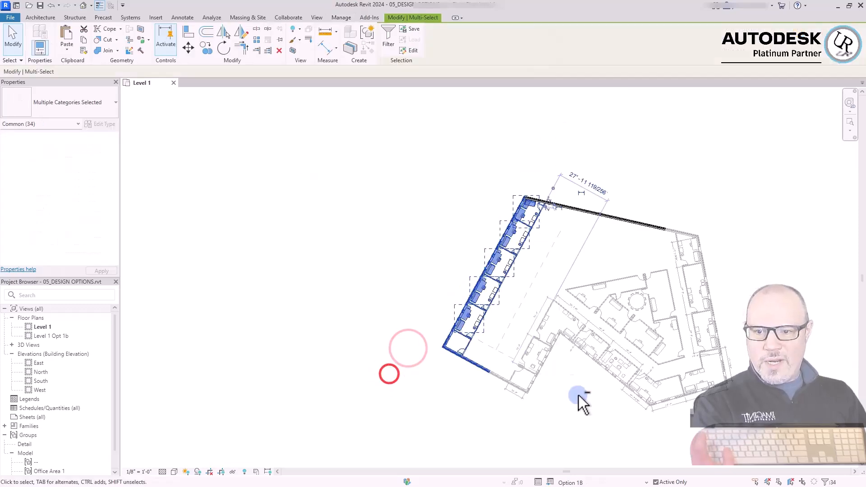
{"action": "scroll", "coordinate": [483, 414], "scroll_direction": "up", "scroll_amount": 5}
{"action": "scroll", "coordinate": [483, 413], "scroll_direction": "down", "scroll_amount": 4}
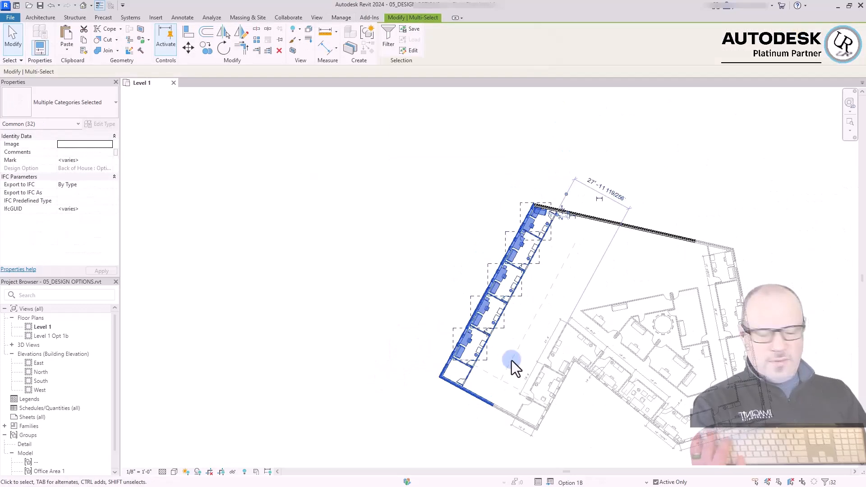
{"action": "key", "text": "r"}
{"action": "key", "text": "o"}
{"action": "key", "text": "space"}
{"action": "scroll", "coordinate": [491, 409], "scroll_direction": "up", "scroll_amount": 5}
{"action": "left_click", "coordinate": [504, 389]}
{"action": "scroll", "coordinate": [547, 361], "scroll_direction": "down", "scroll_amount": 4}
{"action": "left_click", "coordinate": [567, 262]}
{"action": "type", "text": "35"}
{"action": "key", "text": "Return"}
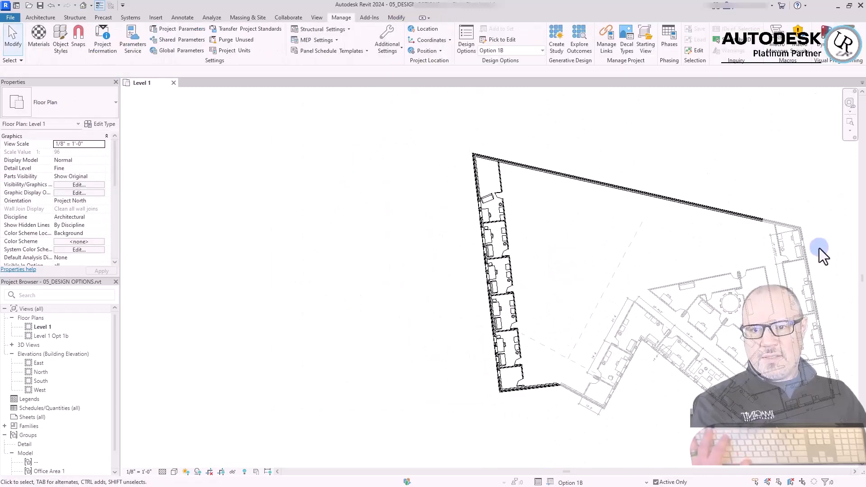
Pull the long exterior wall's free end in so the wall is 55'-0" long and square to the rotated office row
{"action": "left_click", "coordinate": [650, 174]}
{"action": "left_click", "coordinate": [434, 287]}
{"action": "left_click", "coordinate": [662, 129]}
{"action": "scroll", "coordinate": [491, 151], "scroll_direction": "up", "scroll_amount": 2}
{"action": "left_click", "coordinate": [589, 205]}
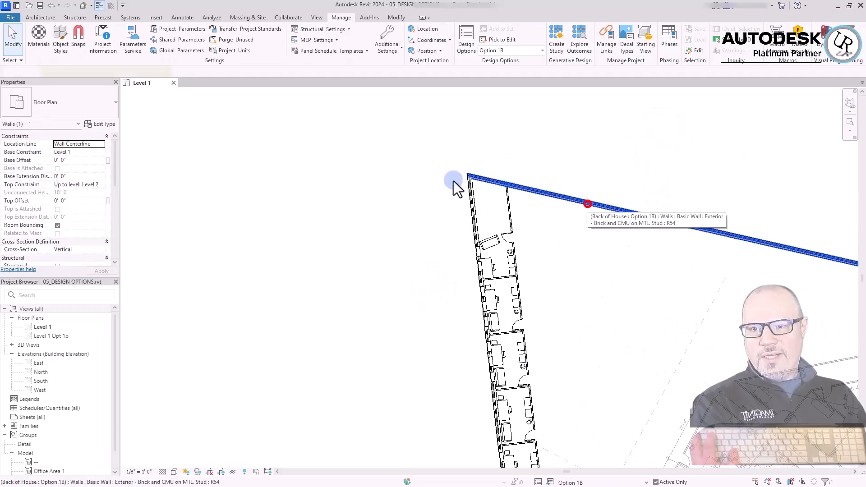
{"action": "scroll", "coordinate": [507, 191], "scroll_direction": "down", "scroll_amount": 3}
{"action": "left_click_drag", "start_coordinate": [641, 225], "coordinate": [496, 154]}
{"action": "left_click", "coordinate": [494, 157]}
Draw three chained Exterior - Brick and CMU on MTL. Stud walls from its free end, about 28'-6", 71'-0" and a last one to the existing wall's endpoint
{"action": "right_click", "coordinate": [477, 158]}
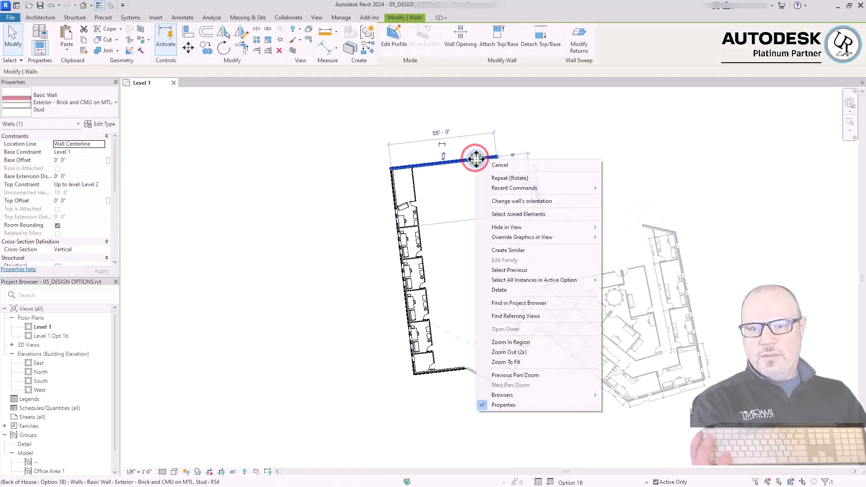
{"action": "left_click", "coordinate": [561, 251]}
{"action": "left_click", "coordinate": [498, 157]}
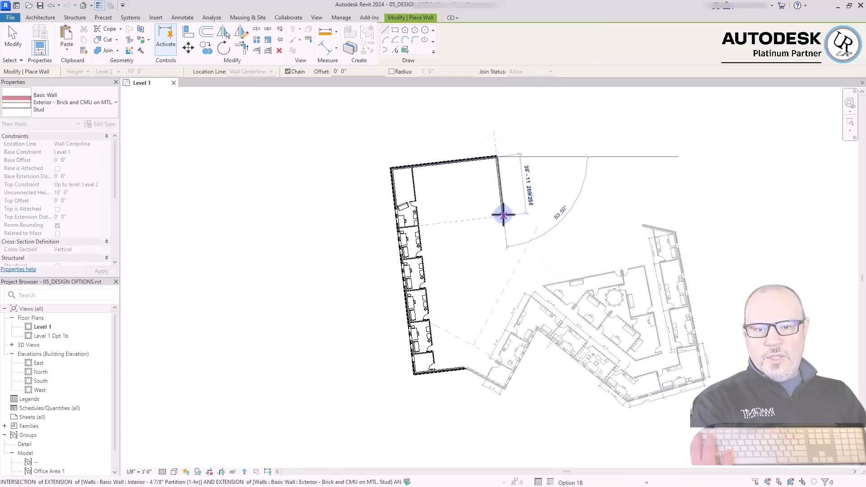
{"action": "left_click", "coordinate": [504, 211]}
{"action": "left_click", "coordinate": [639, 195]}
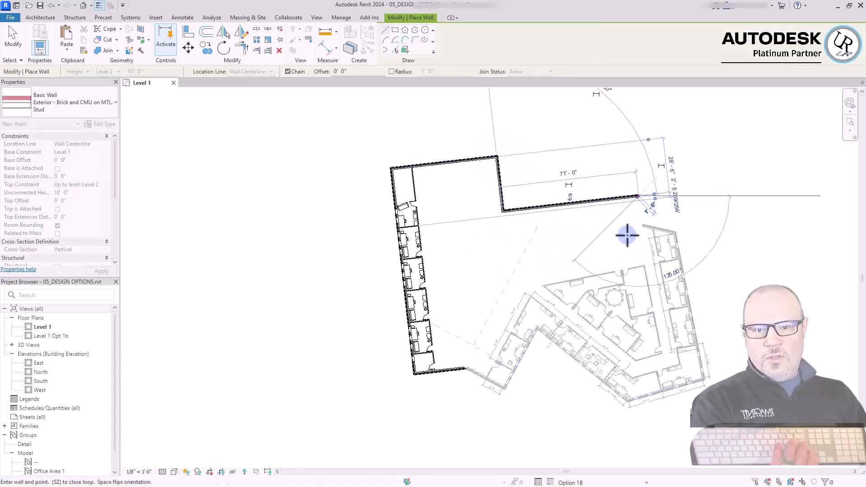
{"action": "scroll", "coordinate": [642, 247], "scroll_direction": "up", "scroll_amount": 3}
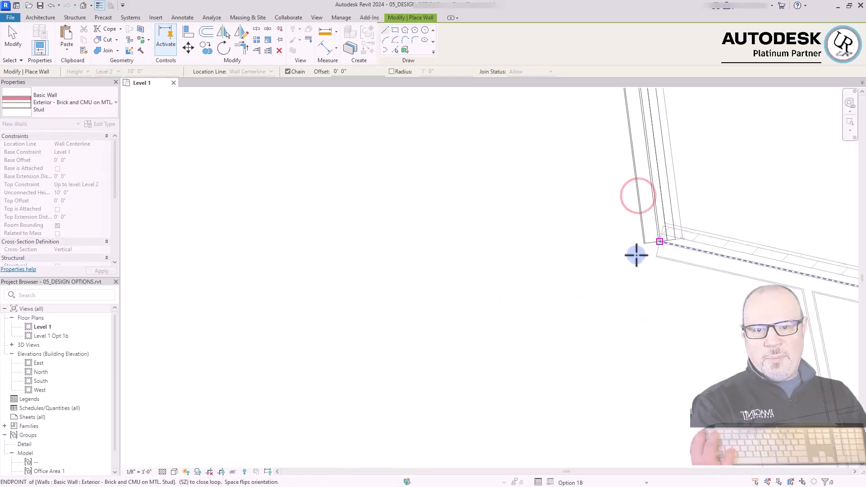
{"action": "left_click", "coordinate": [661, 242]}
{"action": "scroll", "coordinate": [744, 271], "scroll_direction": "down", "scroll_amount": 2}
{"action": "key", "text": "Escape"}
{"action": "key", "text": "Escape"}
Adjust the end of the last new exterior wall so that it meets the corner of the existing exterior wall
{"action": "left_click", "coordinate": [735, 265]}
{"action": "scroll", "coordinate": [731, 273], "scroll_direction": "up", "scroll_amount": 3}
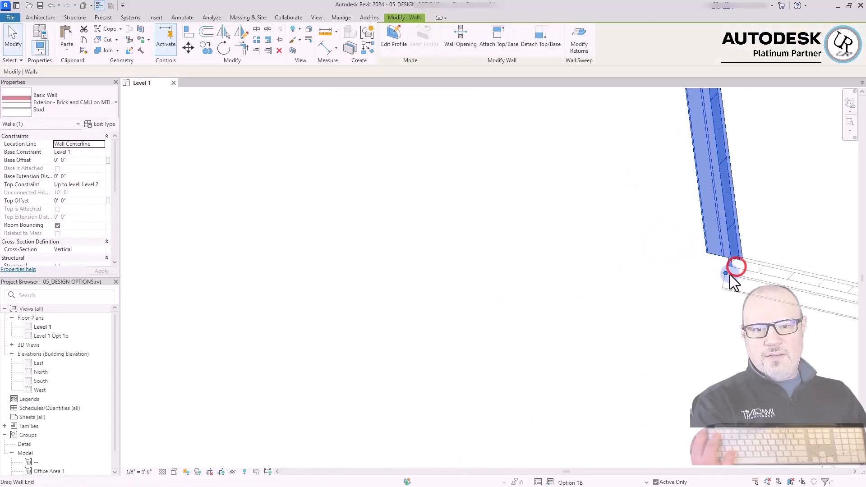
{"action": "left_click", "coordinate": [745, 262]}
{"action": "left_click", "coordinate": [757, 283]}
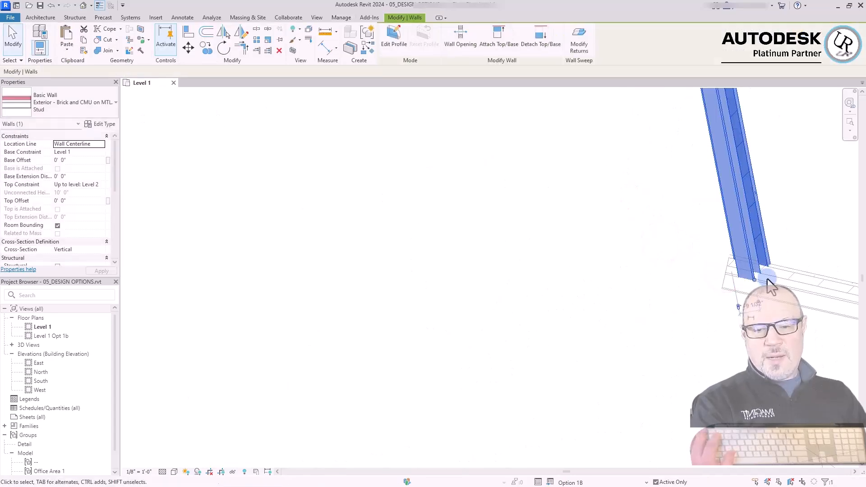
{"action": "left_click_drag", "start_coordinate": [757, 281], "coordinate": [746, 280]}
{"action": "left_click", "coordinate": [746, 278]}
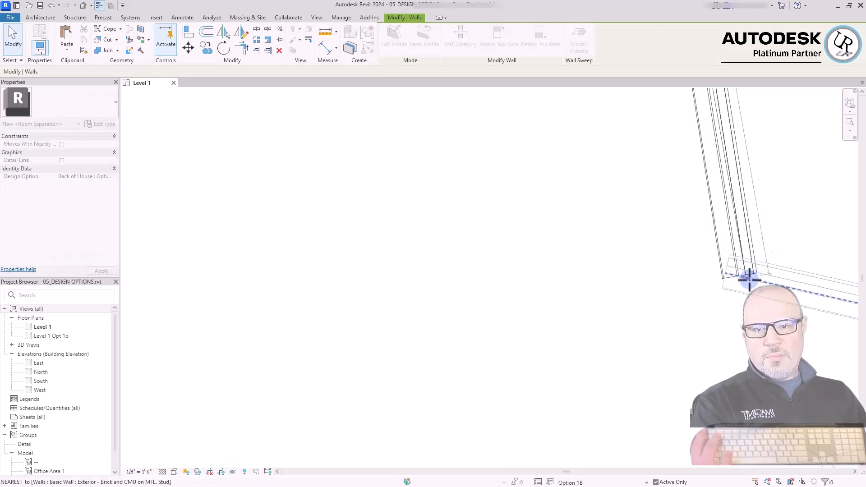
{"action": "left_click", "coordinate": [704, 293]}
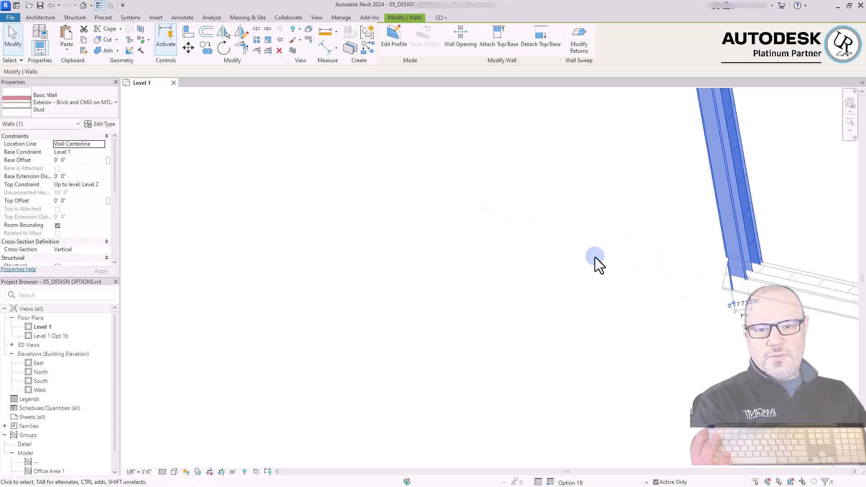
{"action": "left_click", "coordinate": [786, 228]}
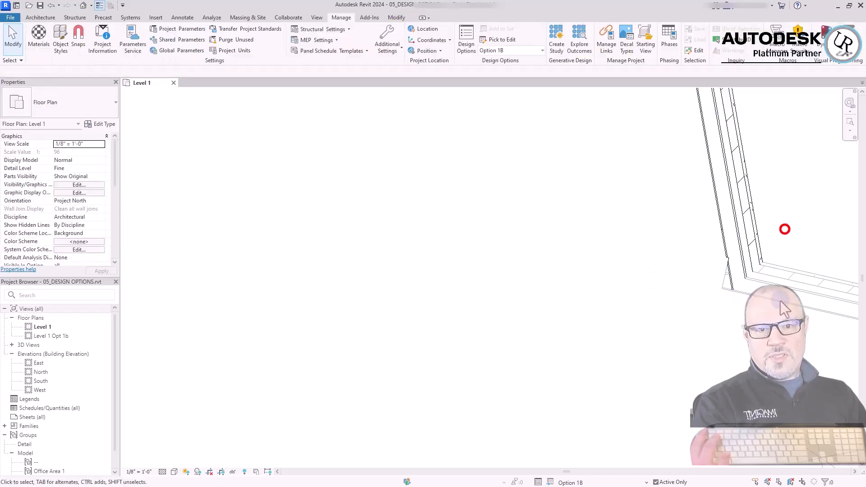
{"action": "left_click", "coordinate": [798, 228]}
{"action": "left_click", "coordinate": [641, 172]}
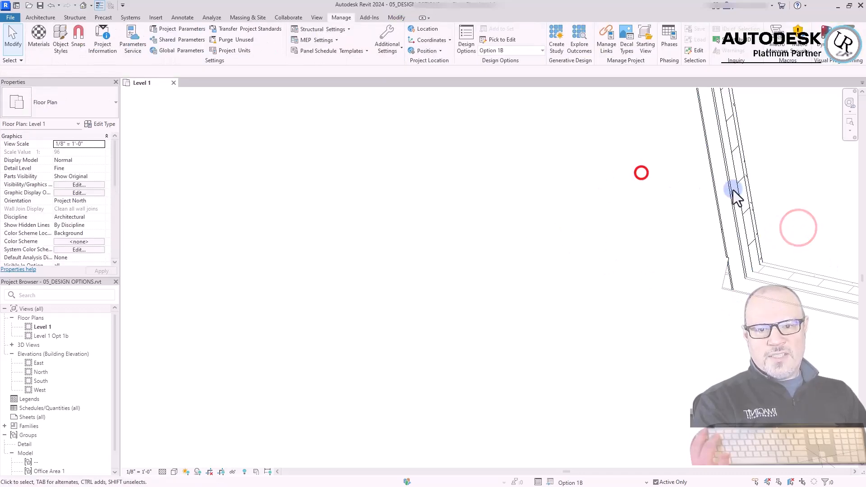
{"action": "left_click", "coordinate": [809, 215]}
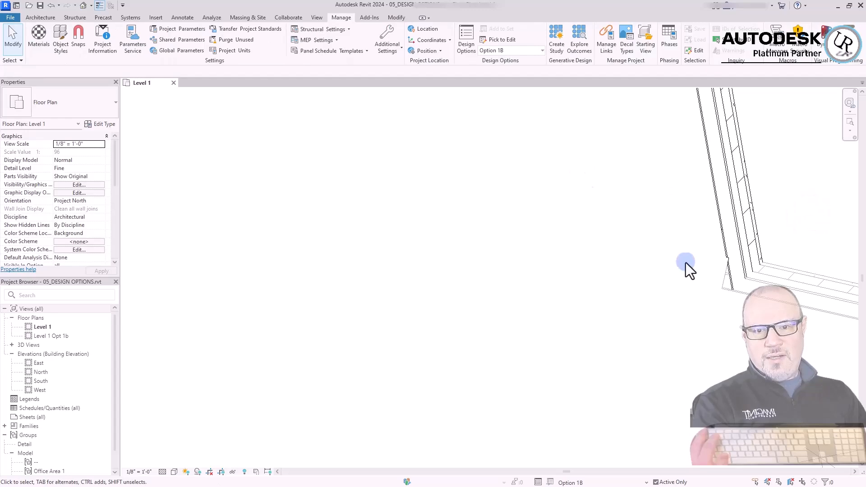
{"action": "left_click", "coordinate": [803, 194]}
{"action": "left_click", "coordinate": [616, 182]}
Adjust the end of the rotated exterior wall beside the small corner room to meet the existing angled exterior wall
{"action": "scroll", "coordinate": [785, 242], "scroll_direction": "down", "scroll_amount": 5}
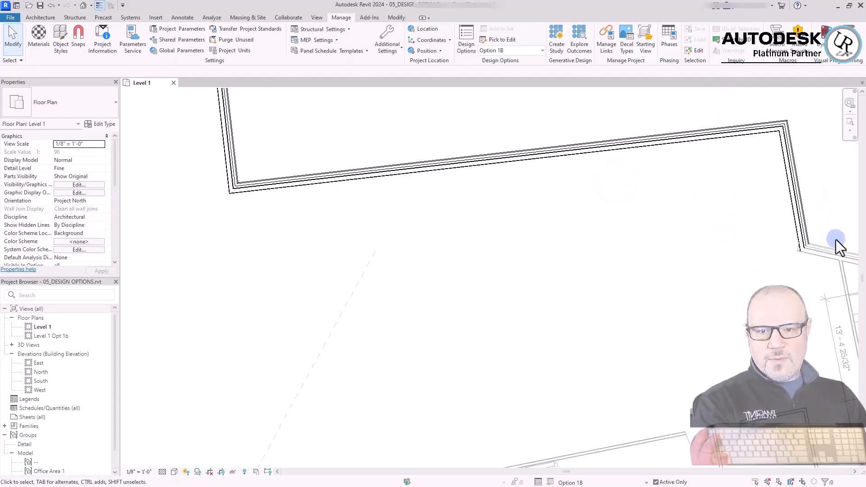
{"action": "scroll", "coordinate": [607, 343], "scroll_direction": "up", "scroll_amount": 8}
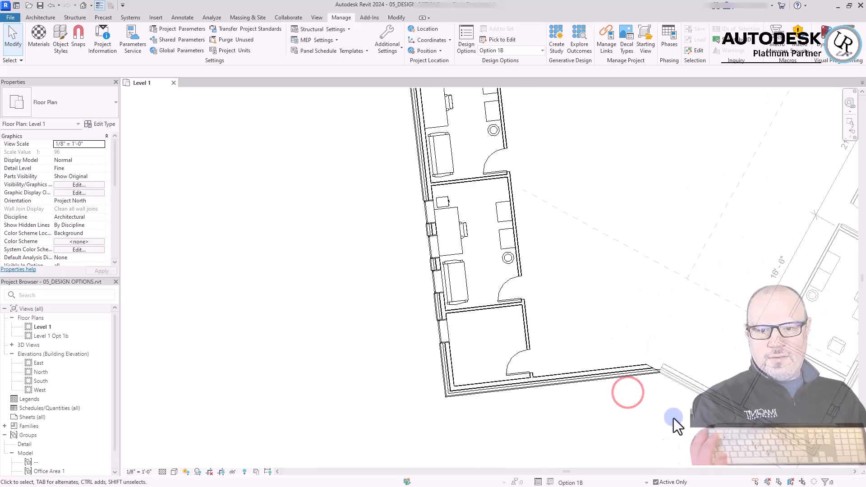
{"action": "left_click", "coordinate": [612, 331]}
{"action": "left_click", "coordinate": [642, 303]}
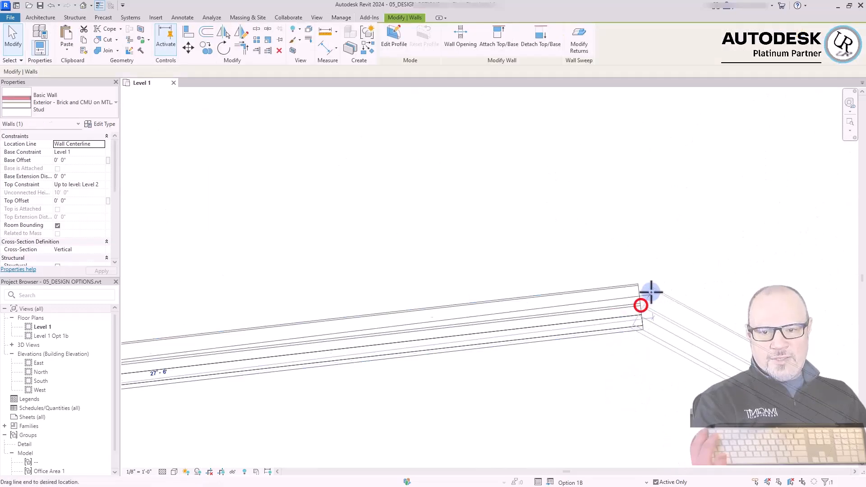
{"action": "left_click_drag", "start_coordinate": [637, 316], "coordinate": [668, 335]}
{"action": "mouse_move", "coordinate": [640, 306]}
{"action": "left_mouse_down"}
{"action": "mouse_move", "coordinate": [611, 313]}
{"action": "mouse_move", "coordinate": [657, 303]}
{"action": "mouse_move", "coordinate": [648, 311]}
{"action": "left_mouse_up"}
{"action": "left_click", "coordinate": [645, 392]}
{"action": "left_click", "coordinate": [634, 389]}
{"action": "scroll", "coordinate": [842, 184], "scroll_direction": "down", "scroll_amount": 4}
{"action": "left_click", "coordinate": [722, 327]}
Examine the wall connections and the rotated office row of Option 1B
{"action": "scroll", "coordinate": [525, 405], "scroll_direction": "down", "scroll_amount": 6}
{"action": "left_click", "coordinate": [383, 310]}
{"action": "scroll", "coordinate": [621, 388], "scroll_direction": "down", "scroll_amount": 4}
{"action": "left_click", "coordinate": [511, 339]}
{"action": "scroll", "coordinate": [638, 350], "scroll_direction": "up", "scroll_amount": 3}
{"action": "scroll", "coordinate": [356, 305], "scroll_direction": "down", "scroll_amount": 2}
{"action": "scroll", "coordinate": [606, 275], "scroll_direction": "up", "scroll_amount": 2}
{"action": "scroll", "coordinate": [430, 143], "scroll_direction": "up", "scroll_amount": 2}
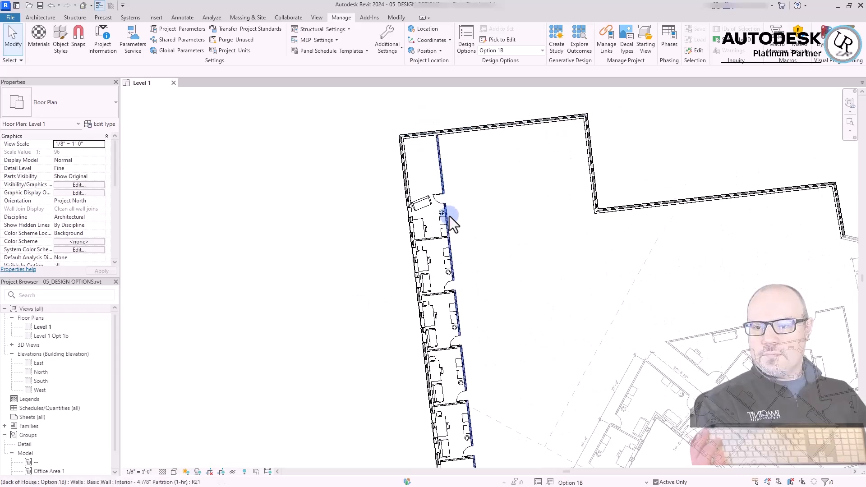
Delete the irregular end office at the far end of the rotated row, next to the 55'-0" exterior wall
{"action": "scroll", "coordinate": [397, 194], "scroll_direction": "up", "scroll_amount": 1}
{"action": "left_click_drag", "start_coordinate": [406, 139], "coordinate": [538, 256]}
{"action": "scroll", "coordinate": [465, 265], "scroll_direction": "up", "scroll_amount": 5}
{"action": "left_click", "coordinate": [513, 207], "text": "shift"}
{"action": "key", "text": "Delete"}
{"action": "scroll", "coordinate": [456, 208], "scroll_direction": "down", "scroll_amount": 3}
Copy the adjacent regular office with its windows into the vacant end position, matching the spacing of the partitions
{"action": "left_click", "coordinate": [467, 276]}
{"action": "left_click", "coordinate": [483, 206], "text": "ctrl"}
{"action": "left_click_drag", "start_coordinate": [356, 145], "coordinate": [457, 341], "text": "ctrl"}
{"action": "left_click", "coordinate": [522, 332], "text": "ctrl"}
{"action": "key", "text": "c"}
{"action": "key", "text": "c"}
{"action": "scroll", "coordinate": [520, 378], "scroll_direction": "up", "scroll_amount": 2}
{"action": "left_click", "coordinate": [511, 334]}
{"action": "scroll", "coordinate": [511, 334], "scroll_direction": "down", "scroll_amount": 3}
{"action": "scroll", "coordinate": [479, 244], "scroll_direction": "up", "scroll_amount": 7}
{"action": "left_click", "coordinate": [498, 270]}
{"action": "scroll", "coordinate": [497, 270], "scroll_direction": "down", "scroll_amount": 5}
{"action": "scroll", "coordinate": [485, 116], "scroll_direction": "up", "scroll_amount": 4}
{"action": "left_click", "coordinate": [489, 138]}
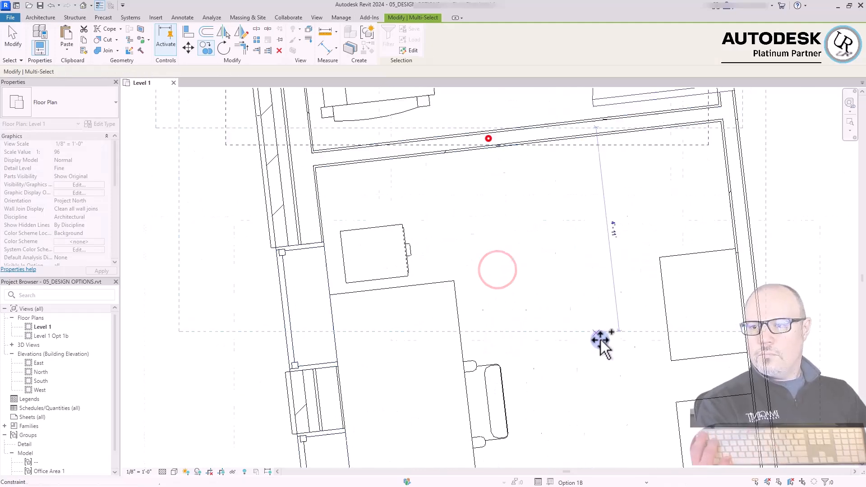
{"action": "scroll", "coordinate": [542, 258], "scroll_direction": "down", "scroll_amount": 5}
{"action": "key", "text": "Escape"}
{"action": "key", "text": "Escape"}
Delete the leftover piece at the copied end office and check where the office meets the 55'-0" exterior wall
{"action": "left_click", "coordinate": [557, 119]}
{"action": "key", "text": "Delete"}
{"action": "scroll", "coordinate": [537, 135], "scroll_direction": "up", "scroll_amount": 1}
{"action": "left_click", "coordinate": [591, 191]}
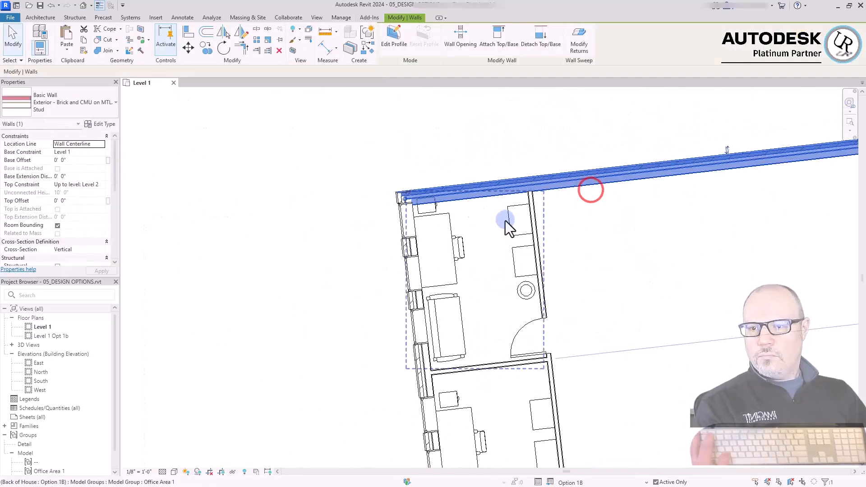
{"action": "left_click", "coordinate": [299, 282]}
Draw a helper detail line from the office row across to the opposite new exterior wall, using a snap override
{"action": "scroll", "coordinate": [435, 154], "scroll_direction": "down", "scroll_amount": 4}
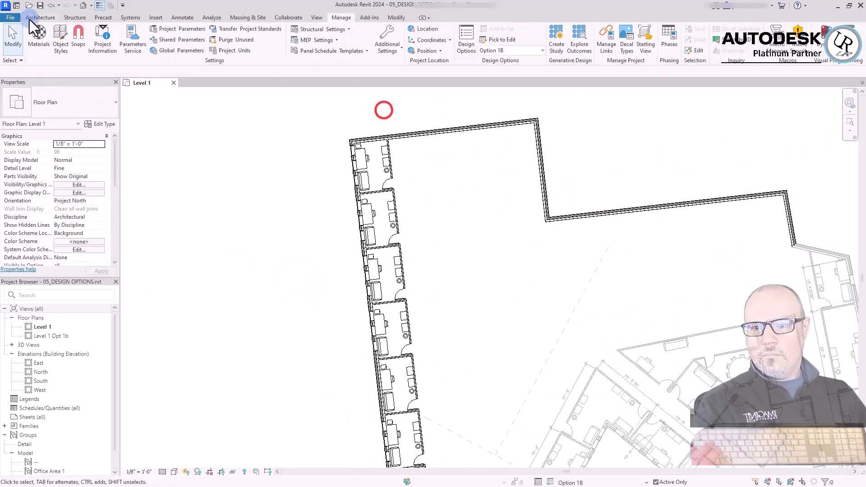
{"action": "left_click", "coordinate": [182, 18]}
{"action": "left_click", "coordinate": [231, 38]}
{"action": "scroll", "coordinate": [489, 186], "scroll_direction": "up", "scroll_amount": 5}
{"action": "left_click", "coordinate": [369, 245]}
{"action": "scroll", "coordinate": [481, 230], "scroll_direction": "down", "scroll_amount": 4}
{"action": "right_click", "coordinate": [481, 230]}
{"action": "mouse_move", "coordinate": [518, 272]}
{"action": "left_click", "coordinate": [645, 393]}
{"action": "scroll", "coordinate": [413, 288], "scroll_direction": "up", "scroll_amount": 3}
{"action": "scroll", "coordinate": [441, 260], "scroll_direction": "up", "scroll_amount": 5}
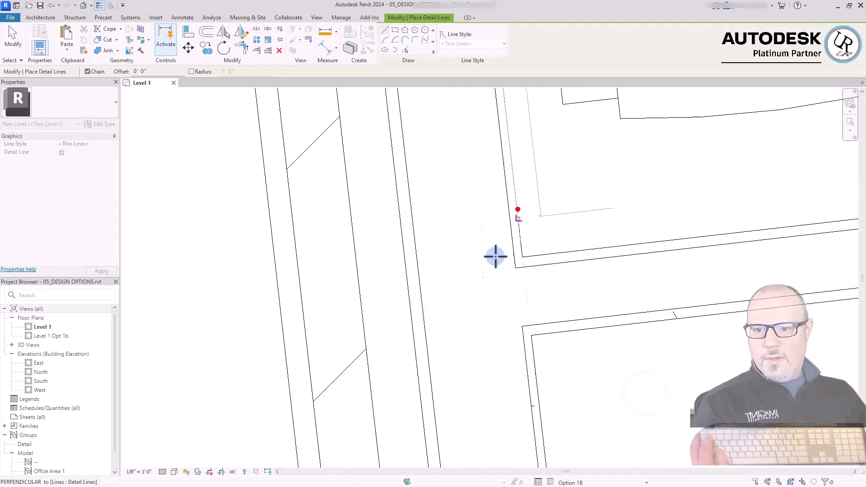
{"action": "left_click", "coordinate": [518, 209]}
{"action": "scroll", "coordinate": [518, 209], "scroll_direction": "down", "scroll_amount": 8}
{"action": "key", "text": "Escape"}
Draw a second detail line perpendicular to the first from its midpoint as a mirror axis, using a snap override
{"action": "left_click", "coordinate": [550, 248]}
{"action": "right_click", "coordinate": [550, 248]}
{"action": "mouse_move", "coordinate": [611, 293]}
{"action": "left_click", "coordinate": [695, 364]}
{"action": "left_click", "coordinate": [579, 249]}
{"action": "left_click", "coordinate": [526, 178]}
{"action": "key", "text": "Escape"}
{"action": "key", "text": "Escape"}
Mirror a copy of the two end offices about the perpendicular detail line onto the opposite exterior wall
{"action": "left_click_drag", "start_coordinate": [325, 100], "coordinate": [492, 315]}
{"action": "key", "text": "m"}
{"action": "key", "text": "m"}
{"action": "left_click", "coordinate": [72, 71]}
{"action": "left_click", "coordinate": [527, 216]}
Align the end partition of the mirrored offices with the inner face of the adjoining exterior wall
{"action": "scroll", "coordinate": [695, 248], "scroll_direction": "up", "scroll_amount": 5}
{"action": "key", "text": "a"}
{"action": "key", "text": "l"}
{"action": "scroll", "coordinate": [581, 299], "scroll_direction": "up", "scroll_amount": 4}
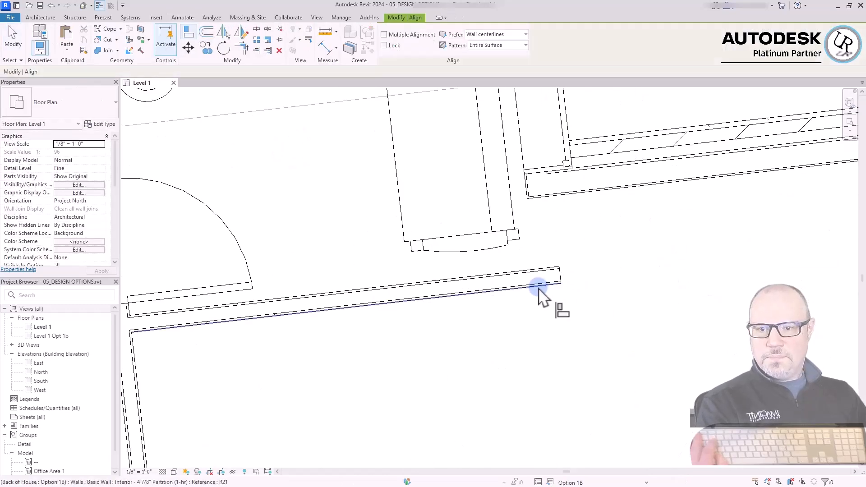
{"action": "left_click", "coordinate": [537, 286]}
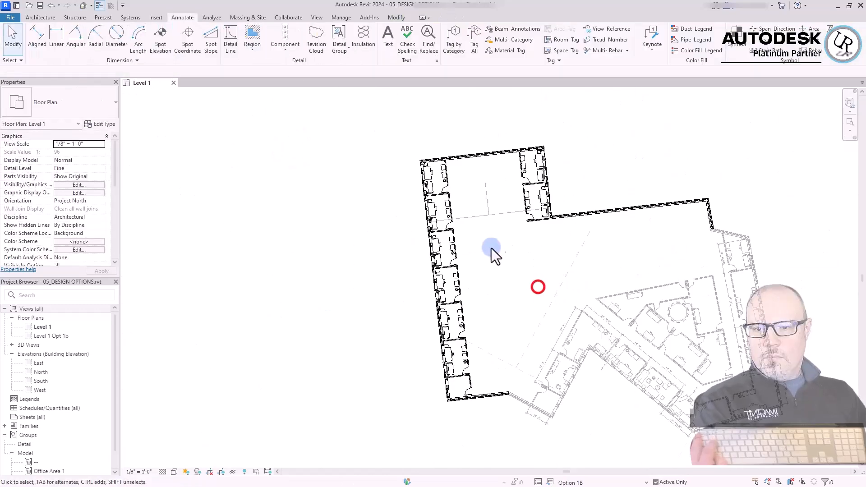
Delete the two helper detail lines between the office rows
{"action": "left_click_drag", "start_coordinate": [494, 241], "coordinate": [470, 197]}
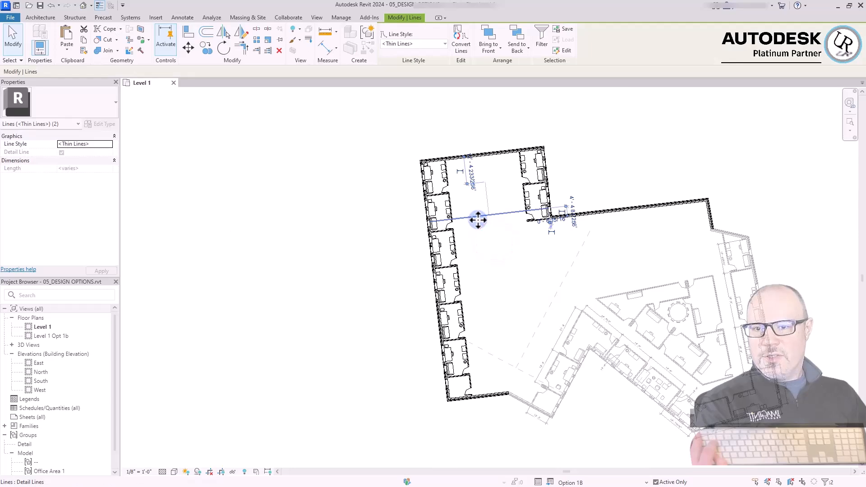
{"action": "left_click", "coordinate": [357, 315]}
{"action": "scroll", "coordinate": [564, 246], "scroll_direction": "up", "scroll_amount": 4}
{"action": "left_click", "coordinate": [513, 320]}
{"action": "scroll", "coordinate": [478, 192], "scroll_direction": "down", "scroll_amount": 3}
{"action": "left_click", "coordinate": [533, 244]}
{"action": "left_click", "coordinate": [651, 146]}
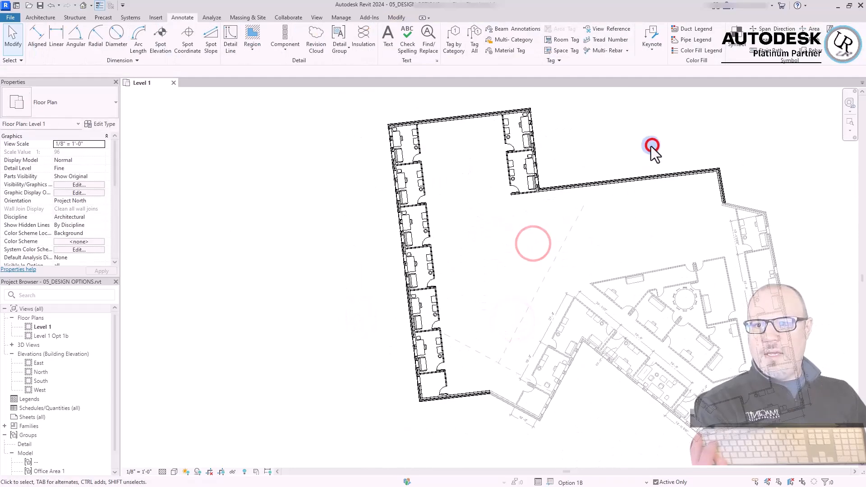
{"action": "left_click", "coordinate": [284, 166]}
{"action": "left_click", "coordinate": [321, 146]}
{"action": "left_click", "coordinate": [325, 144]}
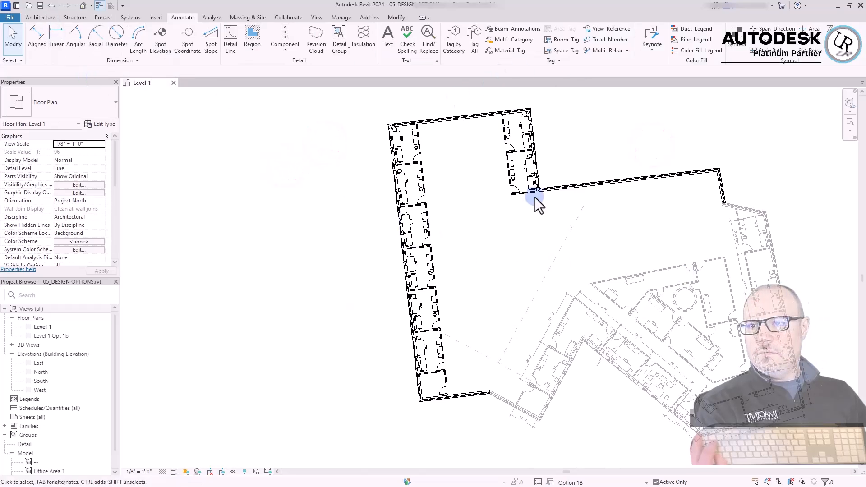
Compare the redesigned Option 1B with Back of House Option 1 by switching the active option, ending on Option 1B
{"action": "left_click", "coordinate": [343, 18]}
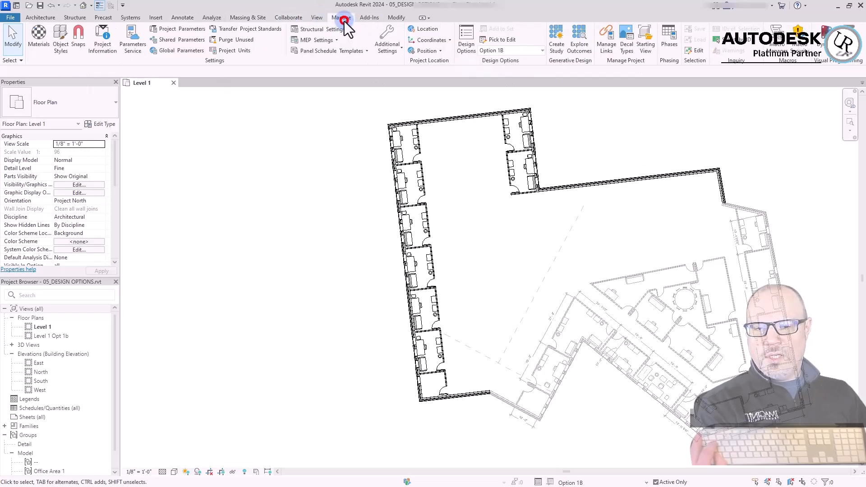
{"action": "left_click", "coordinate": [542, 51]}
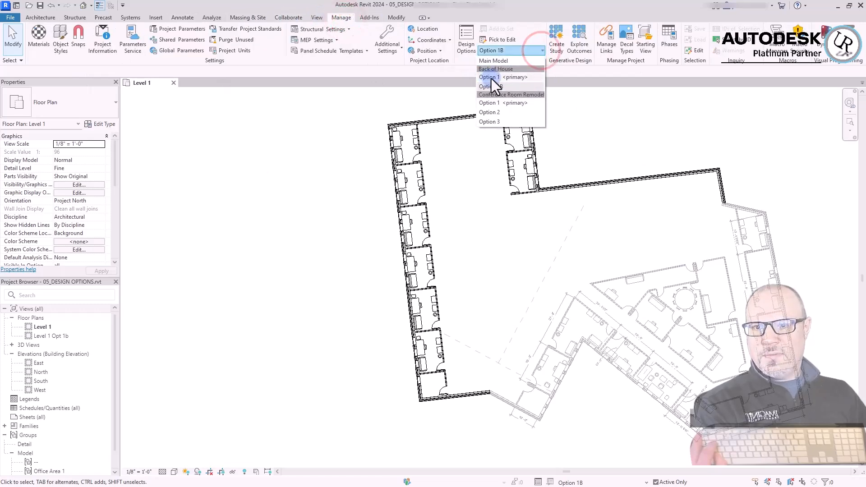
{"action": "left_click", "coordinate": [491, 77]}
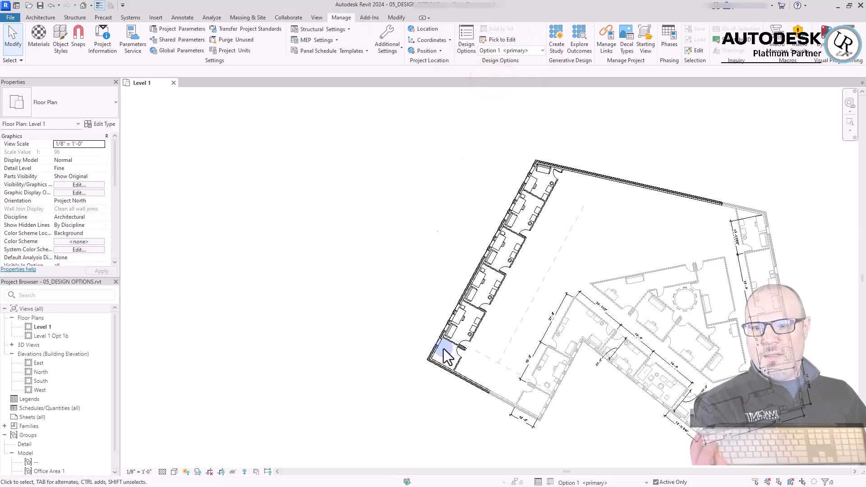
{"action": "left_click", "coordinate": [541, 50]}
{"action": "left_click", "coordinate": [488, 86]}
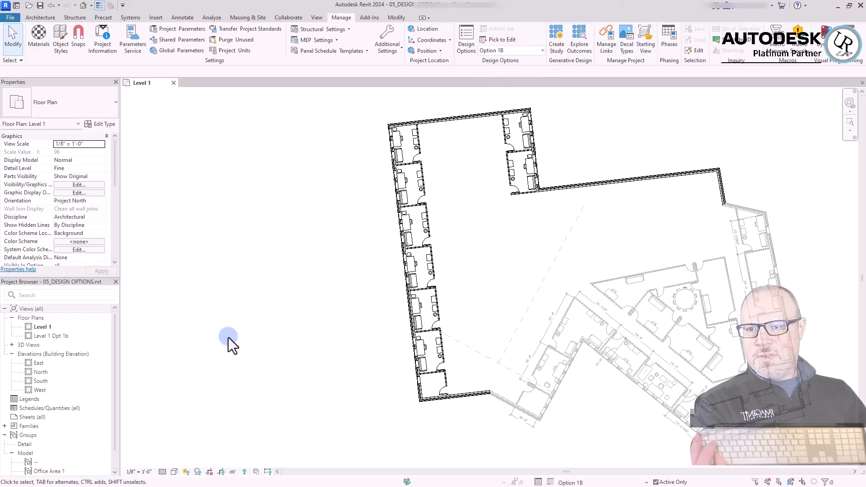
Open the Design Options dialog, select the Back of House set and finish editing Option 1B
{"action": "left_click", "coordinate": [465, 41]}
{"action": "left_click", "coordinate": [172, 179]}
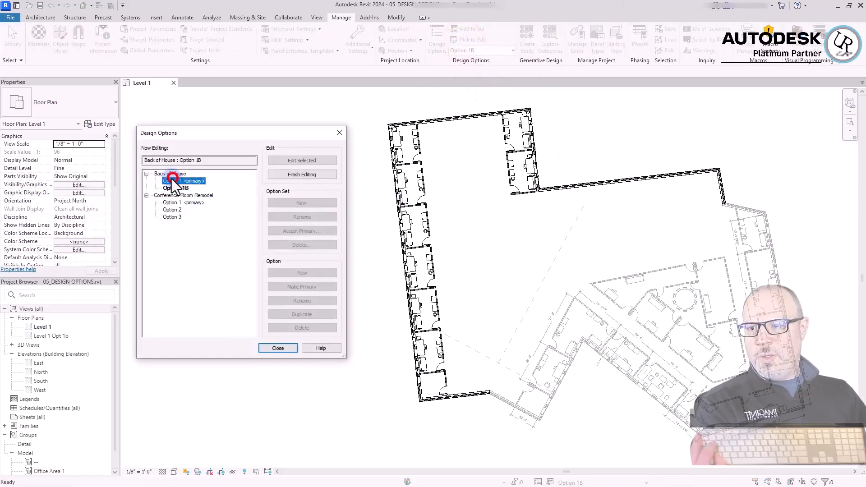
{"action": "left_click", "coordinate": [170, 173]}
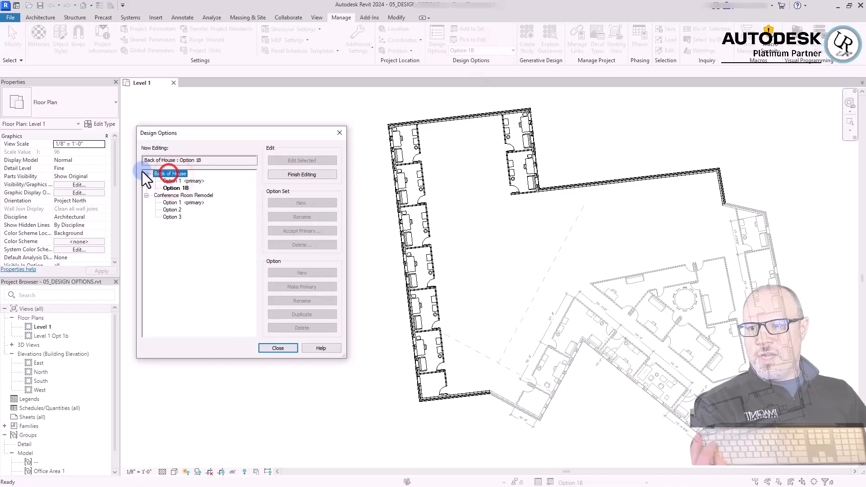
{"action": "left_click", "coordinate": [284, 176]}
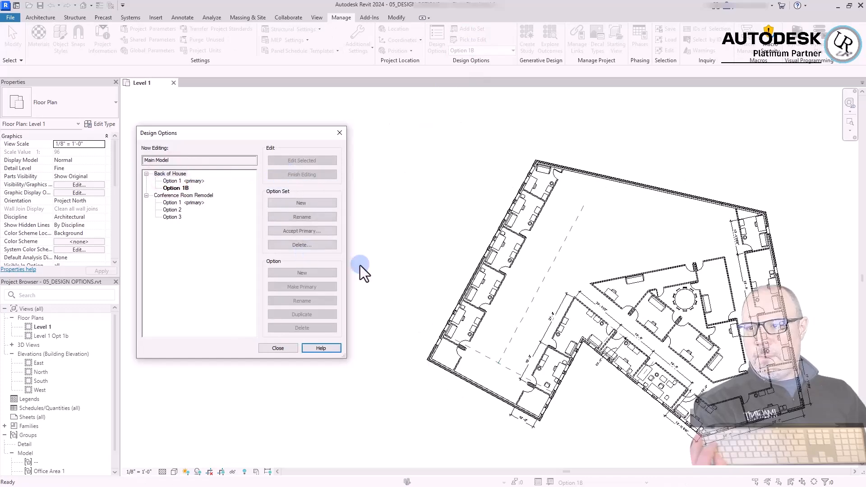
Add a new option to the Back of House option set and make that option active for editing
{"action": "left_click", "coordinate": [176, 175]}
{"action": "left_click", "coordinate": [293, 245]}
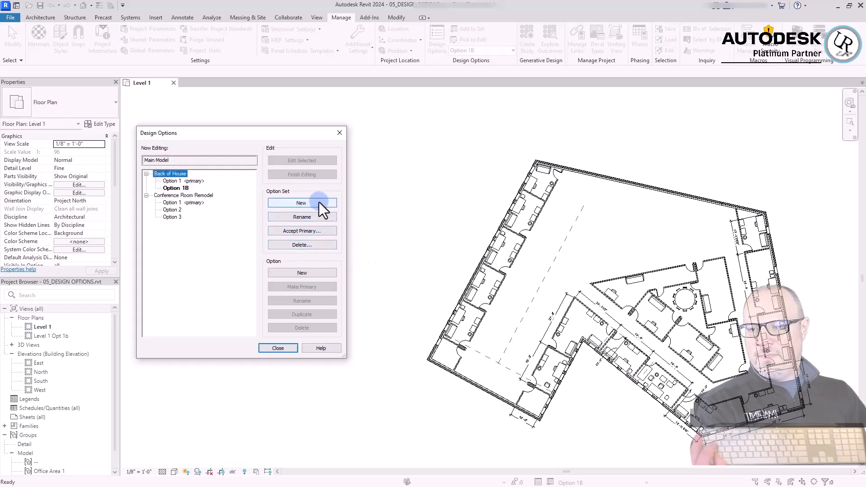
{"action": "left_click", "coordinate": [286, 276]}
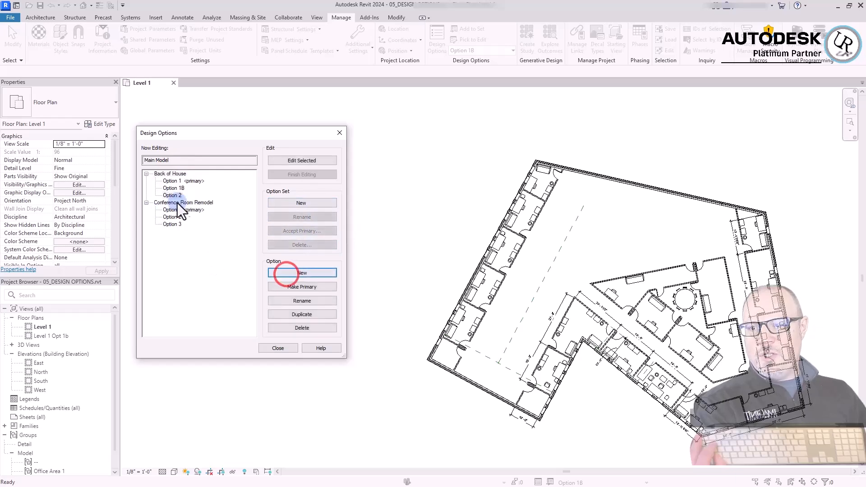
{"action": "left_click", "coordinate": [174, 197]}
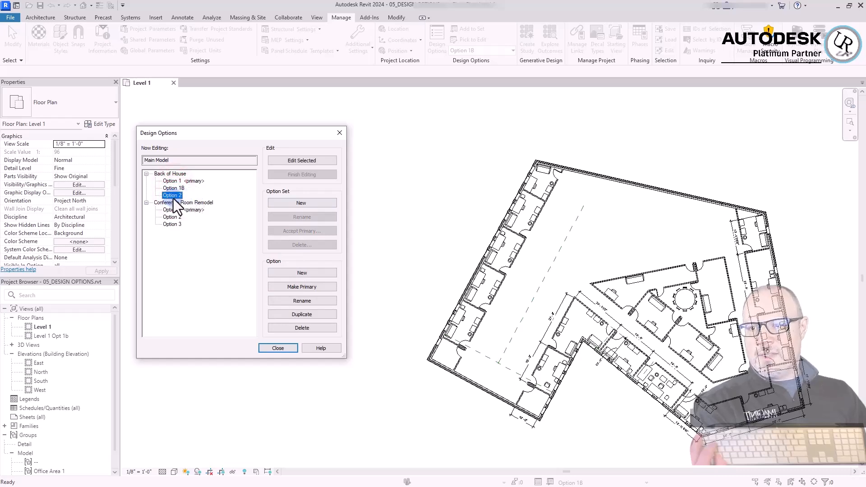
{"action": "left_click", "coordinate": [296, 160]}
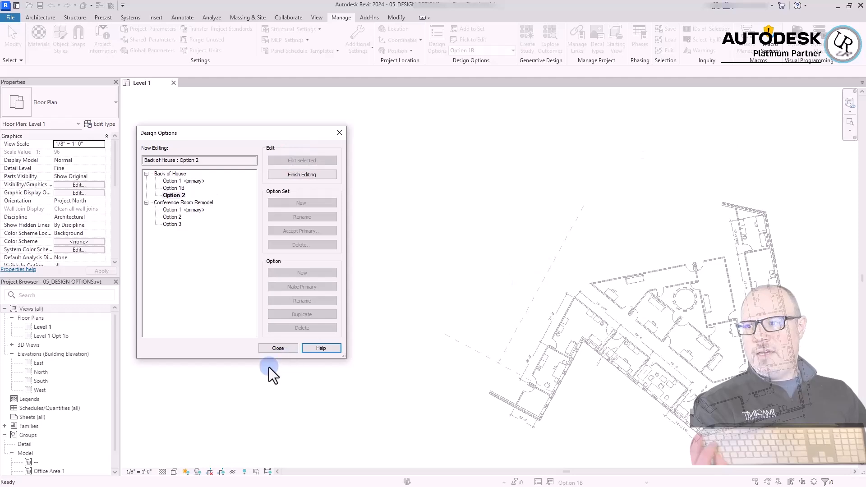
{"action": "left_click", "coordinate": [277, 348]}
Draw an arc-shaped Exterior - Brick and CMU on MTL. Stud wall joining the two open ends of the existing exterior walls
{"action": "left_click", "coordinate": [380, 377]}
{"action": "left_click", "coordinate": [288, 159]}
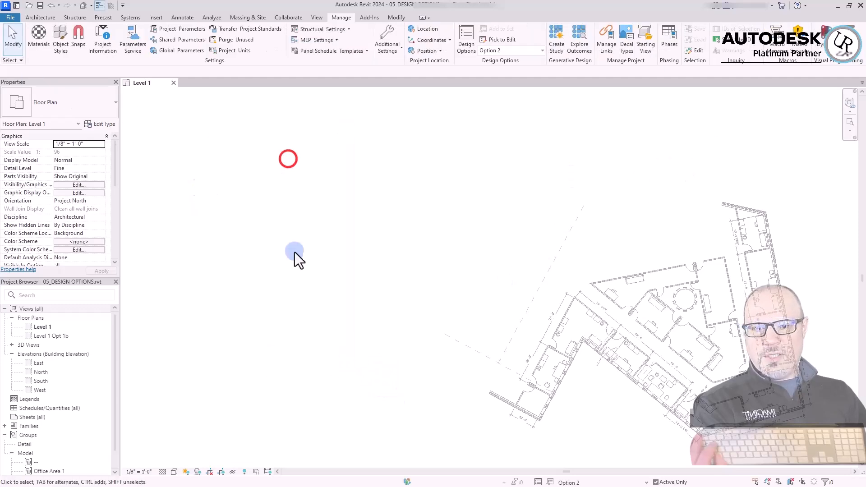
{"action": "left_click", "coordinate": [482, 391]}
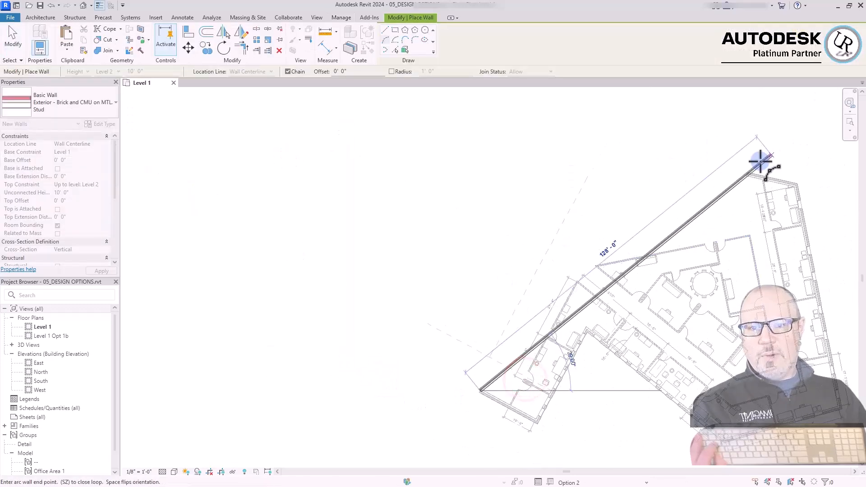
{"action": "scroll", "coordinate": [761, 163], "scroll_direction": "up", "scroll_amount": 5}
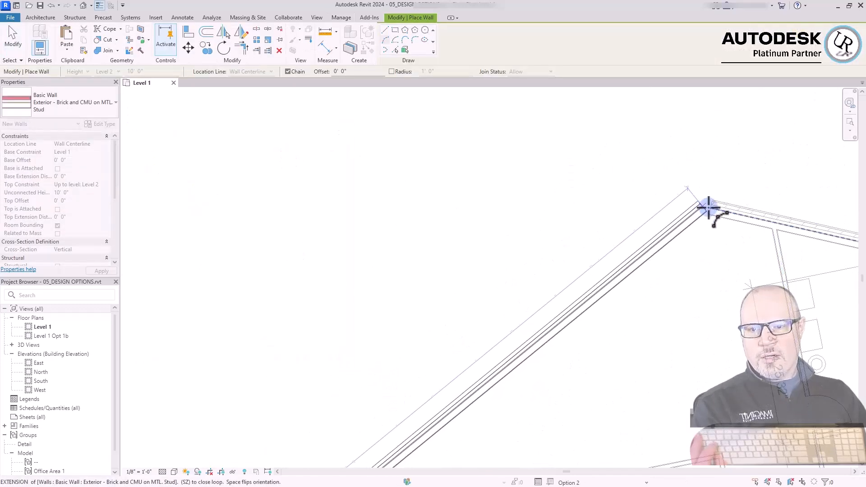
{"action": "left_click", "coordinate": [706, 208]}
{"action": "scroll", "coordinate": [711, 208], "scroll_direction": "down", "scroll_amount": 5}
{"action": "scroll", "coordinate": [492, 198], "scroll_direction": "down", "scroll_amount": 2}
{"action": "left_click", "coordinate": [437, 183]}
{"action": "key", "text": "Escape"}
{"action": "key", "text": "Escape"}
Offset a concentric copy of the arc-shaped exterior wall toward the inside of the building
{"action": "scroll", "coordinate": [436, 184], "scroll_direction": "up", "scroll_amount": 1}
{"action": "left_click", "coordinate": [333, 170]}
{"action": "left_click", "coordinate": [40, 31]}
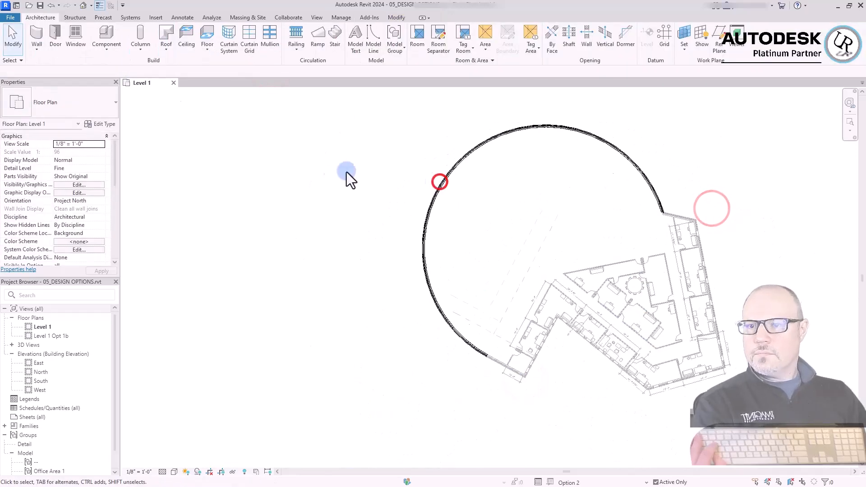
{"action": "left_click", "coordinate": [212, 32]}
{"action": "left_click", "coordinate": [475, 150]}
{"action": "key", "text": "Escape"}
{"action": "key", "text": "Escape"}
Change the inner arc wall to the Interior - 4 7/8" Partition (1-hr) type
{"action": "left_click", "coordinate": [474, 323]}
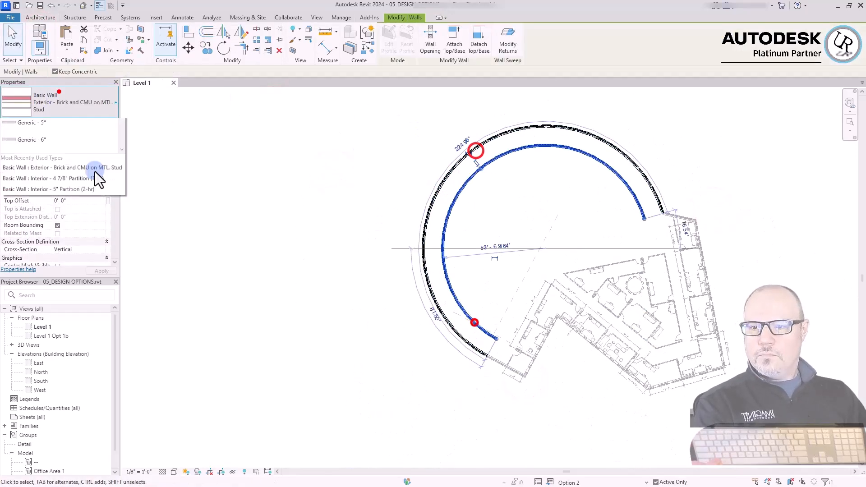
{"action": "left_click", "coordinate": [59, 91]}
{"action": "left_click", "coordinate": [58, 342]}
{"action": "left_click", "coordinate": [269, 381]}
Close both ends of the curved ring with matching partition walls between the inner and outer arc walls
{"action": "scroll", "coordinate": [502, 342], "scroll_direction": "up", "scroll_amount": 6}
{"action": "right_click", "coordinate": [390, 241]}
{"action": "left_click", "coordinate": [439, 329]}
{"action": "left_click", "coordinate": [410, 254]}
{"action": "left_click", "coordinate": [360, 337]}
{"action": "right_click", "coordinate": [540, 267]}
{"action": "left_click", "coordinate": [582, 103]}
{"action": "left_click", "coordinate": [537, 257]}
{"action": "left_click", "coordinate": [582, 239]}
{"action": "key", "text": "Escape"}
{"action": "key", "text": "Escape"}
Trim the inner arc partition and its end partition to a corner
{"action": "key", "text": "t"}
{"action": "key", "text": "r"}
{"action": "left_click", "coordinate": [564, 246]}
{"action": "left_click", "coordinate": [531, 242]}
{"action": "scroll", "coordinate": [616, 253], "scroll_direction": "down", "scroll_amount": 3}
{"action": "key", "text": "Escape"}
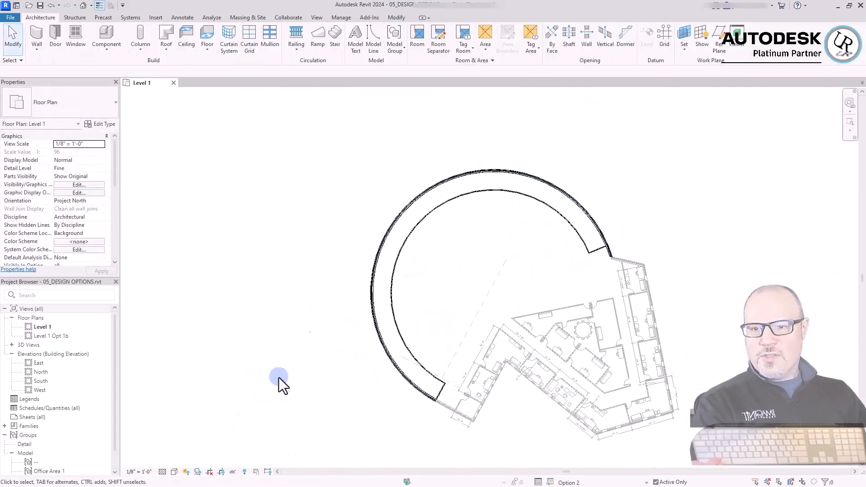
Open the default 3D view and orbit it to examine the curved wall design
{"action": "scroll", "coordinate": [363, 270], "scroll_direction": "up", "scroll_amount": 5}
{"action": "scroll", "coordinate": [385, 212], "scroll_direction": "down", "scroll_amount": 3}
{"action": "left_click", "coordinate": [385, 211]}
{"action": "left_click", "coordinate": [273, 191]}
{"action": "key", "text": "z"}
{"action": "key", "text": "e"}
{"action": "left_click", "coordinate": [81, 6]}
{"action": "middle_click_drag", "start_coordinate": [619, 413], "coordinate": [298, 378], "text": "shift"}
{"action": "left_click", "coordinate": [313, 162]}
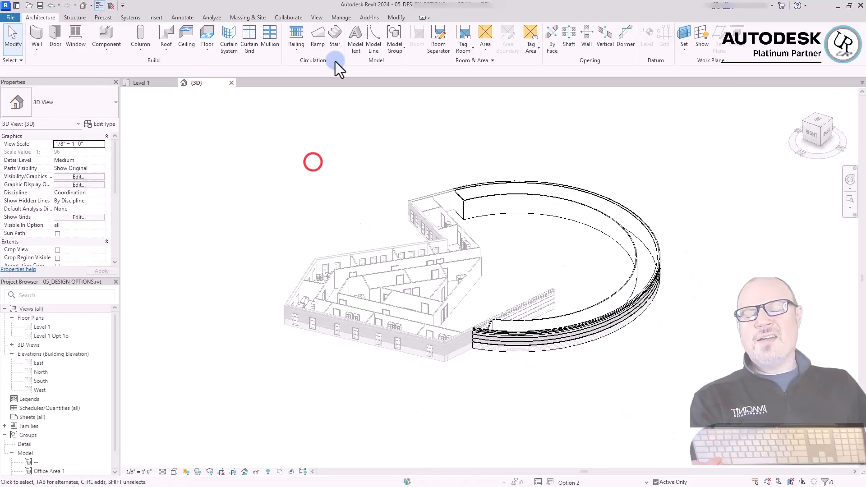
Compare the Back of House alternatives in 3D by activating Option 1B and finally the primary Option 1
{"action": "left_click", "coordinate": [341, 17]}
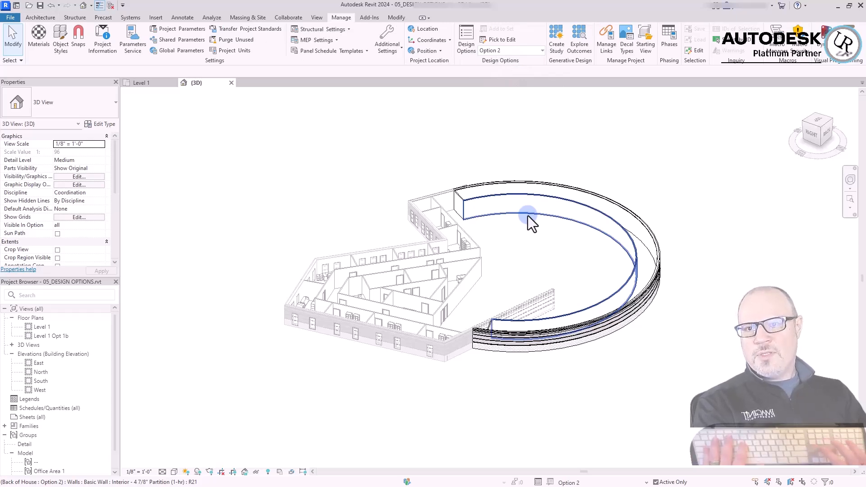
{"action": "left_click", "coordinate": [542, 51]}
{"action": "left_click", "coordinate": [491, 86]}
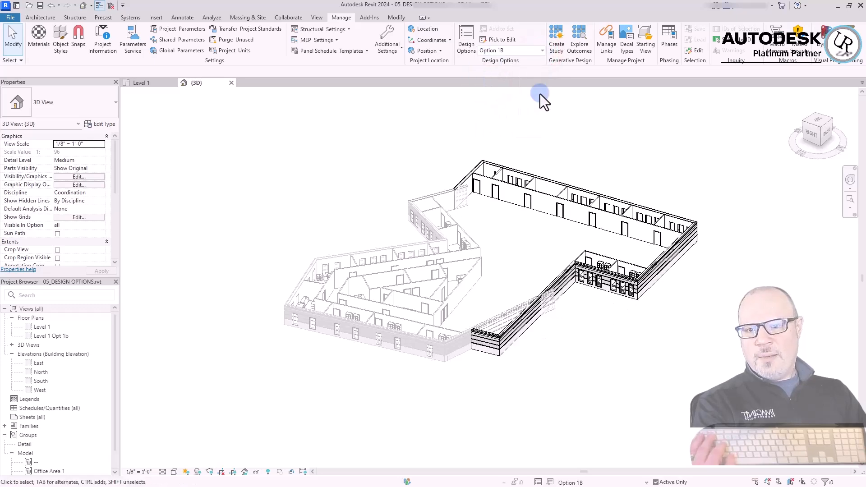
{"action": "left_click", "coordinate": [515, 52]}
{"action": "left_click", "coordinate": [505, 78]}
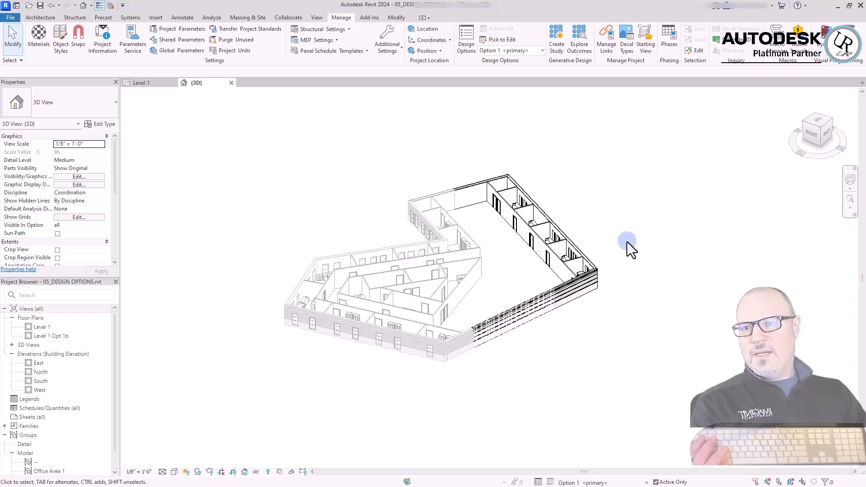
{"action": "left_click", "coordinate": [635, 218]}
{"action": "left_click", "coordinate": [346, 136]}
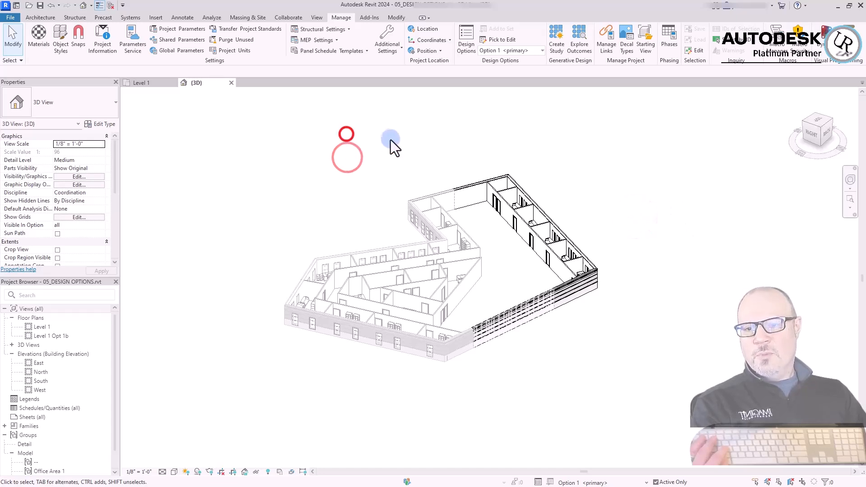
{"action": "left_click", "coordinate": [661, 173]}
Finish editing the active design option and make Option 1B the primary option of the Back of House set
{"action": "left_click", "coordinate": [466, 40]}
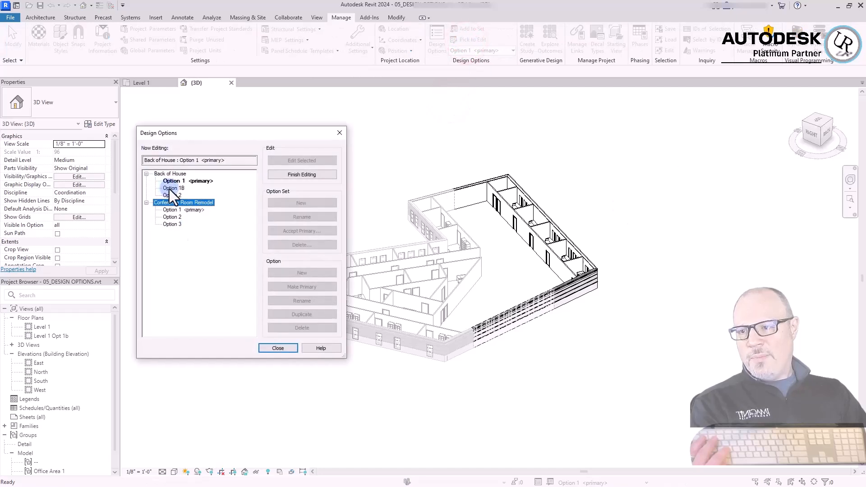
{"action": "left_click", "coordinate": [170, 189]}
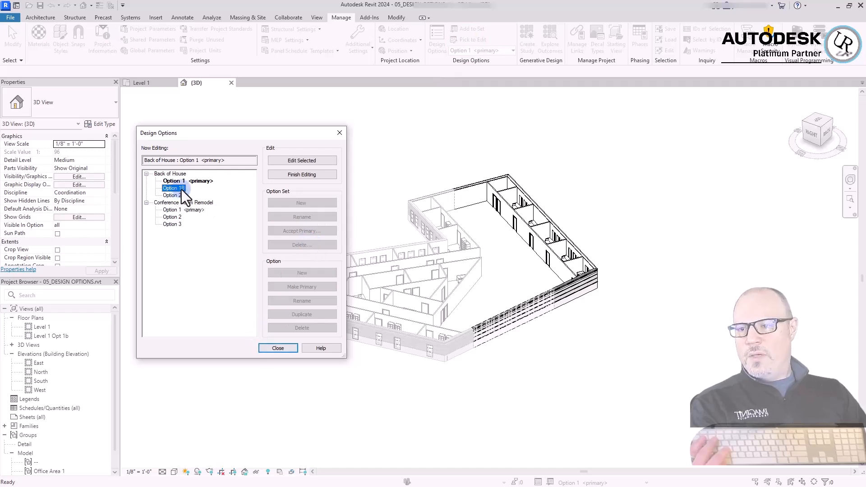
{"action": "left_click", "coordinate": [308, 178]}
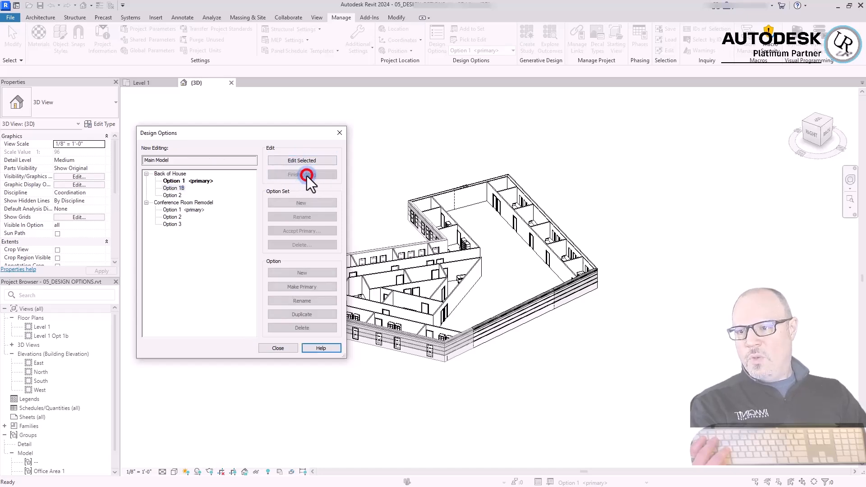
{"action": "left_click", "coordinate": [171, 188]}
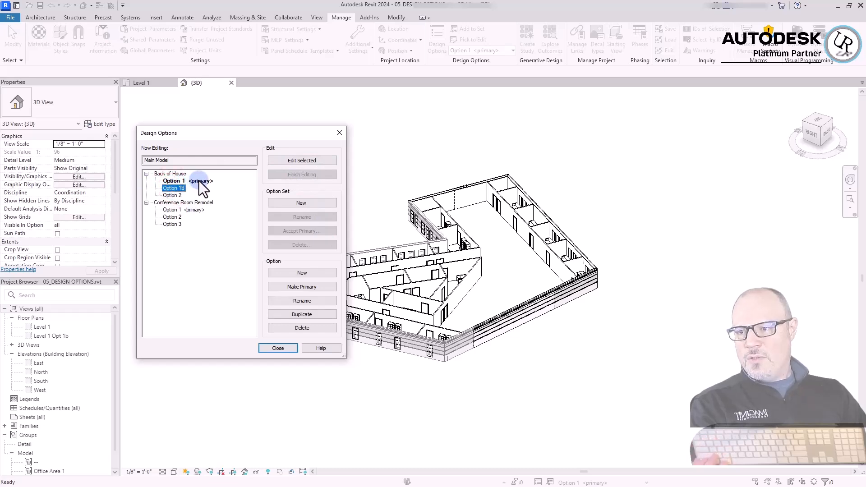
{"action": "left_click", "coordinate": [308, 288]}
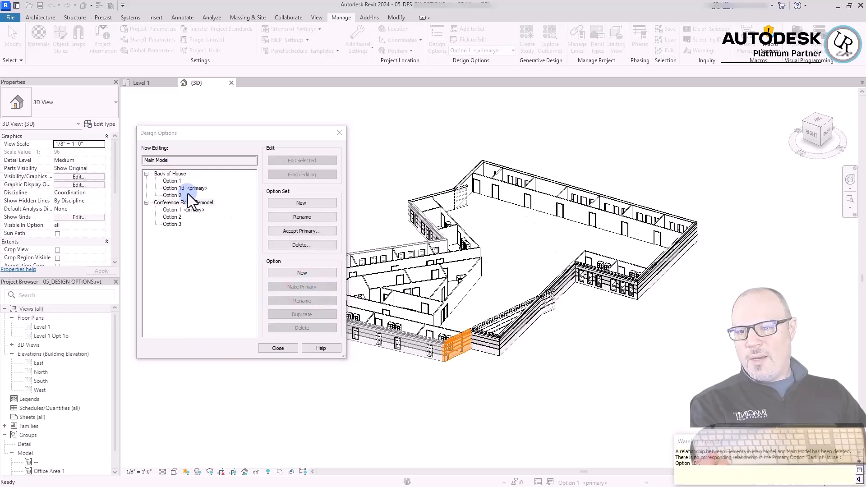
{"action": "left_click", "coordinate": [200, 189]}
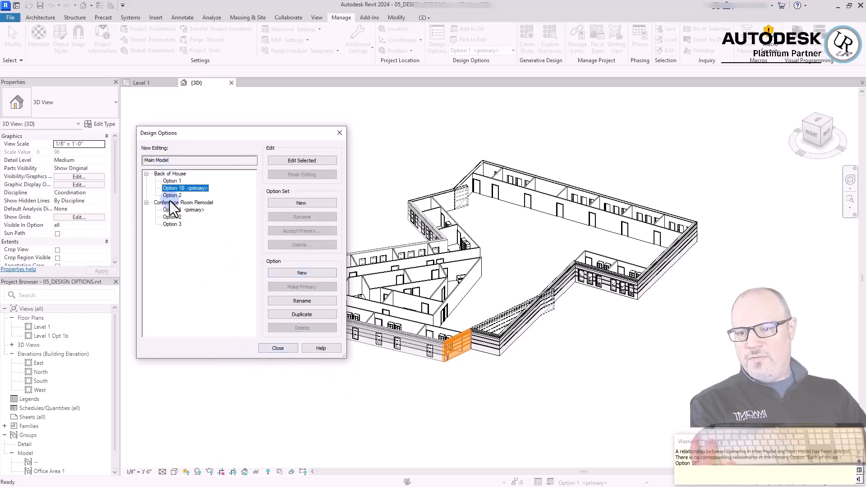
{"action": "left_click", "coordinate": [282, 348]}
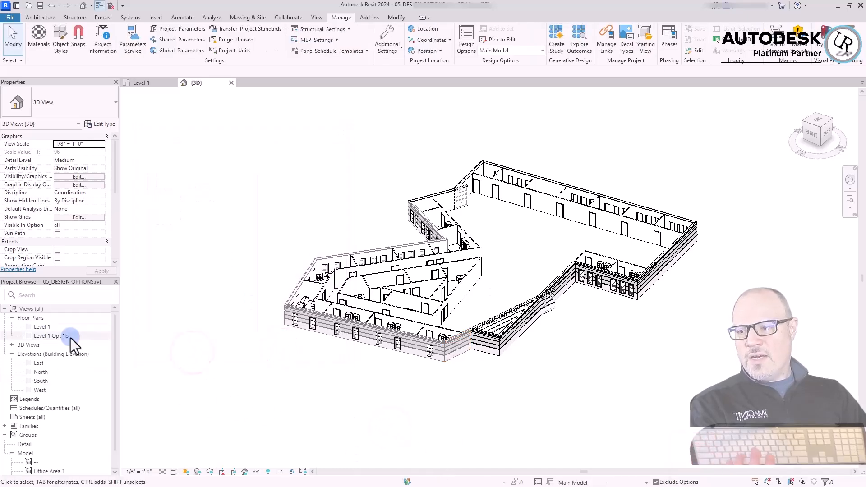
Open the Level 1 and Level 1 Opt 1b floor plans to check the layout each one displays
{"action": "left_click", "coordinate": [147, 283]}
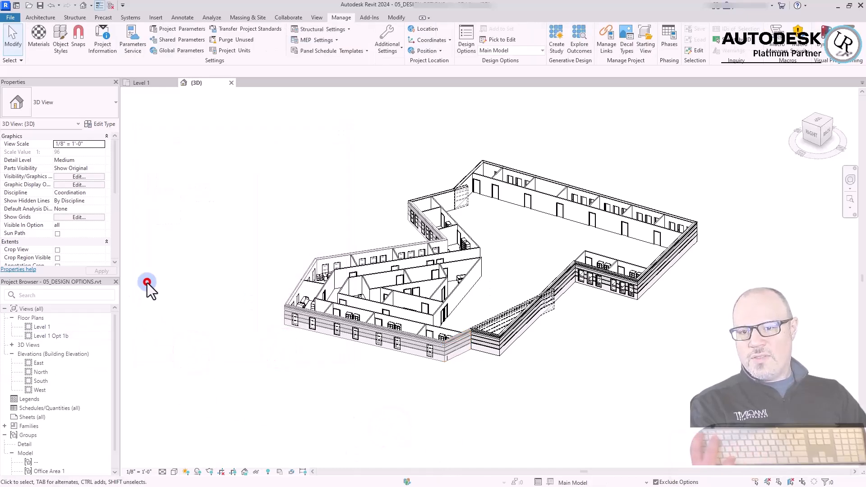
{"action": "double_click", "coordinate": [46, 328]}
{"action": "left_click", "coordinate": [39, 336]}
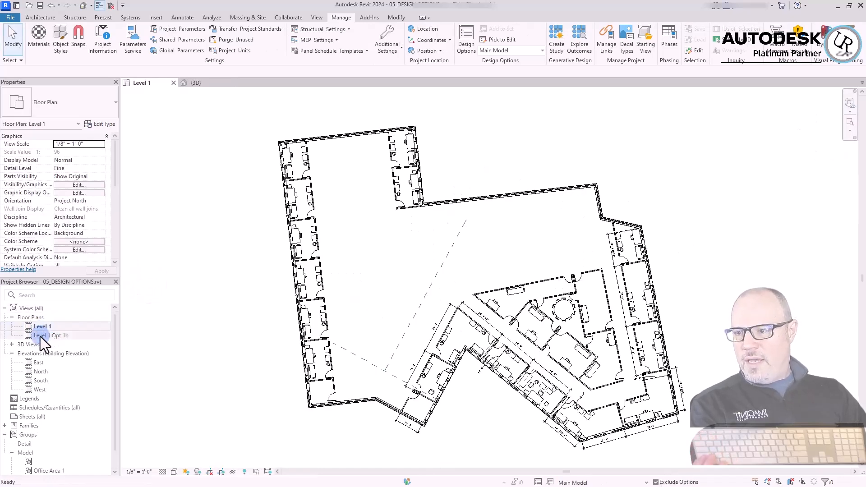
{"action": "left_click", "coordinate": [41, 334]}
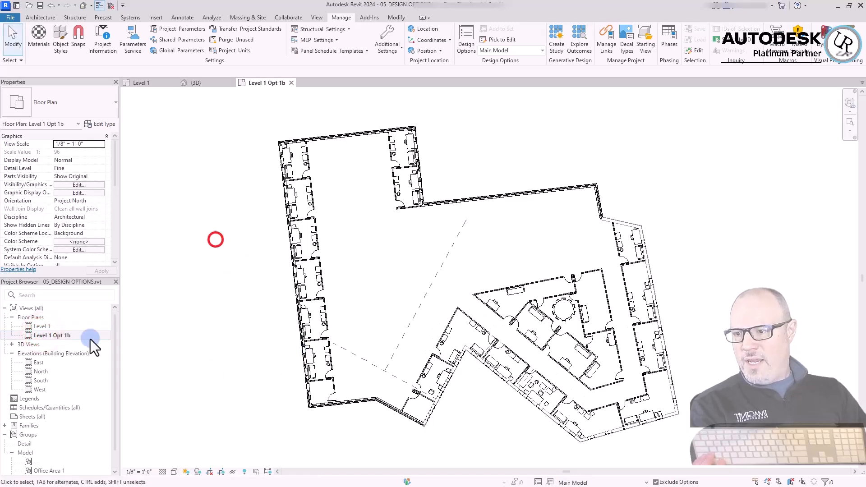
{"action": "right_click", "coordinate": [63, 336]}
{"action": "left_click", "coordinate": [66, 279]}
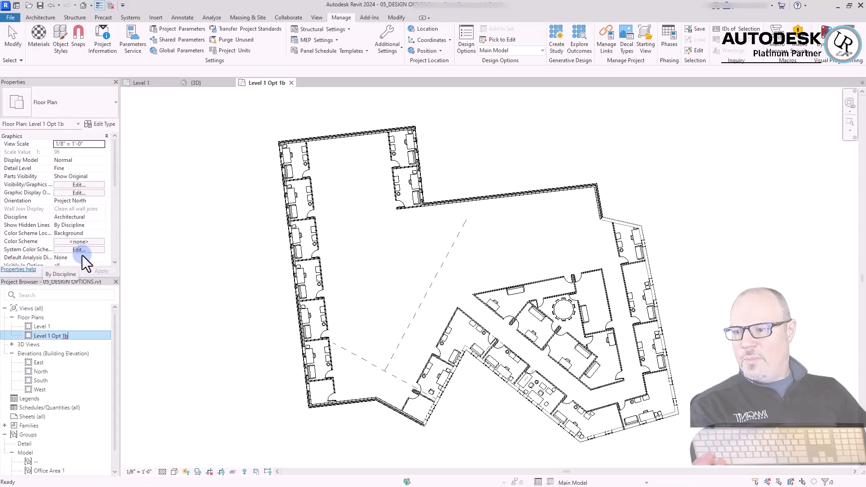
{"action": "key", "text": "Left"}
{"action": "key", "text": "Left"}
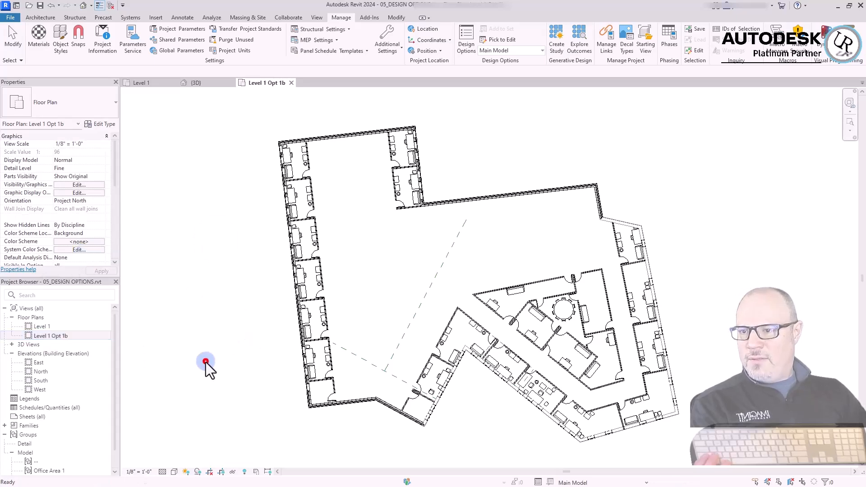
{"action": "left_click", "coordinate": [205, 362]}
Duplicate the Level 1 Opt 1b floor plan and rename the copy Level 1 Opt 2
{"action": "right_click", "coordinate": [64, 336]}
{"action": "mouse_move", "coordinate": [203, 197]}
{"action": "left_click", "coordinate": [232, 197]}
{"action": "right_click", "coordinate": [71, 345]}
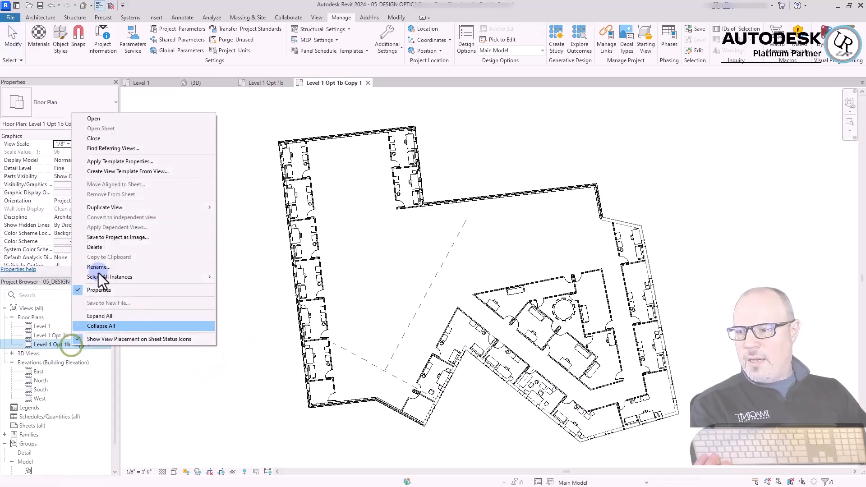
{"action": "left_click", "coordinate": [122, 266]}
{"action": "type", "text": "2"}
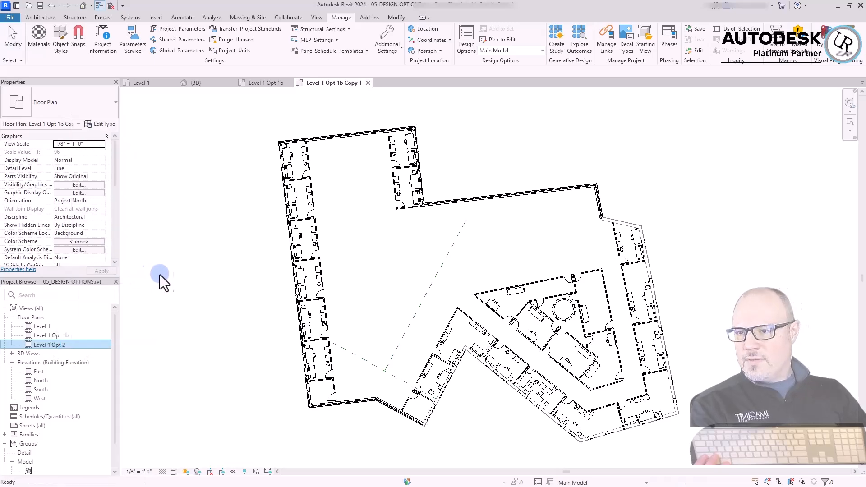
{"action": "key", "text": "Return"}
Override the Level 1 Opt 2 view's design option visibility so the Back of House set shows Option 2
{"action": "key", "text": "g"}
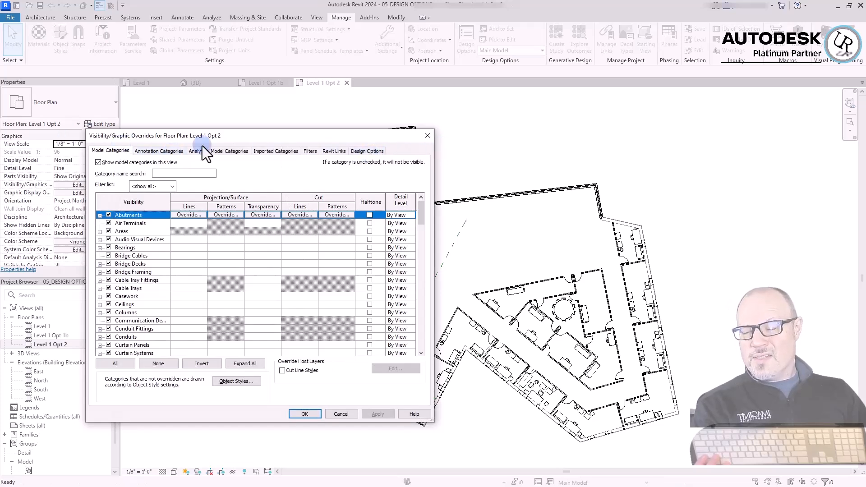
{"action": "left_click", "coordinate": [368, 150]}
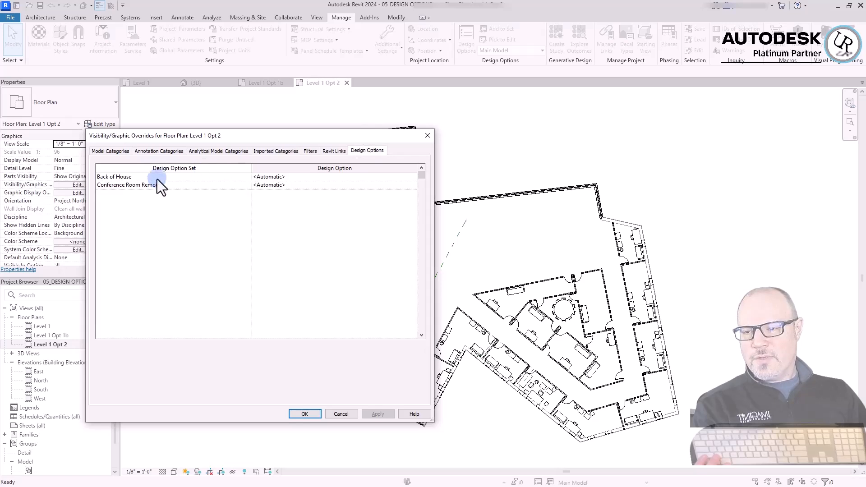
{"action": "left_click", "coordinate": [413, 179]}
{"action": "left_click", "coordinate": [373, 185]}
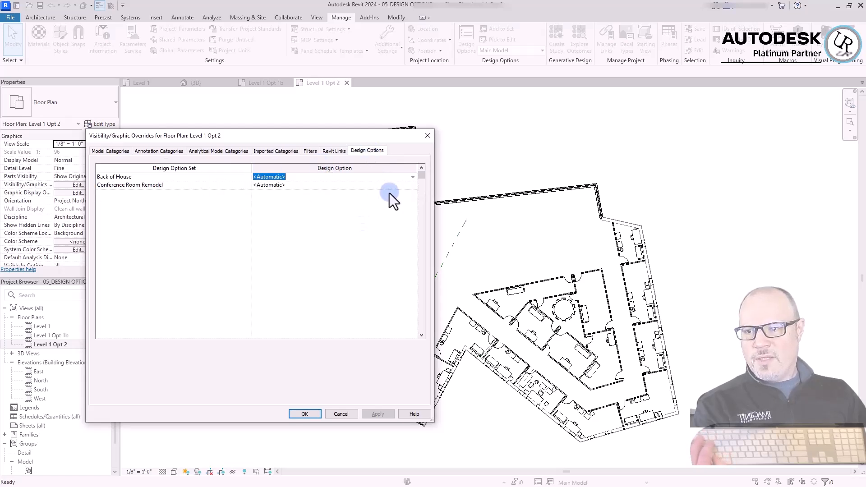
{"action": "left_click", "coordinate": [411, 178]}
{"action": "left_click", "coordinate": [266, 206]}
{"action": "left_click_drag", "start_coordinate": [372, 138], "coordinate": [181, 104]}
{"action": "left_click", "coordinate": [180, 381]}
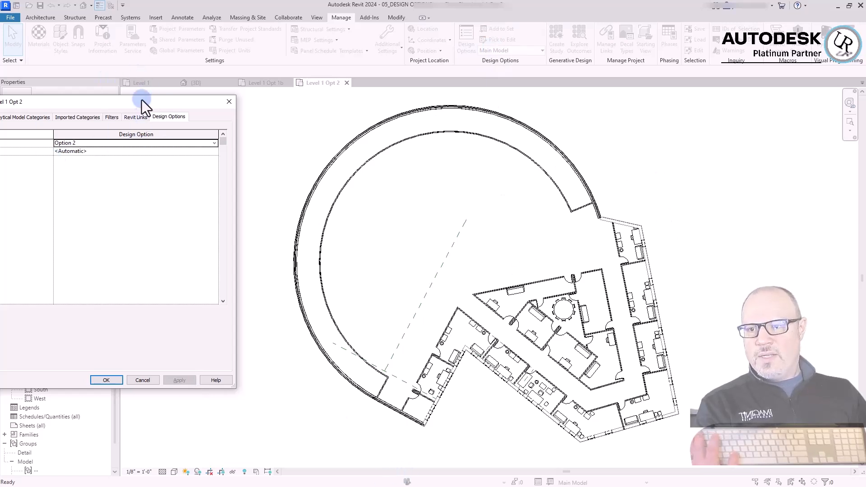
Switch the Level 1 Opt 2 view's Back of House override to Option 1B, return it to Option 2 and apply
{"action": "left_click_drag", "start_coordinate": [140, 104], "coordinate": [273, 92]}
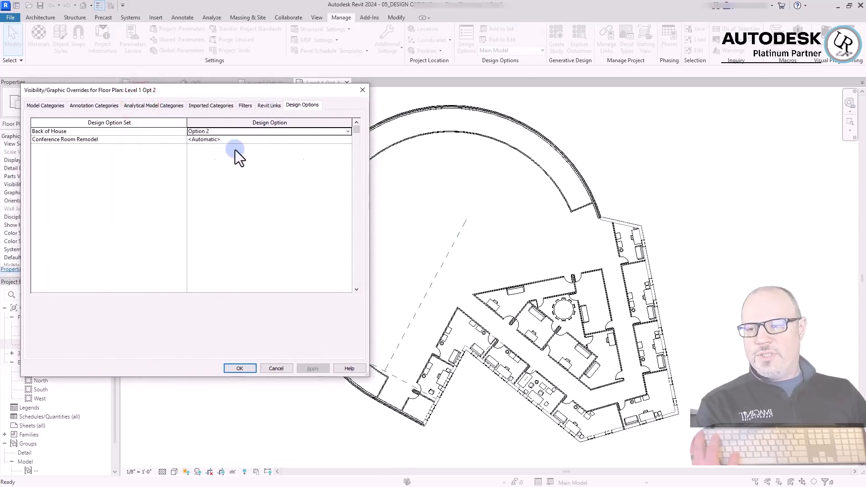
{"action": "left_click", "coordinate": [349, 132]}
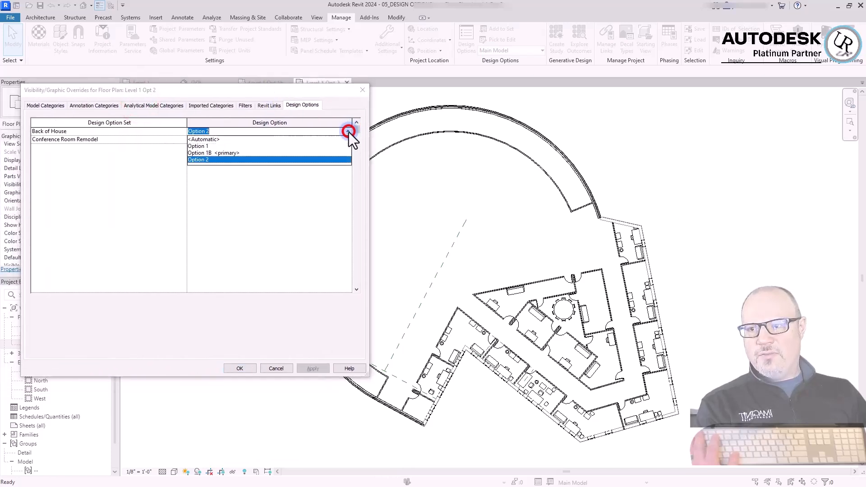
{"action": "left_click", "coordinate": [216, 154]}
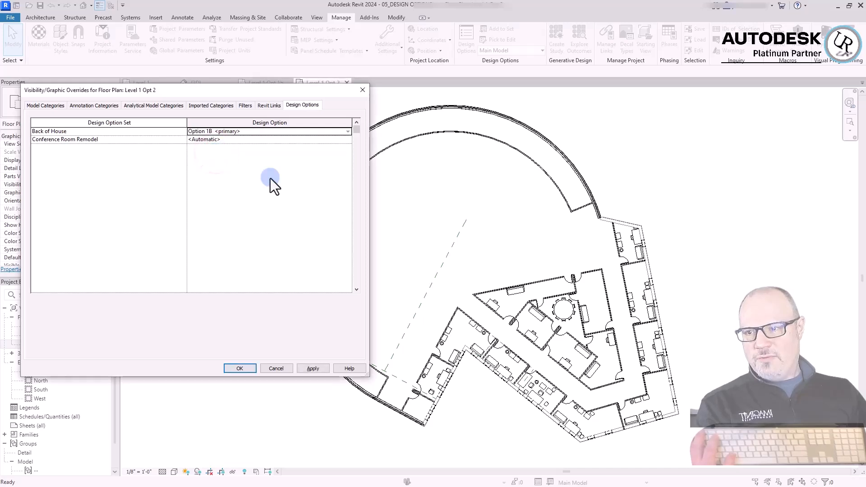
{"action": "left_click", "coordinate": [347, 131]}
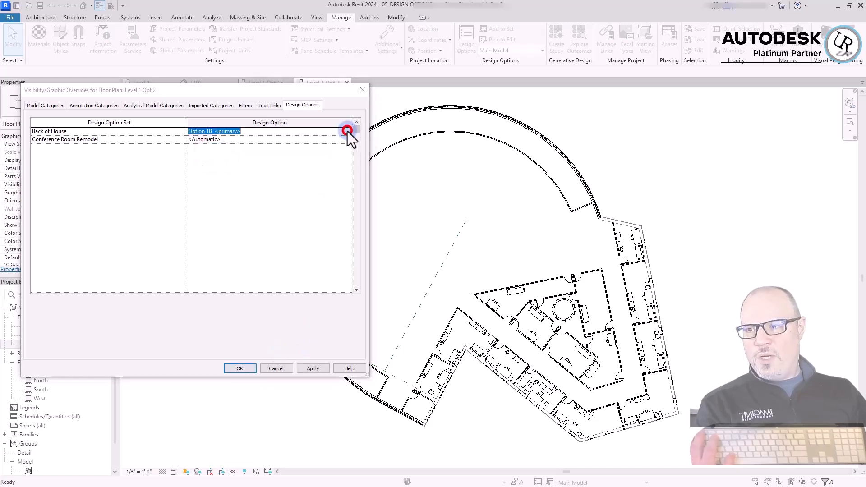
{"action": "left_click", "coordinate": [203, 162]}
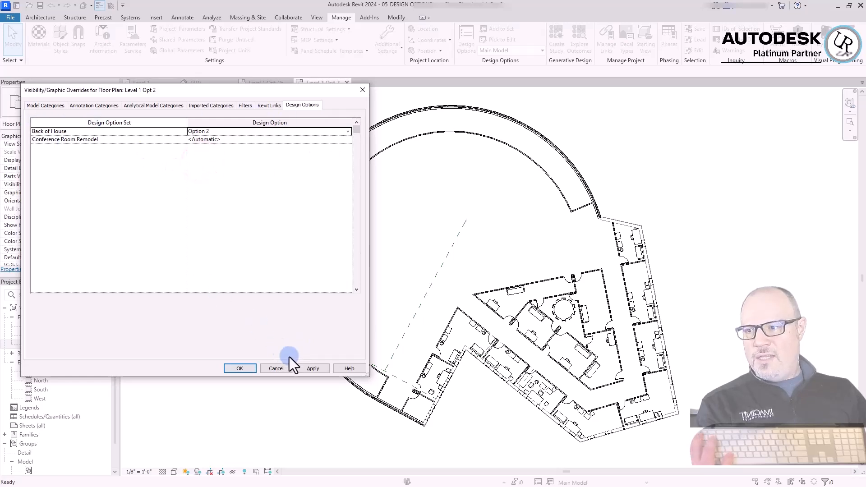
{"action": "left_click", "coordinate": [314, 369]}
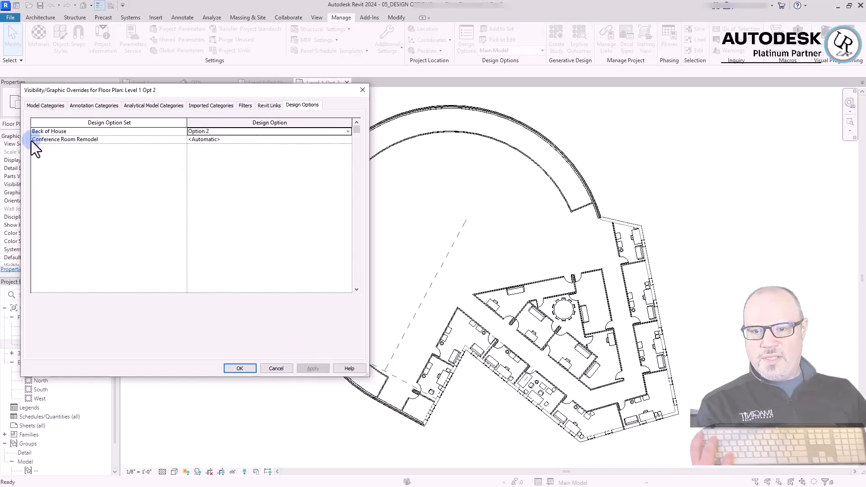
Try Option 1 and Option 2 for the Conference Room Remodel set in the Level 1 Opt 2 view, applying Option 2
{"action": "left_click", "coordinate": [346, 140]}
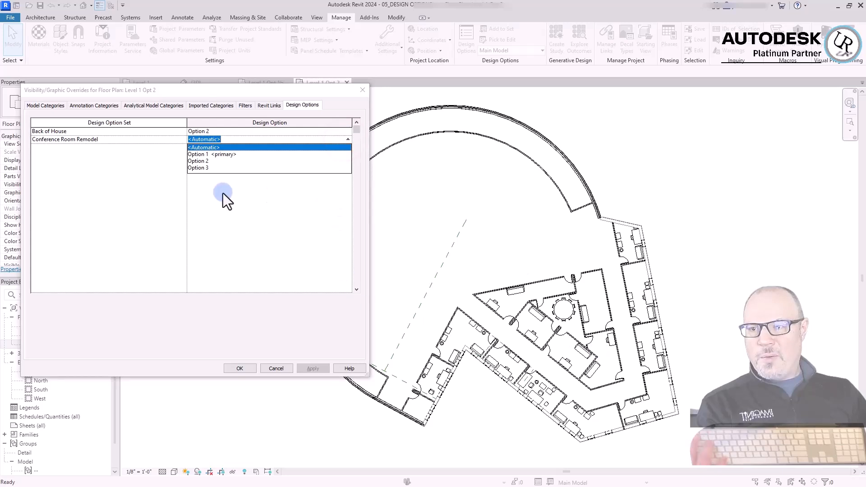
{"action": "left_click", "coordinate": [200, 154]}
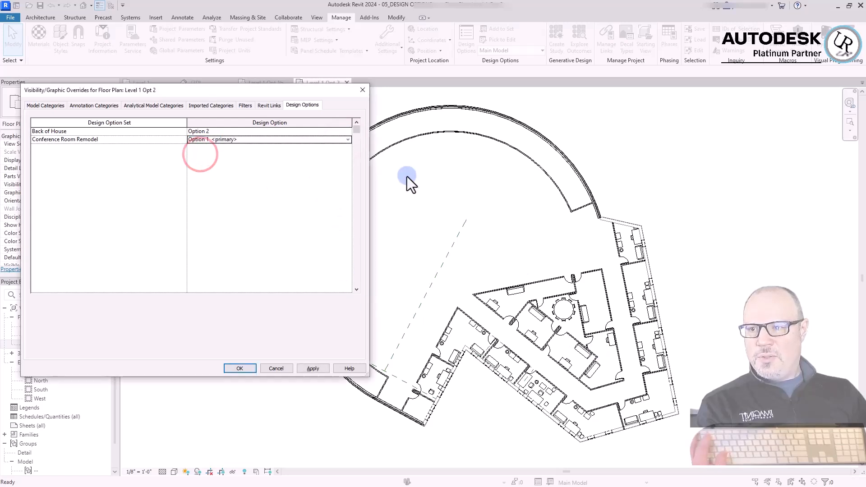
{"action": "left_click", "coordinate": [348, 140]}
{"action": "left_click", "coordinate": [199, 161]}
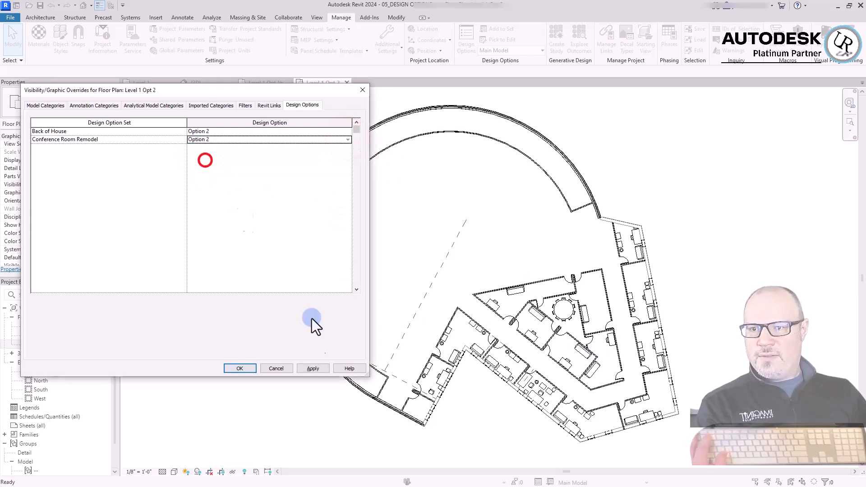
{"action": "left_click", "coordinate": [311, 368]}
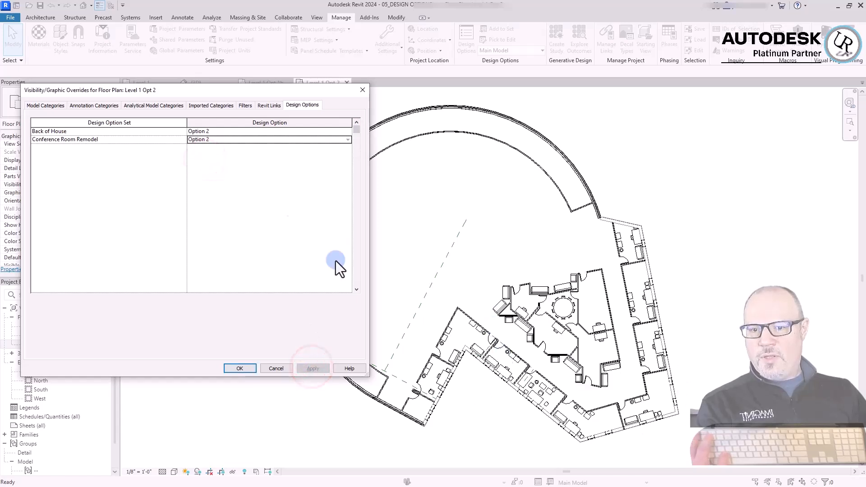
Override the Conference Room Remodel set to show Option 3 in the Level 1 Opt 2 view and accept the visibility settings
{"action": "left_click", "coordinate": [347, 139]}
{"action": "left_click", "coordinate": [198, 167]}
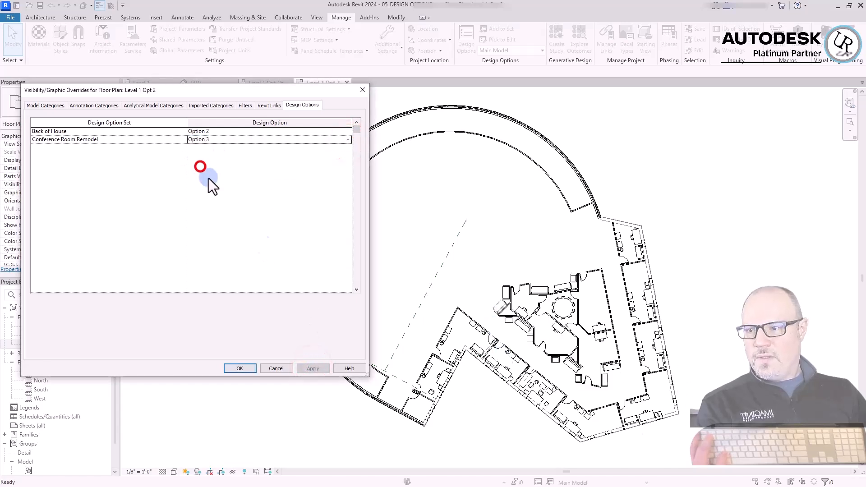
{"action": "left_click", "coordinate": [316, 369]}
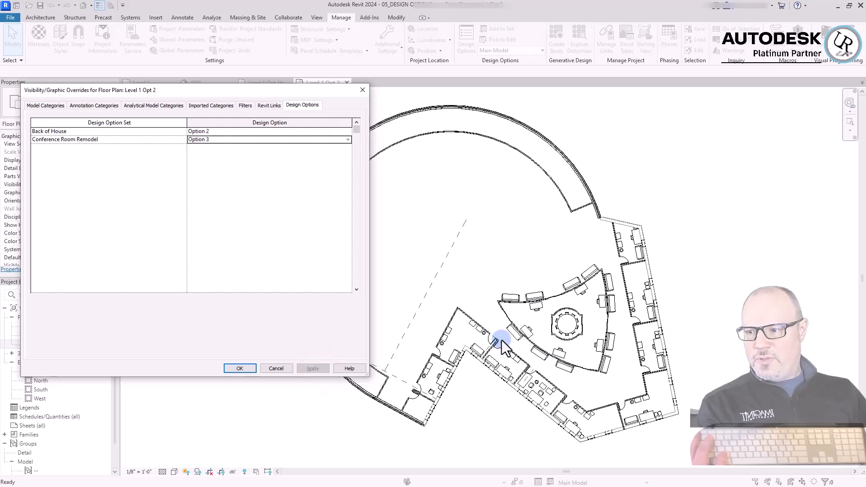
{"action": "left_click", "coordinate": [239, 368]}
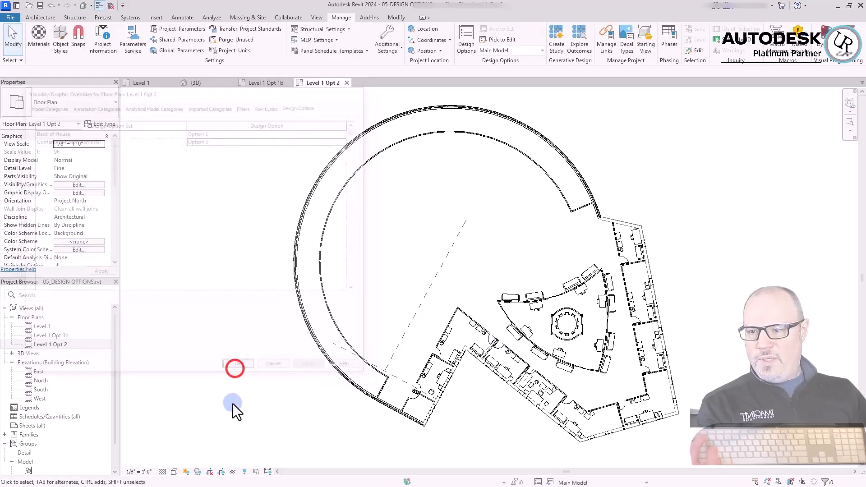
Override the Level 1 Opt 1b view's design options to Option 2 for Conference Room Remodel and Option 1B for Back of House
{"action": "double_click", "coordinate": [58, 336]}
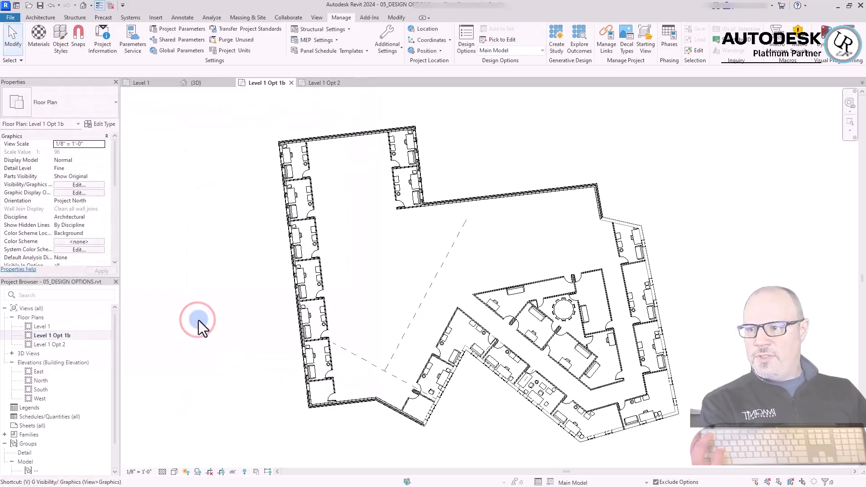
{"action": "key", "text": "v"}
{"action": "key", "text": "g"}
{"action": "left_click", "coordinate": [302, 105]}
{"action": "left_click", "coordinate": [212, 139]}
{"action": "left_click", "coordinate": [201, 160]}
{"action": "left_click", "coordinate": [347, 131]}
{"action": "left_click", "coordinate": [218, 153]}
{"action": "left_click", "coordinate": [239, 368]}
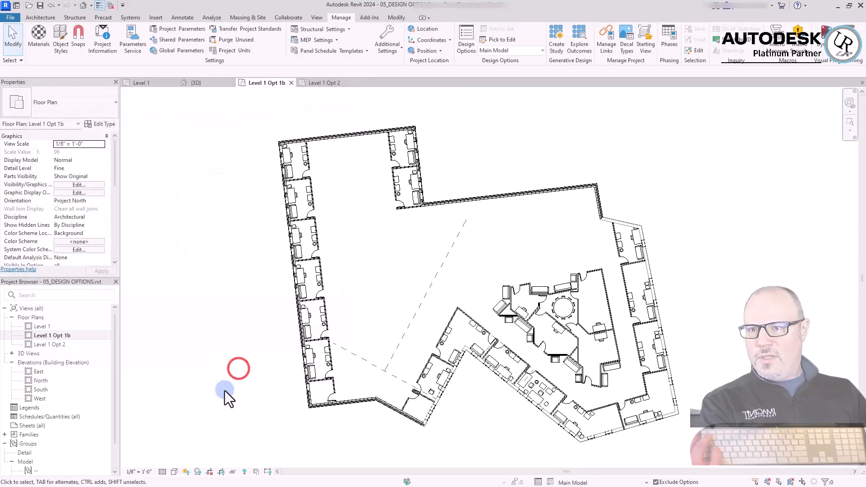
Open the Level 1 floor plan and make Back of House Option 1 the active design option for editing
{"action": "double_click", "coordinate": [45, 325]}
{"action": "left_click", "coordinate": [543, 50]}
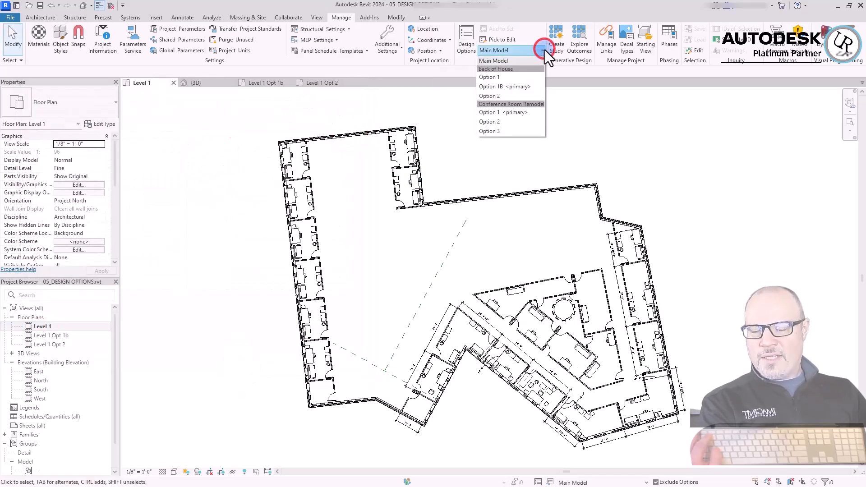
{"action": "left_click", "coordinate": [502, 77]}
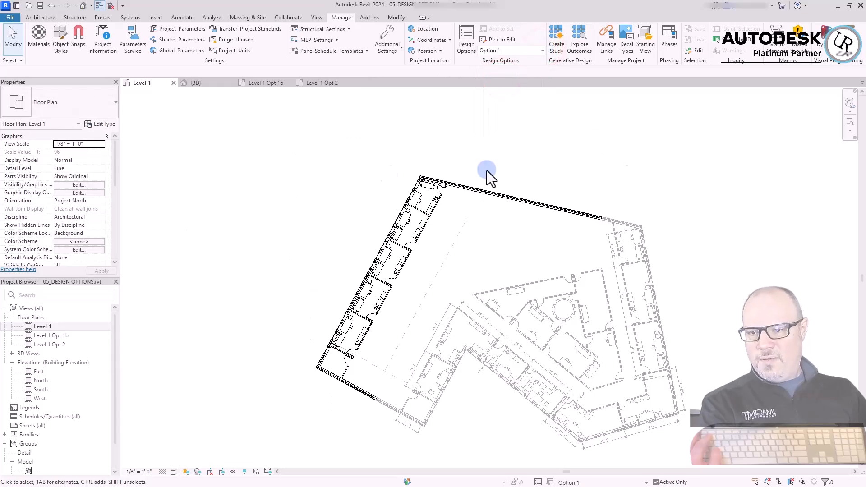
{"action": "left_click", "coordinate": [309, 234]}
{"action": "left_click", "coordinate": [297, 282]}
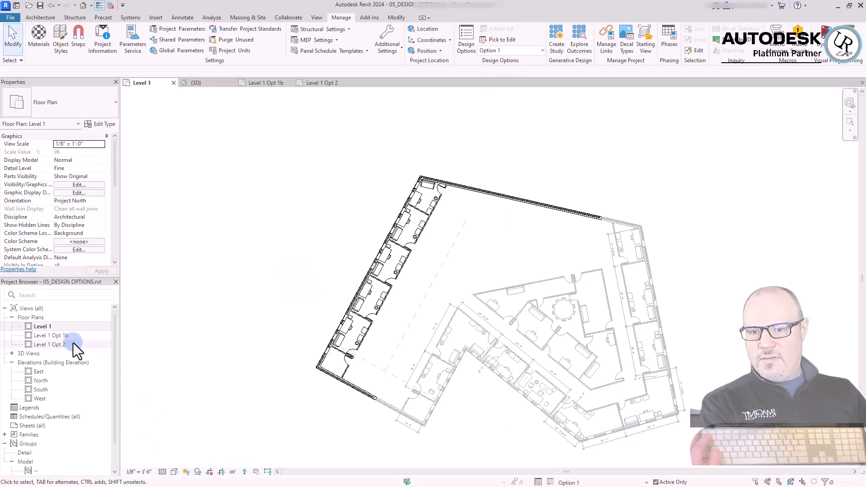
Open the Level 1 Opt 1b and Level 1 Opt 2 floor plans to examine how they display while Option 1 is active
{"action": "double_click", "coordinate": [66, 336]}
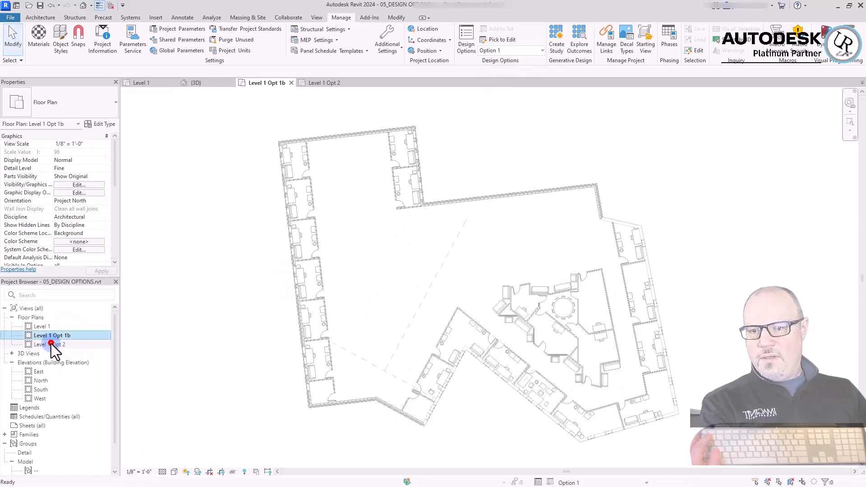
{"action": "double_click", "coordinate": [51, 344]}
{"action": "left_click", "coordinate": [238, 331]}
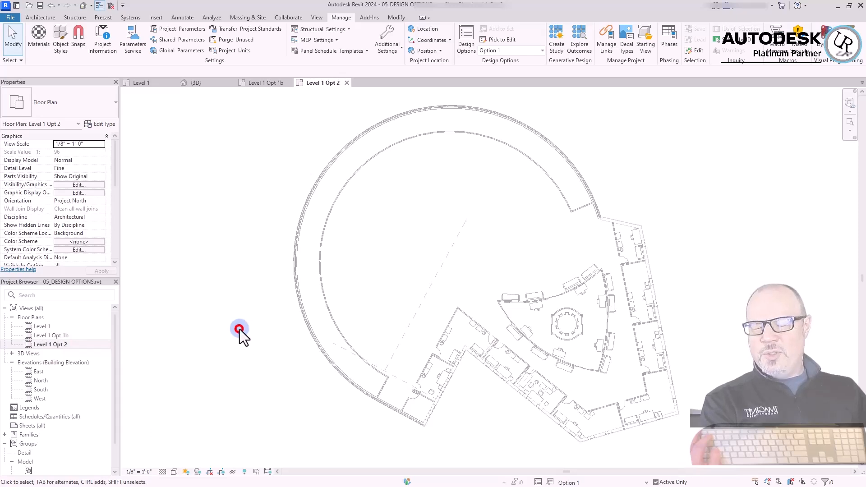
{"action": "left_click", "coordinate": [180, 356]}
{"action": "left_click", "coordinate": [210, 237]}
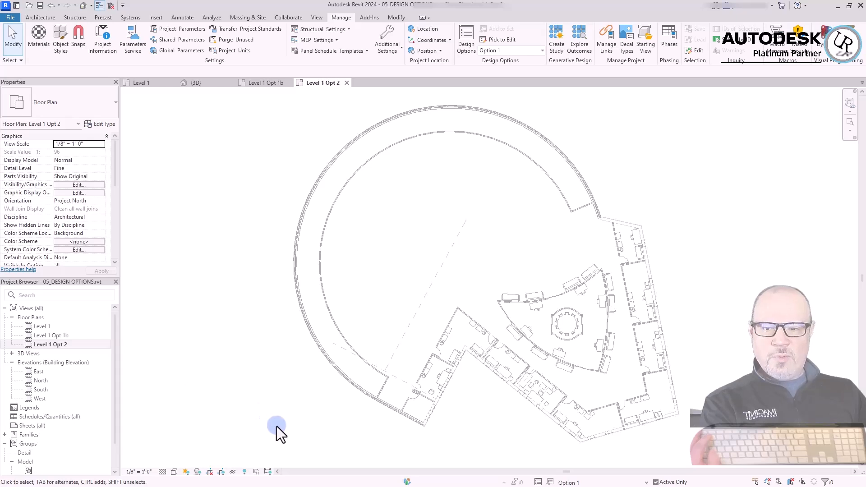
{"action": "left_click", "coordinate": [297, 405]}
{"action": "left_click", "coordinate": [232, 138]}
{"action": "left_click", "coordinate": [685, 155]}
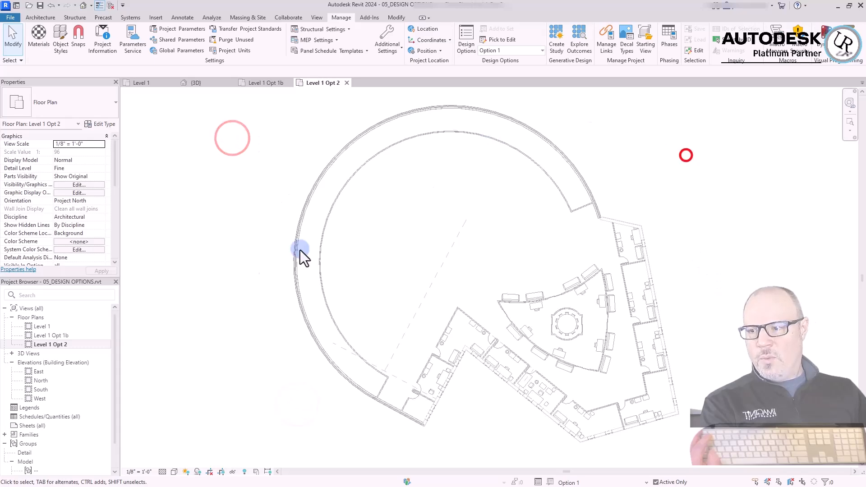
{"action": "left_click", "coordinate": [252, 368]}
{"action": "left_click", "coordinate": [272, 214]}
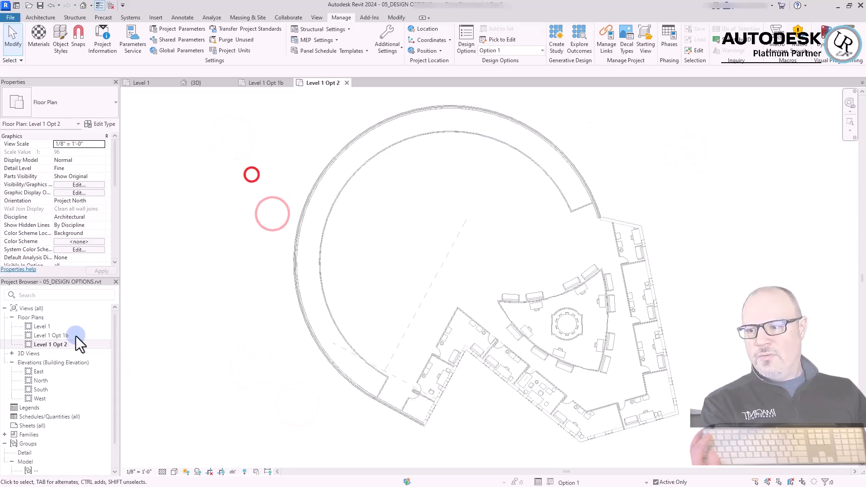
Revisit Level 1 Opt 1b and return to the Level 1 floor plan to compare their displayed layouts
{"action": "double_click", "coordinate": [63, 335]}
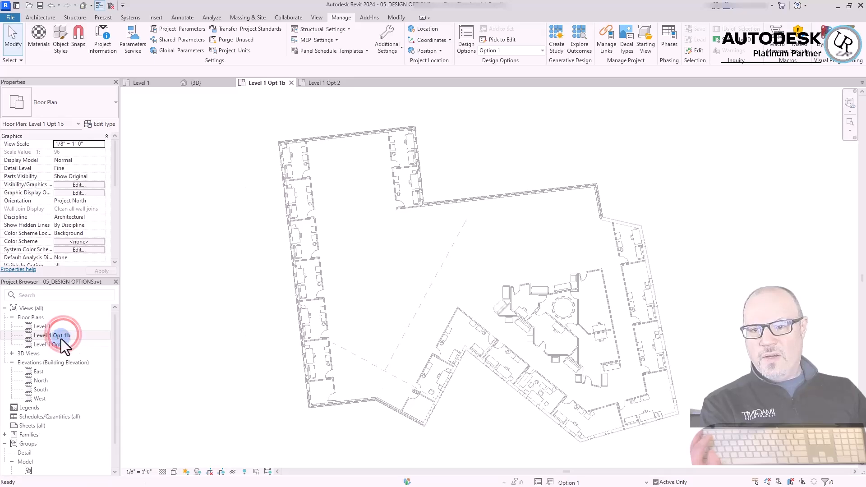
{"action": "double_click", "coordinate": [42, 327]}
{"action": "left_click", "coordinate": [313, 210]}
{"action": "left_click", "coordinate": [580, 157]}
{"action": "left_click", "coordinate": [637, 177]}
{"action": "left_click", "coordinate": [367, 198]}
{"action": "left_click", "coordinate": [558, 139]}
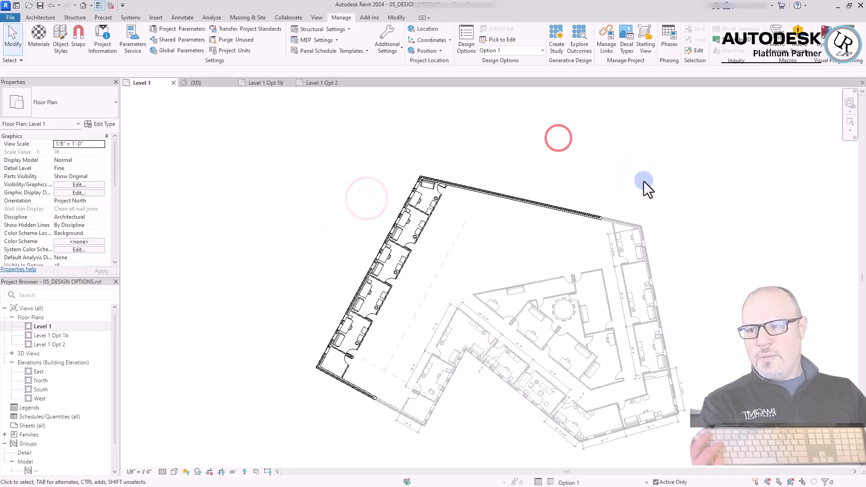
{"action": "left_click", "coordinate": [639, 163]}
Finish editing Back of House Option 1 from the design options settings
{"action": "left_click", "coordinate": [467, 39]}
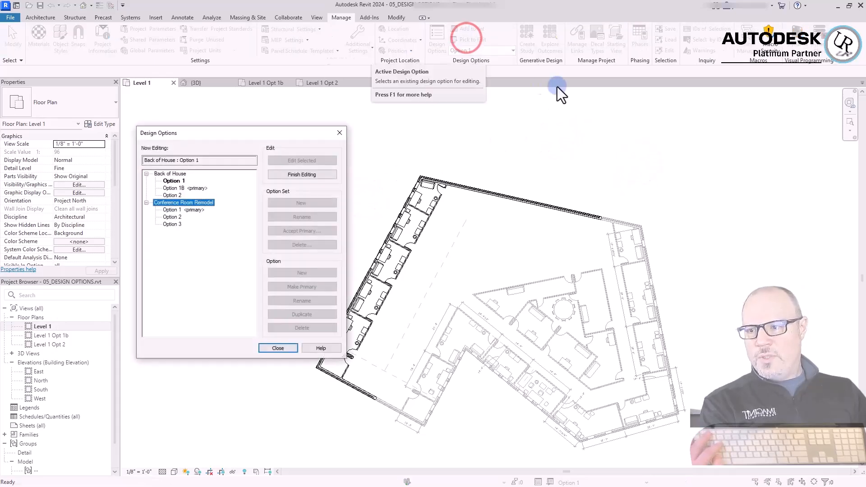
{"action": "left_click", "coordinate": [183, 189]}
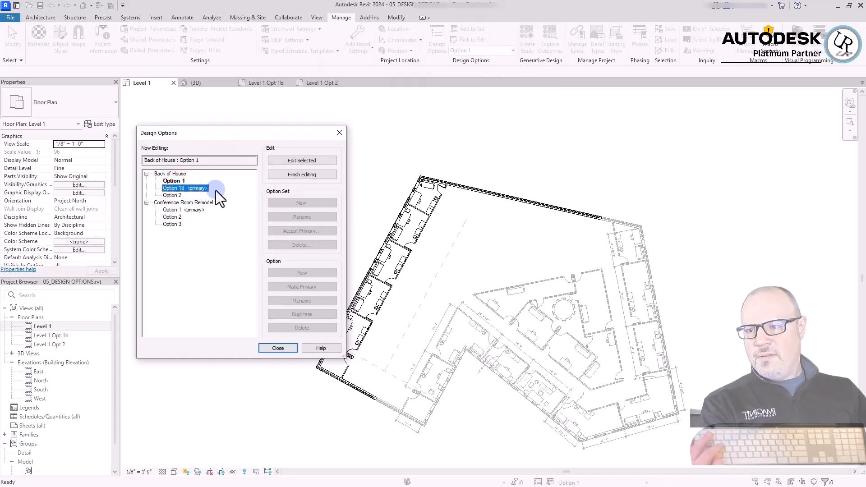
{"action": "left_click", "coordinate": [288, 174]}
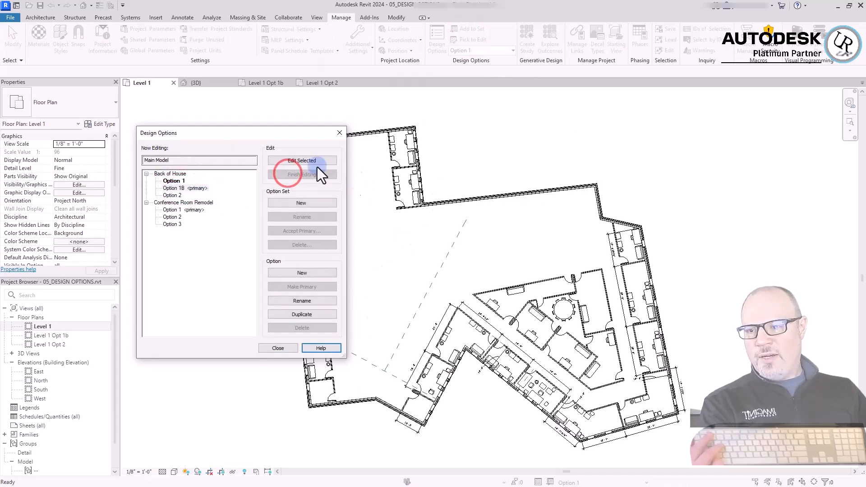
{"action": "left_click", "coordinate": [194, 189]}
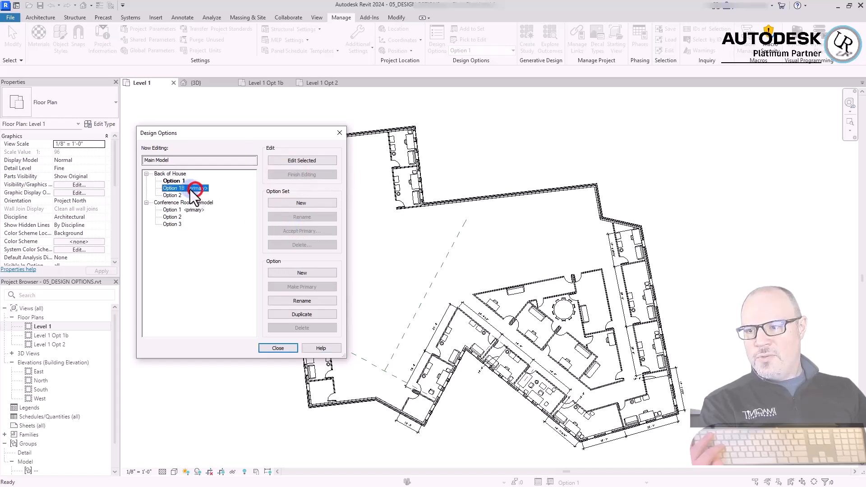
{"action": "left_click", "coordinate": [159, 173]}
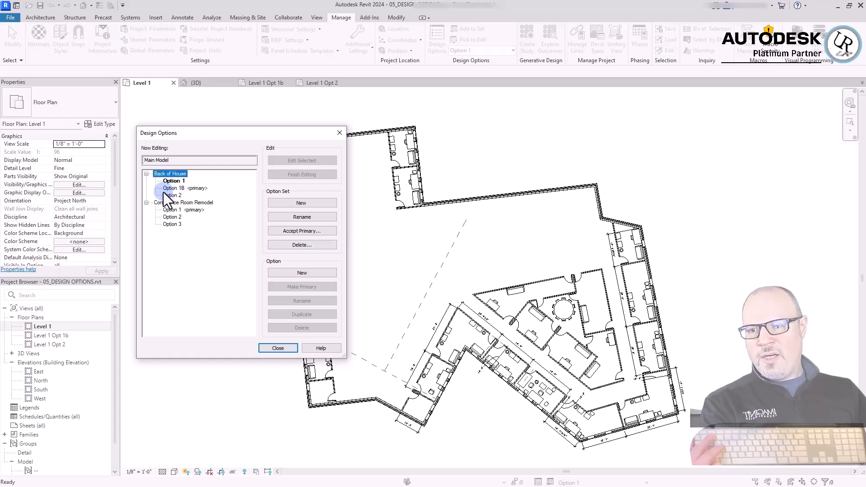
{"action": "left_click", "coordinate": [206, 189]}
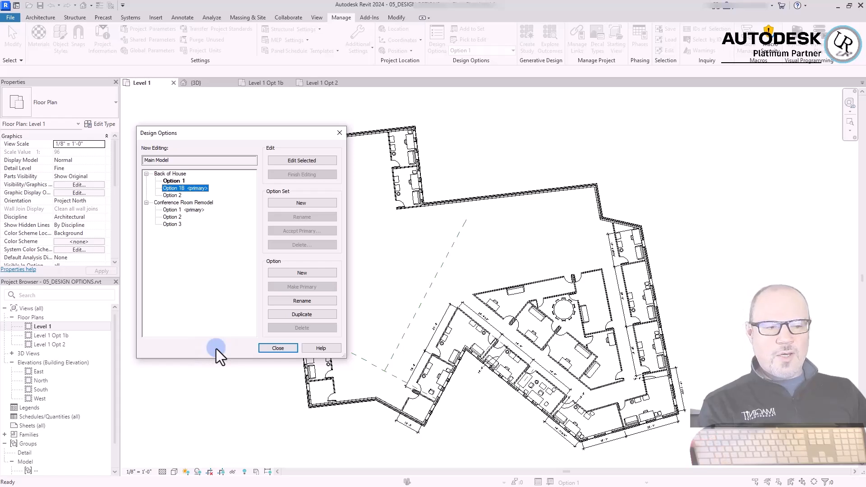
{"action": "left_click", "coordinate": [231, 348]}
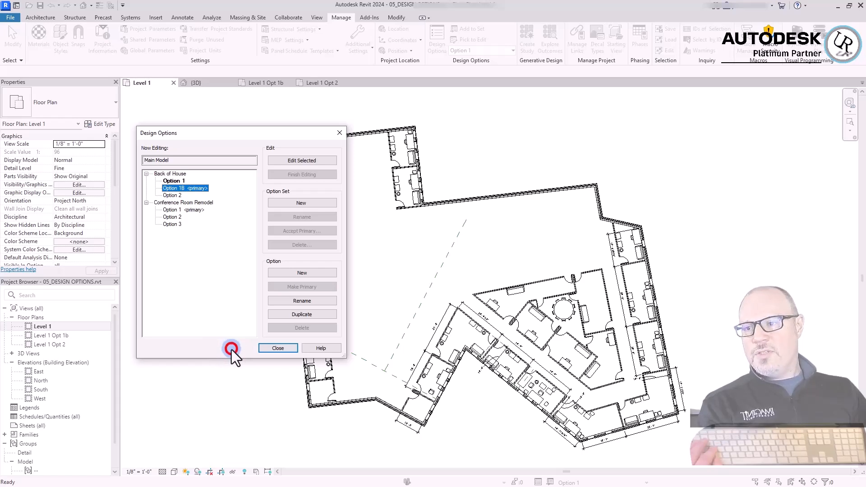
{"action": "left_click", "coordinate": [231, 348]}
{"action": "left_click", "coordinate": [174, 187]}
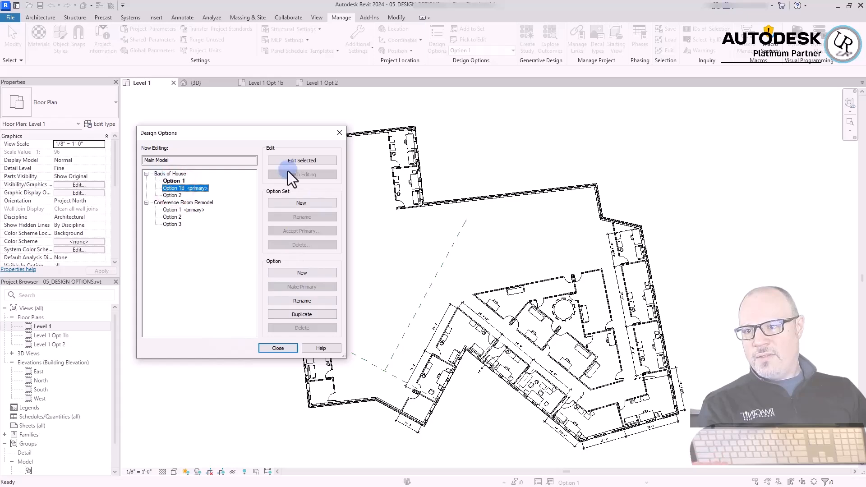
Accept the primary option of the Back of House set into the model and delete the dedicated Level 1 Opt 2 view
{"action": "left_click", "coordinate": [171, 173]}
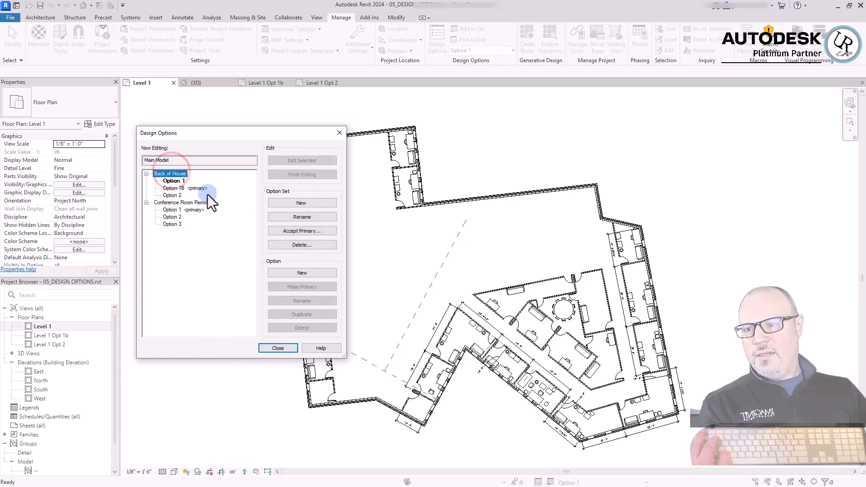
{"action": "left_click", "coordinate": [289, 231]}
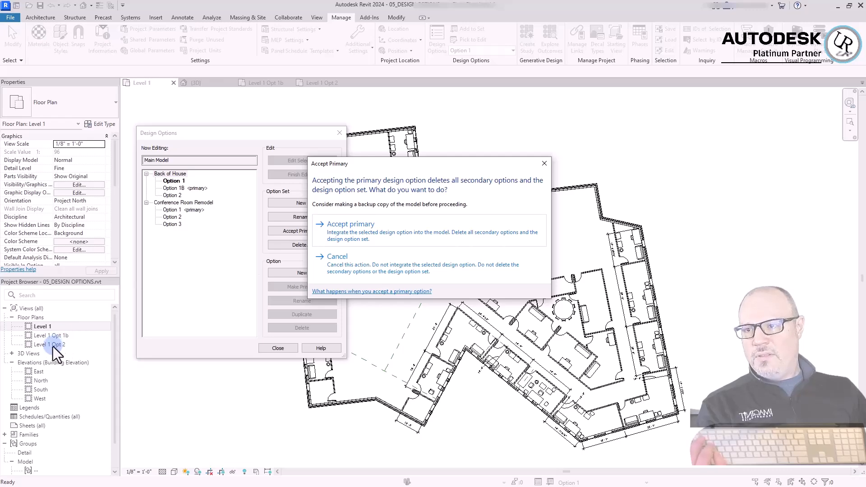
{"action": "left_click", "coordinate": [389, 229]}
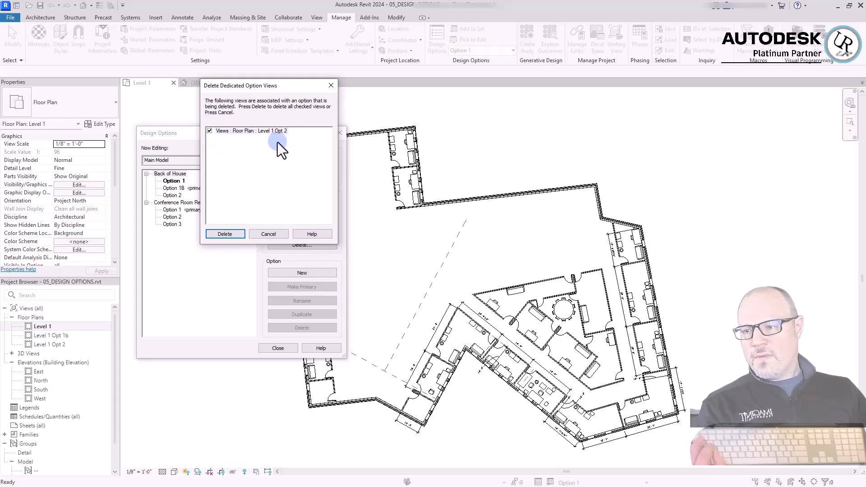
{"action": "left_click", "coordinate": [227, 234]}
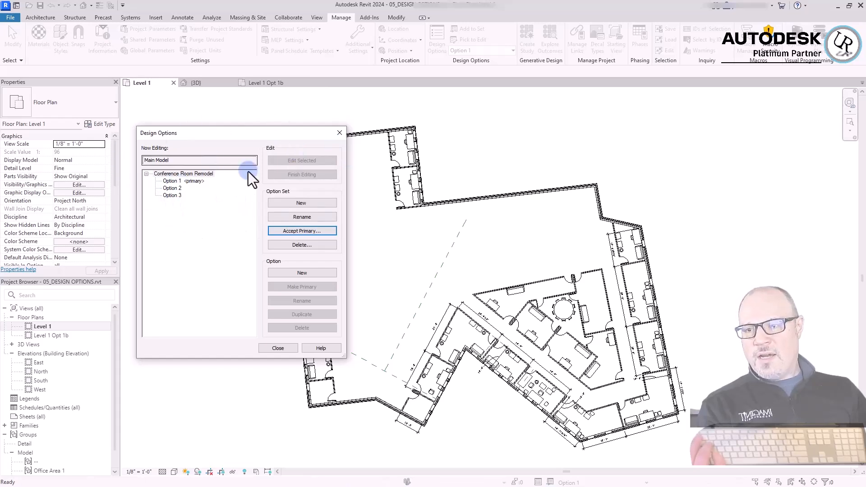
Move the design options settings clear of the plan, review the Conference Room Remodel set and its Option 2, and close the settings
{"action": "left_click_drag", "start_coordinate": [286, 134], "coordinate": [193, 132]}
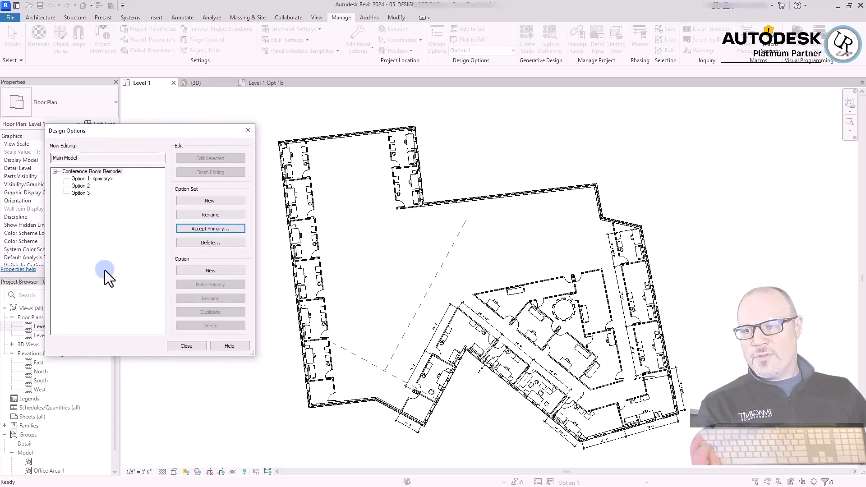
{"action": "left_click", "coordinate": [69, 173]}
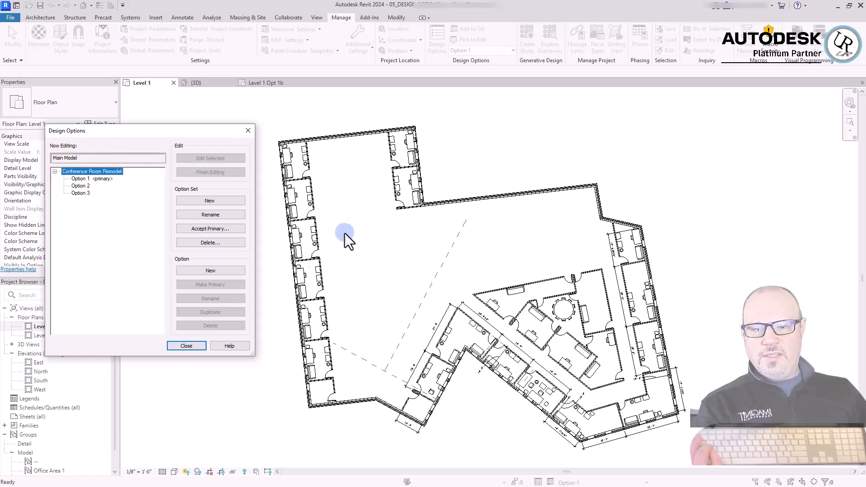
{"action": "left_click", "coordinate": [86, 189]}
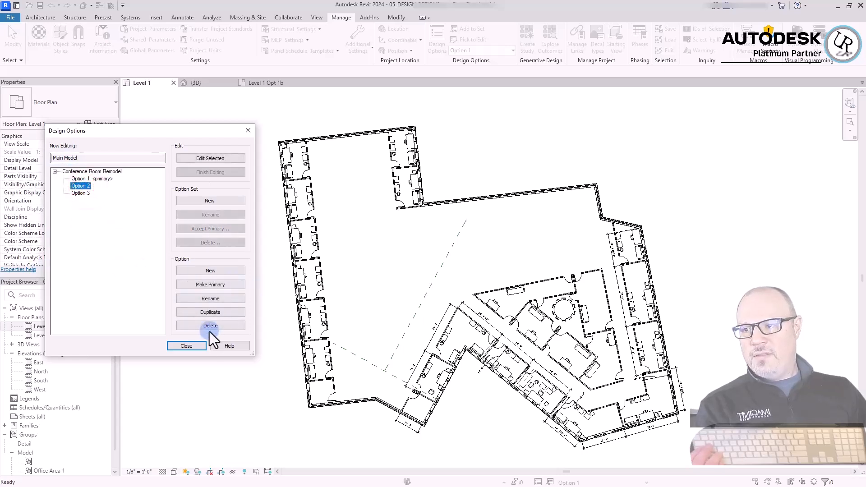
{"action": "left_click", "coordinate": [84, 171]}
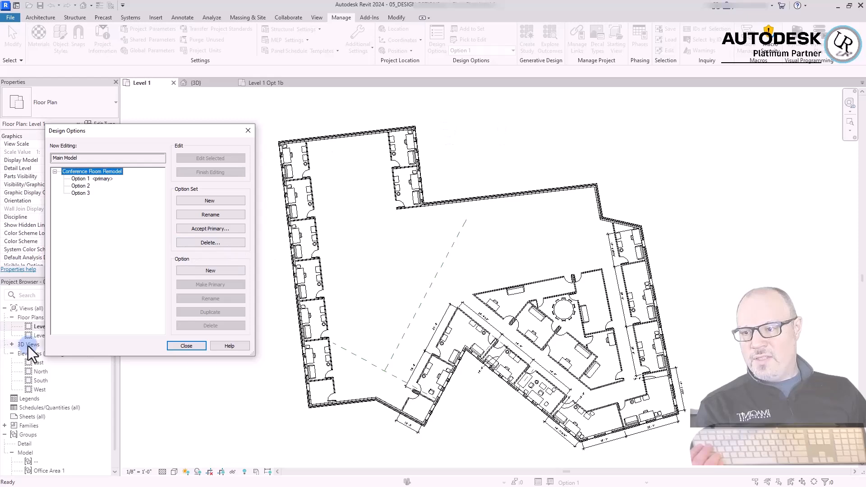
{"action": "left_click", "coordinate": [145, 342]}
{"action": "left_click", "coordinate": [195, 348]}
{"action": "left_click", "coordinate": [242, 387]}
Examine the office layout along the building's outer walls in the Level 1 floor plan with the main model active
{"action": "left_click", "coordinate": [773, 257]}
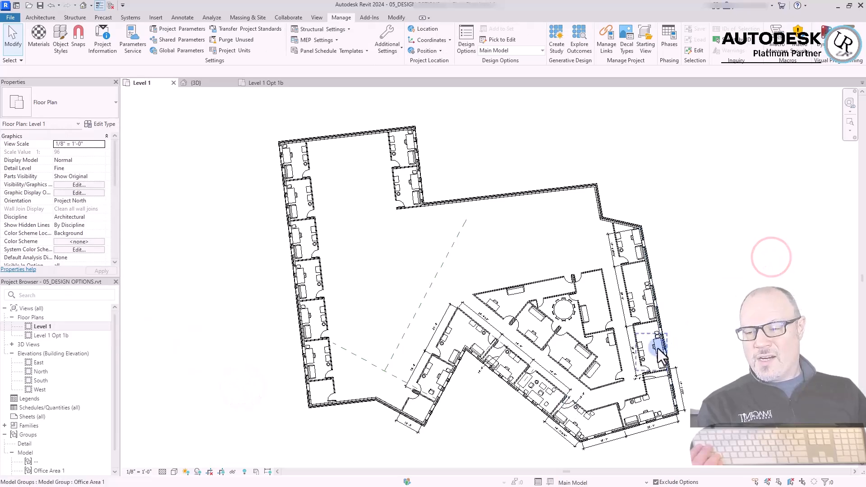
{"action": "left_click", "coordinate": [657, 346]}
{"action": "left_click", "coordinate": [162, 272]}
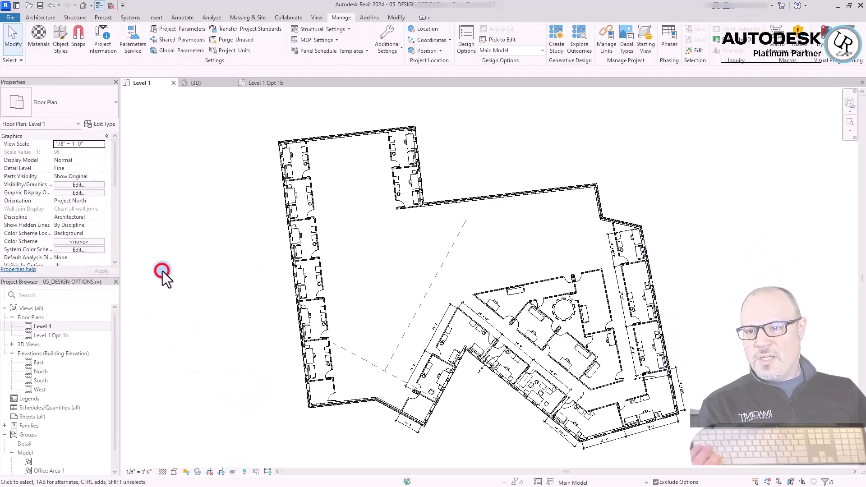
{"action": "scroll", "coordinate": [245, 224], "scroll_direction": "up", "scroll_amount": 4}
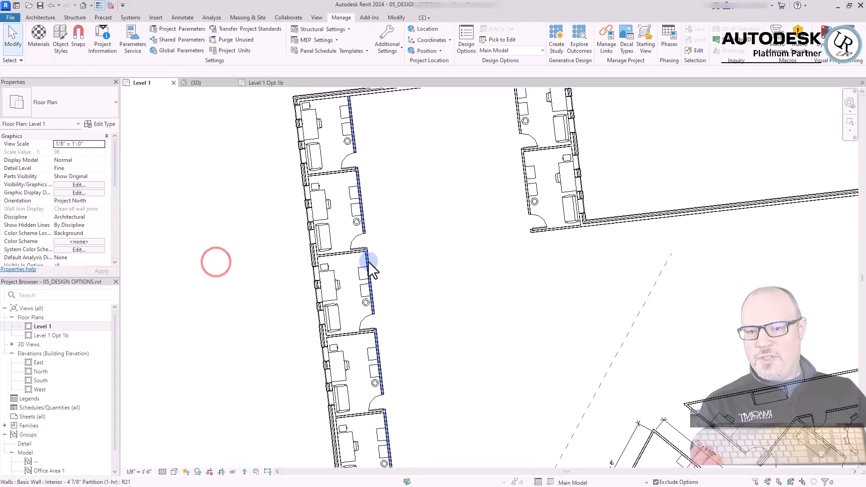
{"action": "middle_click", "coordinate": [189, 280]}
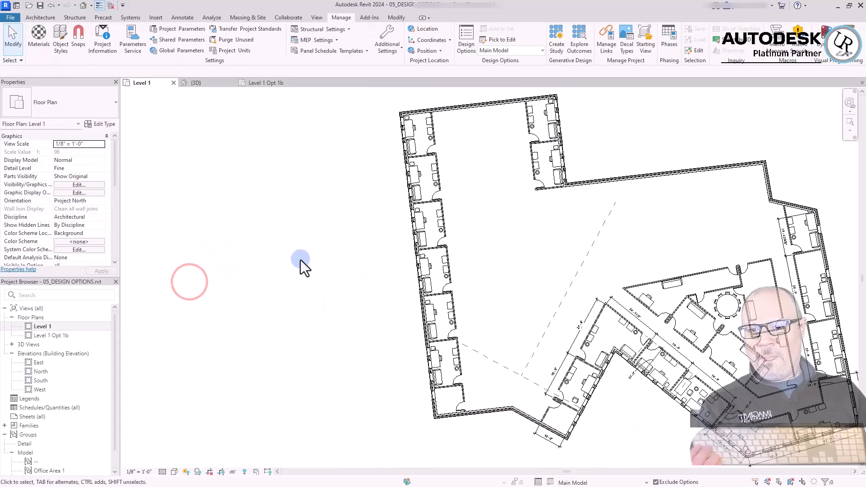
{"action": "left_click", "coordinate": [264, 274]}
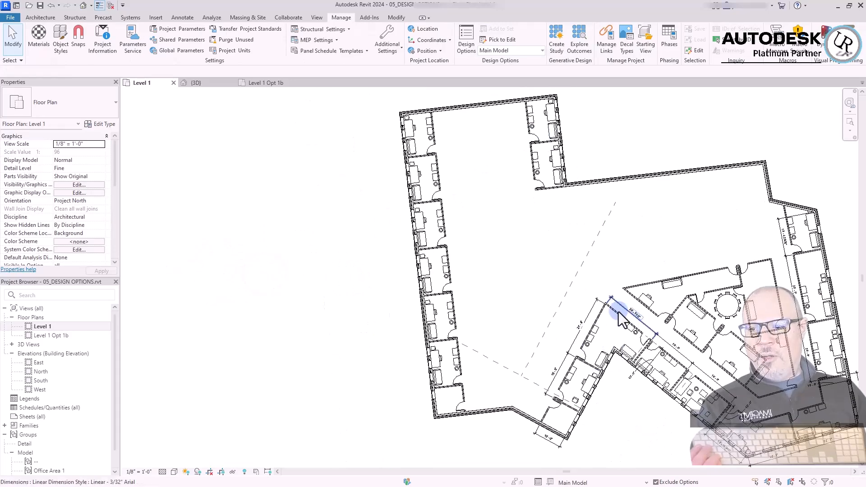
{"action": "scroll", "coordinate": [334, 291], "scroll_direction": "down", "scroll_amount": 2}
{"action": "middle_click_drag", "start_coordinate": [801, 297], "coordinate": [638, 277]}
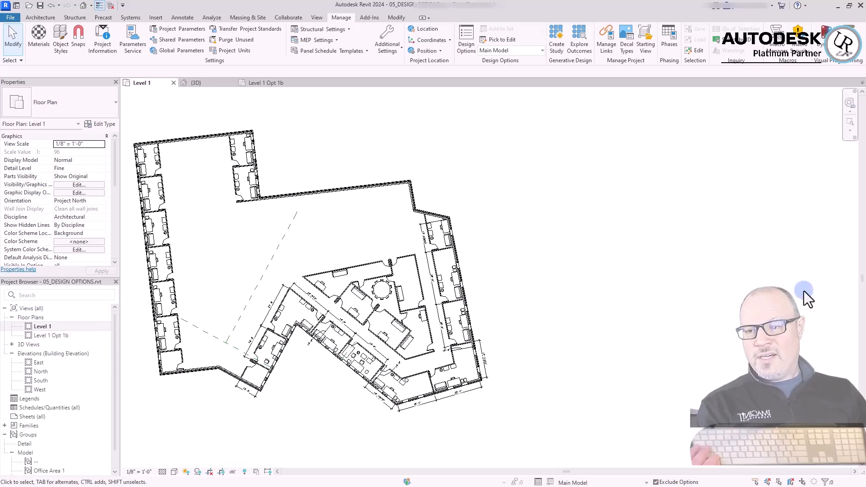
{"action": "left_click", "coordinate": [710, 238]}
{"action": "left_click", "coordinate": [546, 219]}
{"action": "middle_click_drag", "start_coordinate": [492, 219], "coordinate": [631, 233]}
{"action": "left_click", "coordinate": [234, 284]}
{"action": "left_click", "coordinate": [364, 424]}
{"action": "left_click", "coordinate": [446, 403]}
{"action": "left_click", "coordinate": [640, 311]}
{"action": "left_click", "coordinate": [611, 165]}
{"action": "left_click", "coordinate": [459, 171]}
{"action": "left_click", "coordinate": [346, 111]}
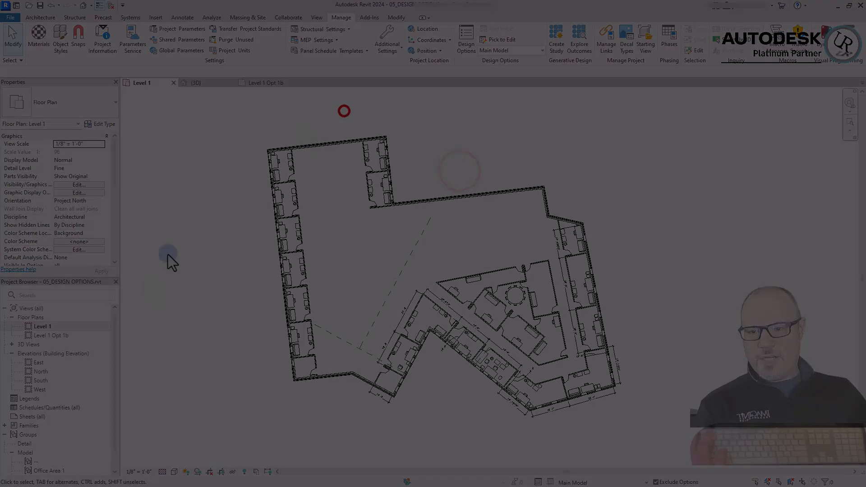